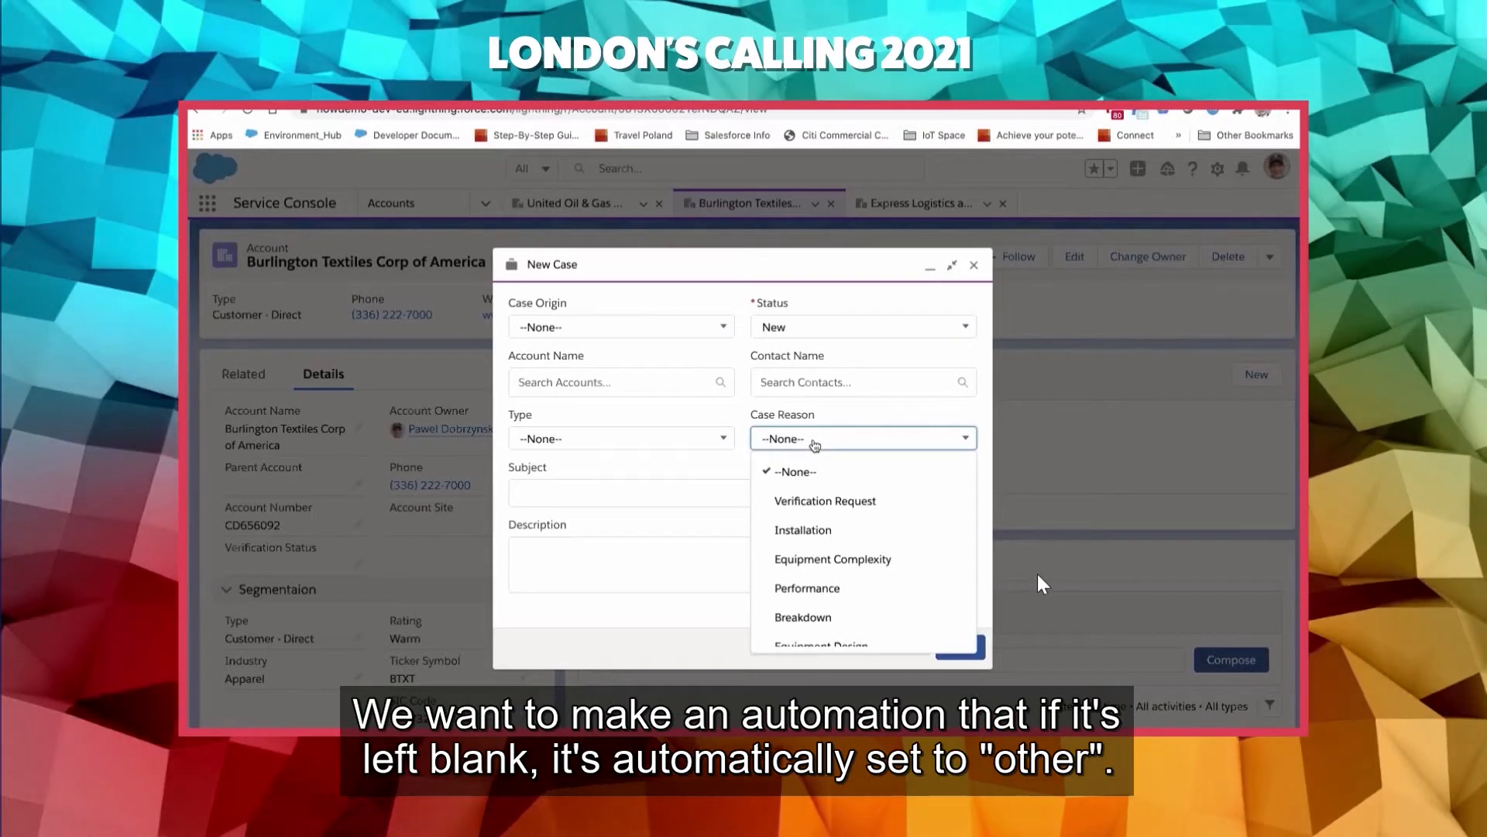
- Review the Case Reason options in the new case form, and close the form without saving
scroll(815, 446, down, 2)
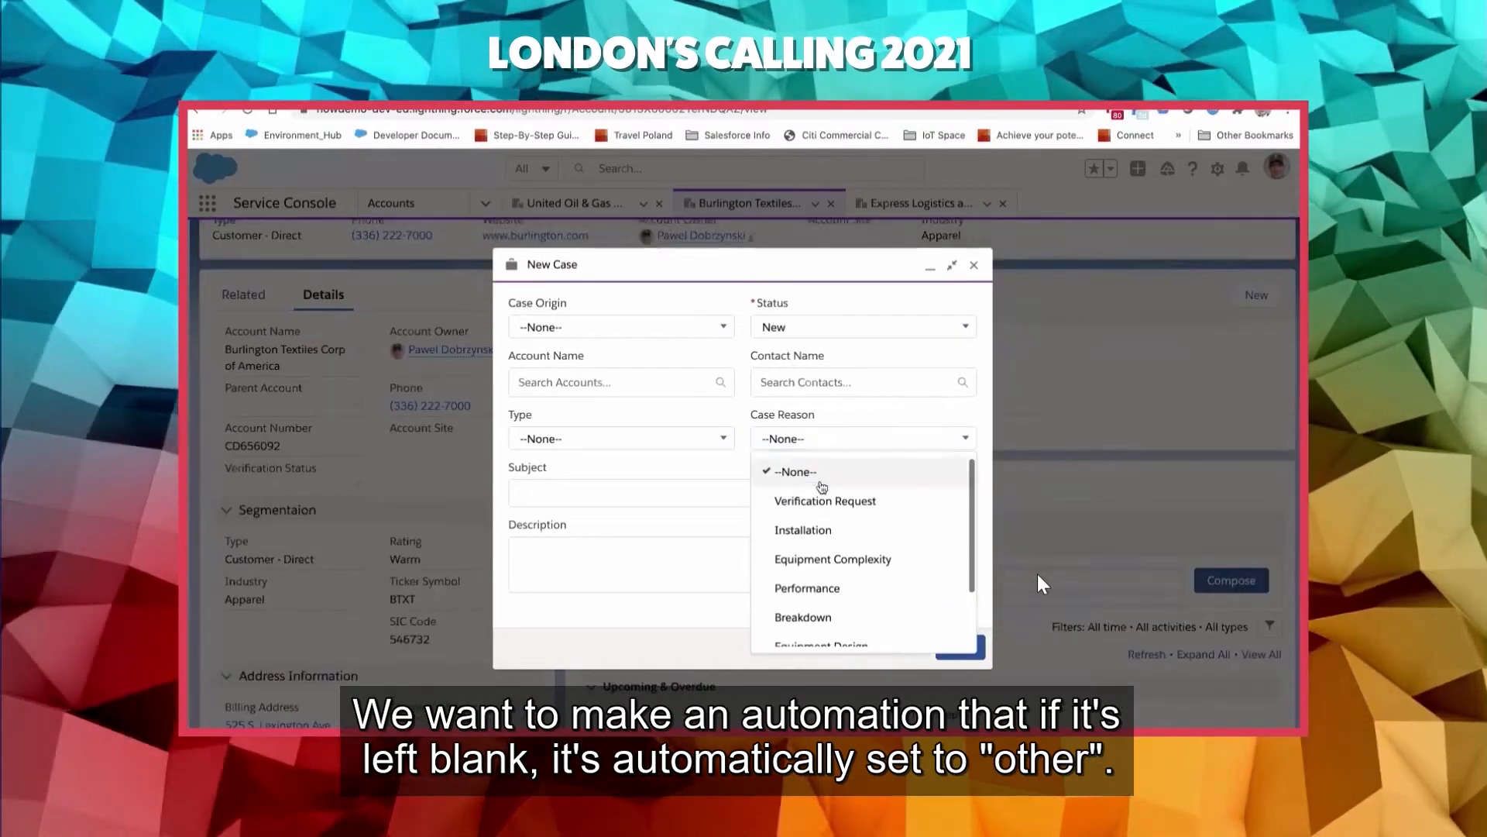
click(1032, 432)
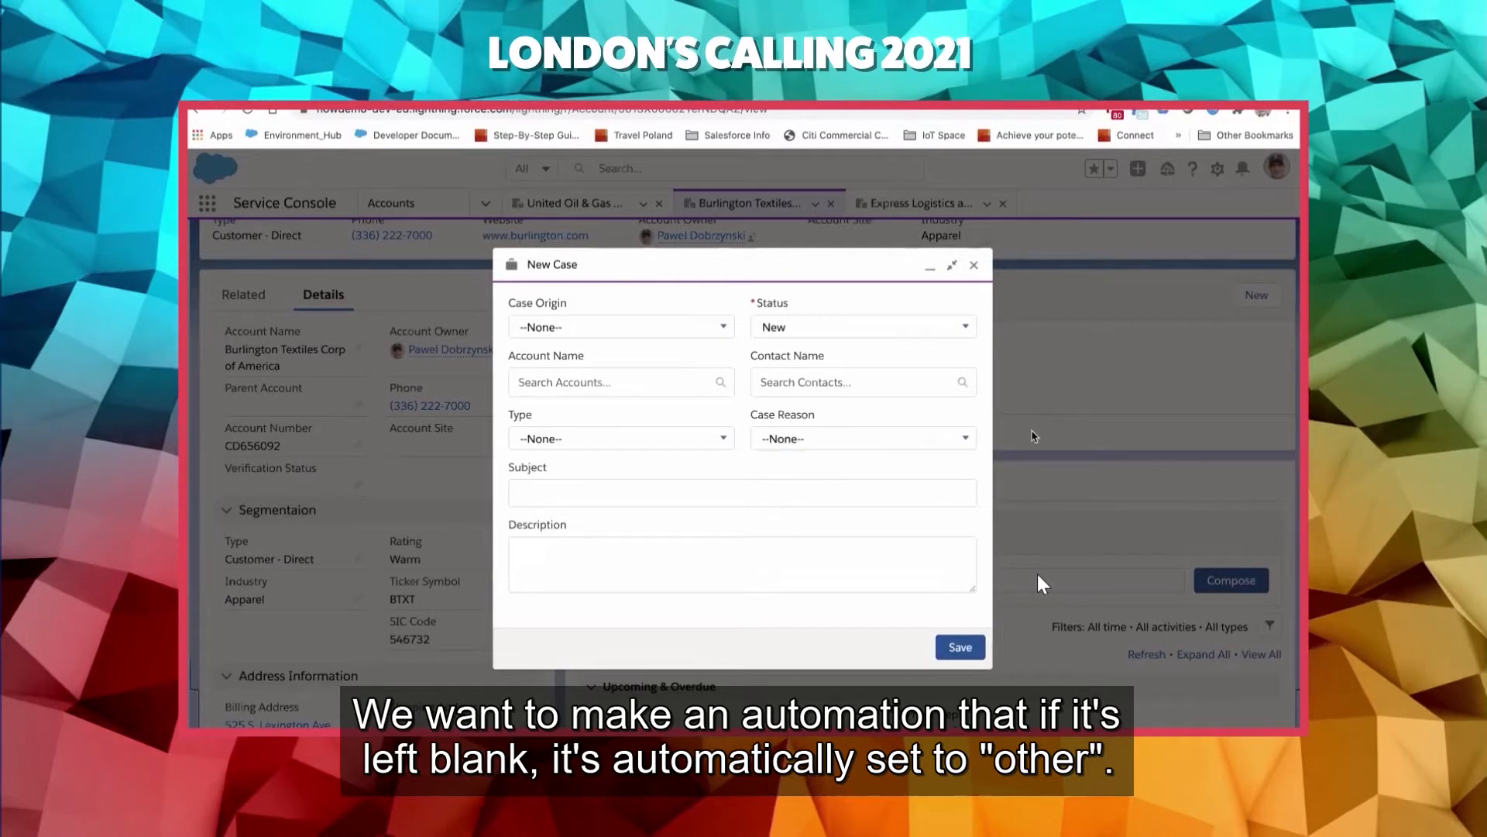
click(976, 266)
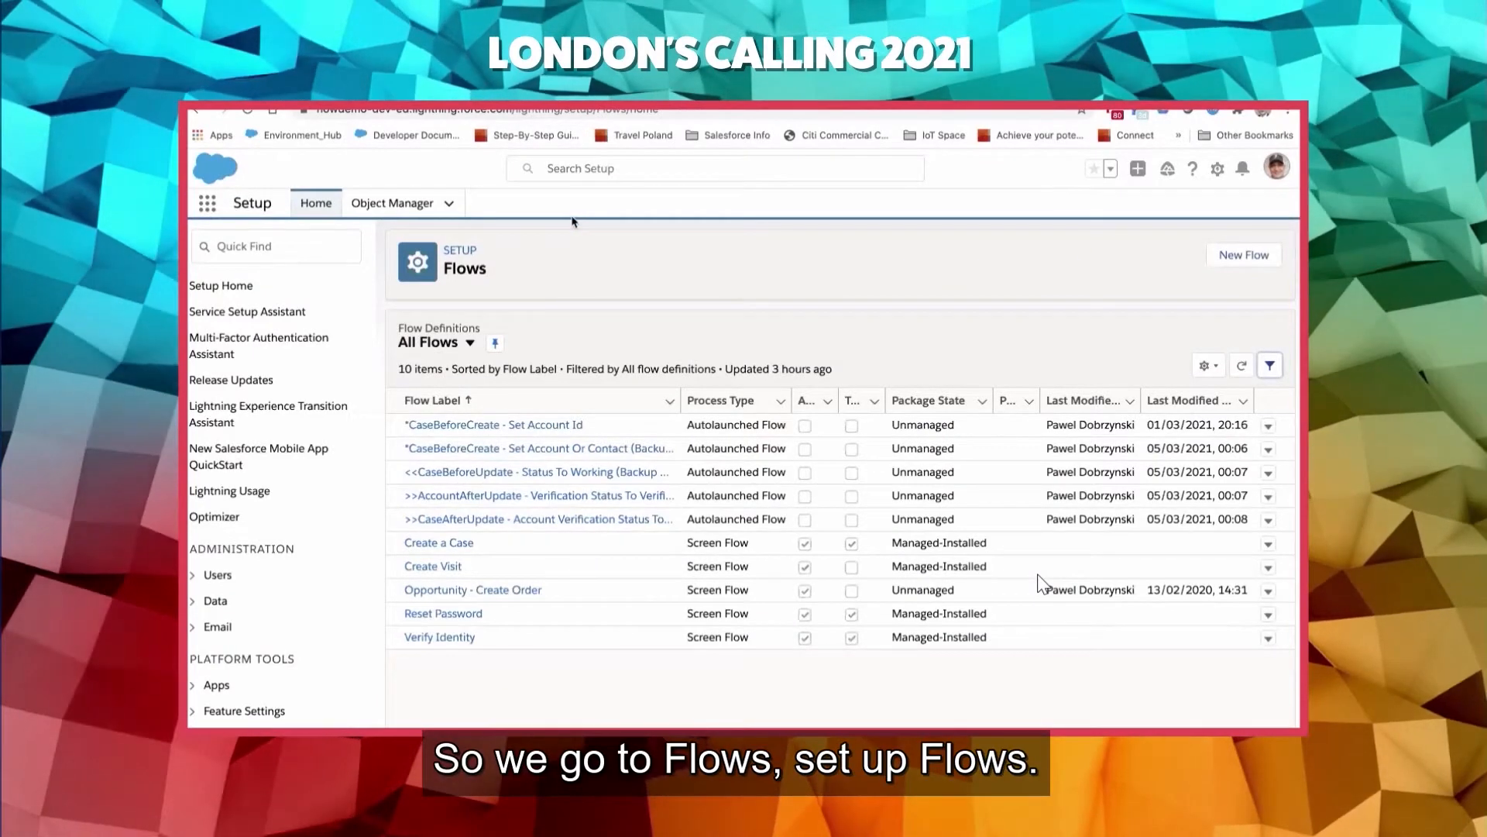
- Create a new Record-Triggered Flow using the Freeform layout
click(1230, 258)
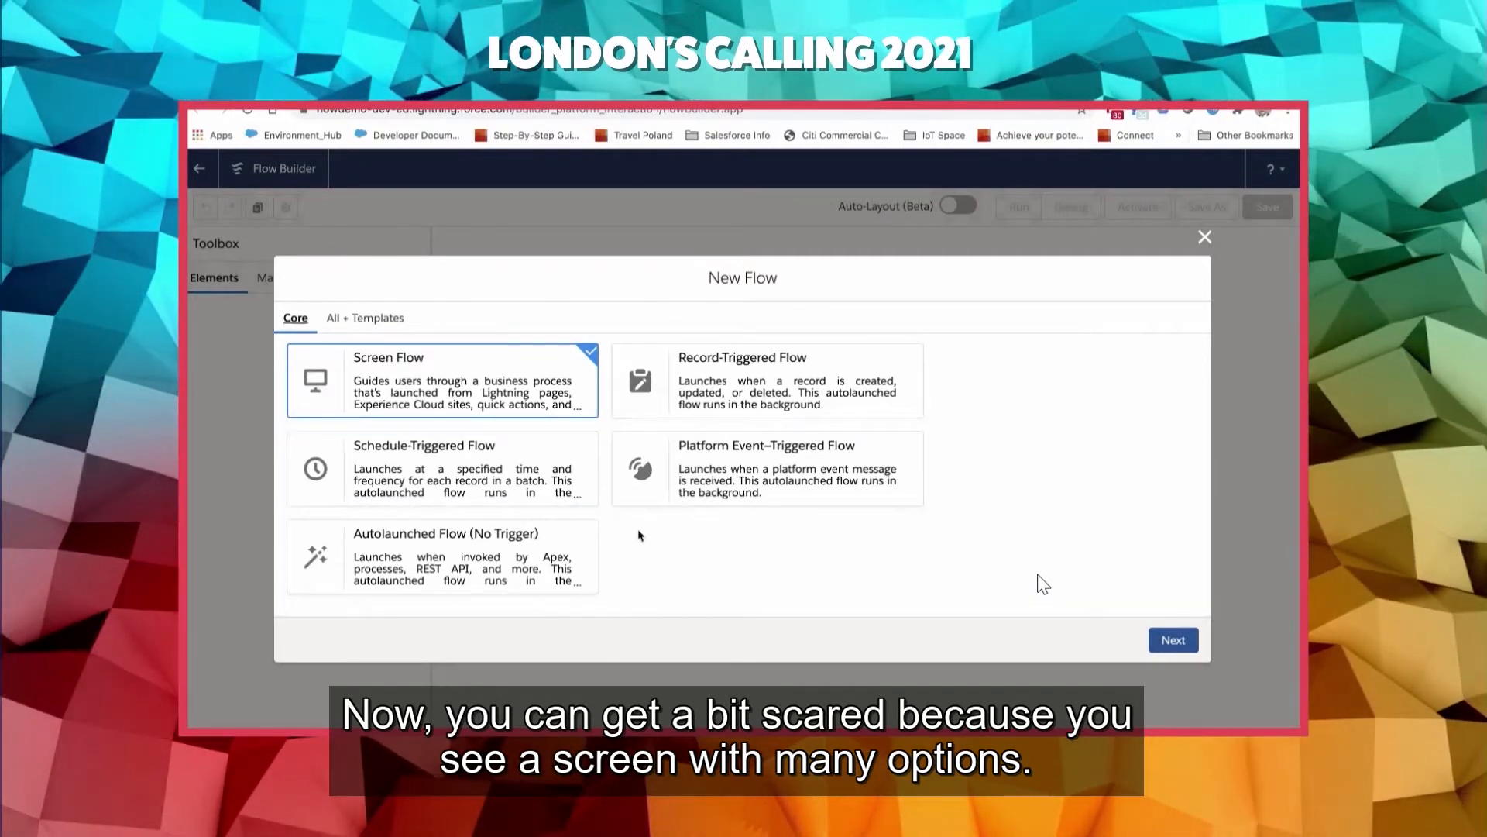
click(800, 390)
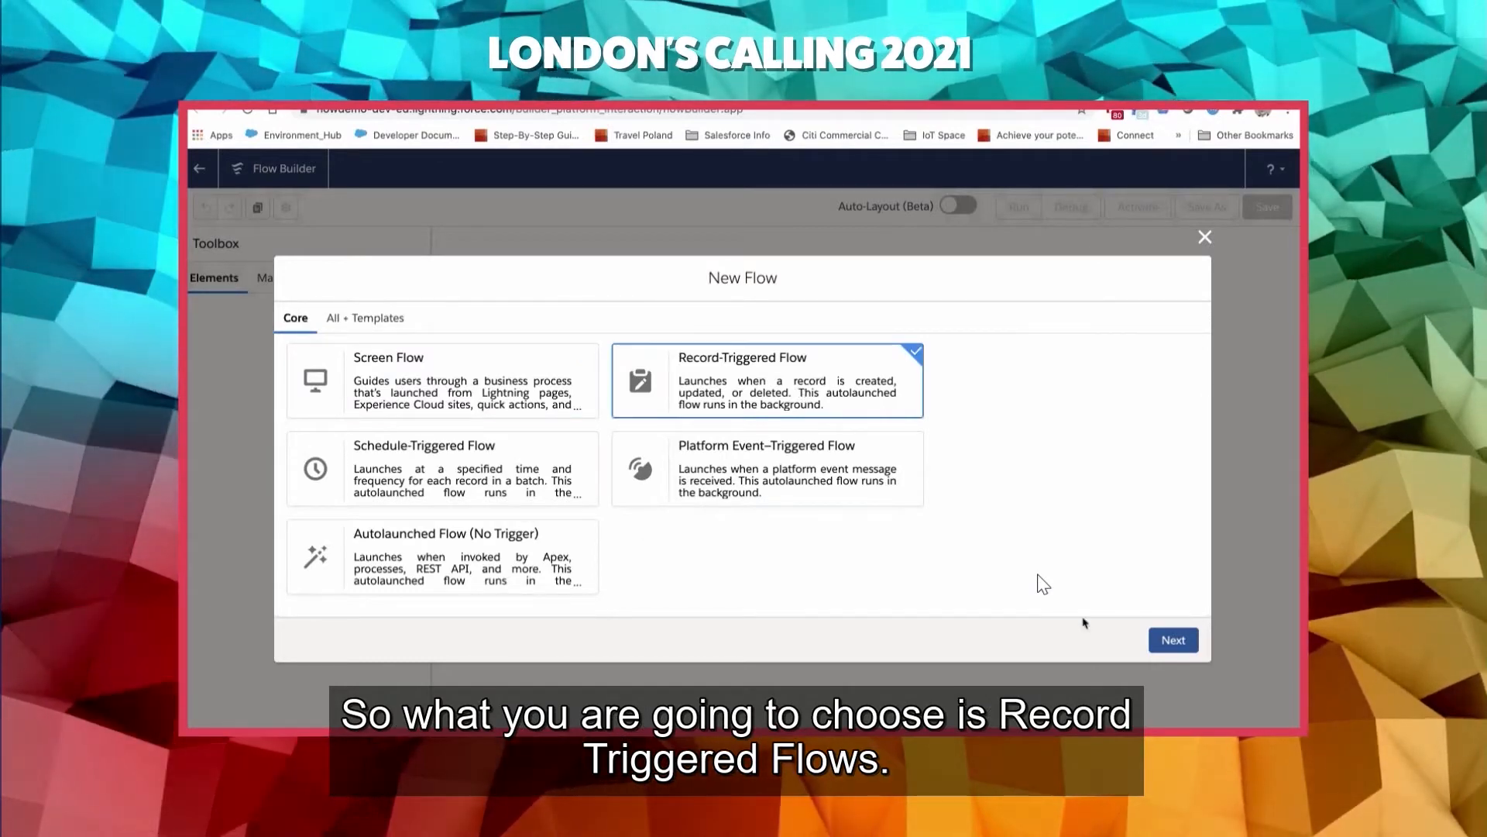
click(1173, 640)
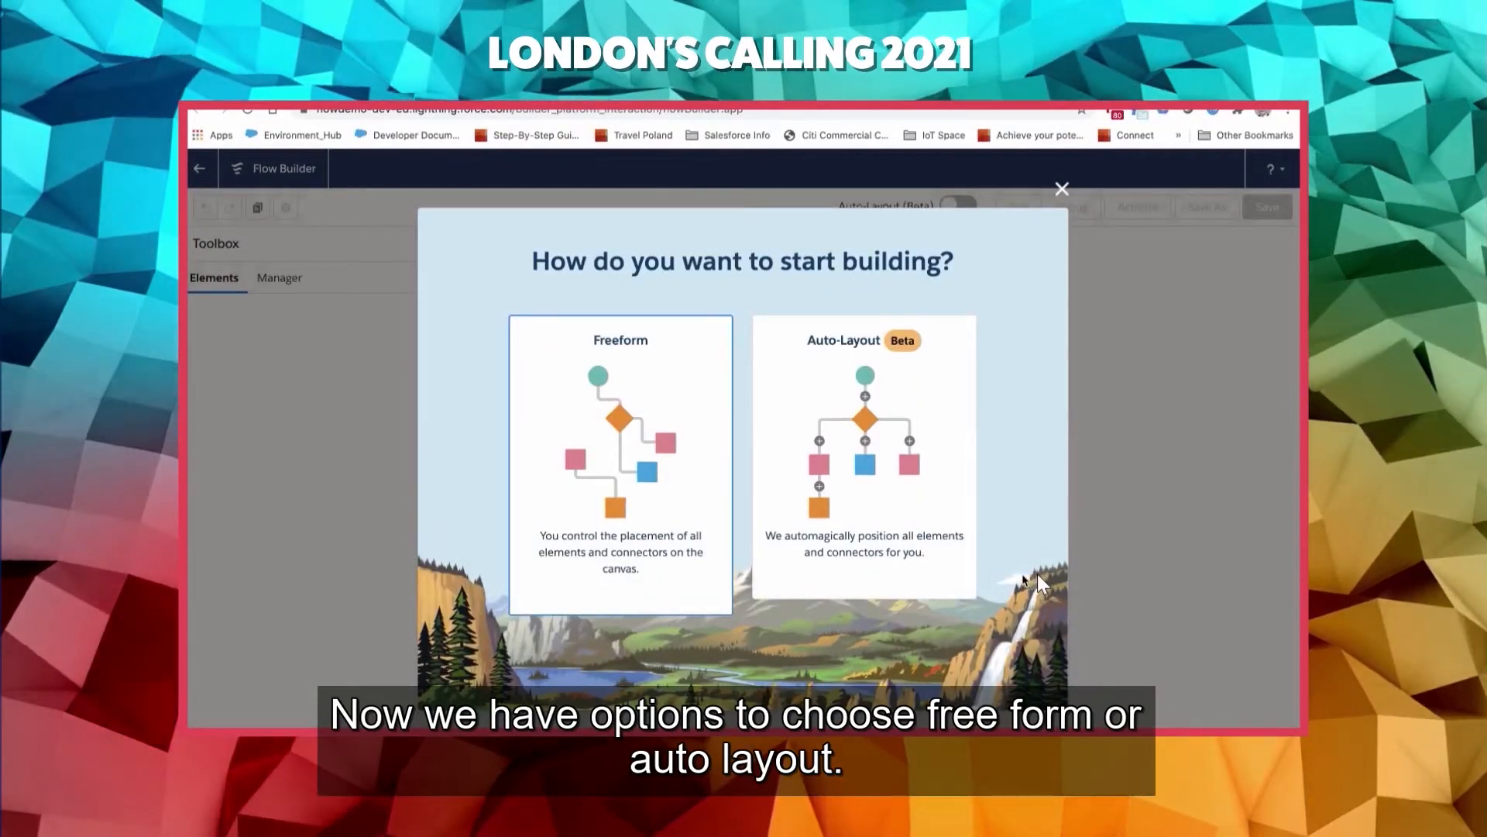
click(654, 494)
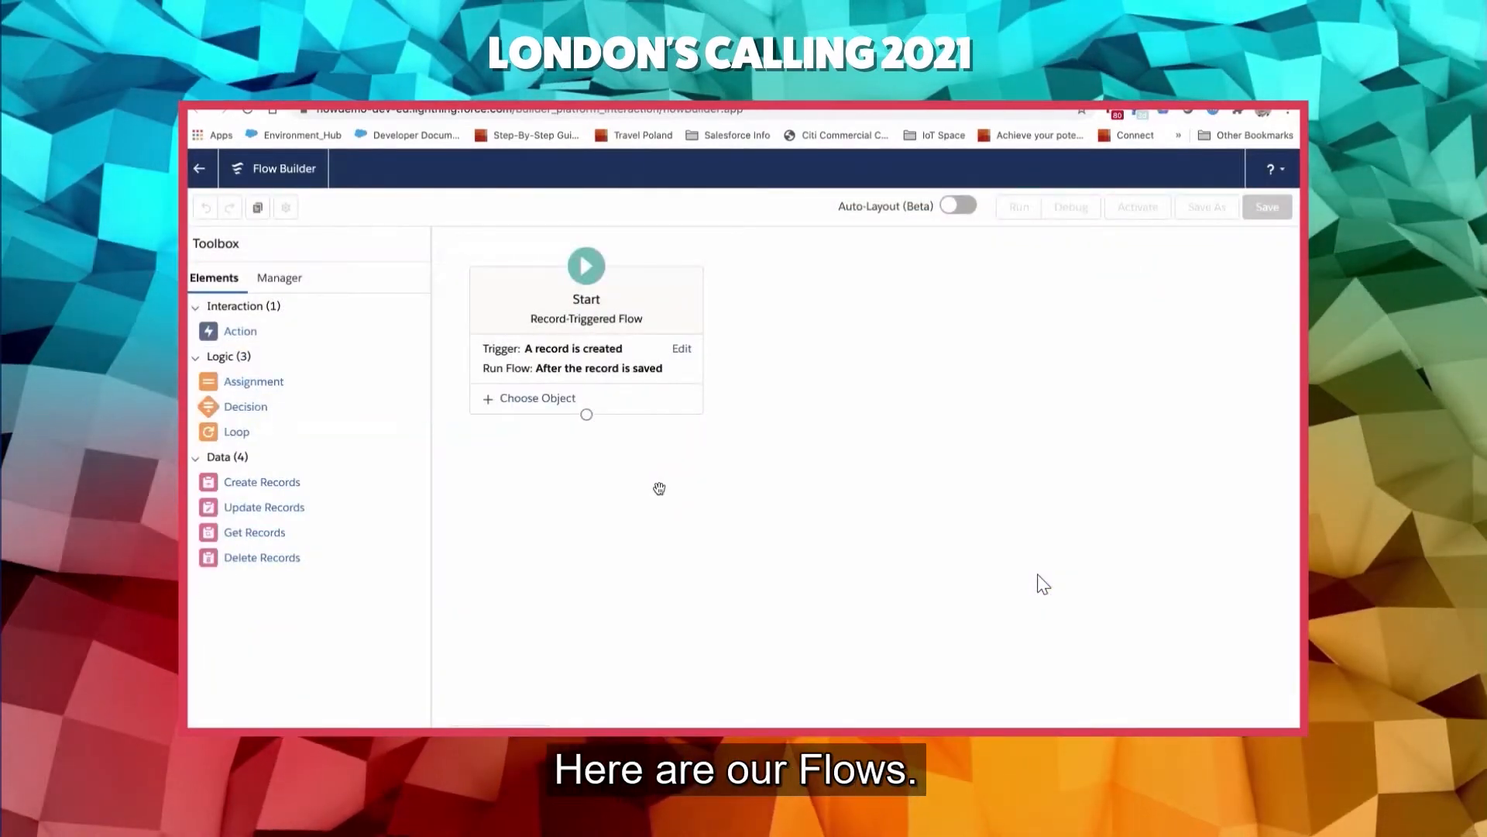
- Configure the flow's trigger to run before the record is saved when a record is created
click(604, 346)
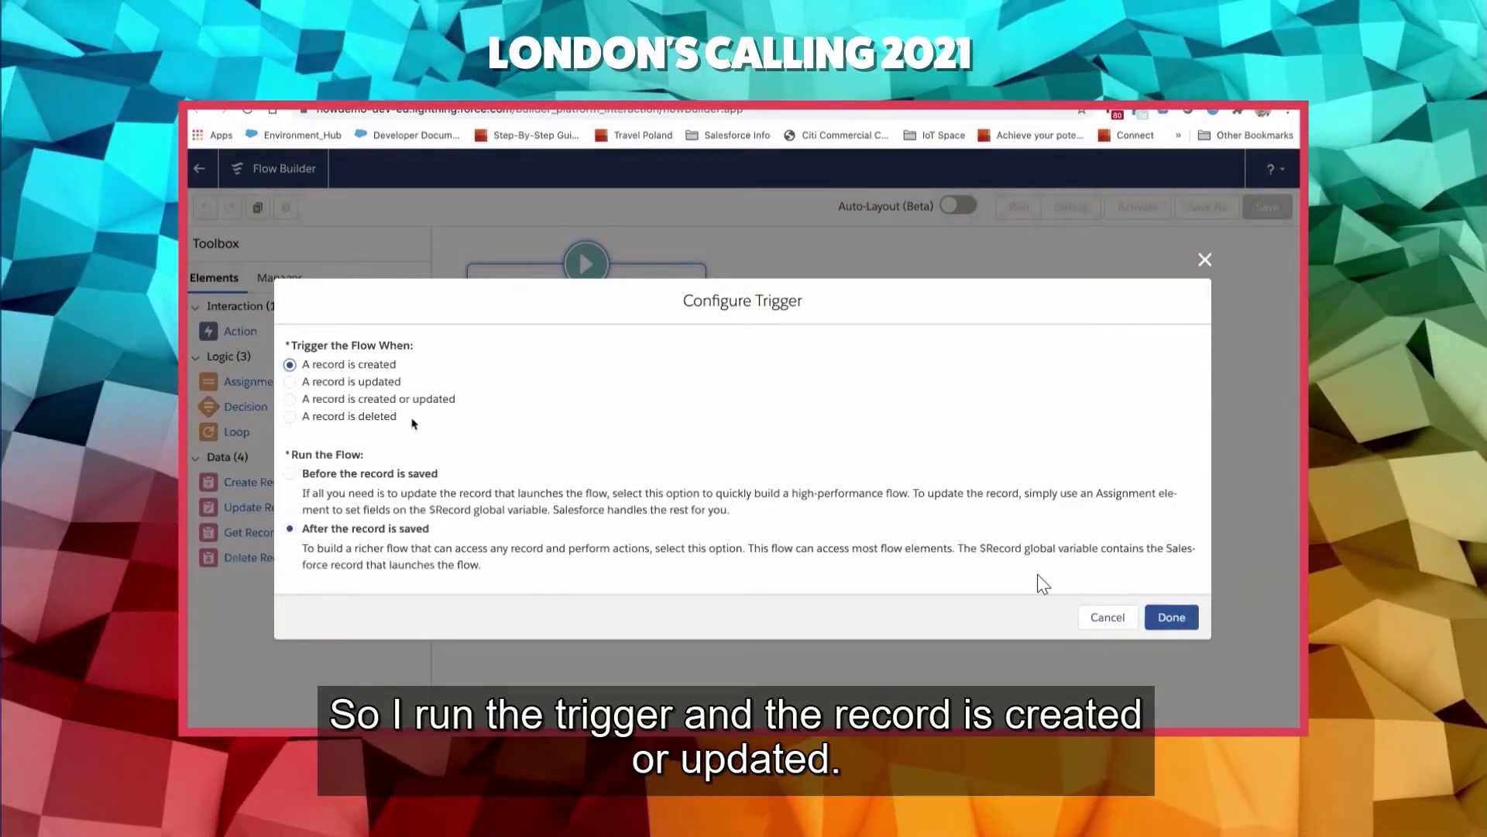
click(289, 474)
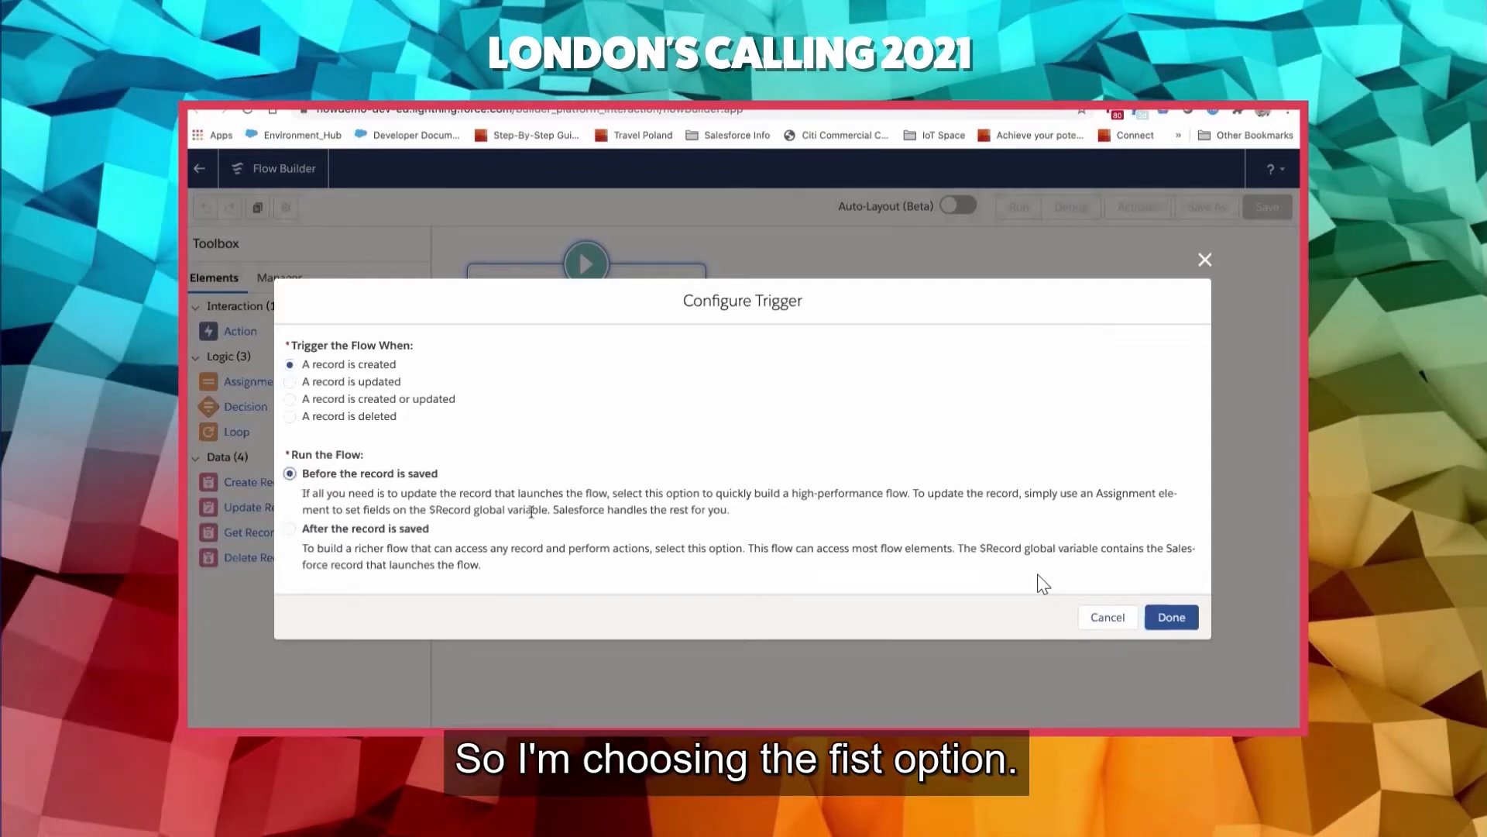
click(1193, 619)
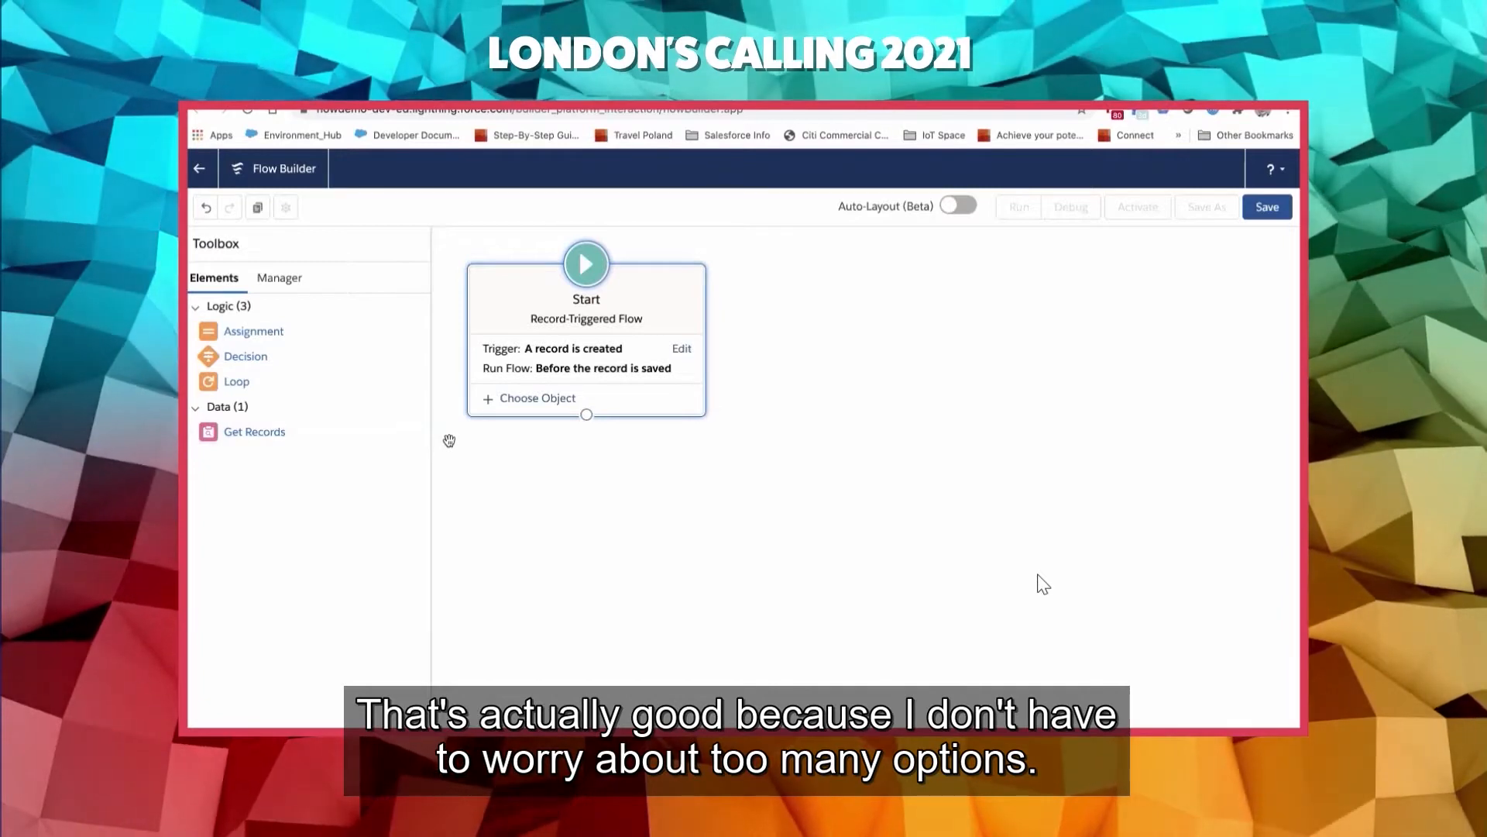
- Choose Case as the object whose records trigger the flow
click(542, 398)
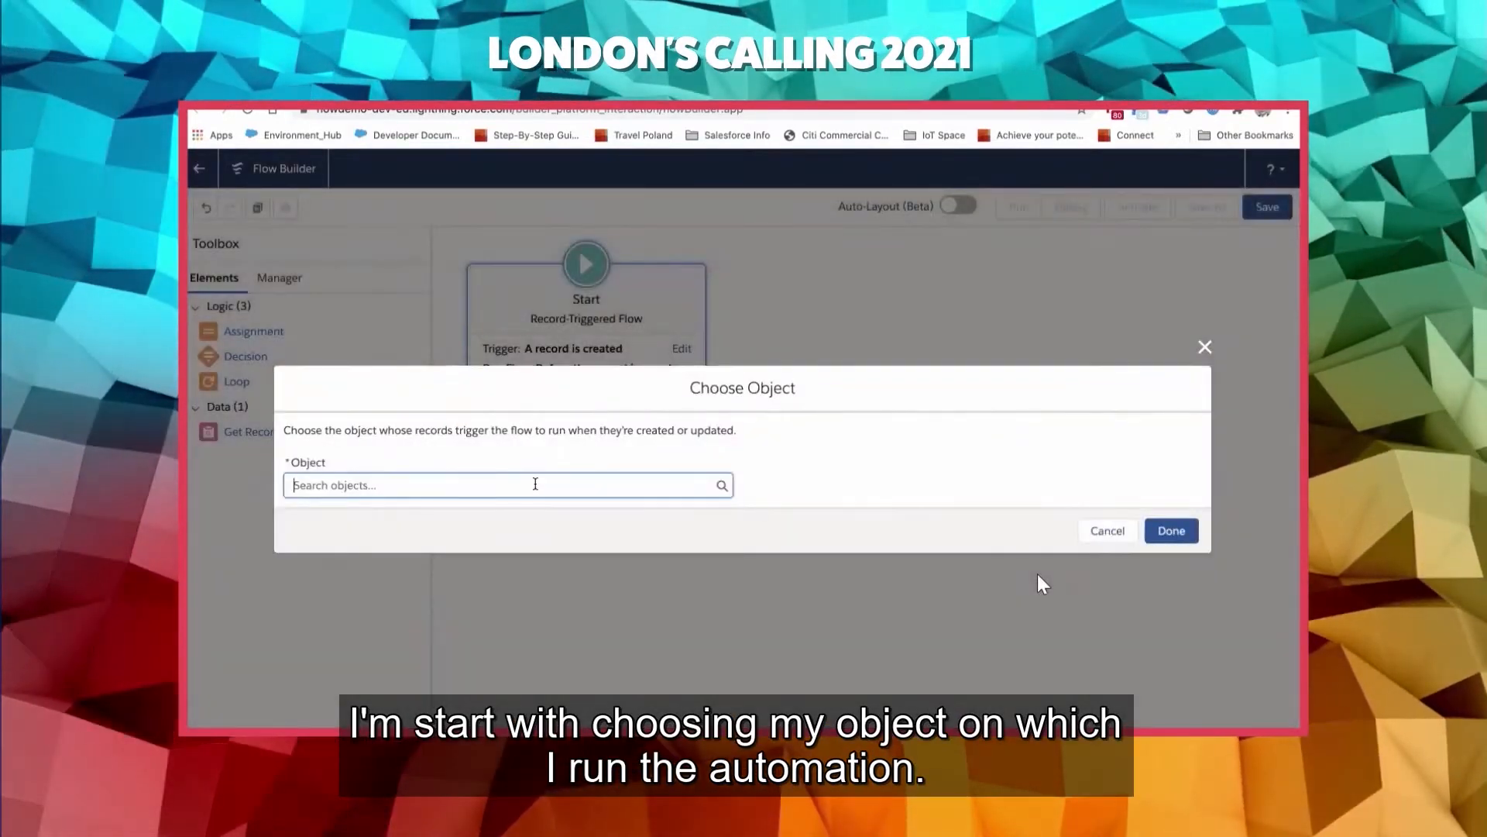
click(535, 484)
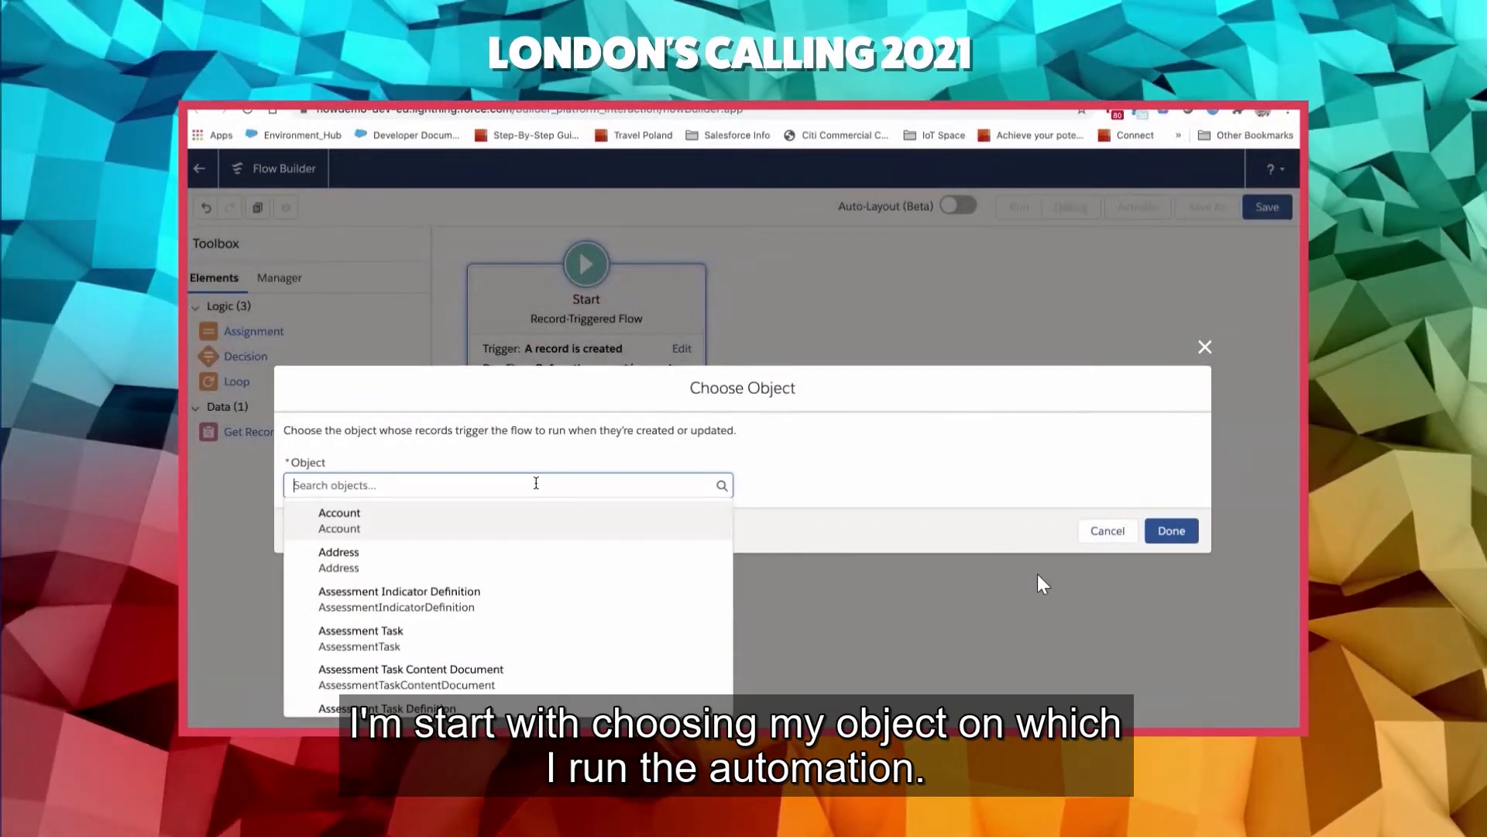
text(cas)
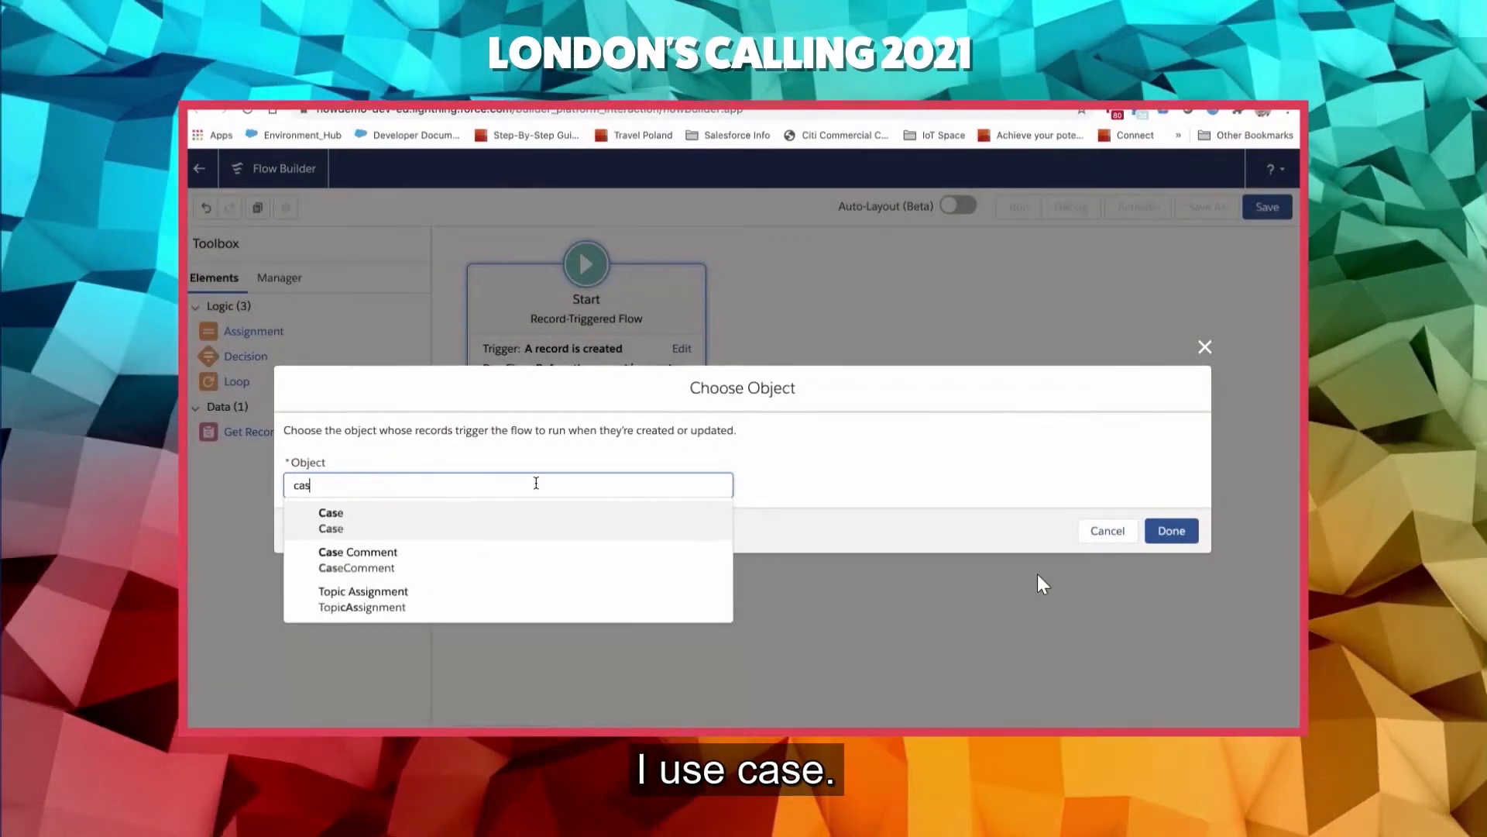
click(355, 519)
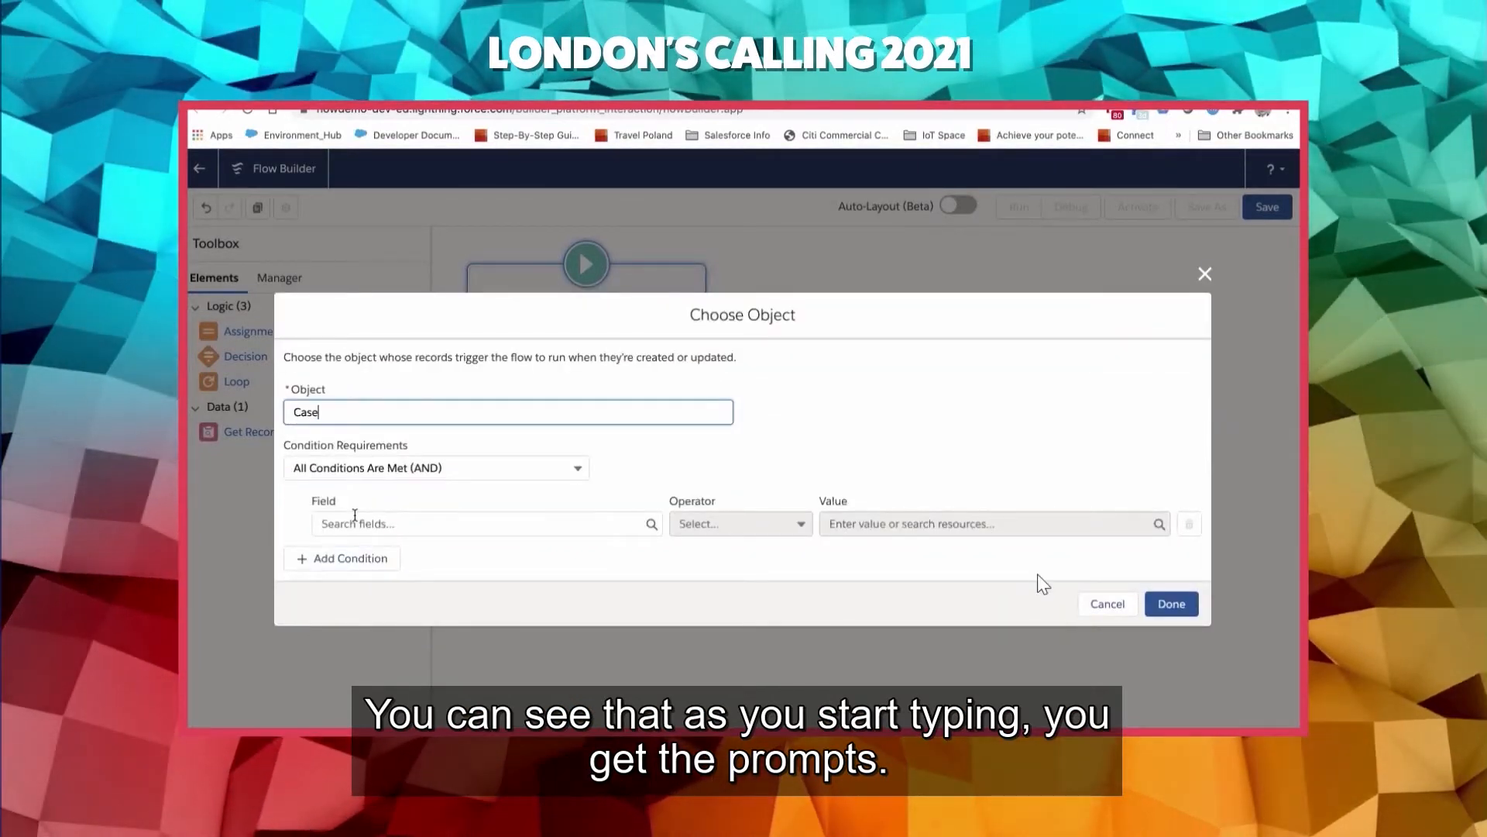
- Keep the condition requirements at All Conditions Are Met (AND) and select Reason as the condition's field
click(455, 469)
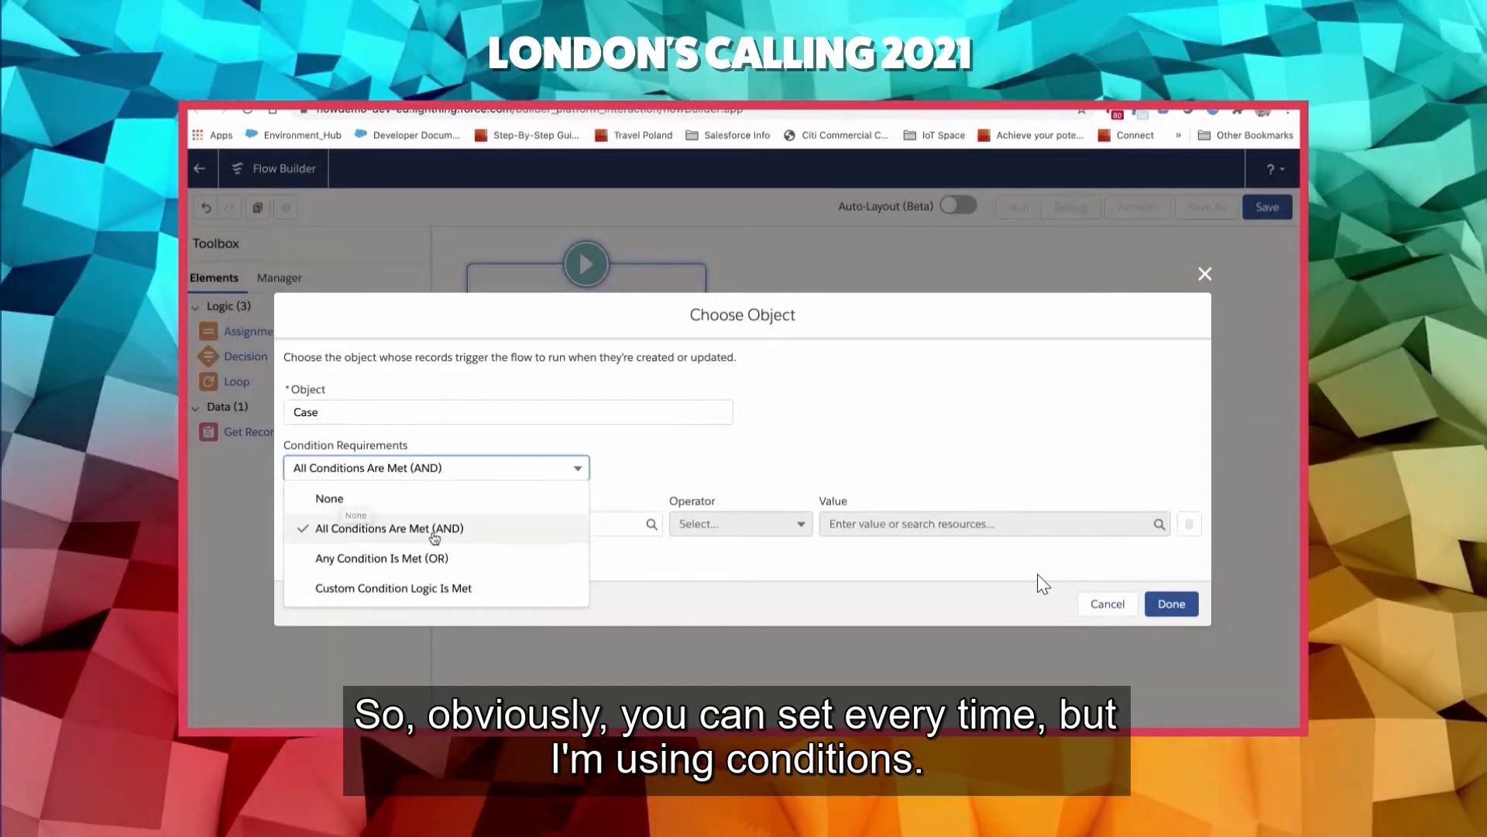
click(432, 530)
click(433, 529)
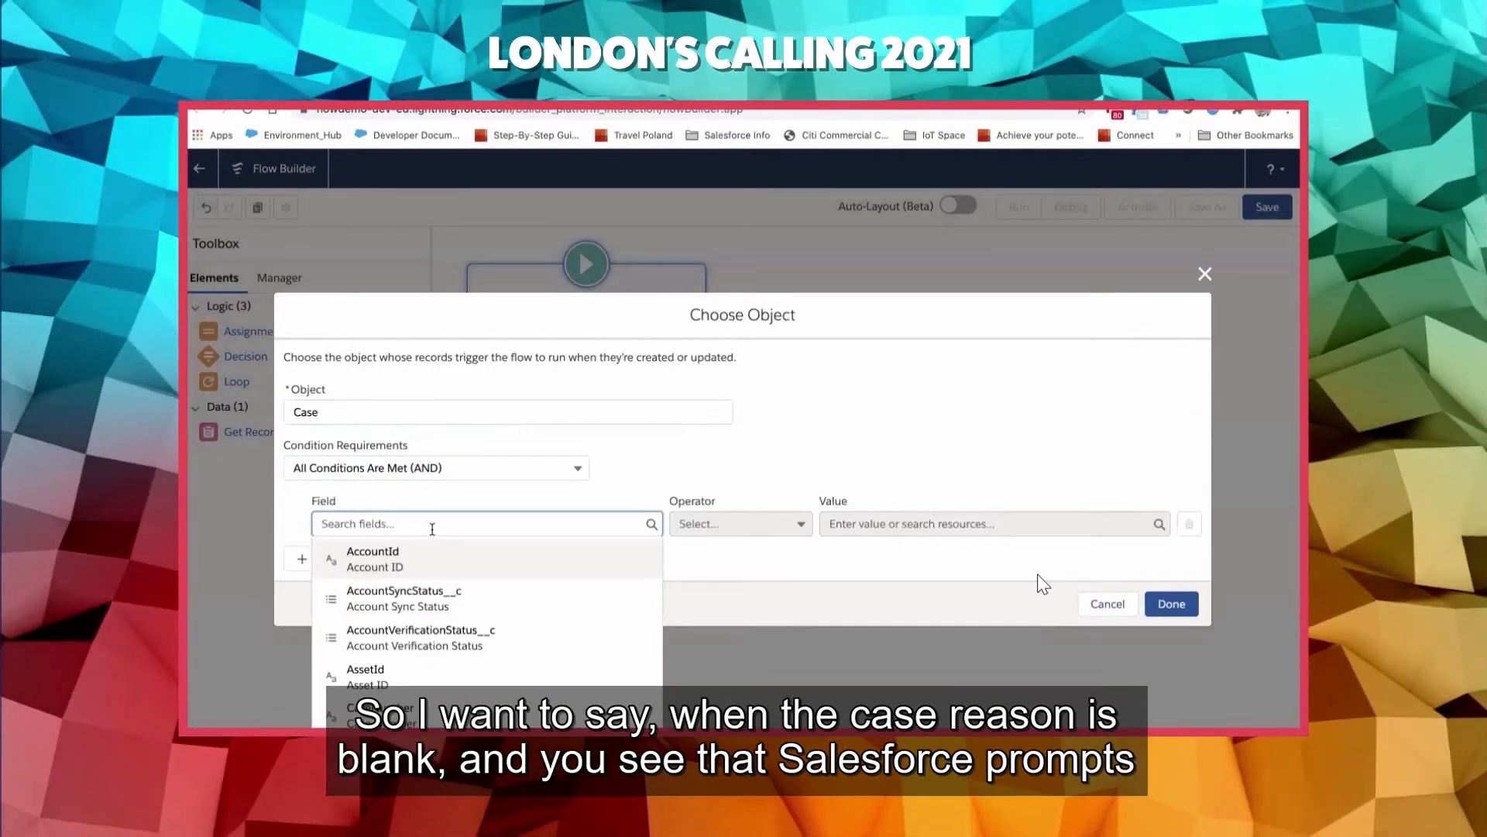
text(r)
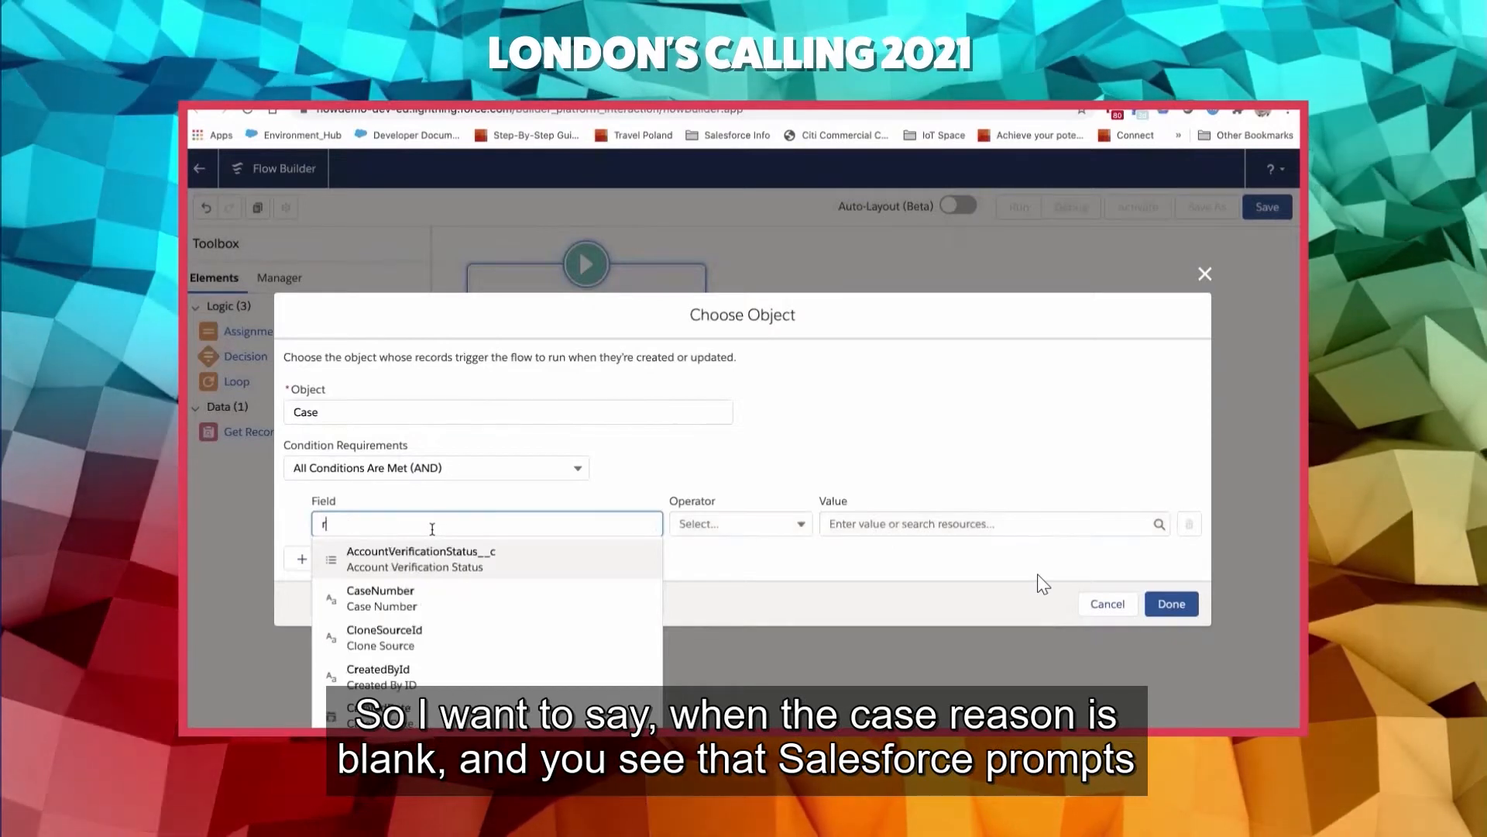
text(eas)
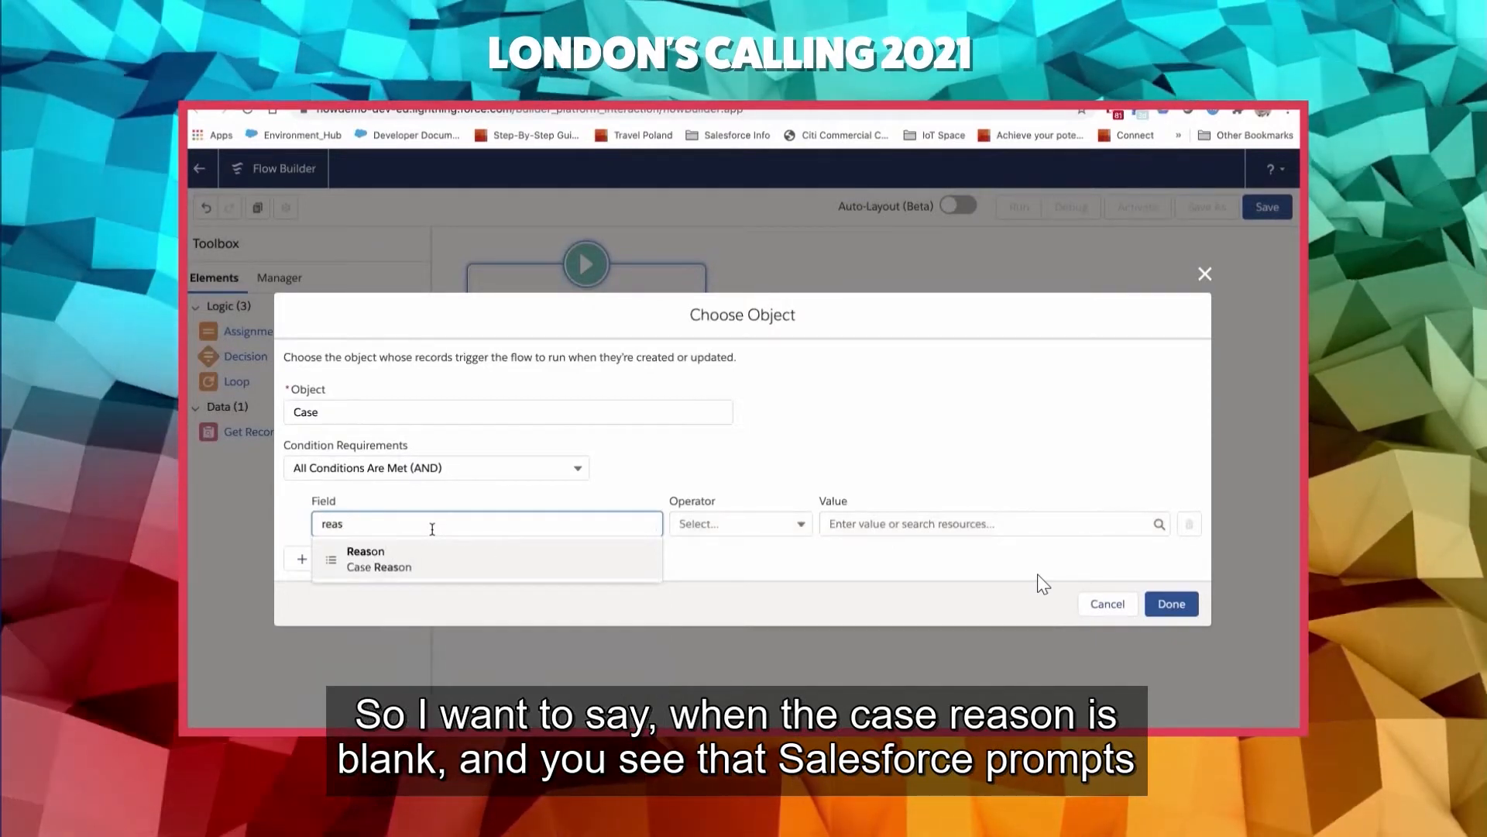
click(391, 556)
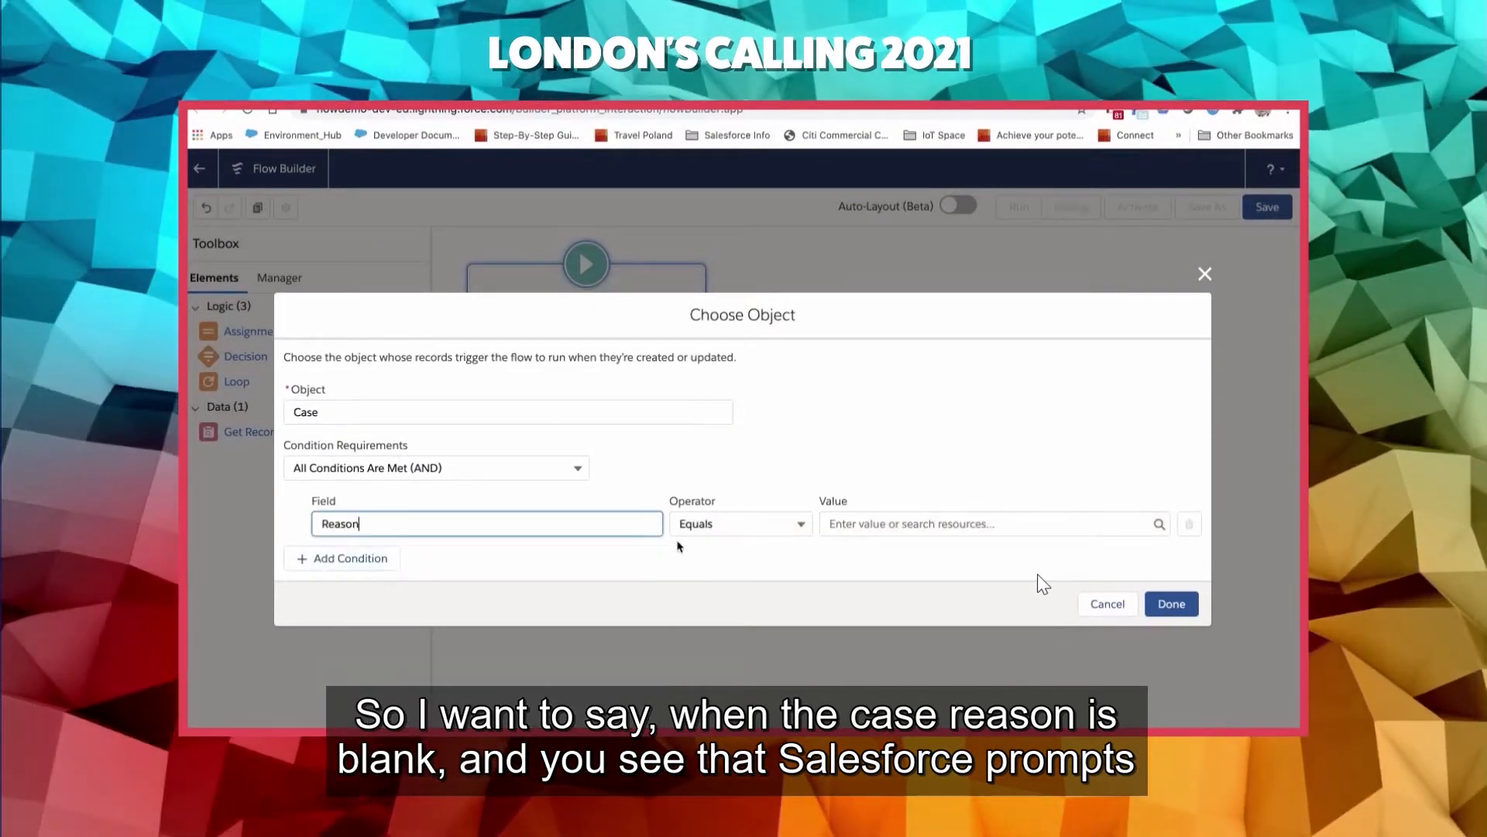
- Set the Reason condition's operator to Is Null and its value to $GlobalConstant.True, and confirm the object settings
click(718, 532)
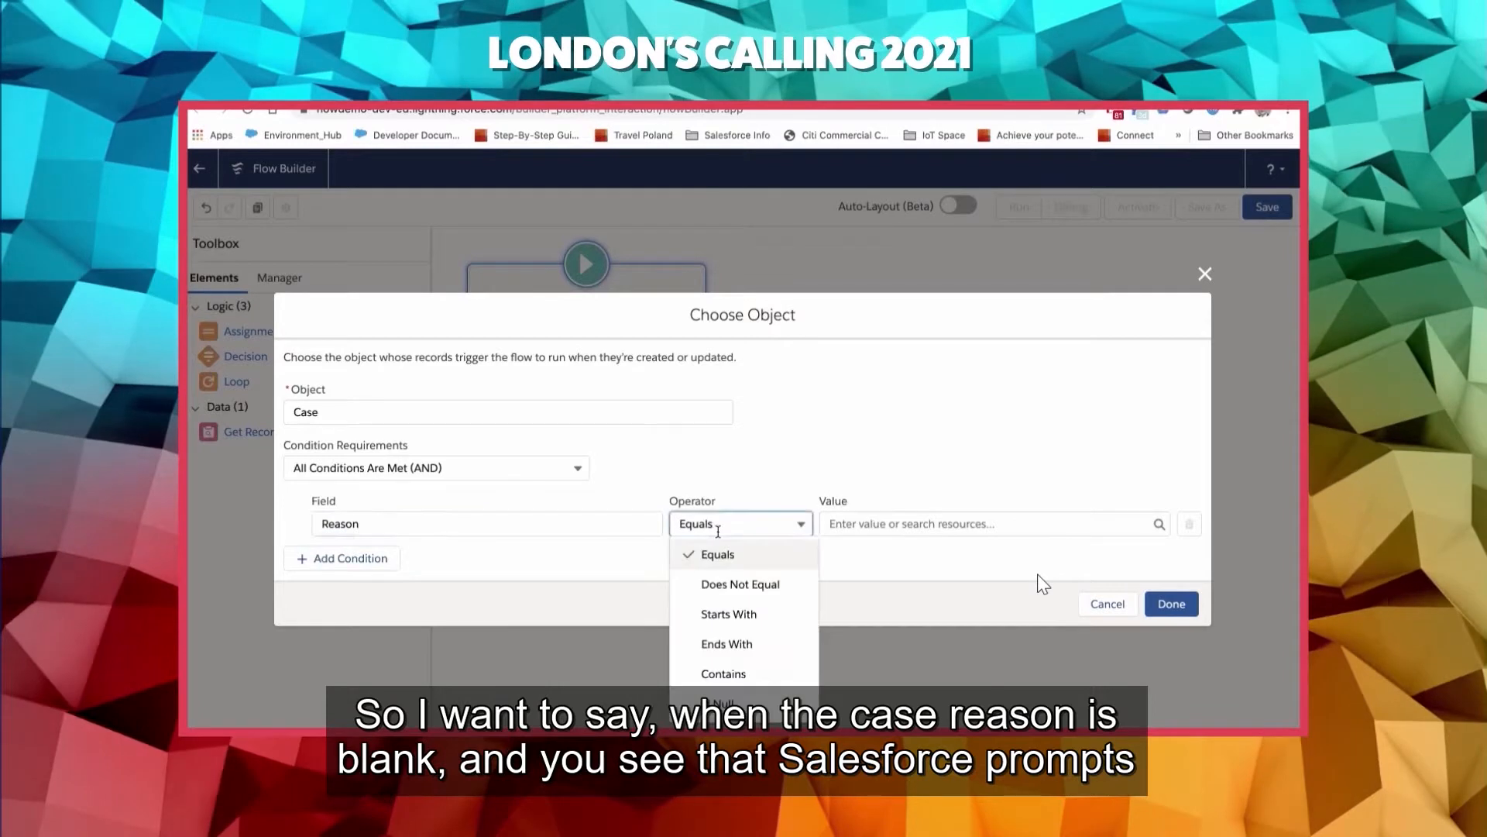
click(723, 703)
click(897, 526)
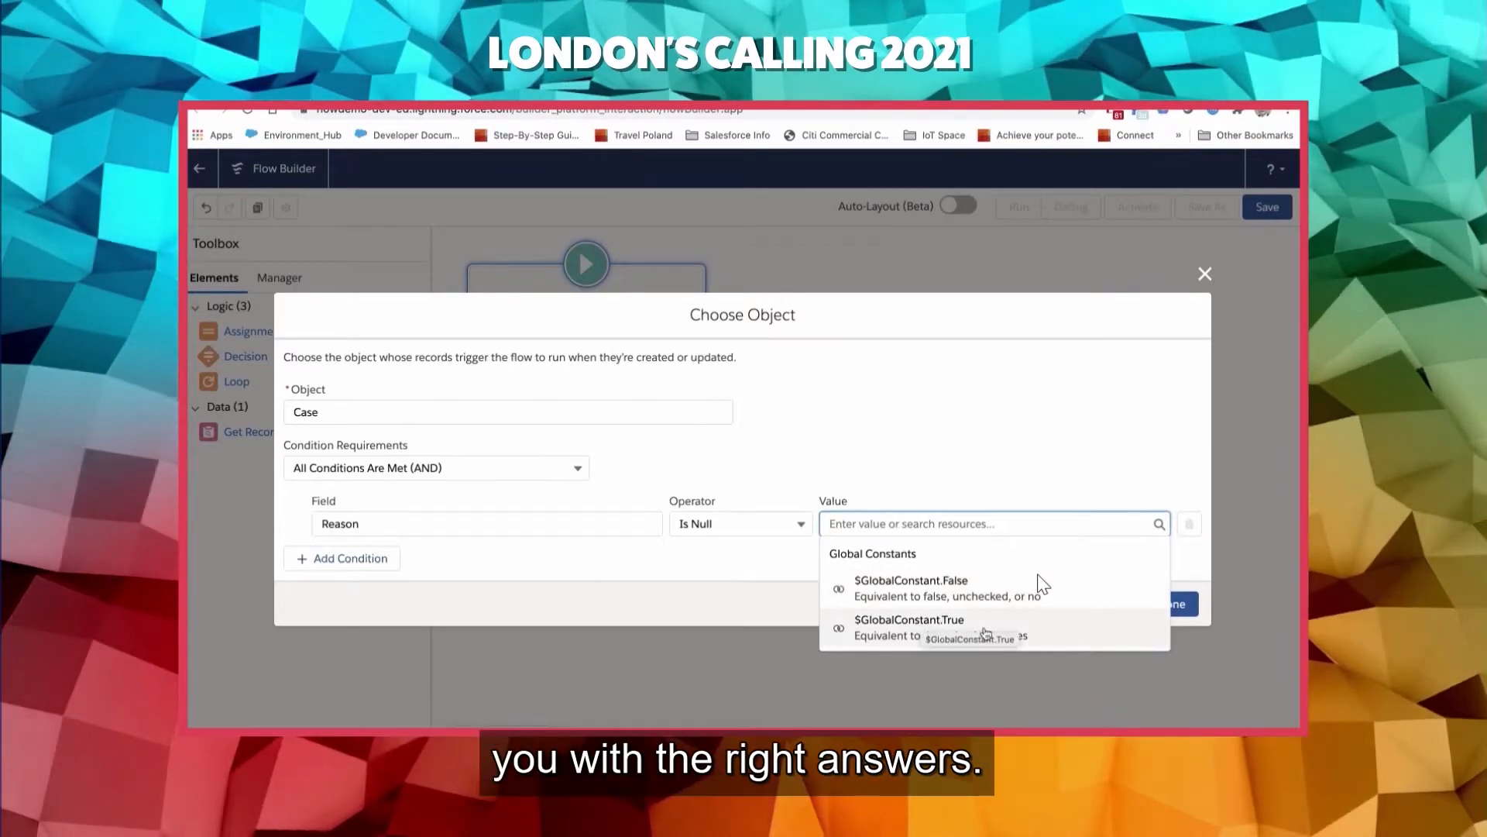
click(863, 481)
click(845, 523)
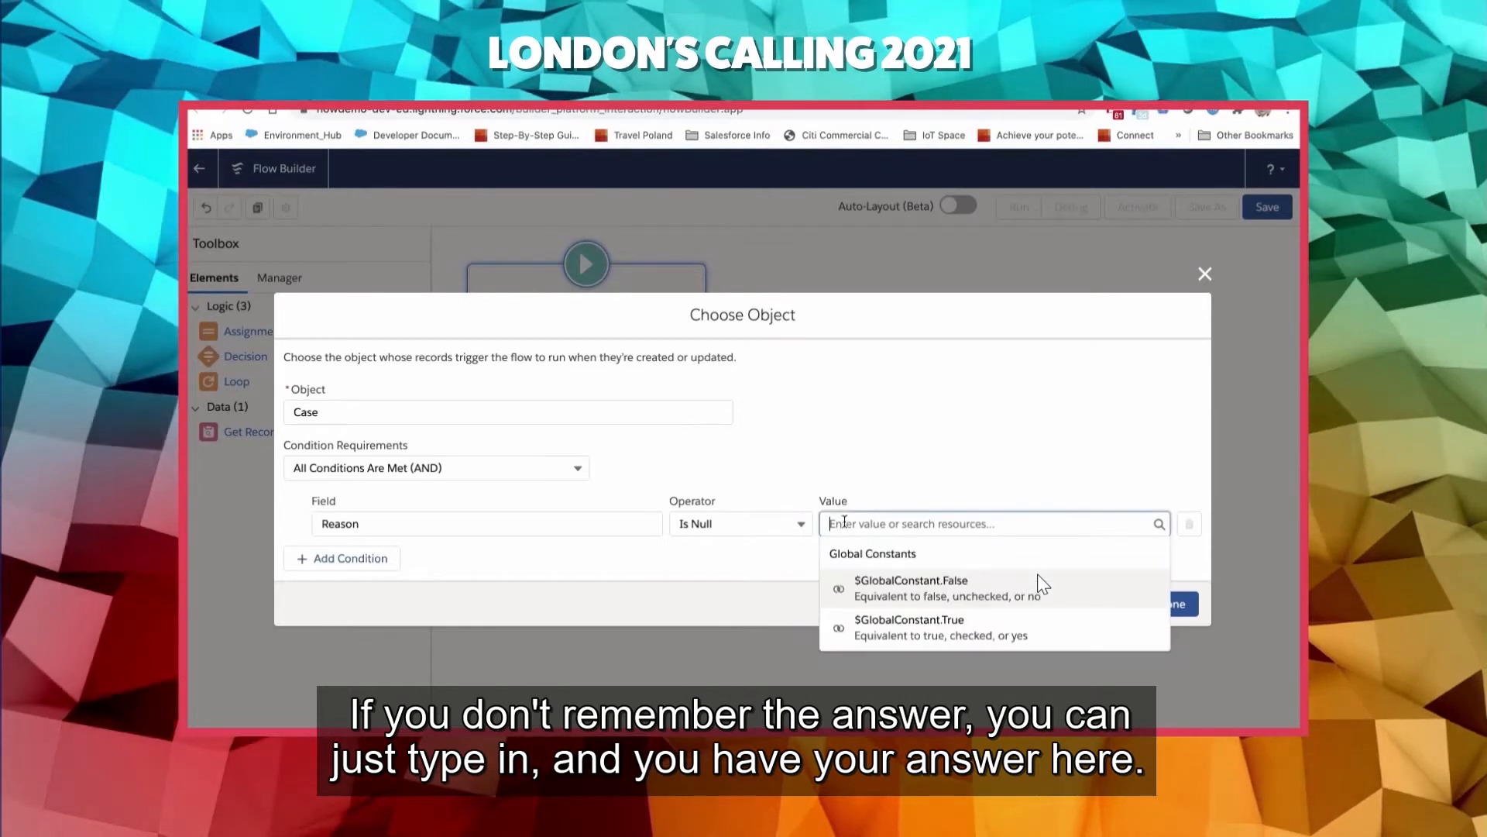
text(tr)
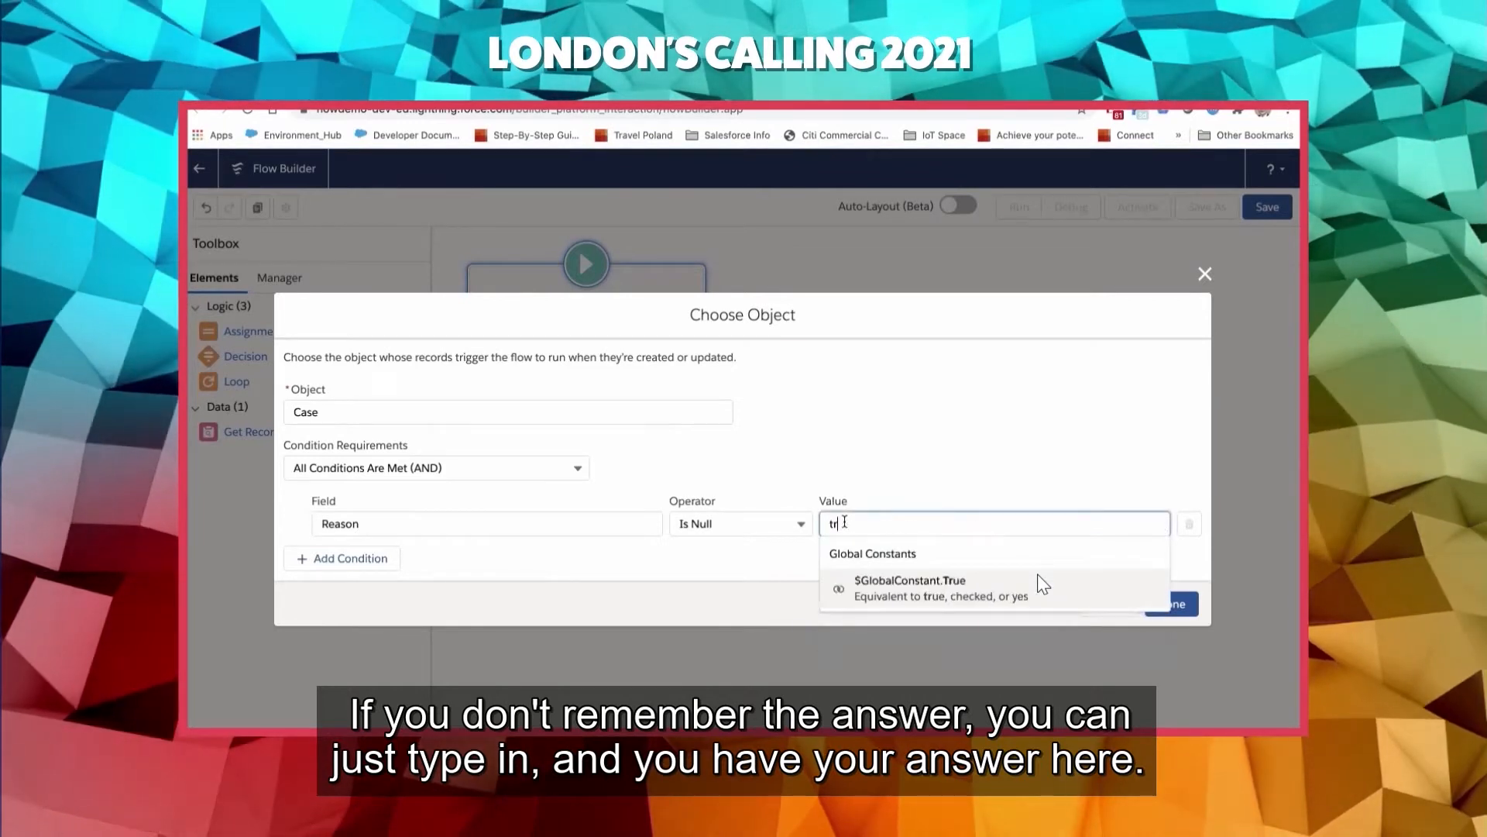
click(901, 587)
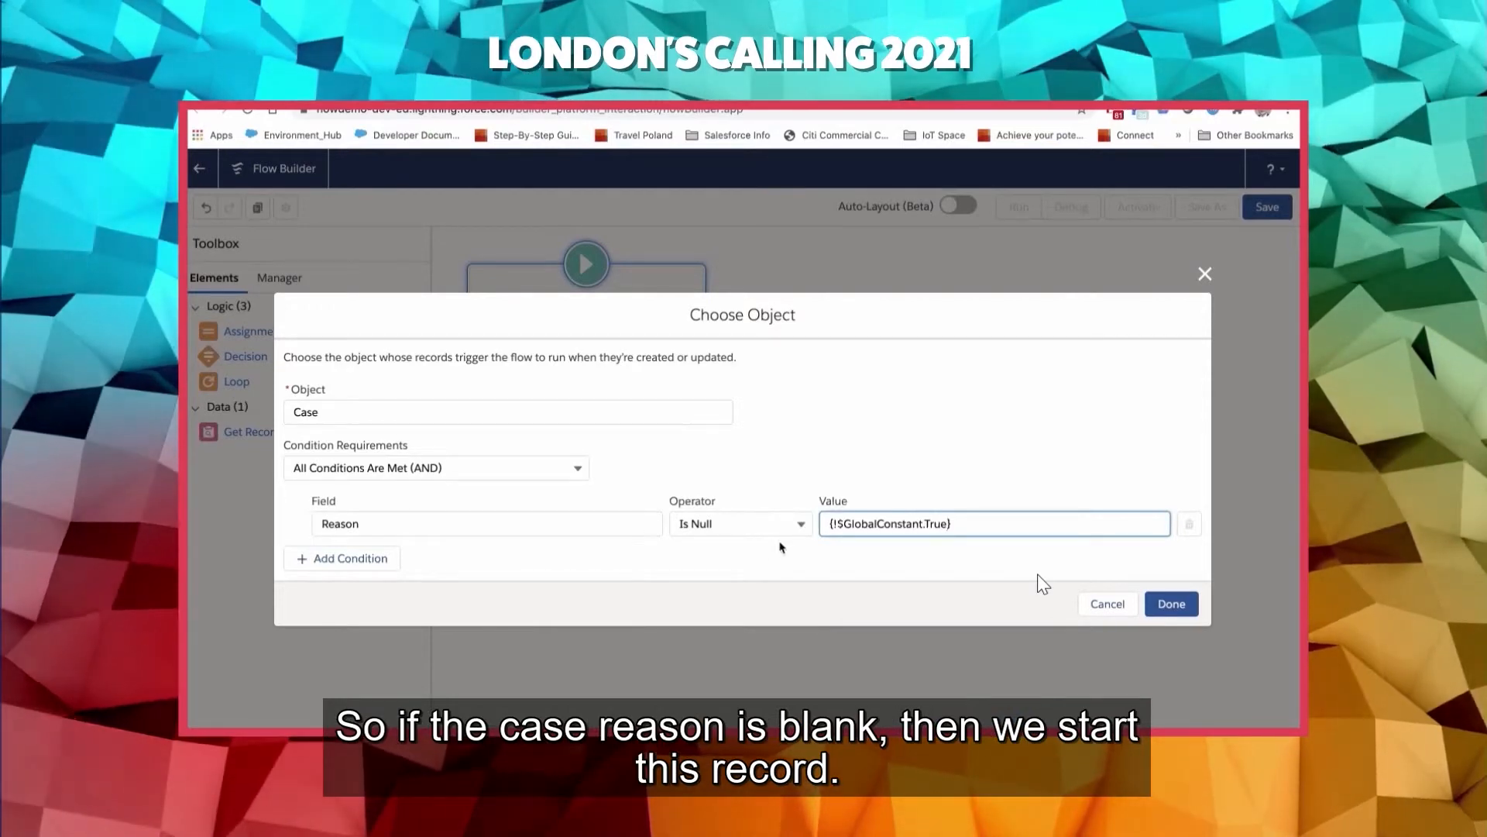
click(1172, 605)
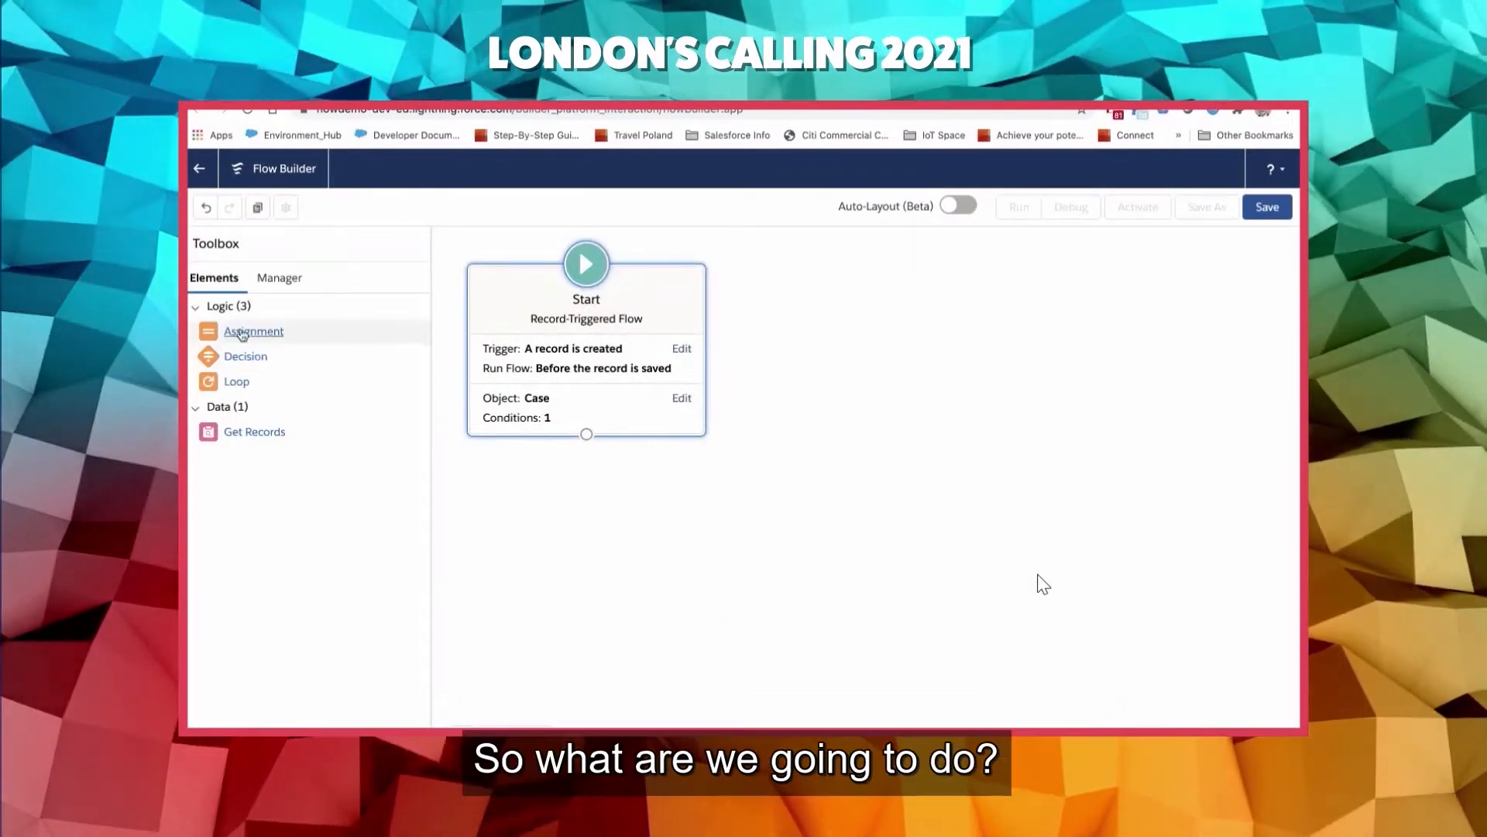
- Add an Assignment element beside the Start element and label it "Set Case Reason to Other"
drag(242, 333, 814, 356)
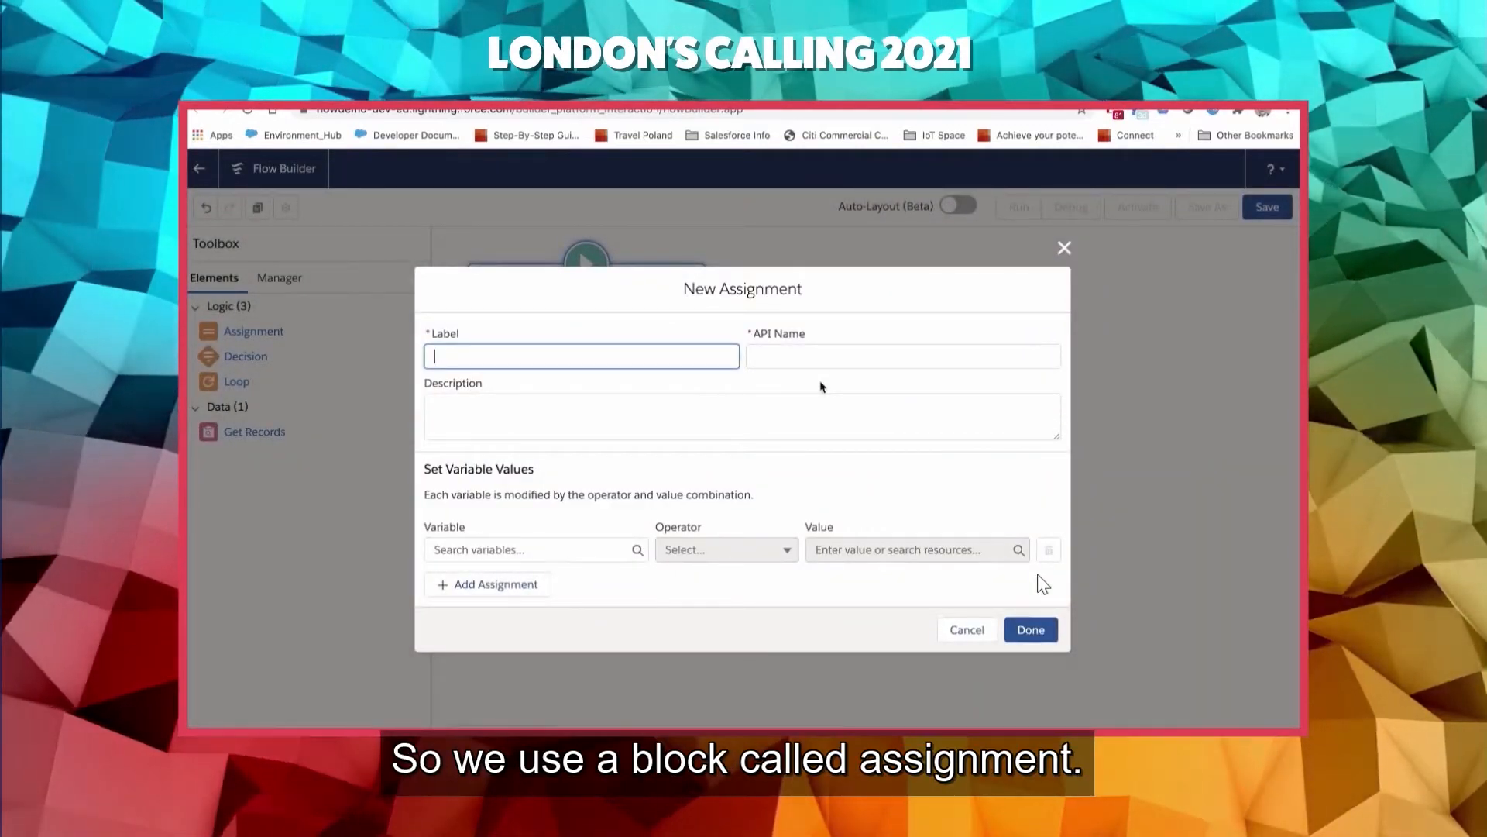
text(Set )
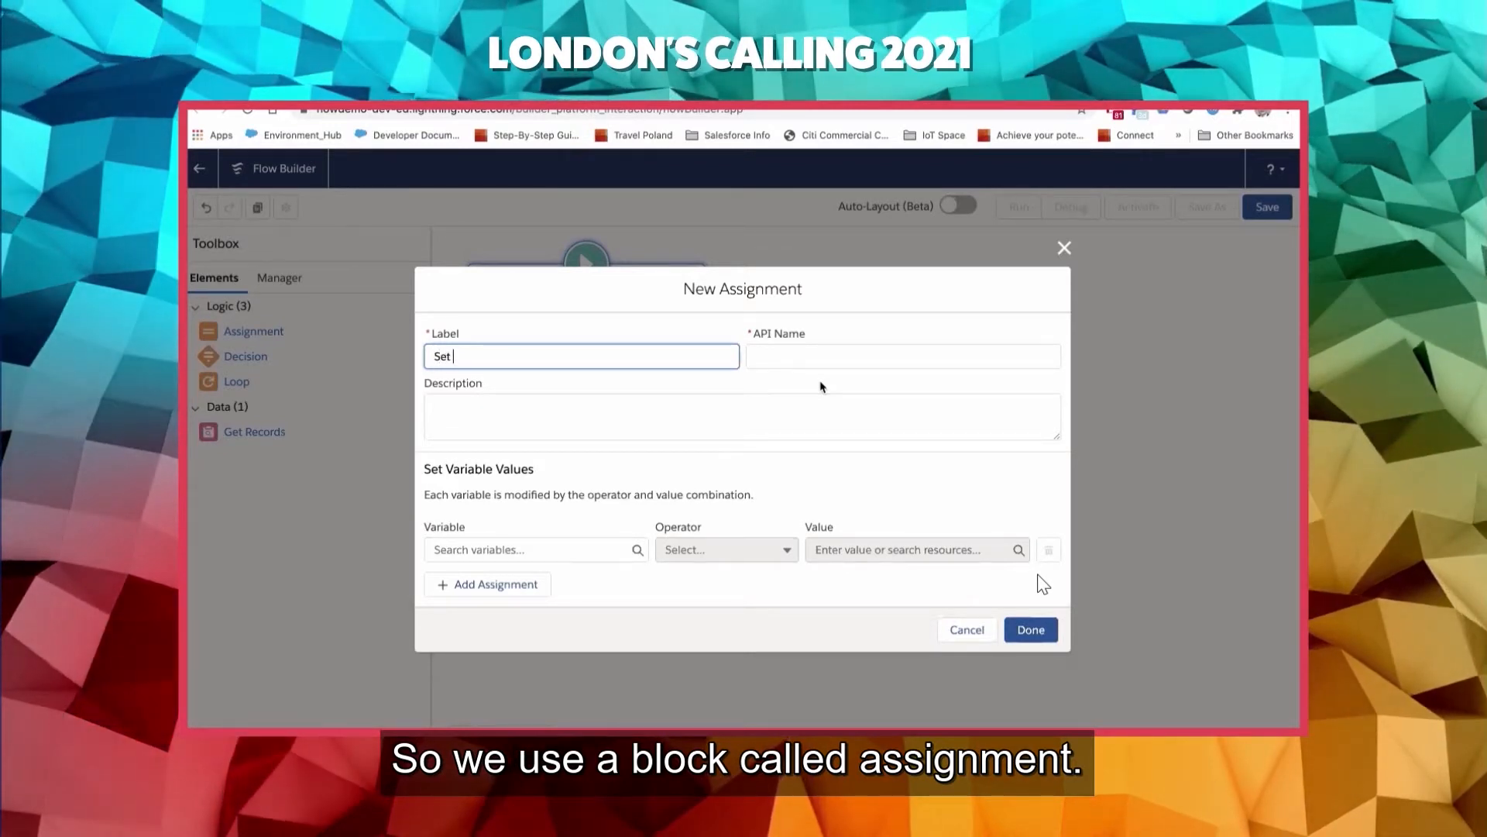
text(Case R)
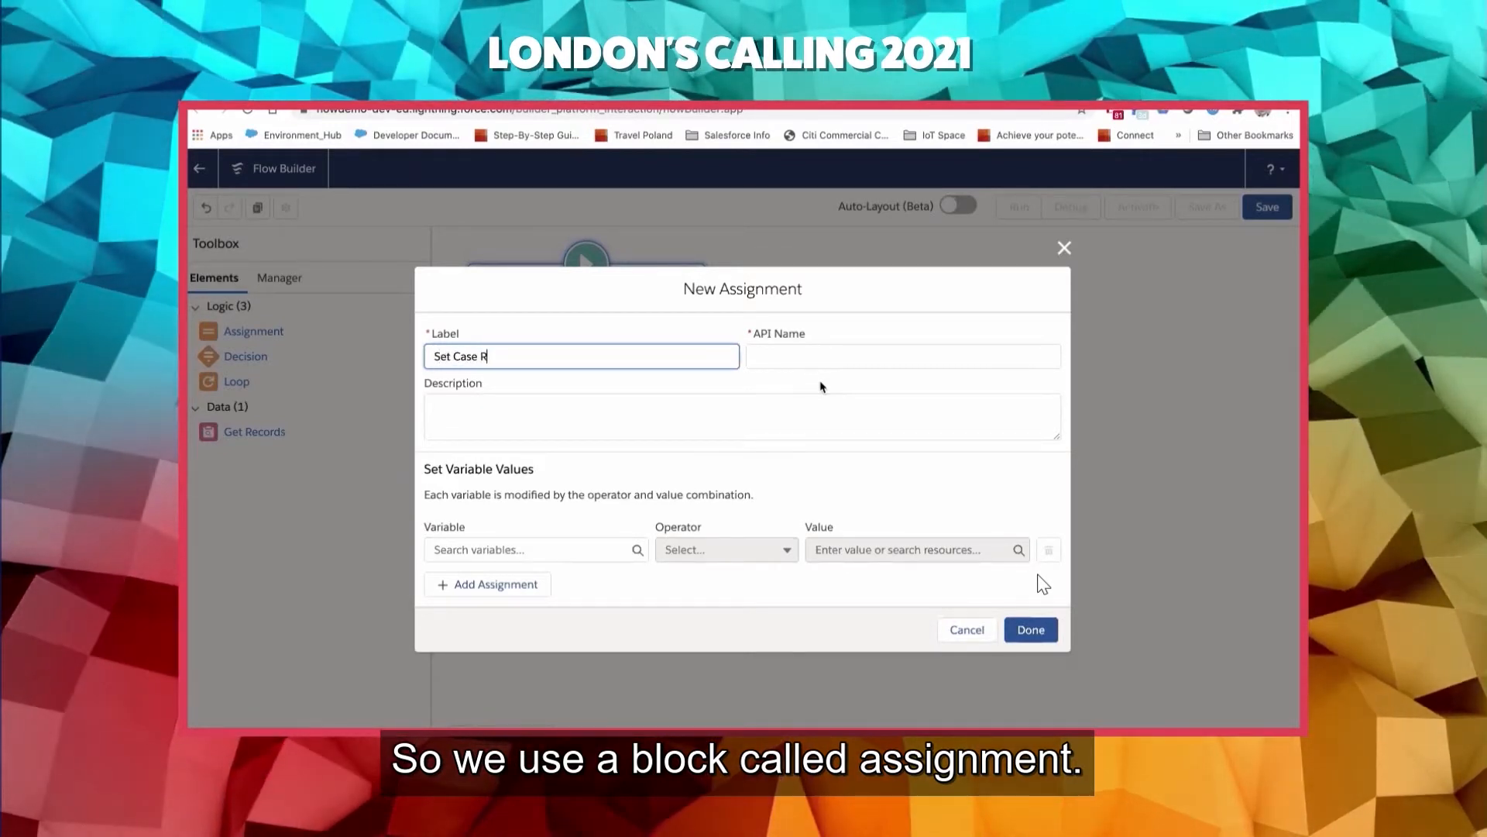
text(eason to Oht)
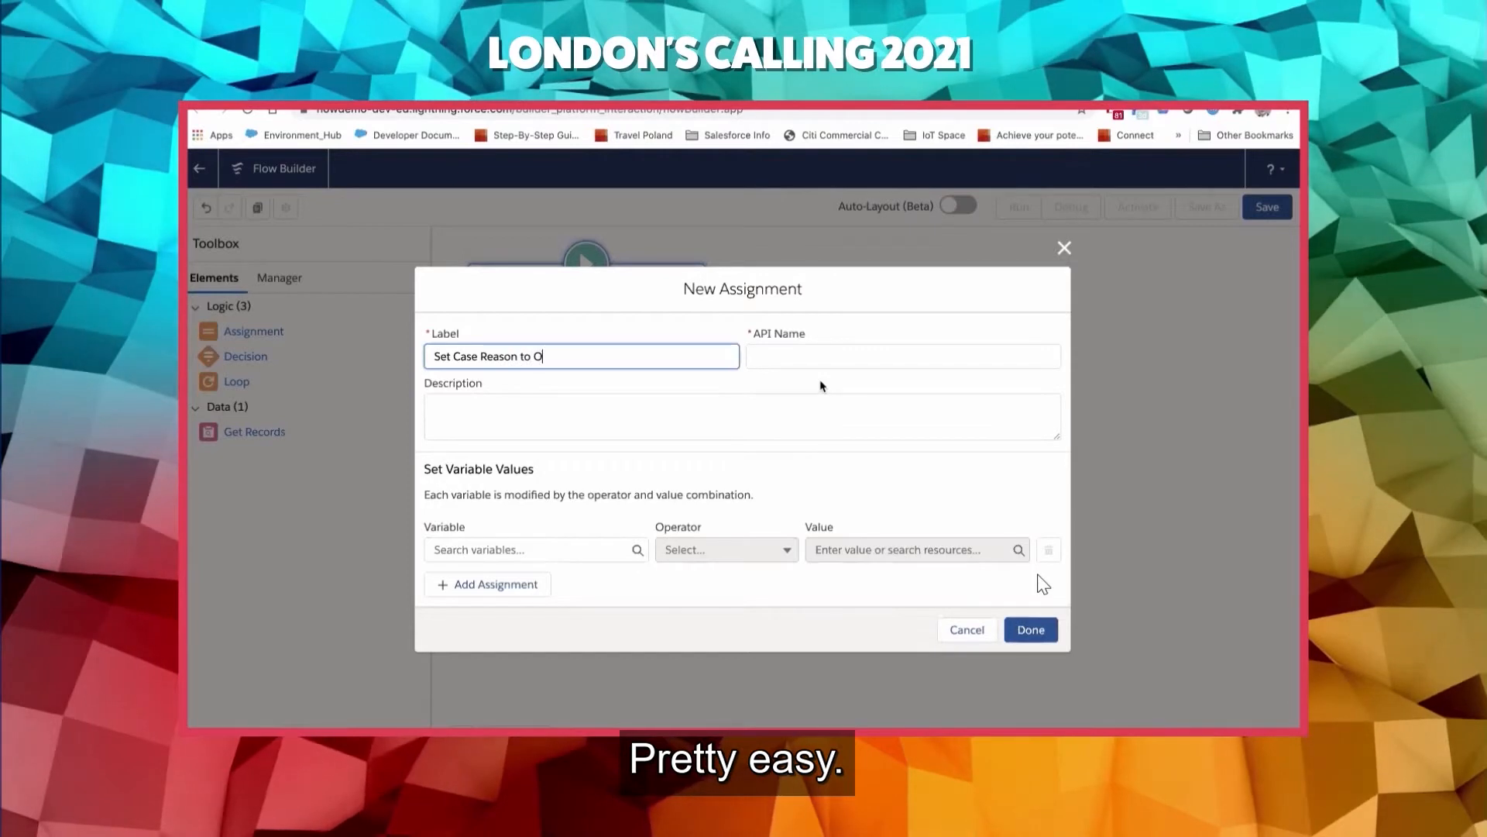
key(BackSpace)
key(BackSpace)
text(te)
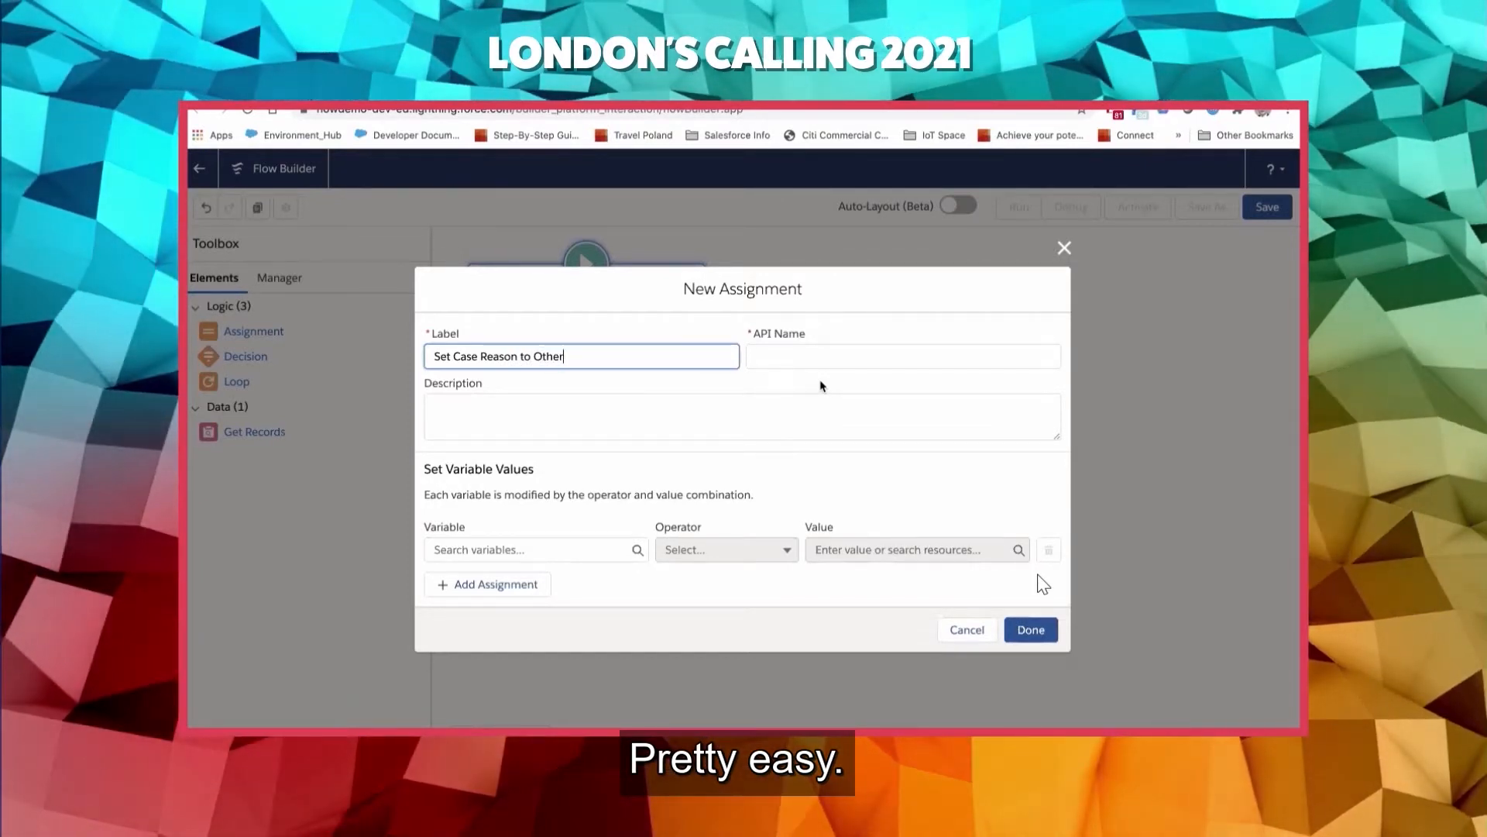
key(Tab)
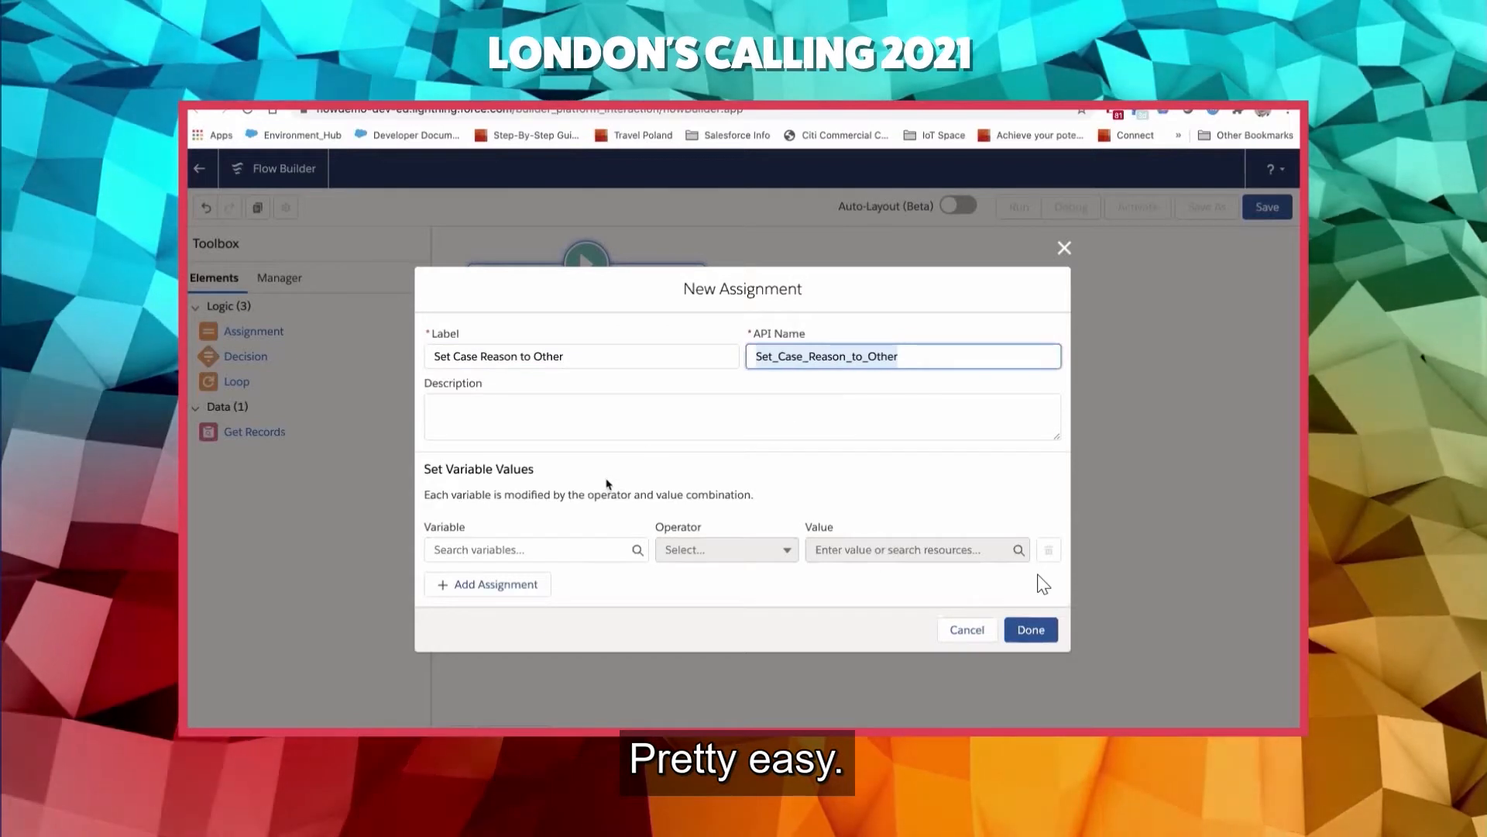
- Choose the triggering record's Case Reason field ($Record > Case Reason) as the variable the assignment sets
click(556, 548)
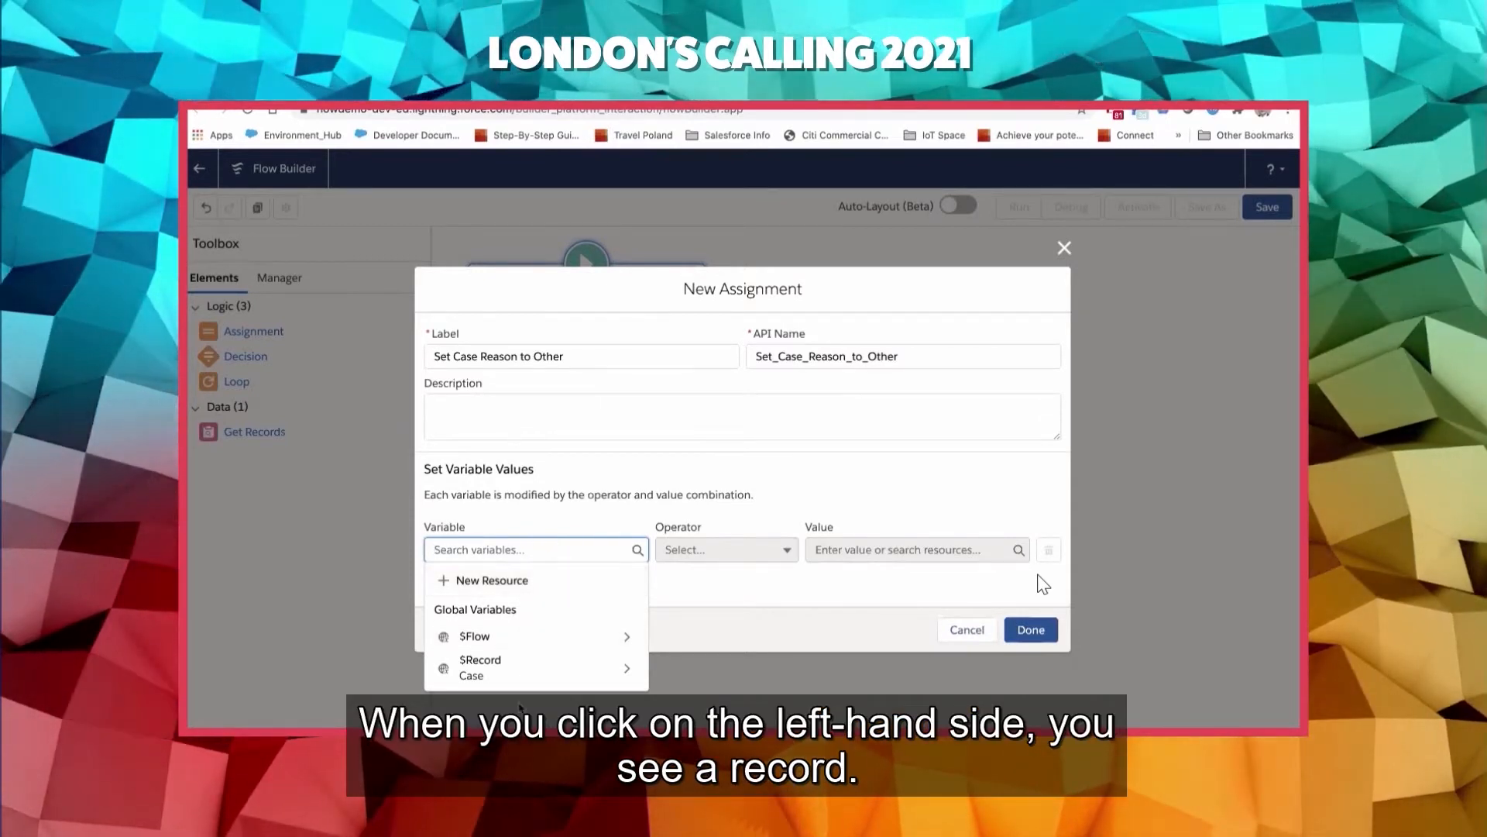
click(494, 668)
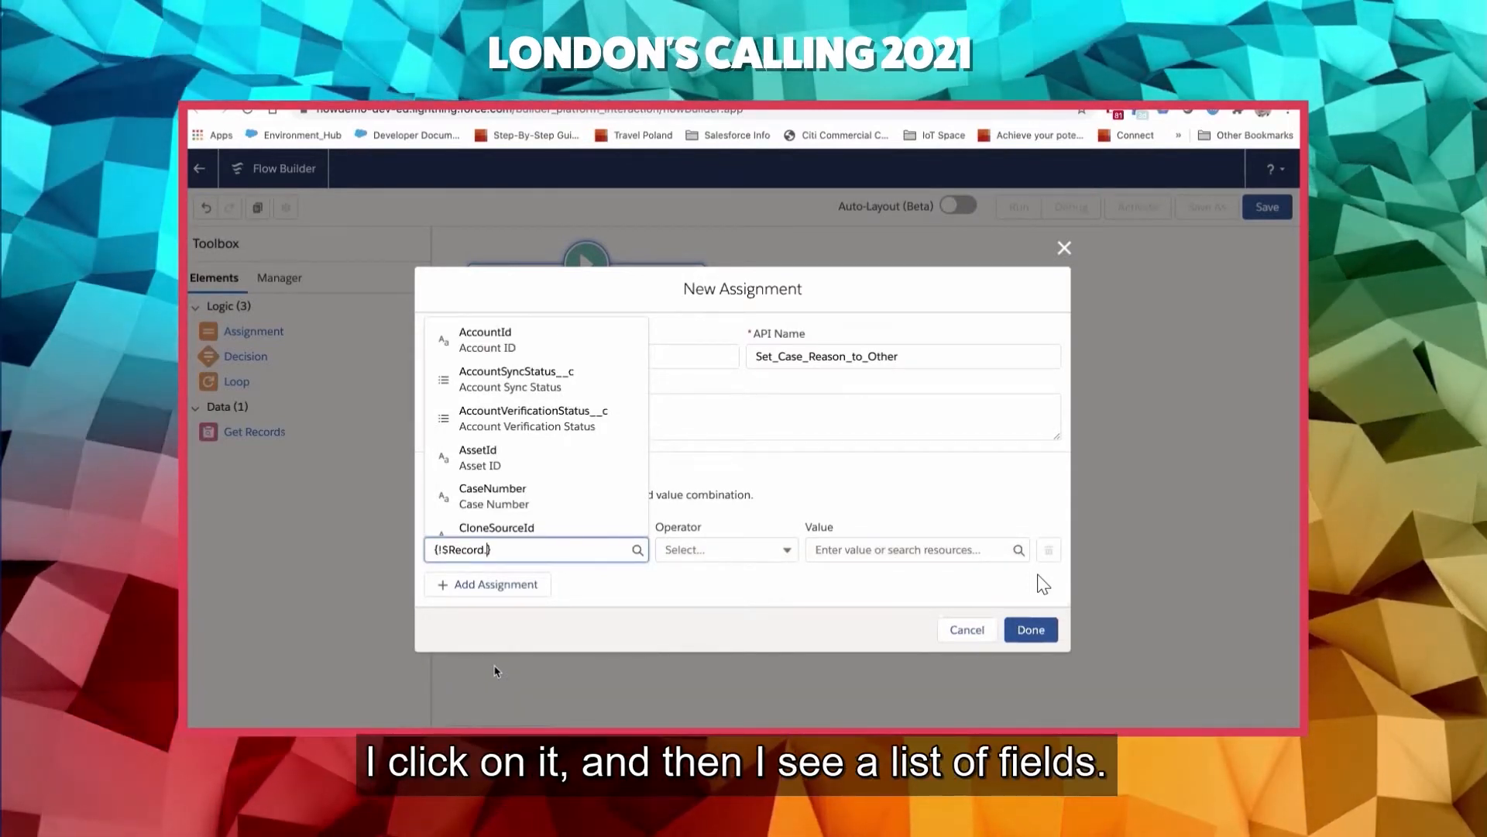
text(re)
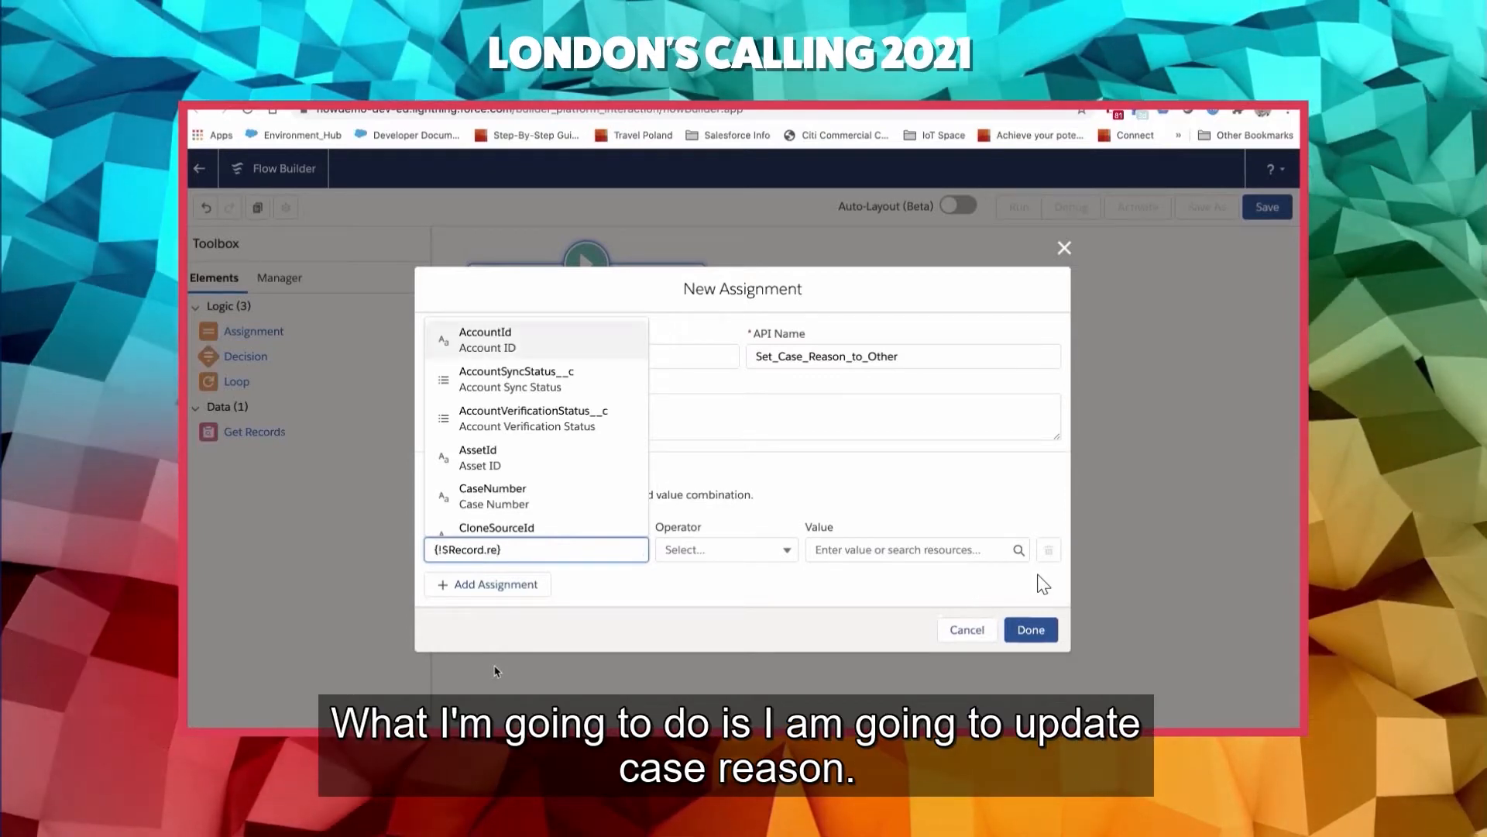
text(as)
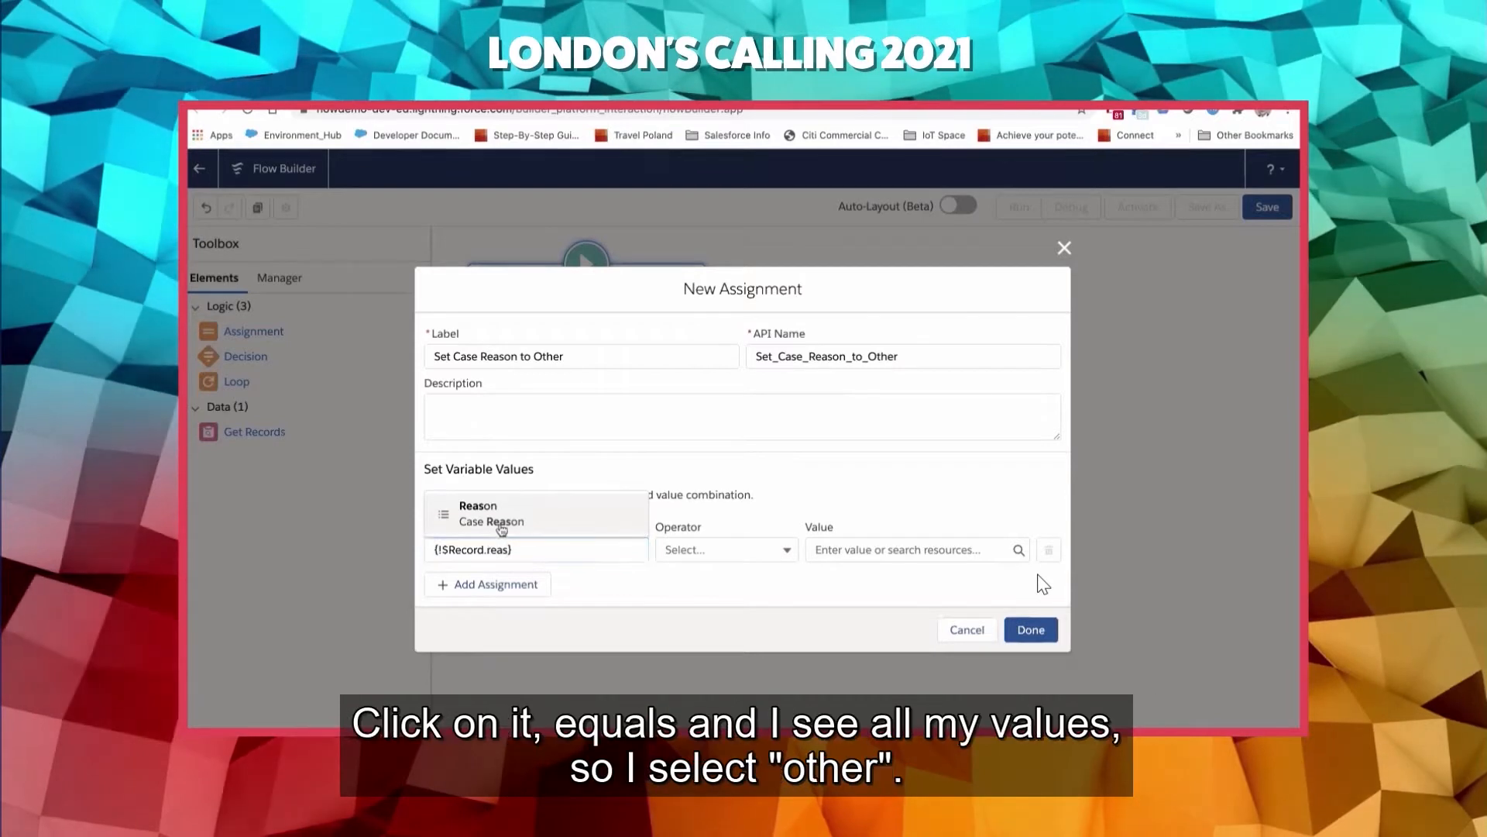
click(501, 529)
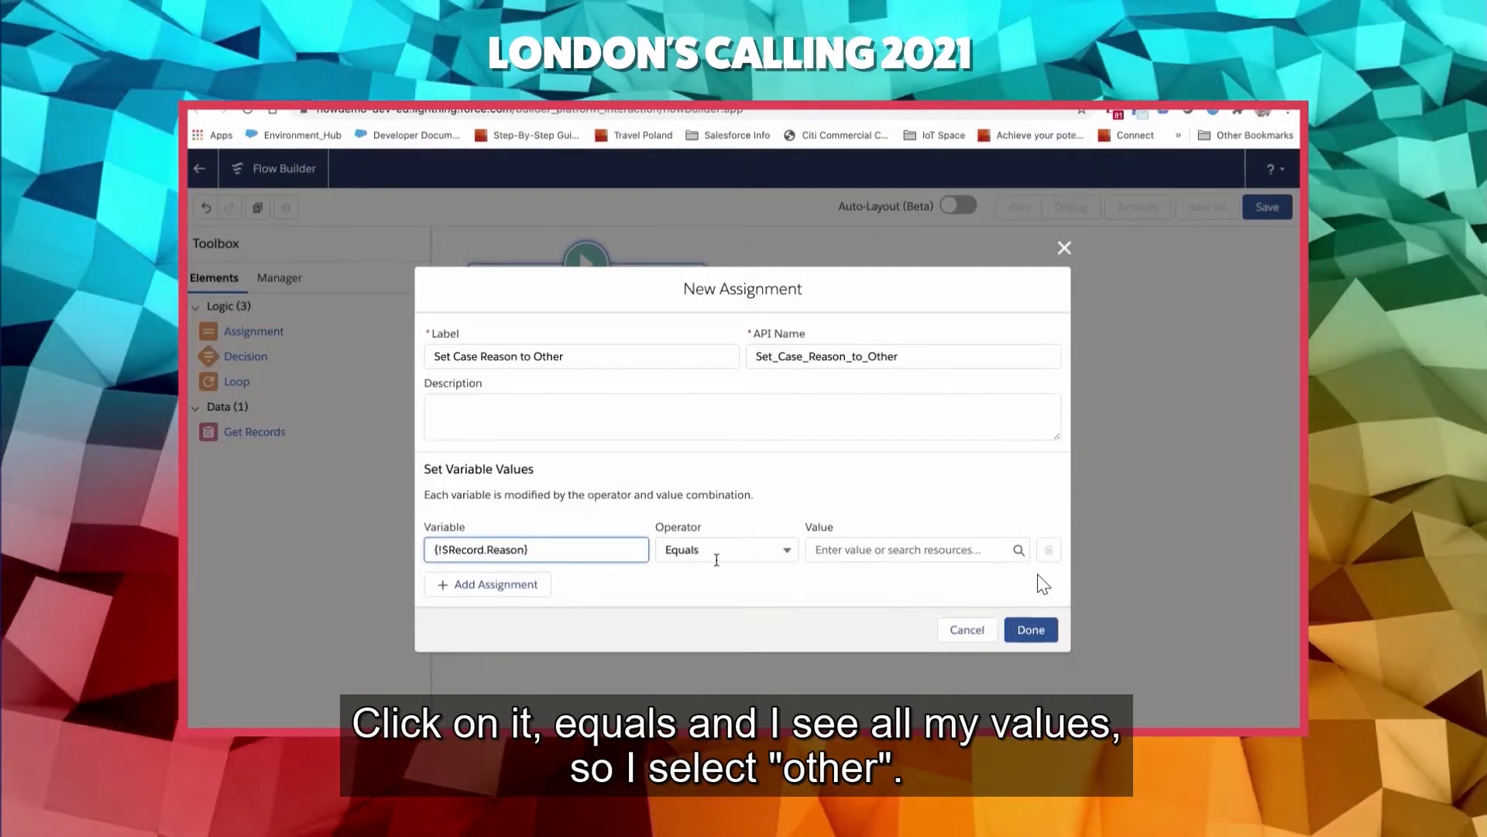
- Set the Case Reason assignment's value to the picklist value Other and confirm the Assignment element
click(817, 550)
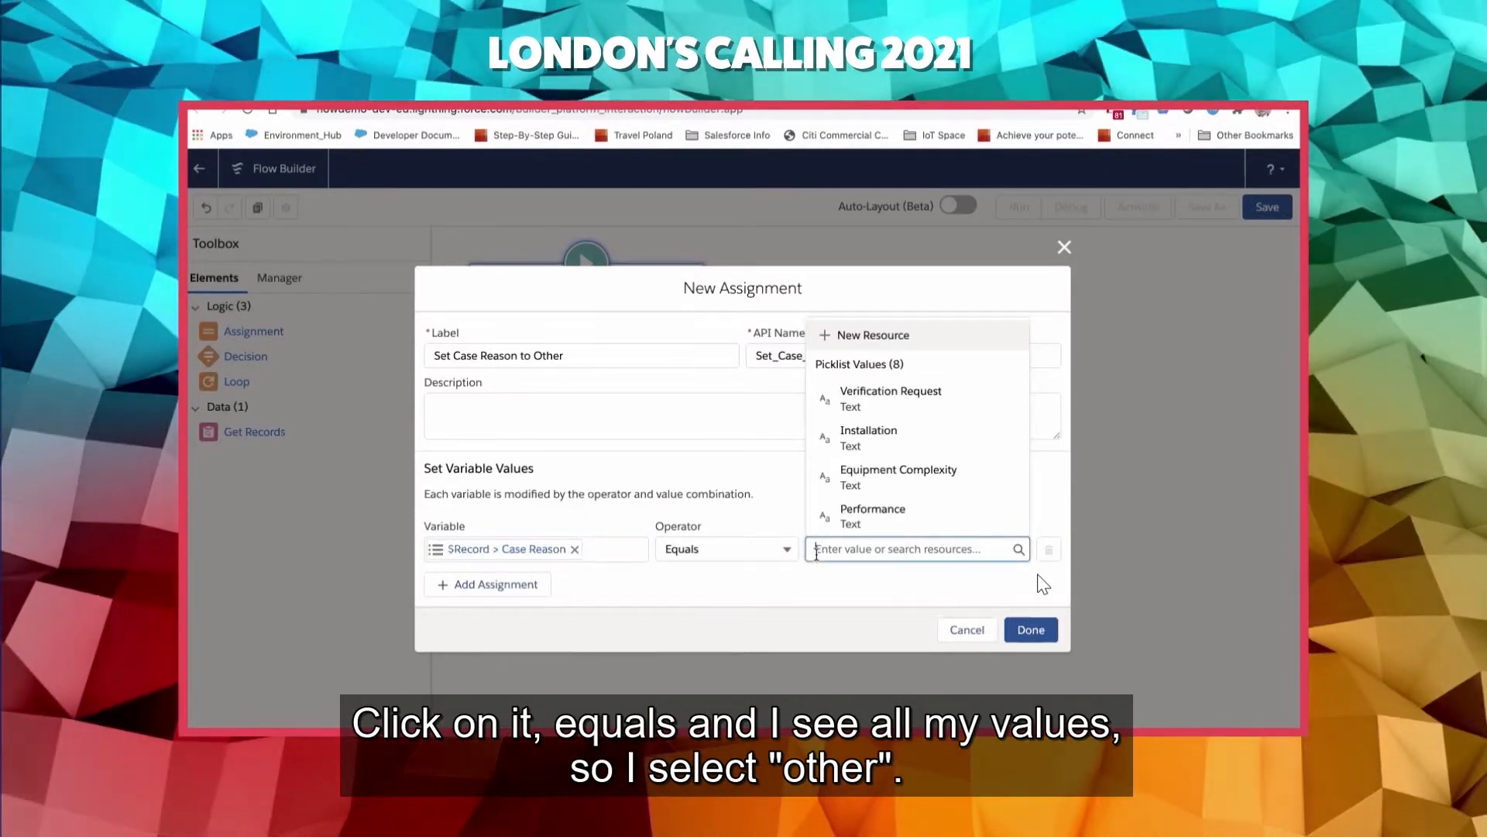
scroll(891, 480, down, 5)
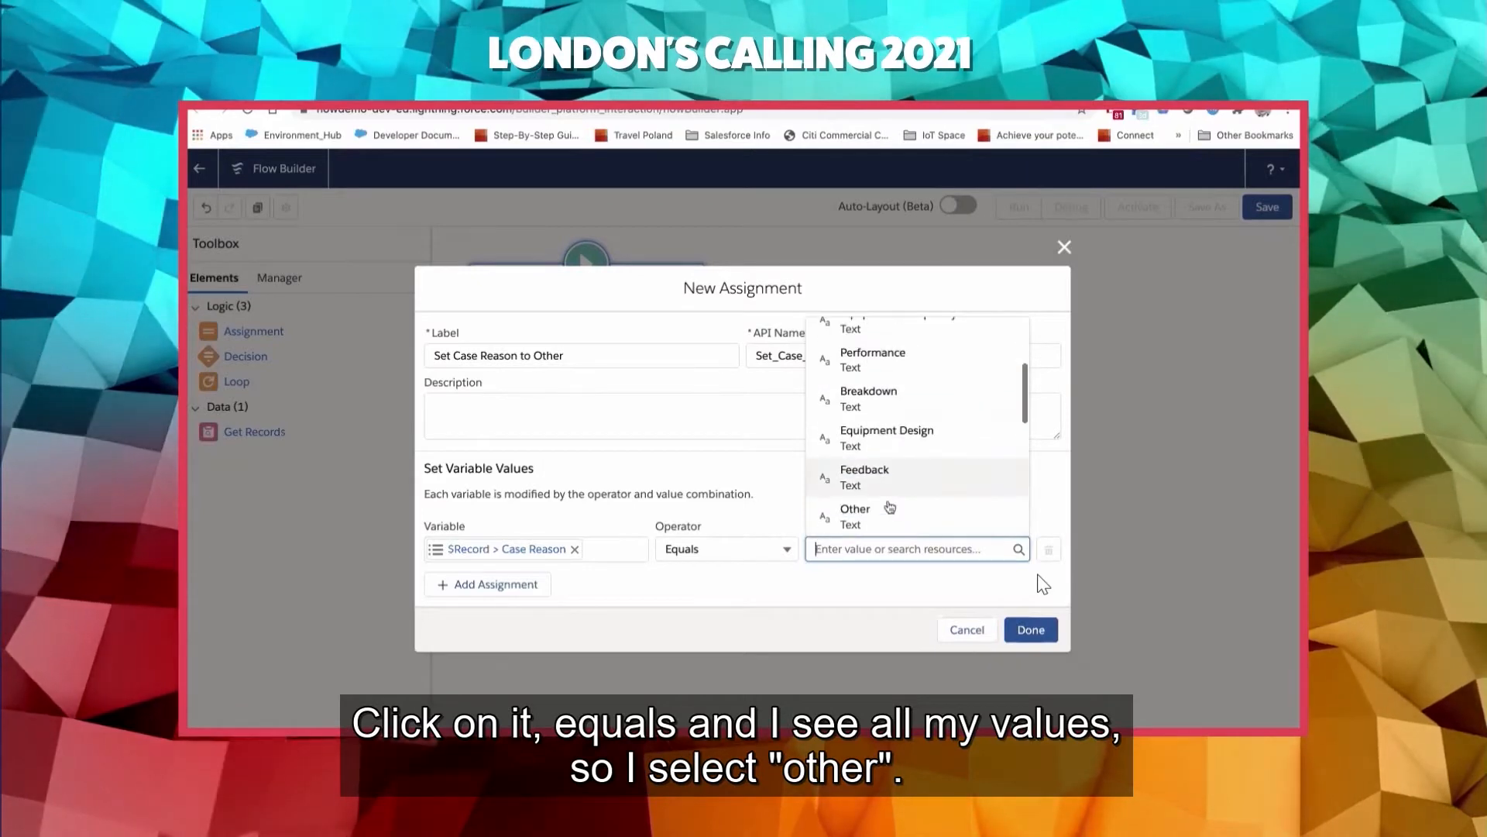
click(869, 457)
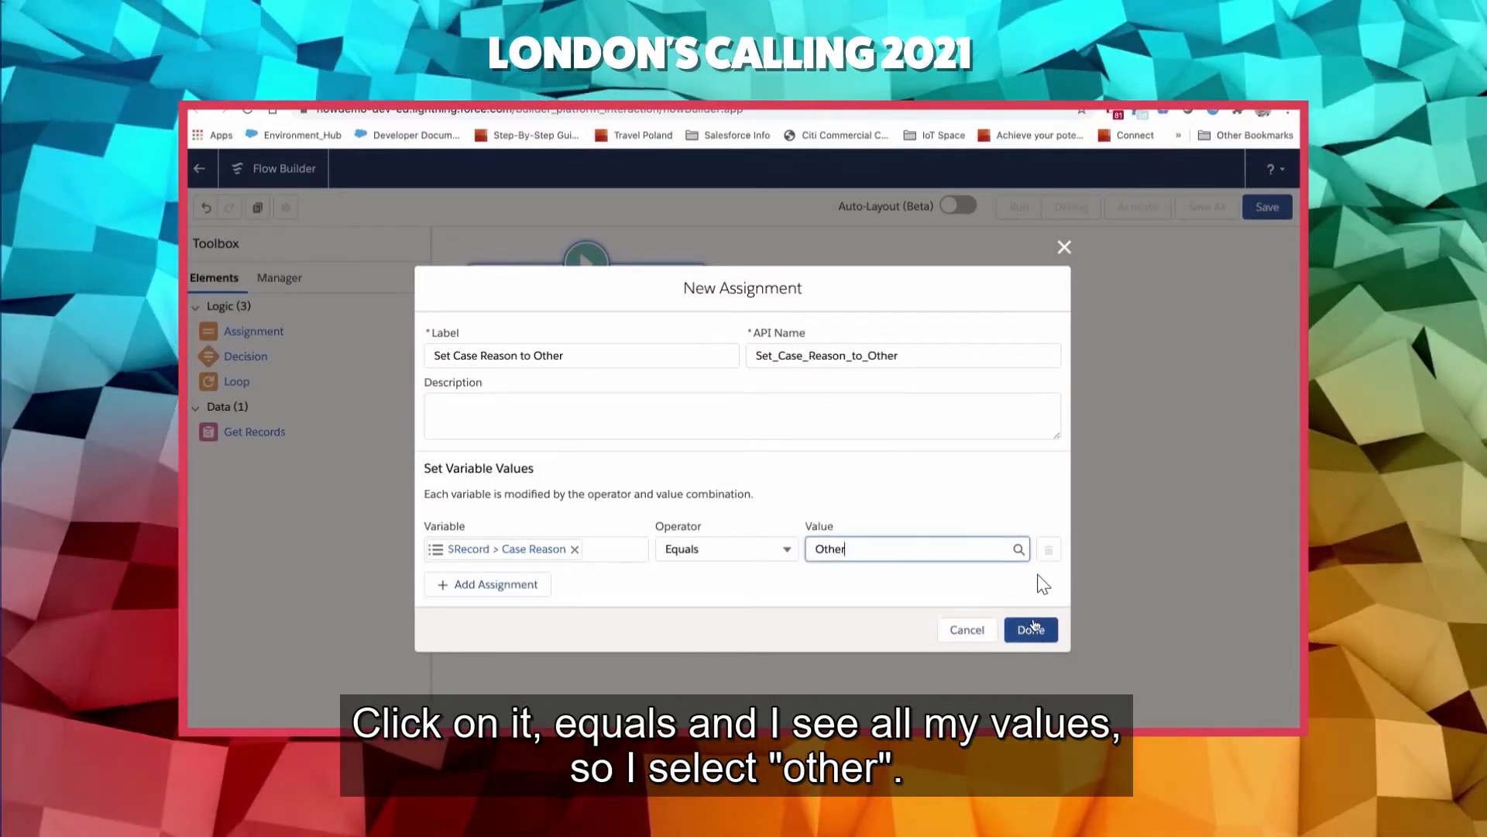
click(1030, 629)
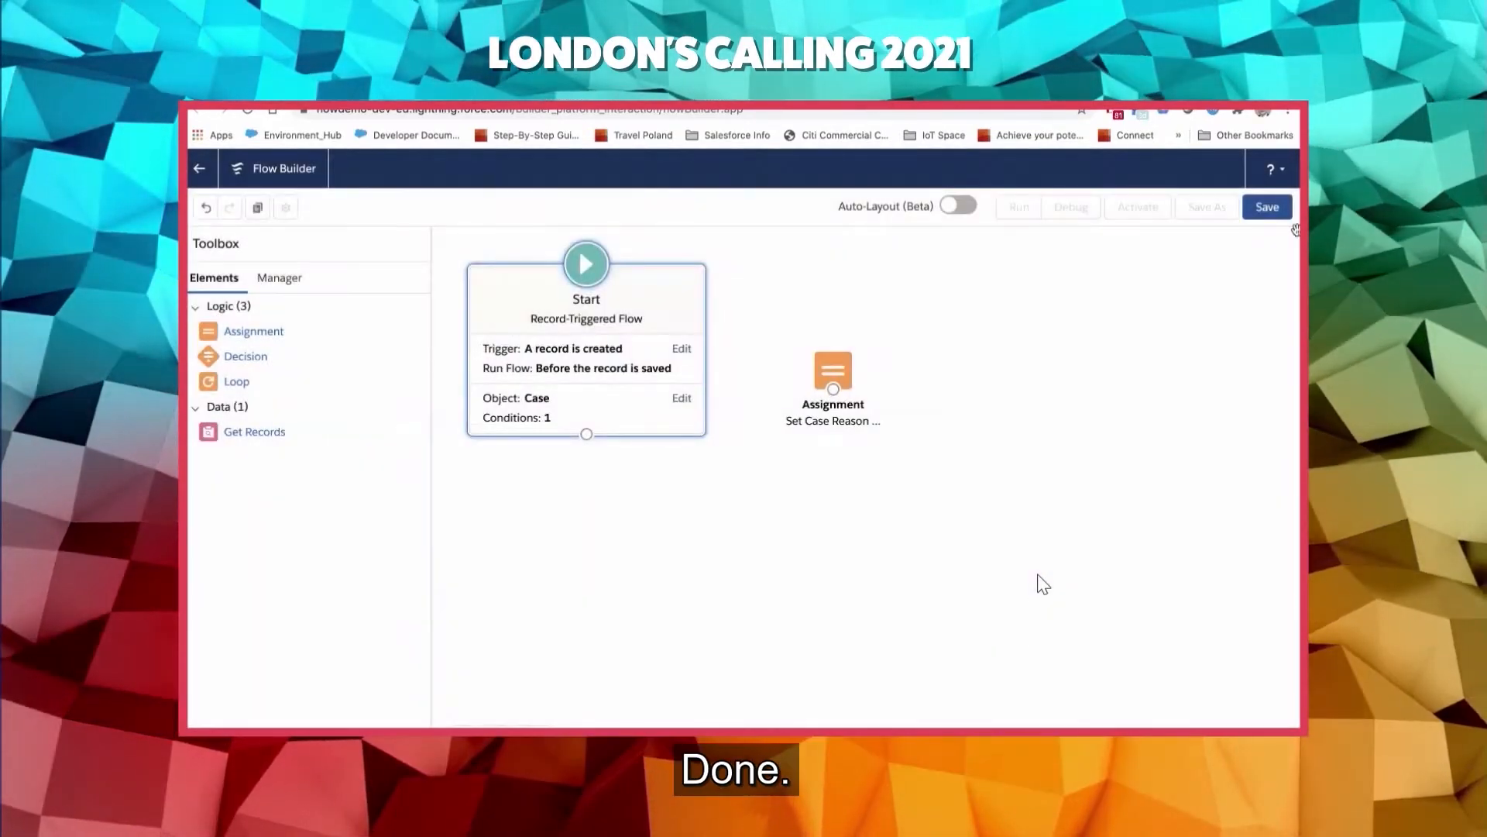
- Save the flow with the label "*CaseBeforecreate - update Case Reason" and let its API name fill in from the label
click(1264, 207)
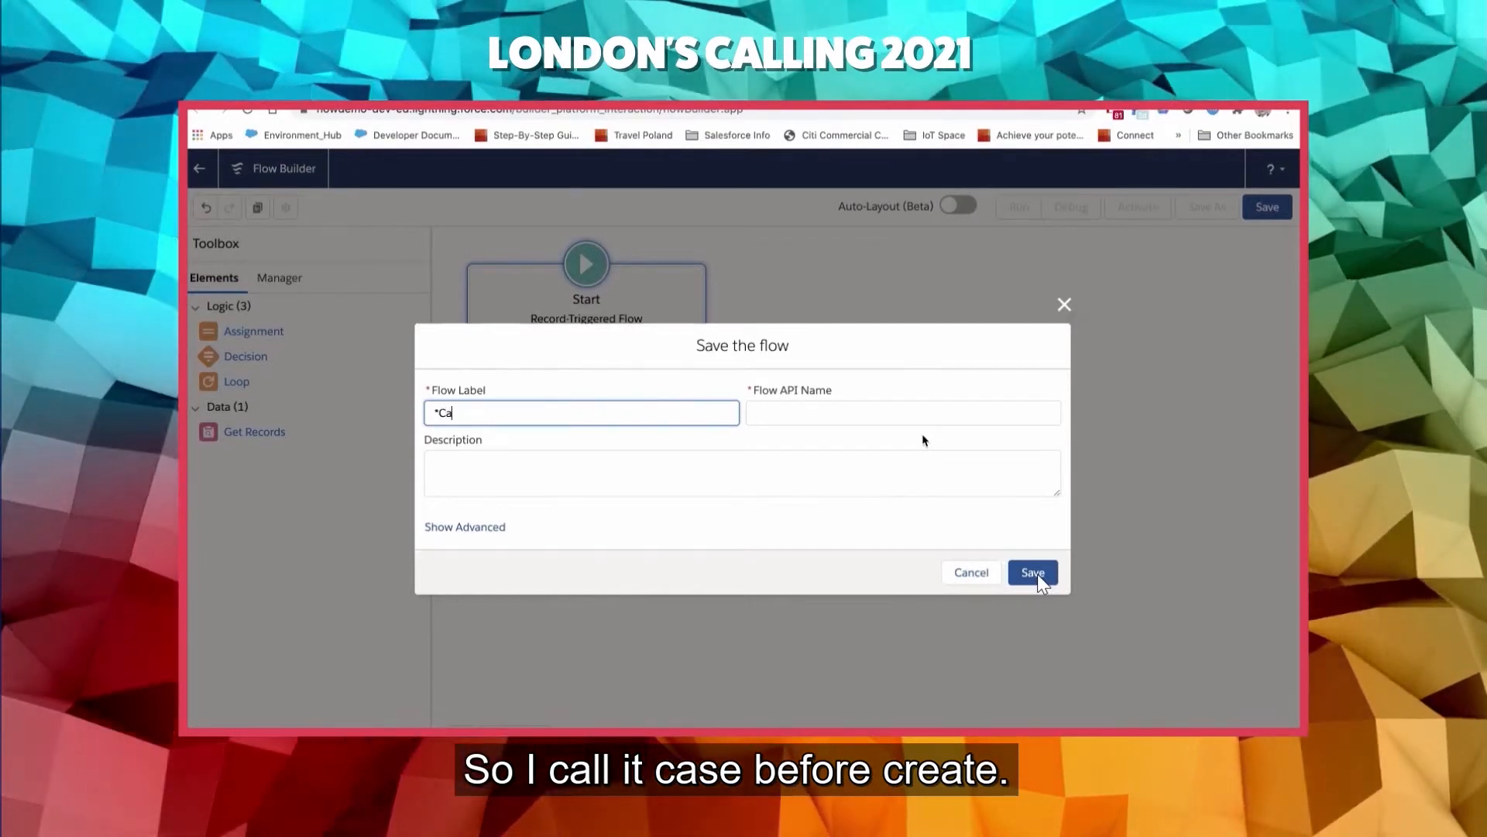
text(CaseBef)
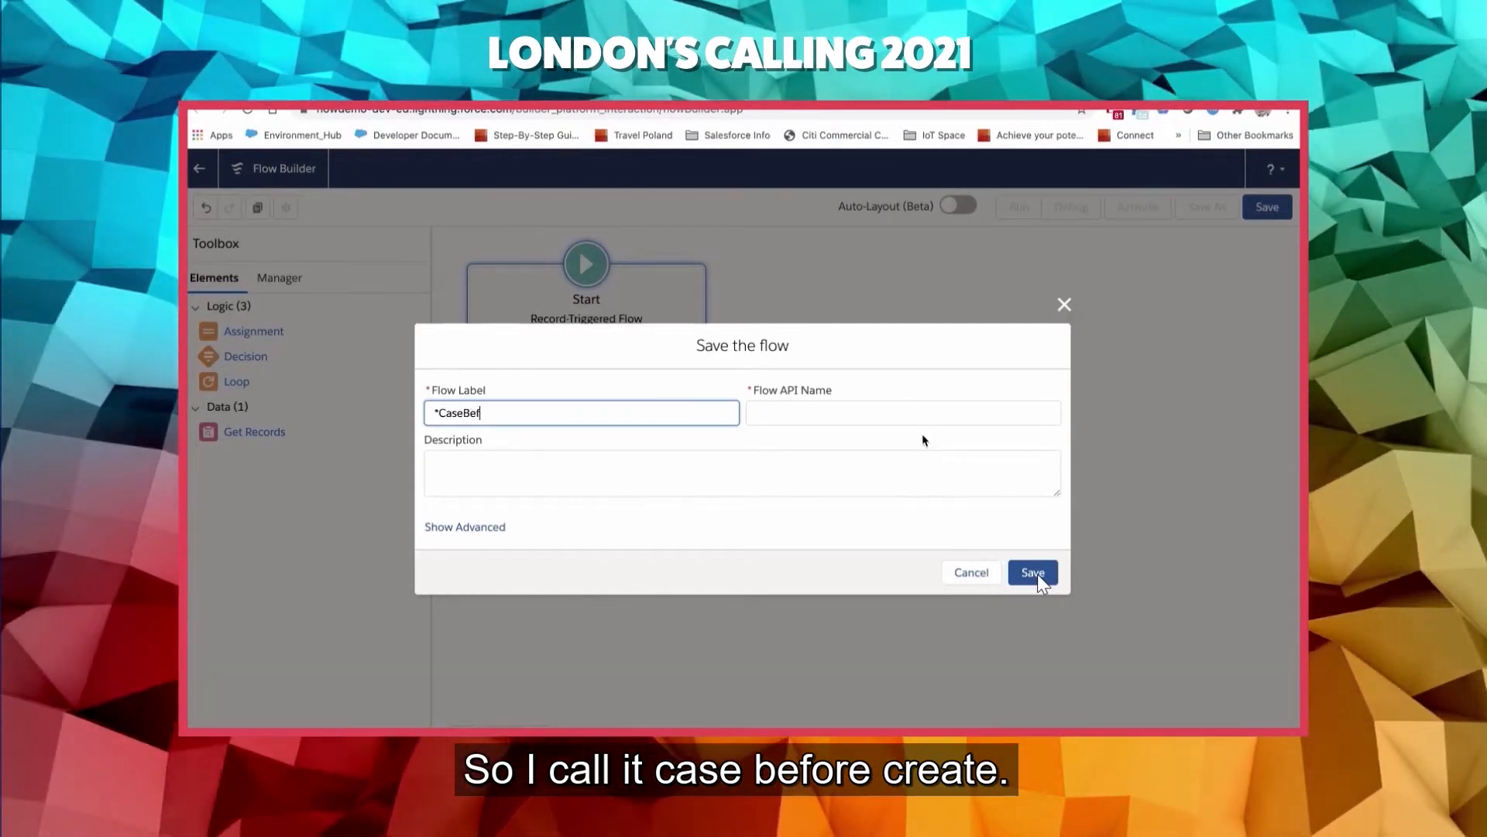
text(orecreate )
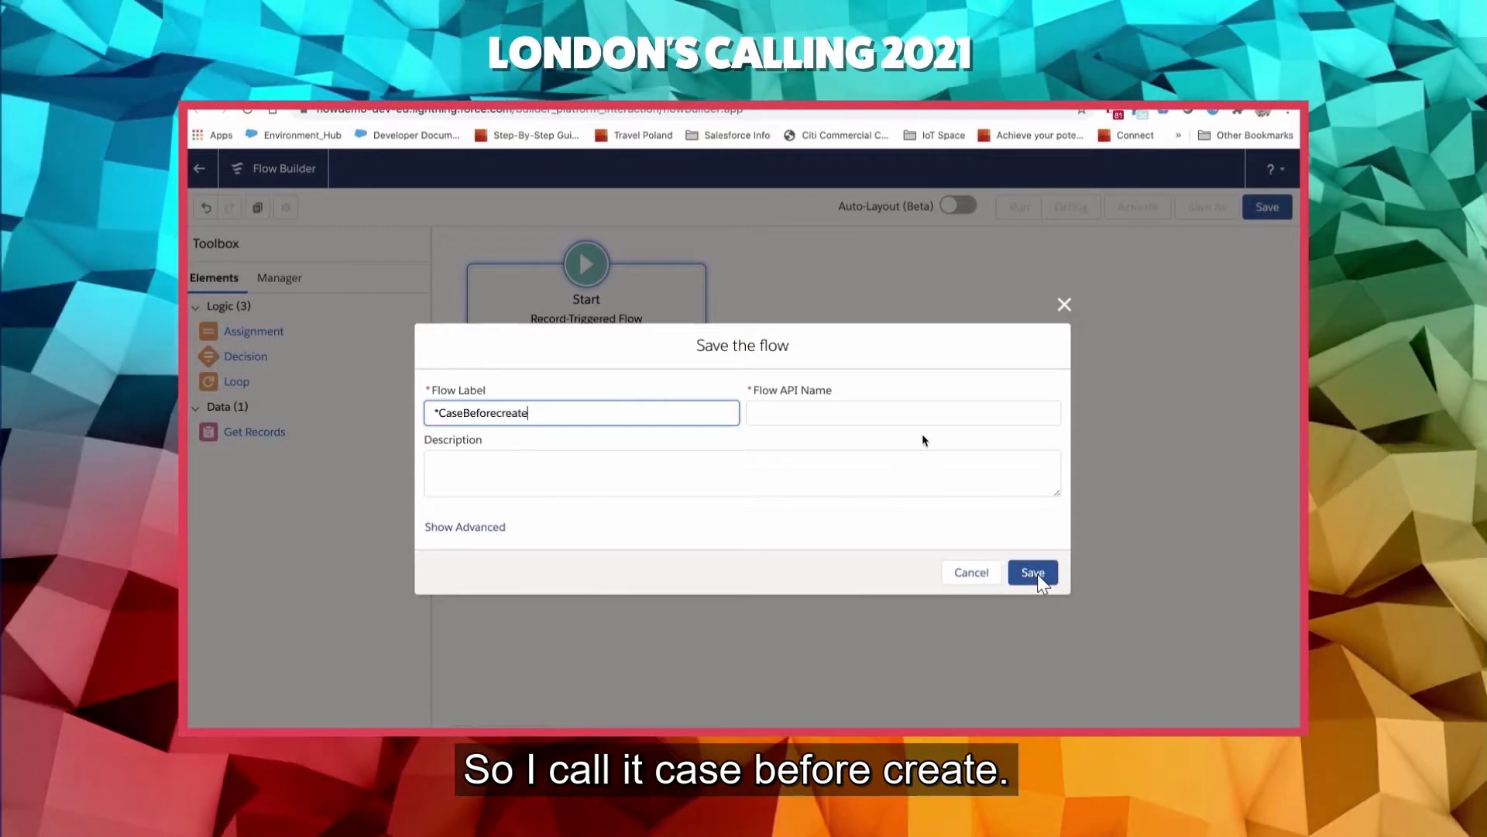
text(- up)
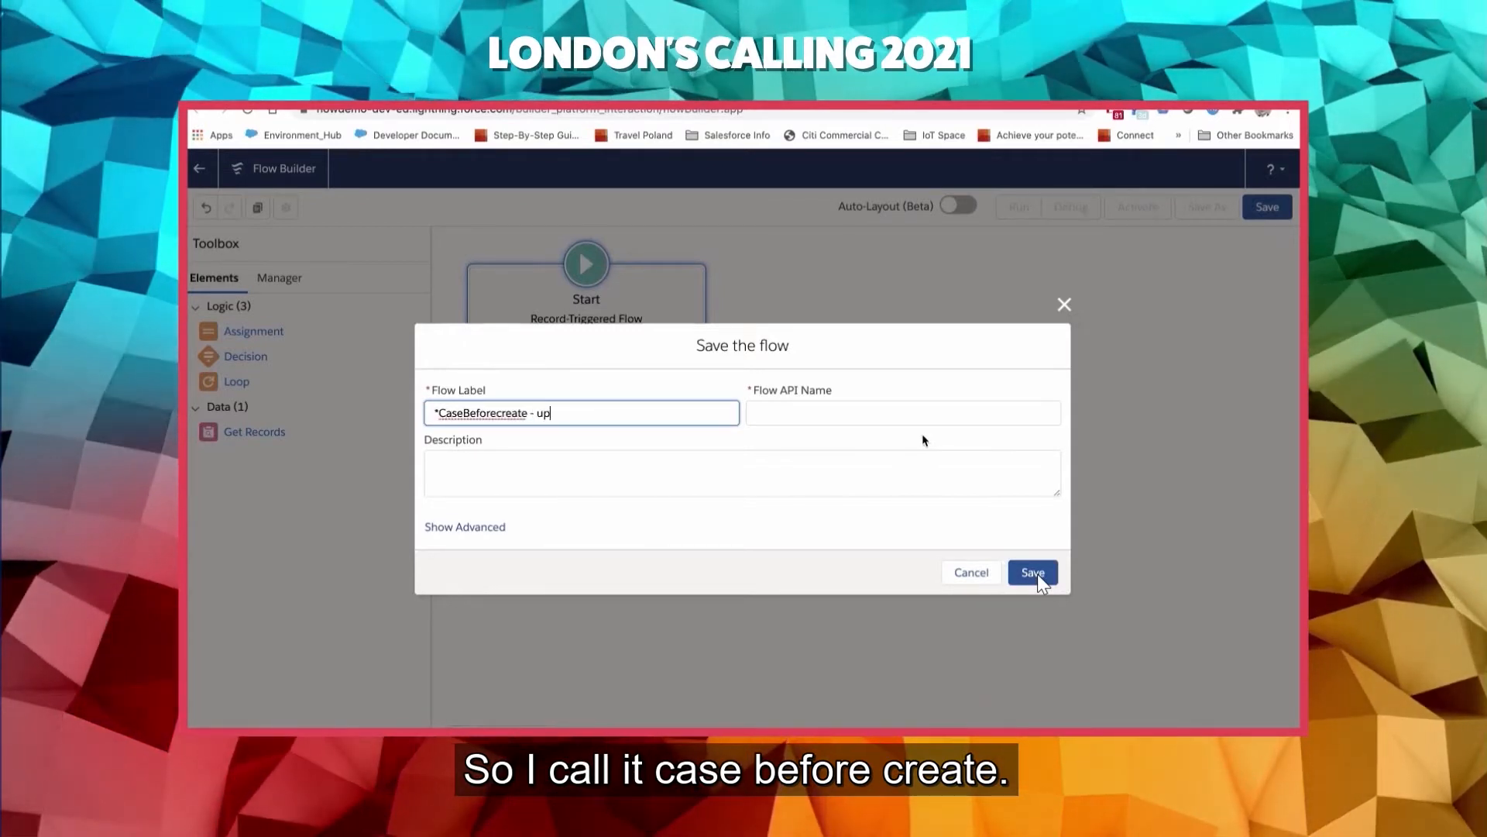
text(date Case )
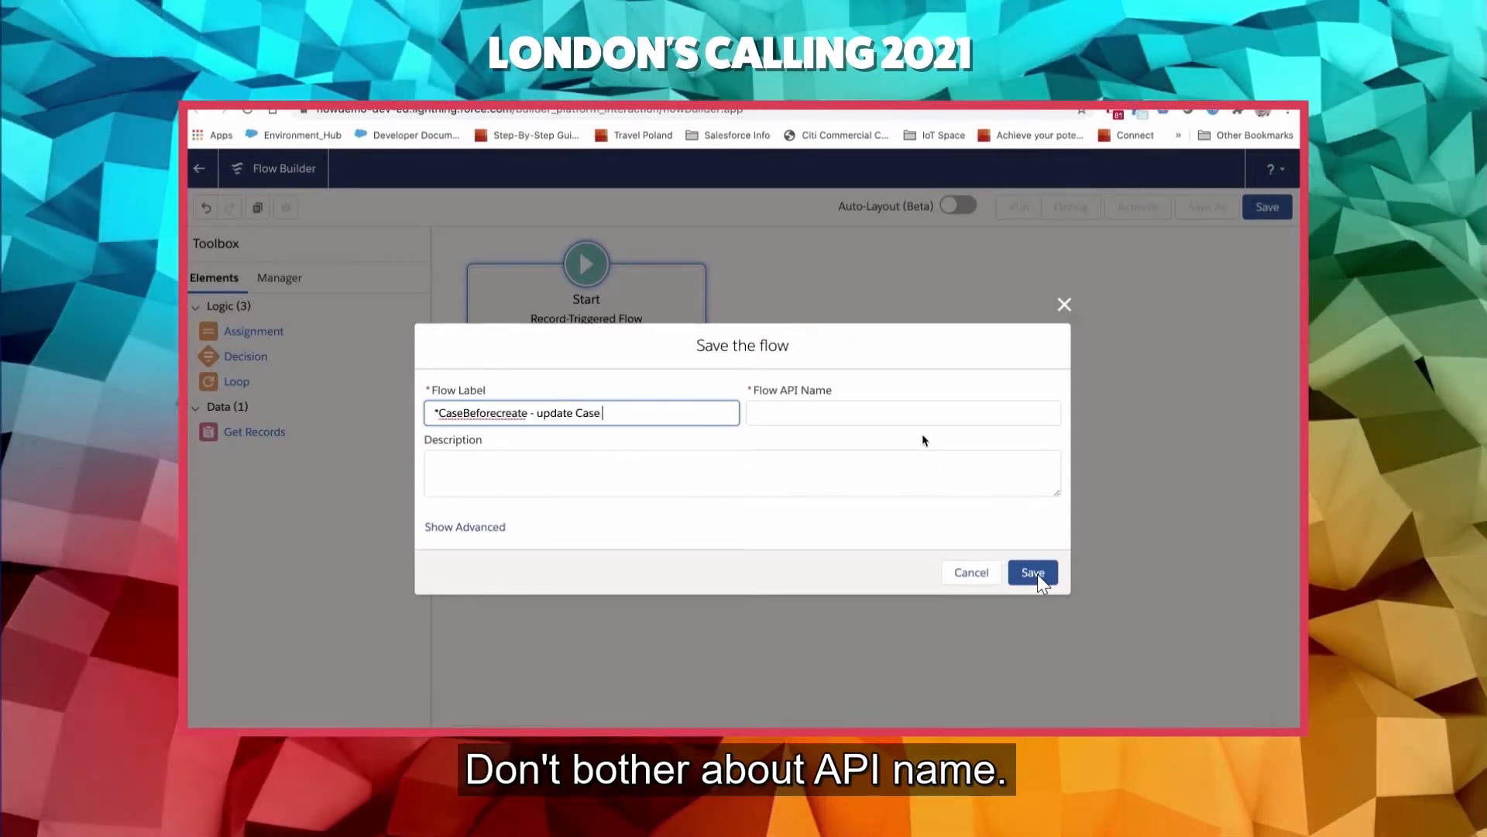
text(Reason)
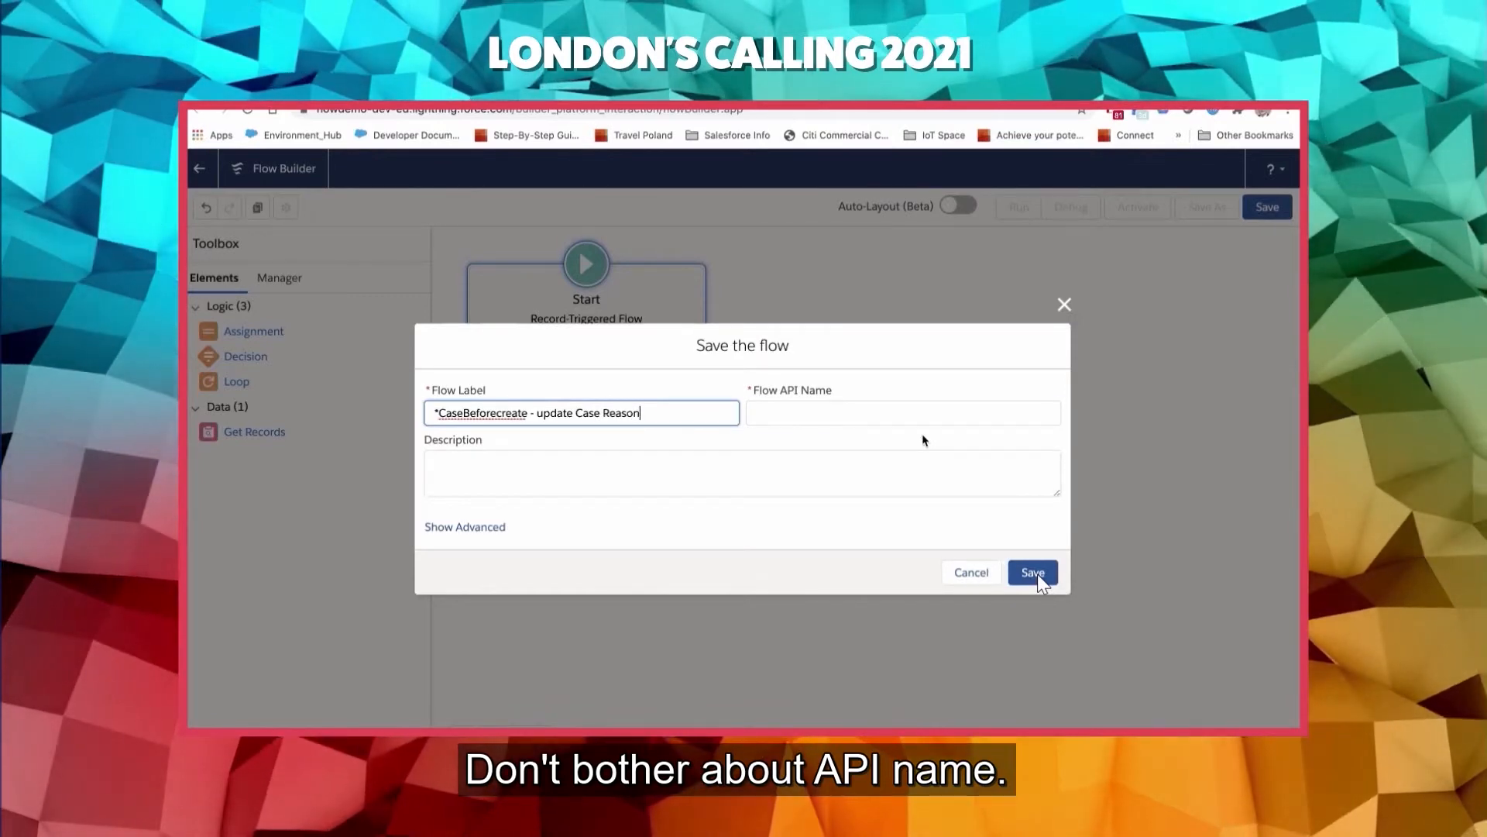
key(Tab)
click(1035, 573)
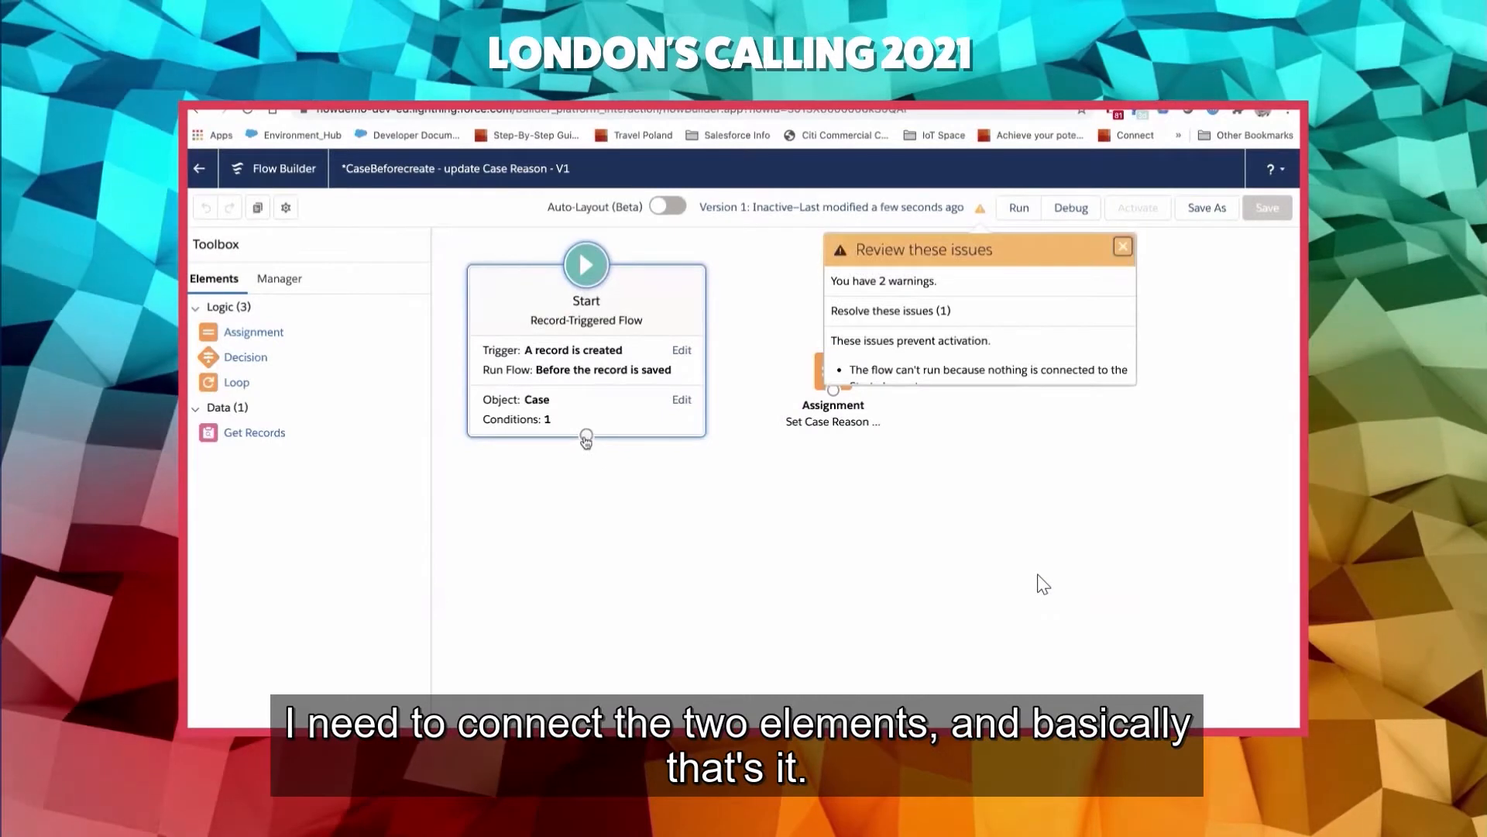
- Connect the Start element to the Set Case Reason to Other assignment, then save and activate the flow
drag(587, 438, 855, 508)
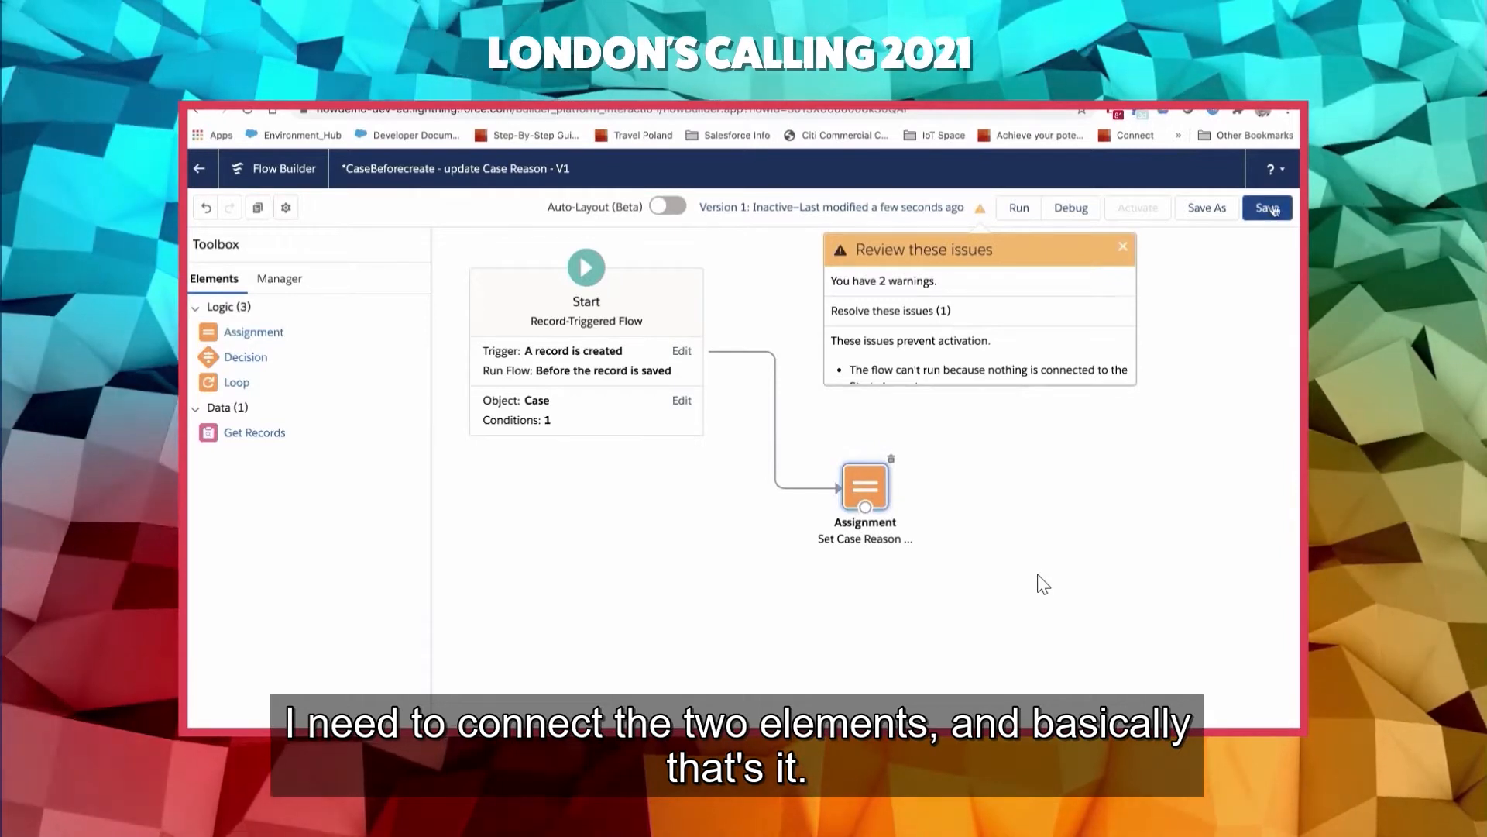
click(1270, 208)
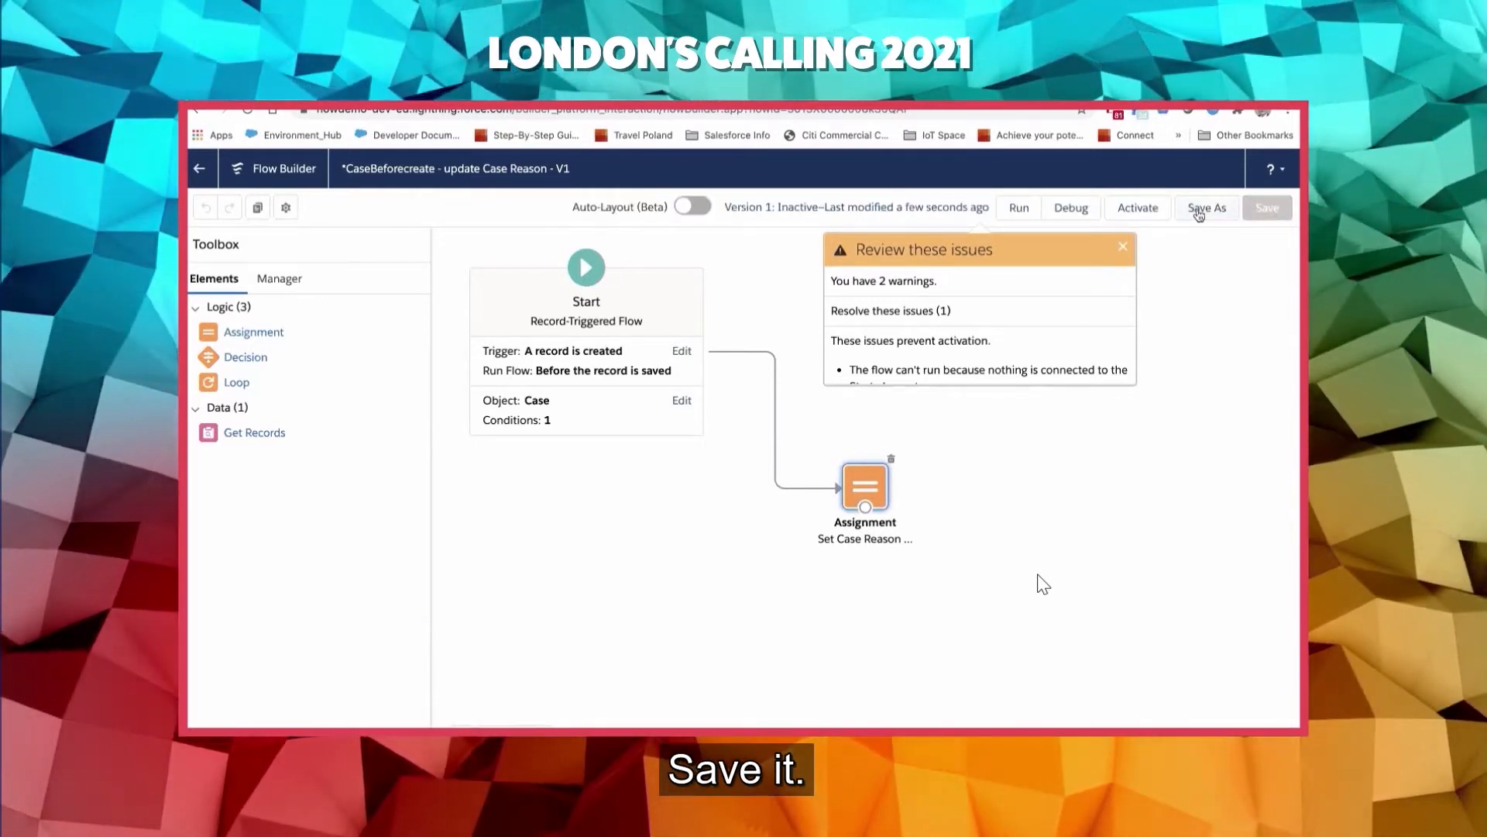
click(1149, 211)
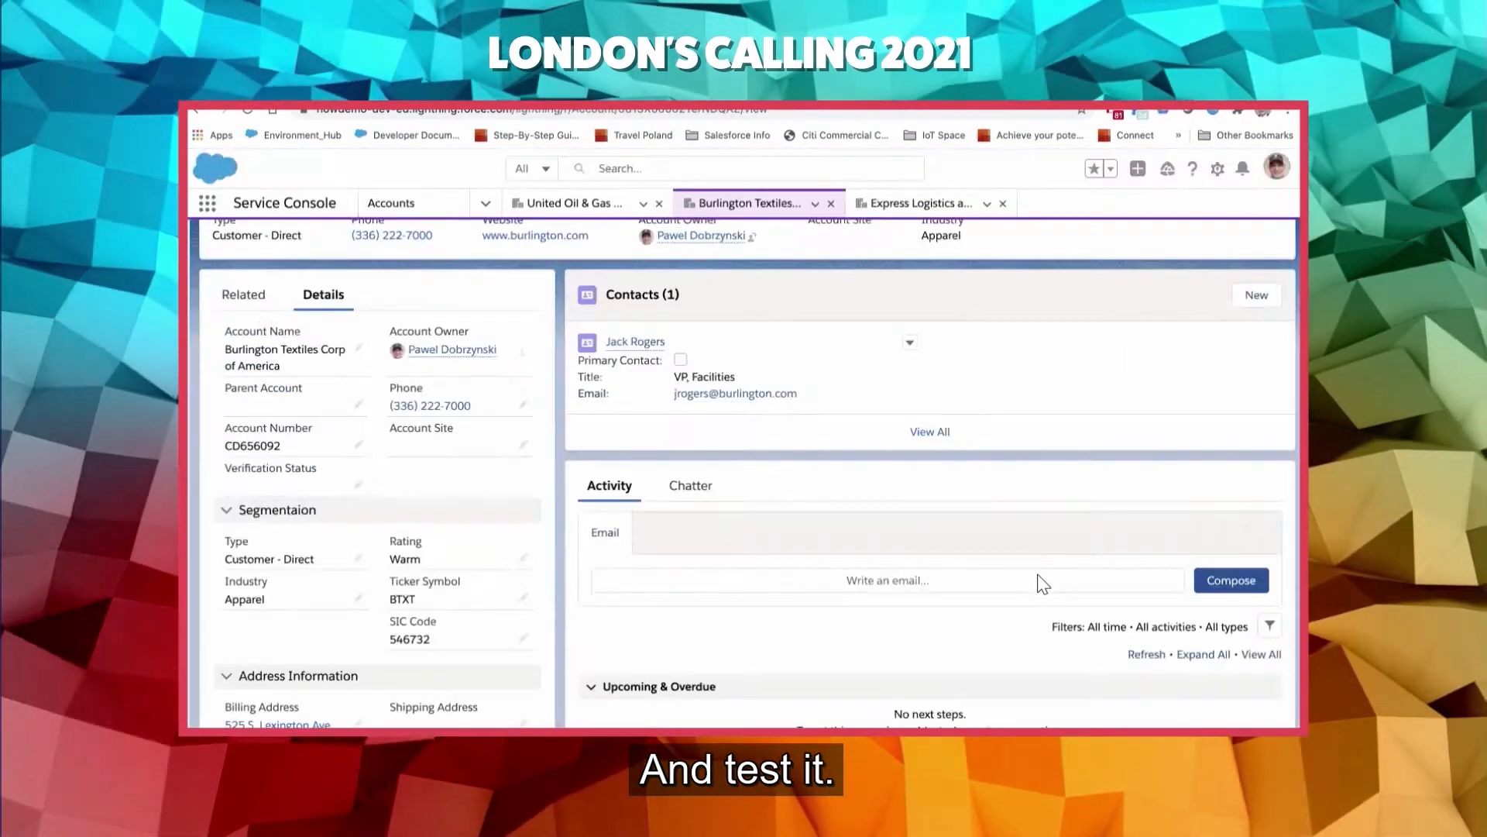
- Start a new case from the Service Console's global actions and expand its form to a large window
scroll(727, 310, up, 2)
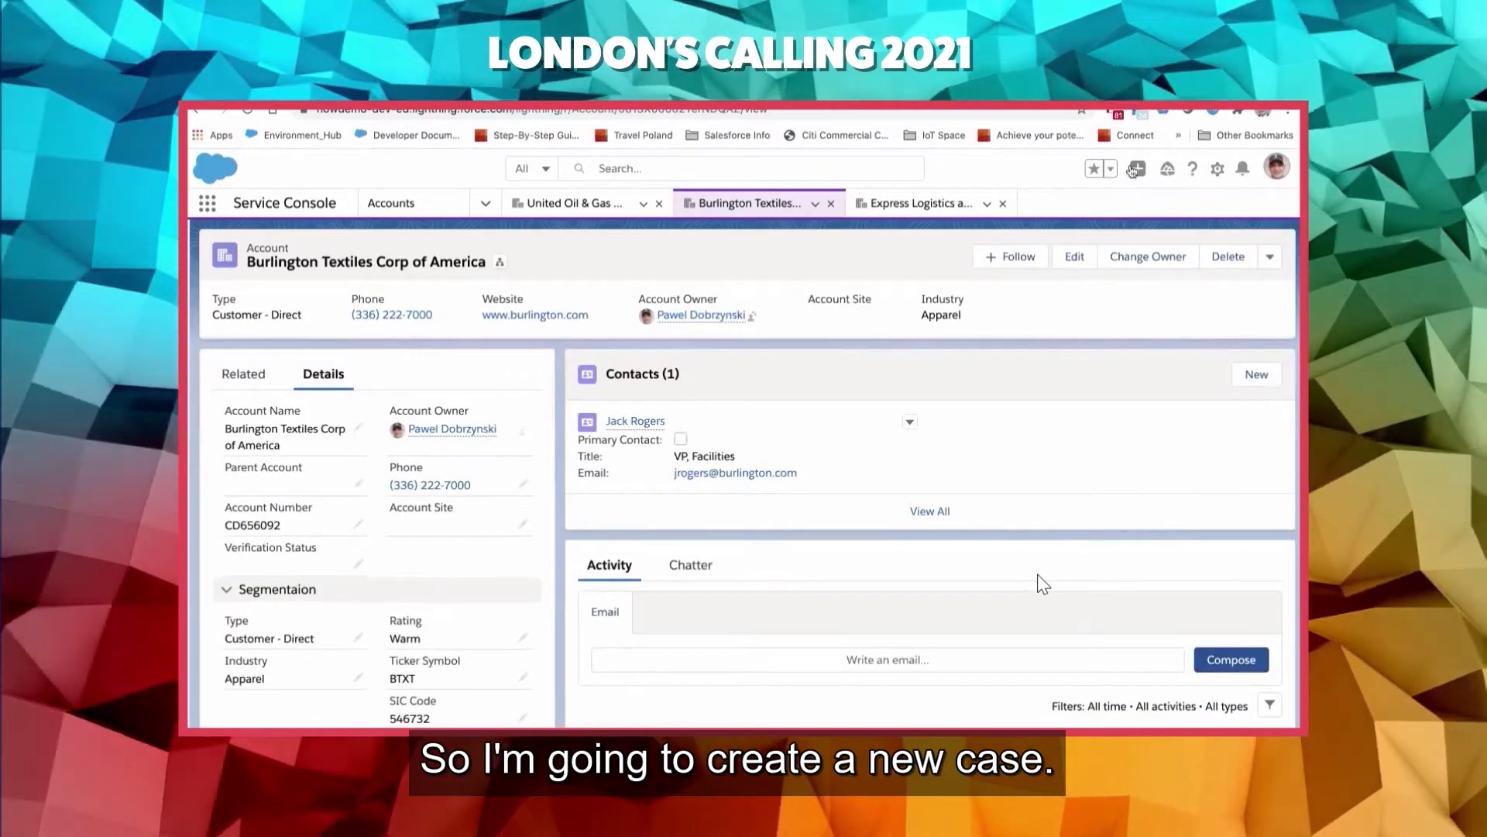
click(1137, 168)
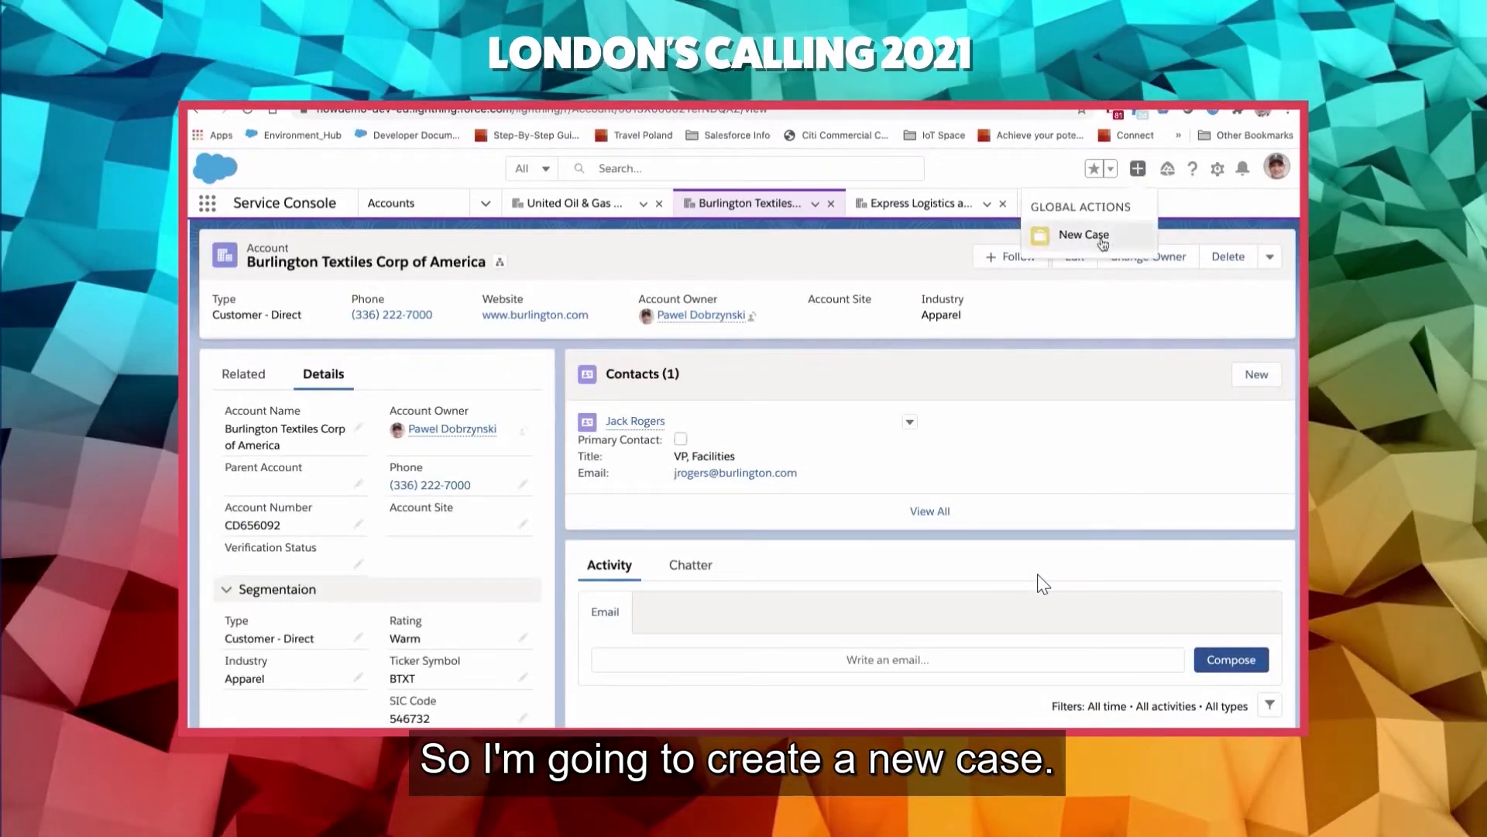
click(1084, 234)
click(1229, 608)
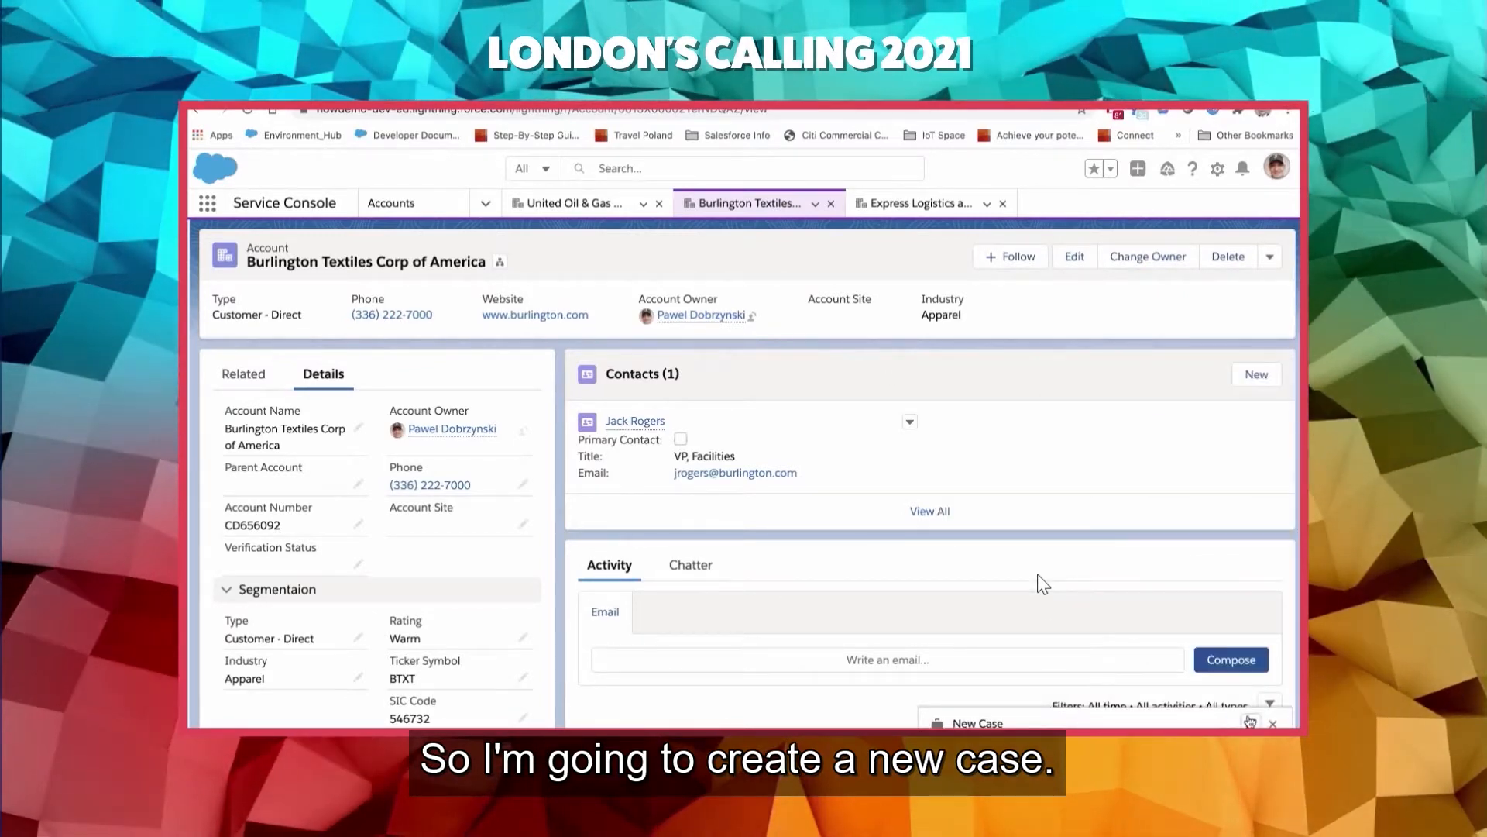
click(1249, 721)
- Set the new case's Case Origin to Phone, leave Case Reason at --None--, and save the case
click(724, 329)
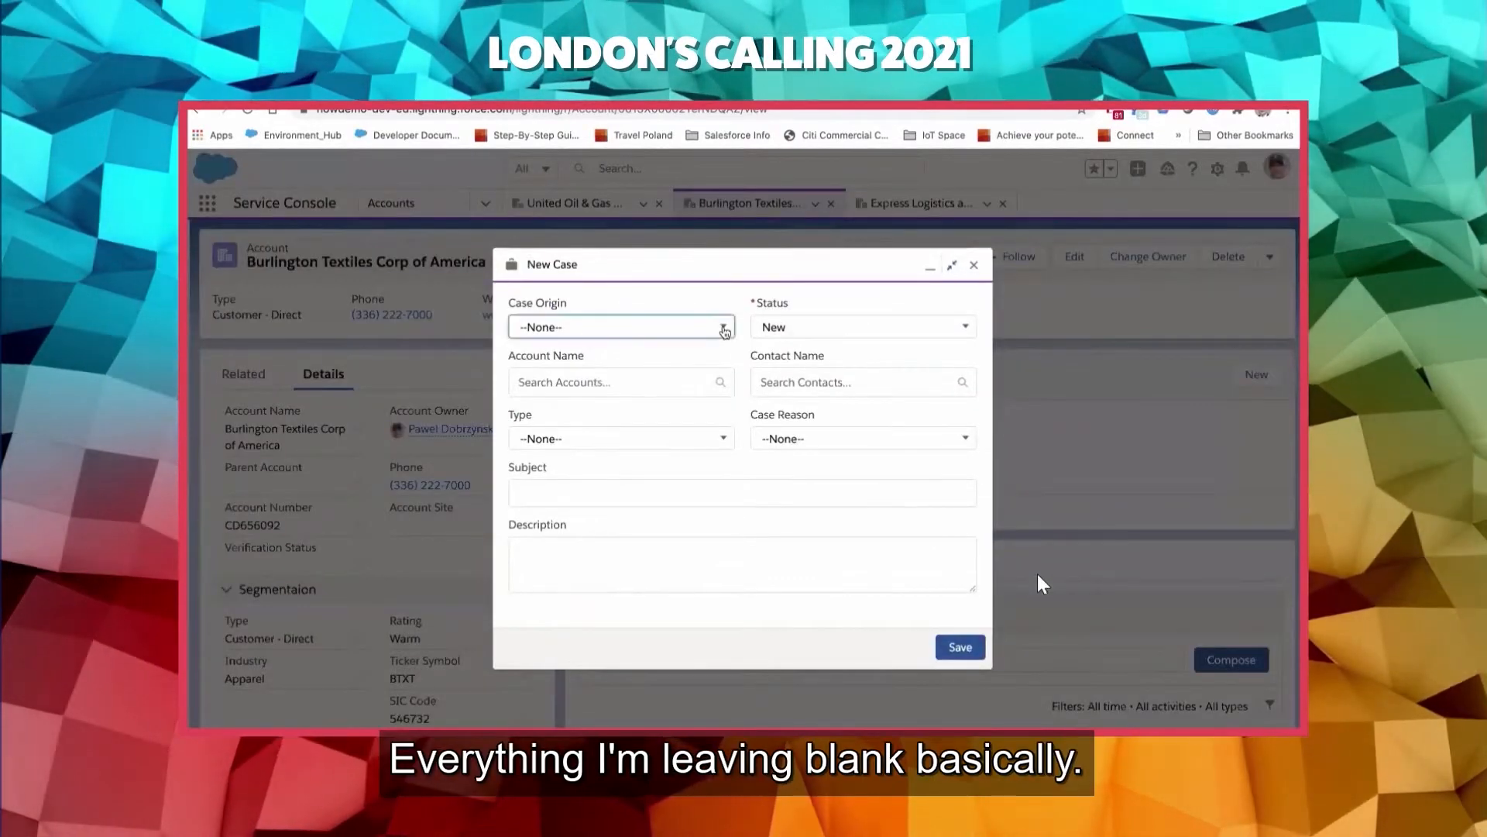
click(593, 390)
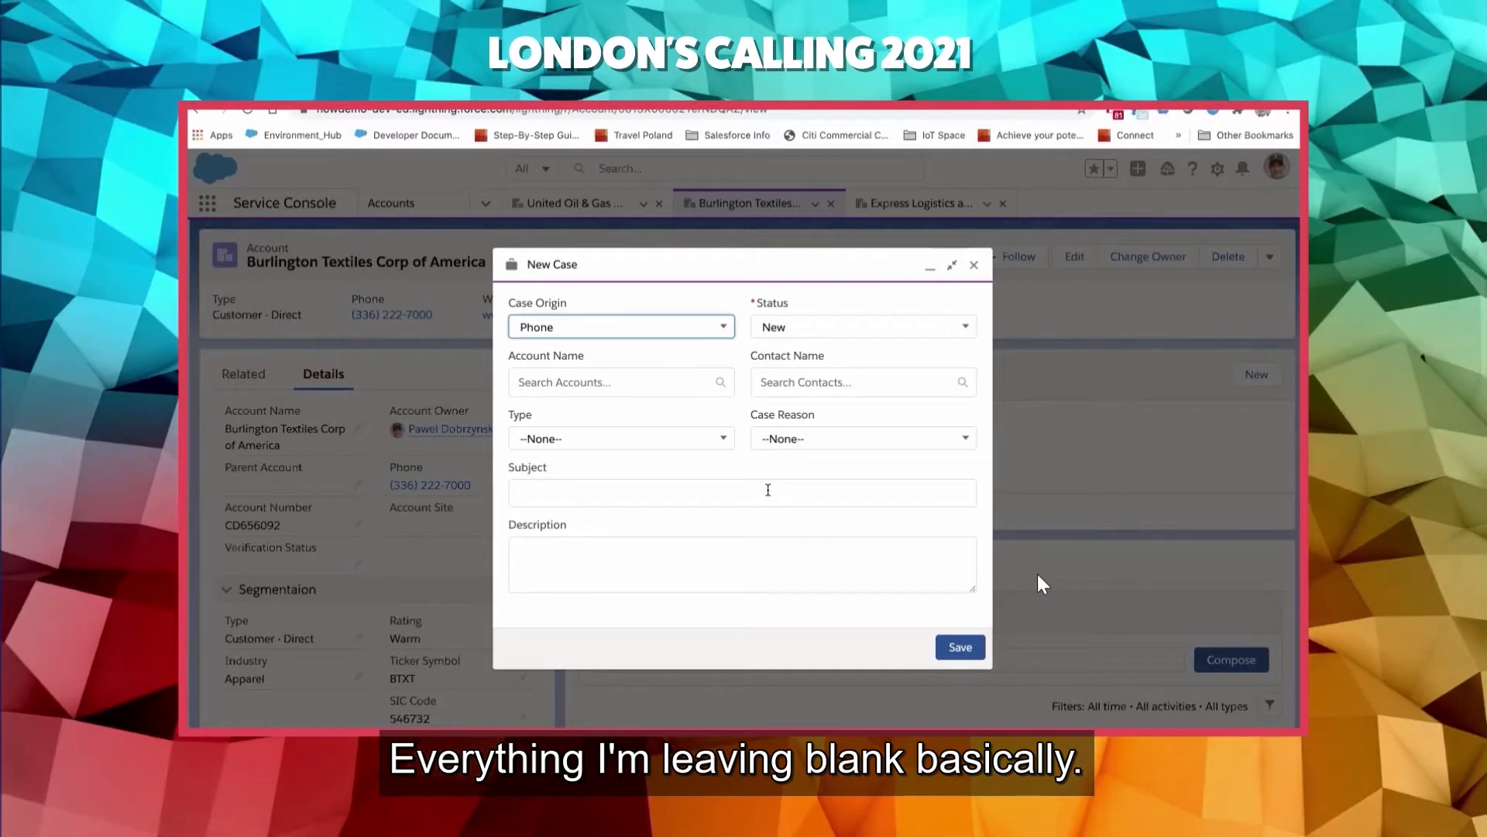
click(959, 646)
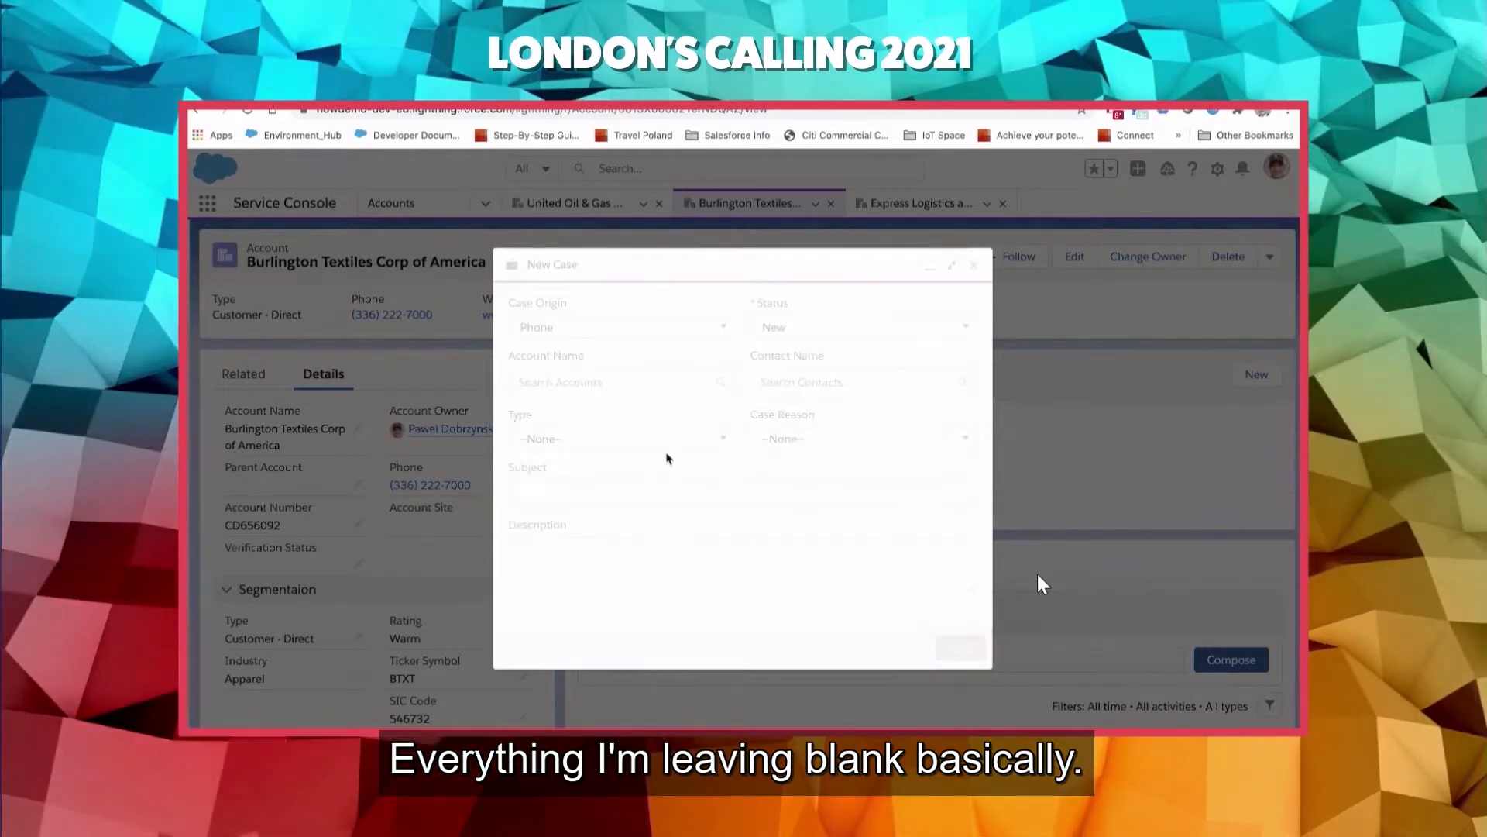
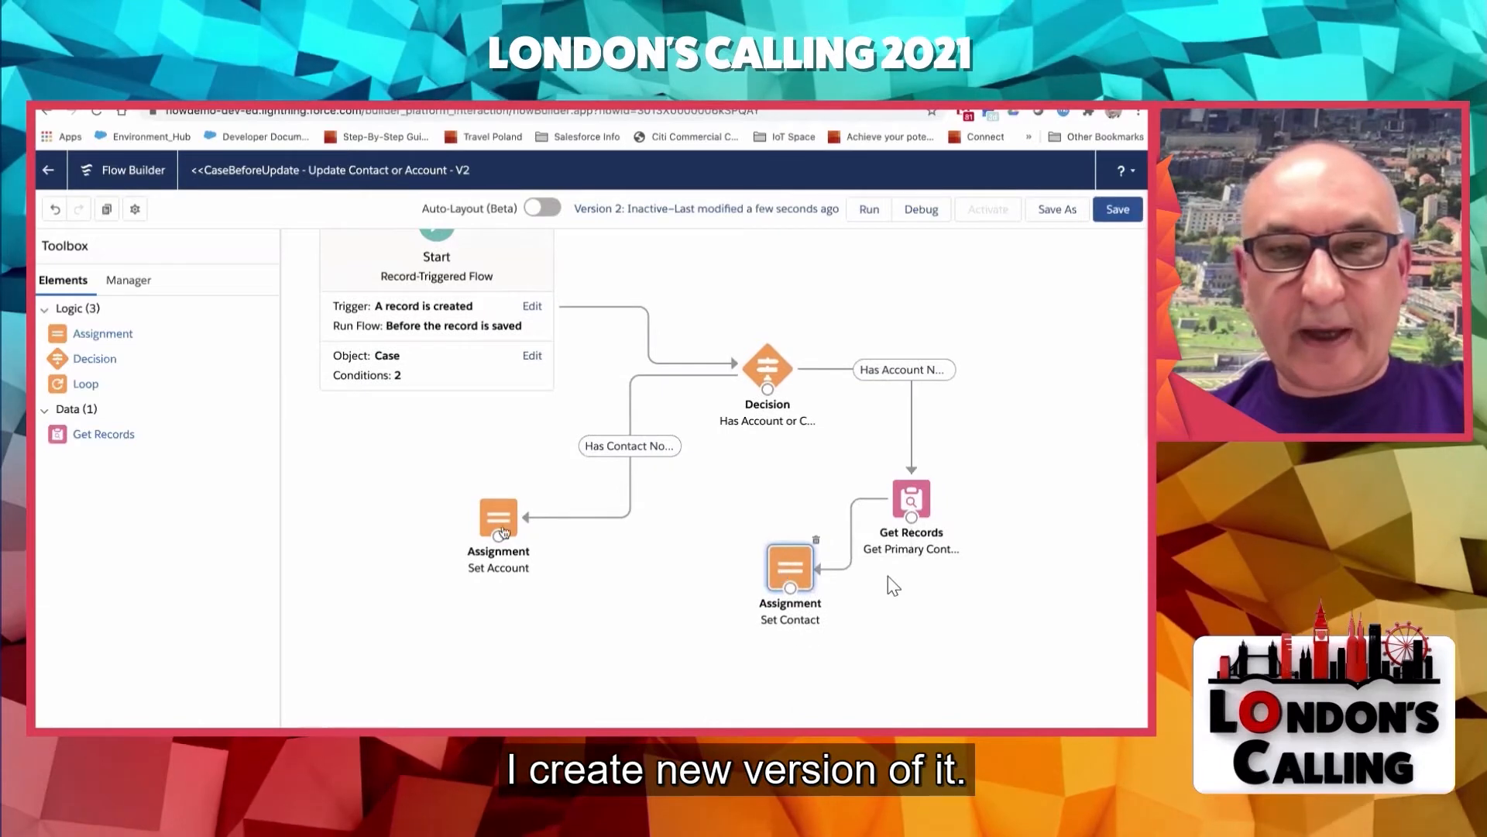
- Move the Set Account assignment beside Set Contact and add a new assignment below them labelled "Set Verification Status"
drag(481, 521, 681, 572)
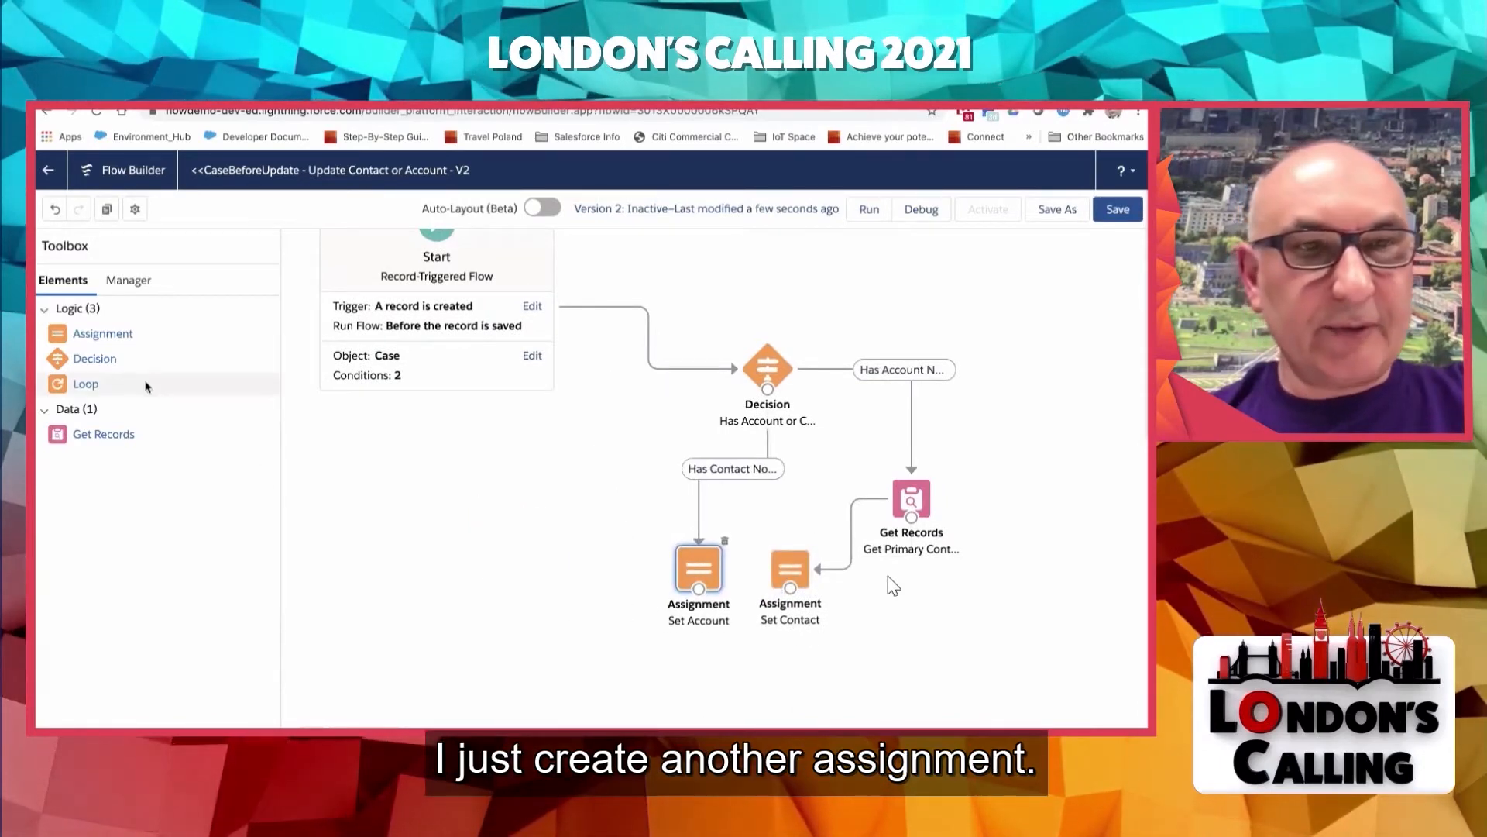
drag(103, 333, 763, 685)
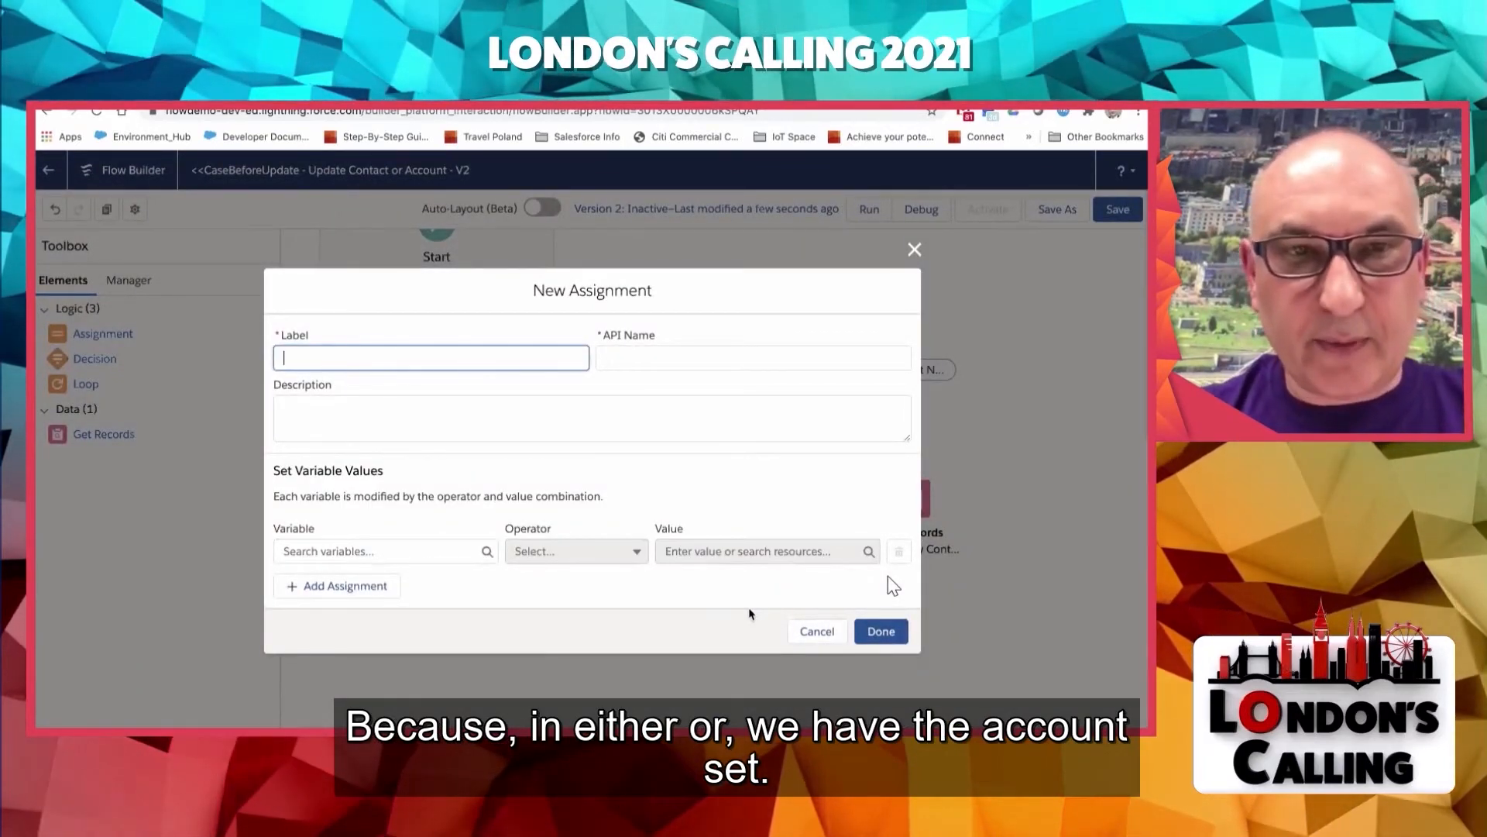
text(Set )
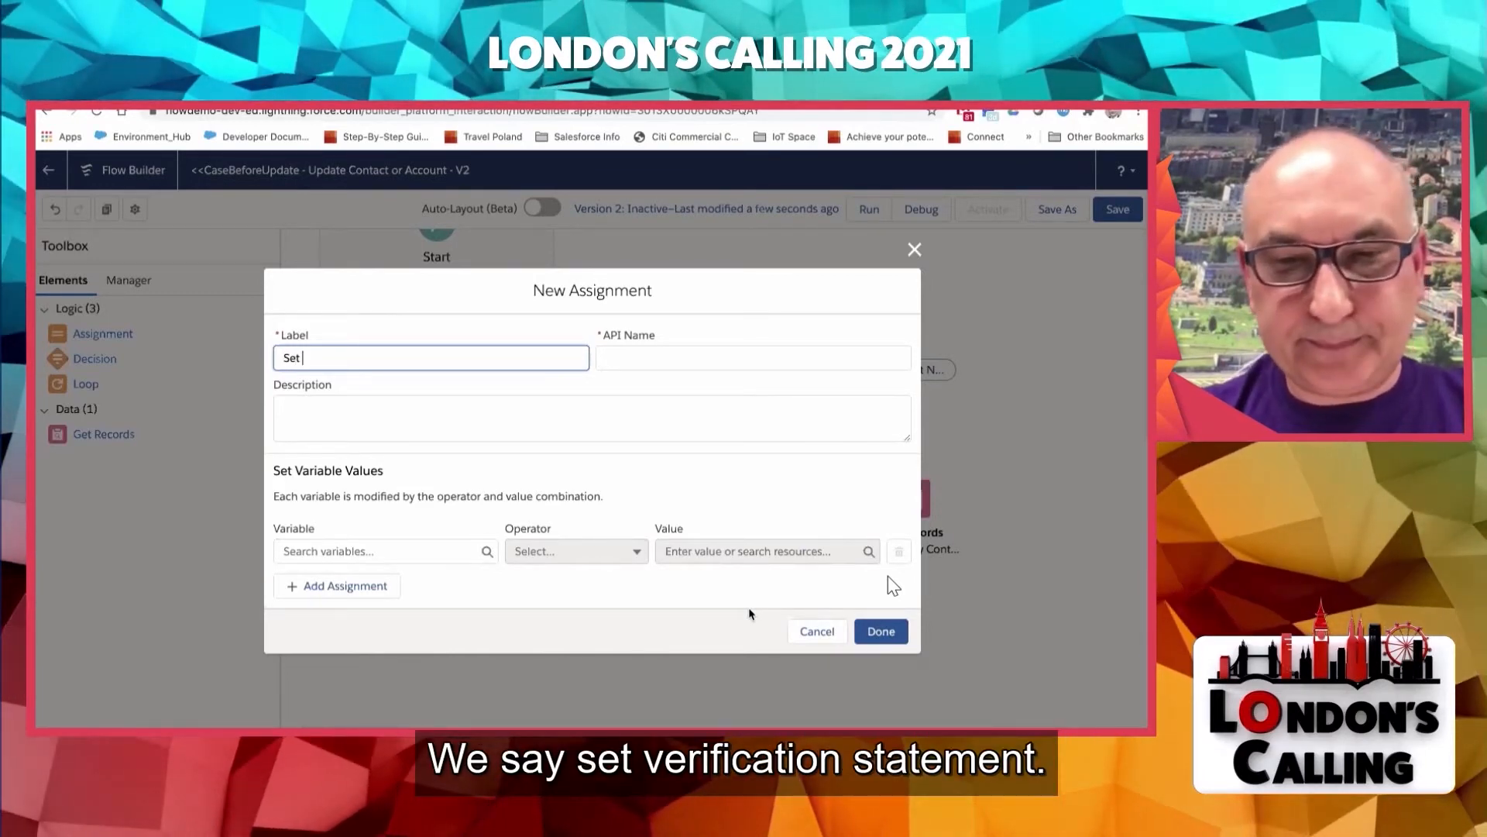
text(Verifica)
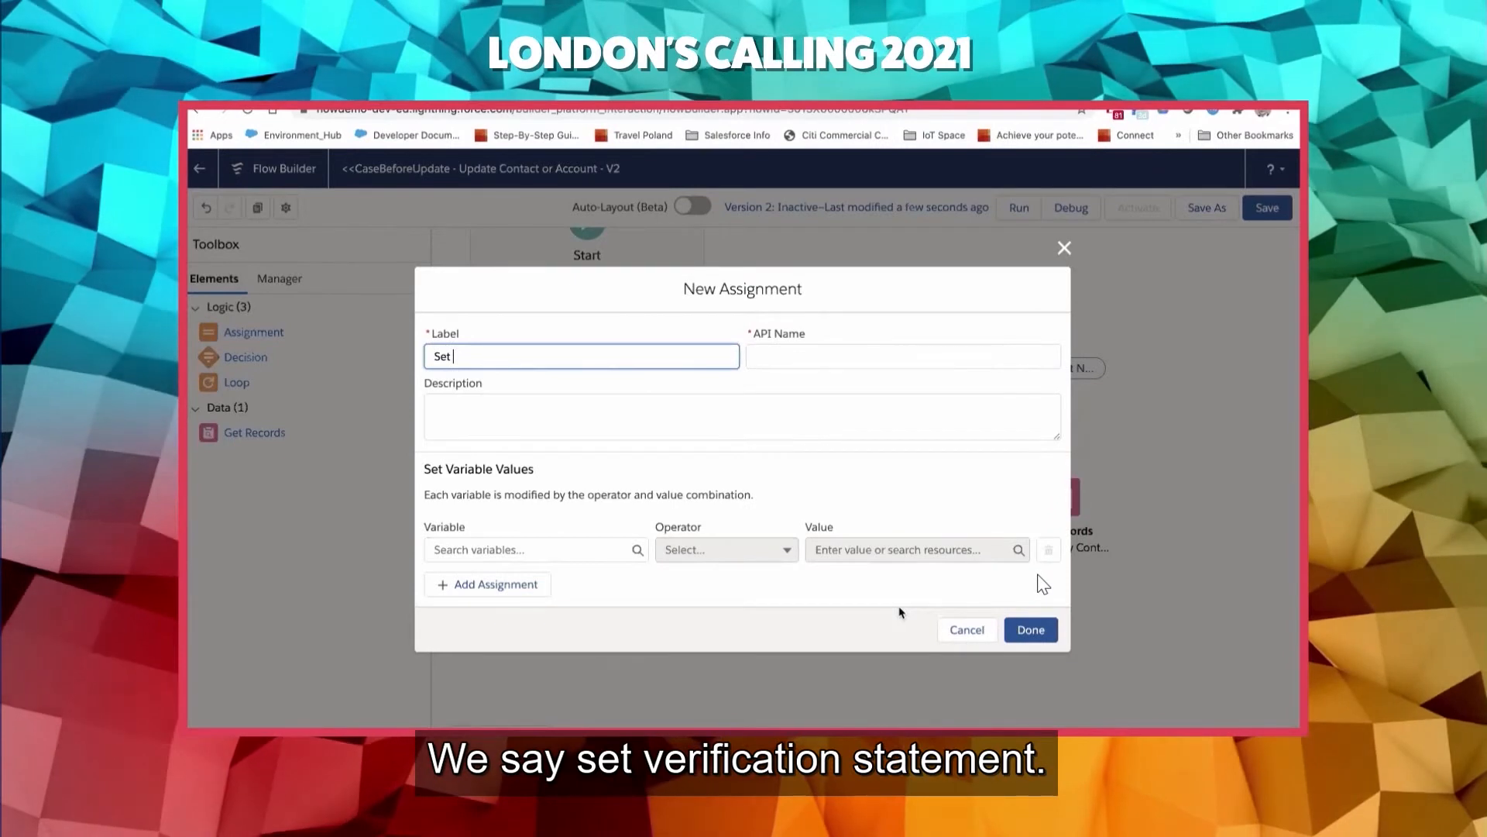
text(ti)
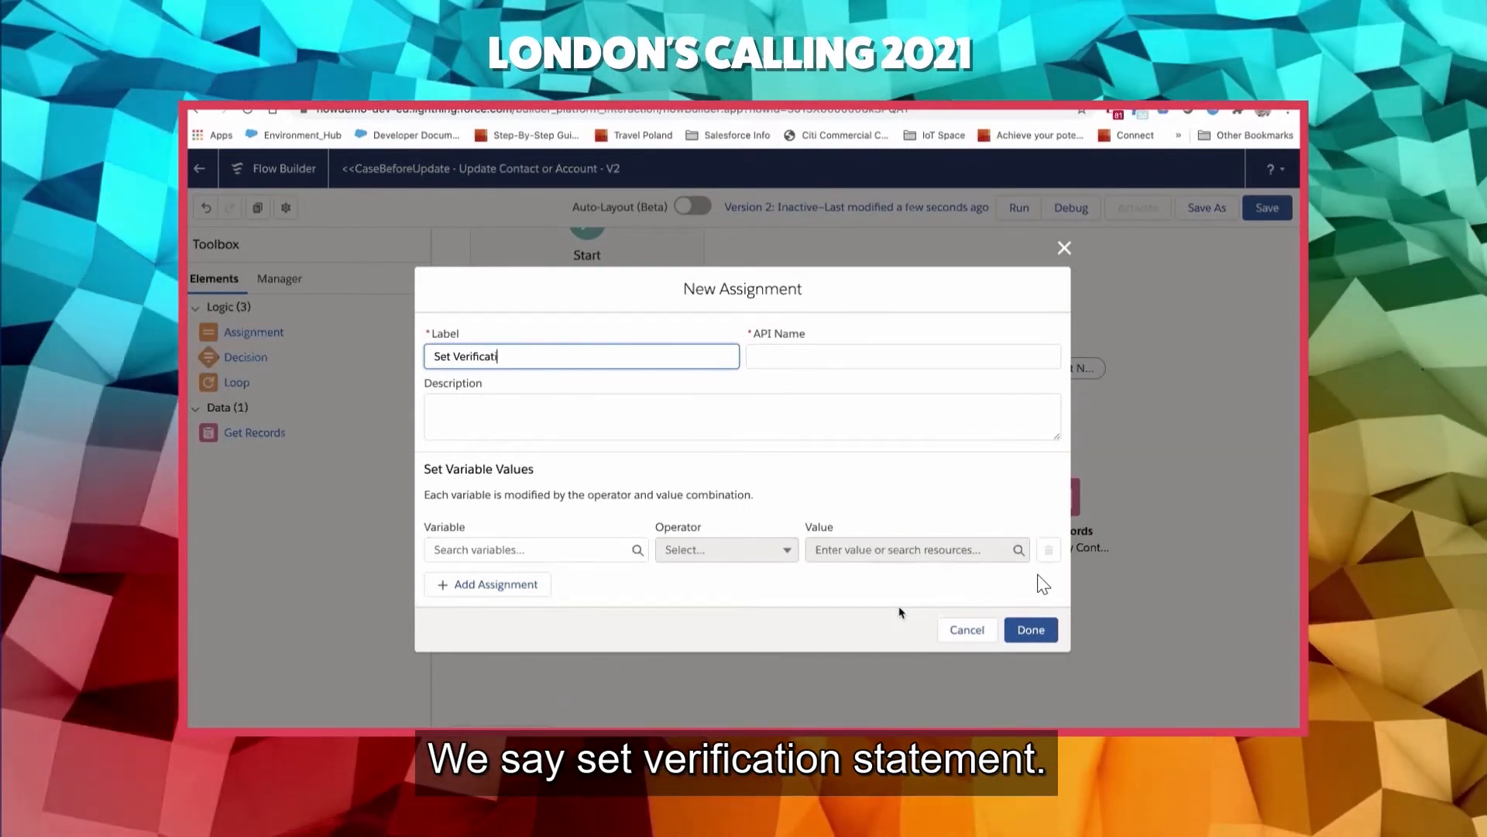
text(on Status)
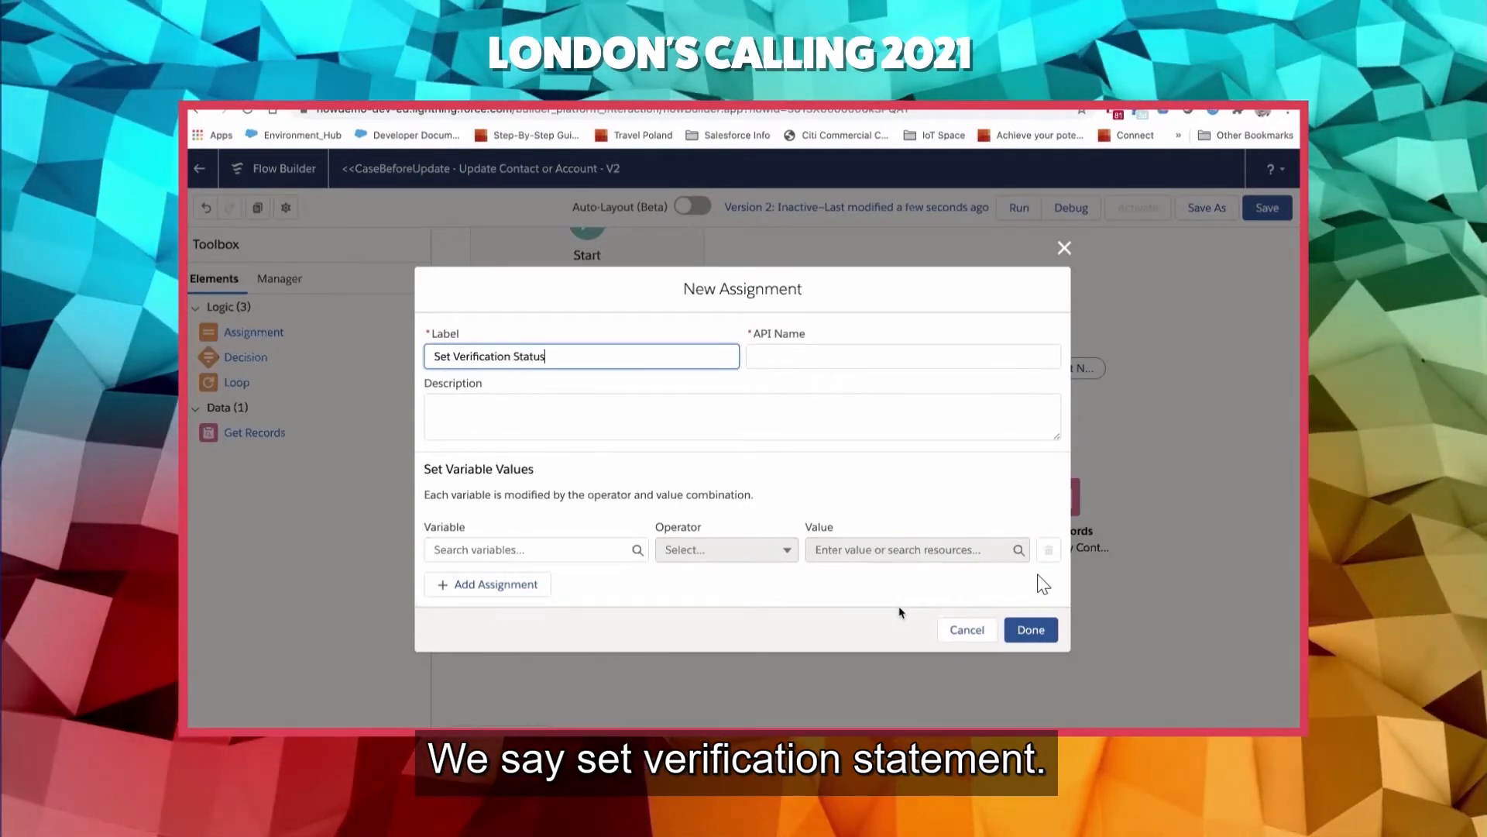
key(Tab)
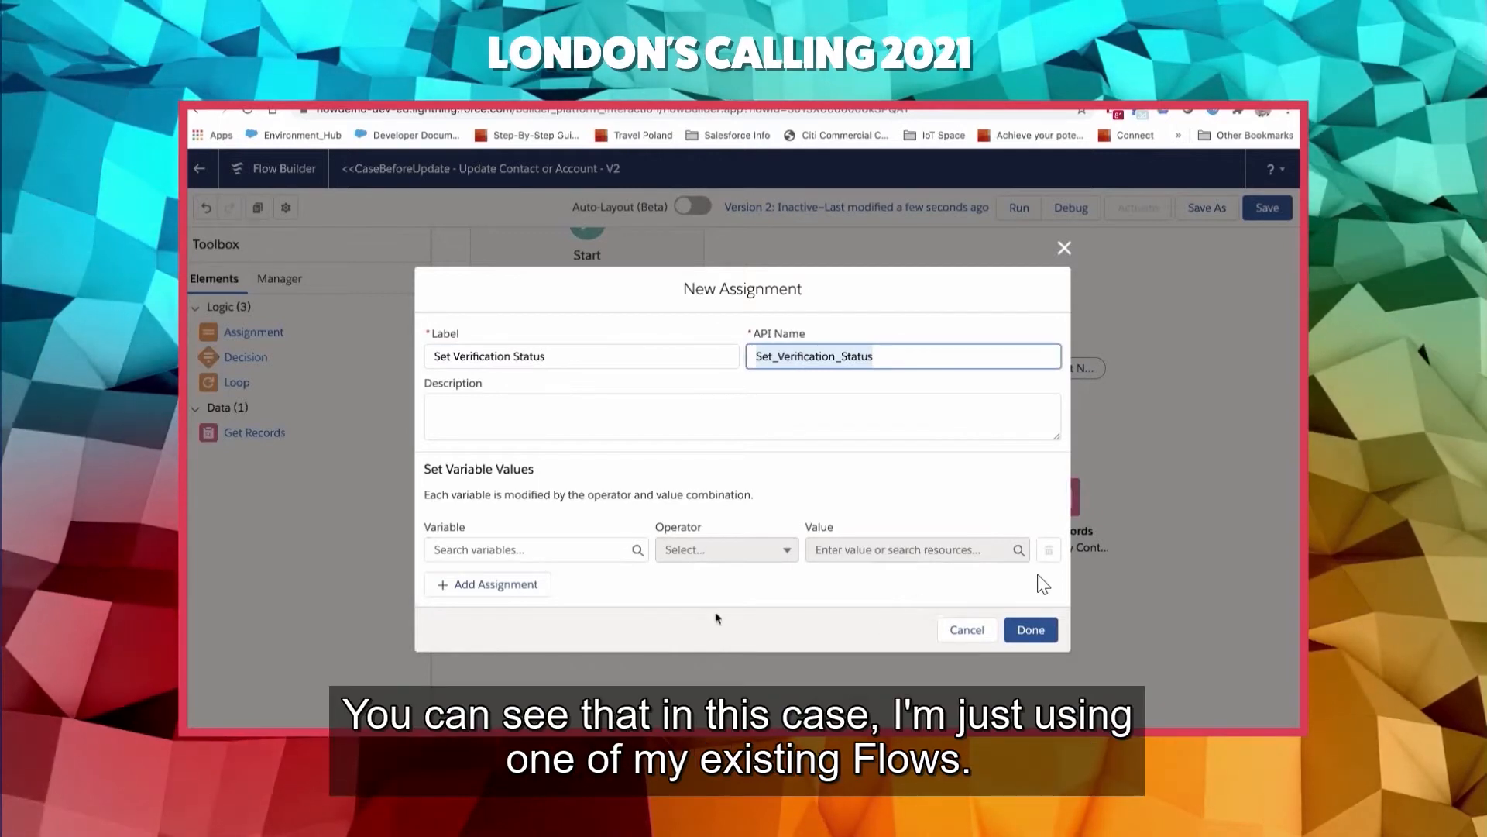
- Choose the triggering record's AccountVerificationStatus__c field as the variable that the new assignment sets
click(599, 550)
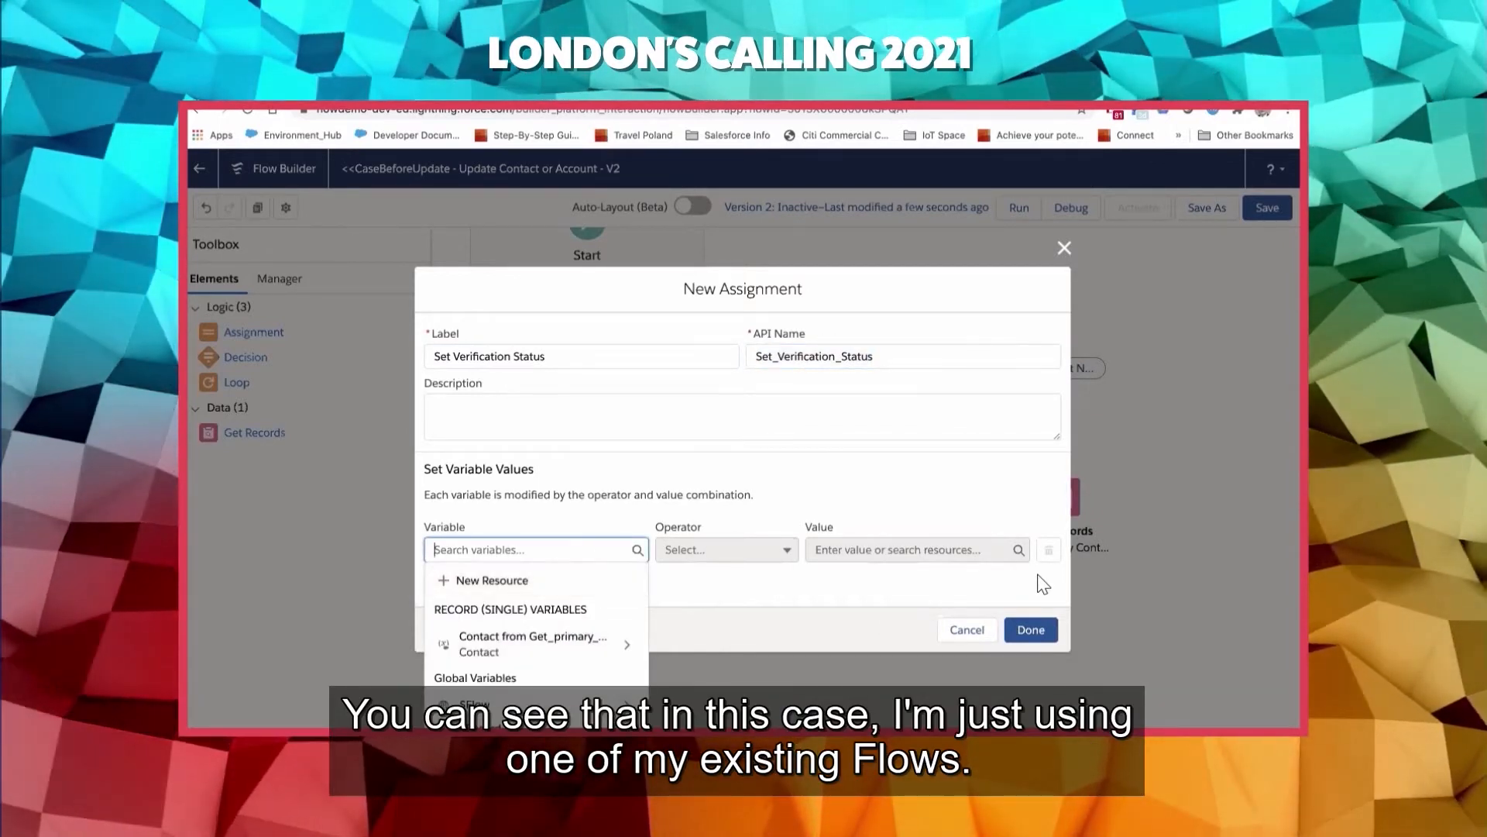
click(627, 729)
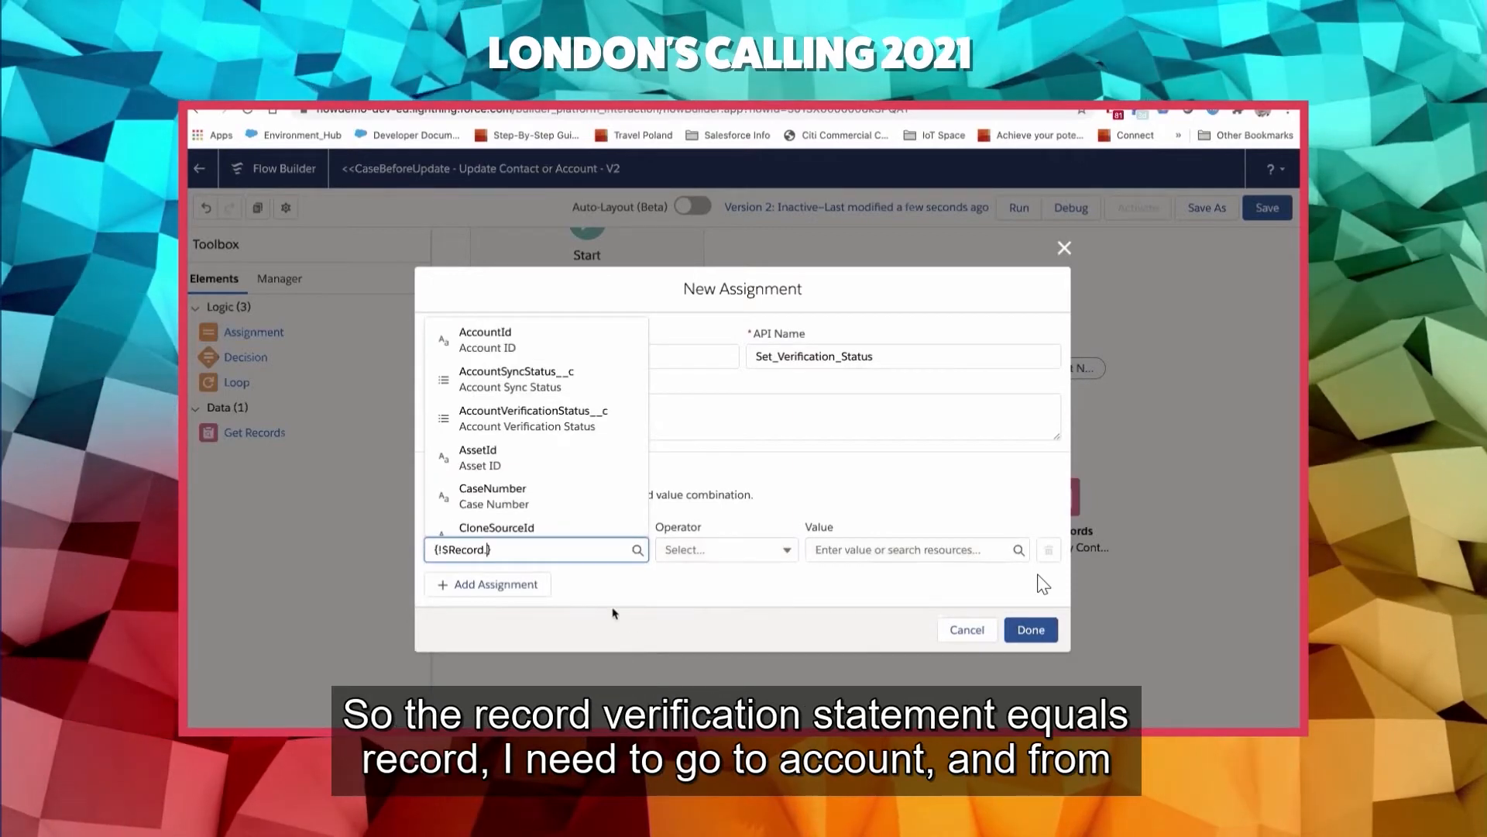
text(verif)
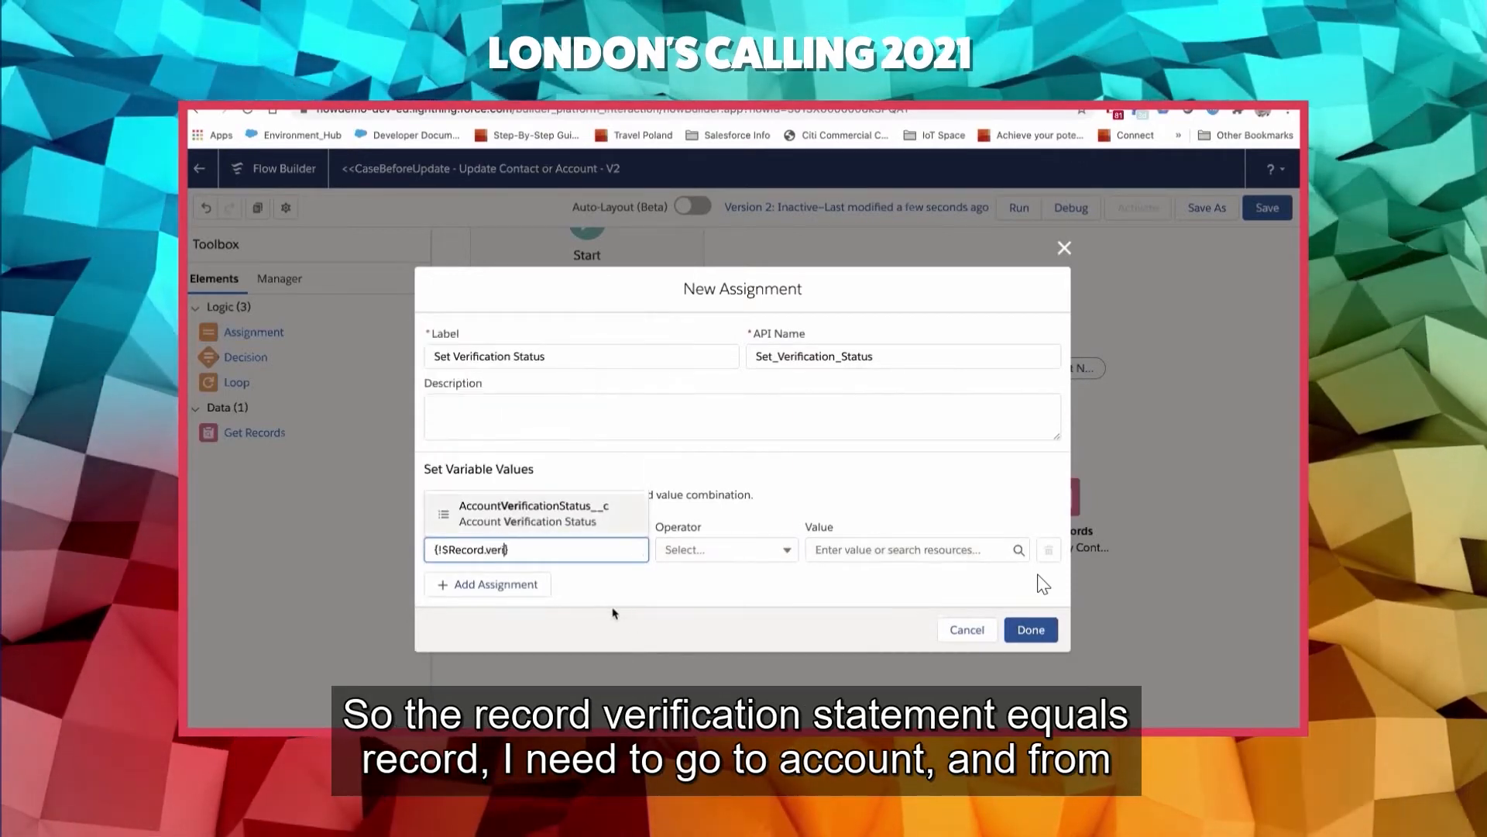
click(589, 520)
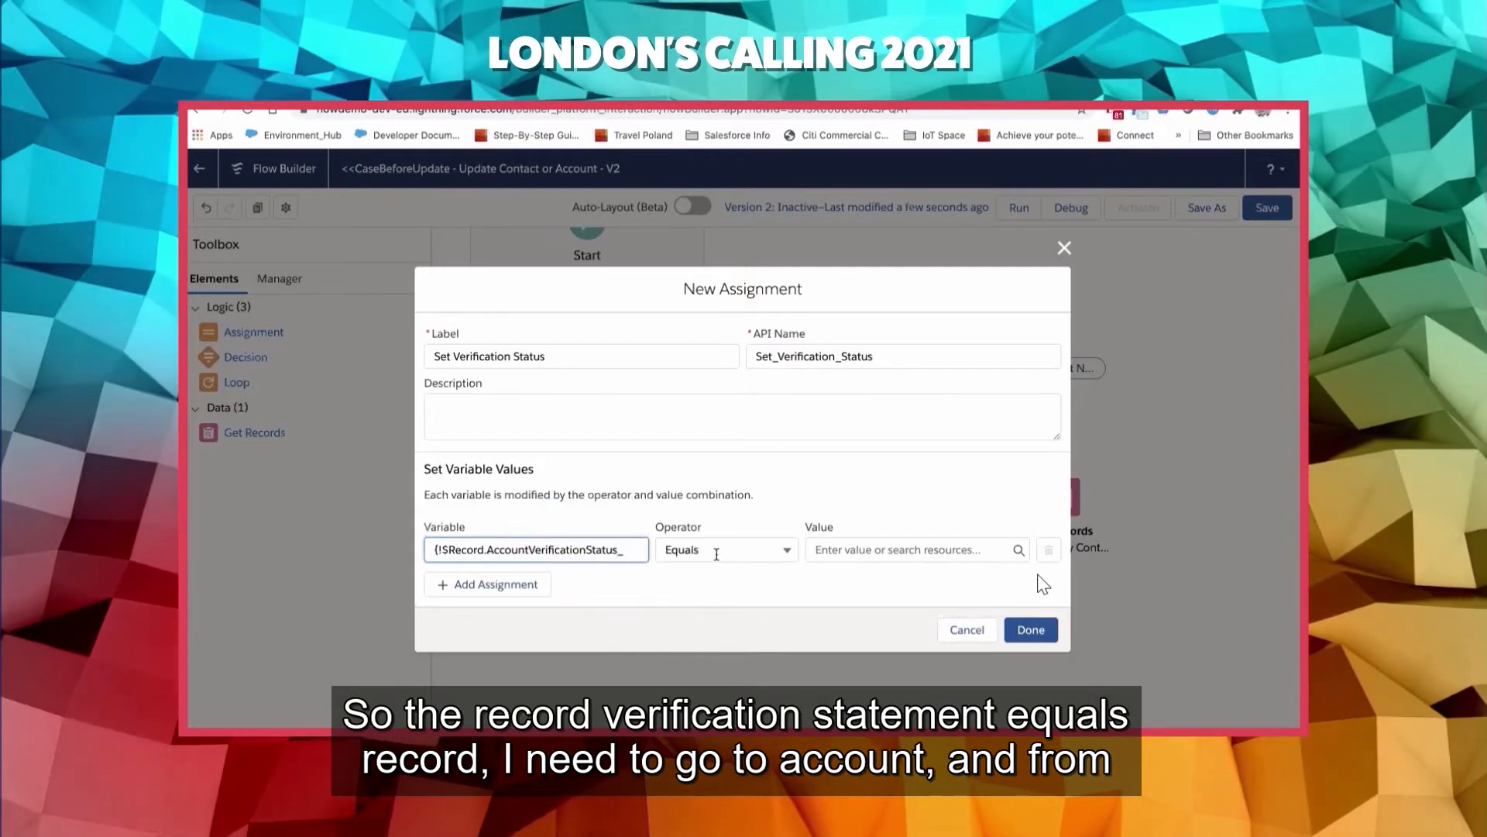
- Set the assignment's value to the VerificationStatus__c field of the record's related Account and finish the assignment
click(847, 549)
text(recor)
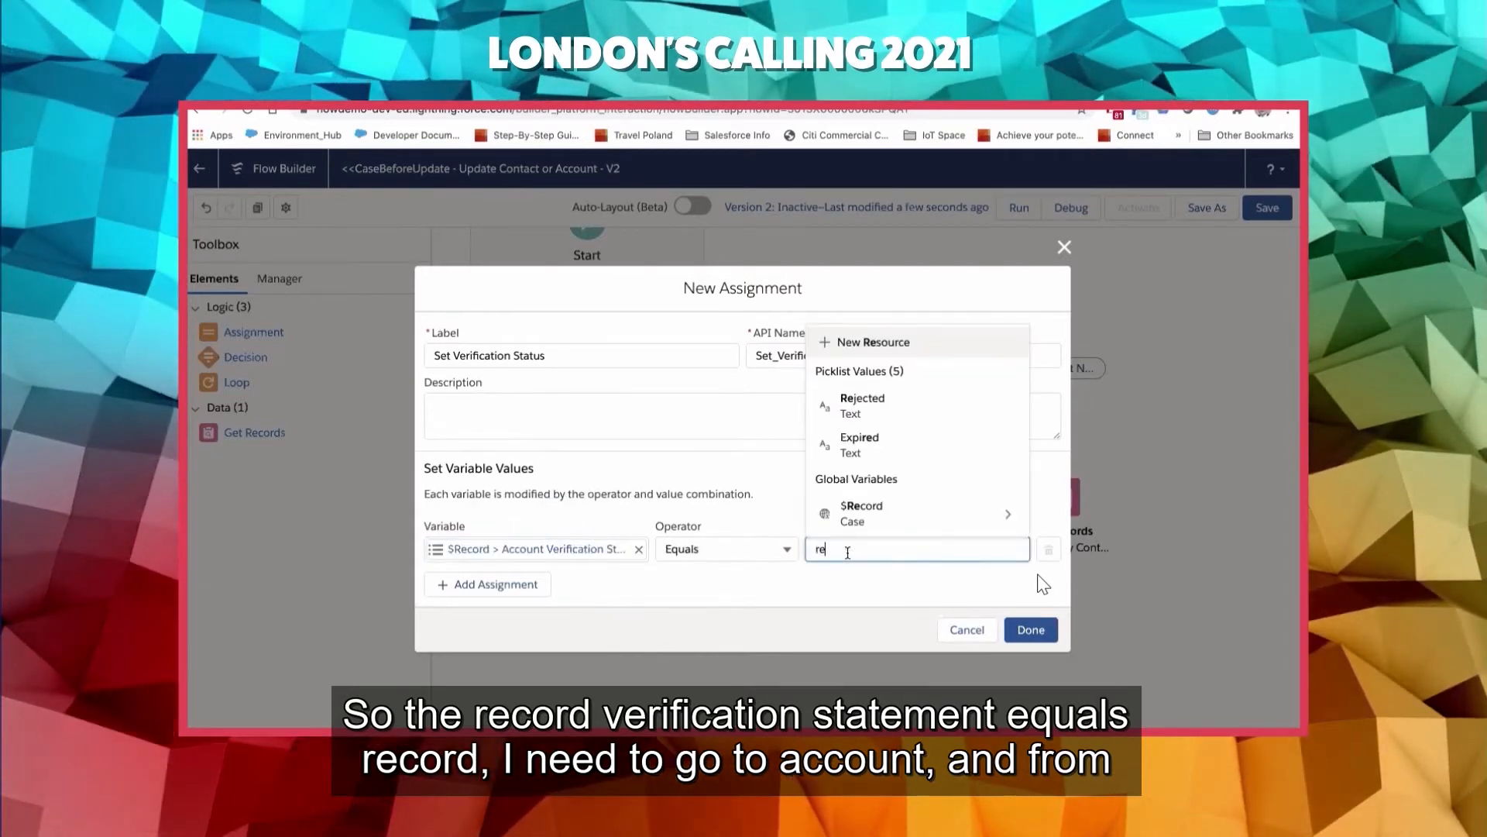
click(922, 513)
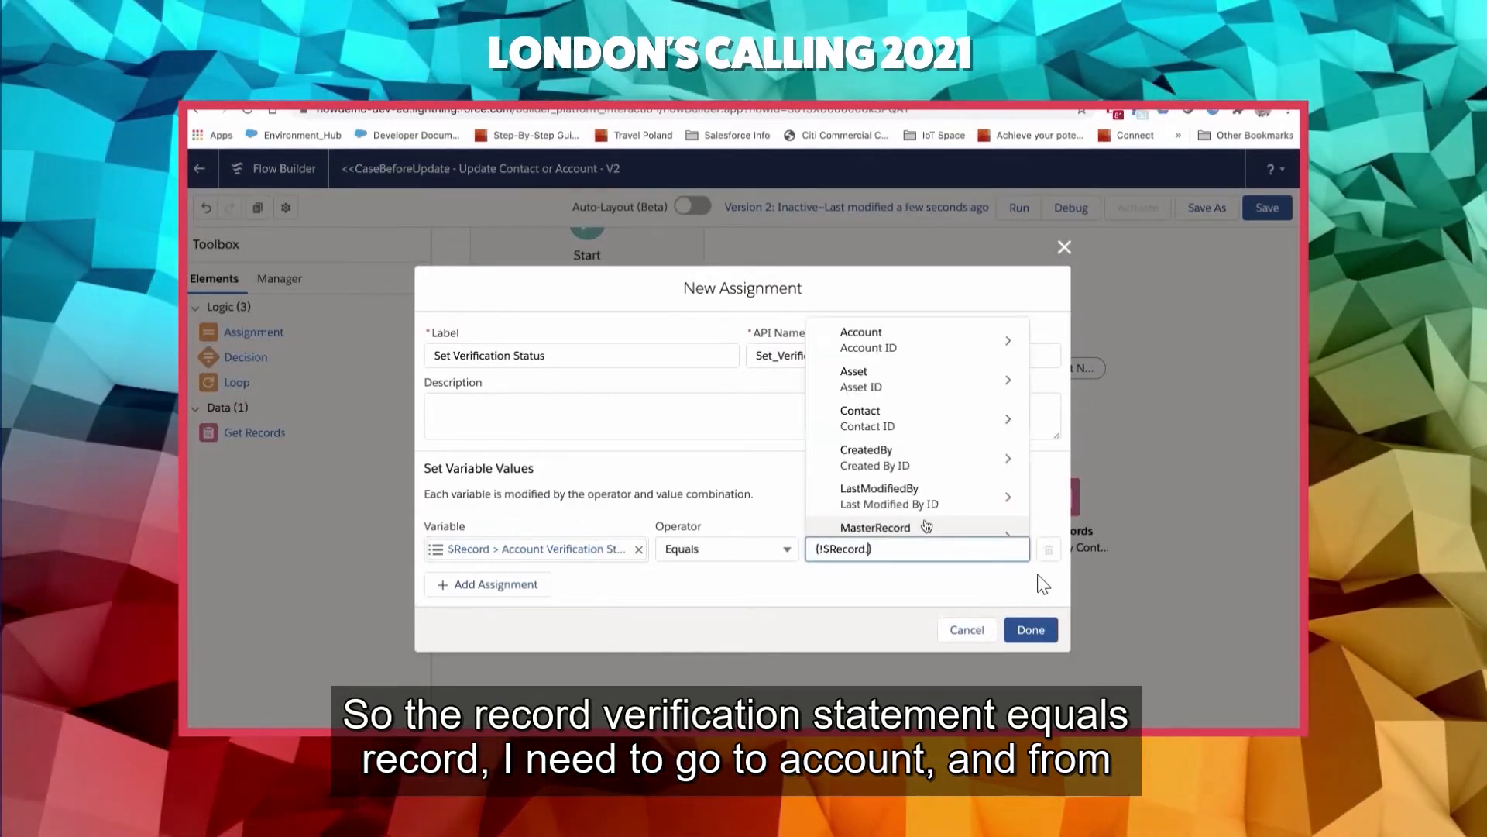
click(909, 336)
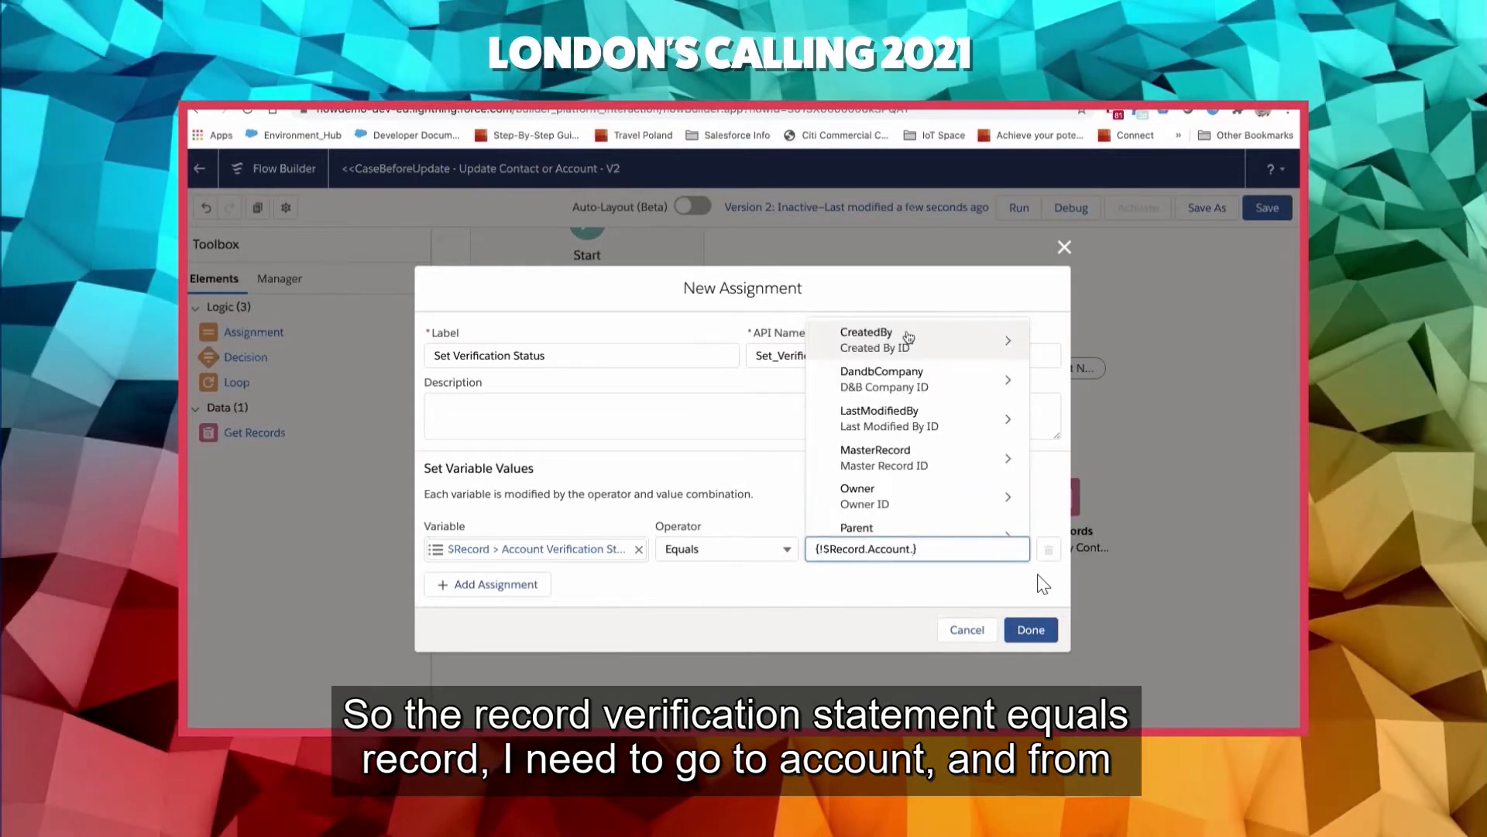
text(verif)
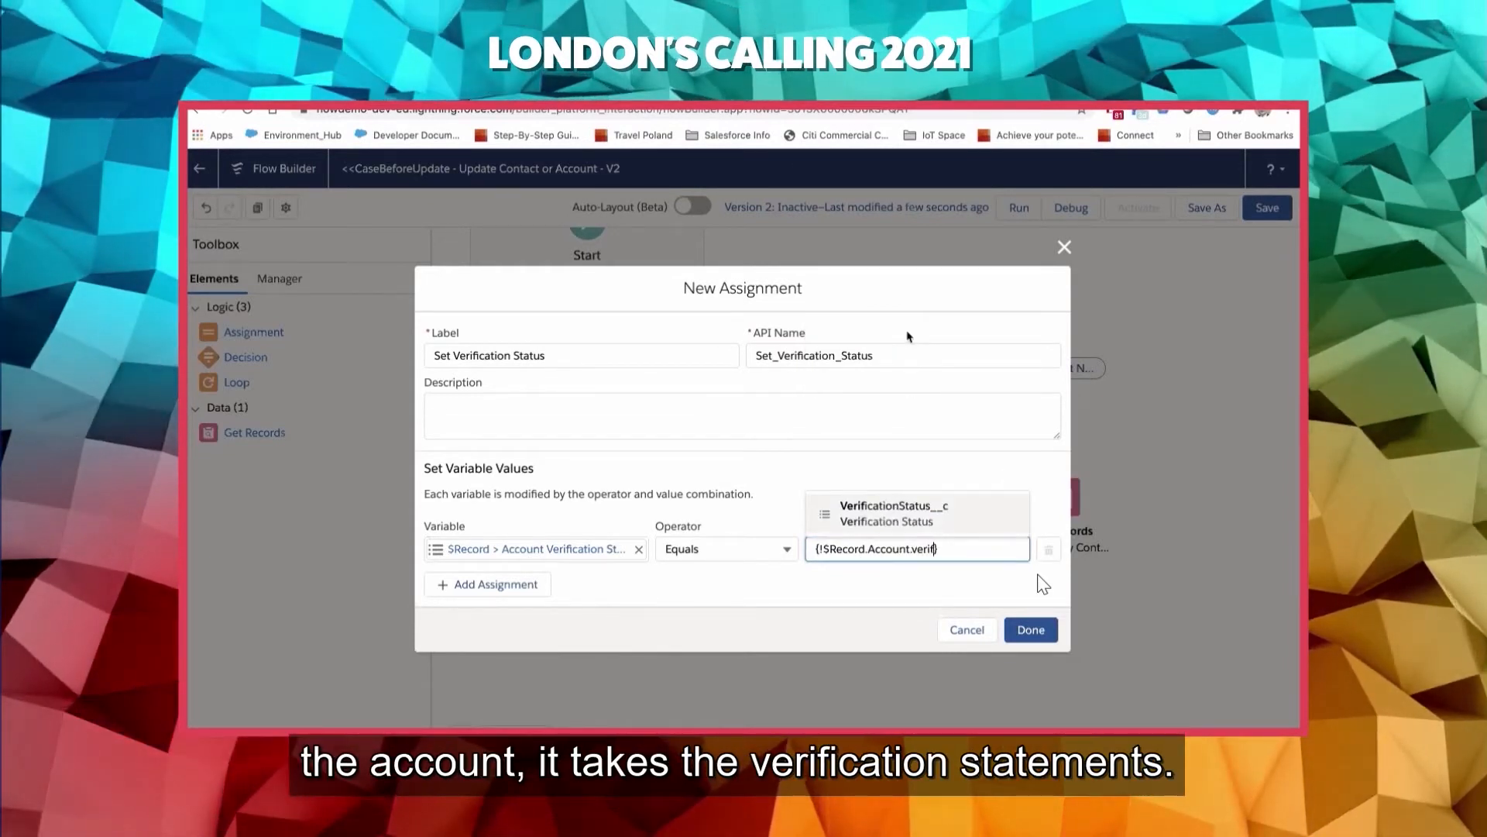
click(883, 516)
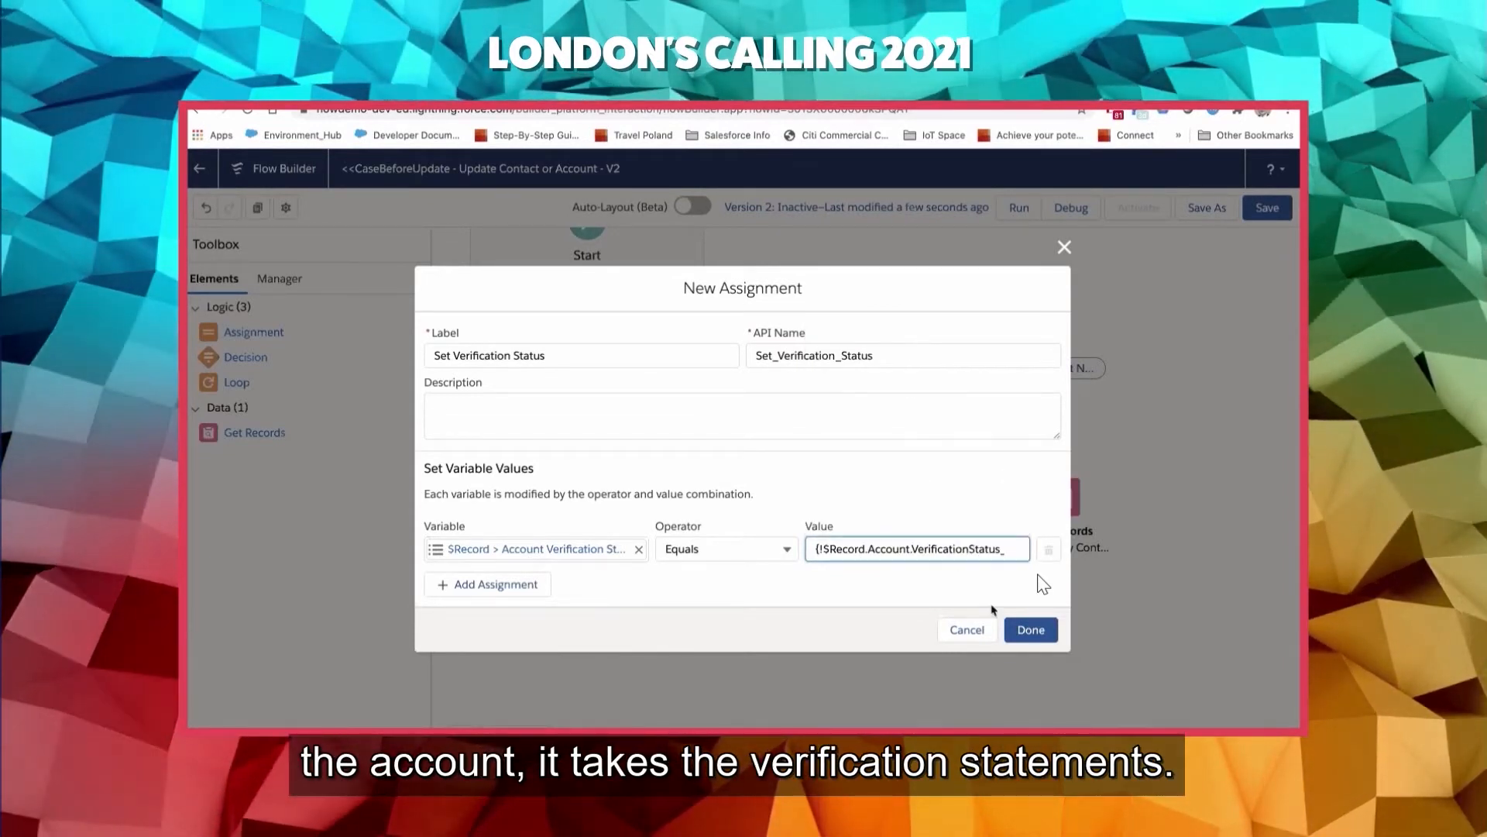
click(1046, 629)
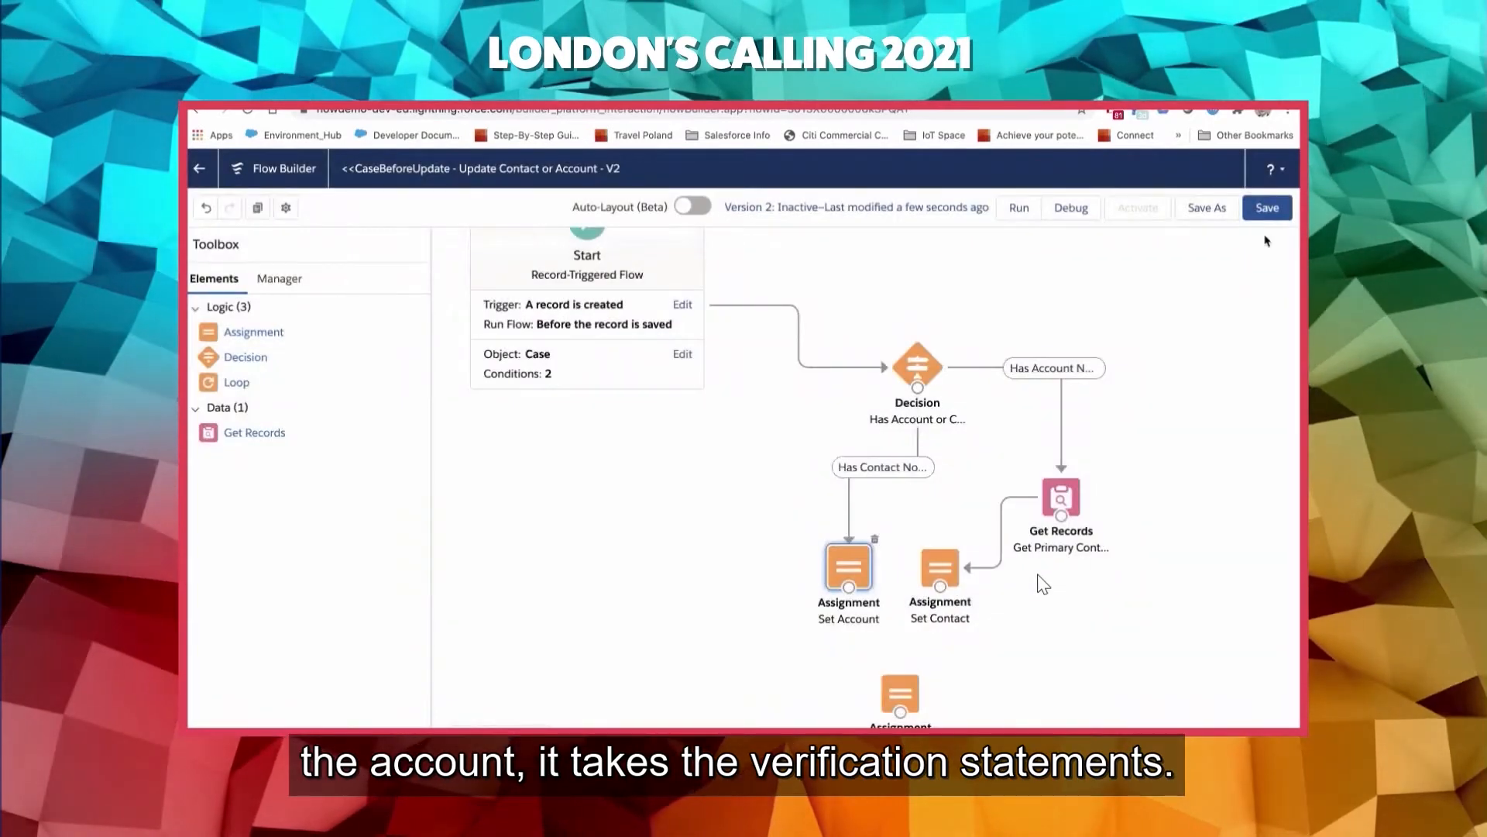
- Connect the Set Account and Set Contact assignments to Set Verification Status, and save and activate the flow
drag(849, 589, 895, 682)
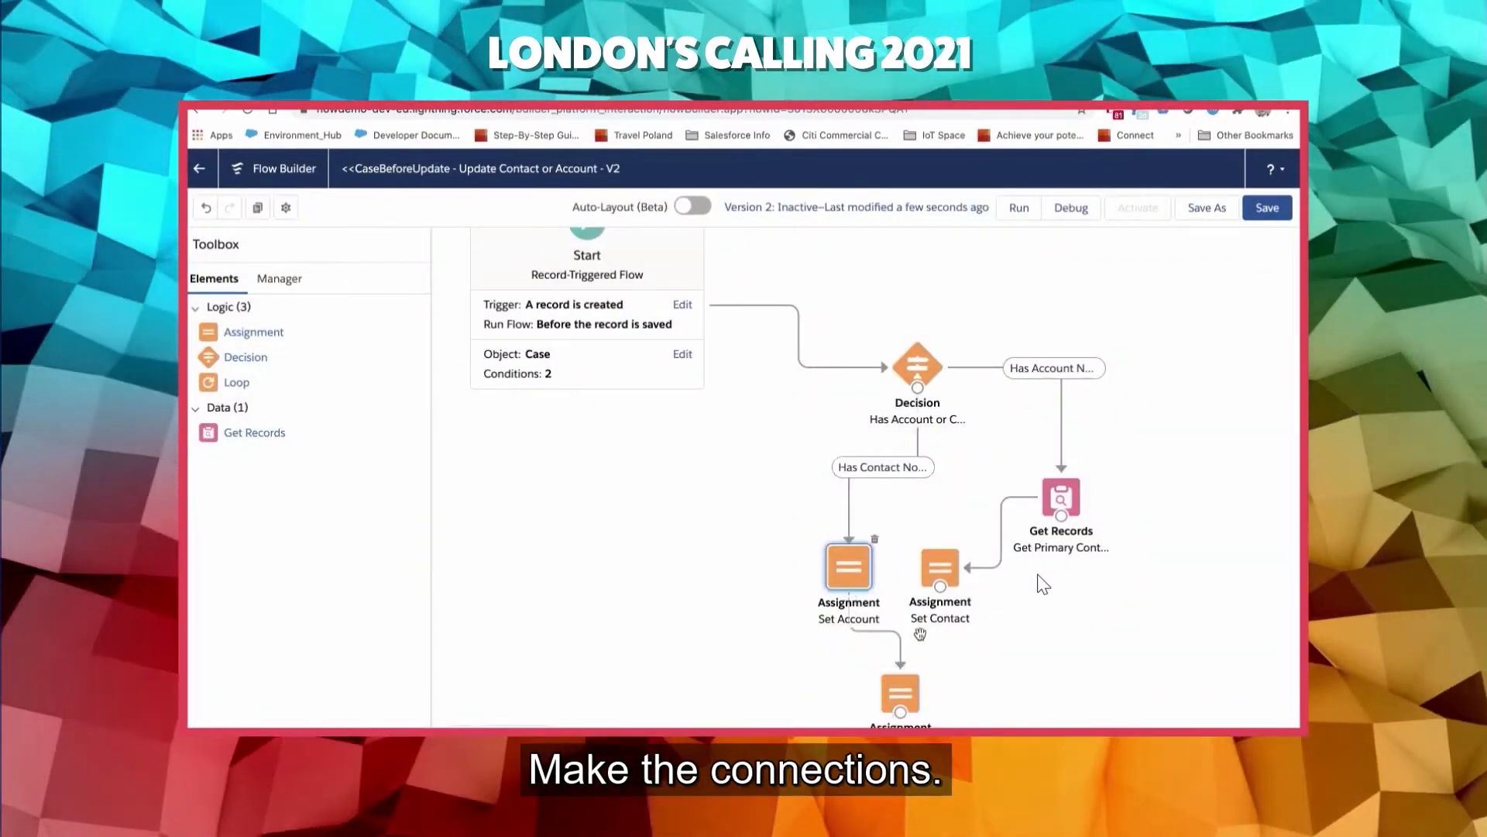
drag(940, 588, 896, 687)
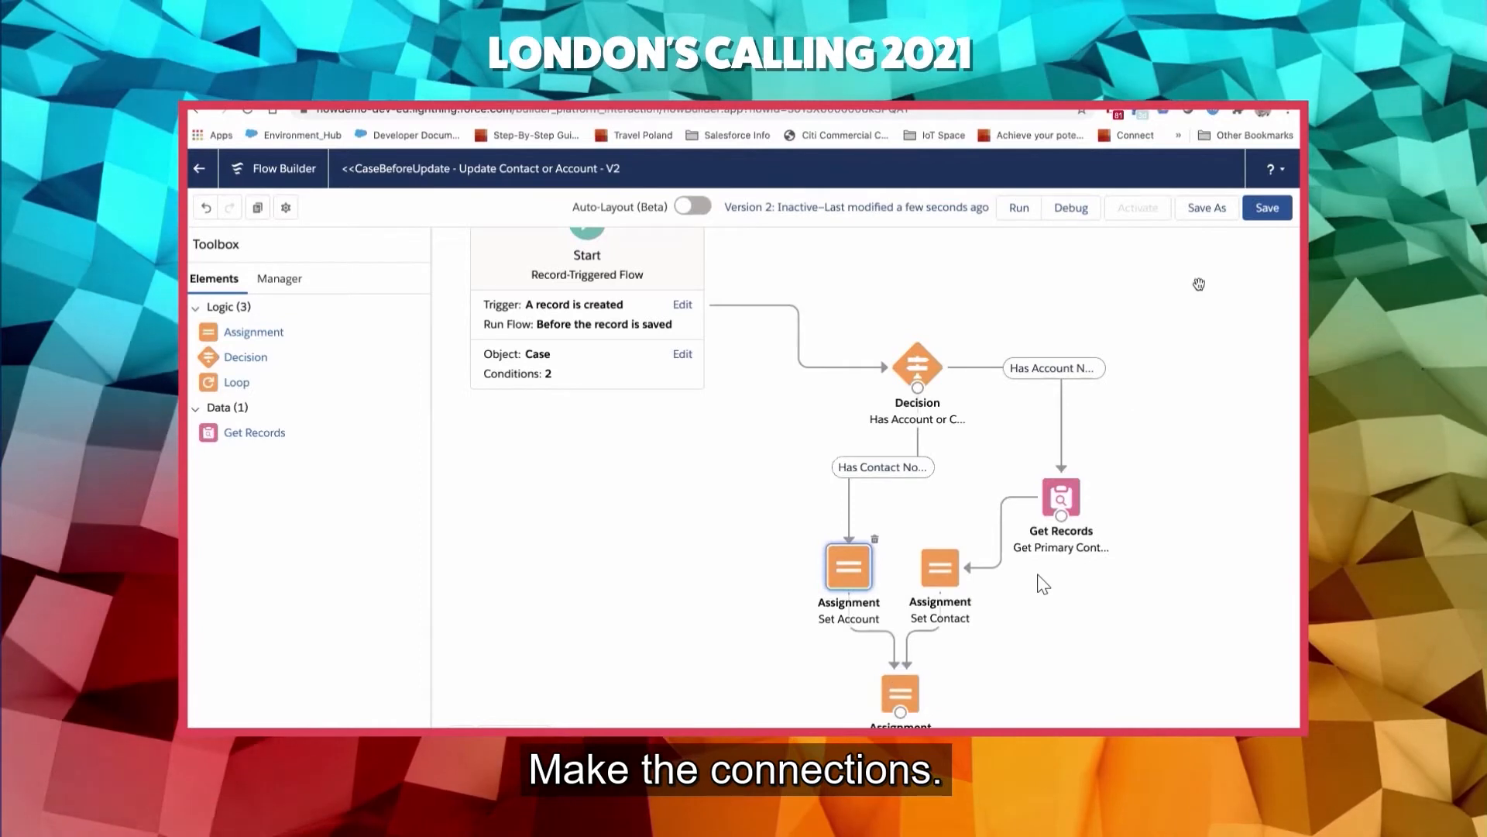
click(1268, 207)
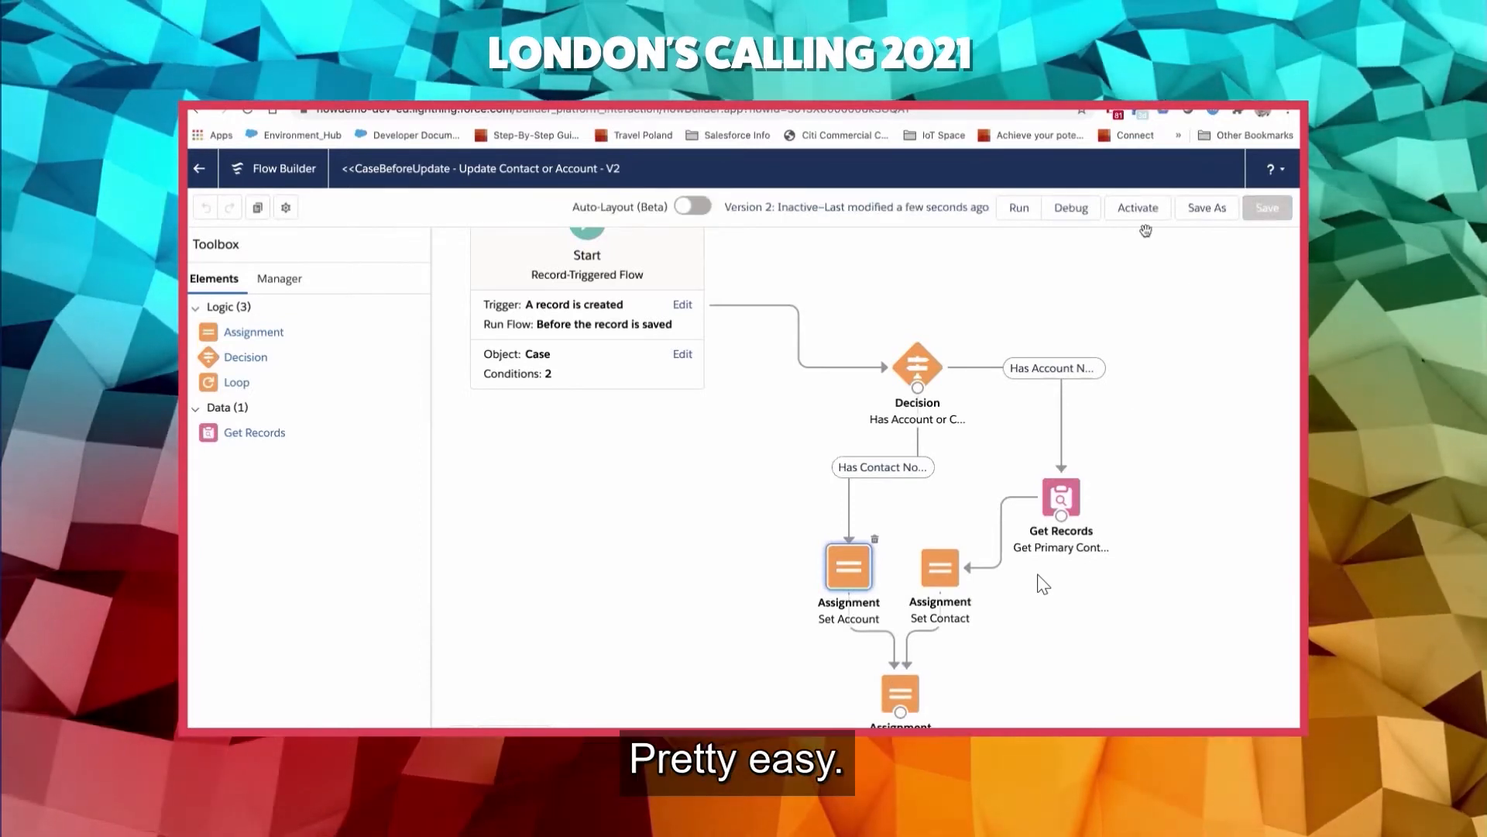
click(1141, 225)
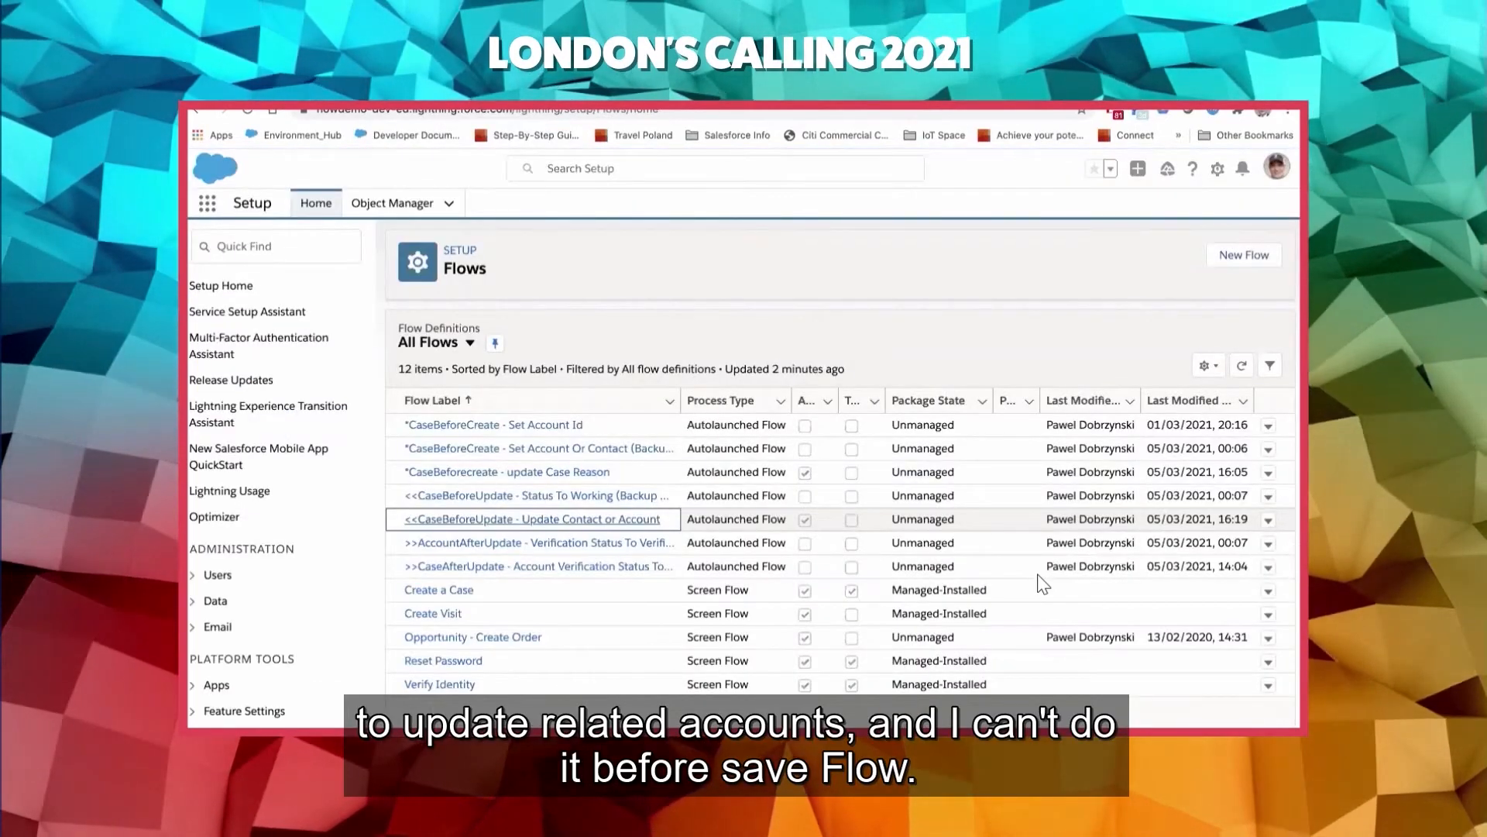
- Create a new record-triggered flow from the Flows list in Setup
click(1230, 256)
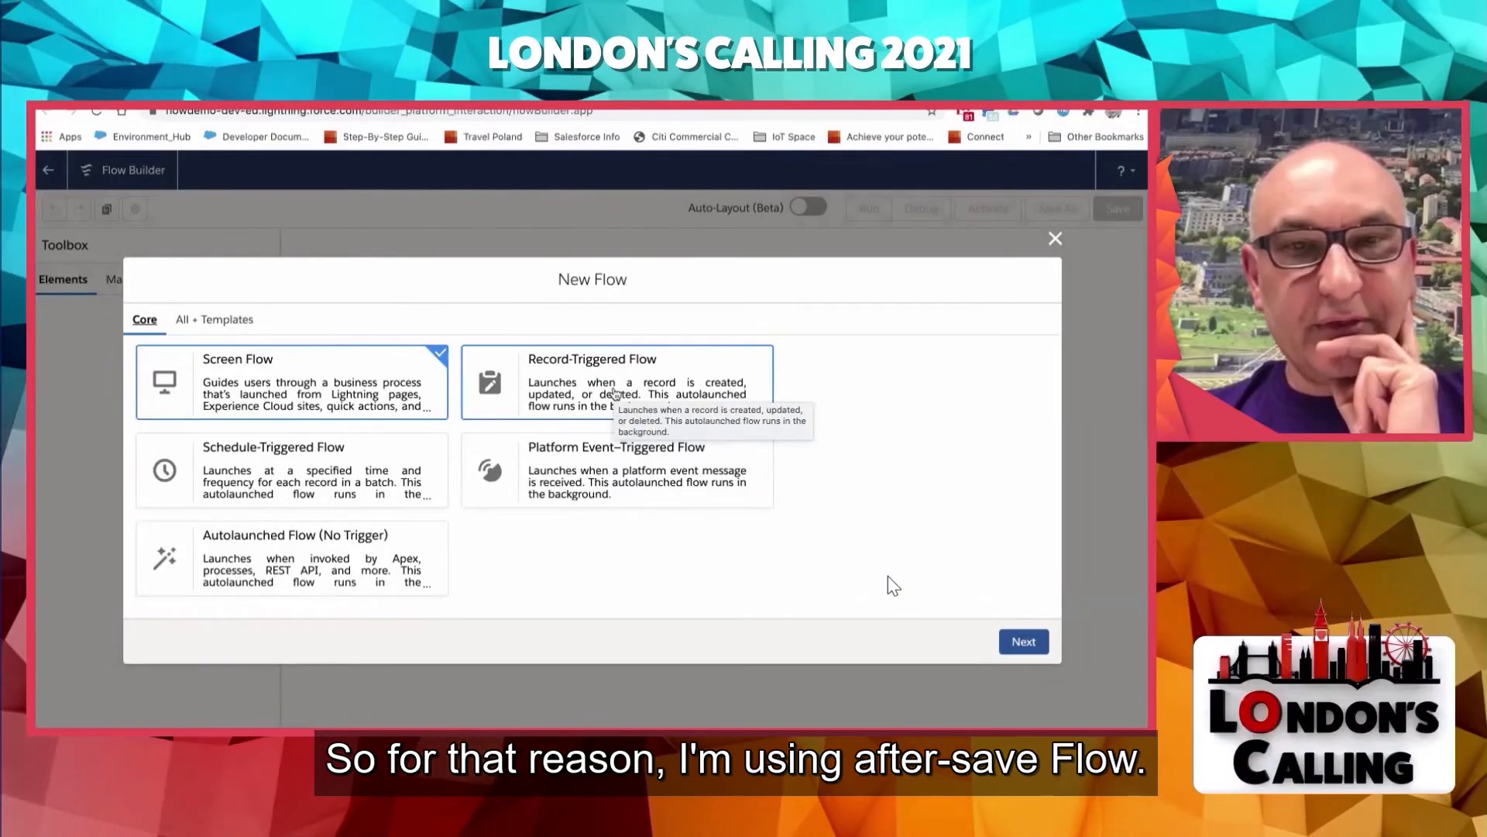
click(616, 394)
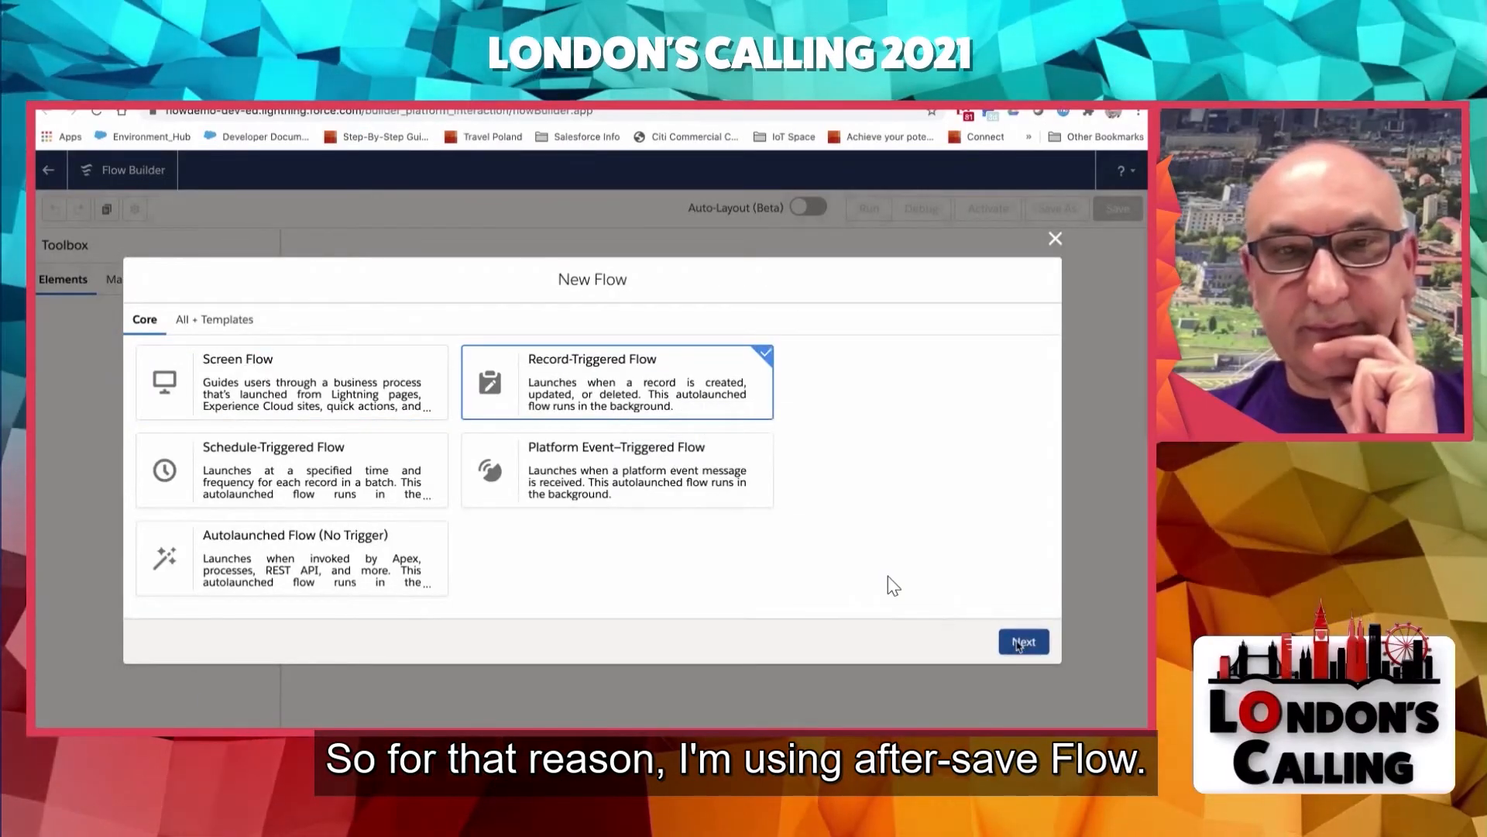
click(1019, 646)
click(551, 425)
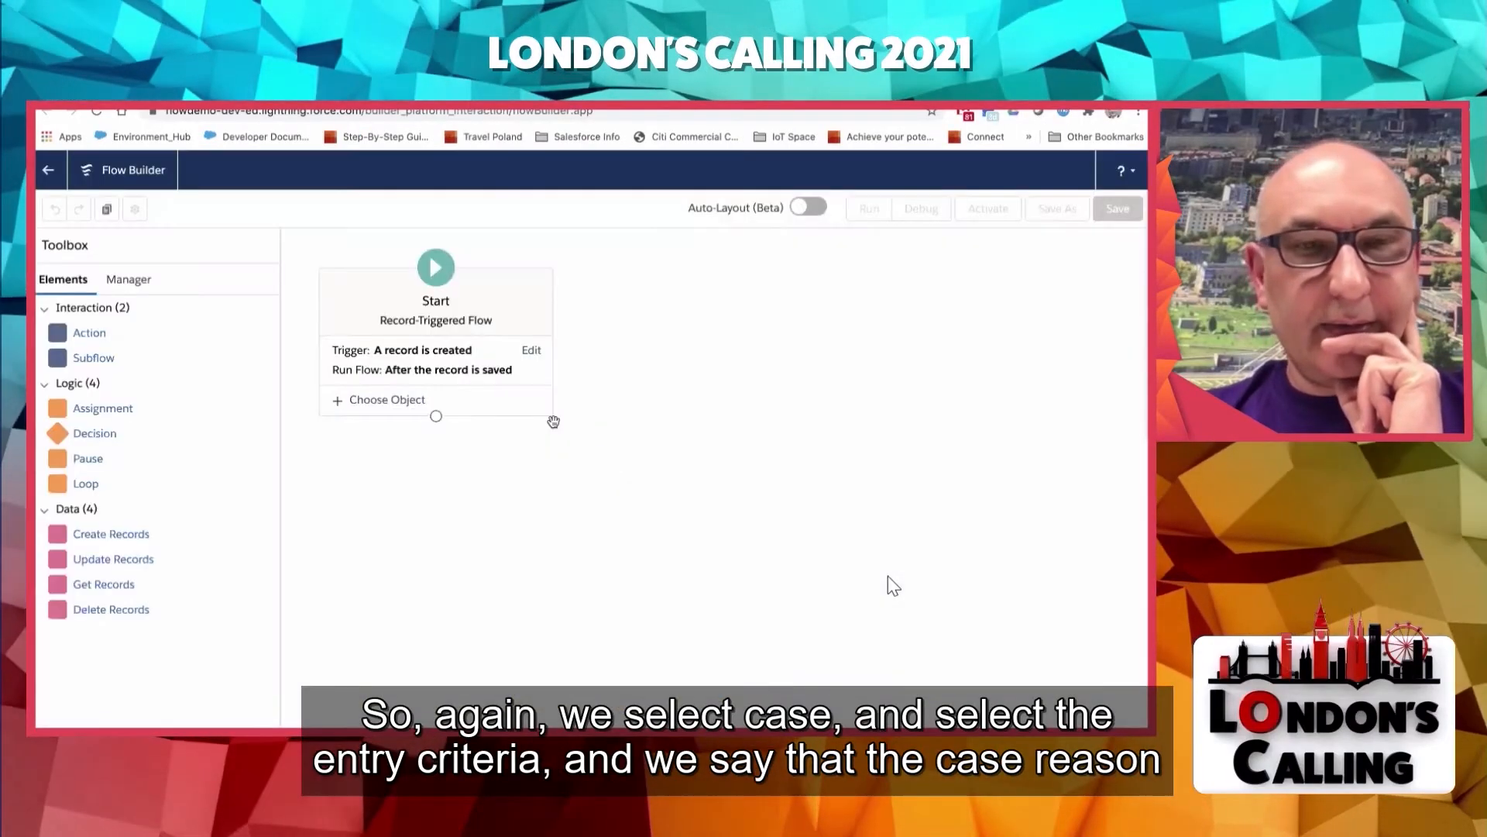
- Choose Case as the object whose records trigger the new flow
click(405, 399)
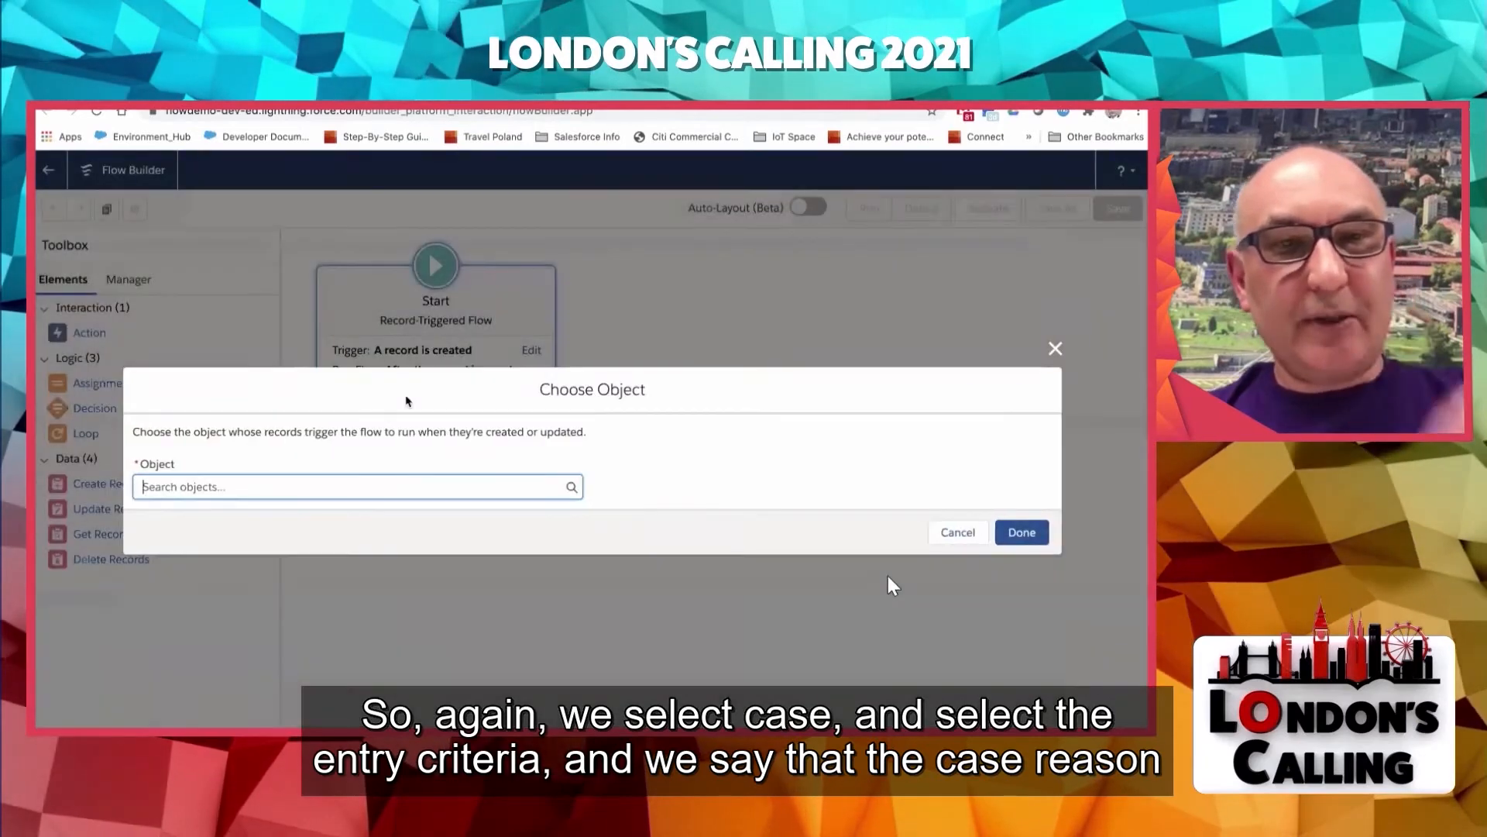
text(Case)
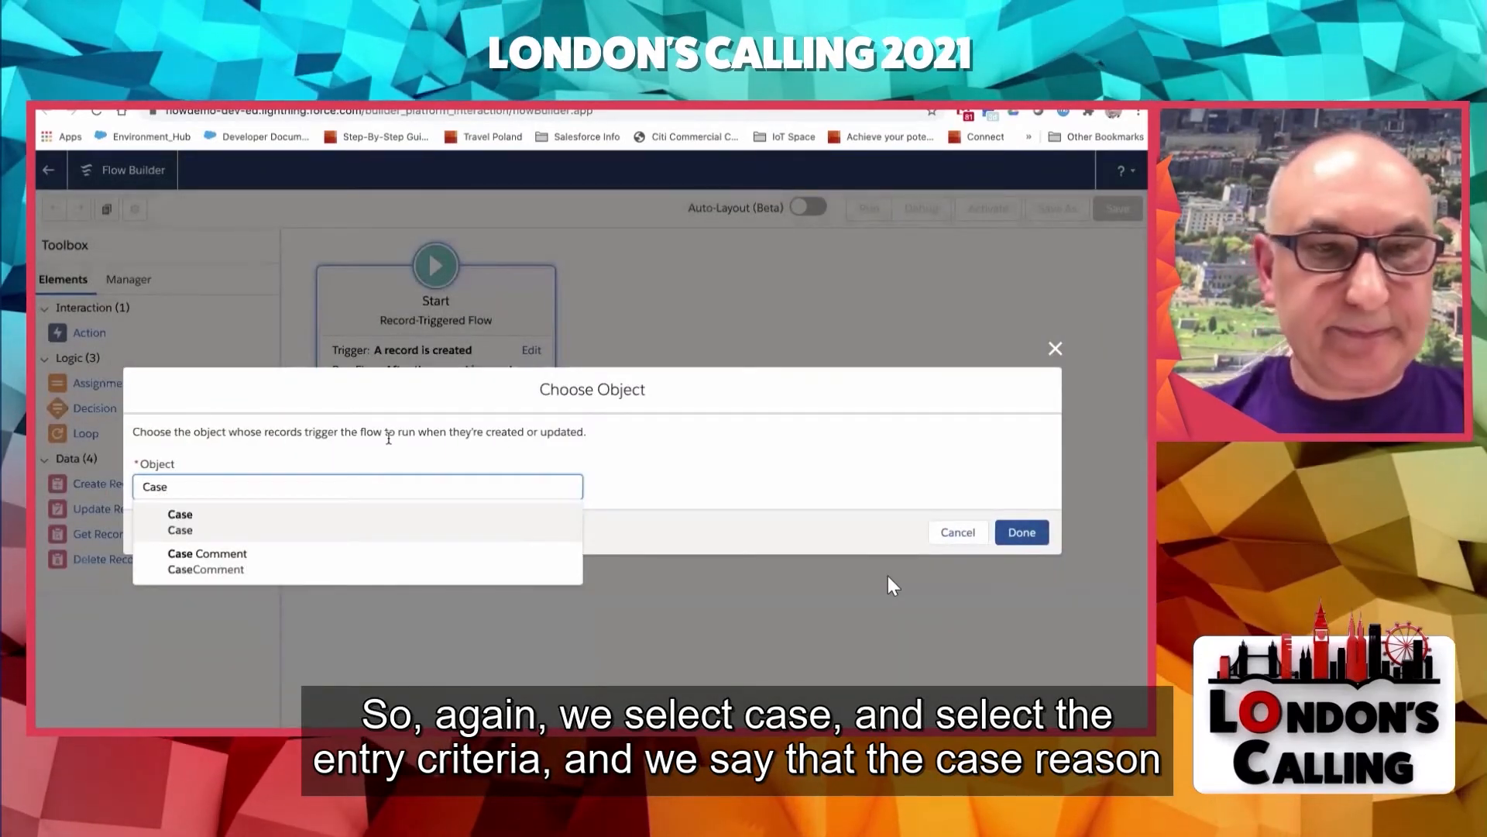
click(297, 523)
- Add an entry condition requiring the case's Reason field to equal Verification Request
click(284, 527)
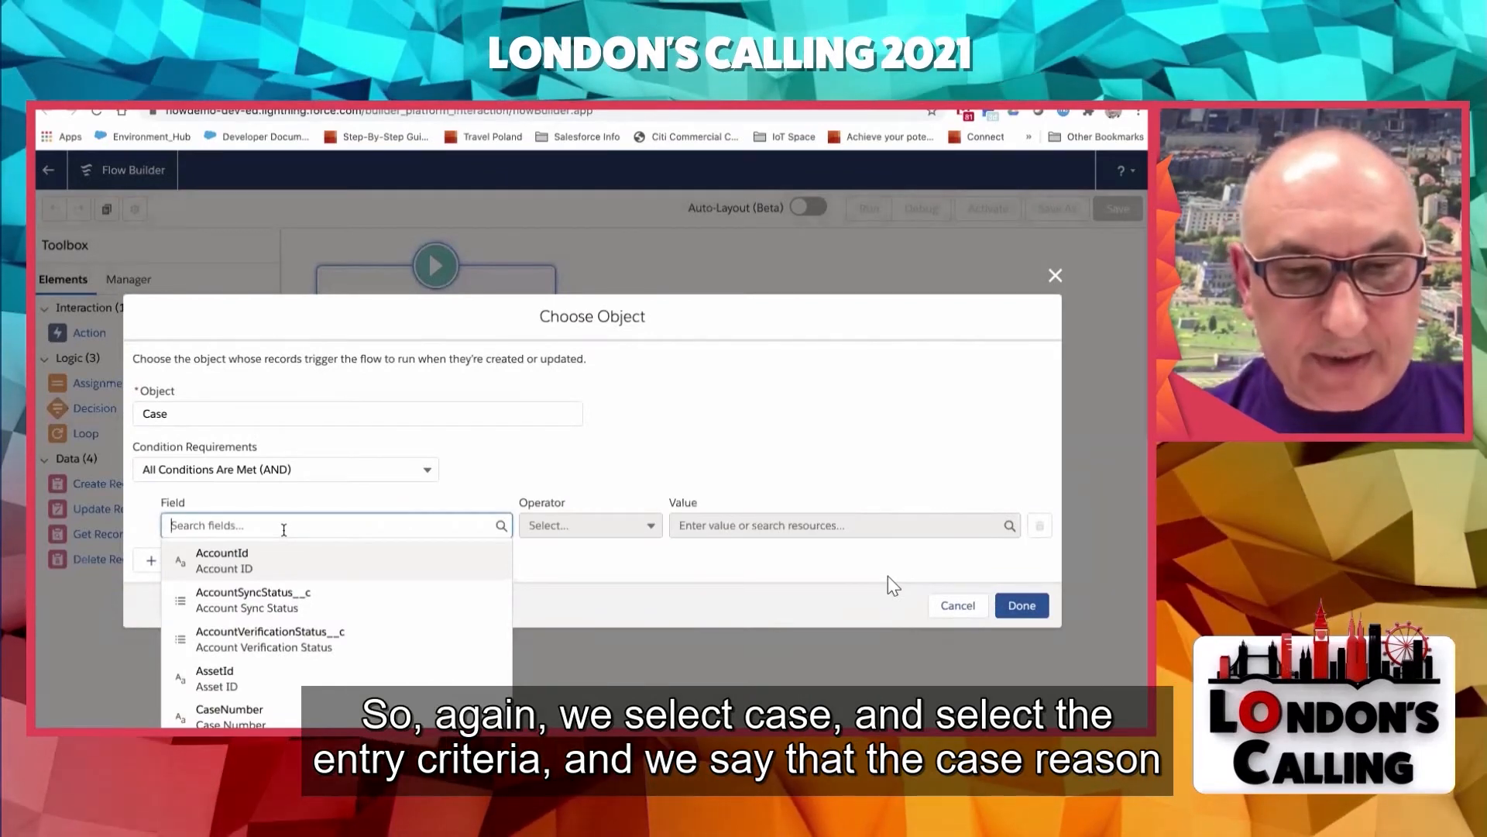
text(ve)
key(BackSpace)
key(BackSpace)
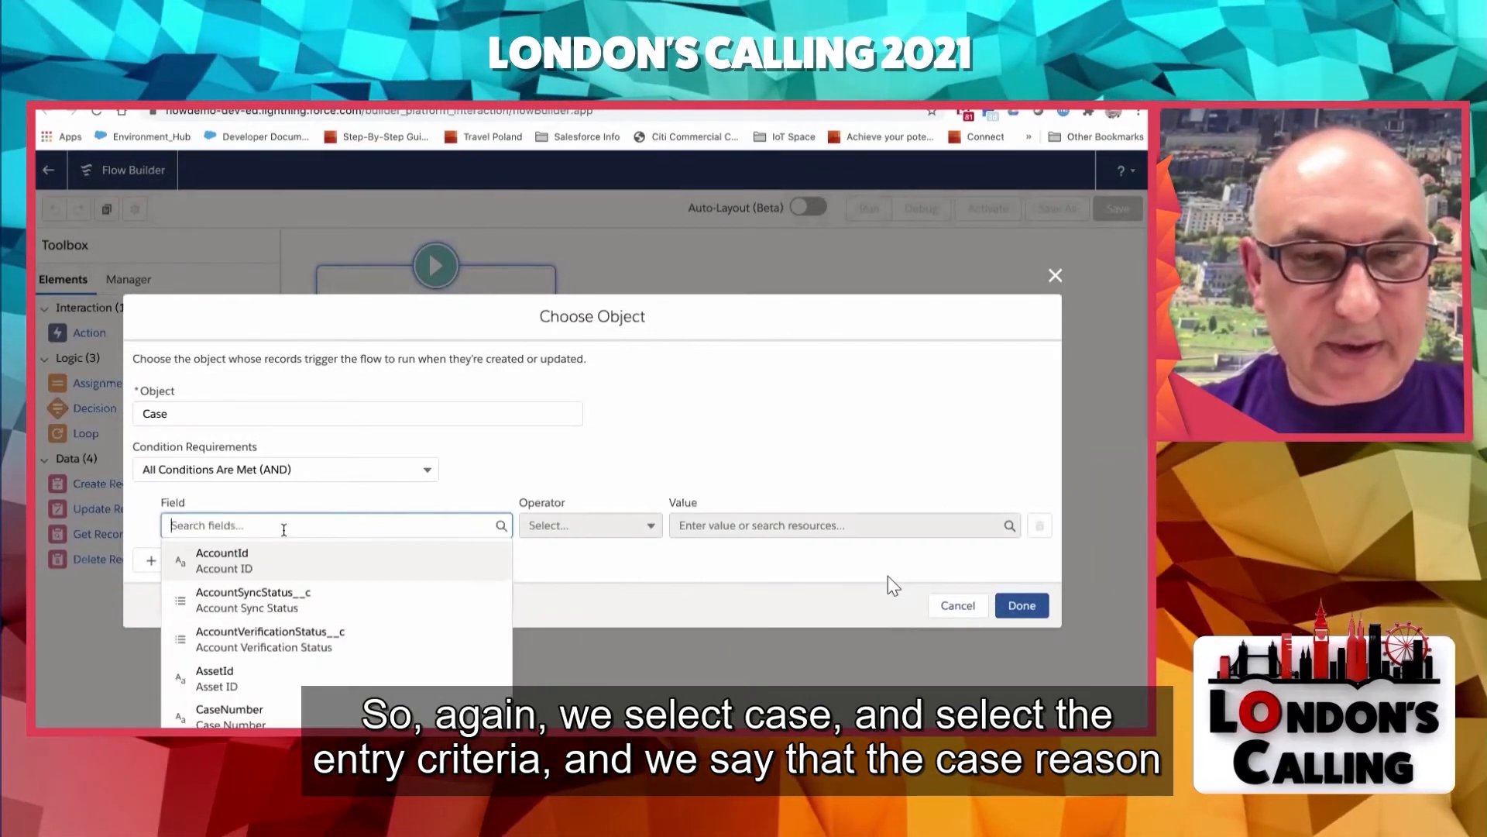
text(reas)
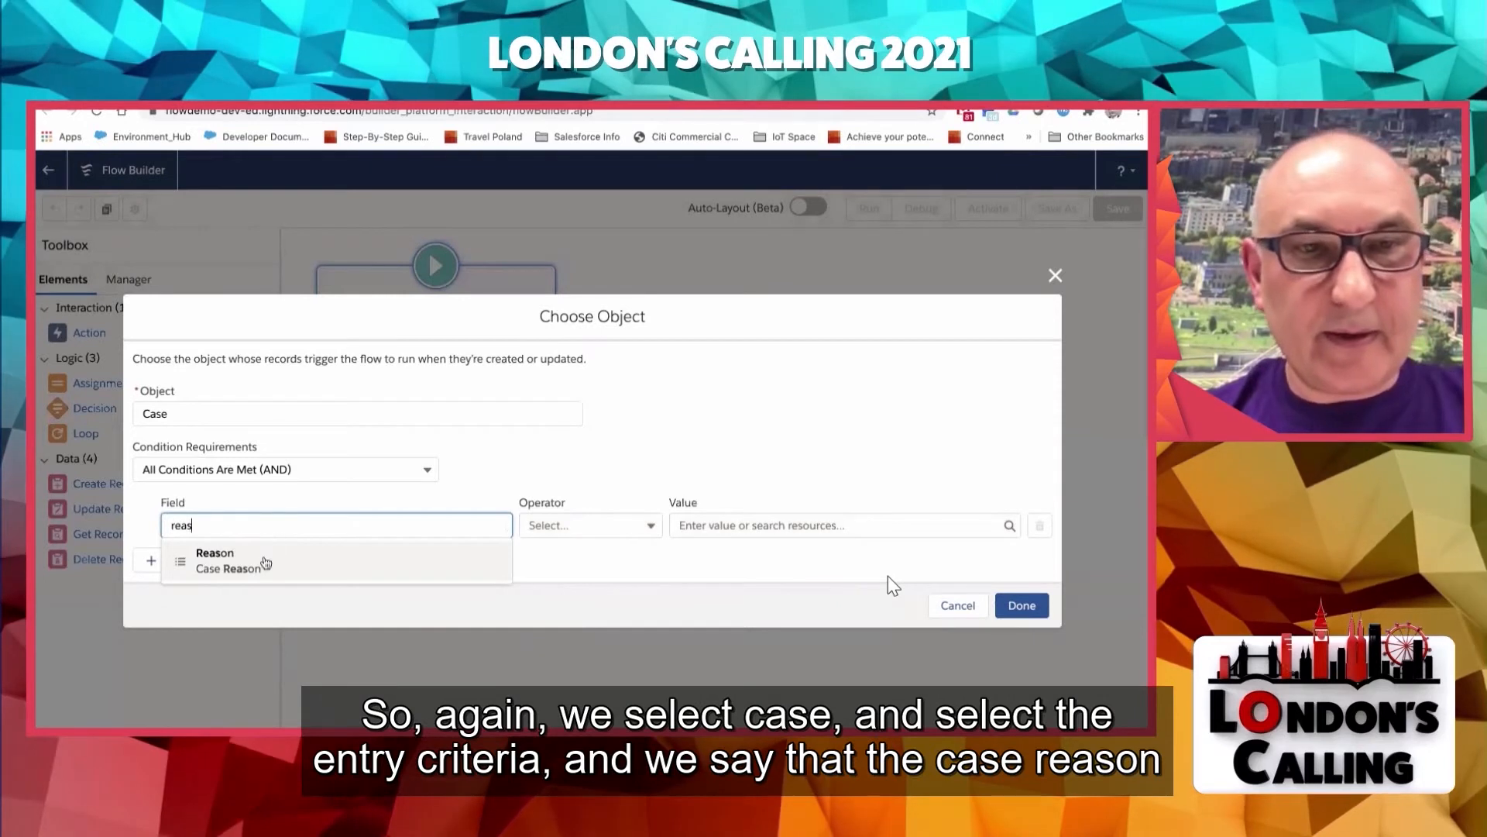
click(264, 564)
click(604, 524)
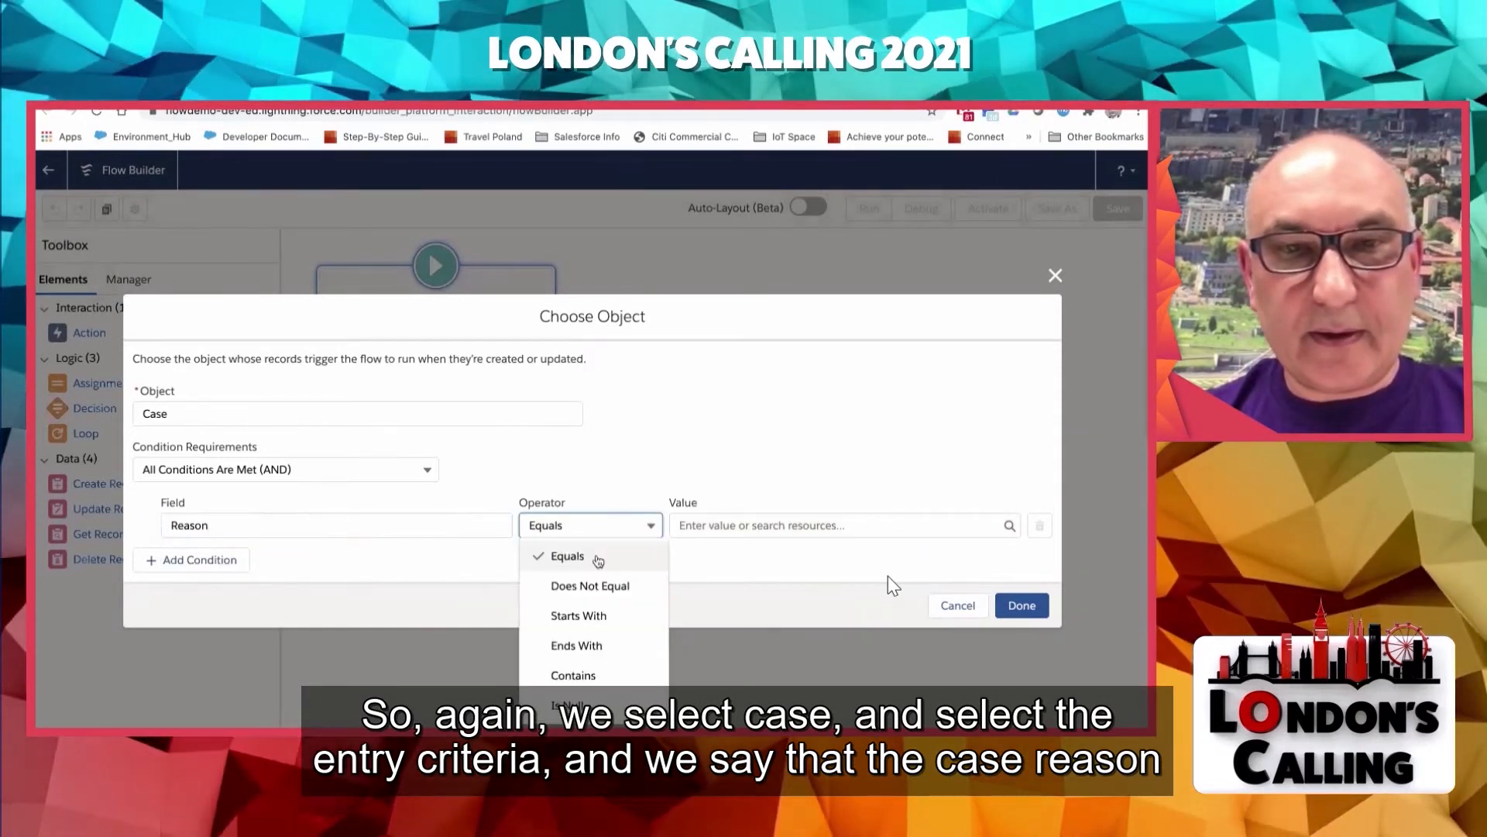
click(548, 554)
click(701, 524)
text(veri)
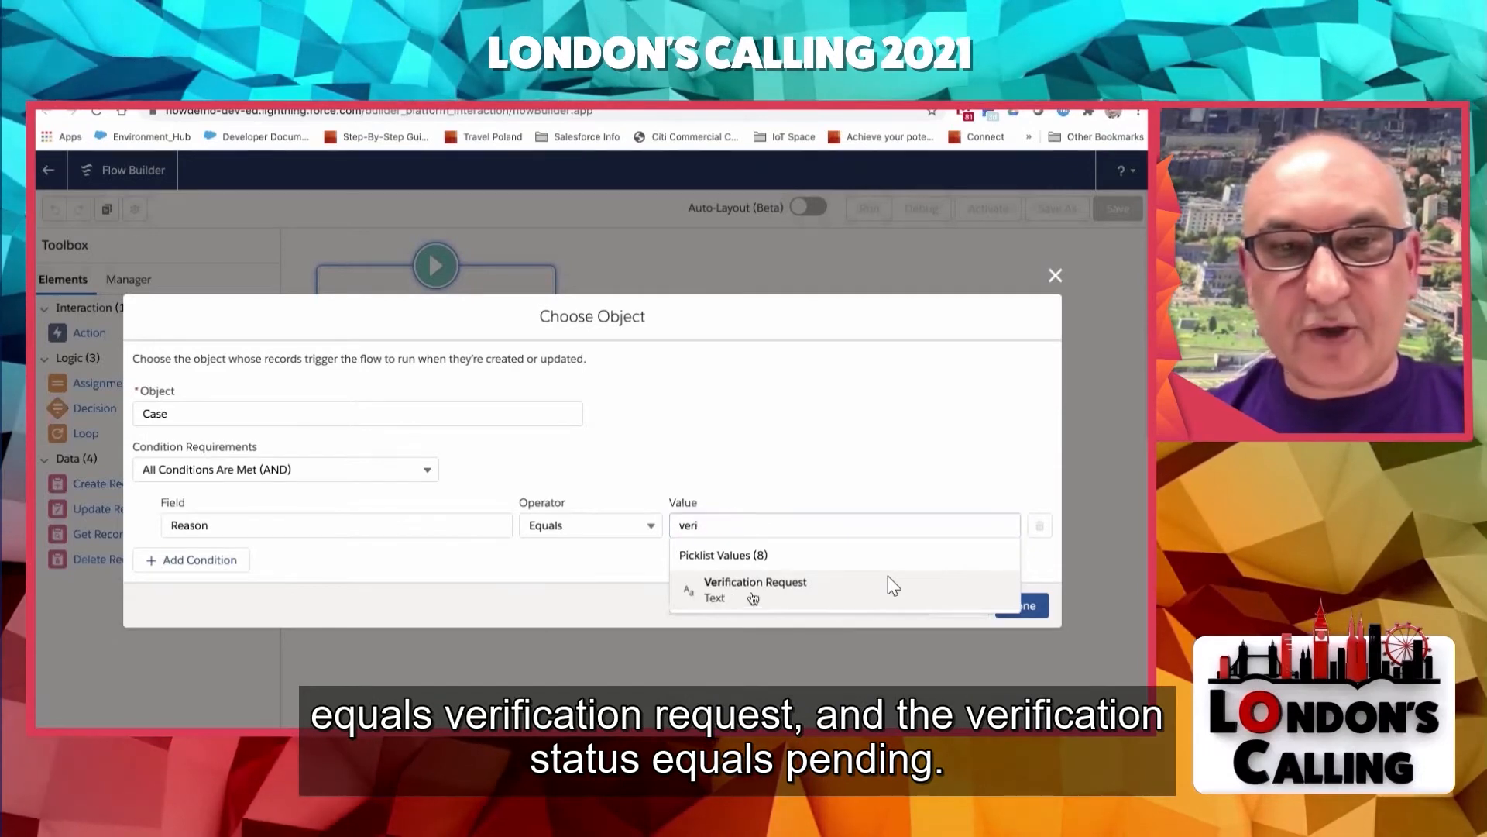
click(888, 583)
- Add a second entry condition requiring AccountVerificationStatus__c to equal Pending, and delete that condition again
click(217, 559)
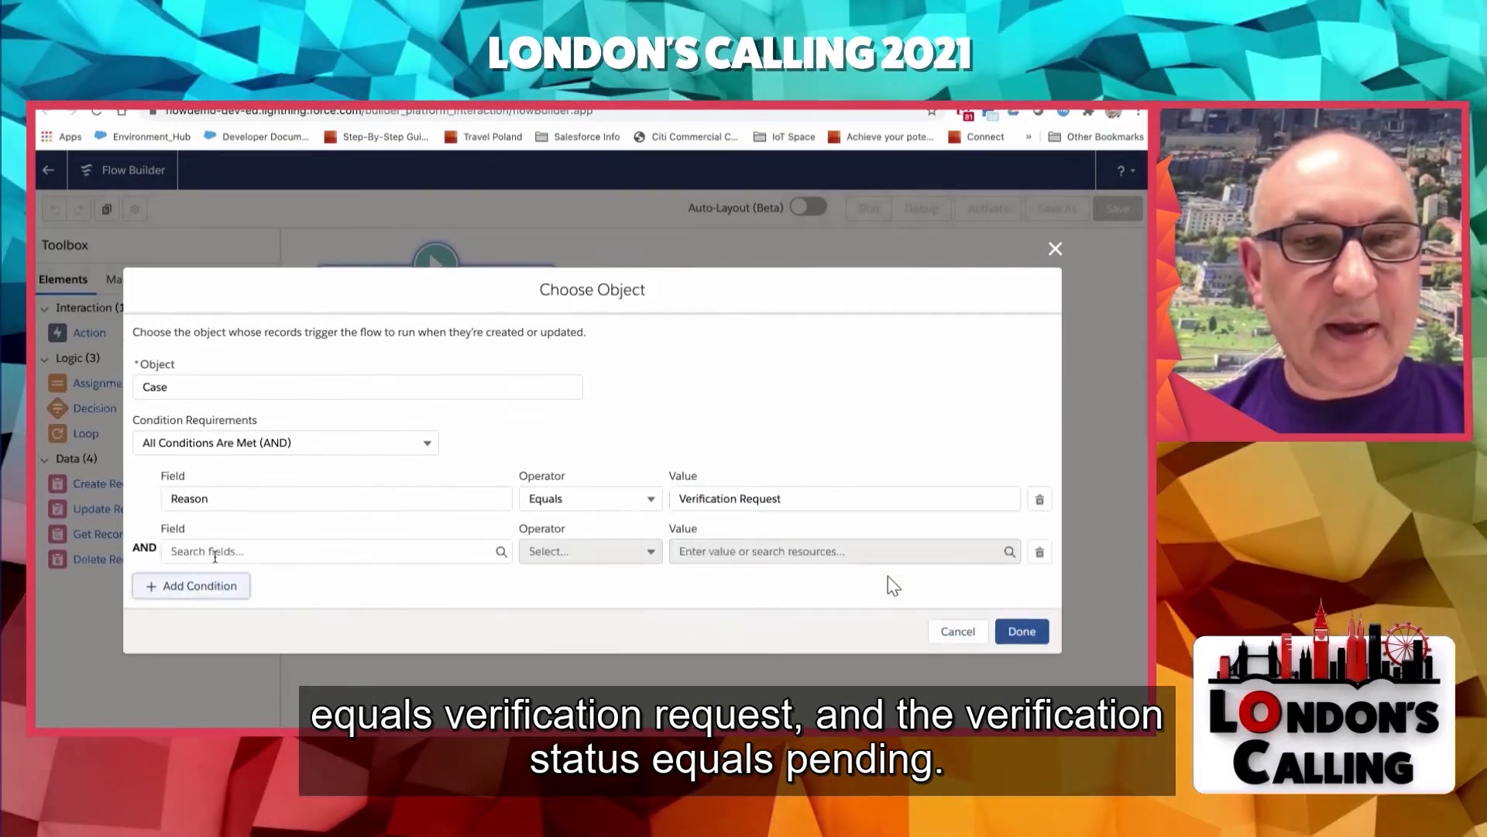
click(216, 555)
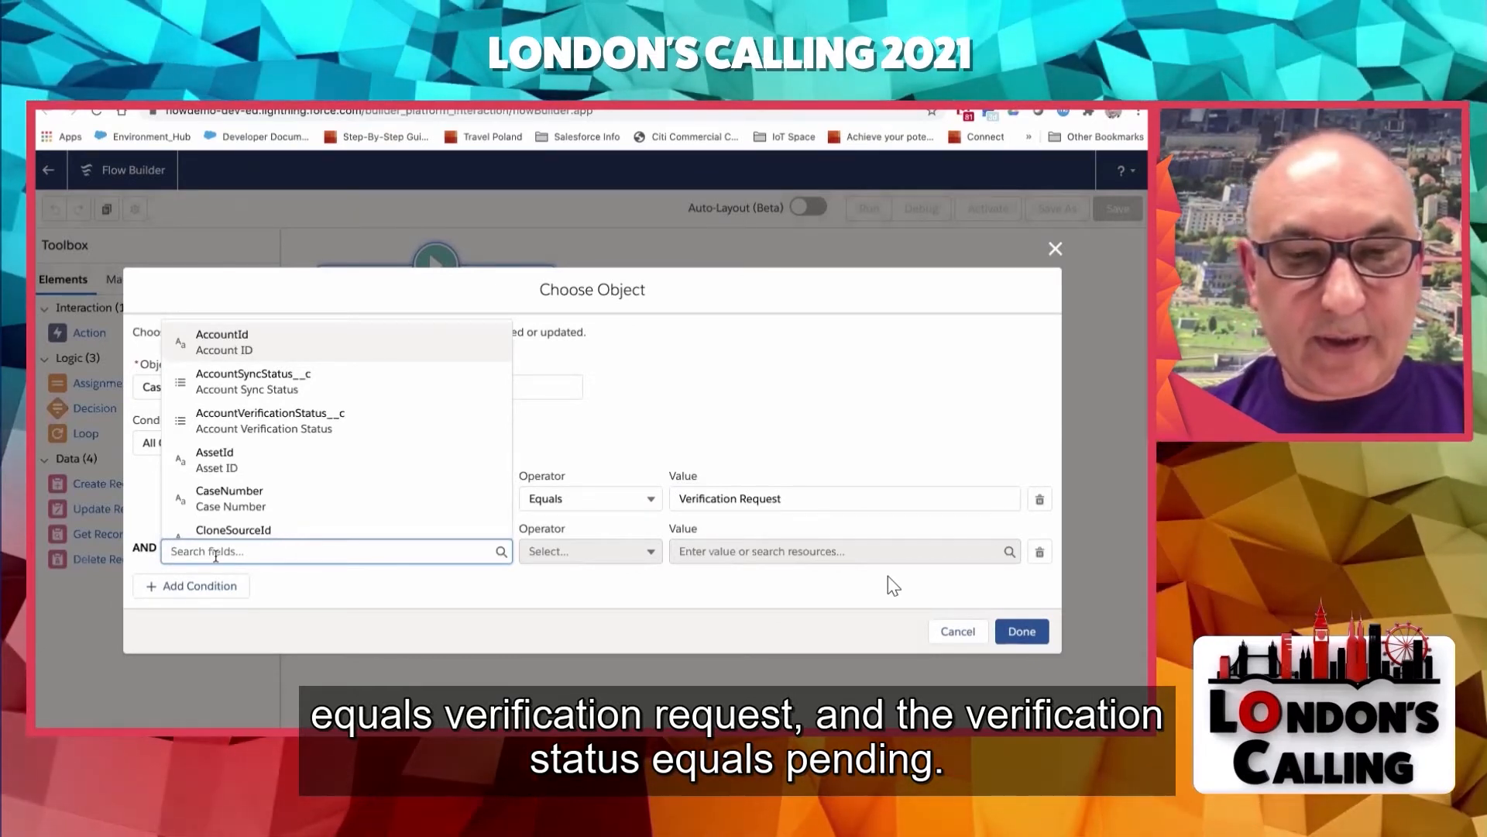
text(verif)
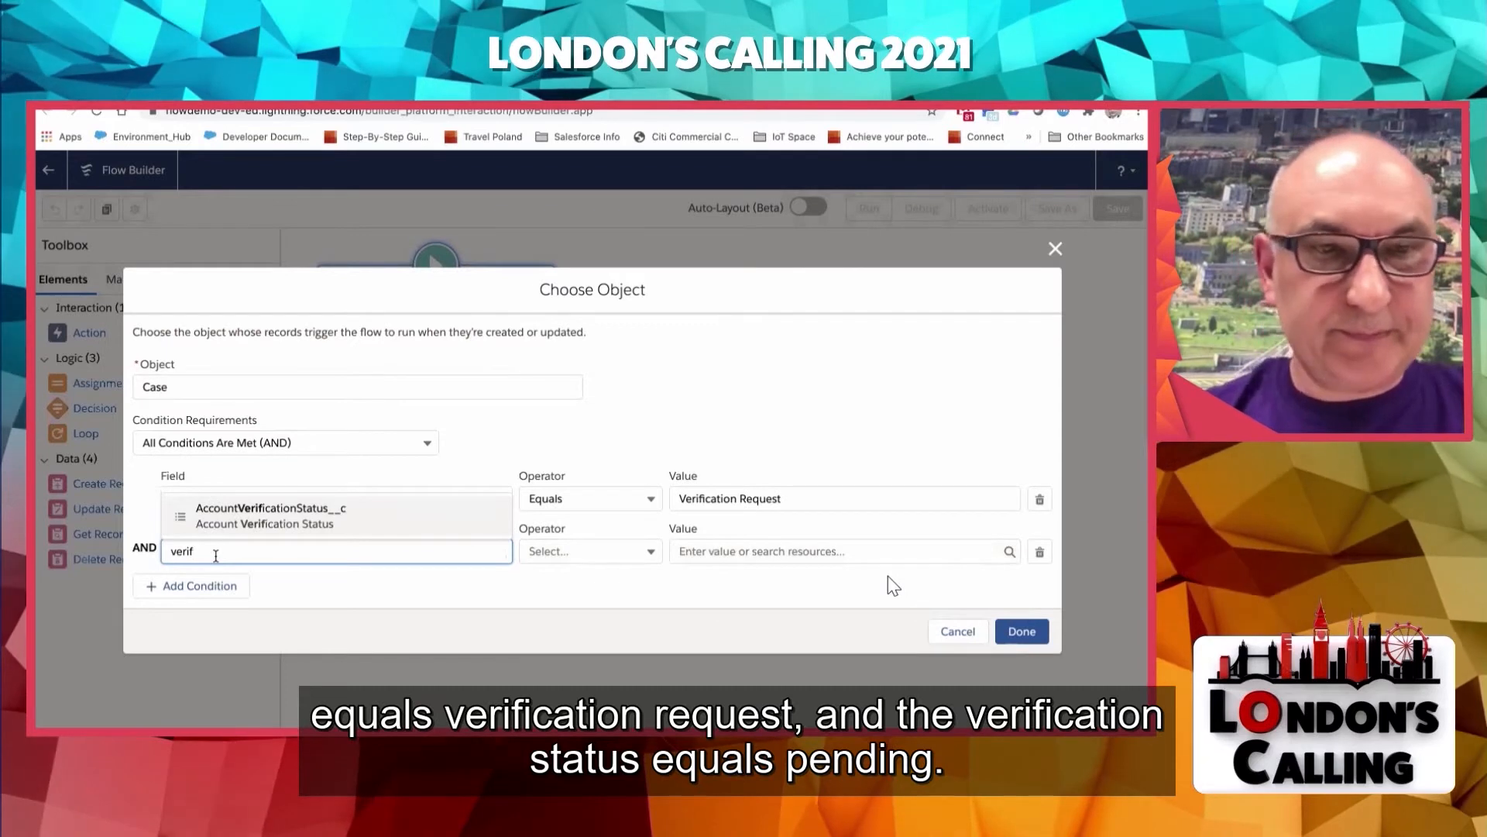
click(271, 516)
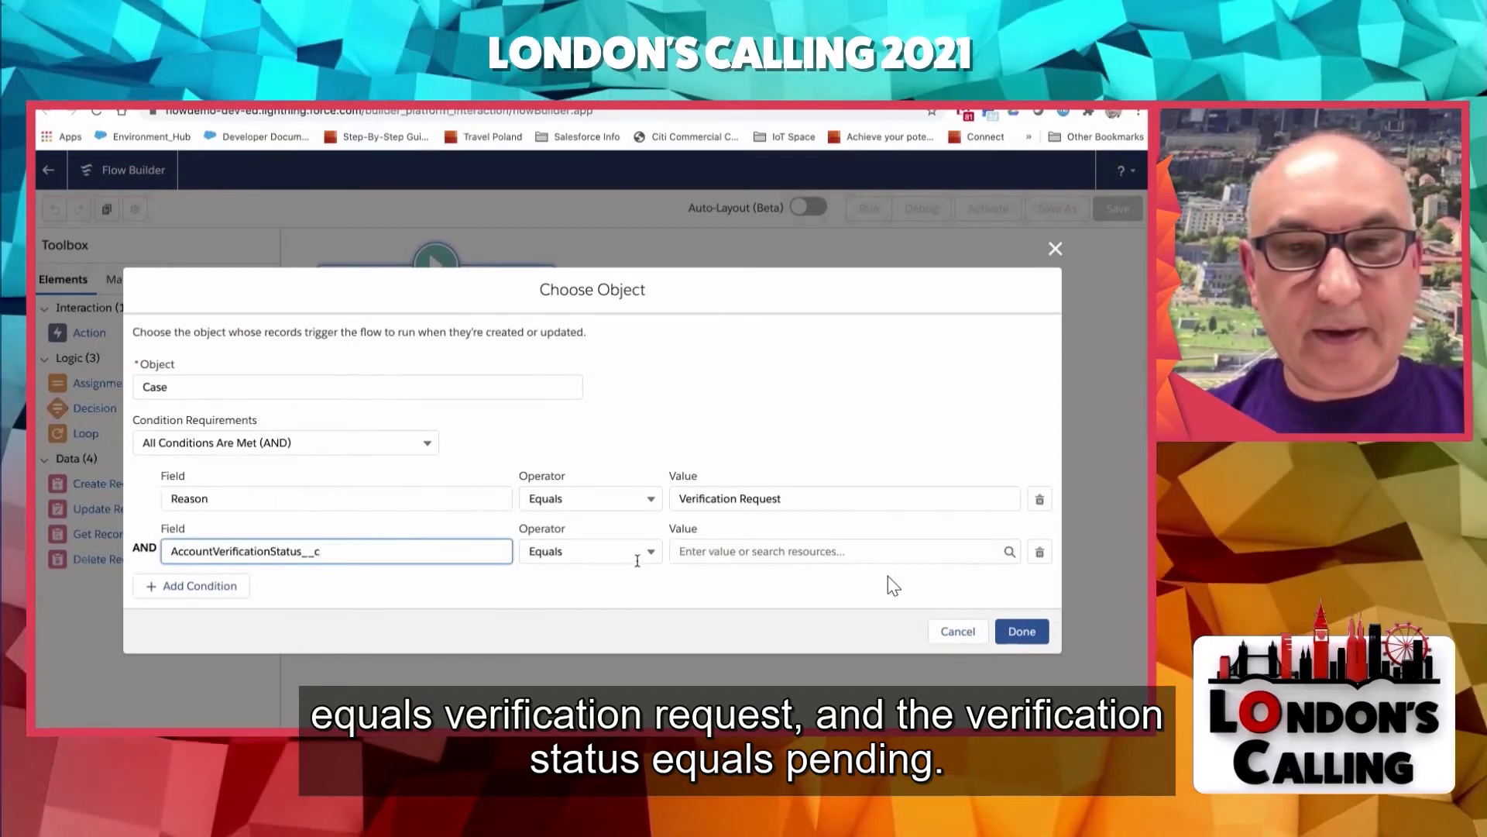
click(755, 551)
scroll(752, 509, down, 3)
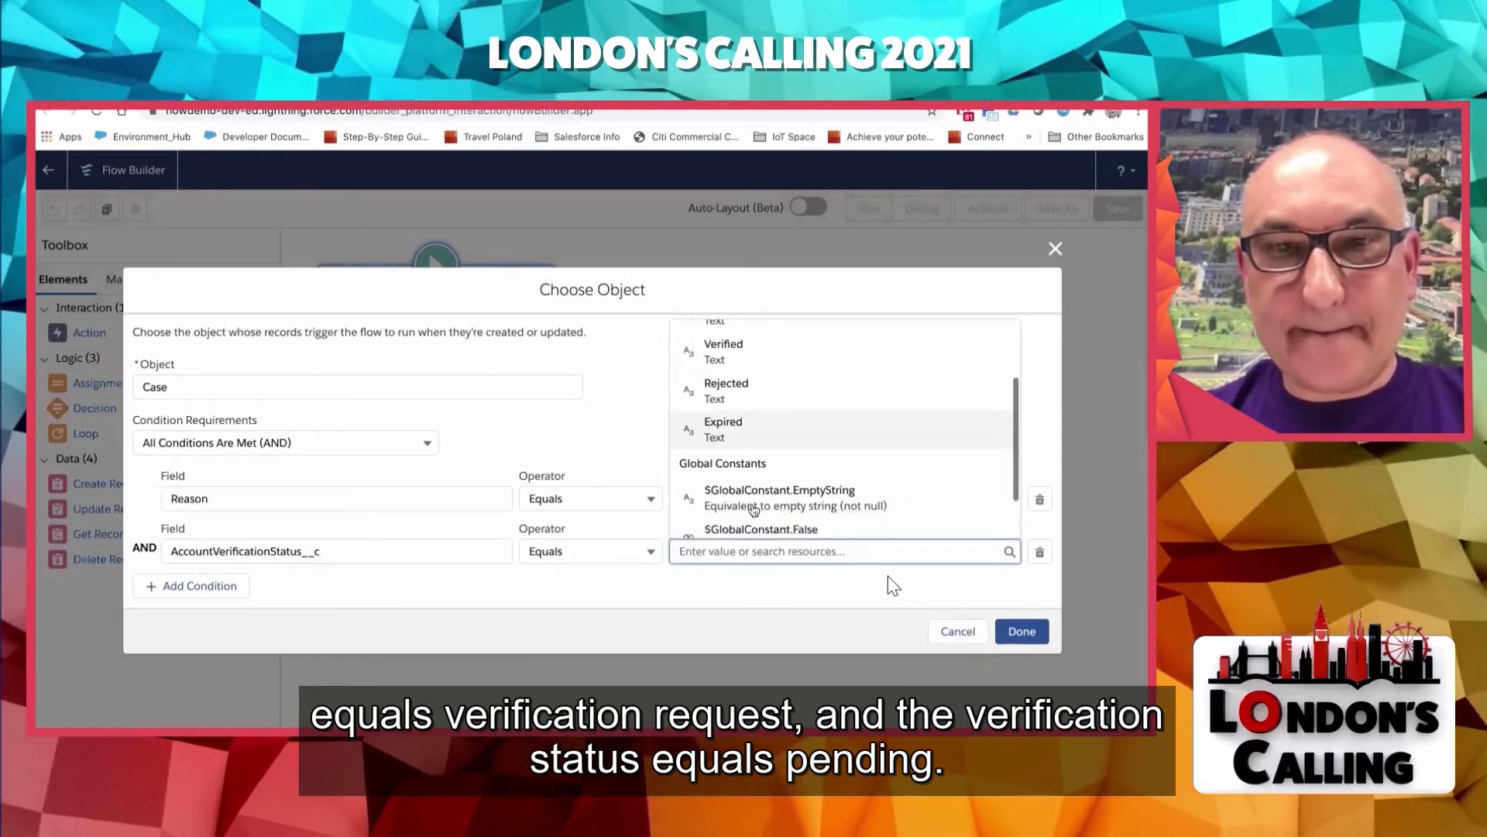
scroll(753, 509, up, 3)
click(741, 417)
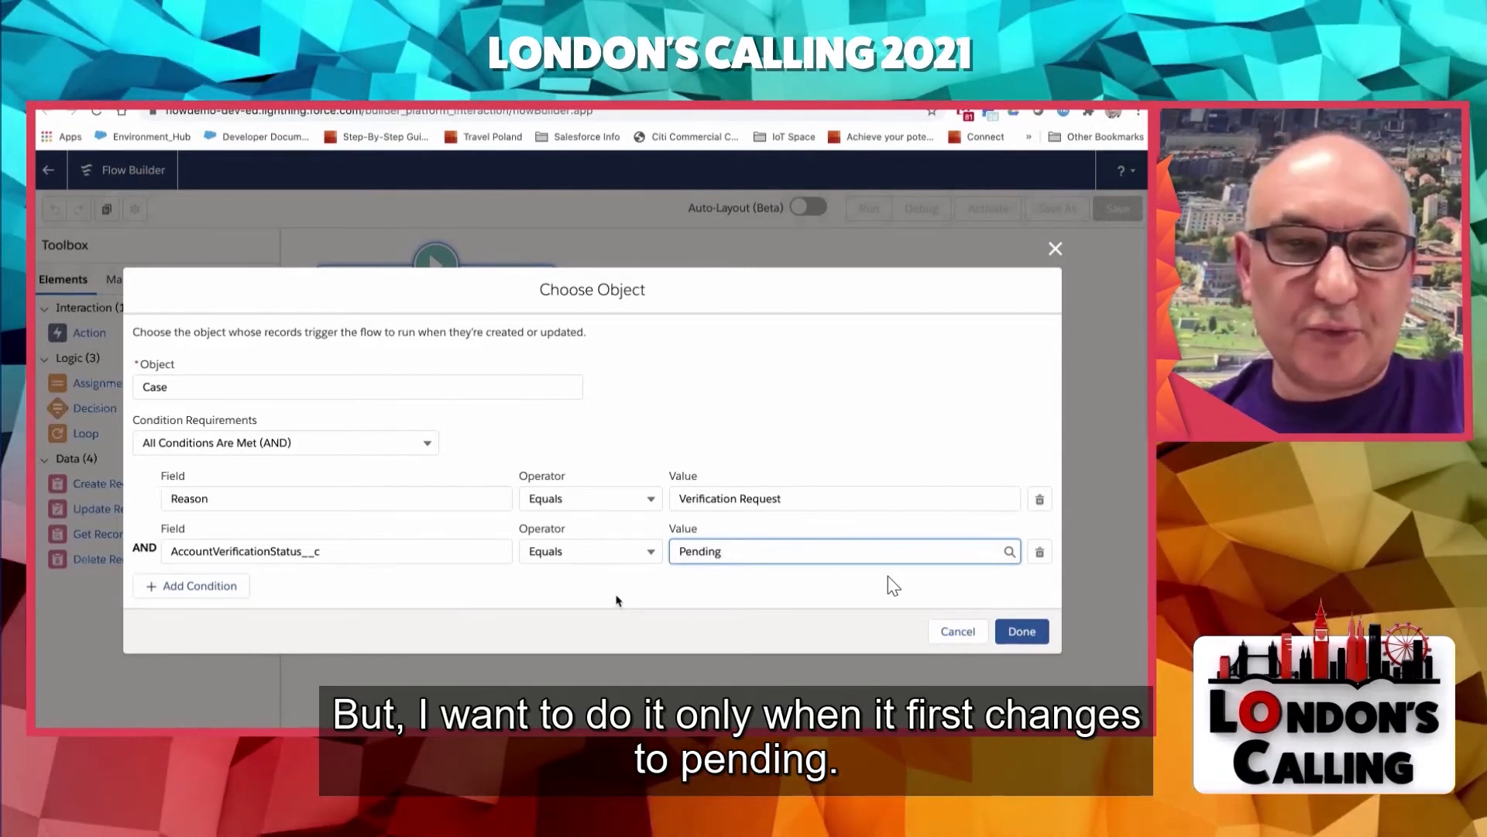
click(1040, 551)
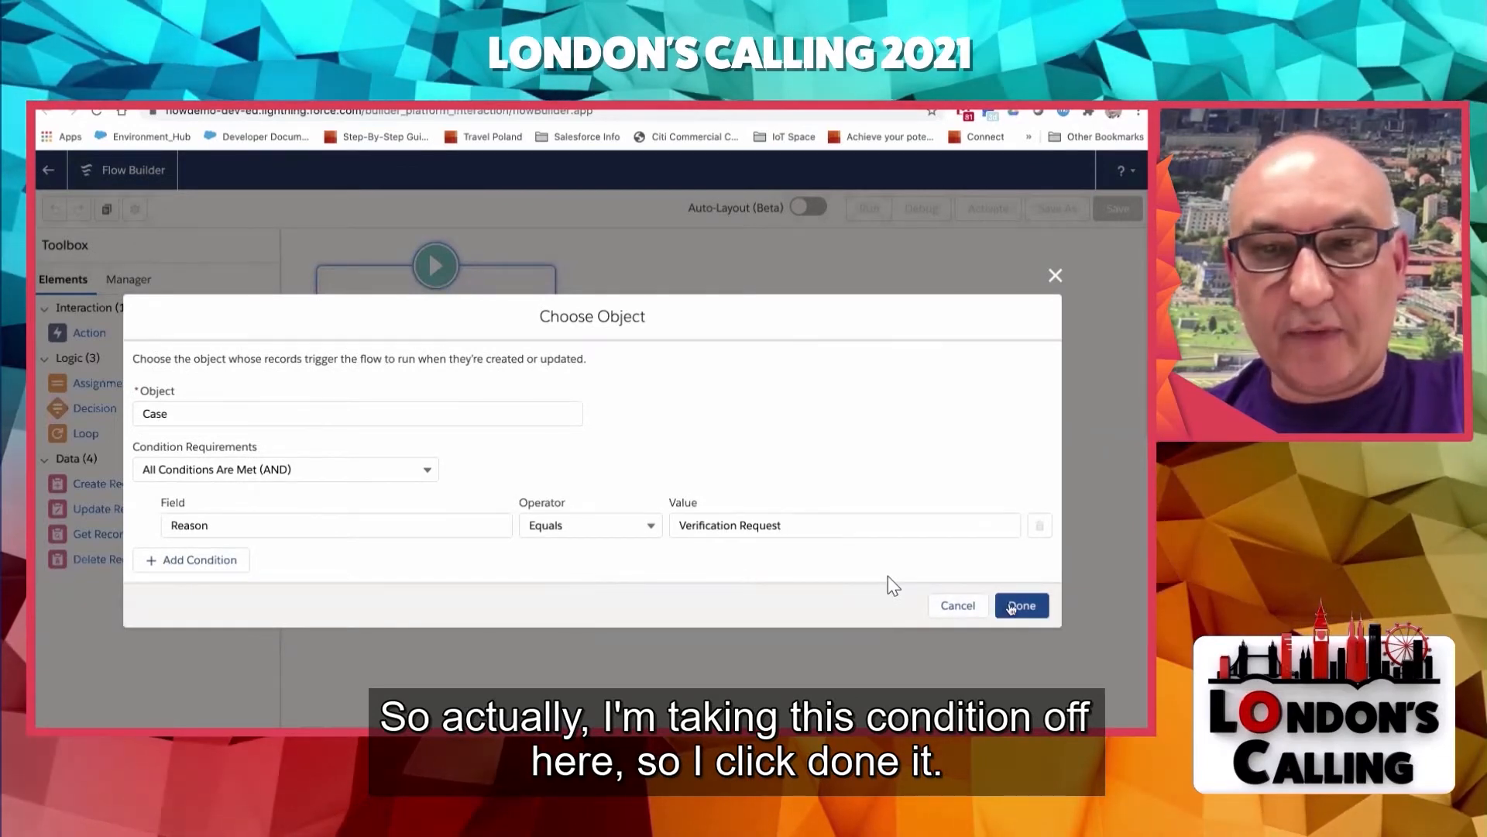
- Accept the Case entry conditions and set the flow to trigger when a record is updated, running after the record is saved
click(1011, 605)
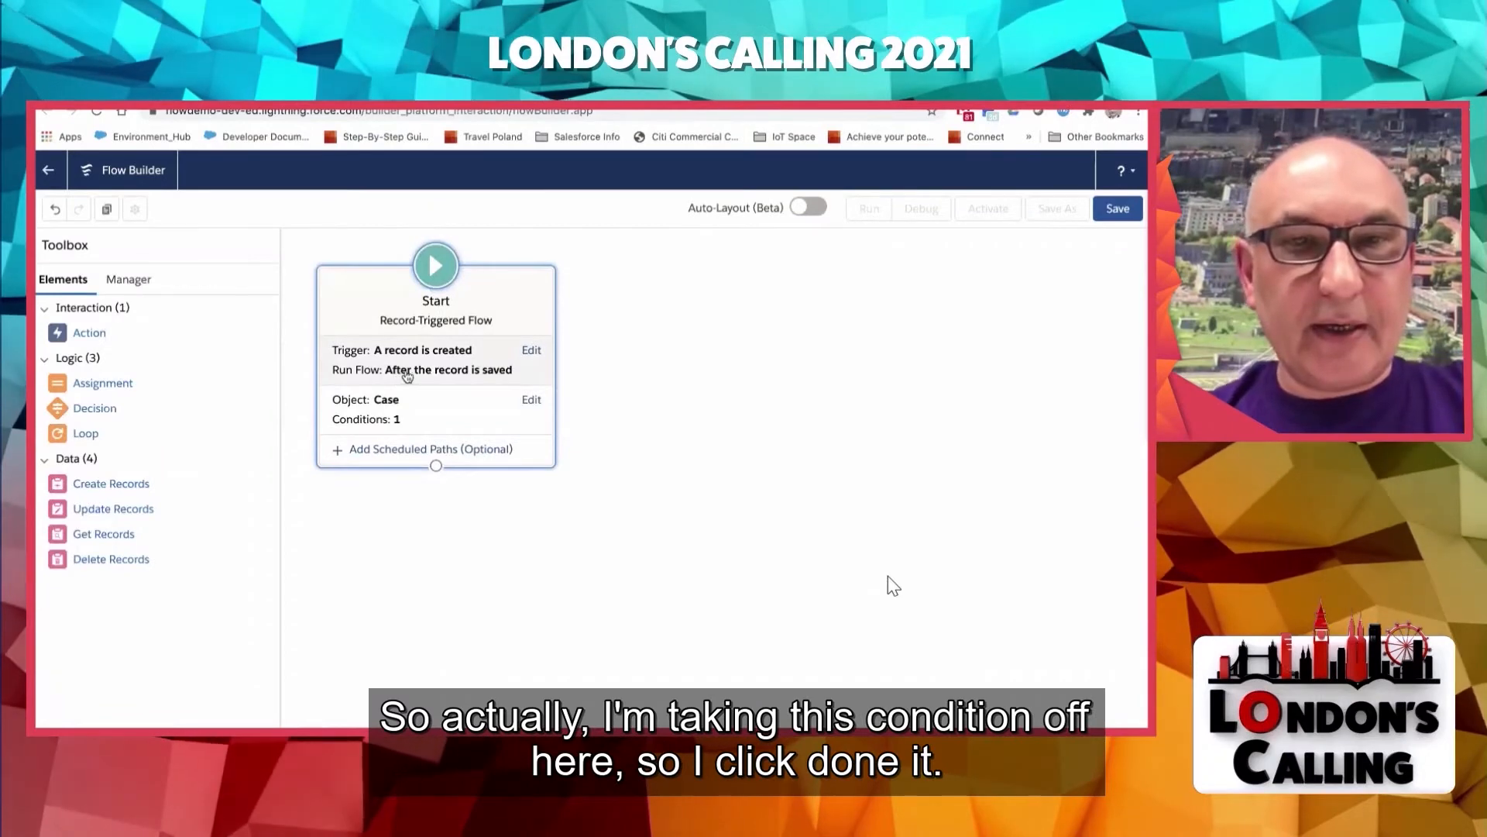
click(418, 371)
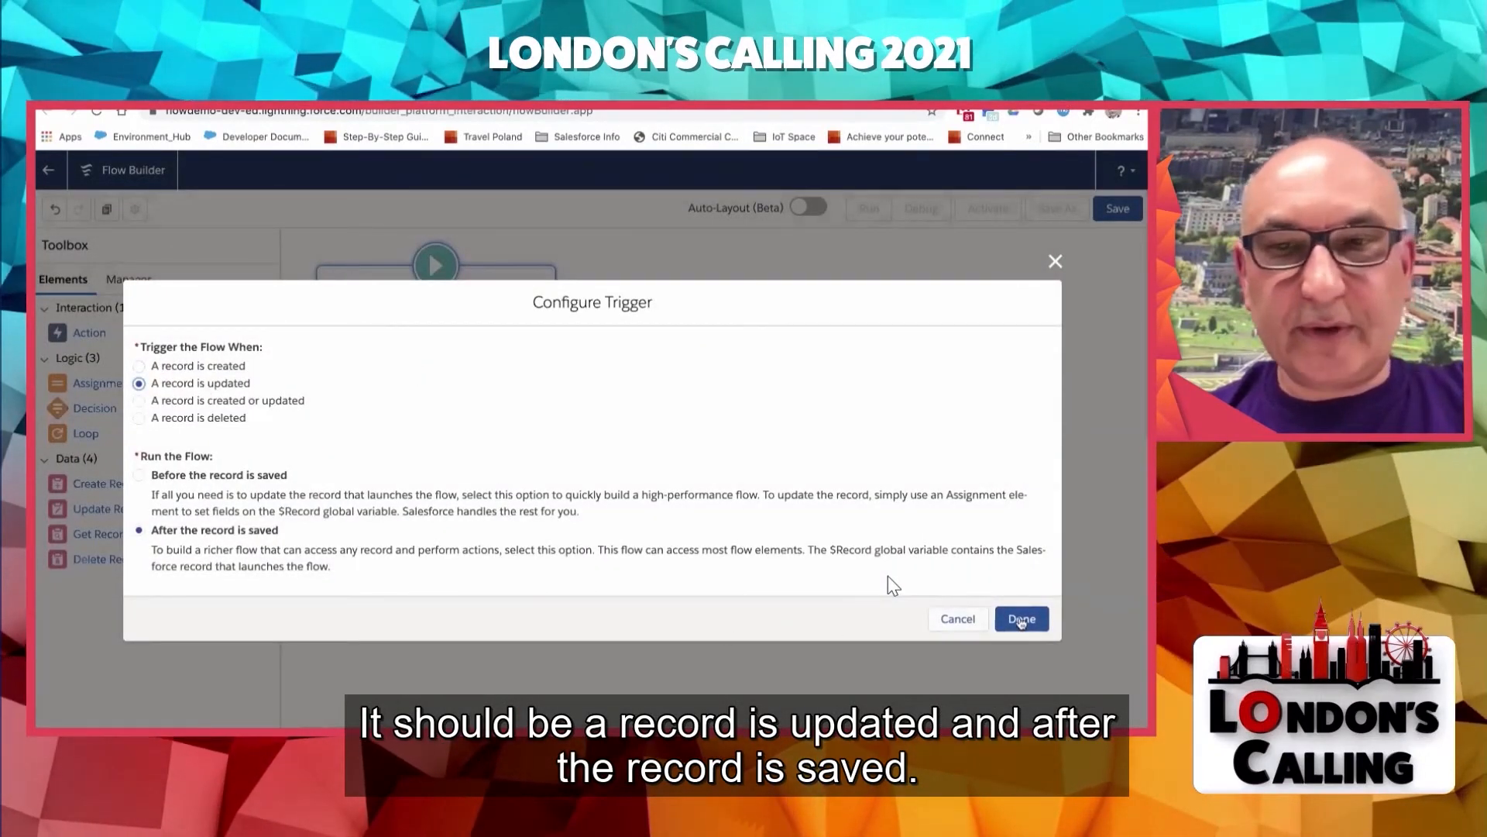
click(1037, 620)
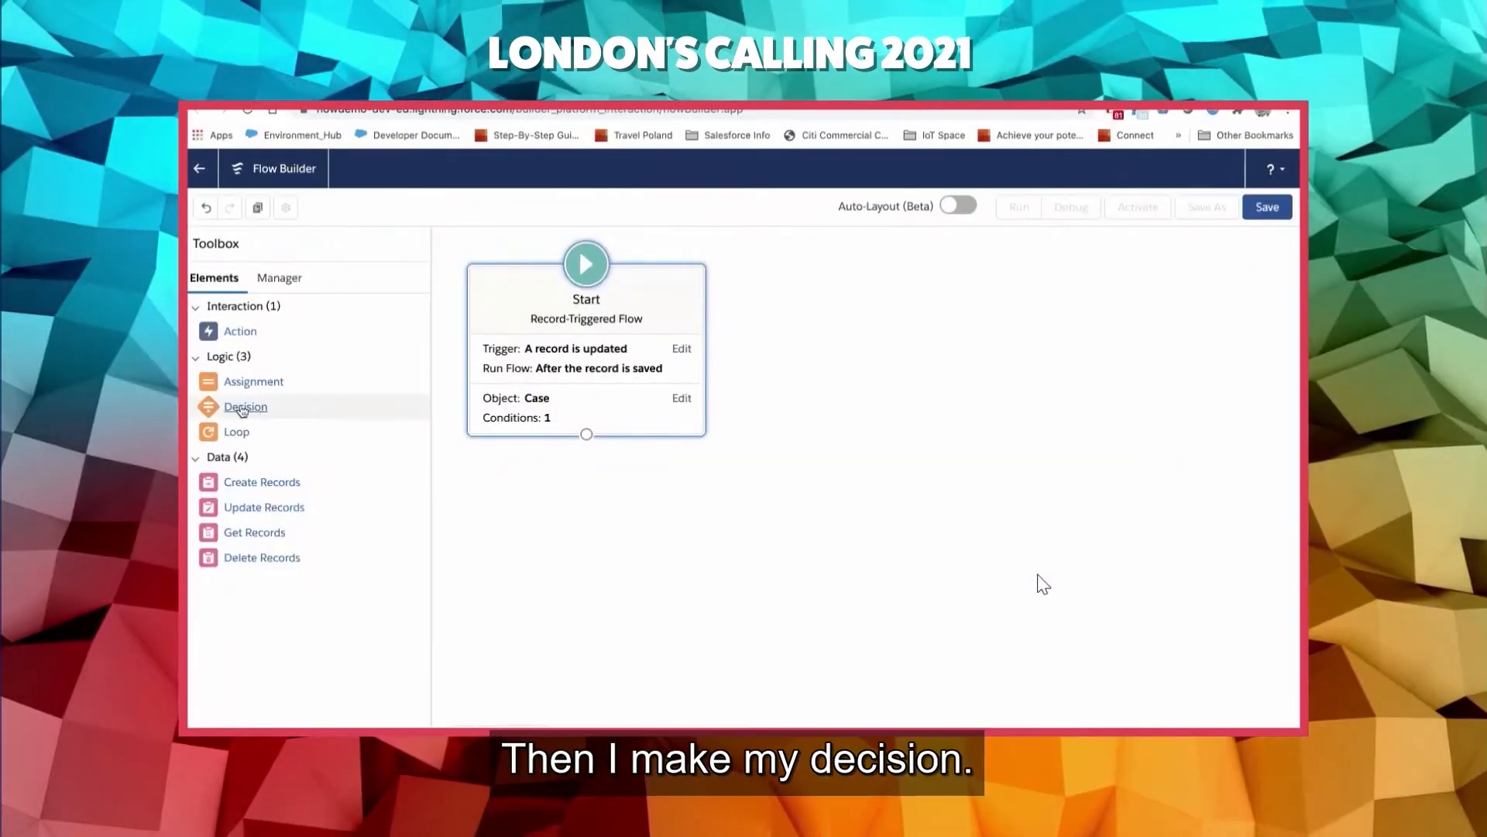
- Add a Decision element beside the Start element and label it Verification Status to Pending
drag(95, 408, 678, 385)
drag(826, 382, 829, 385)
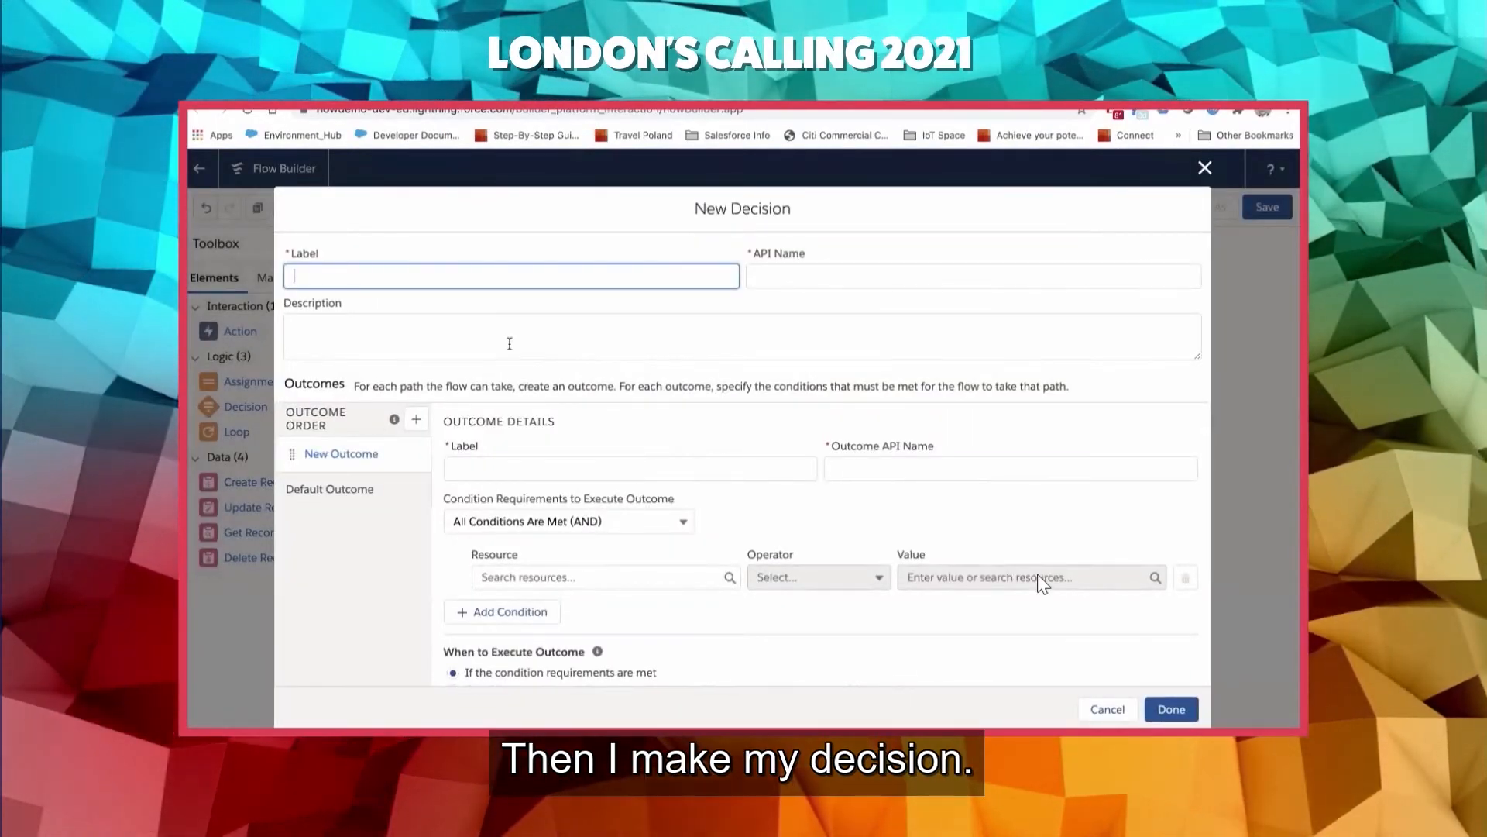
text(SVer)
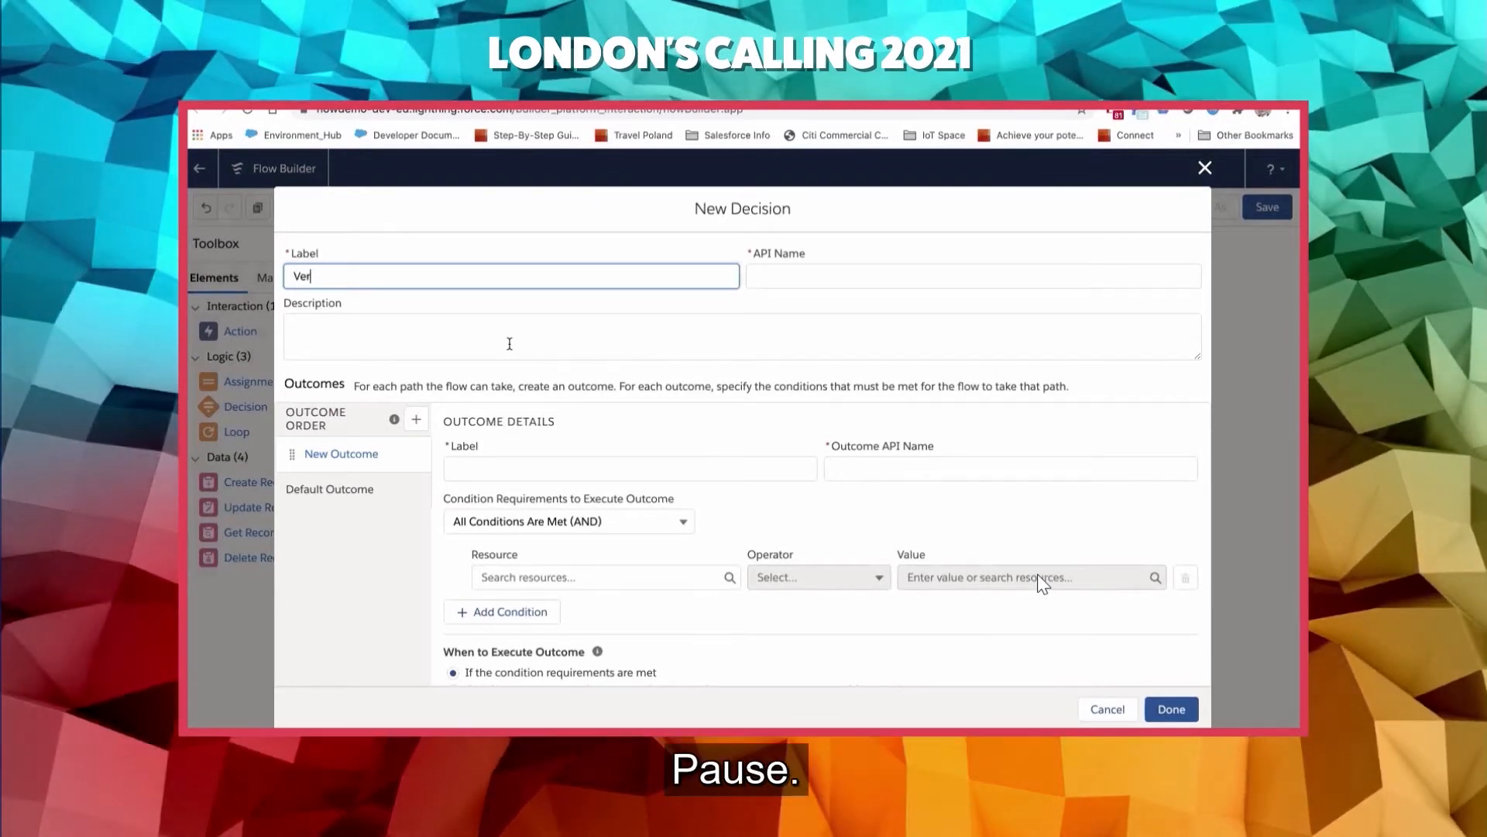
text(ification St)
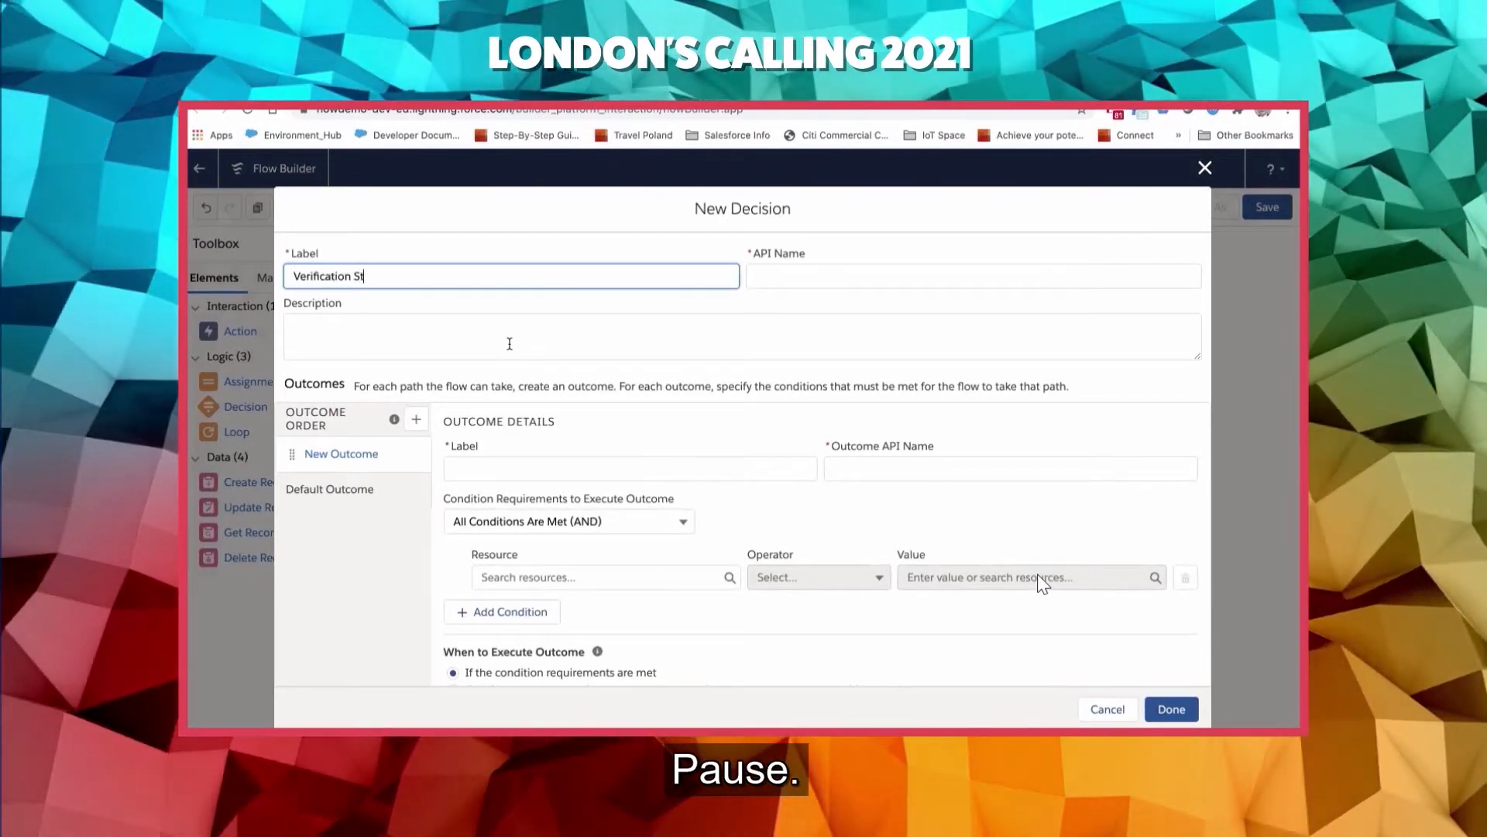
text(atus tp)
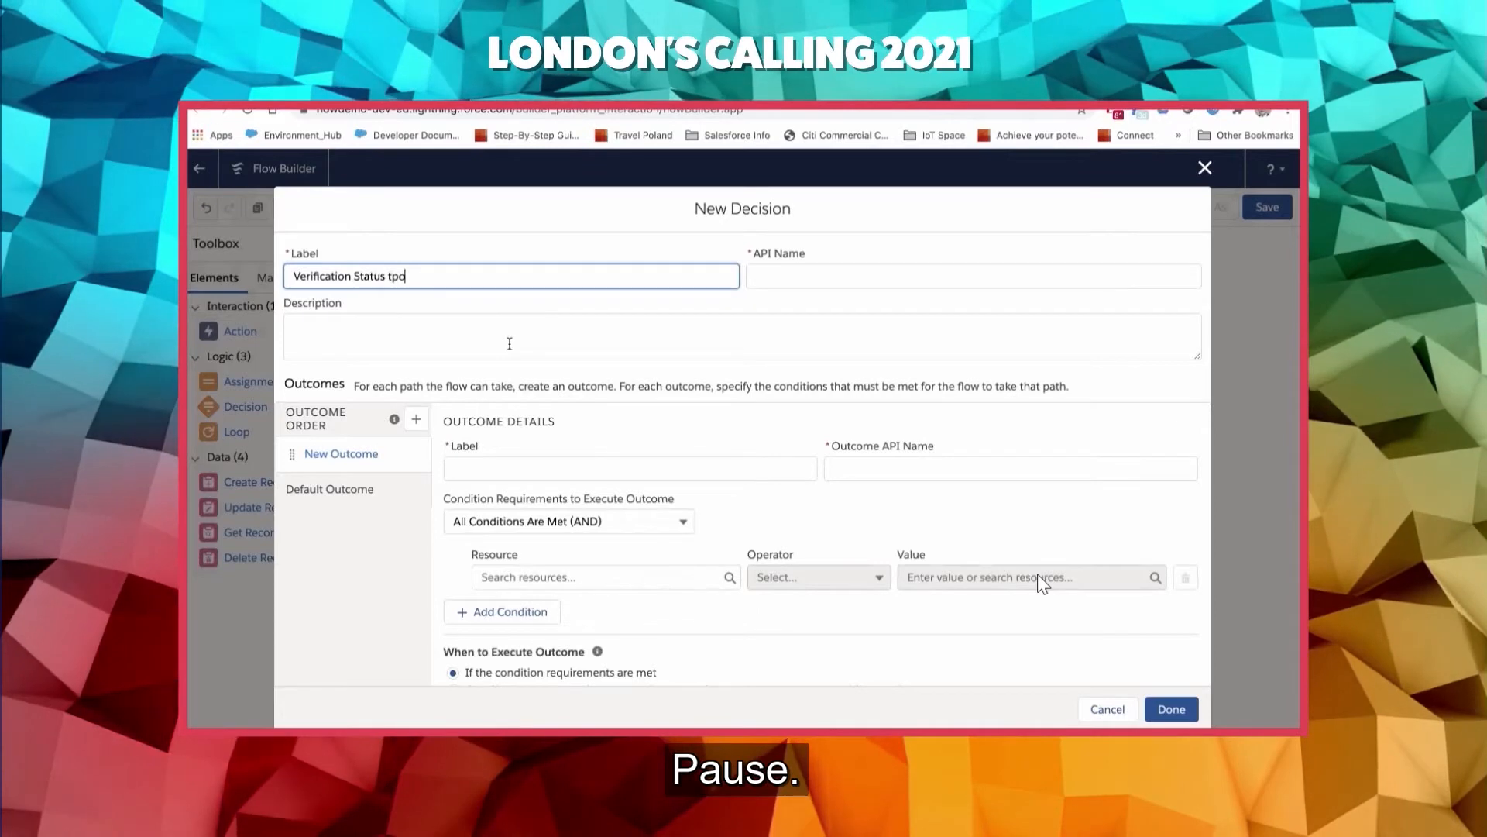
text(o)
key(BackSpace)
key(BackSpace)
text(o Pendin)
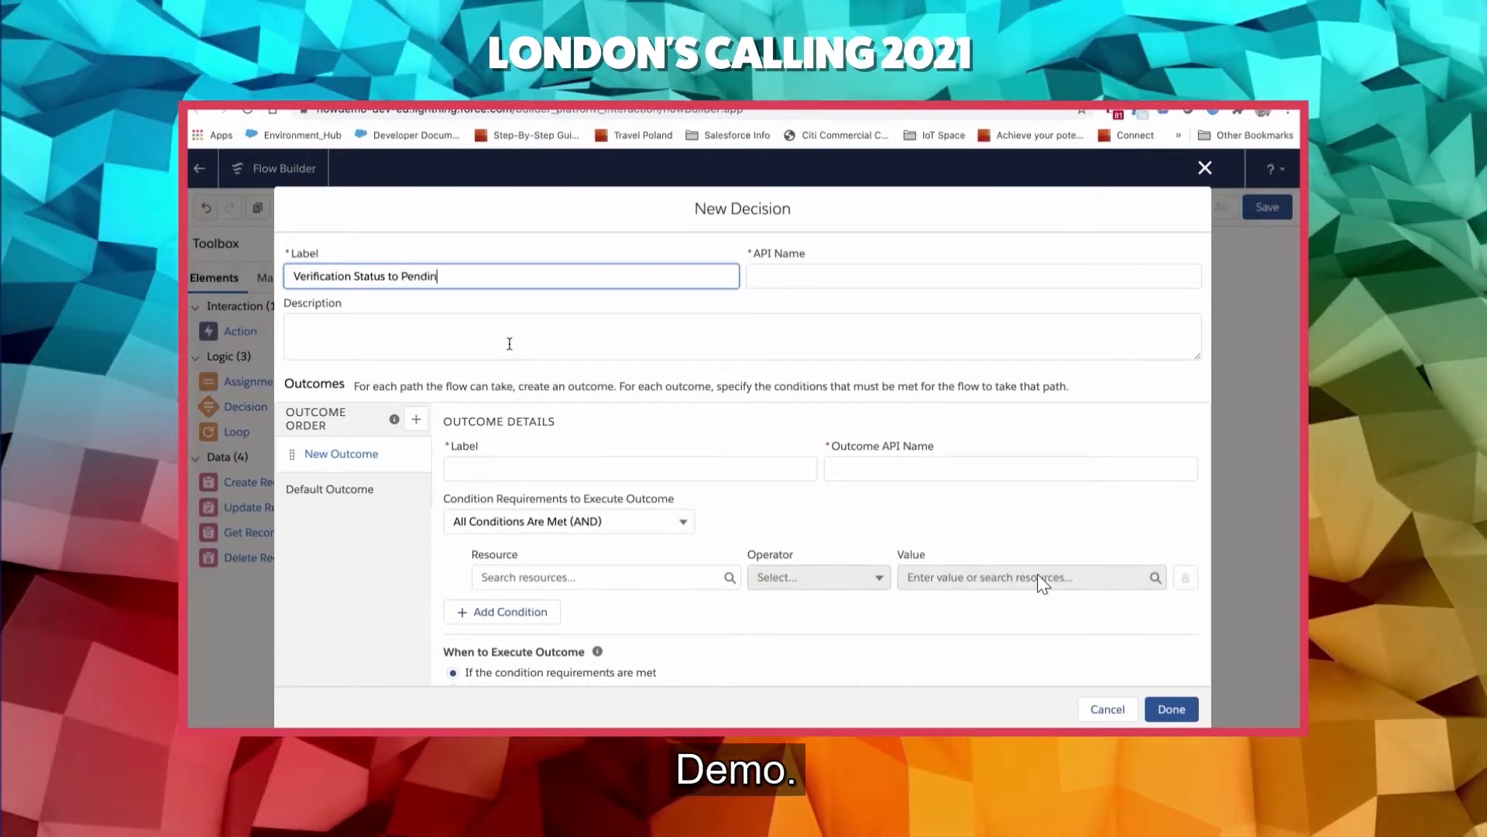
text(g)
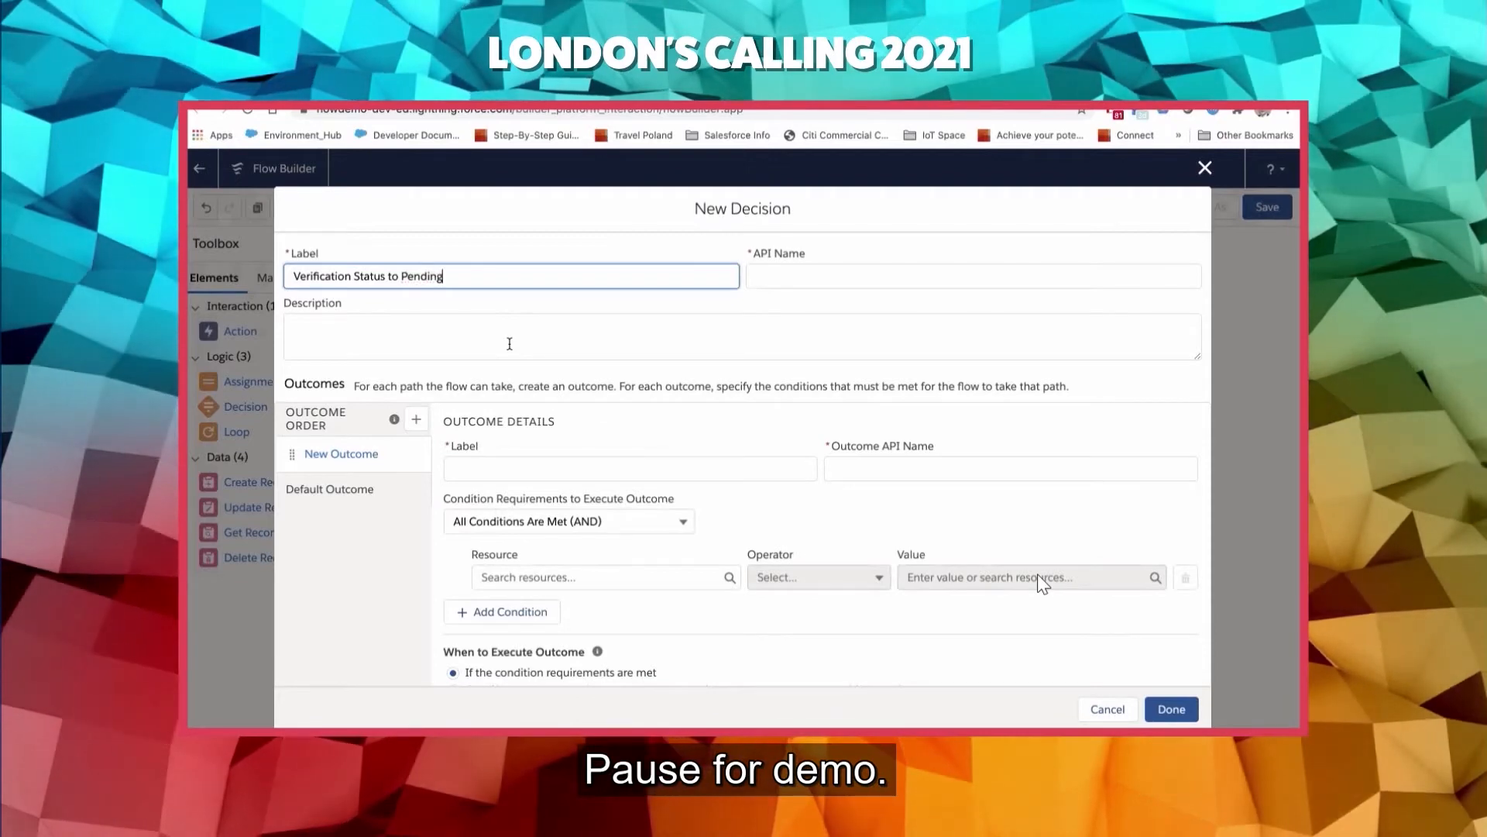
key(Tab)
- Label the decision's new outcome Verification to pending
scroll(507, 371, down, 1)
click(502, 429)
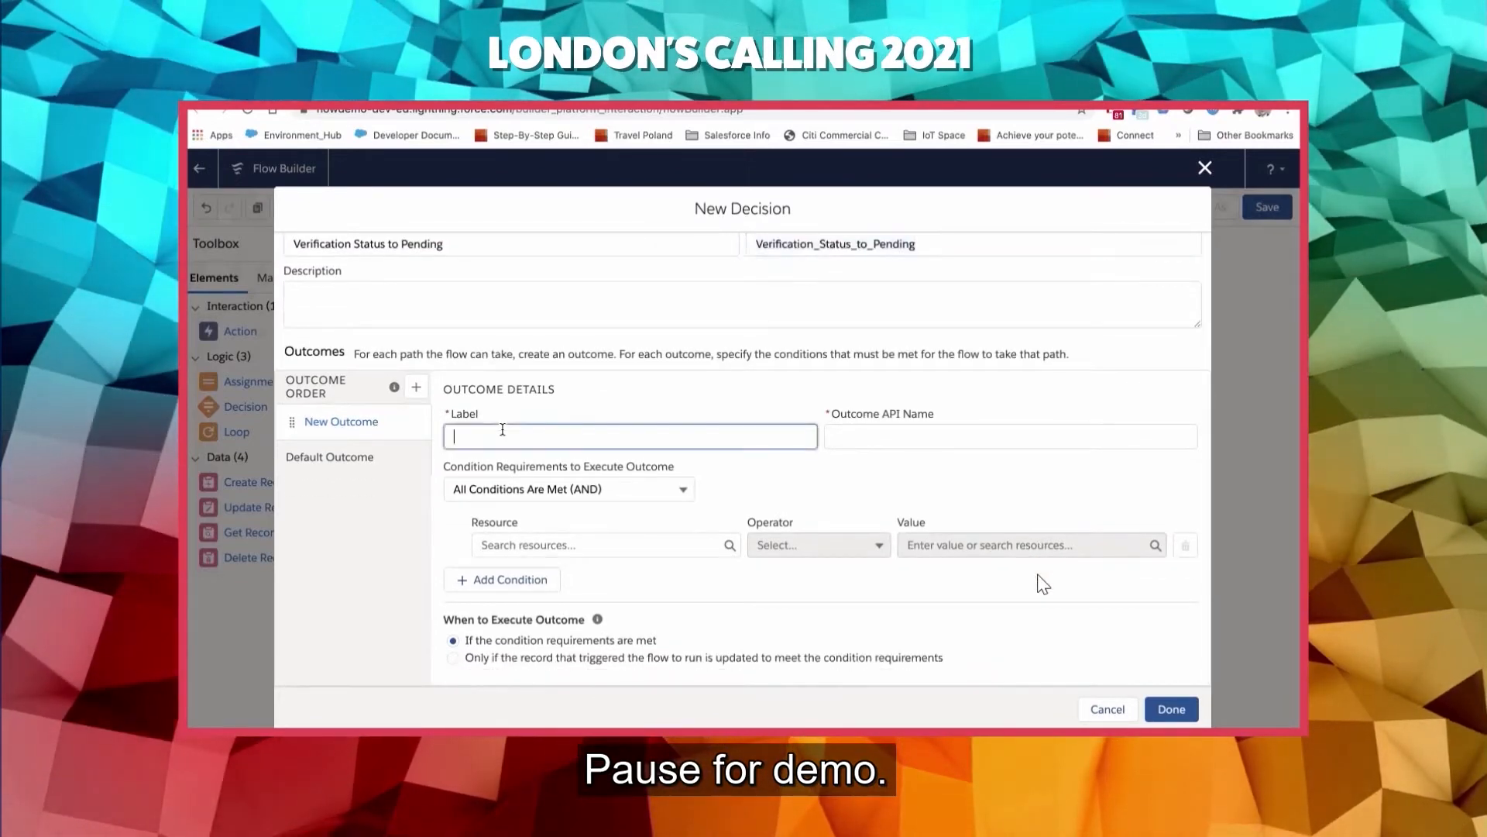
text(Verific)
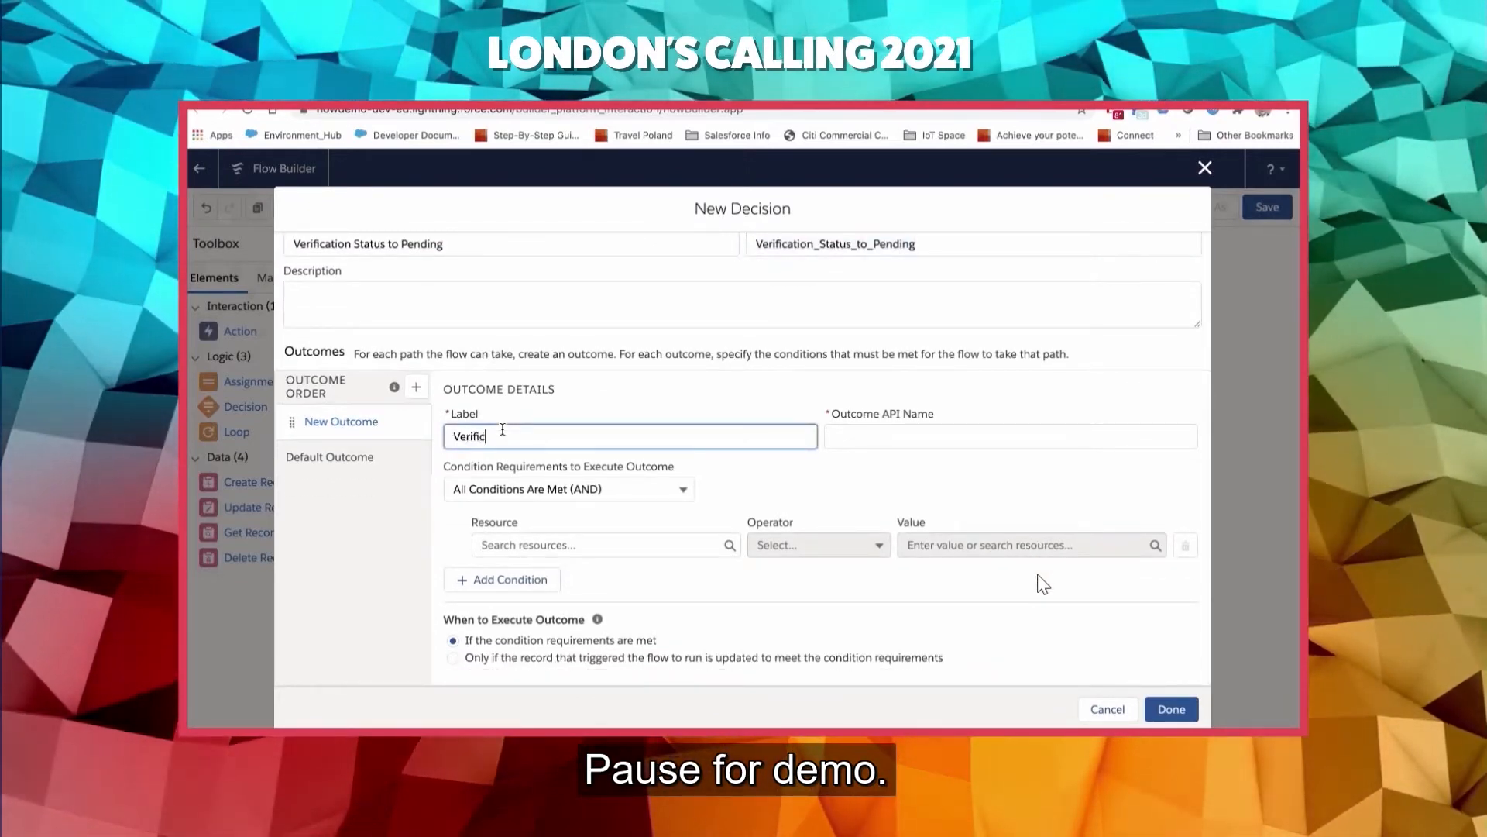
text(ation to)
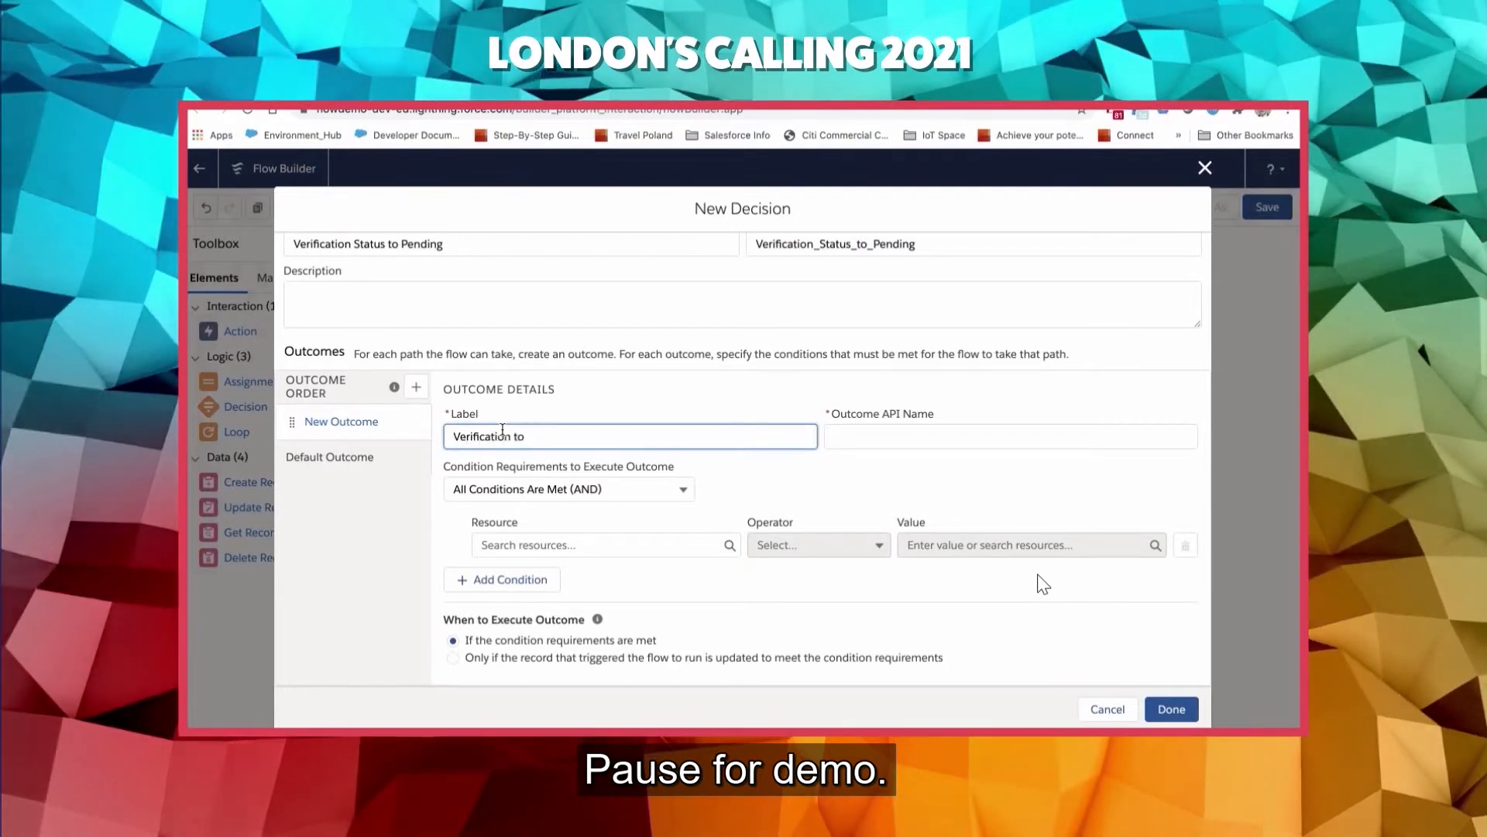
text( pending)
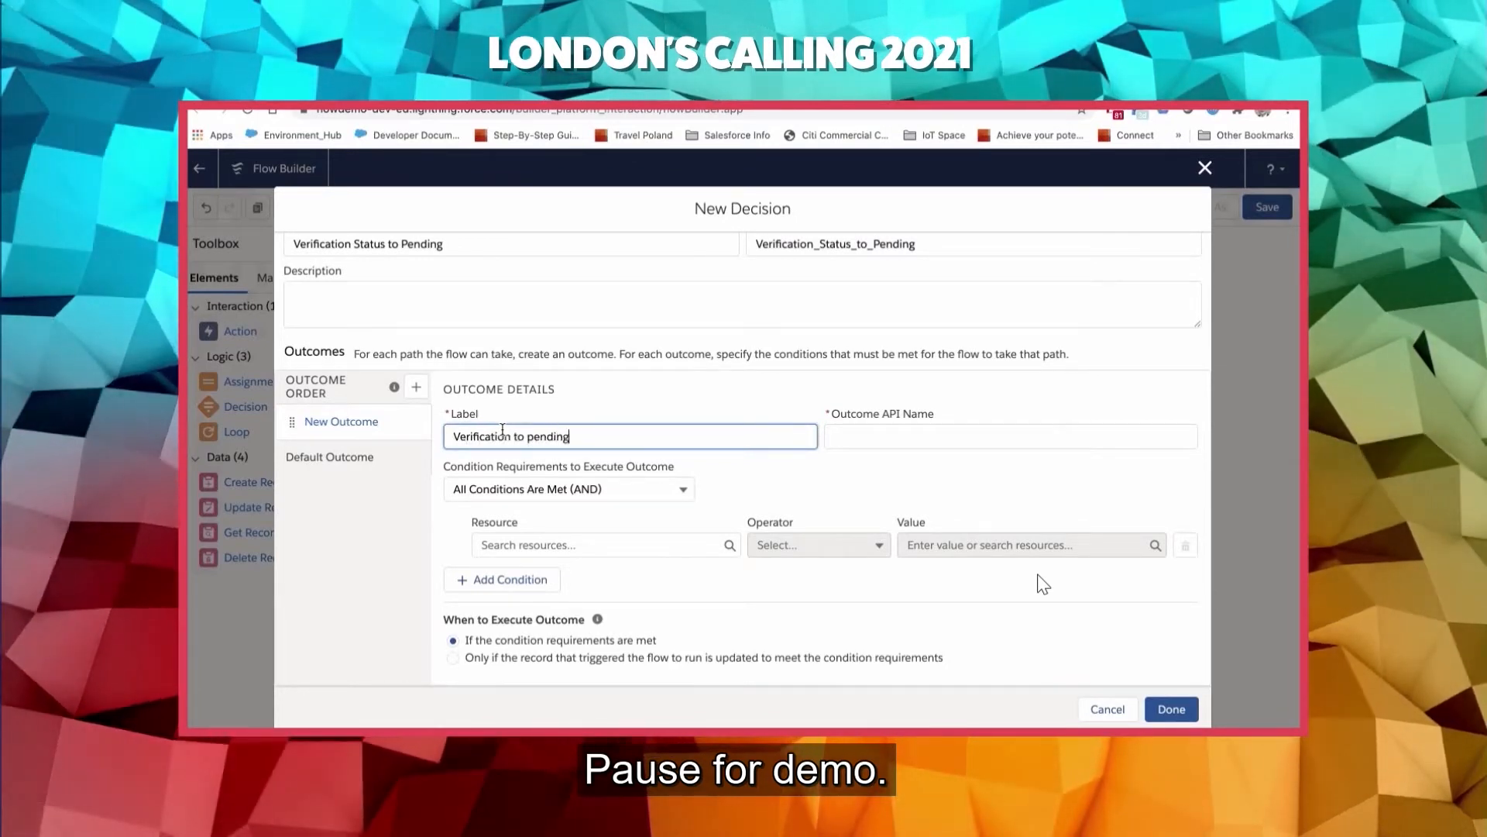
key(Tab)
- Set the outcome's condition to require $Record > Account Verification Status to equal Pending
click(531, 545)
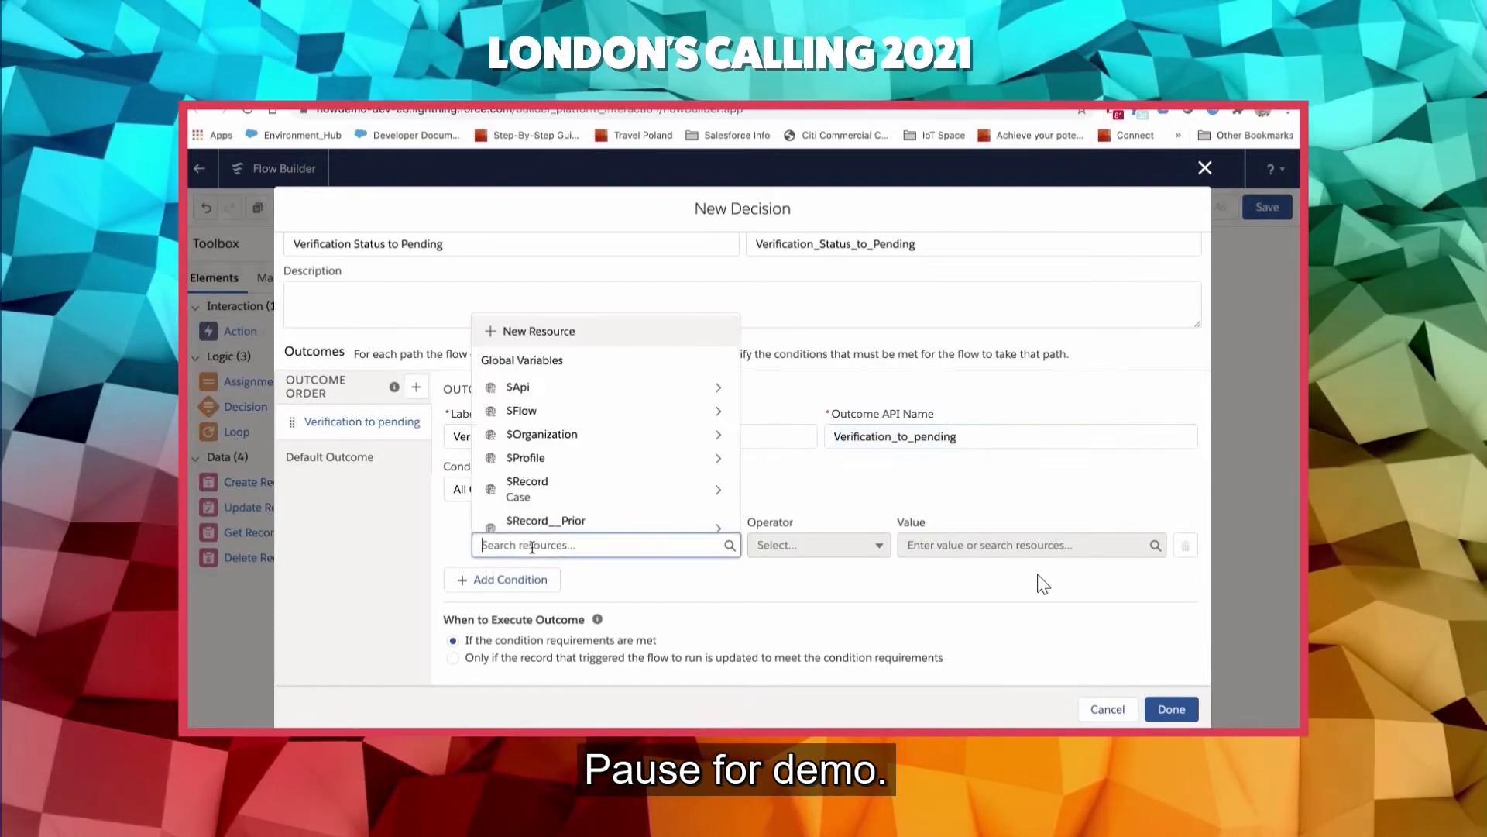
text(record)
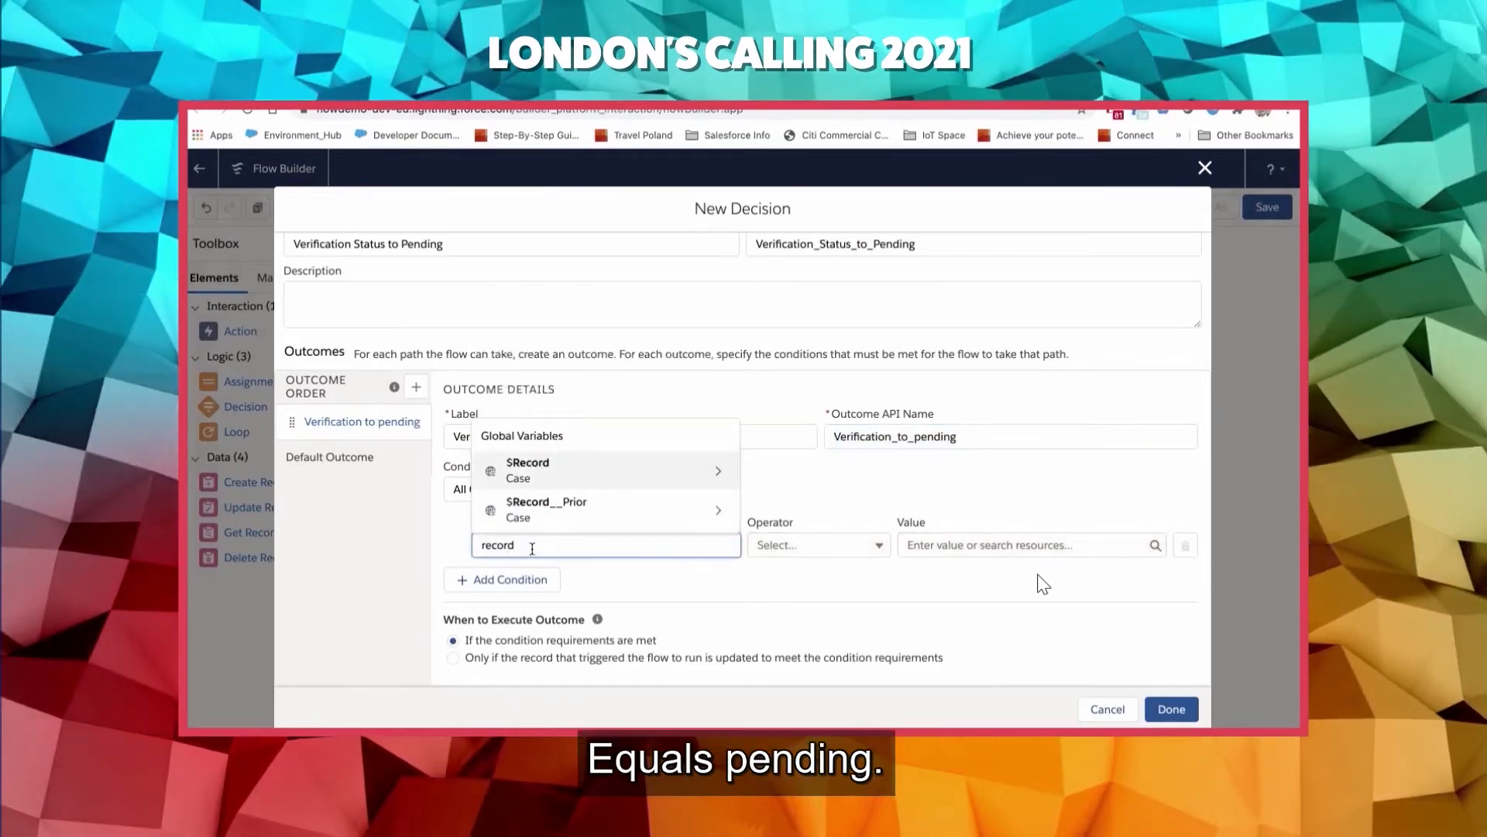
click(592, 470)
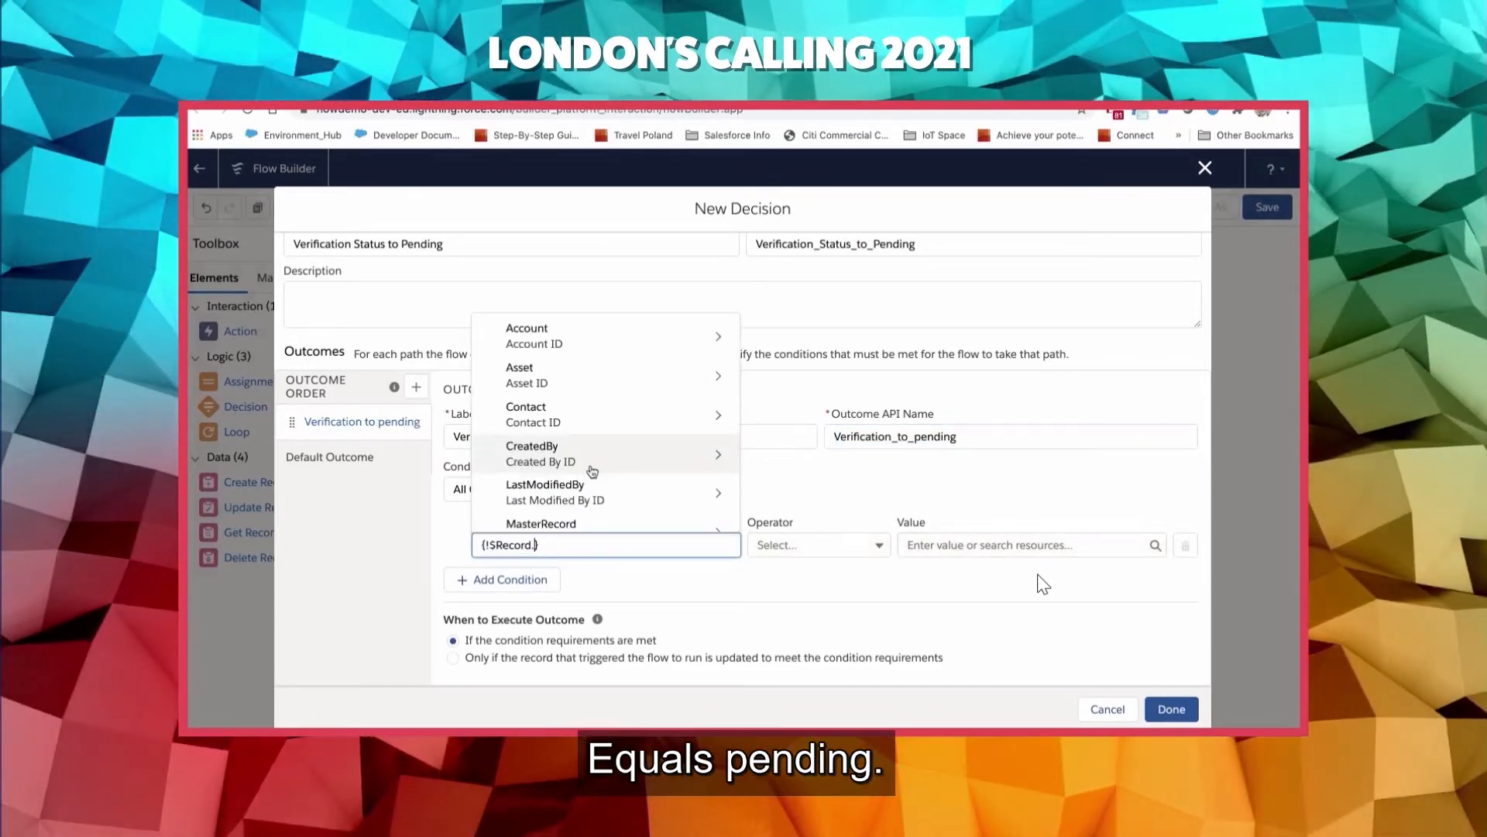
text(verif)
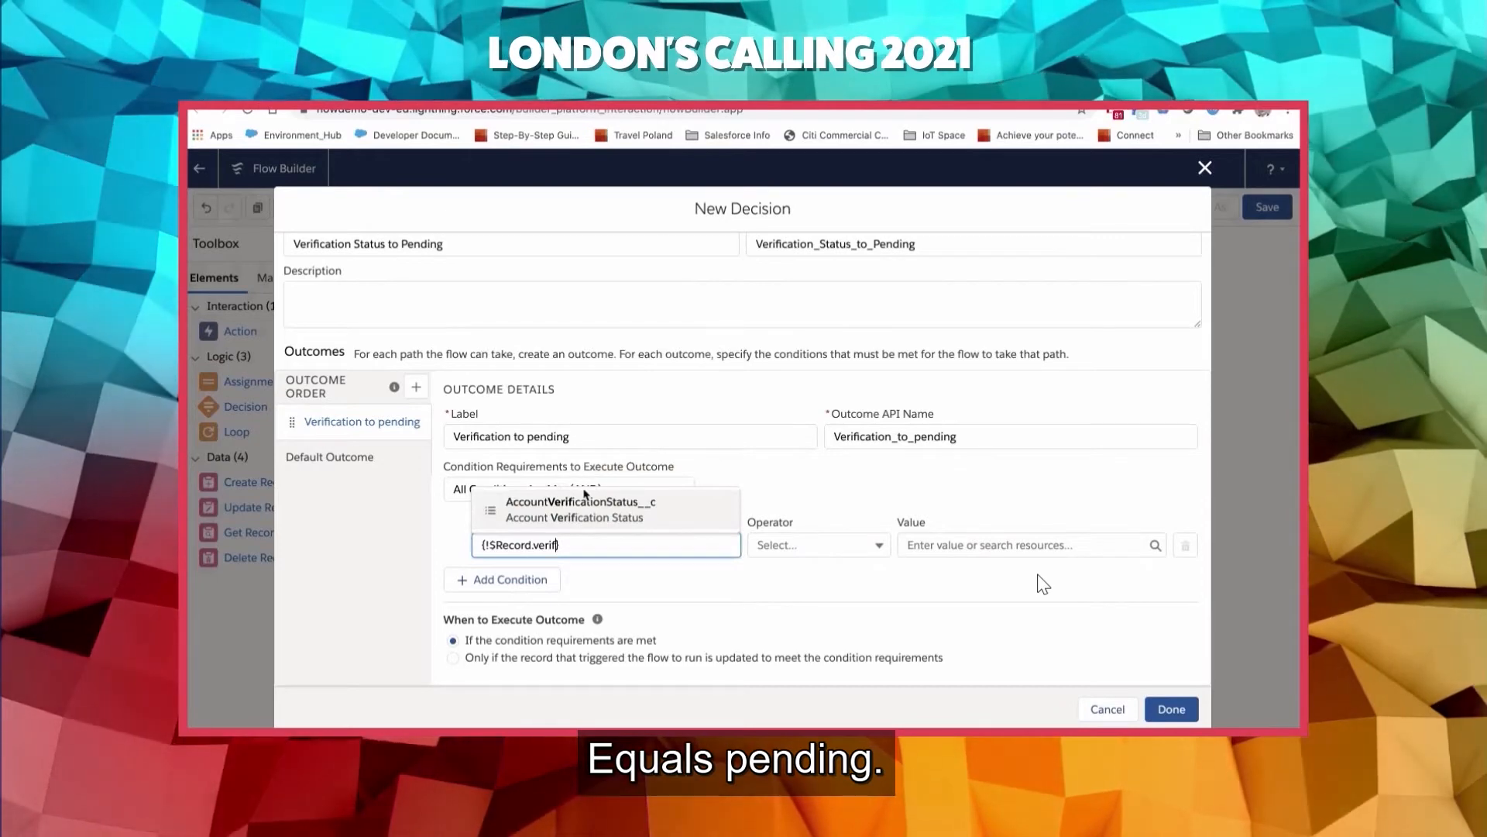
click(585, 503)
click(939, 544)
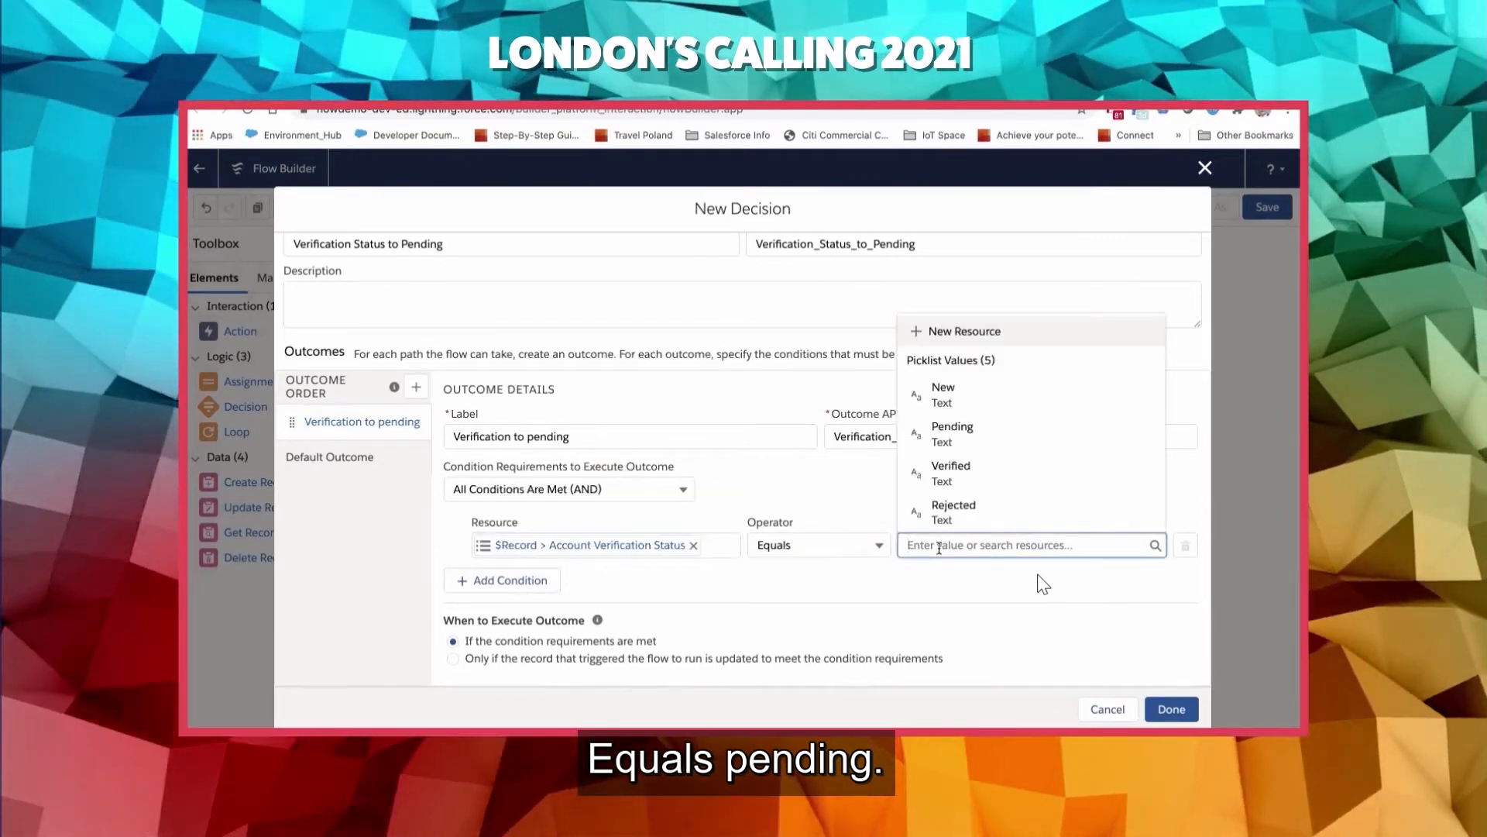
text(pen)
click(982, 517)
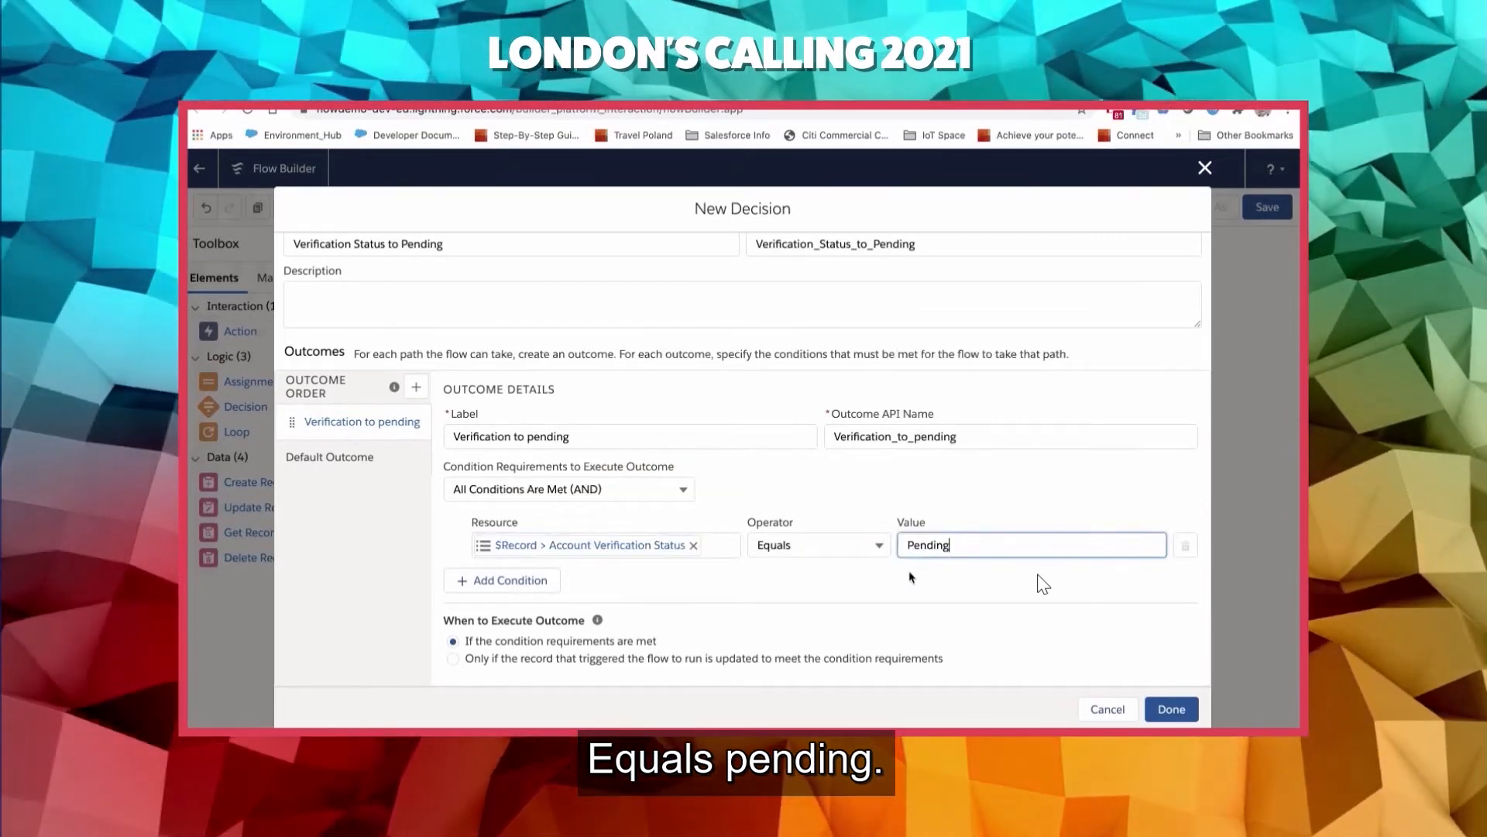
- Execute the outcome only if the triggering record is updated to meet the conditions, and connect Start to the finished decision
click(470, 658)
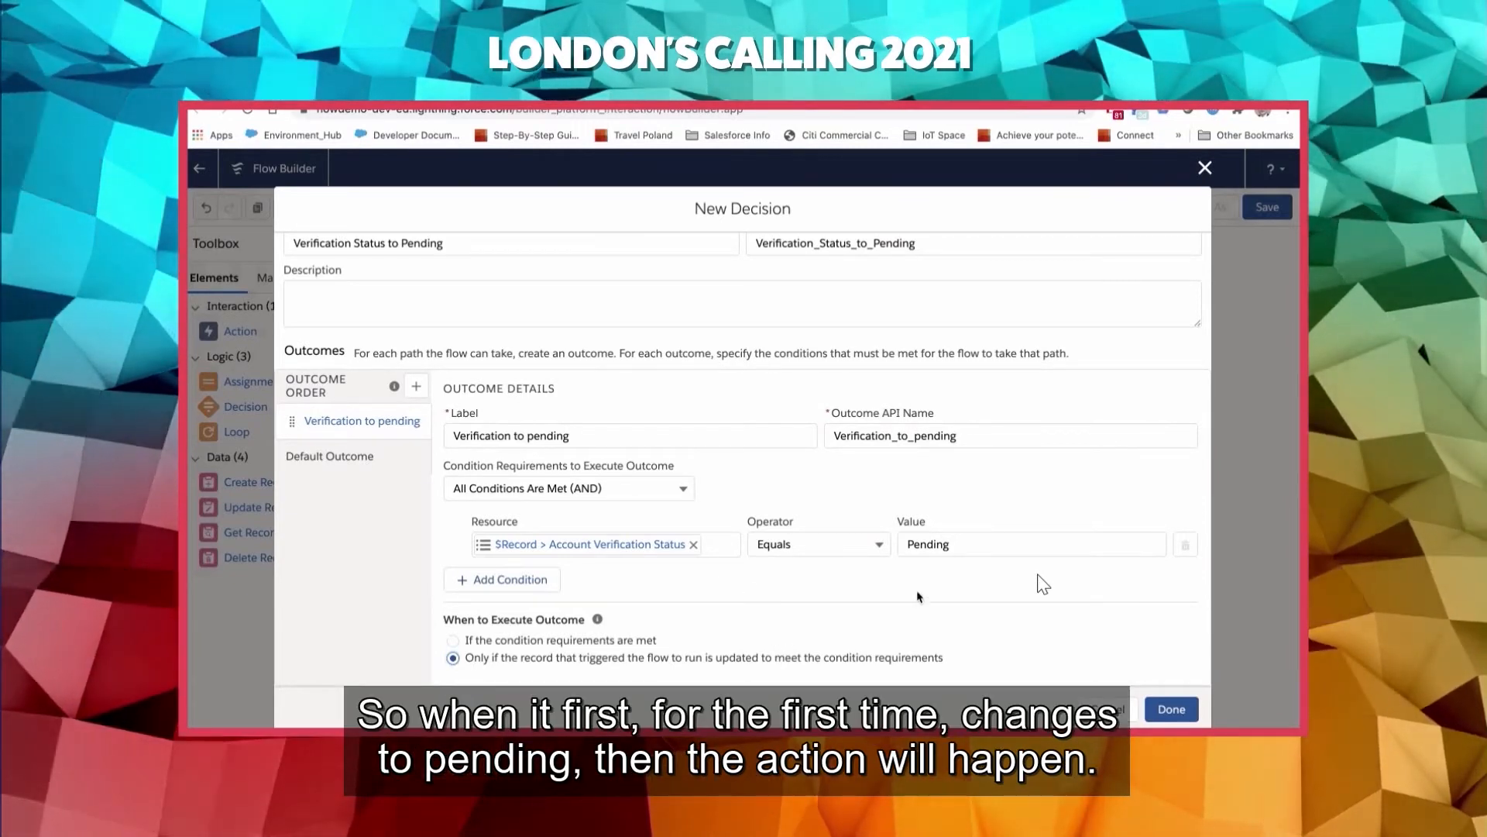
click(1187, 714)
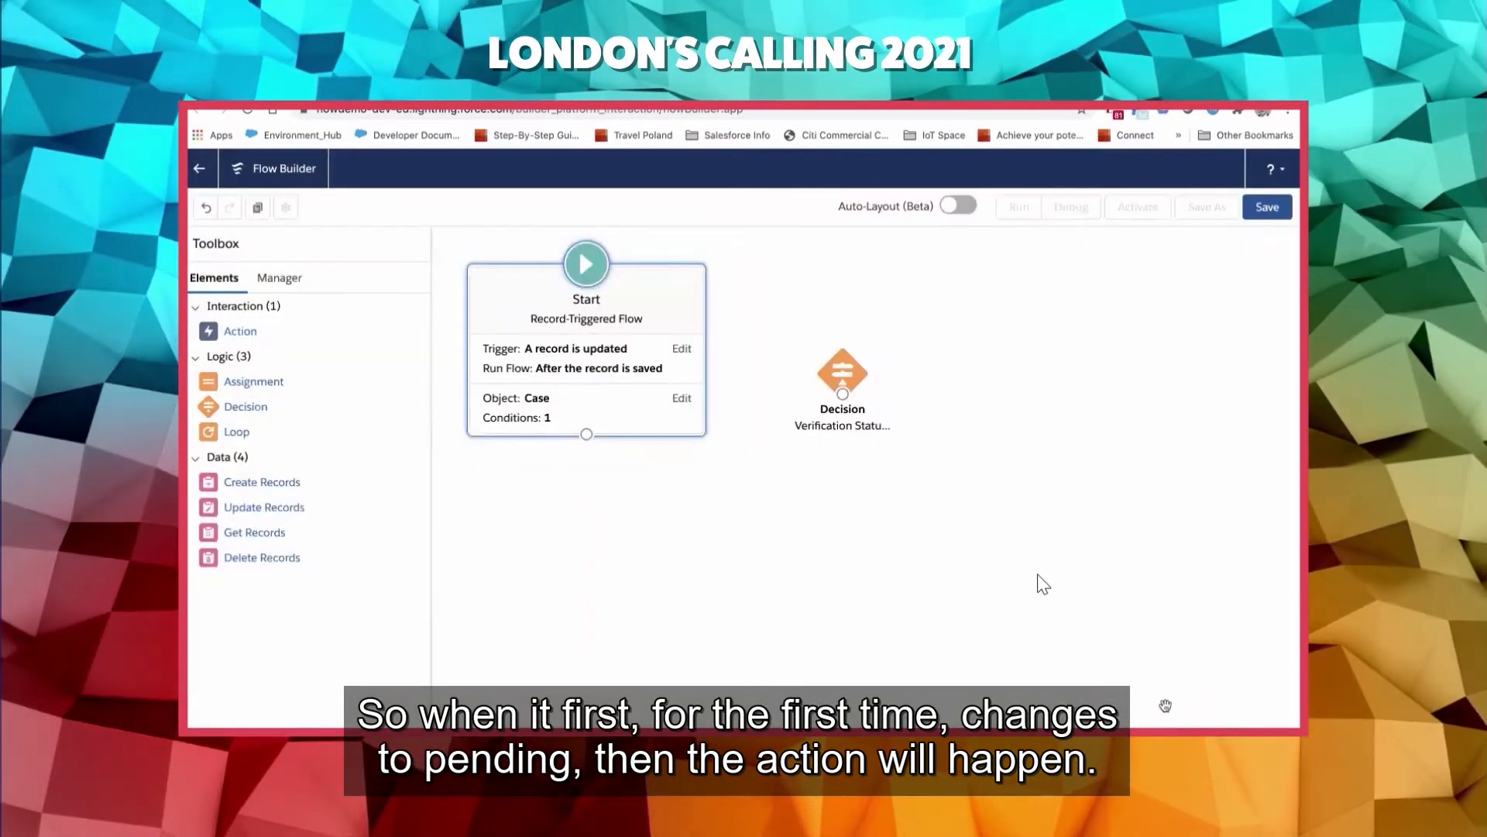
drag(586, 434, 898, 384)
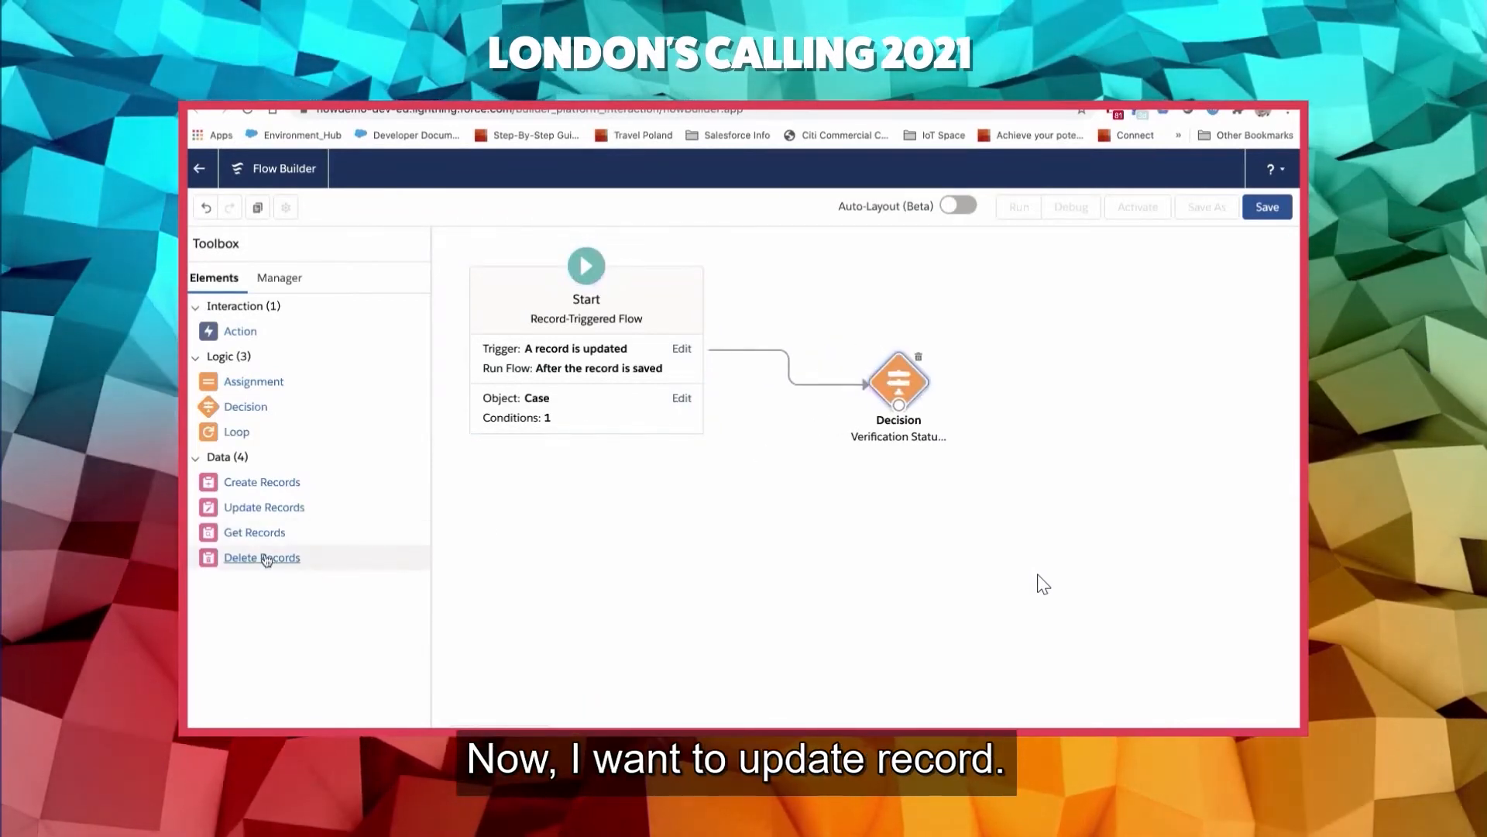
- Add an Update Records element below the decision and label it Update Verification Status
drag(289, 508, 773, 514)
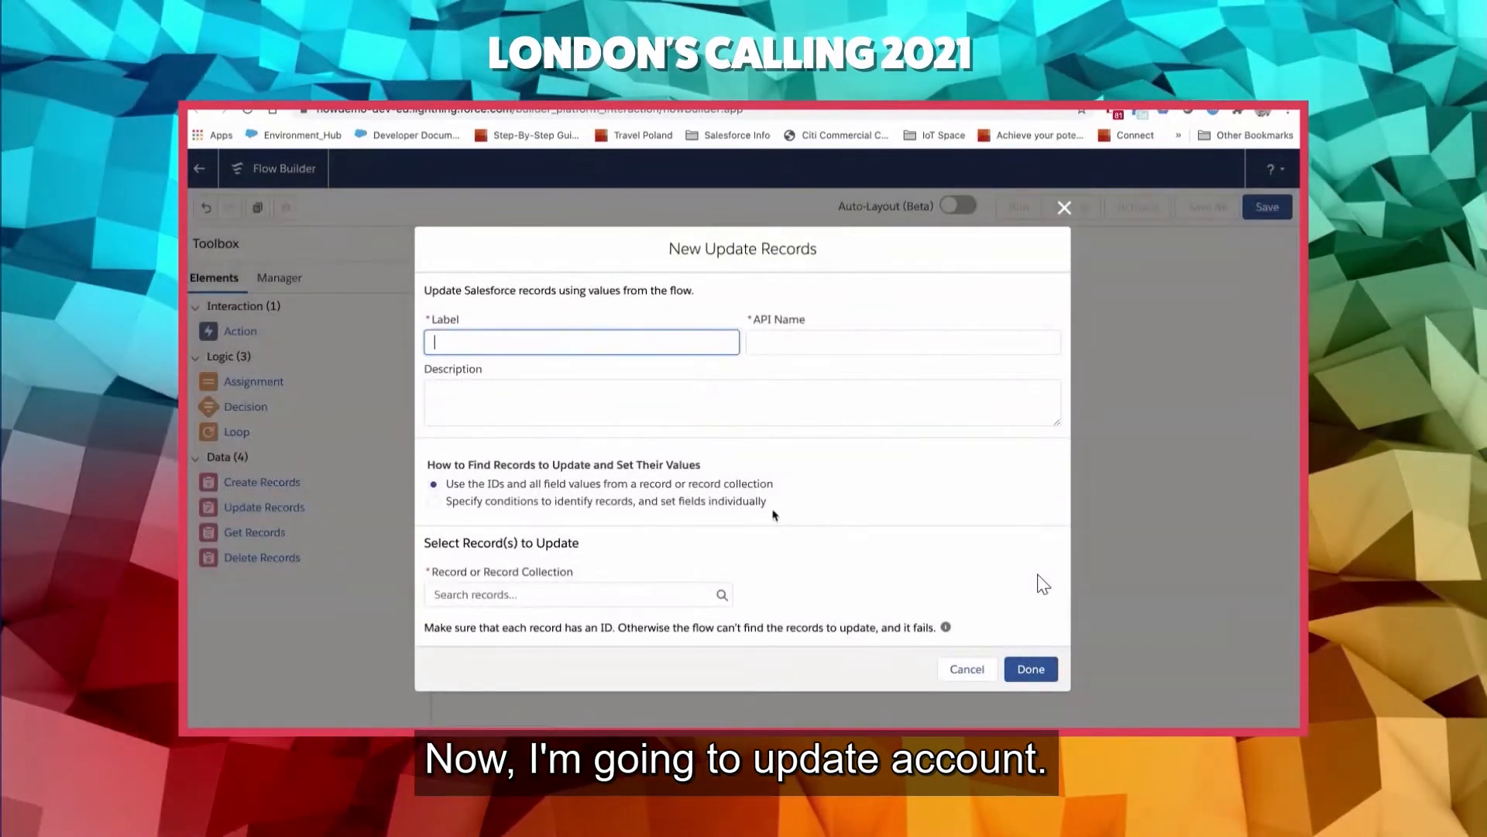
text(Update)
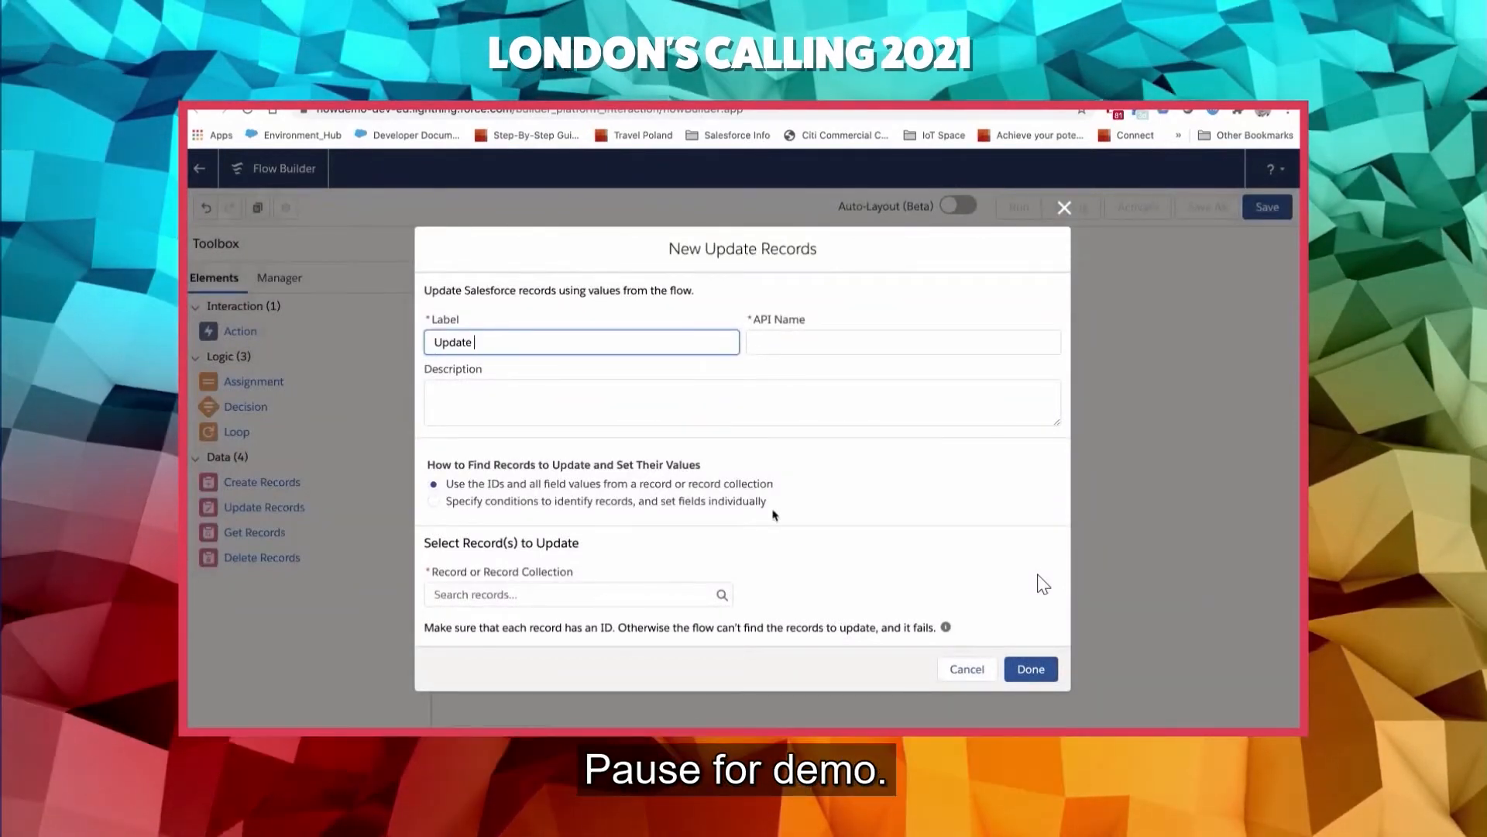
text( Verifica)
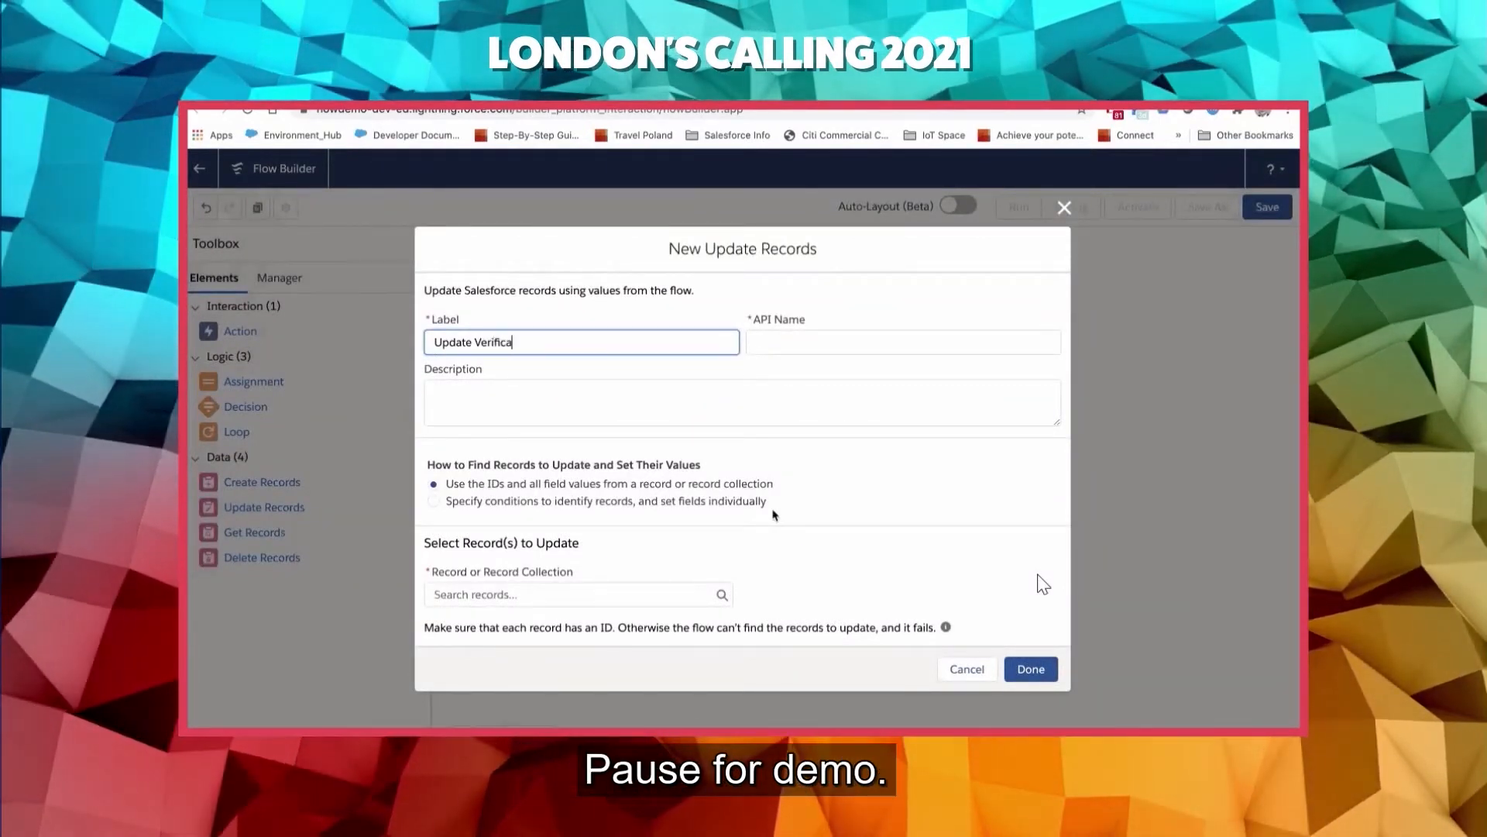
text(tion Status)
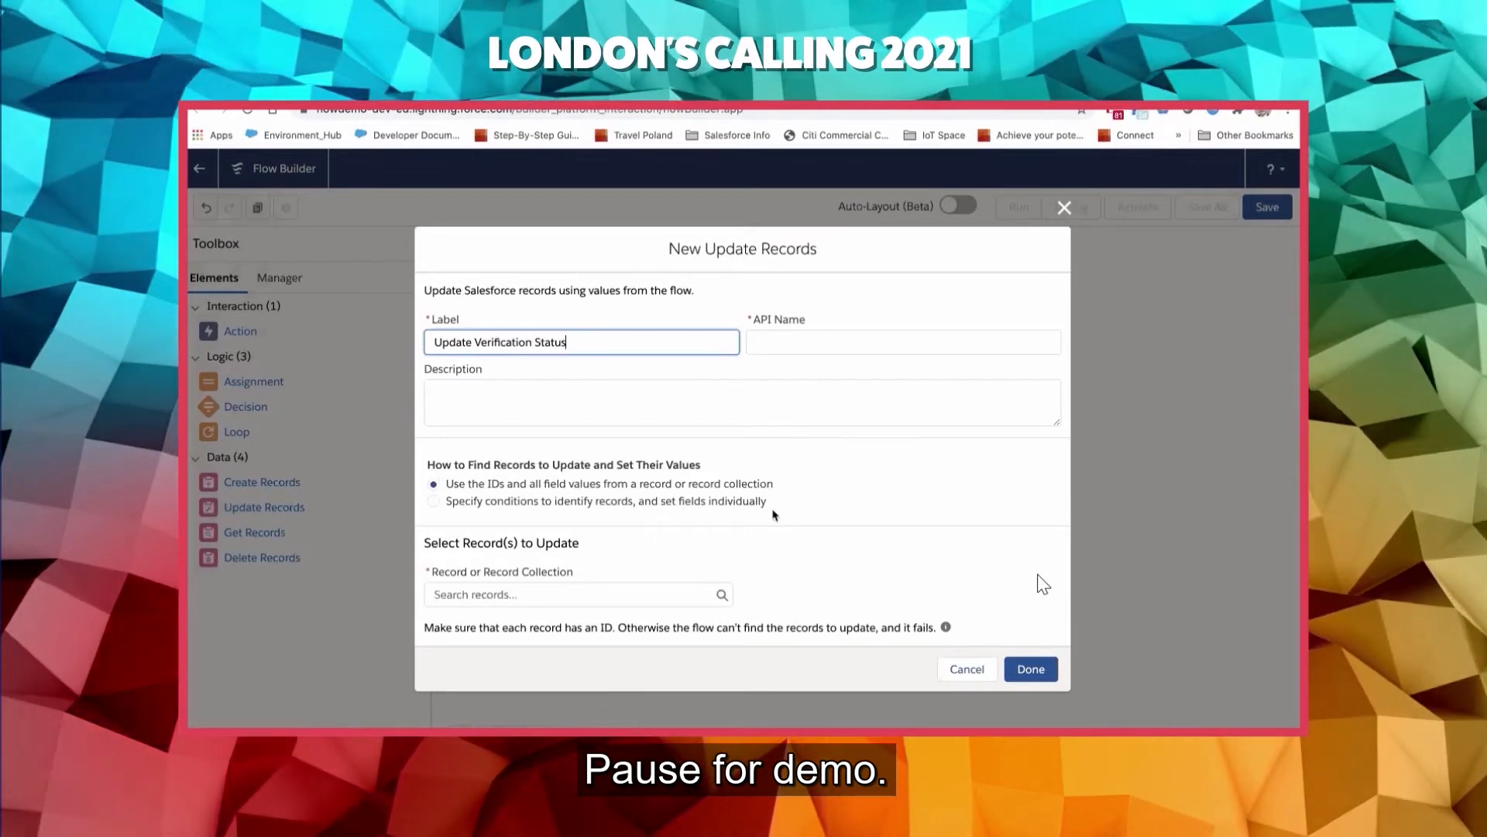
key(Tab)
click(482, 593)
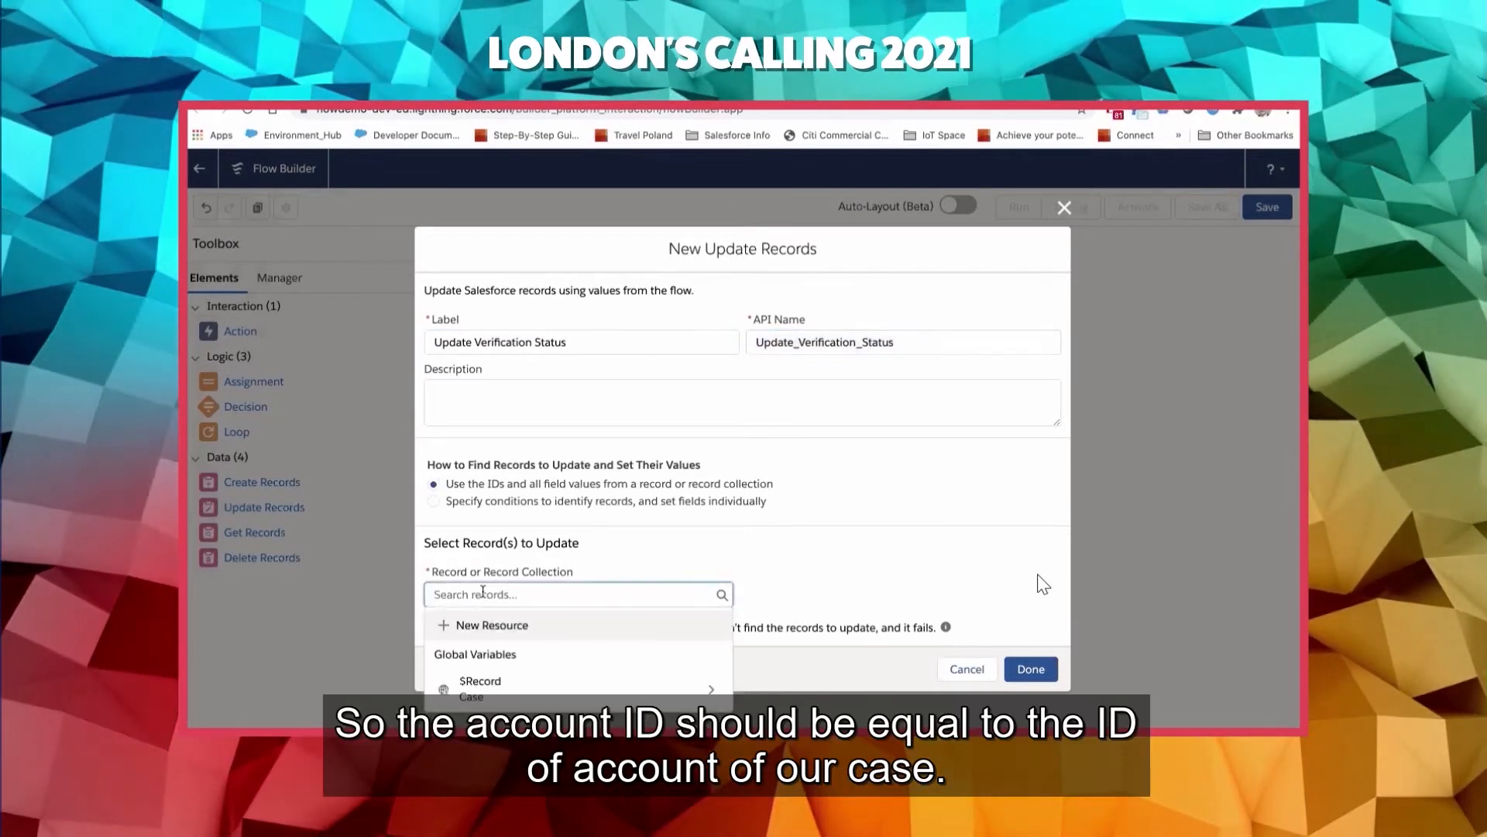
text(acc)
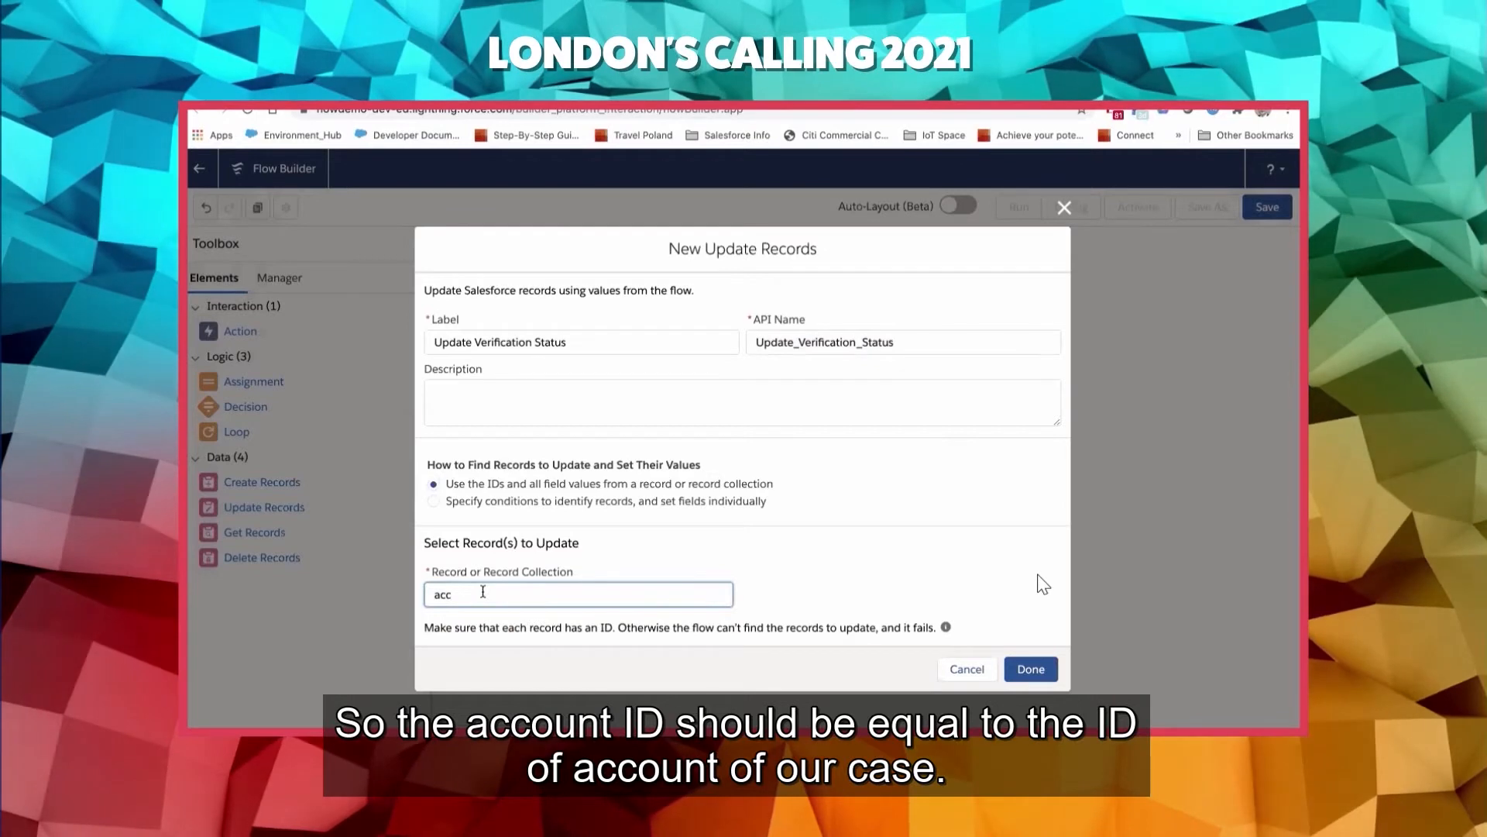
key(BackSpace)
key(BackSpace)
key(BackSpace)
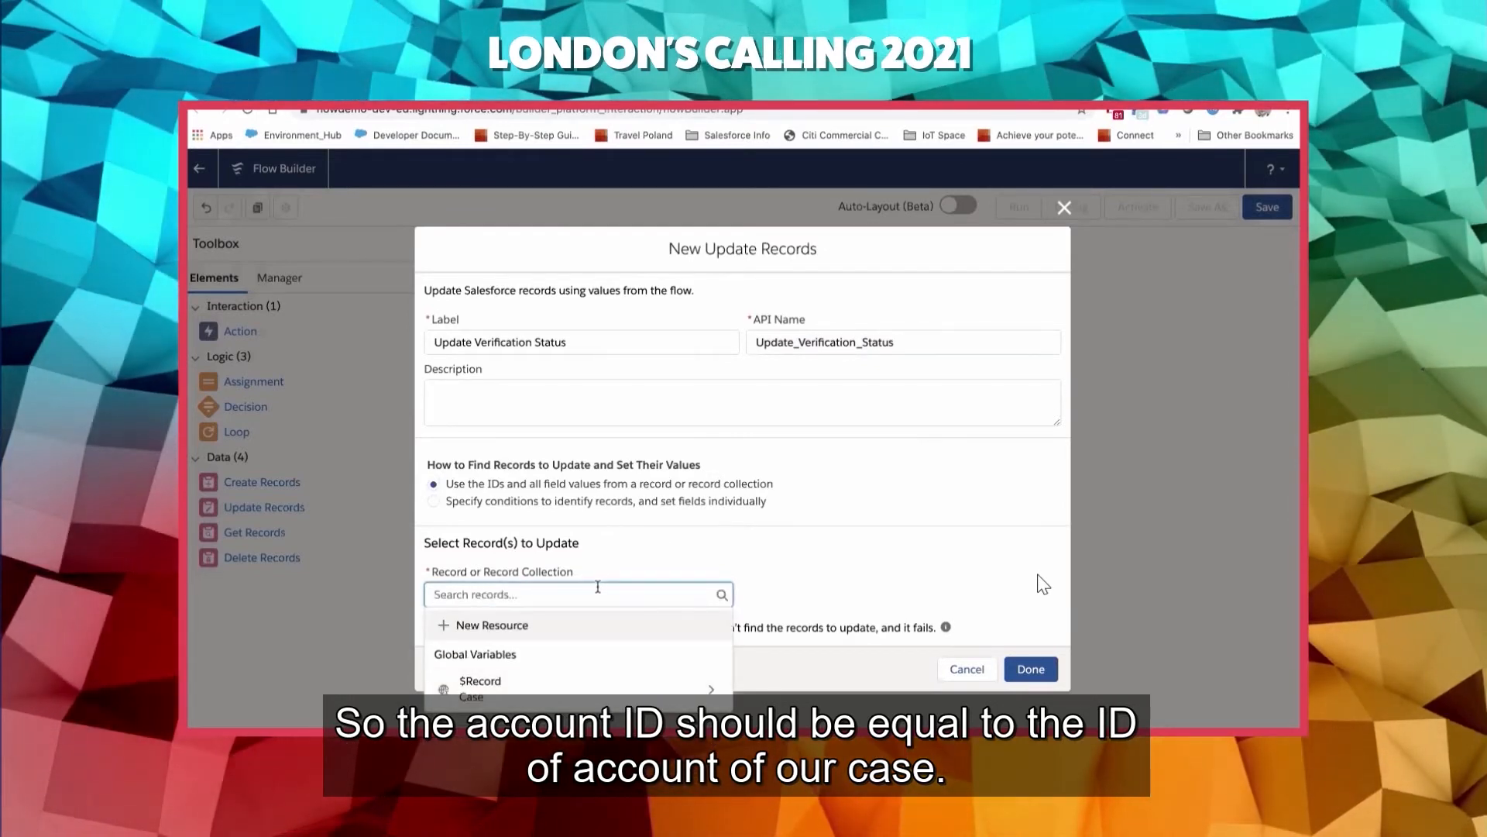
click(724, 545)
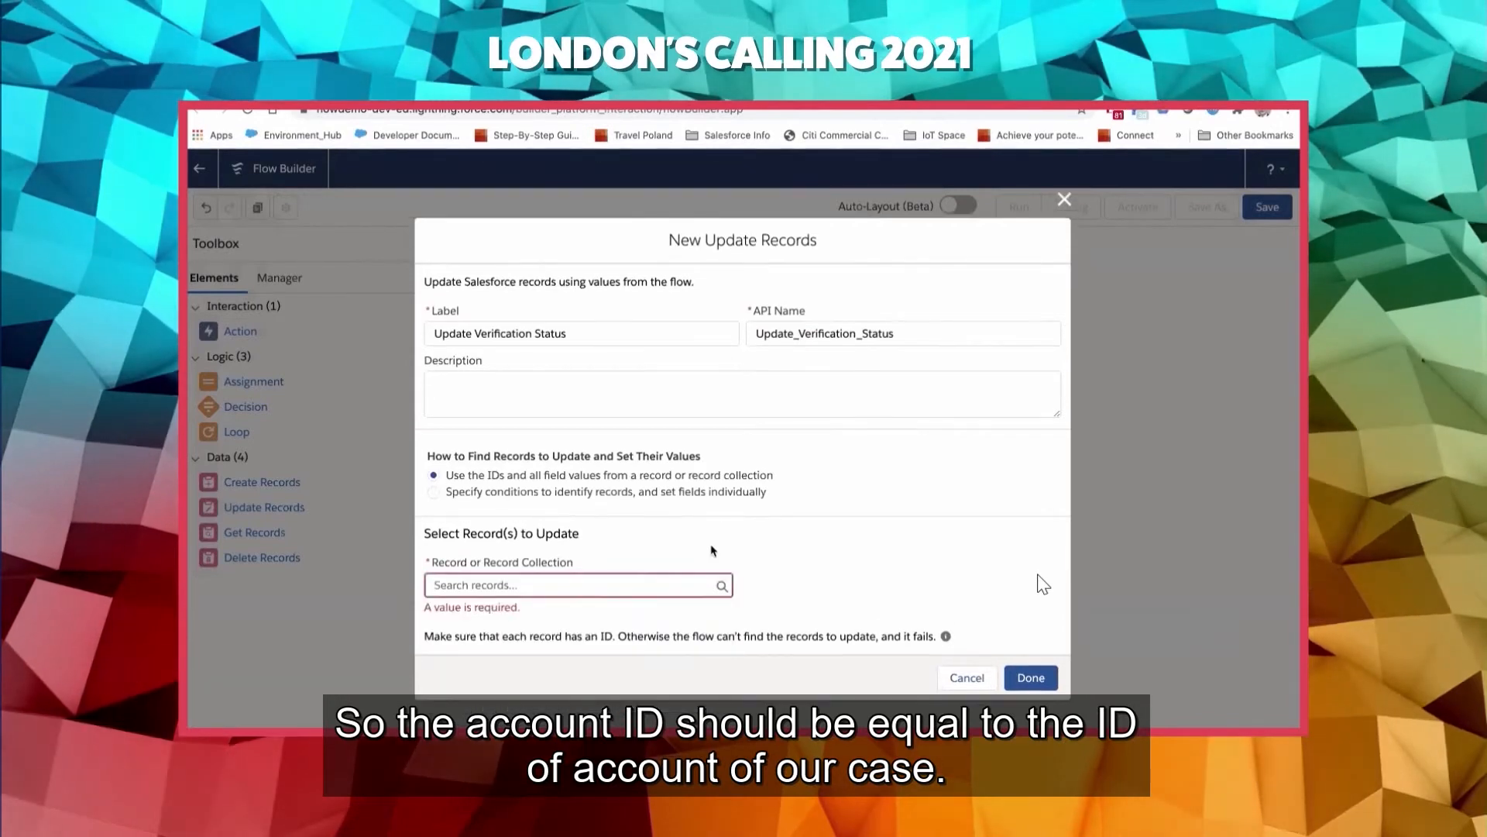
- Identify the records to update by specified conditions with individually set fields, and choose Account as the object
click(504, 495)
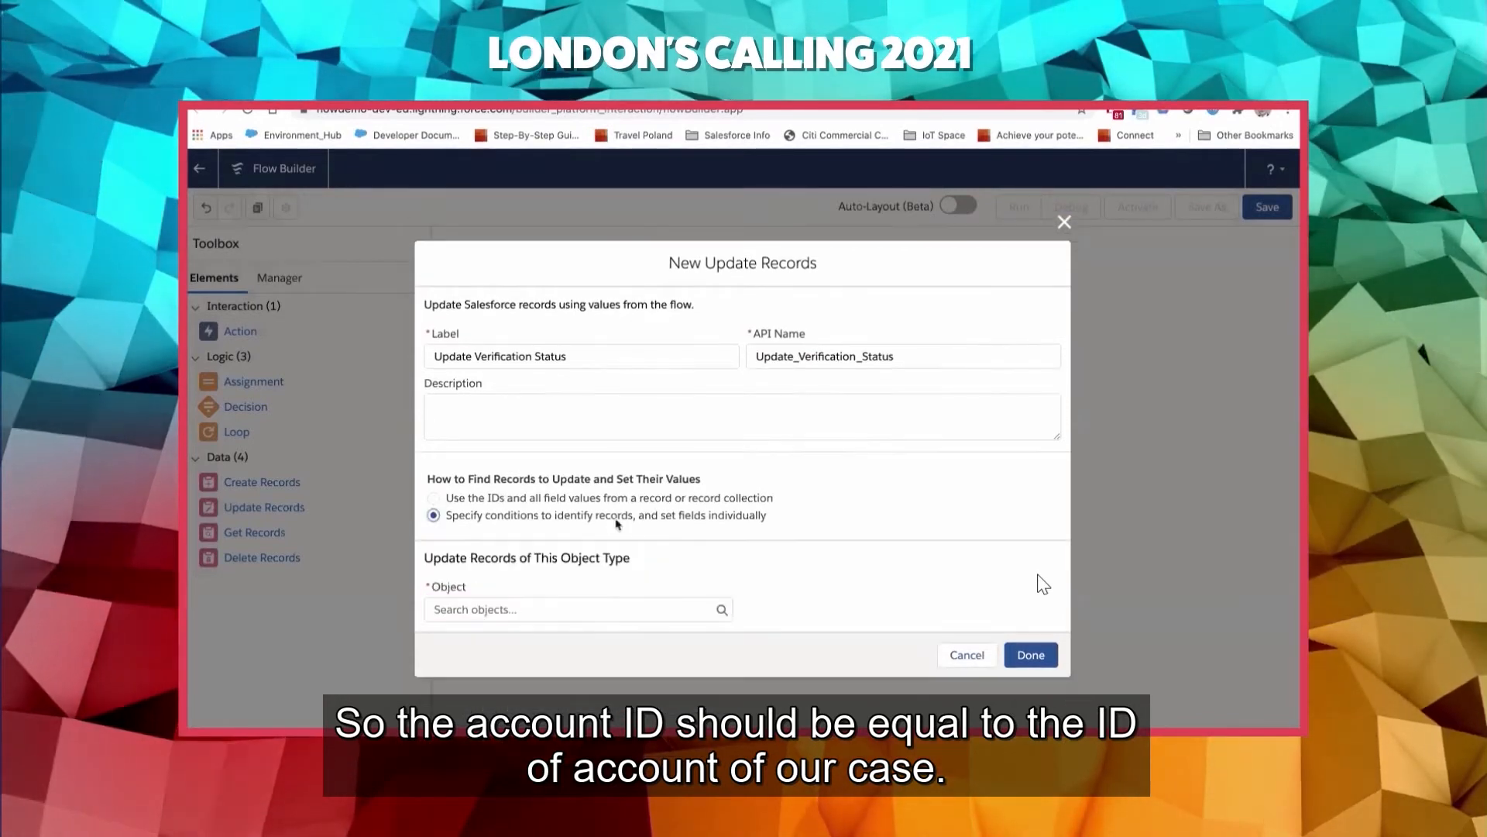
click(492, 609)
text(acco)
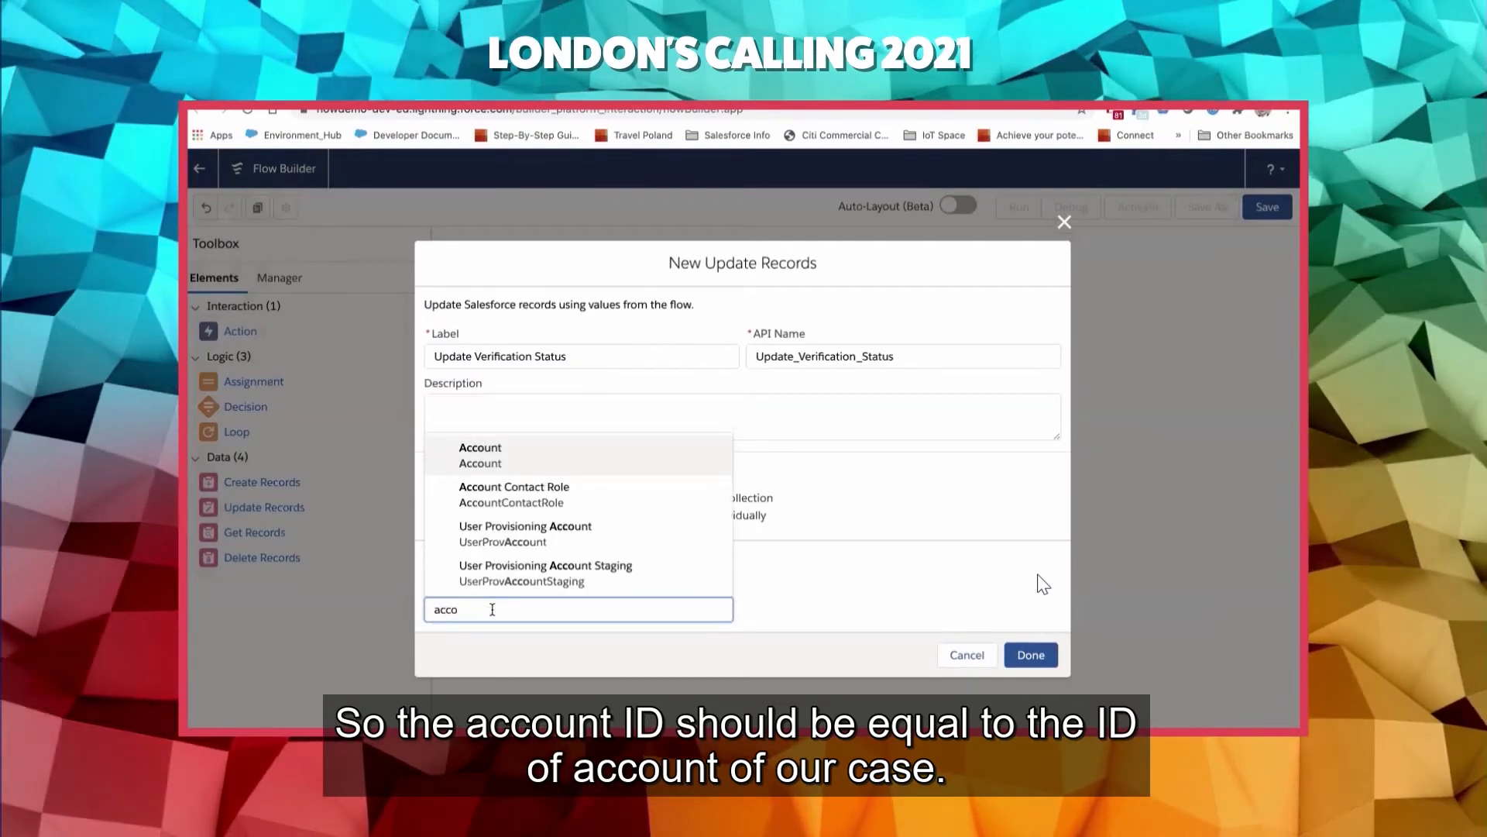
click(516, 465)
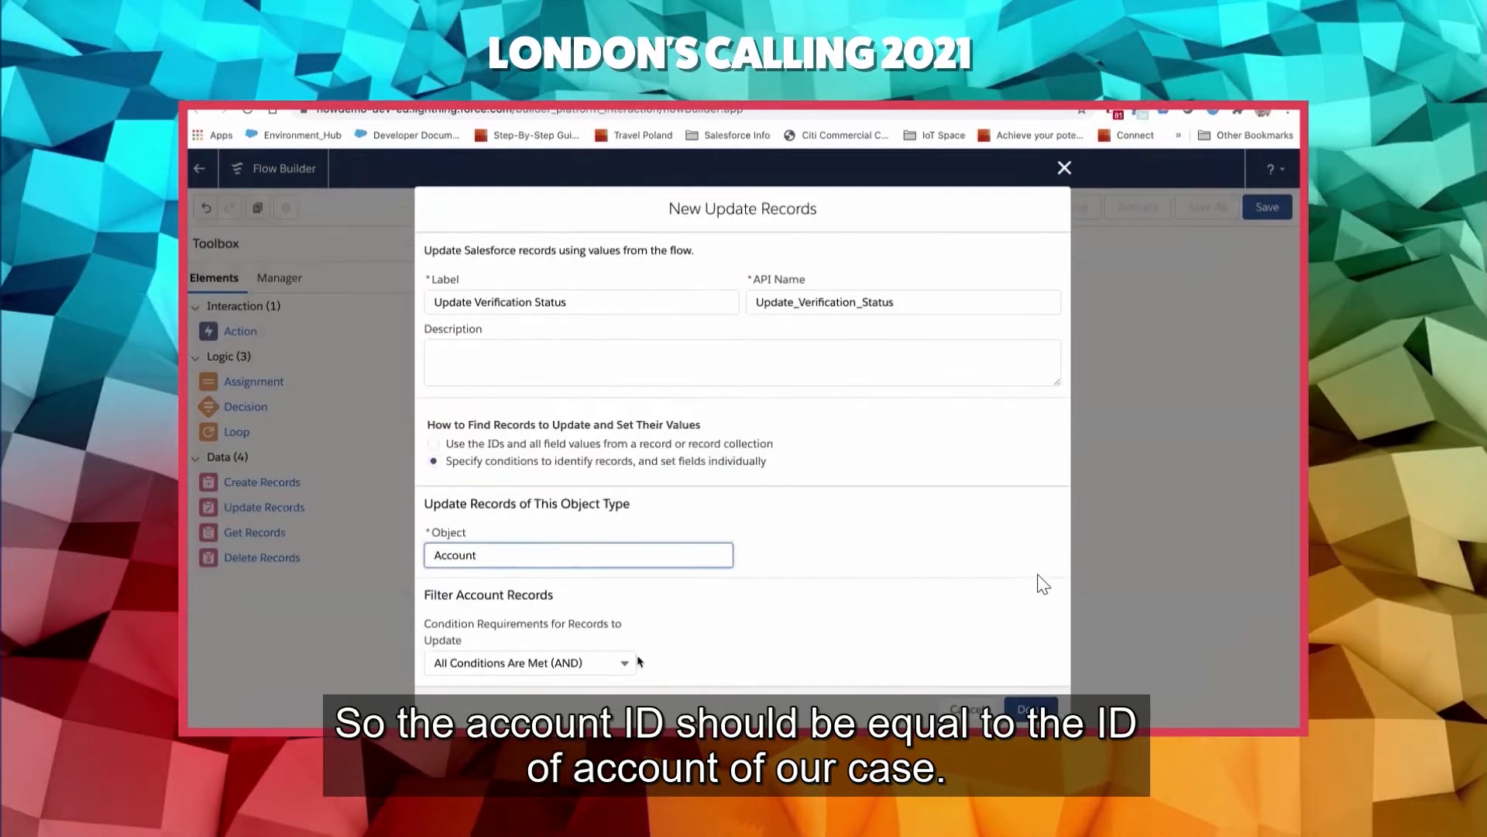
- Filter the account records so that Id equals $Record > Account ID
scroll(639, 661, down, 5)
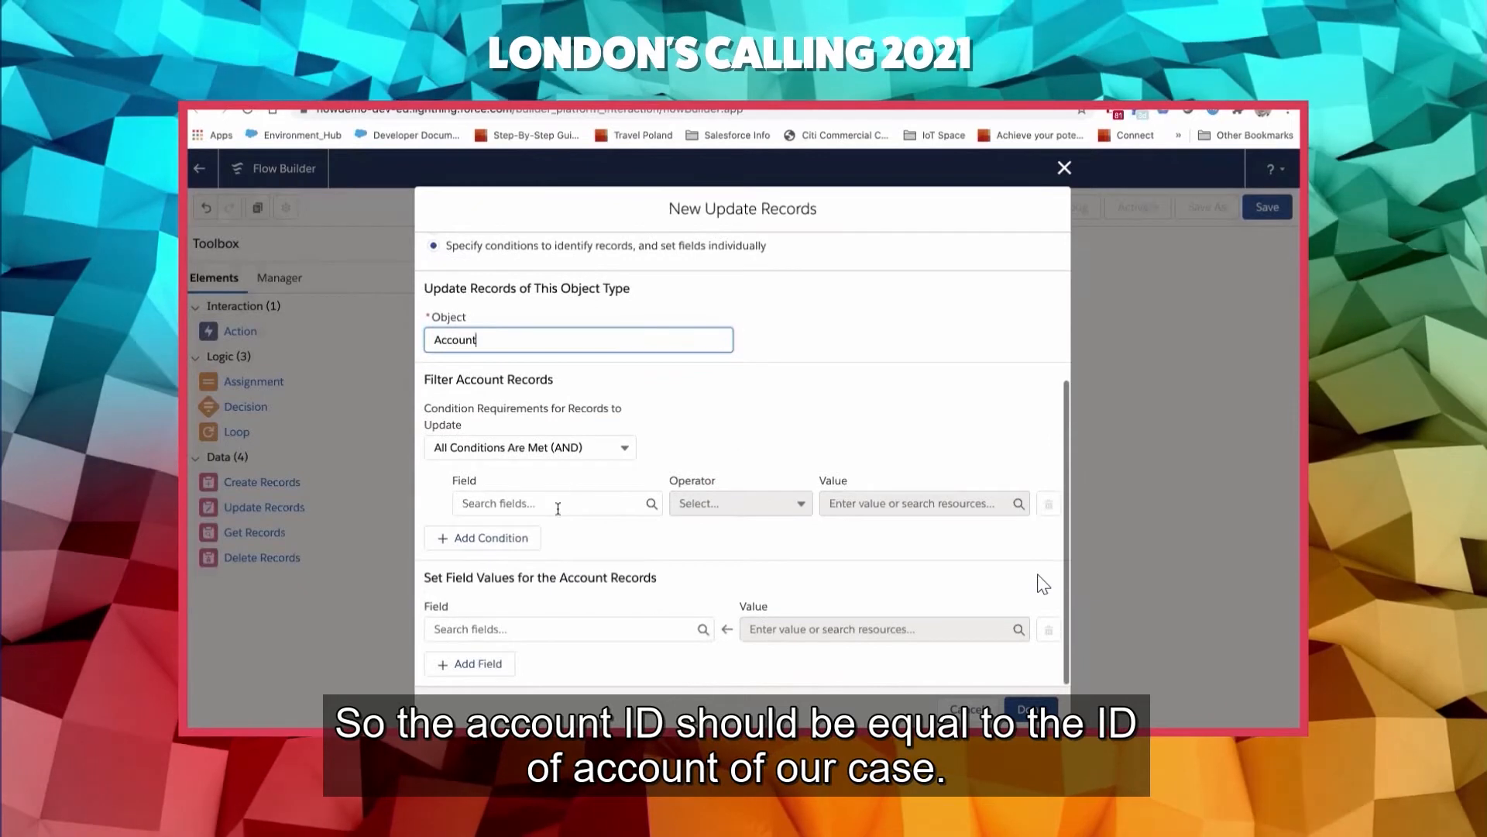
click(558, 503)
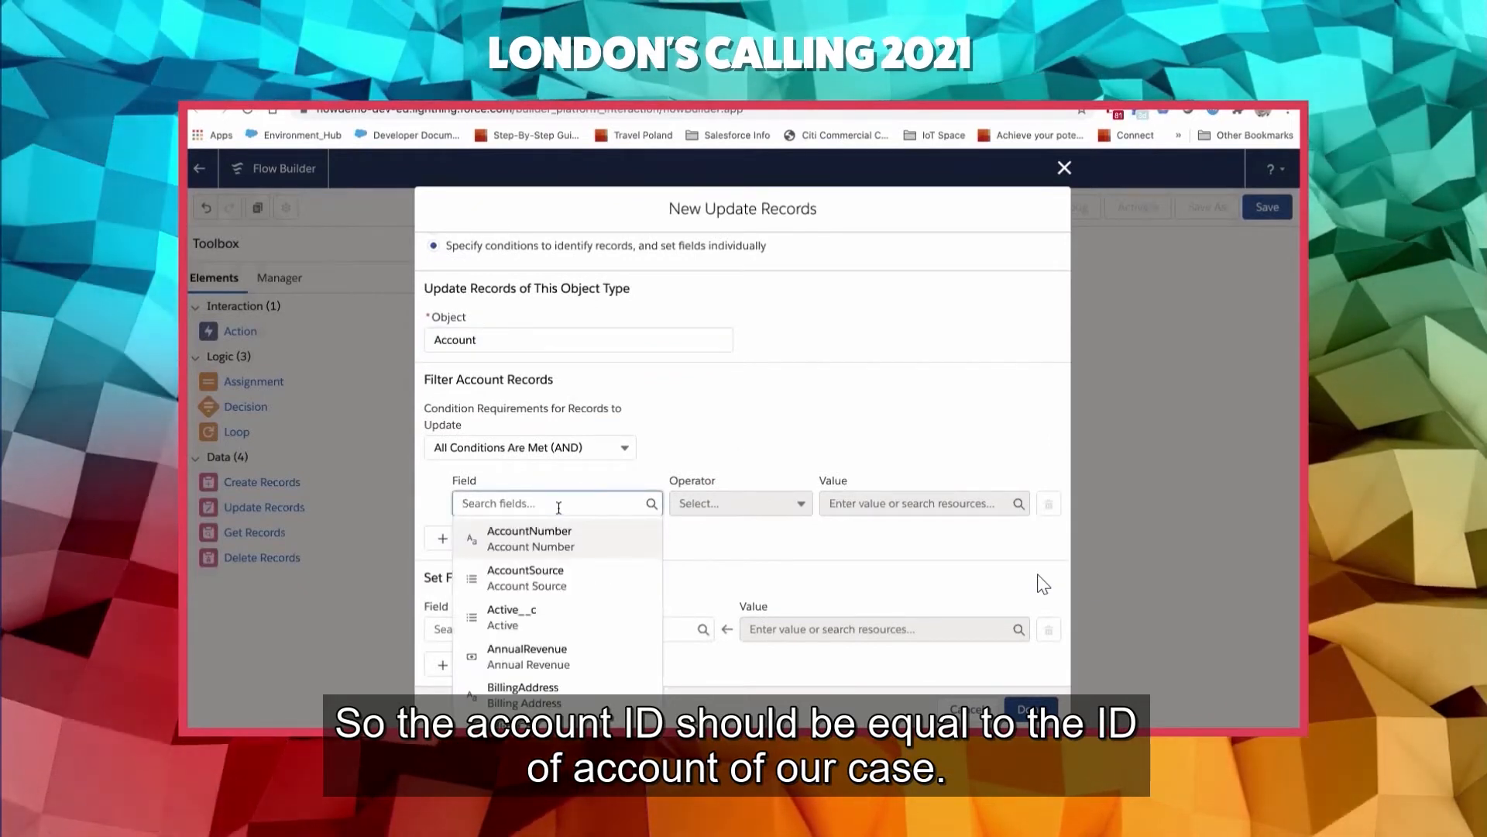
text(id)
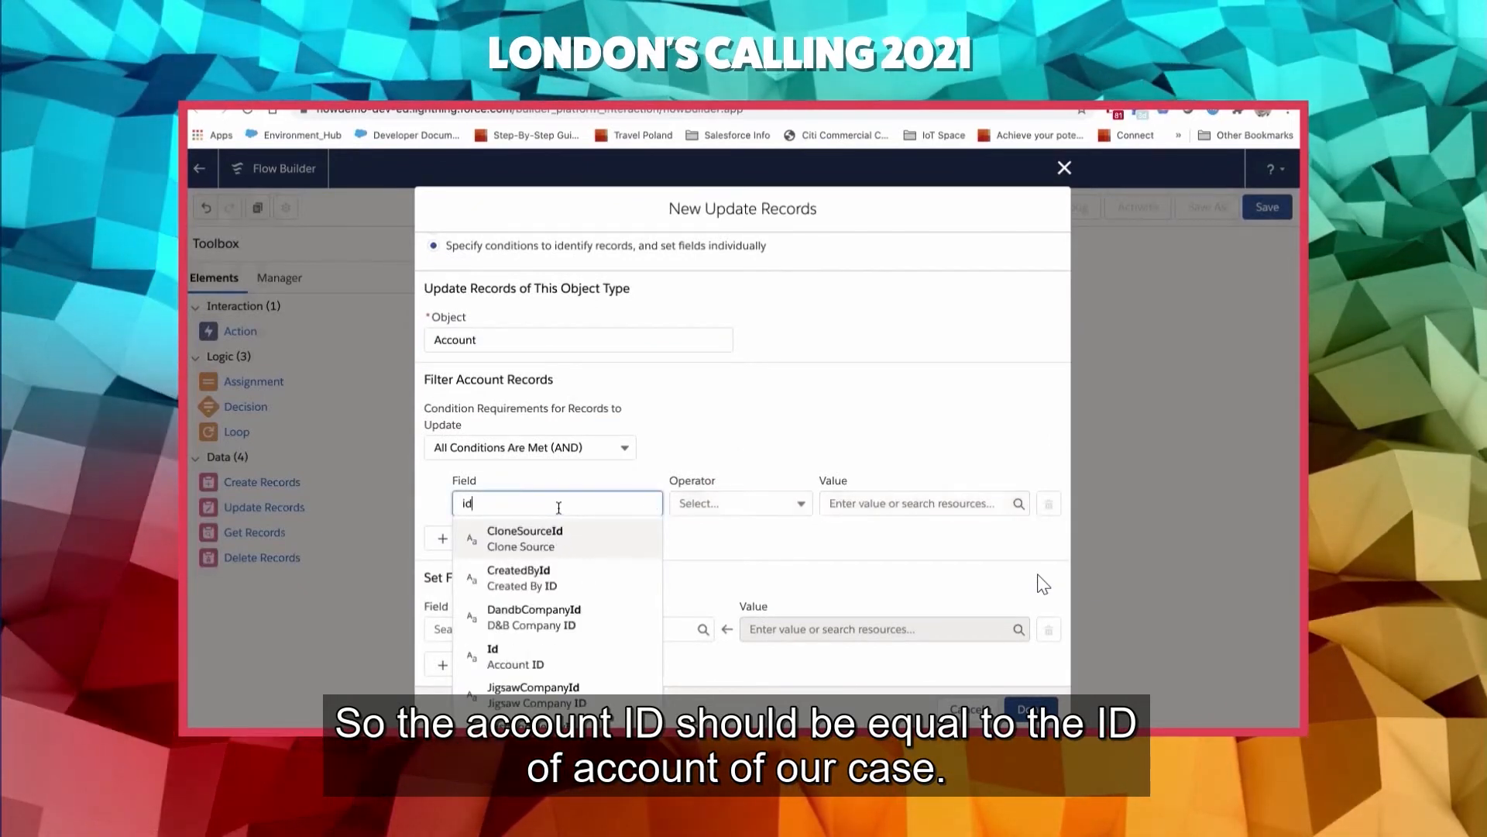
click(561, 655)
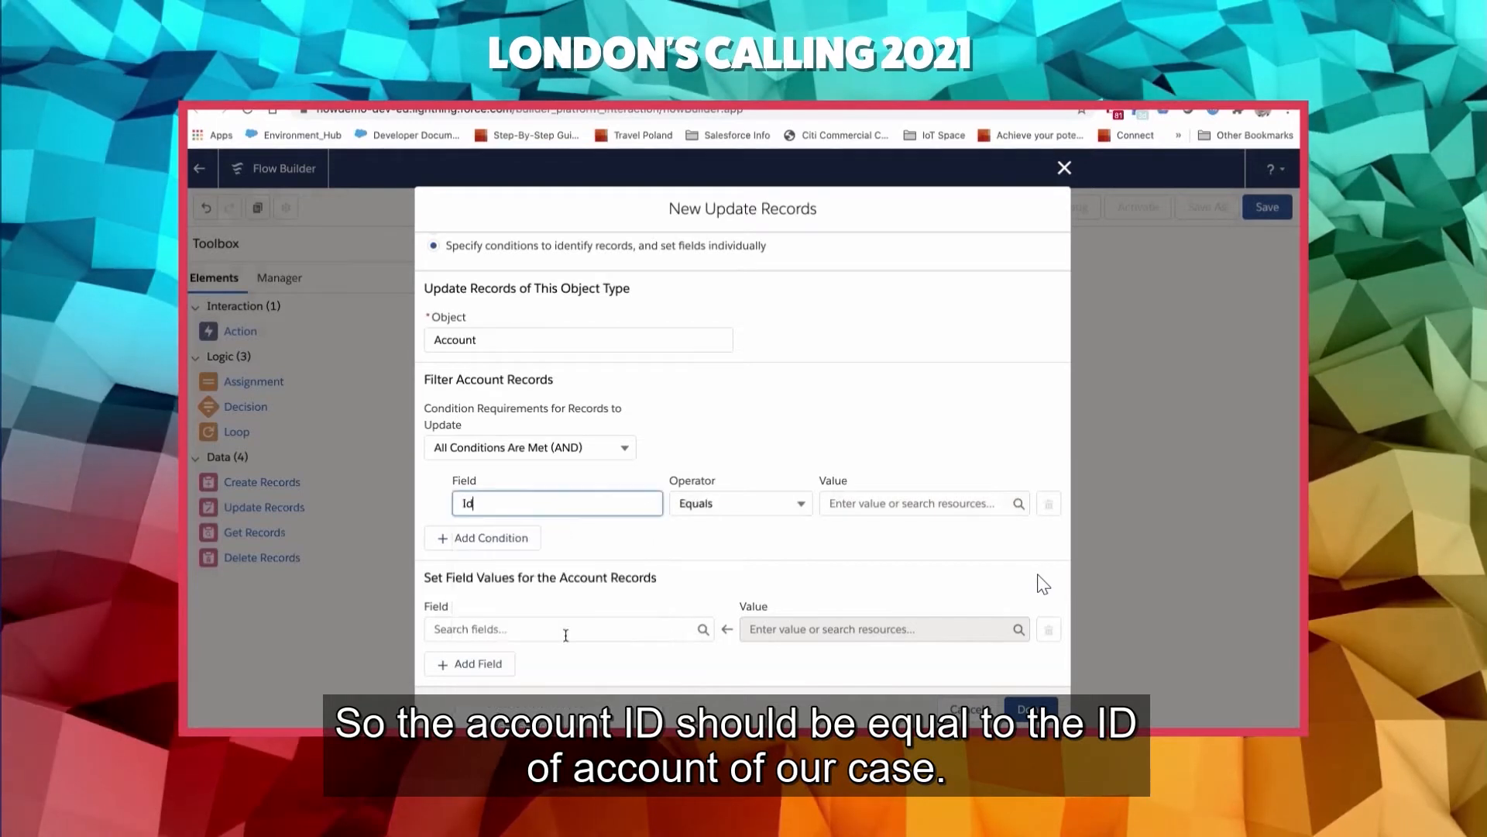
click(881, 502)
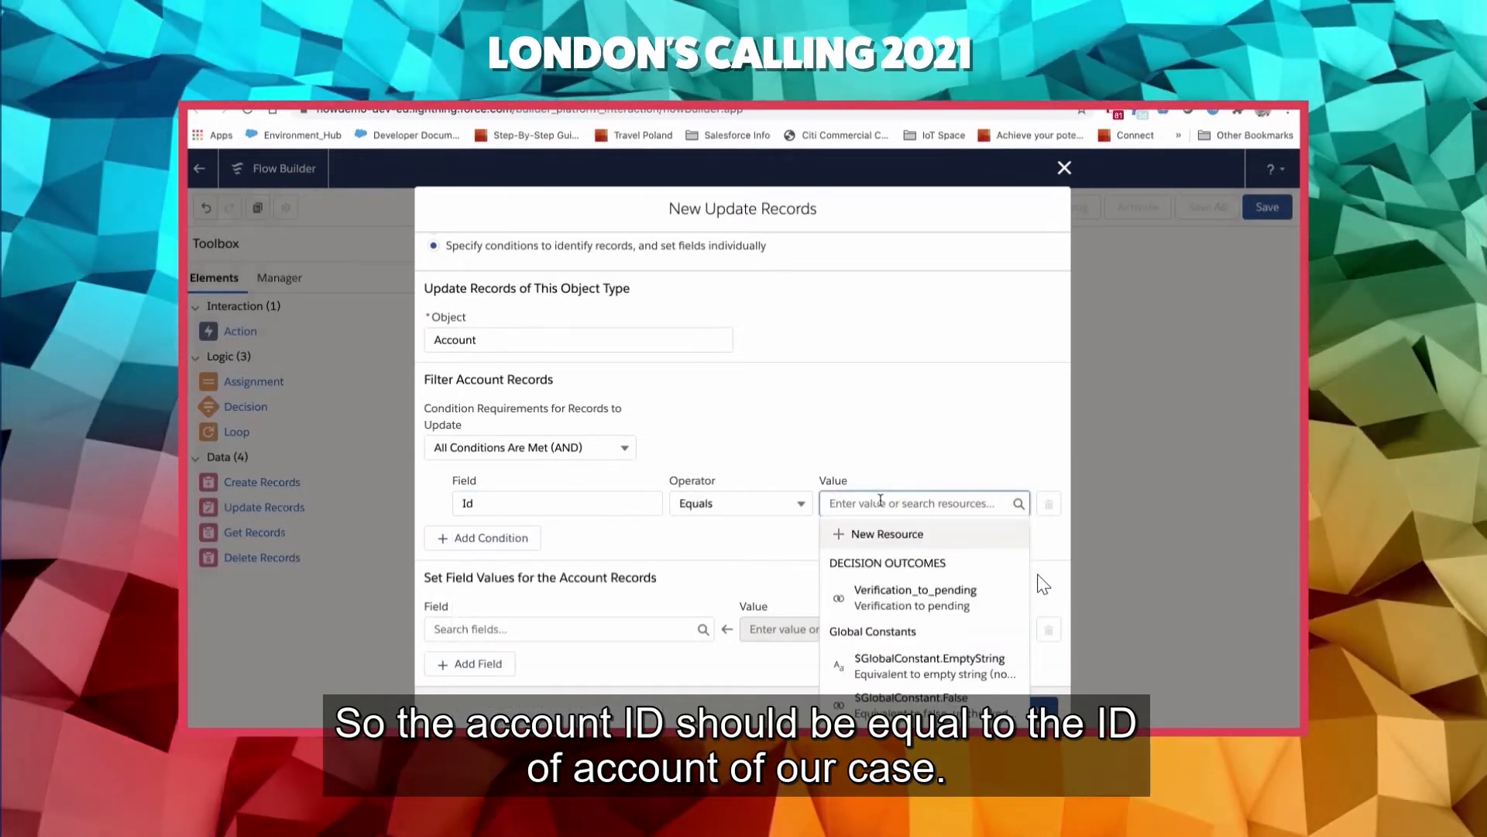
text(re)
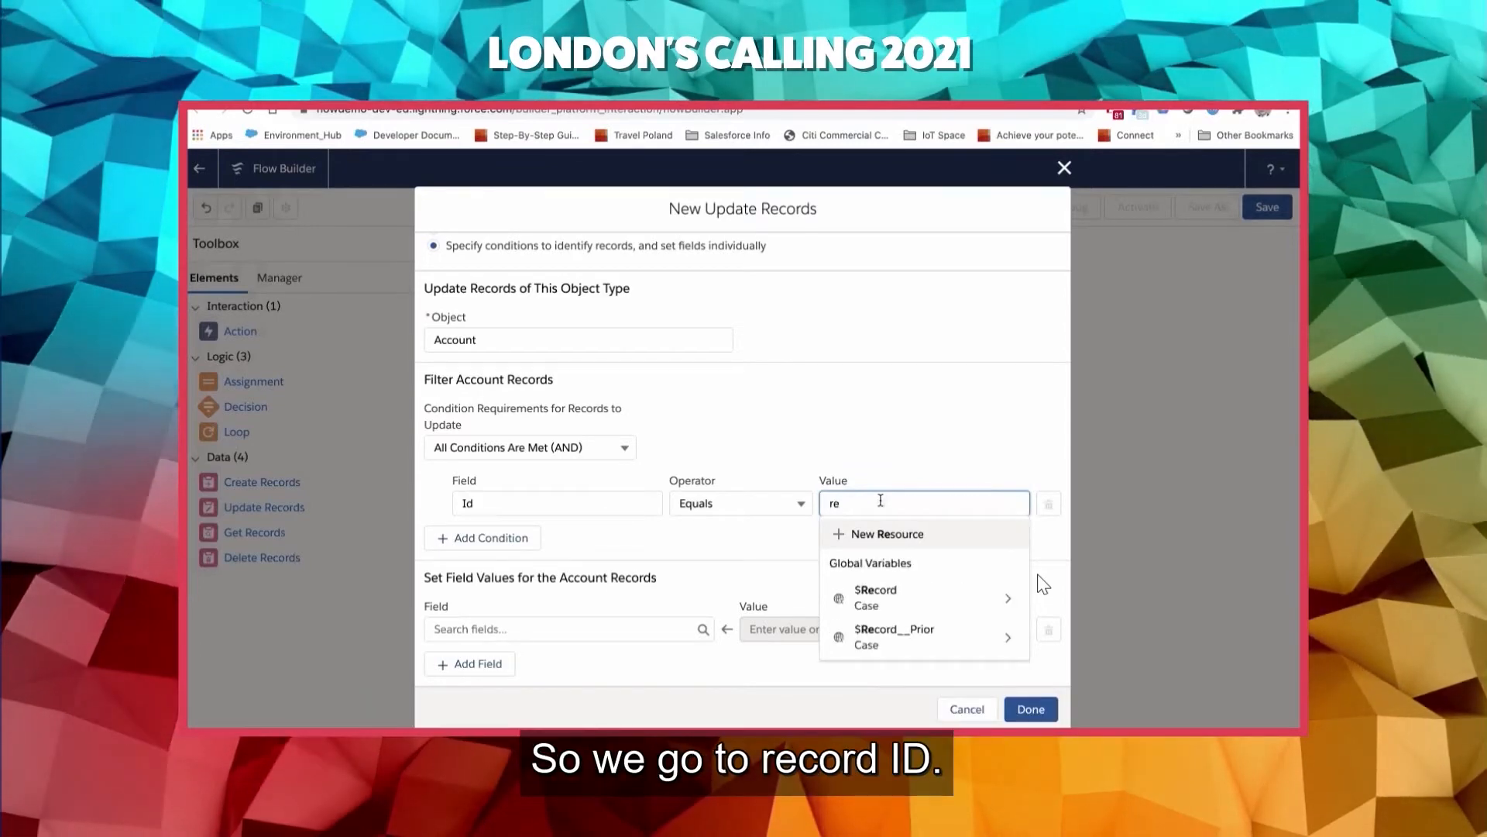
click(876, 597)
text(a)
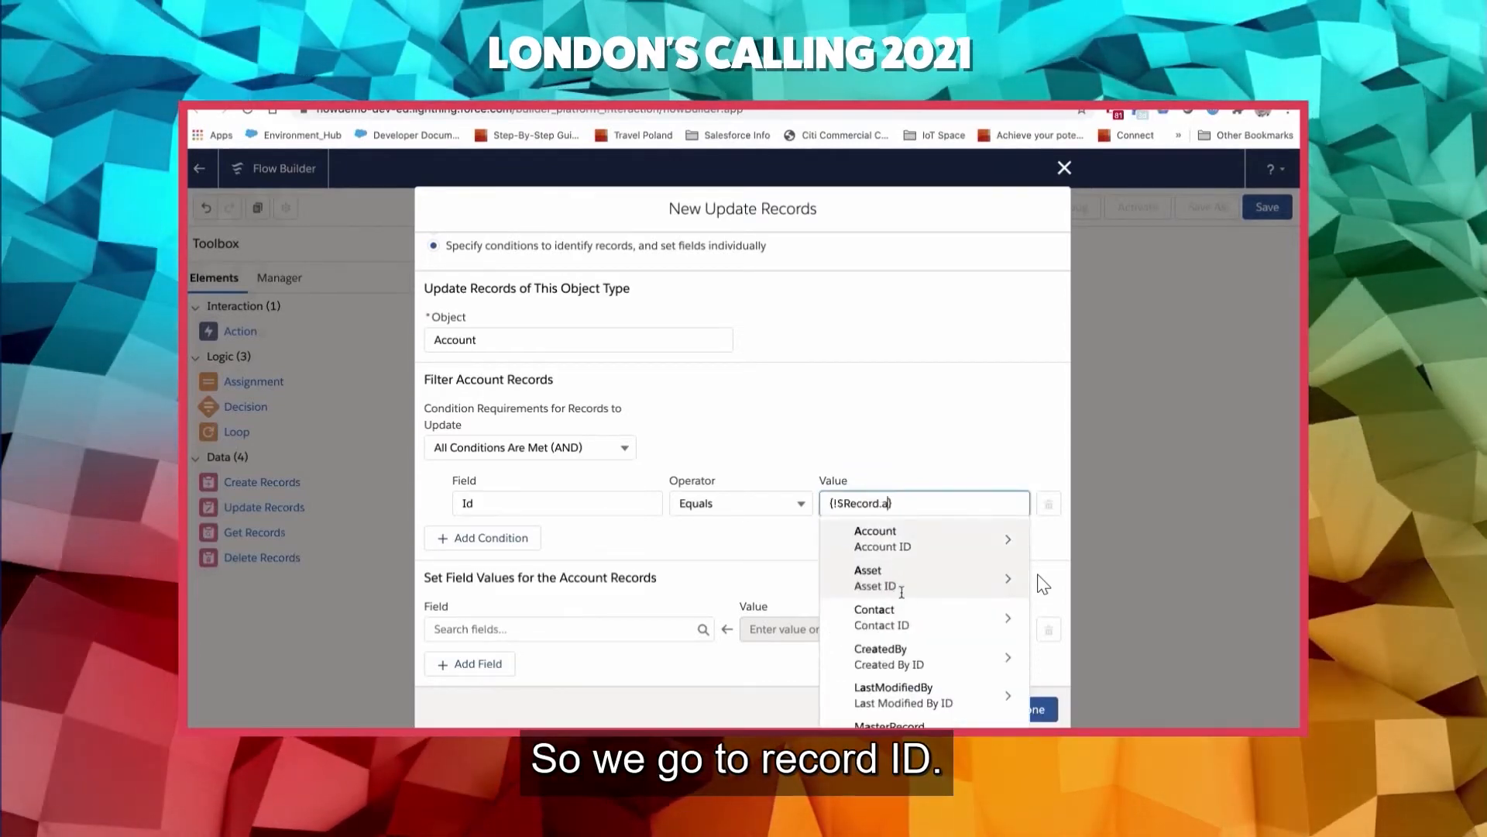
text(cco)
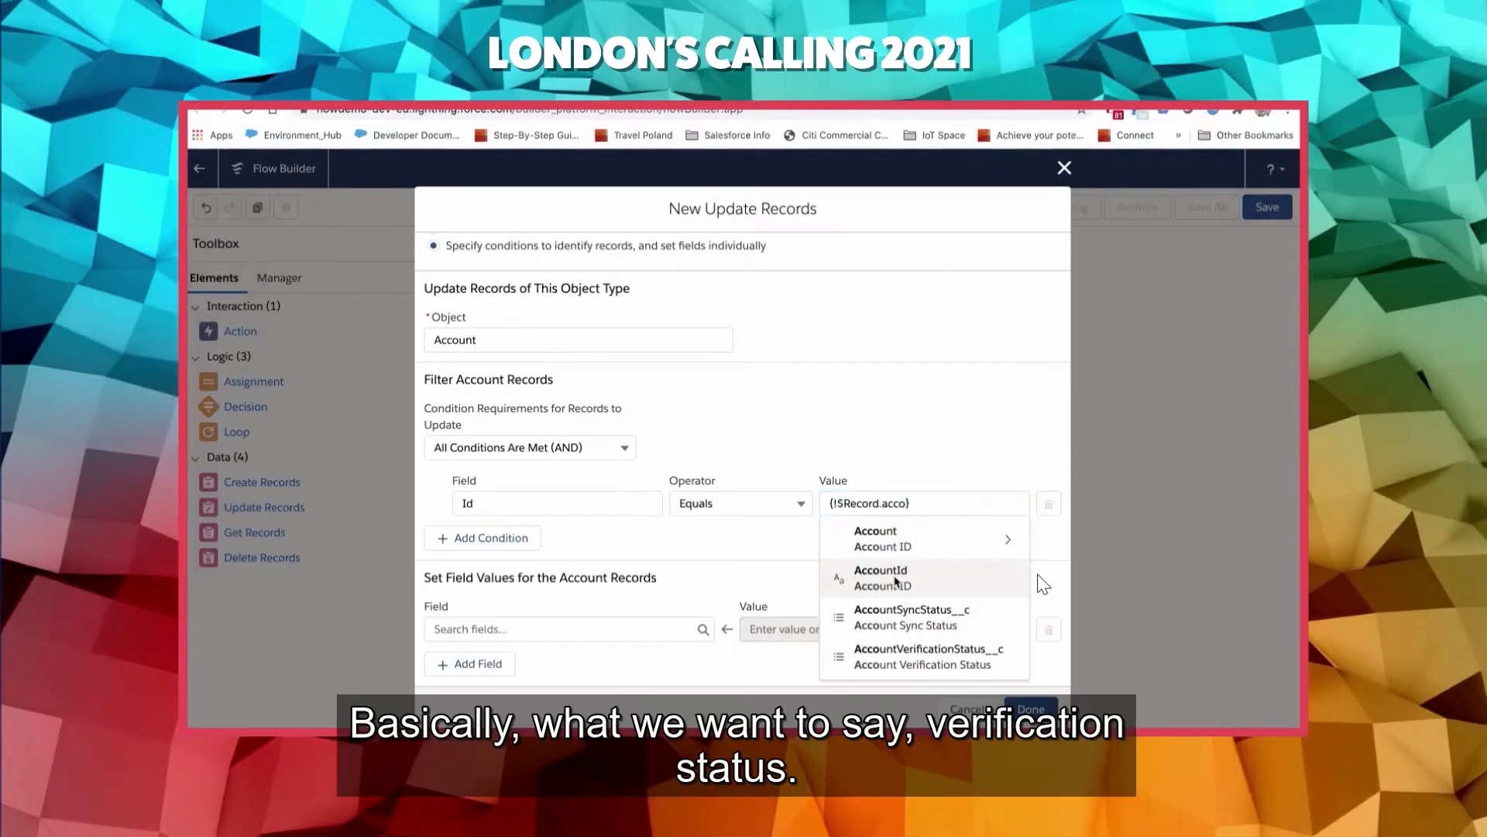
click(896, 581)
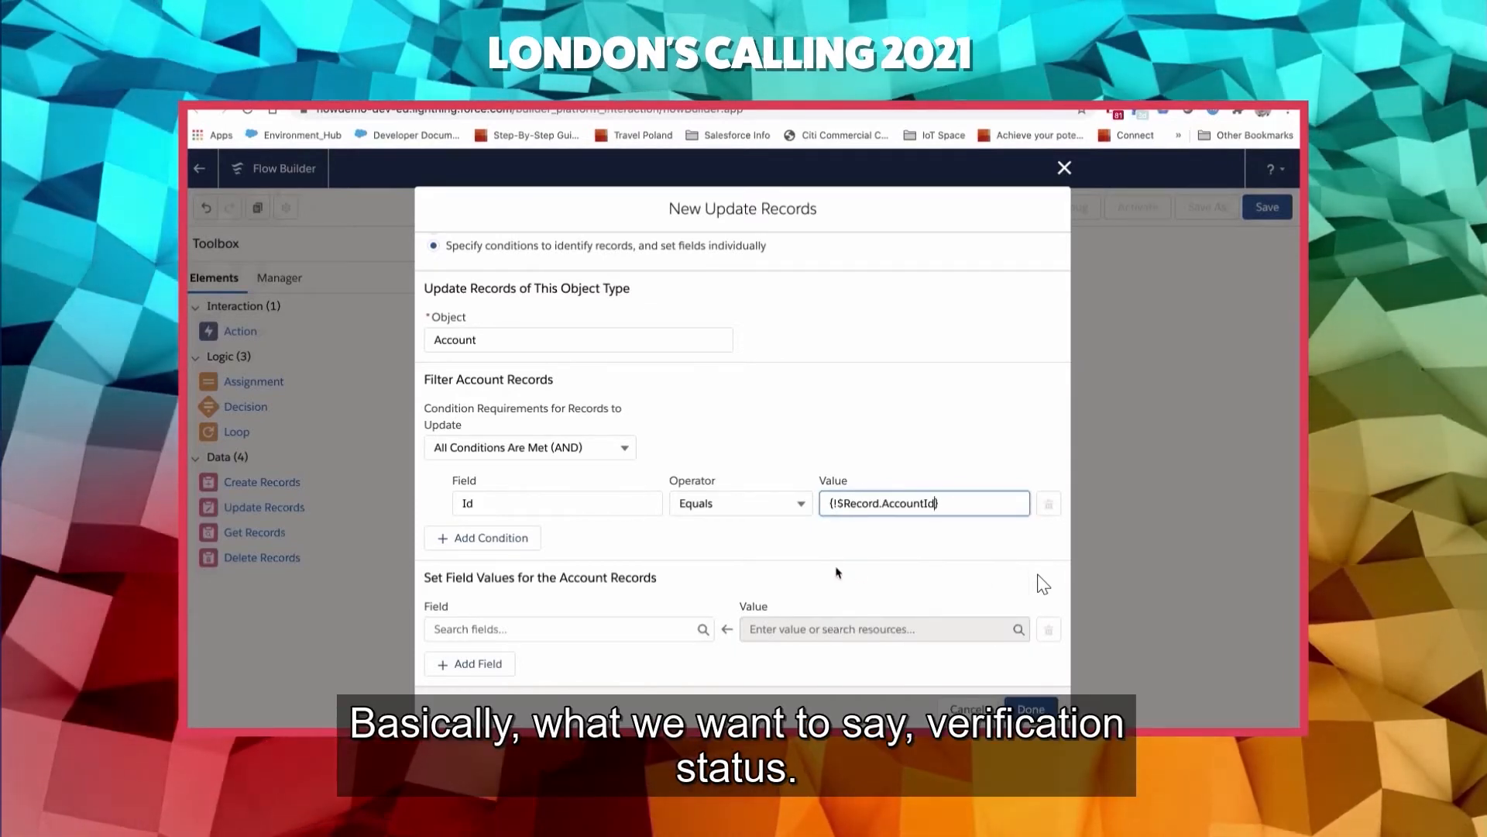
- Choose VerificationStatus__c as the account field to set
click(675, 627)
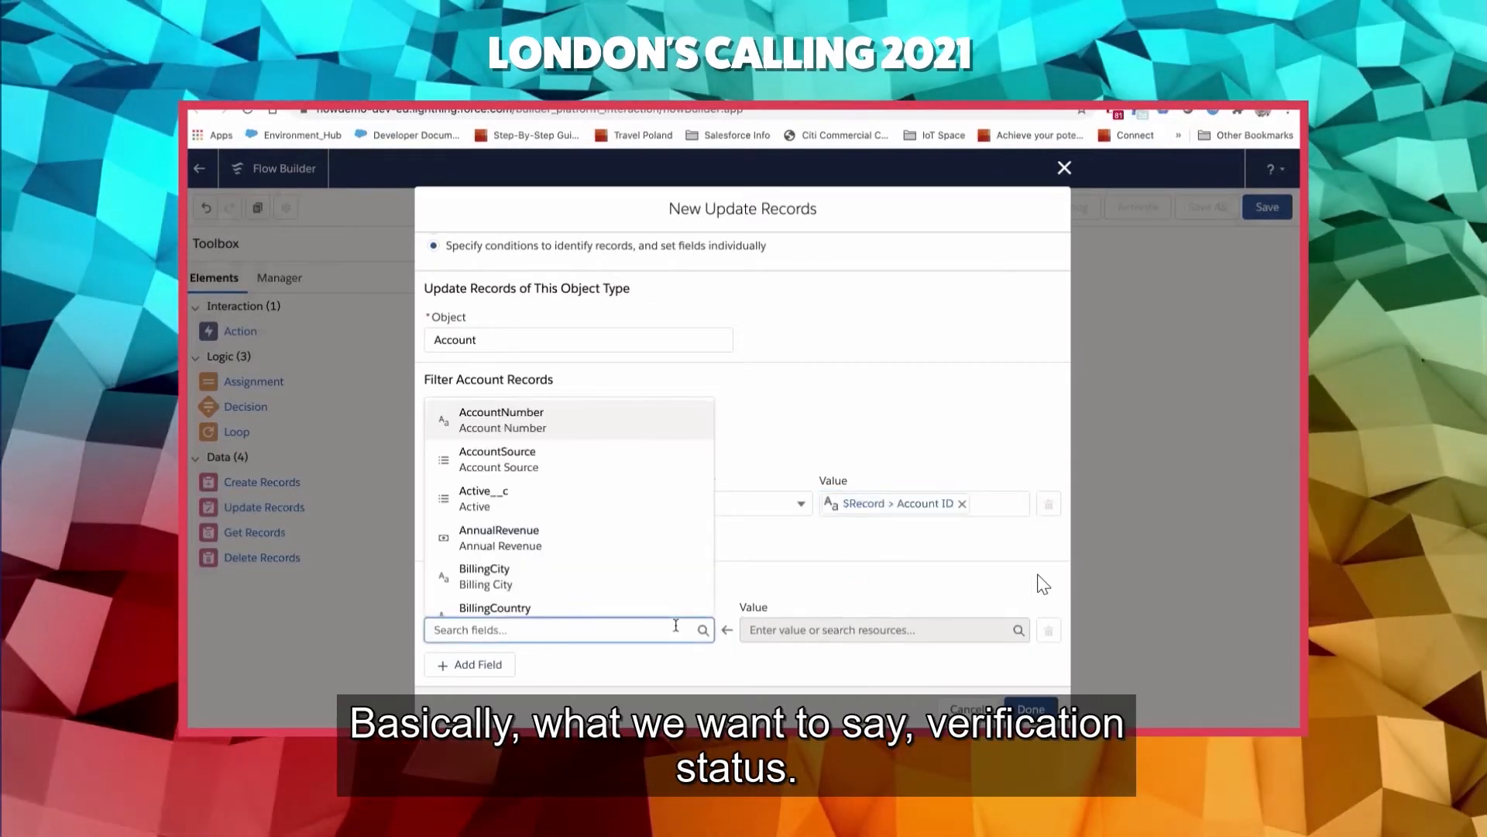
text(verfi)
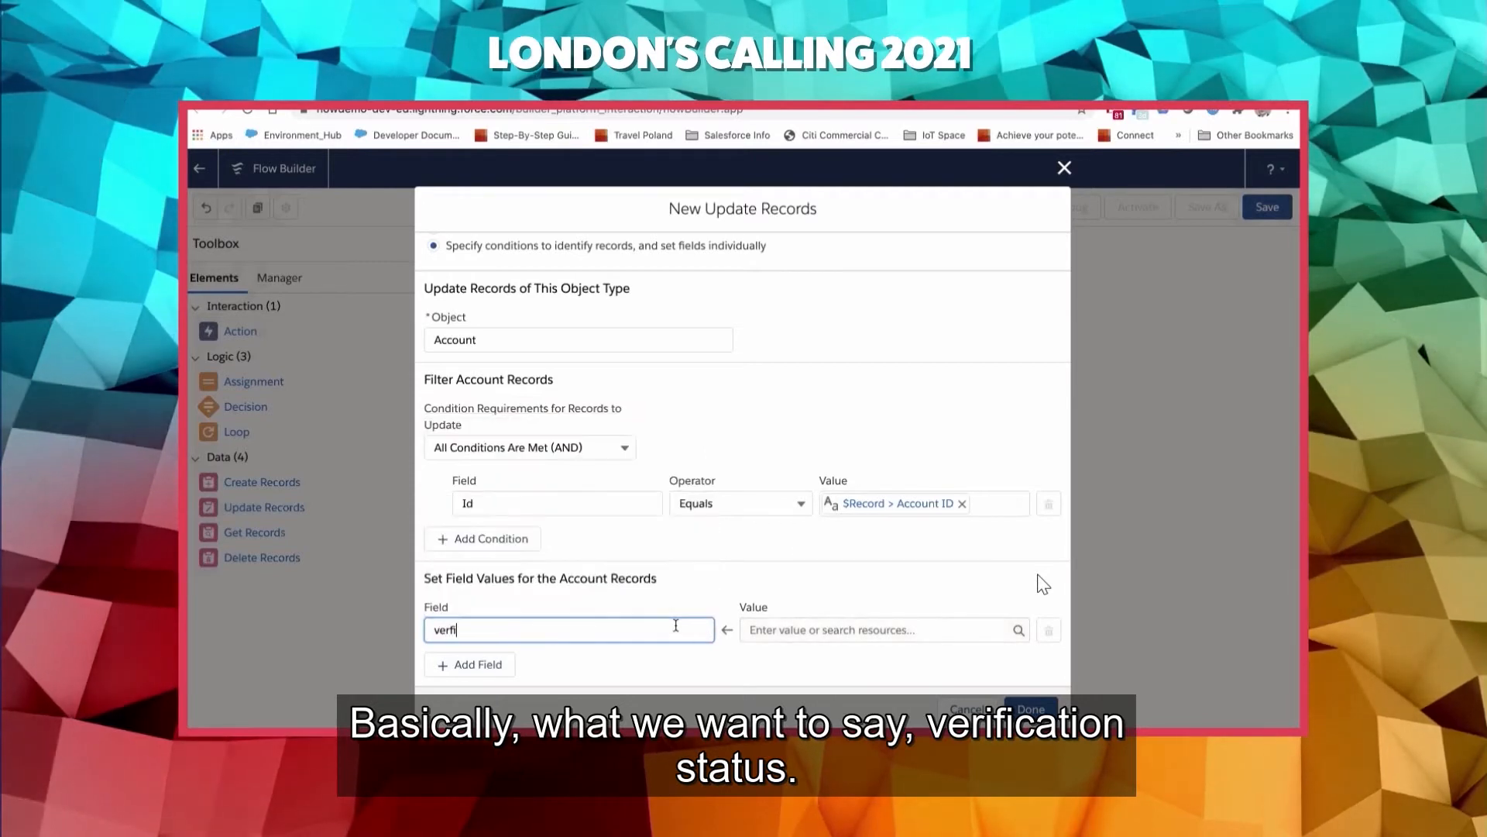
key(BackSpace)
key(BackSpace)
key(BackSpace)
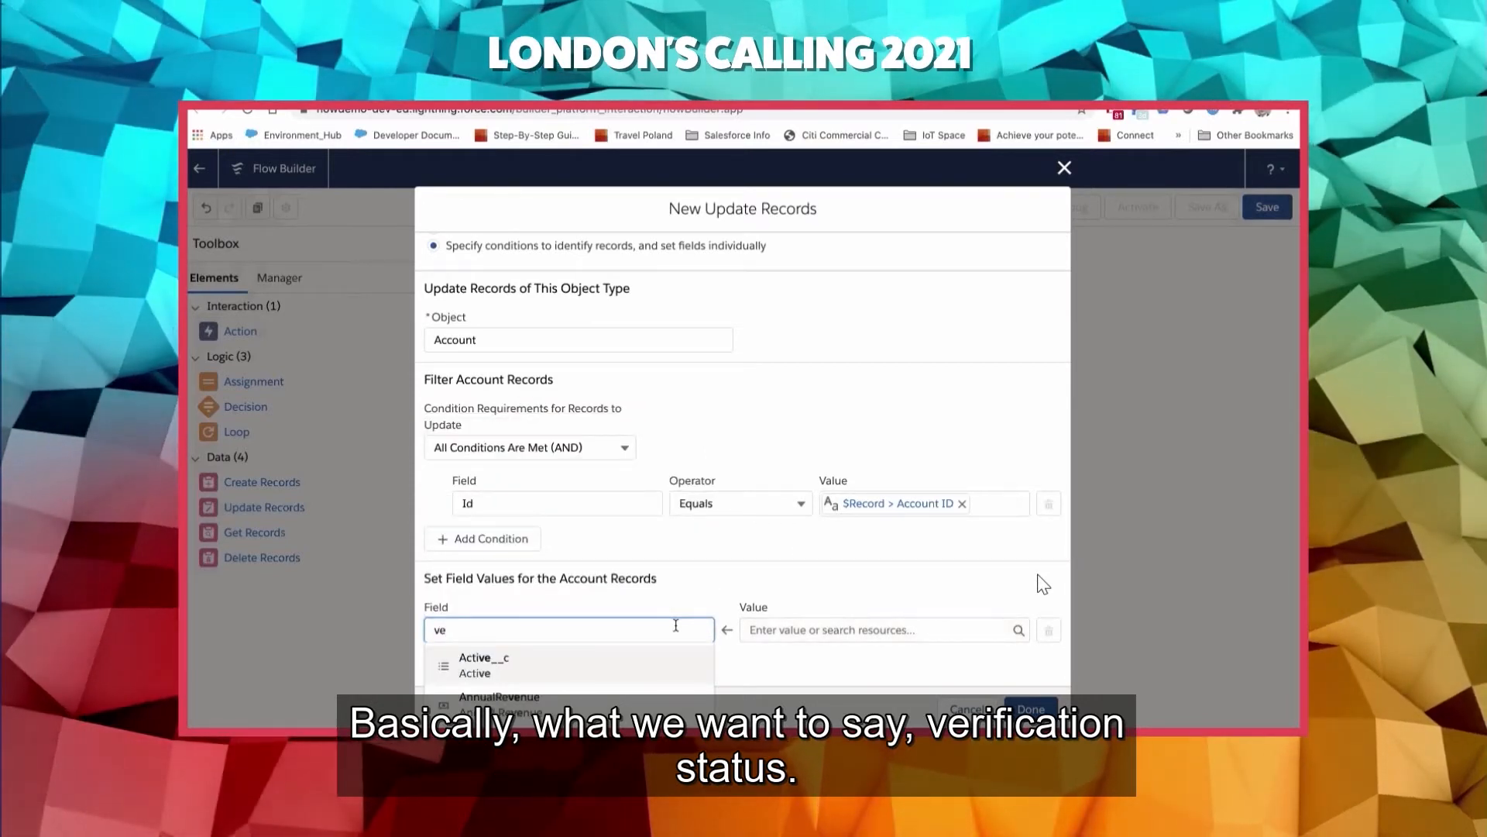
key(BackSpace)
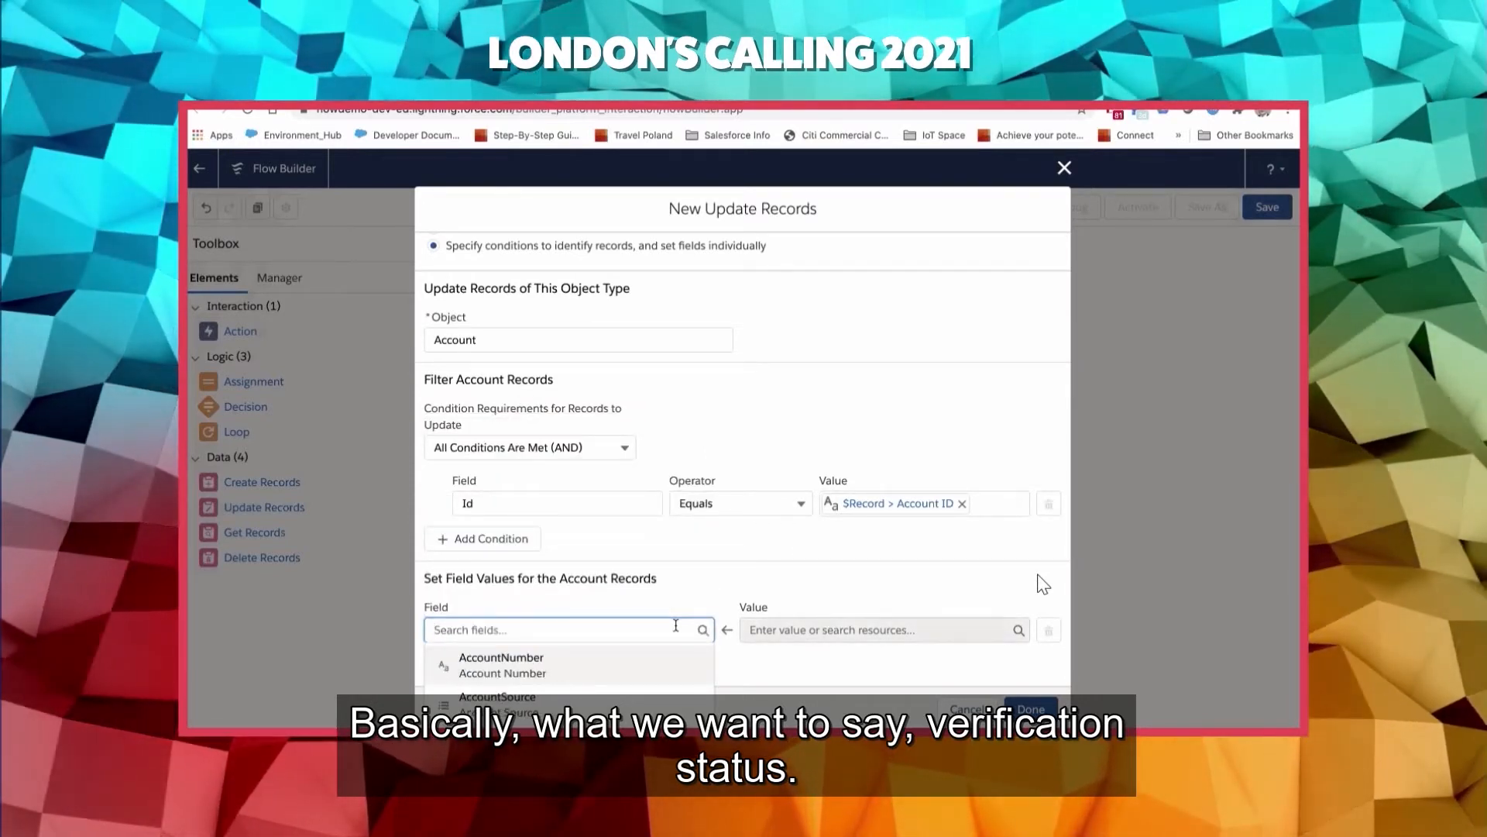
text(ver)
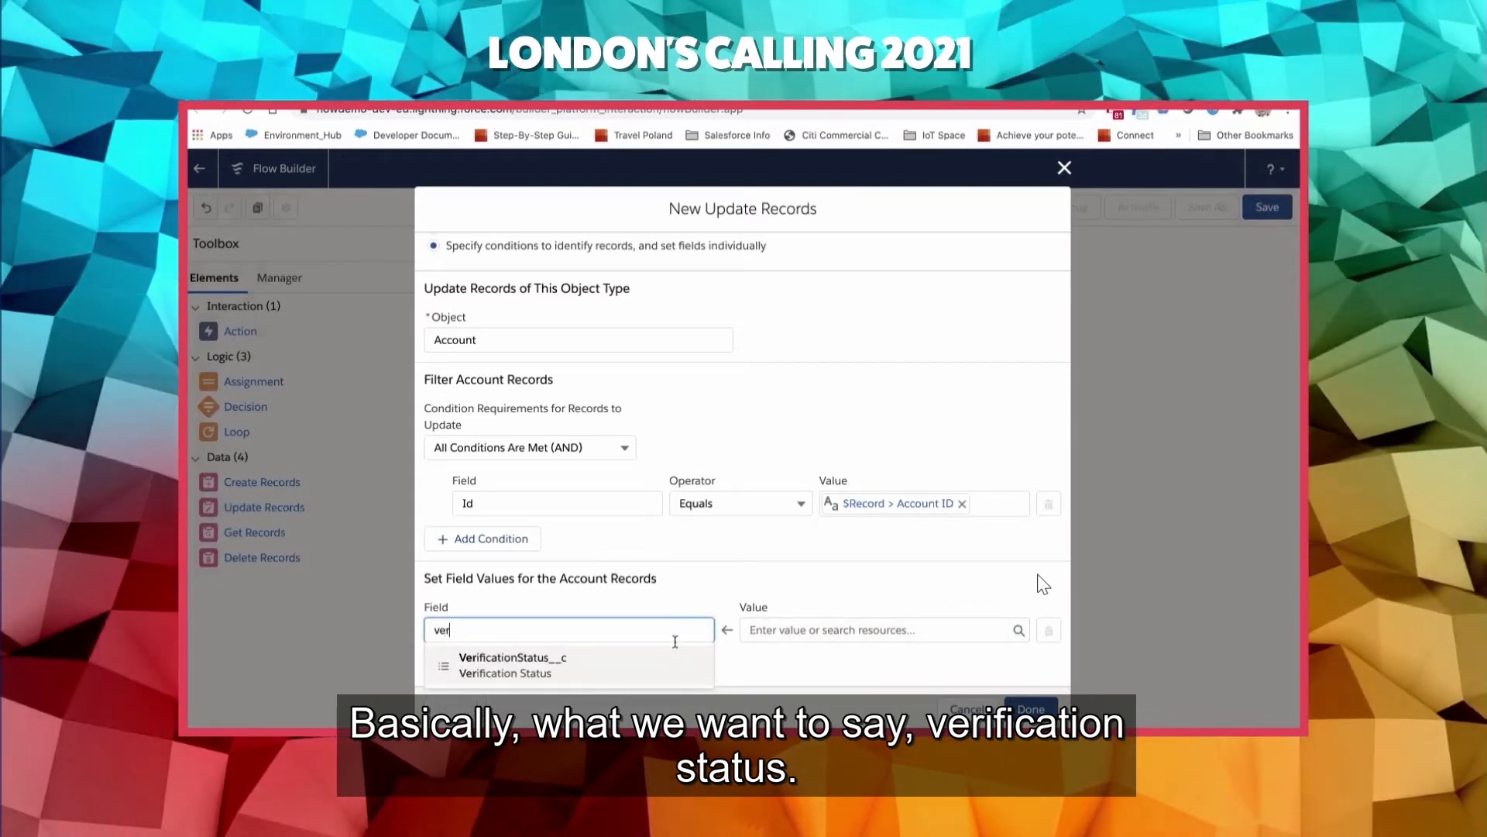
click(596, 678)
- Set the verification status field's value to {!$Record.AccountVerificationStatus__c} from the triggering case
click(852, 630)
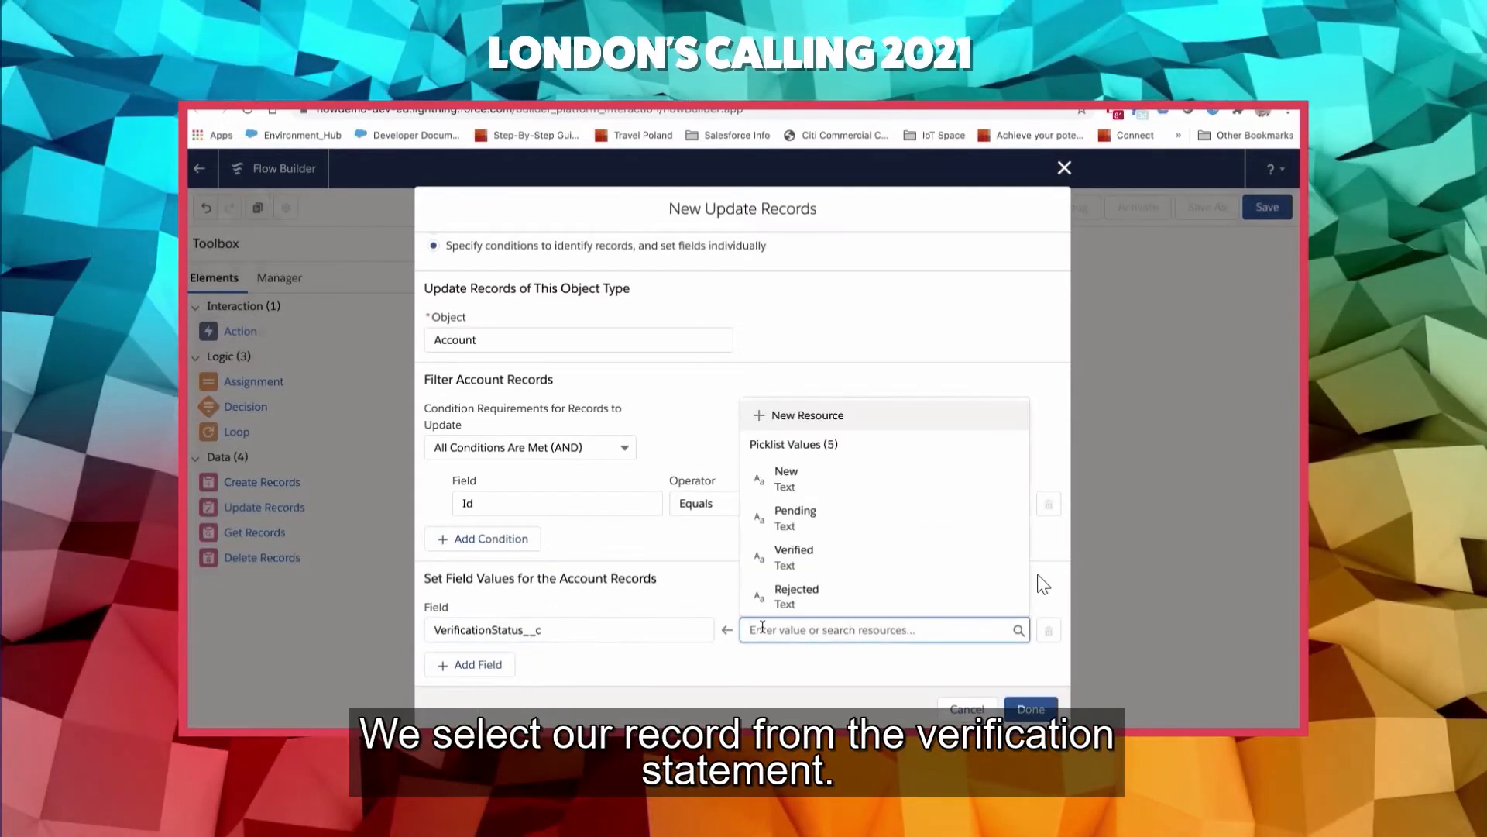
scroll(865, 595, down, 3)
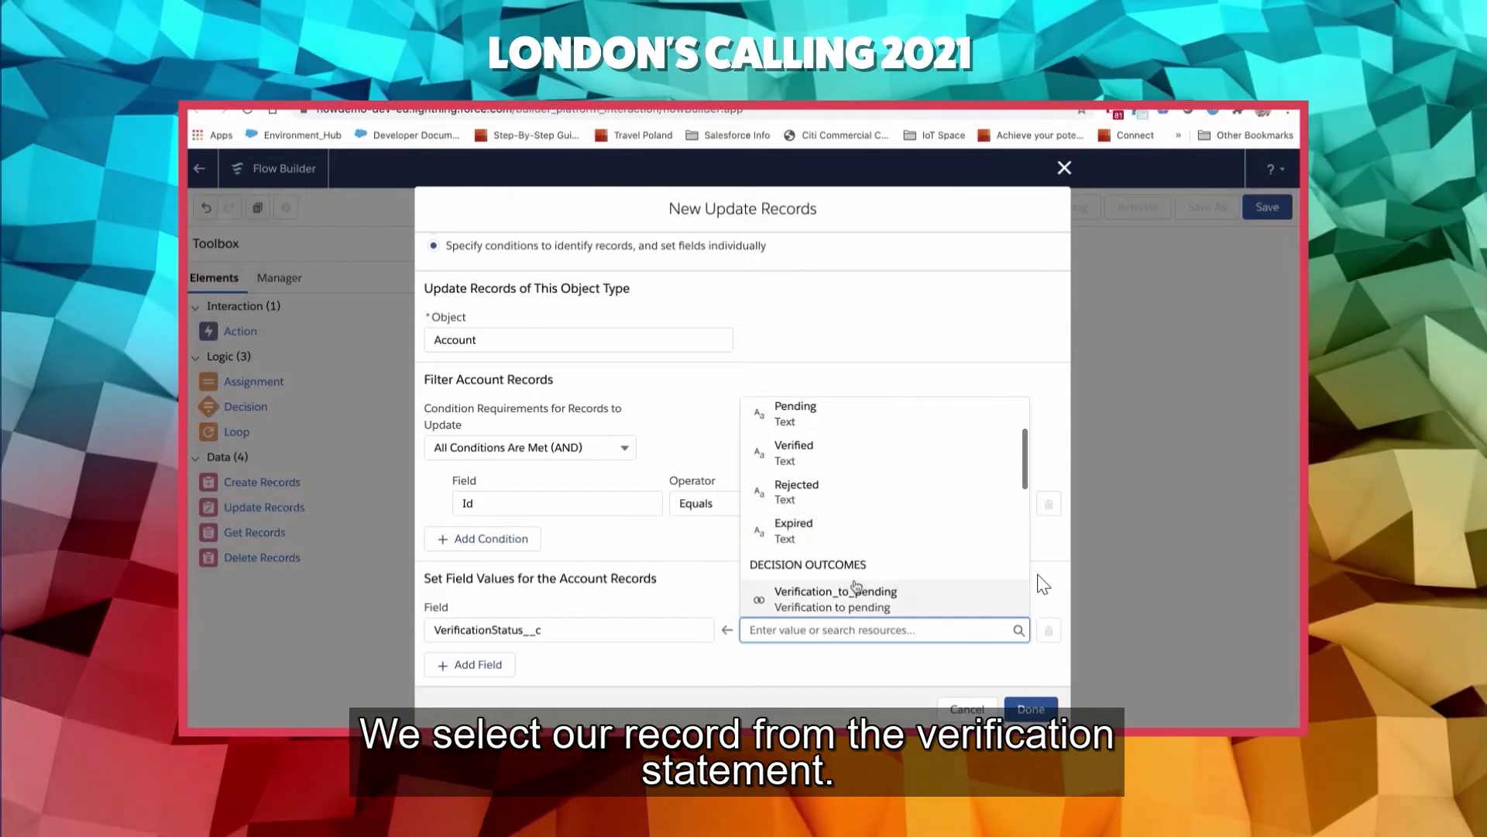
scroll(856, 587, down, 5)
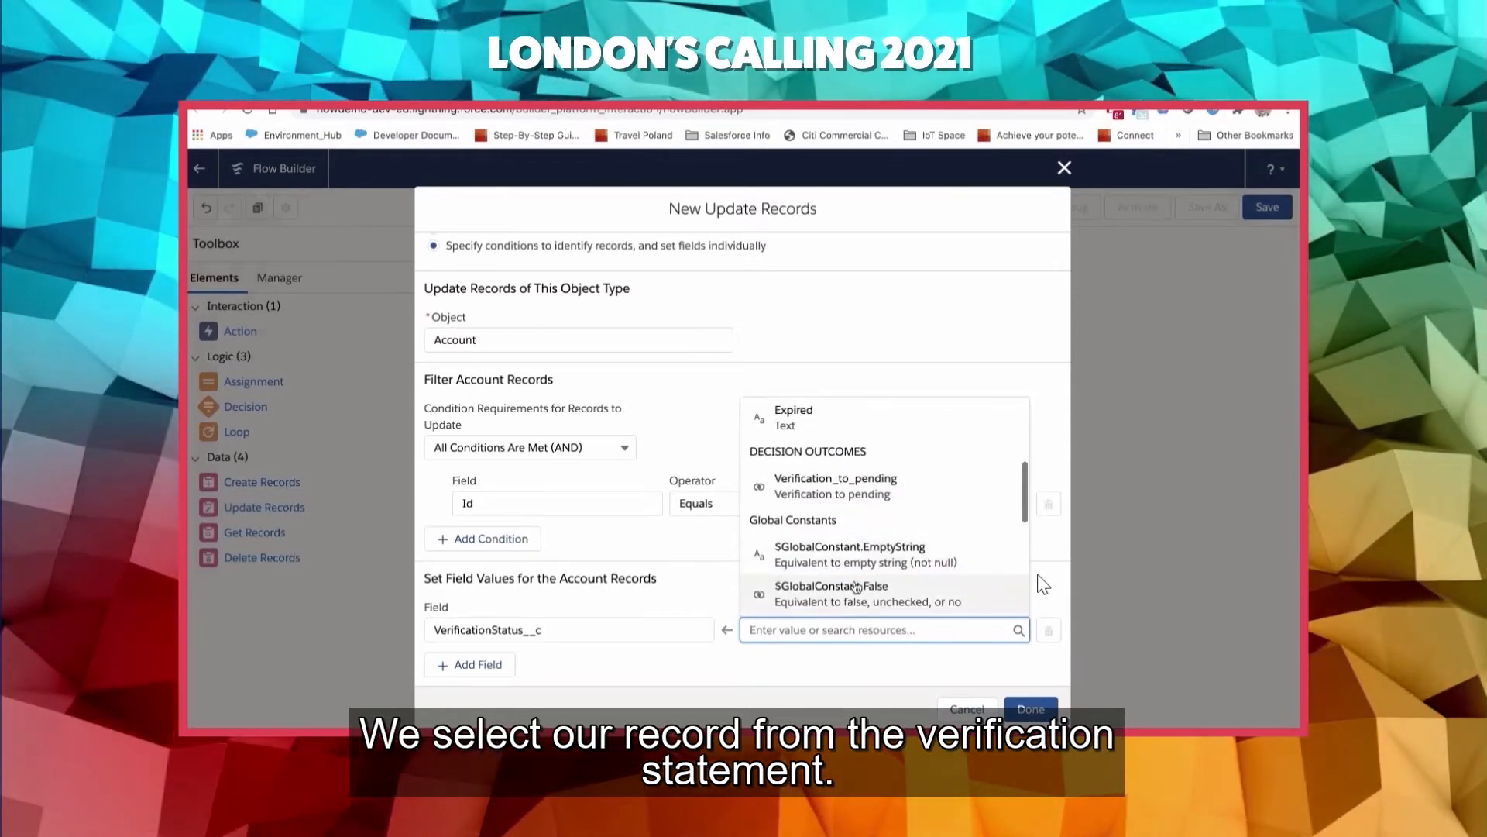
scroll(856, 586, down, 4)
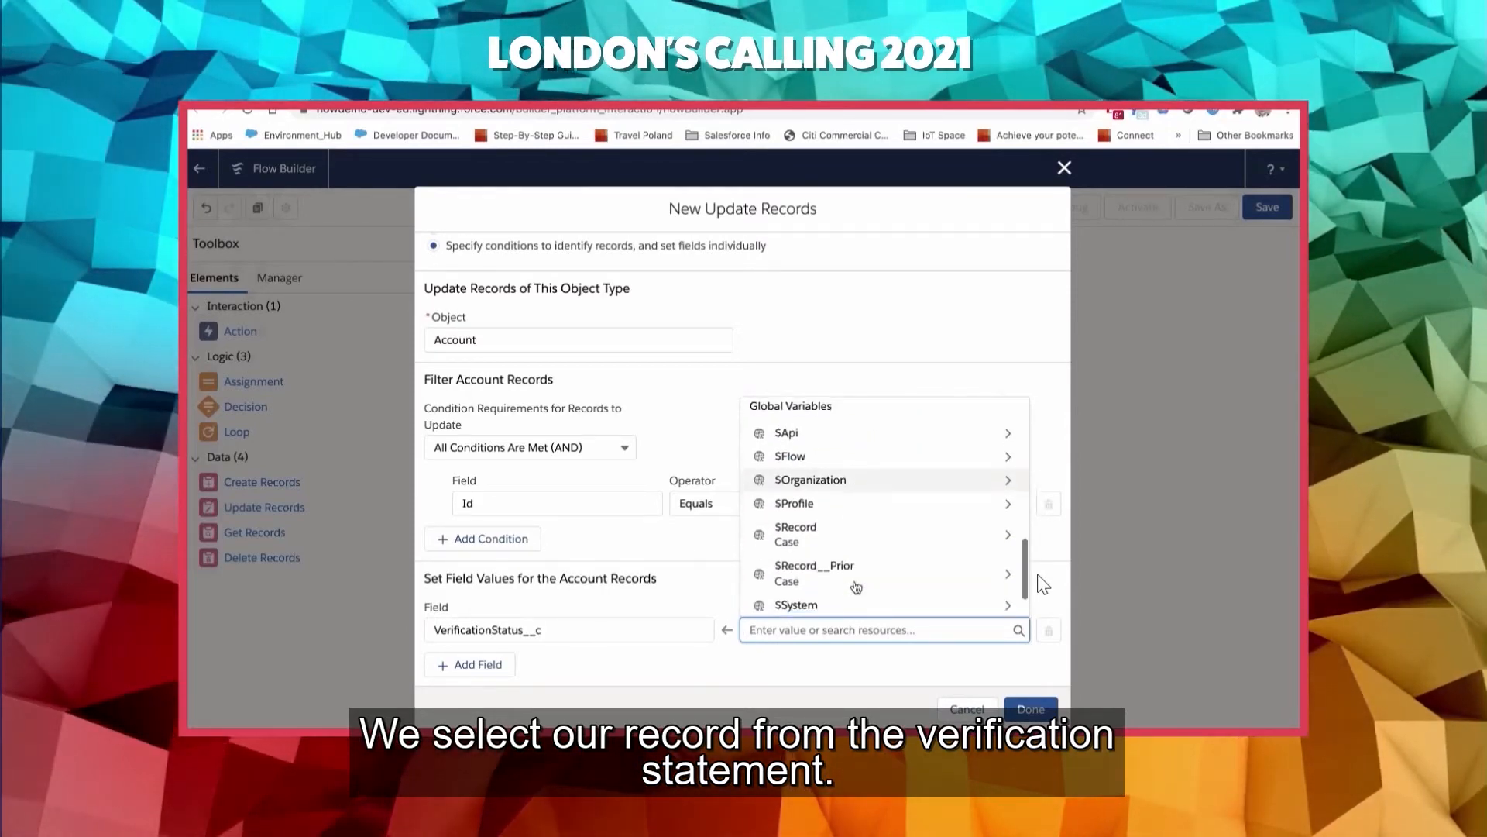
click(856, 520)
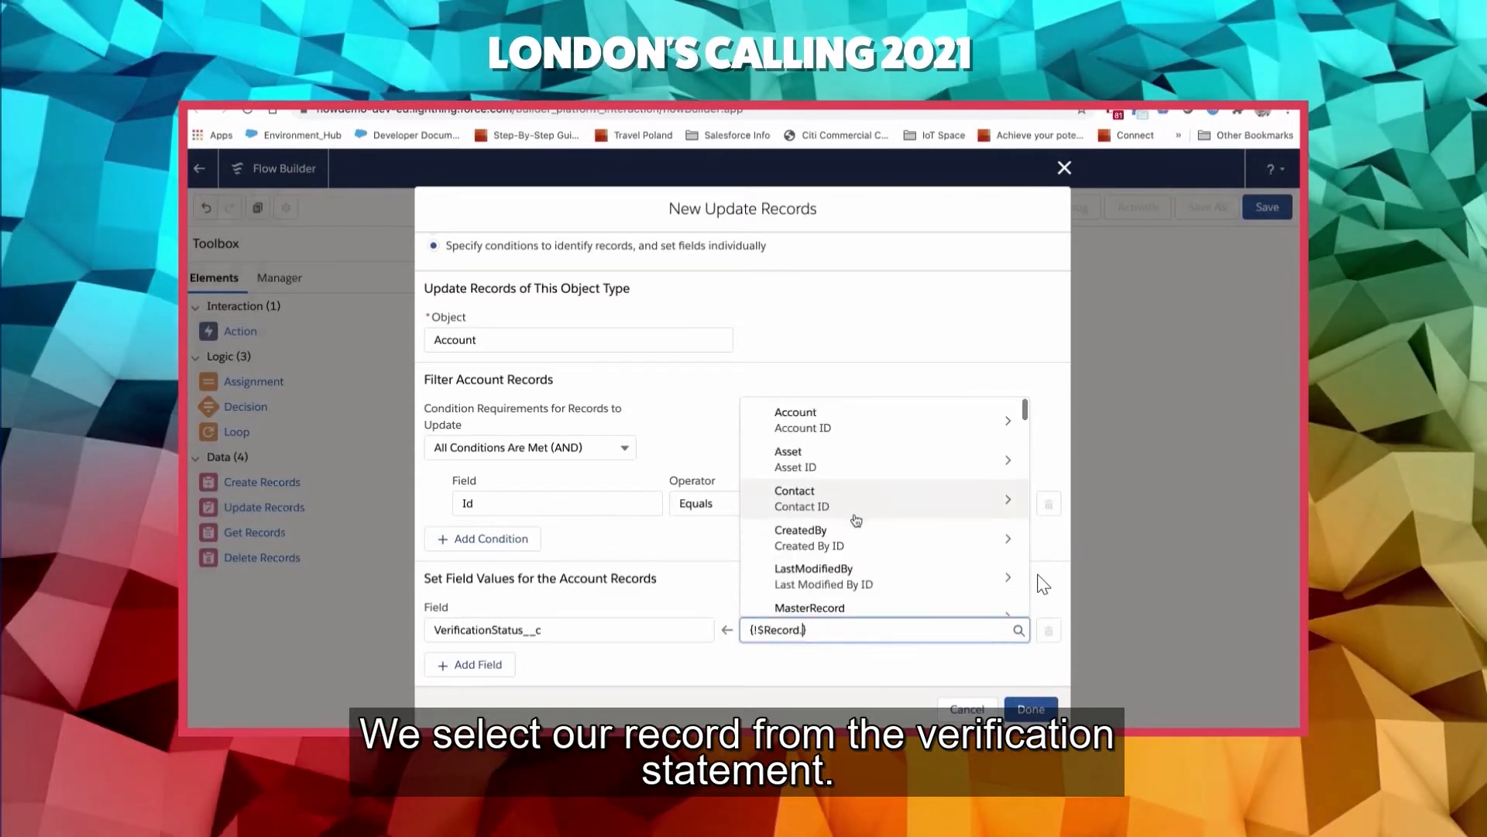
text(acc)
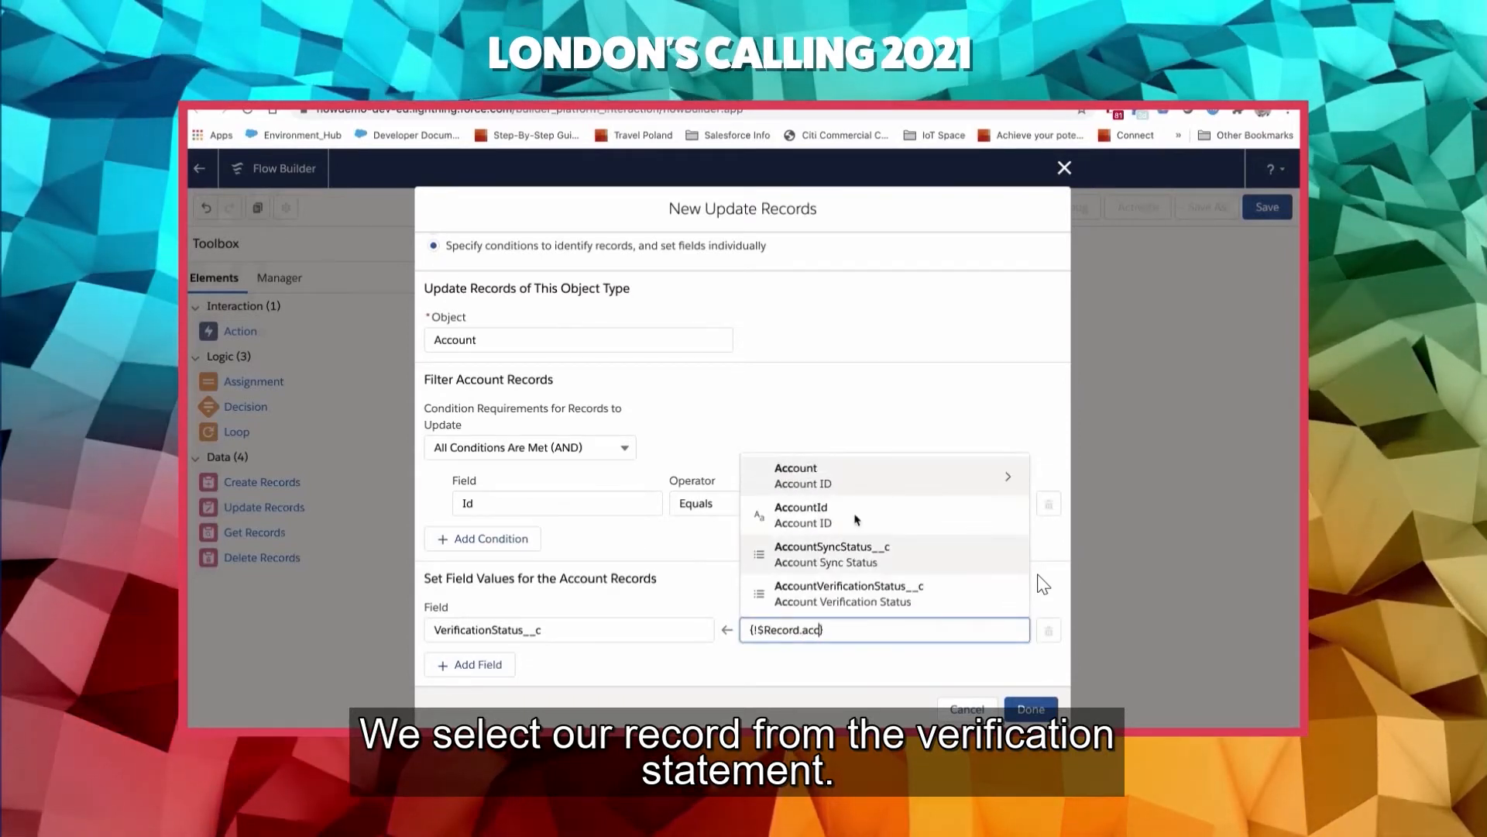
click(856, 595)
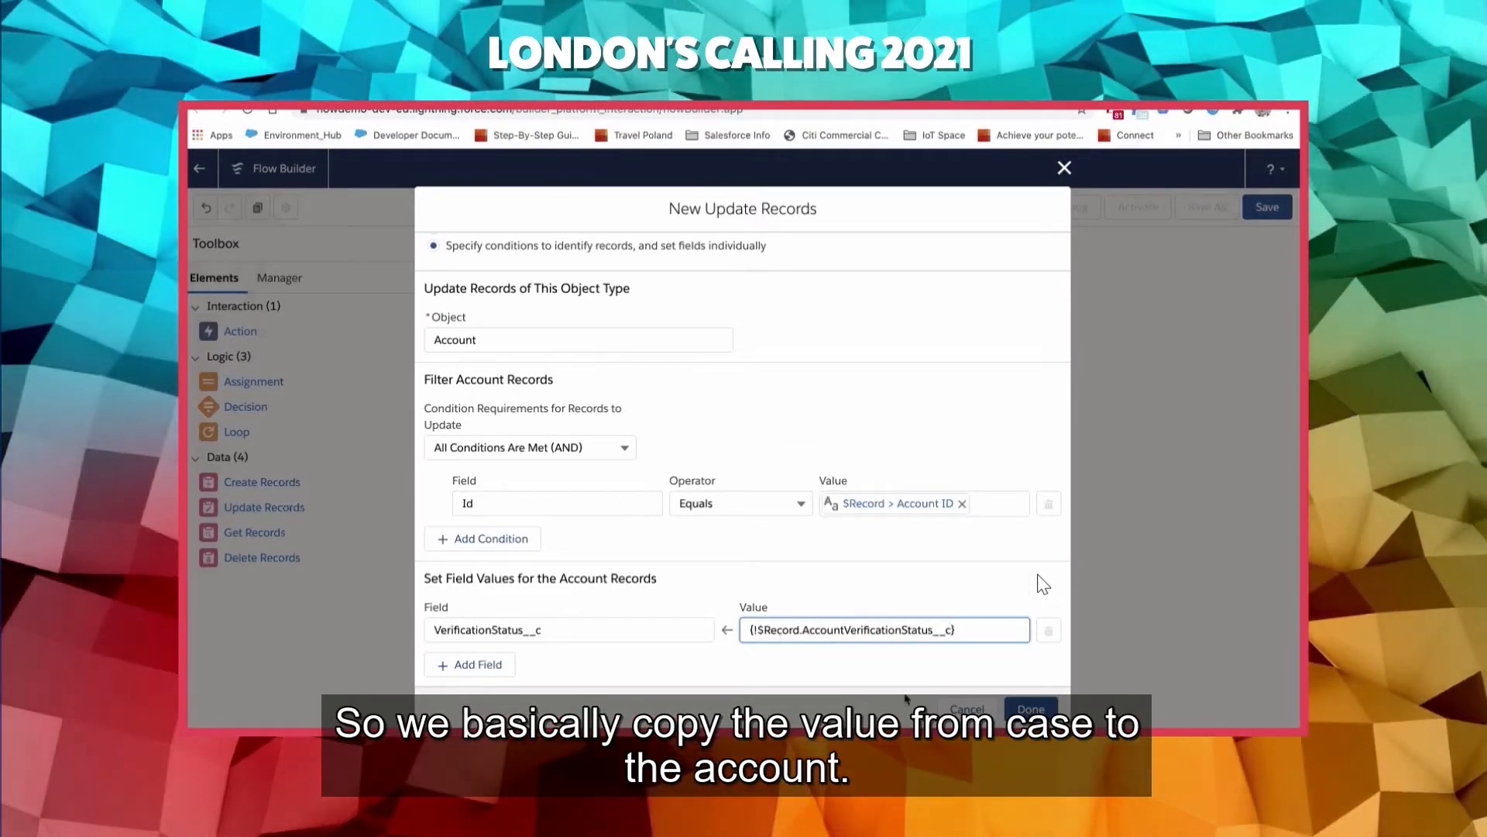
- Finish the Update Records element and connect the decision to it for the Verification to pending outcome
click(1044, 584)
click(1031, 708)
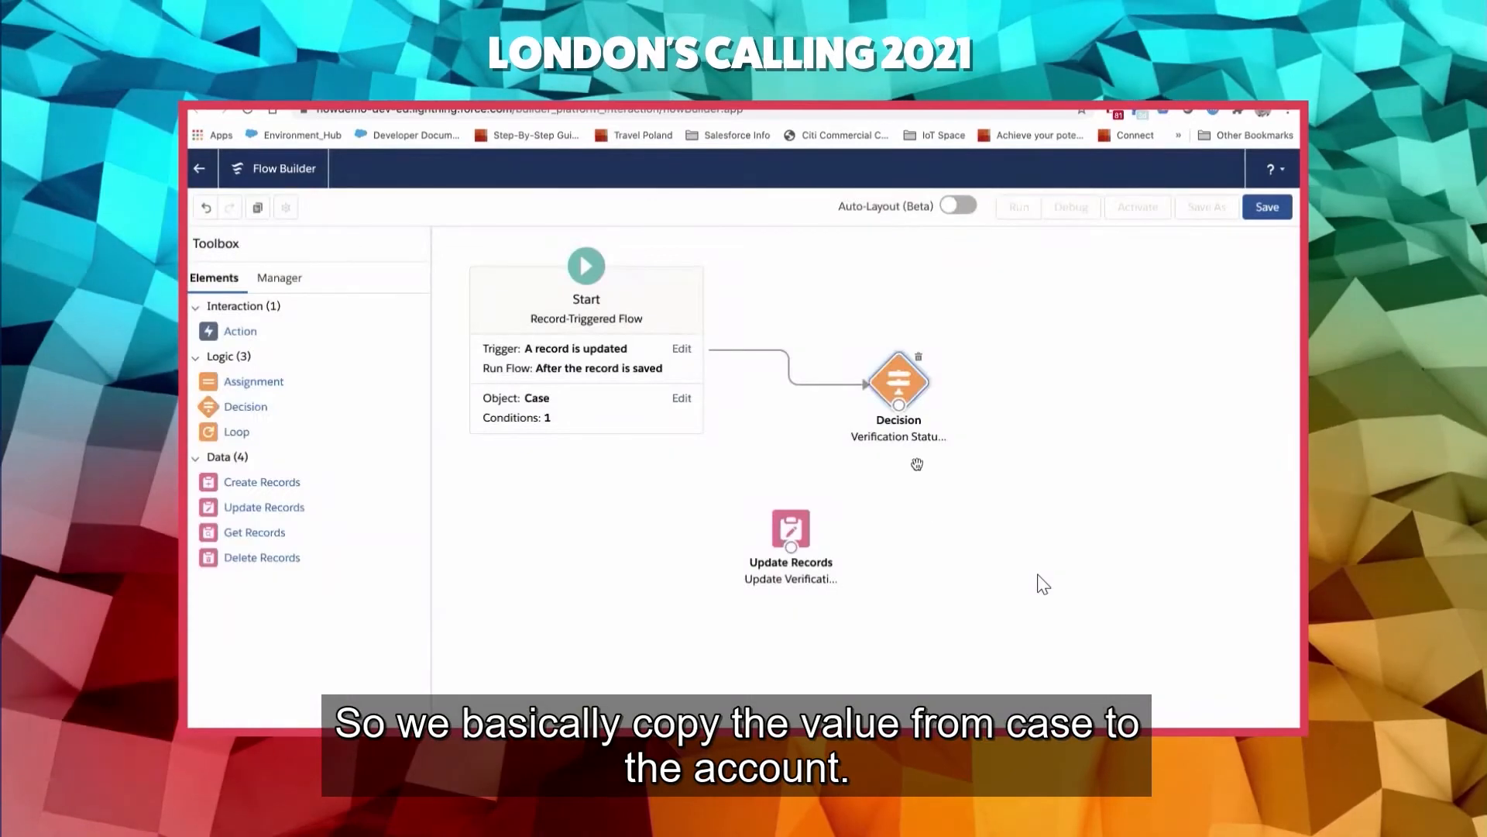
drag(899, 405, 794, 523)
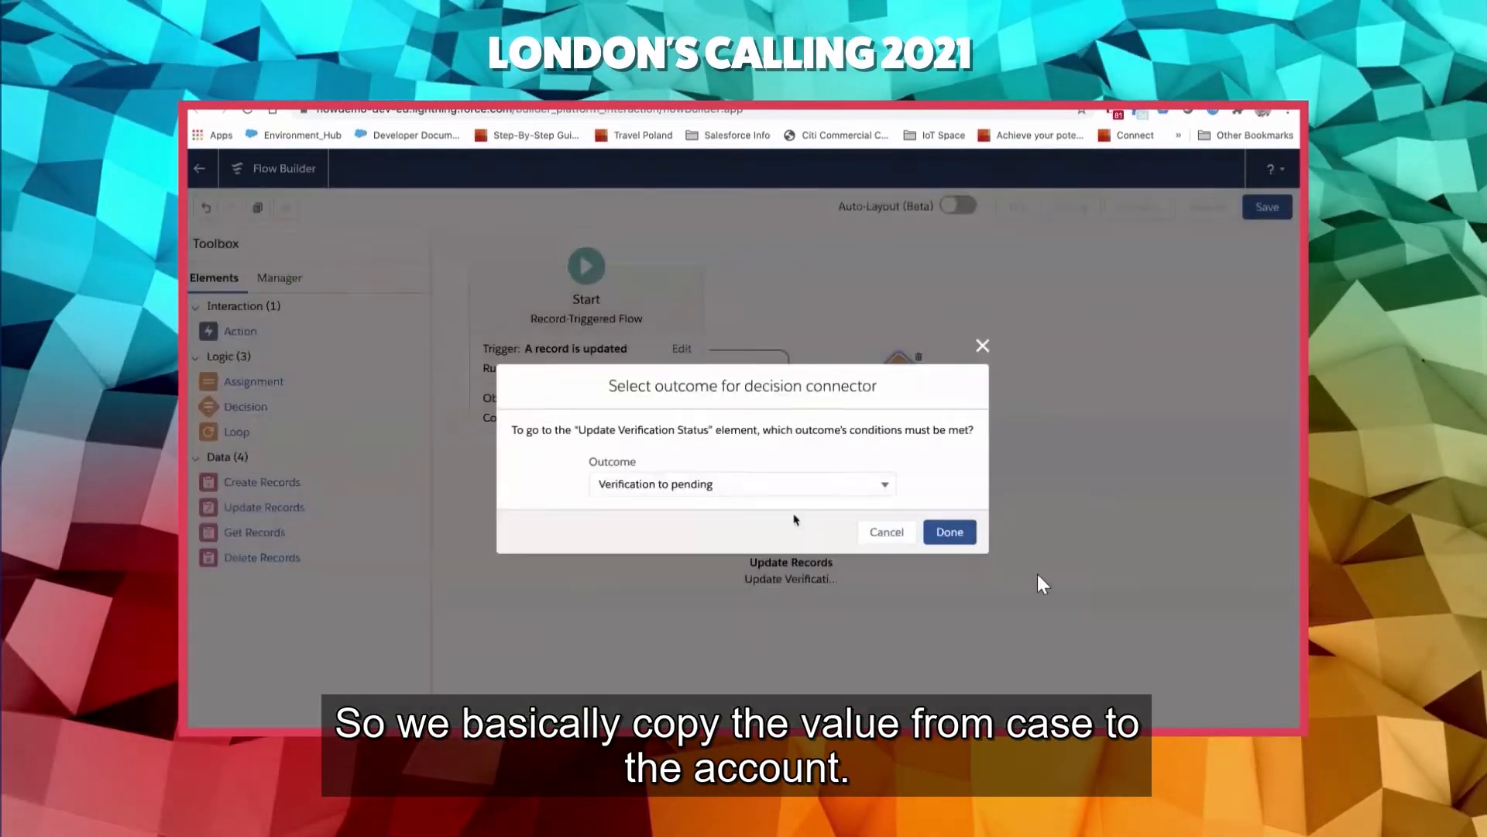
click(952, 533)
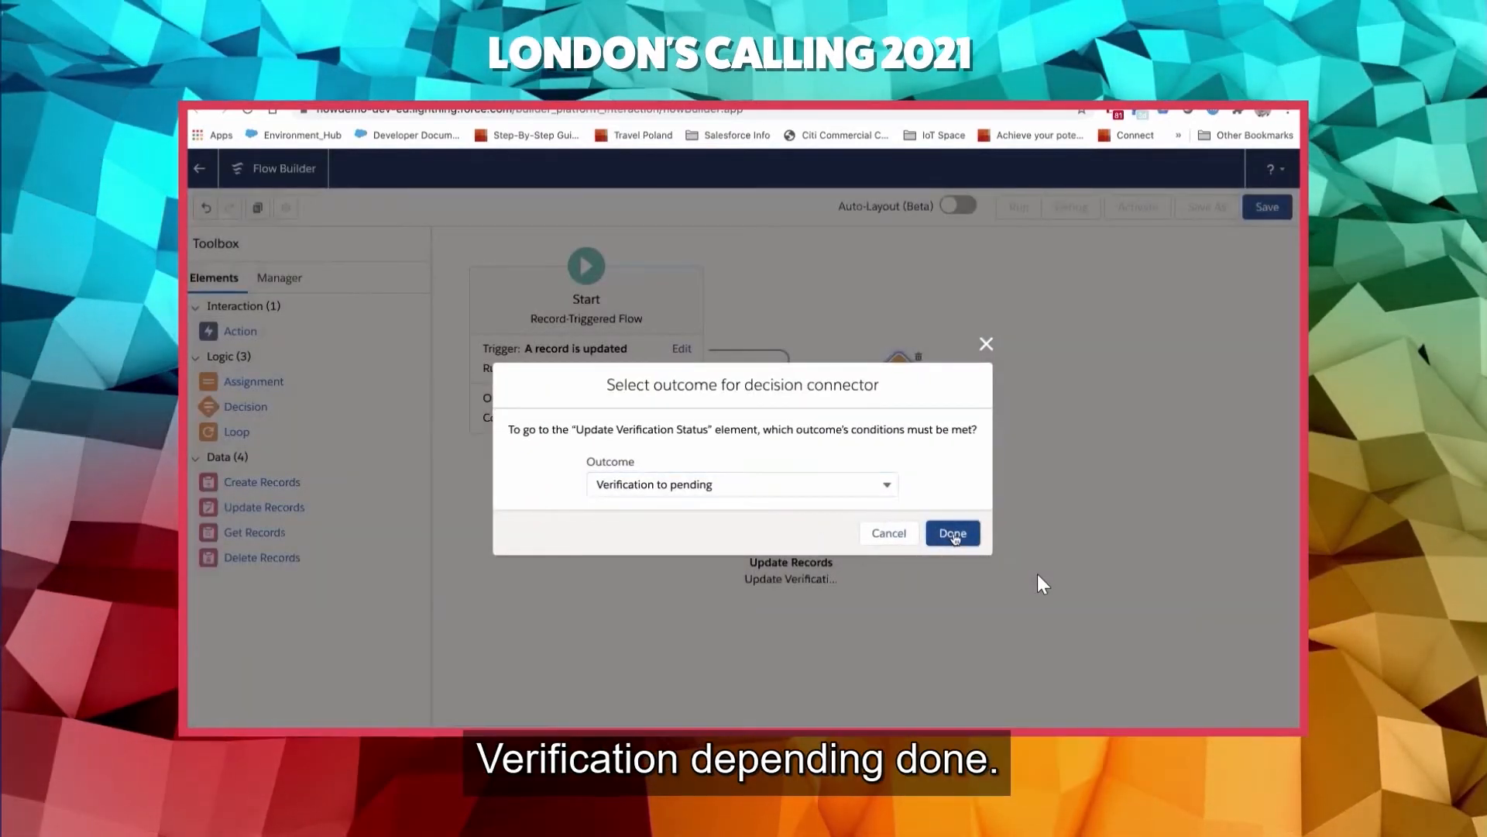
- Save the flow with the label >>CaseAfterSave - Update Verification Status and an auto-generated API name, and activate it
click(1269, 212)
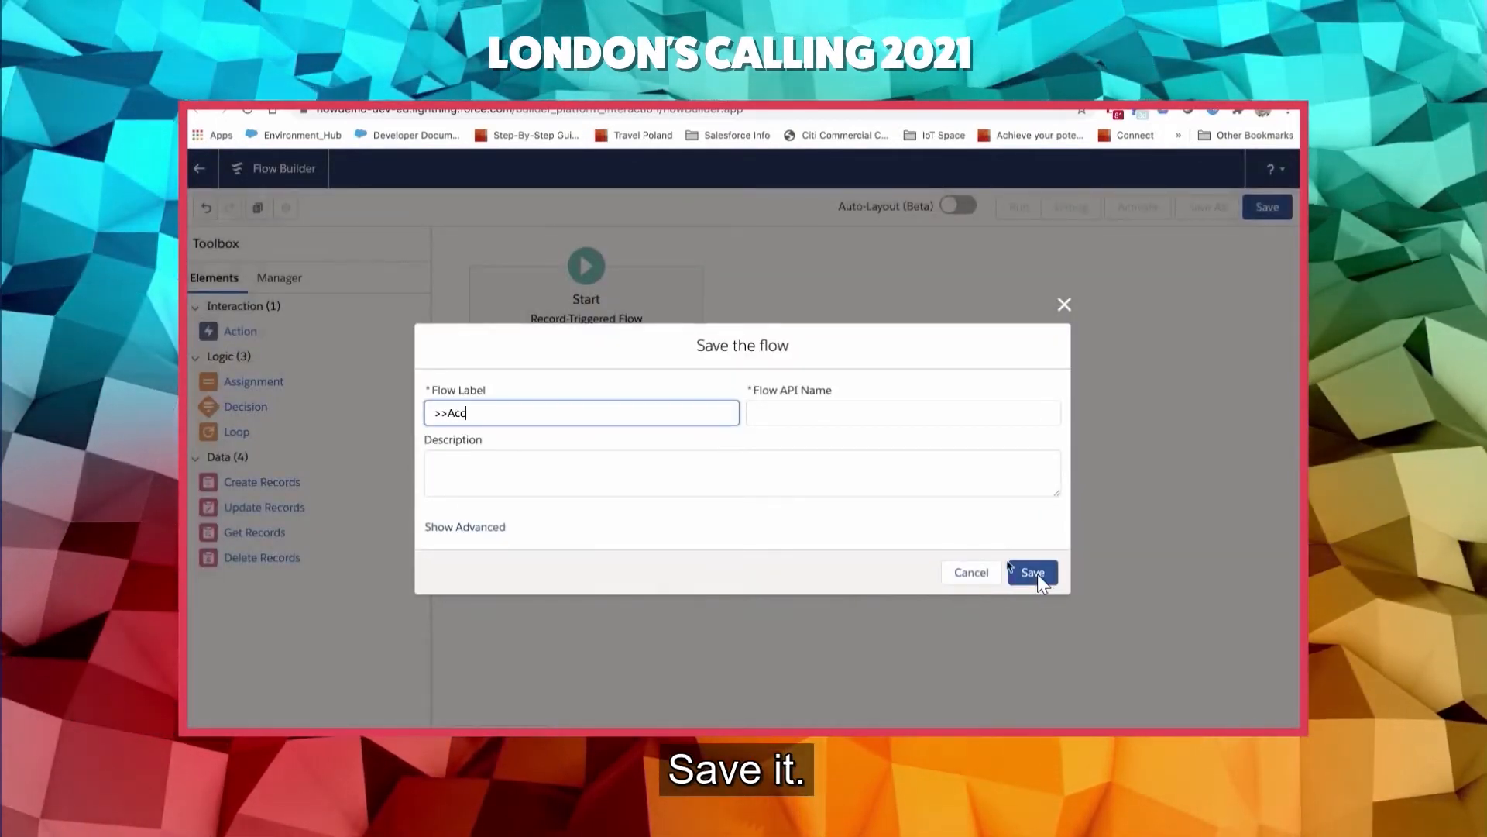
text(>>Acco)
key(BackSpace)
key(BackSpace)
key(BackSpace)
key(BackSpace)
text(Case)
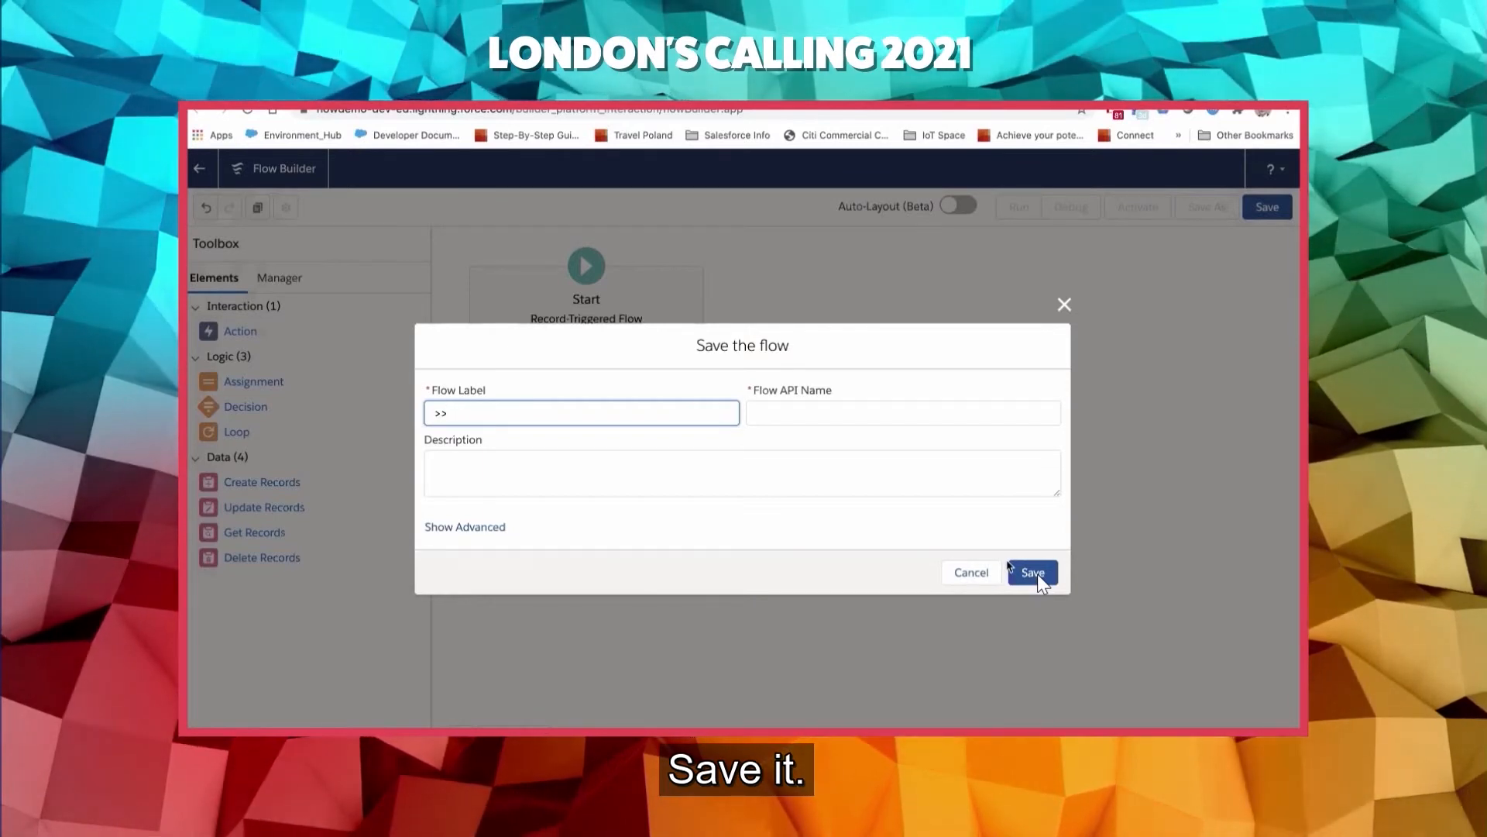
text(Afte)
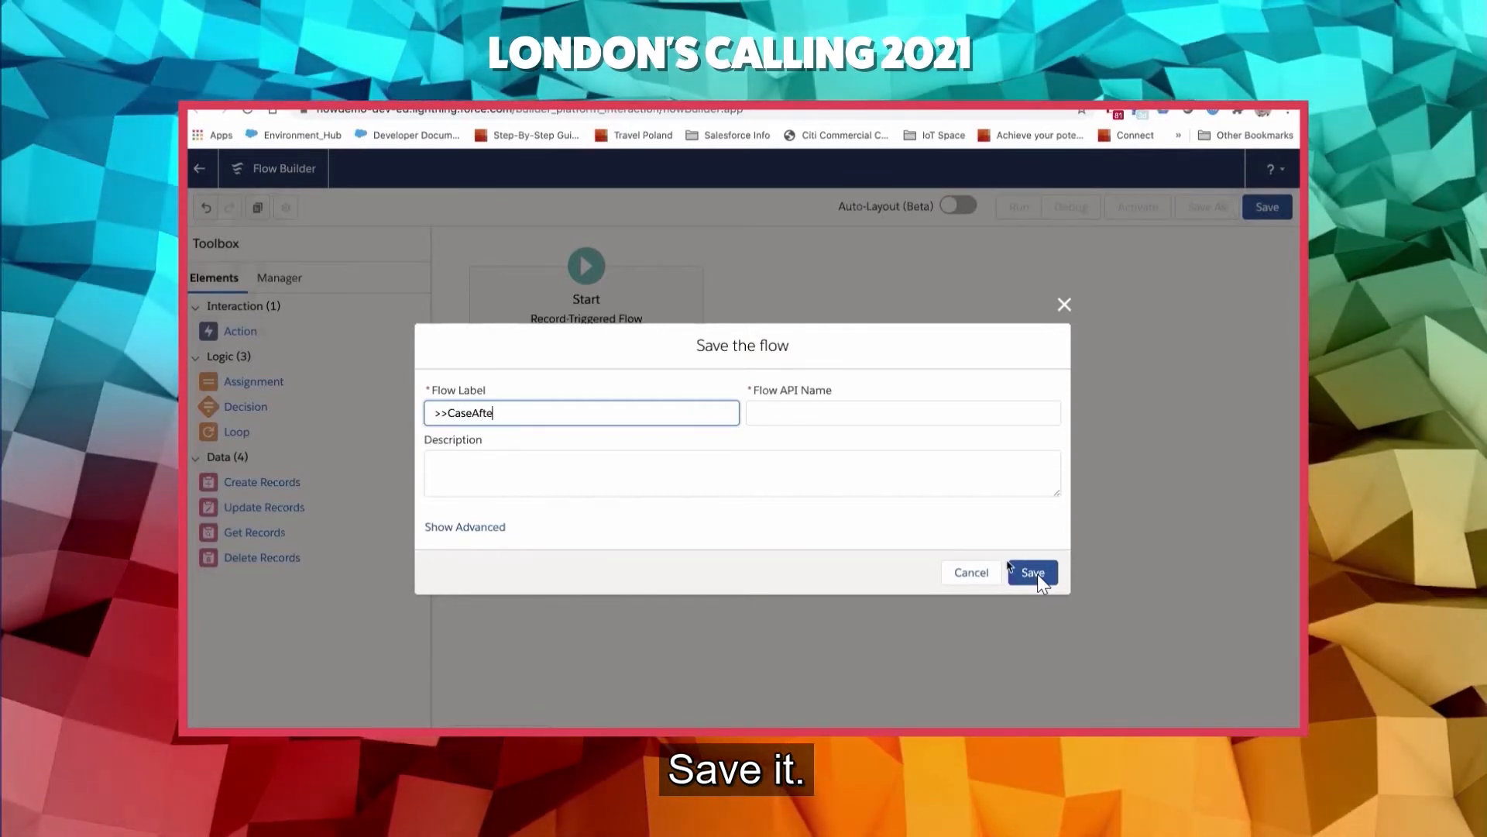
text(rSave)
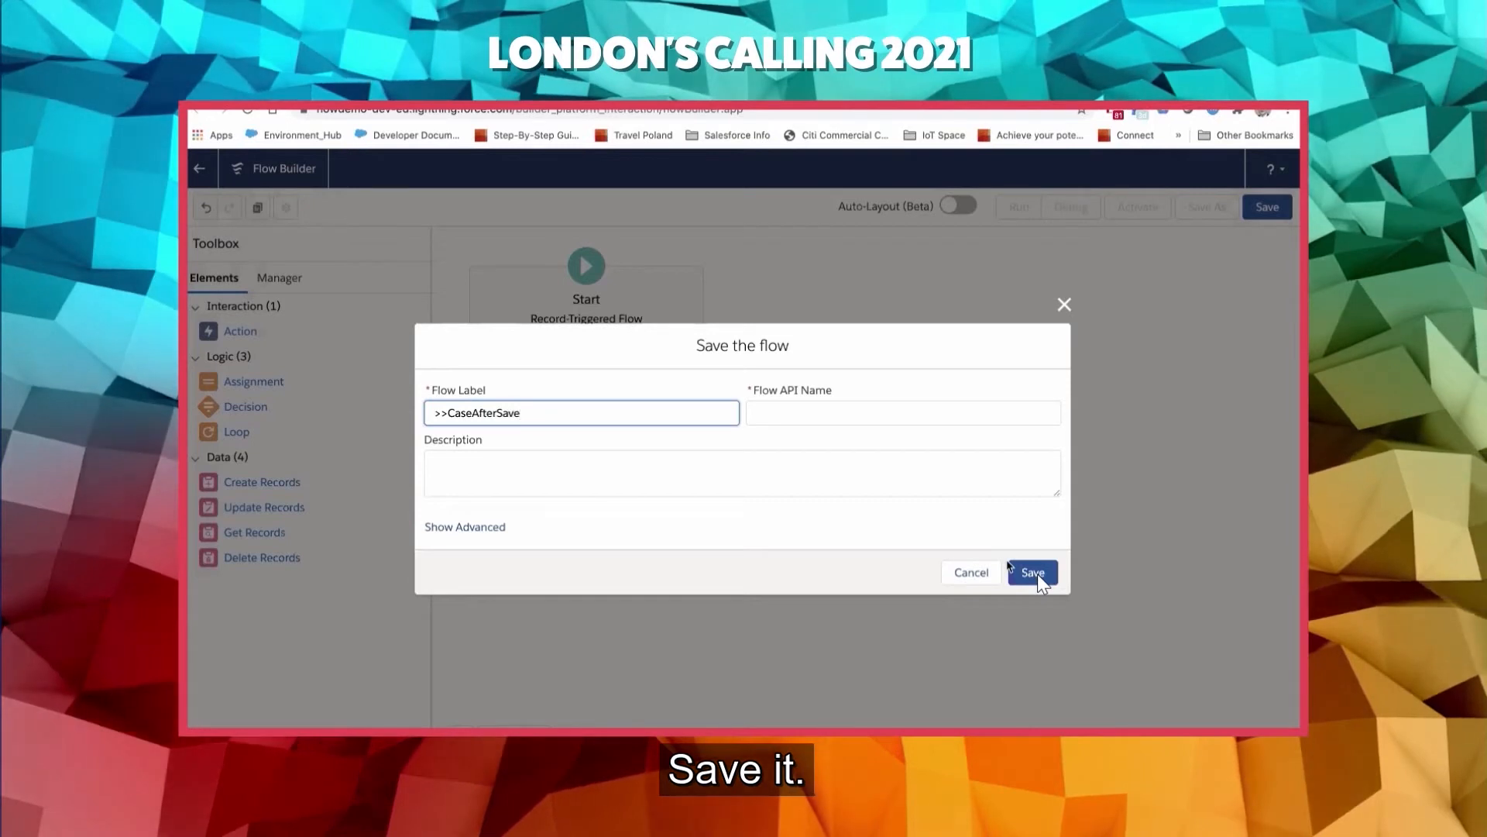
text(F)
key(BackSpace)
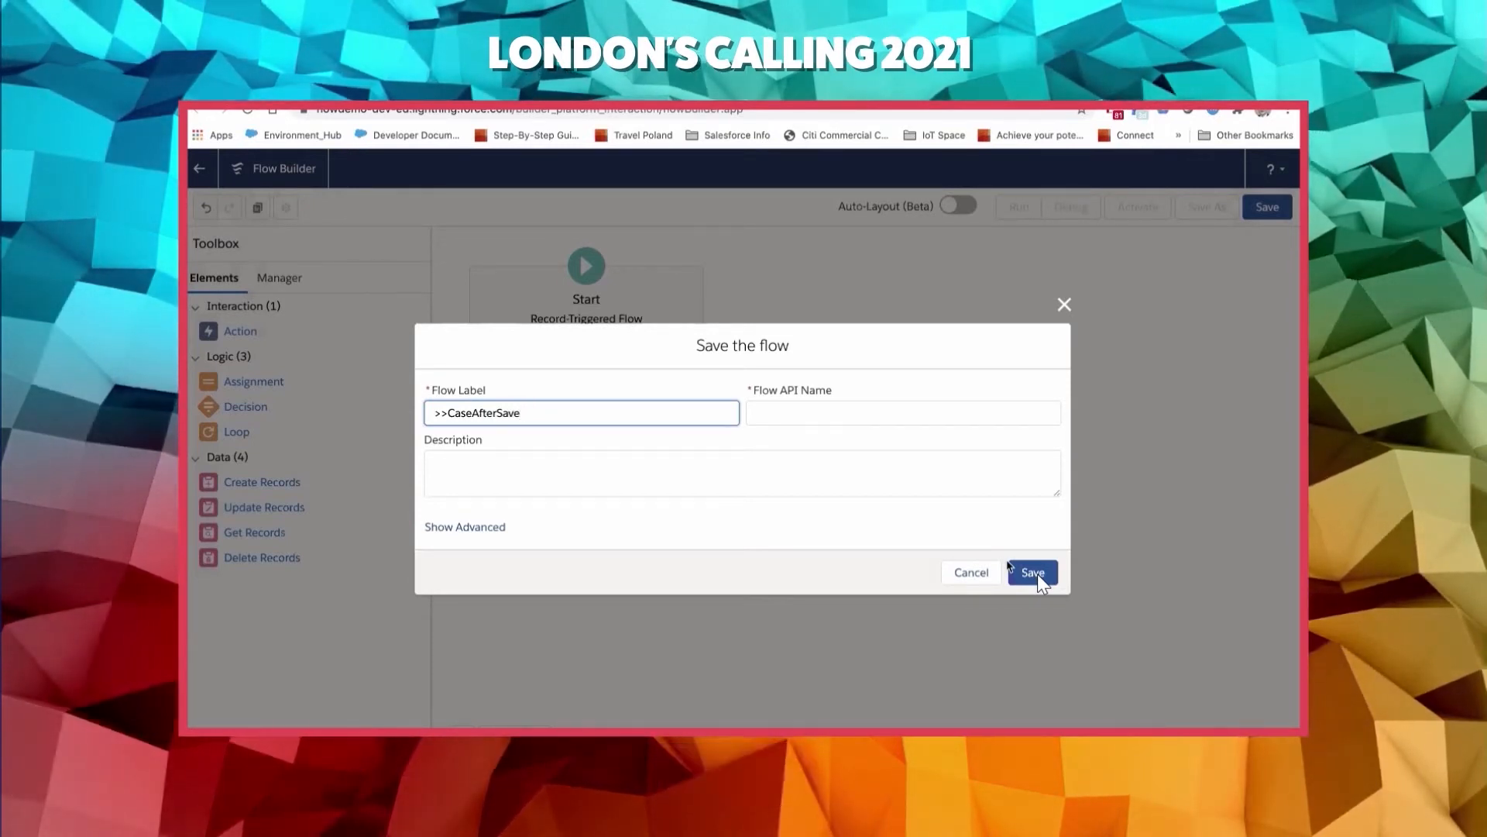
text(- Update V)
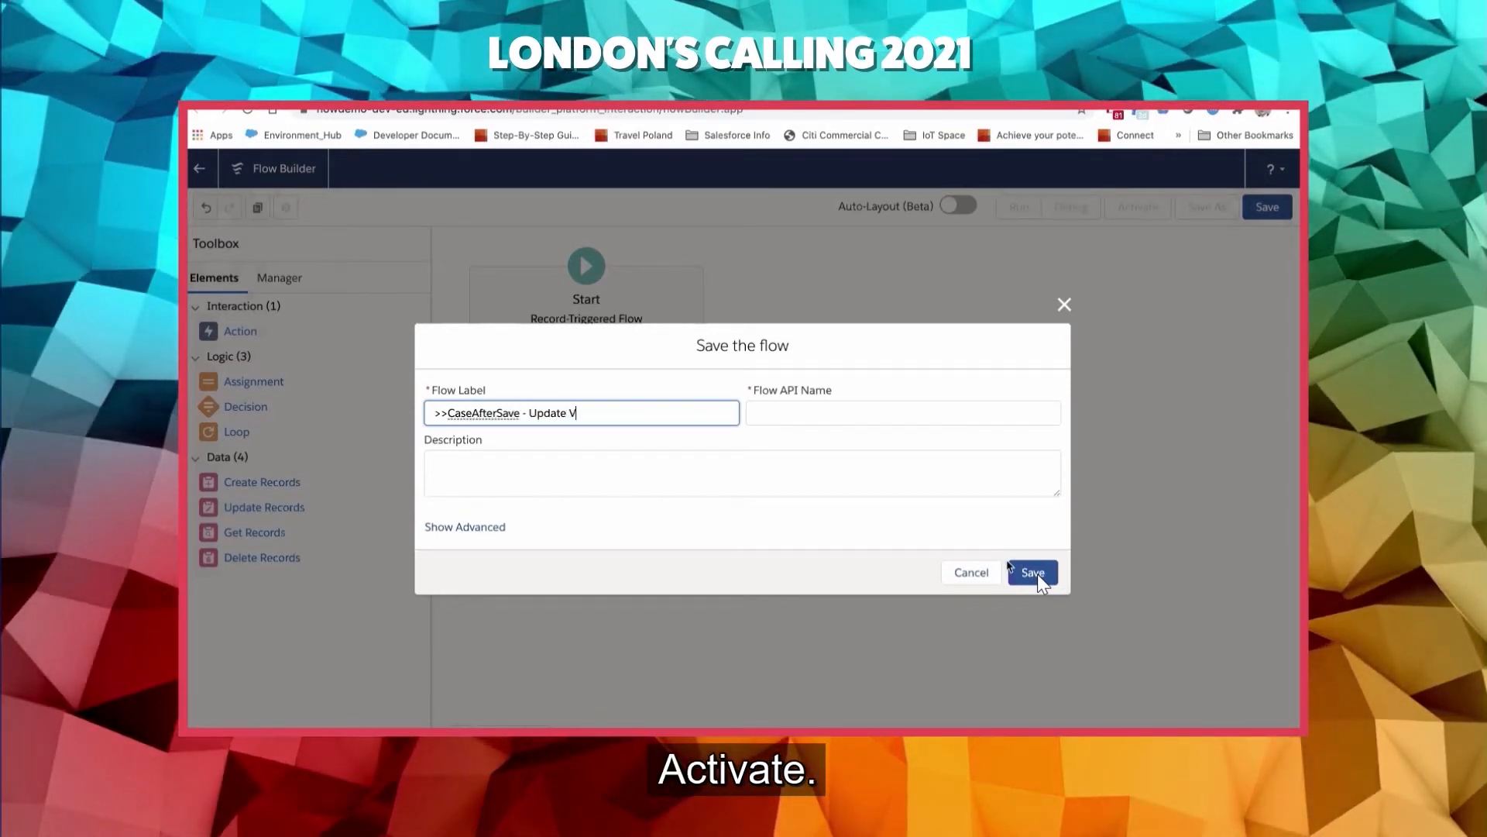
text(erificatio)
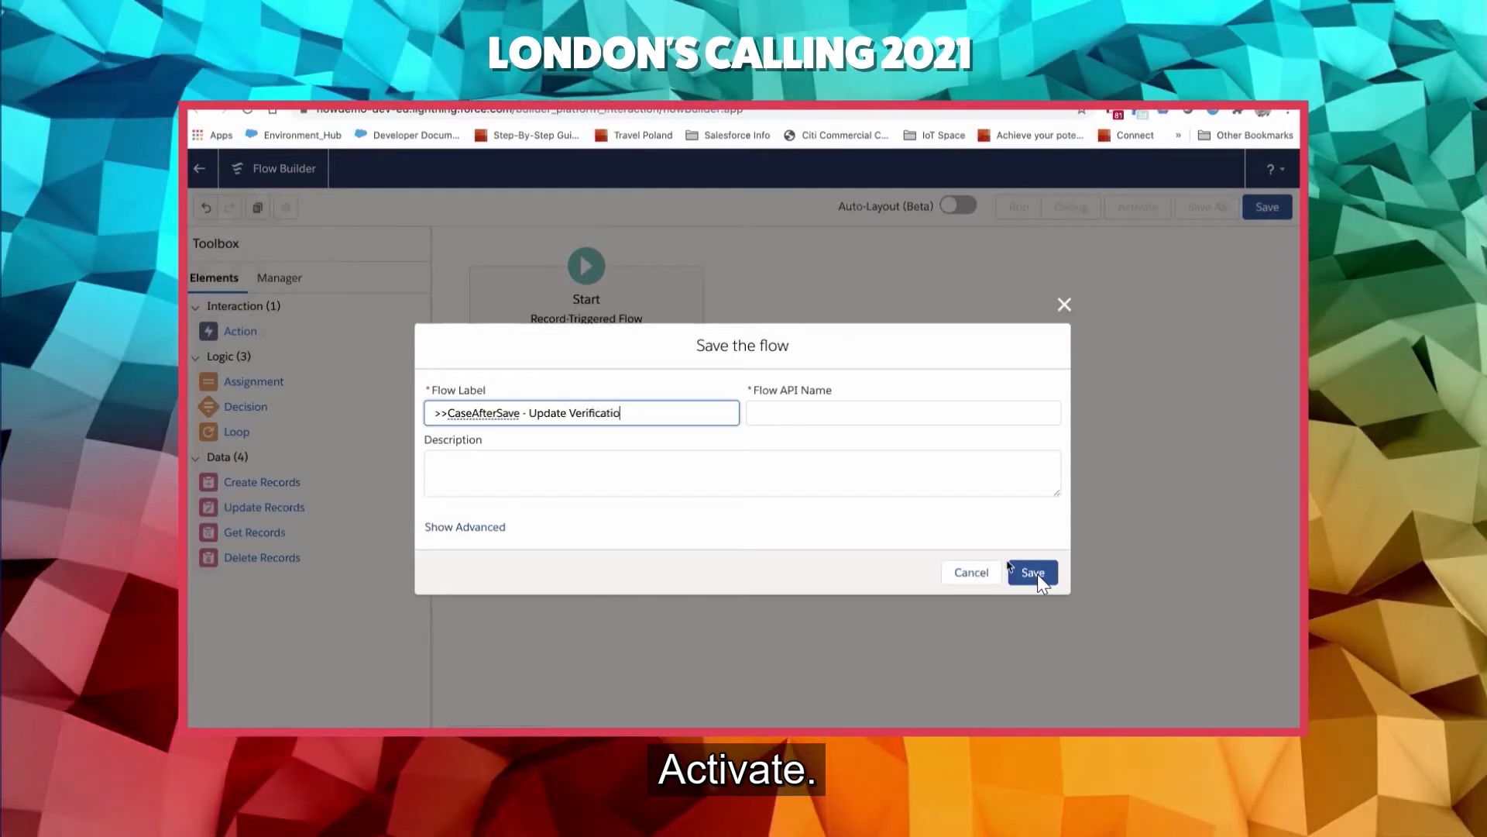
text(n Status)
key(Tab)
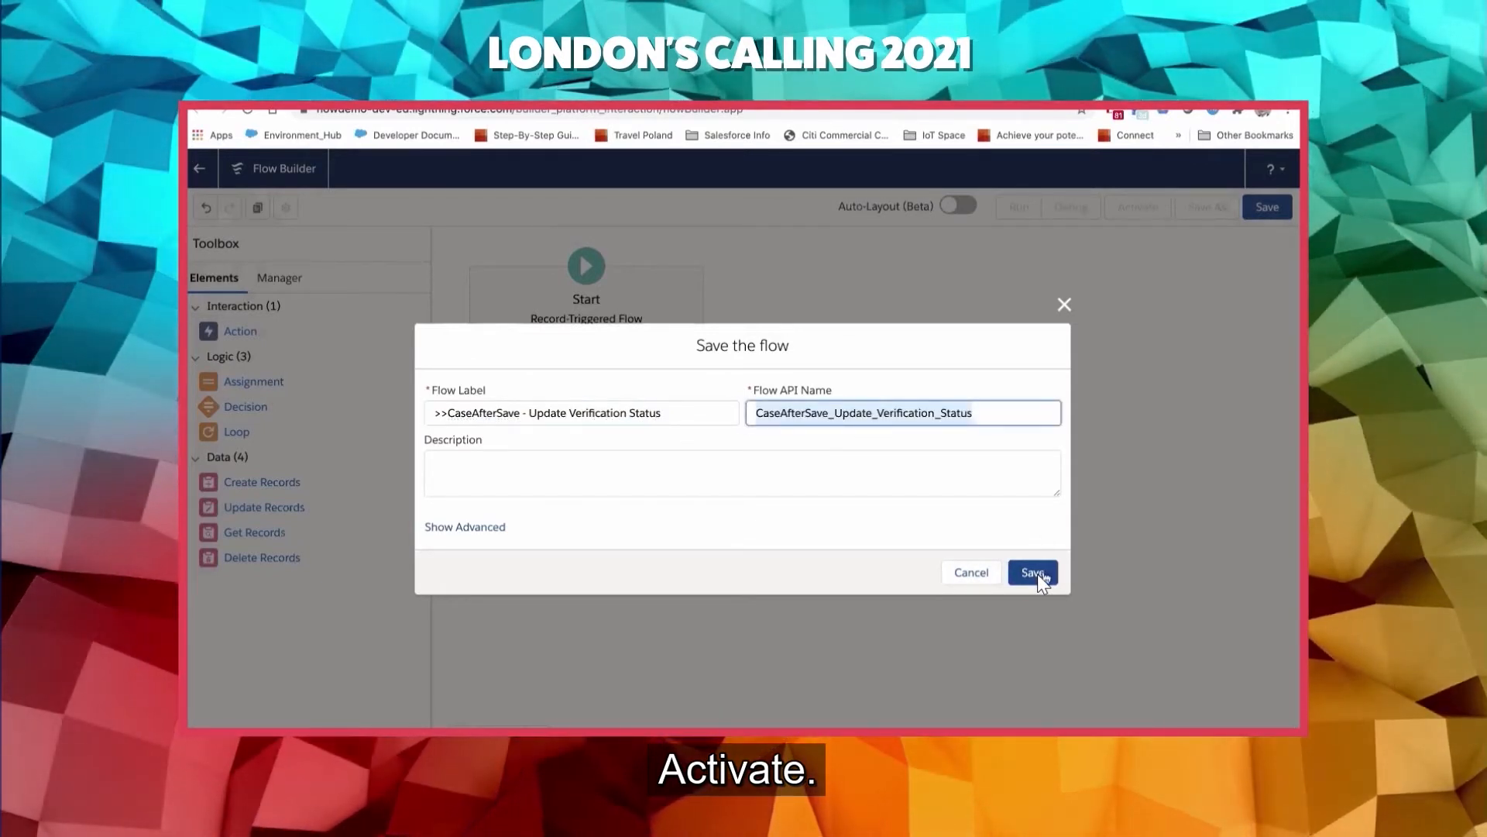
click(1035, 574)
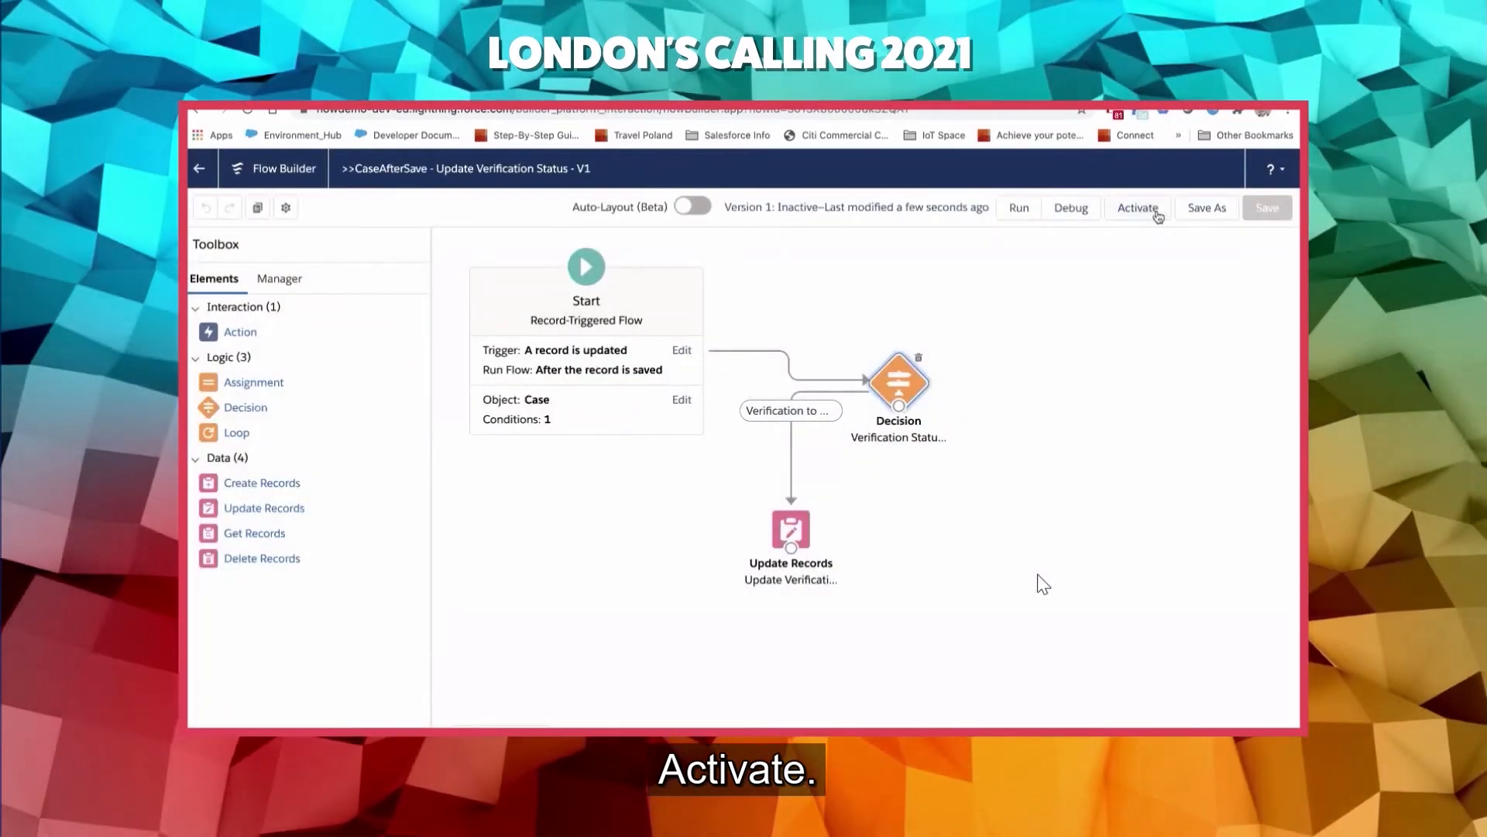
click(1138, 208)
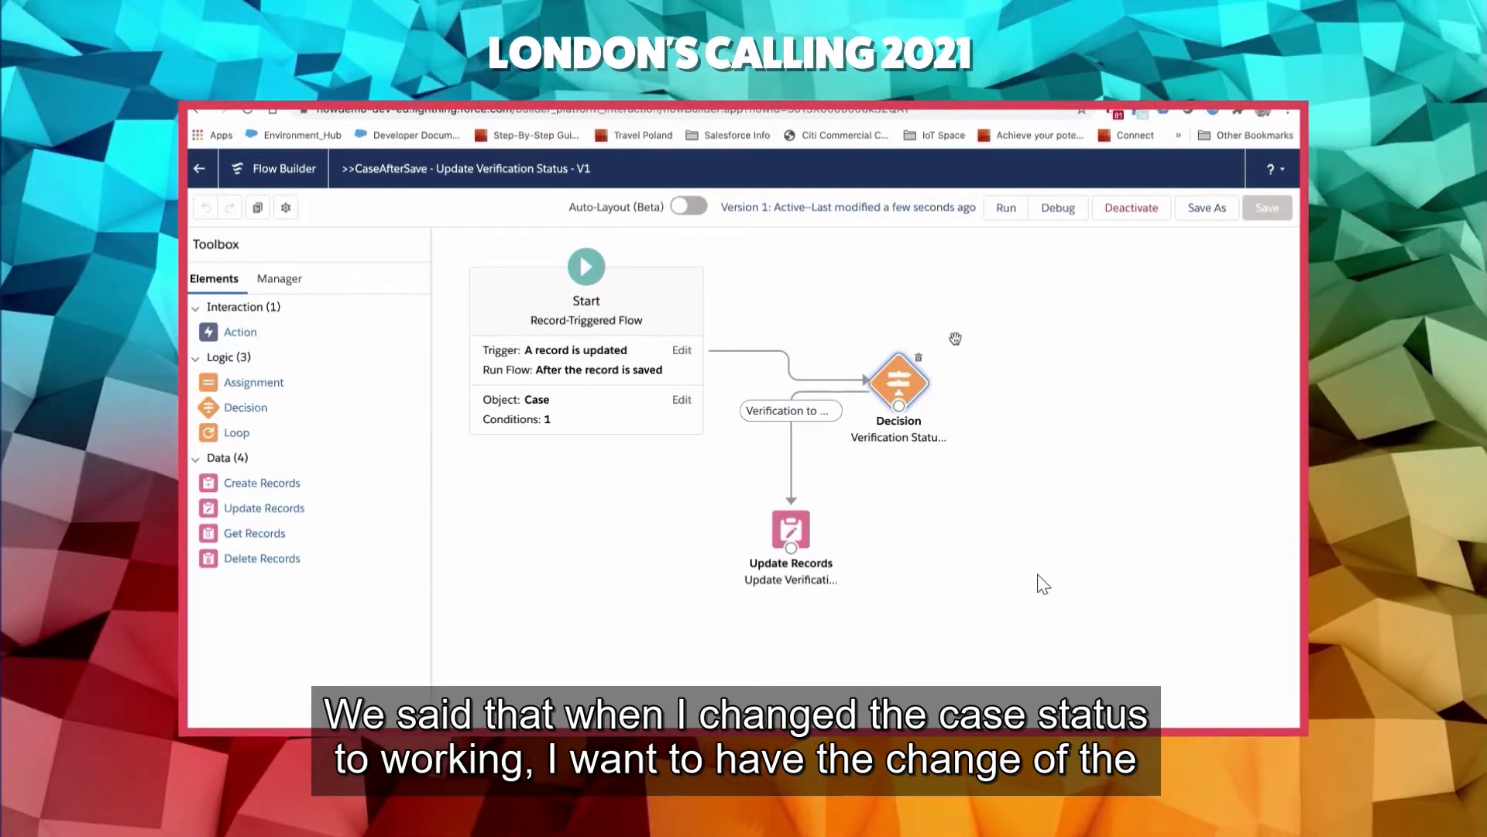
- Return to the flow list and create a new Record-Triggered Flow with the Freeform layout
click(196, 170)
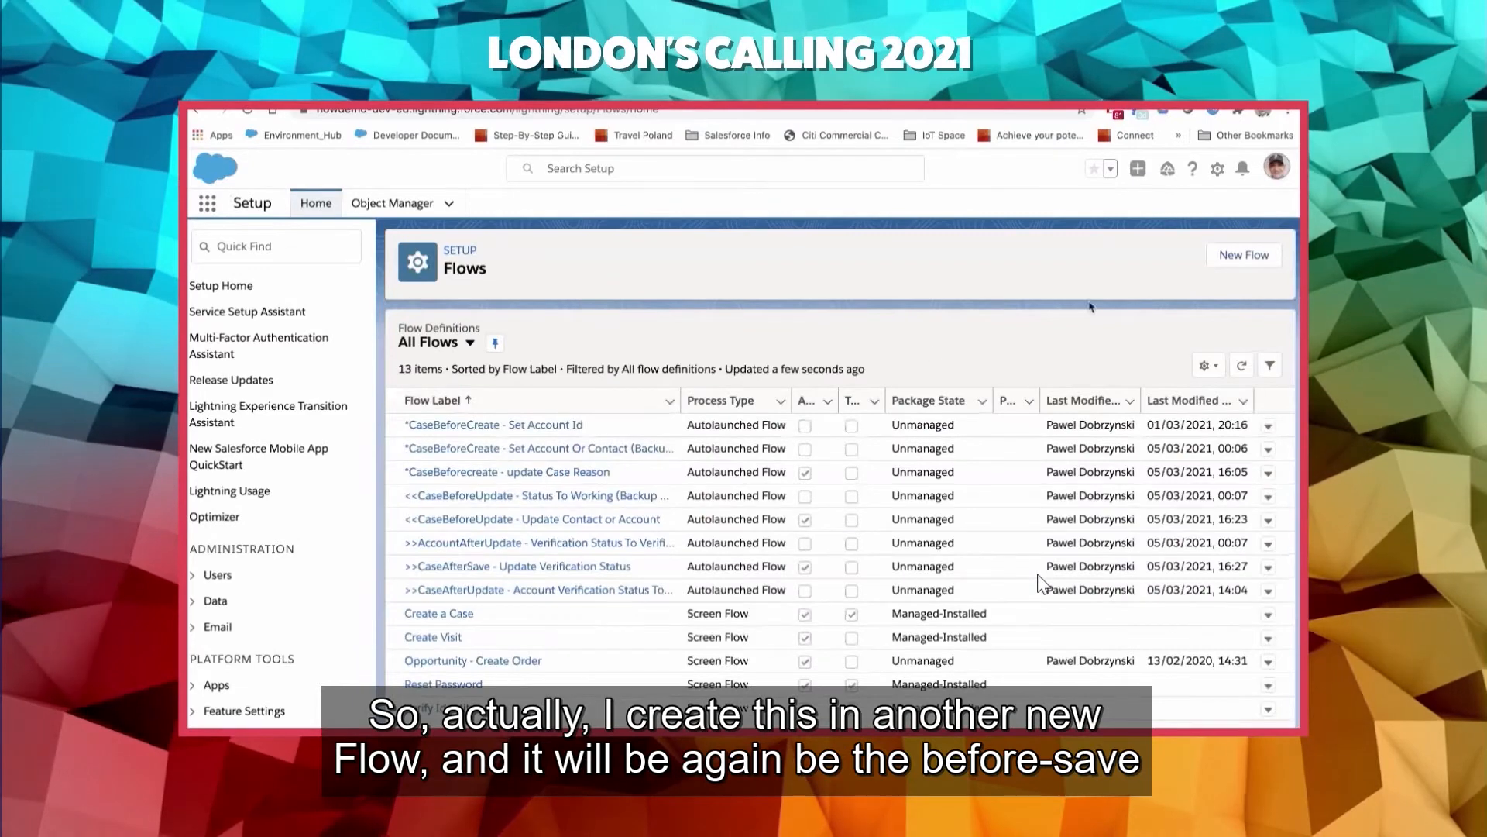
click(1244, 255)
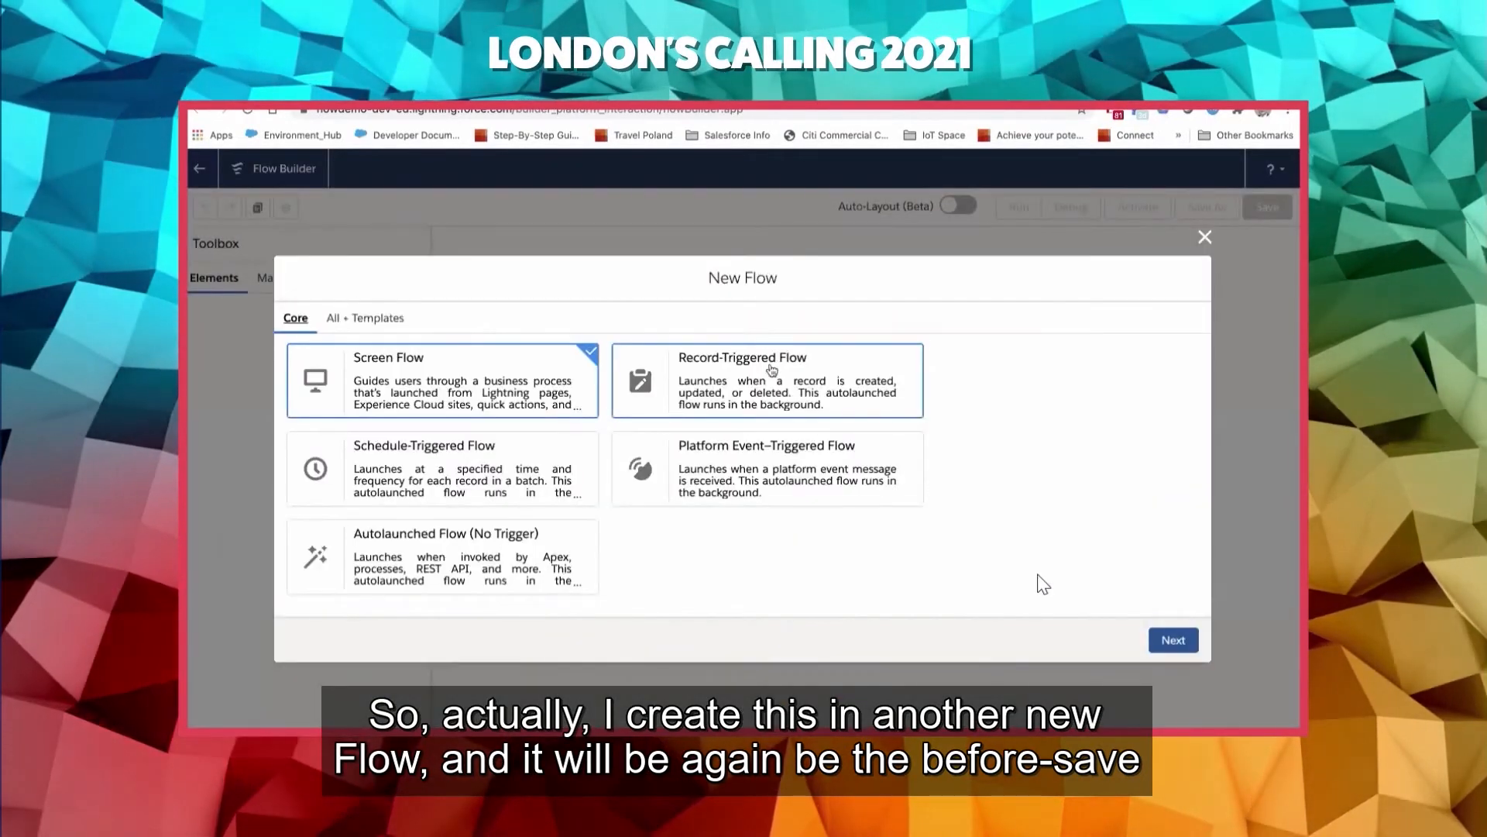
click(769, 369)
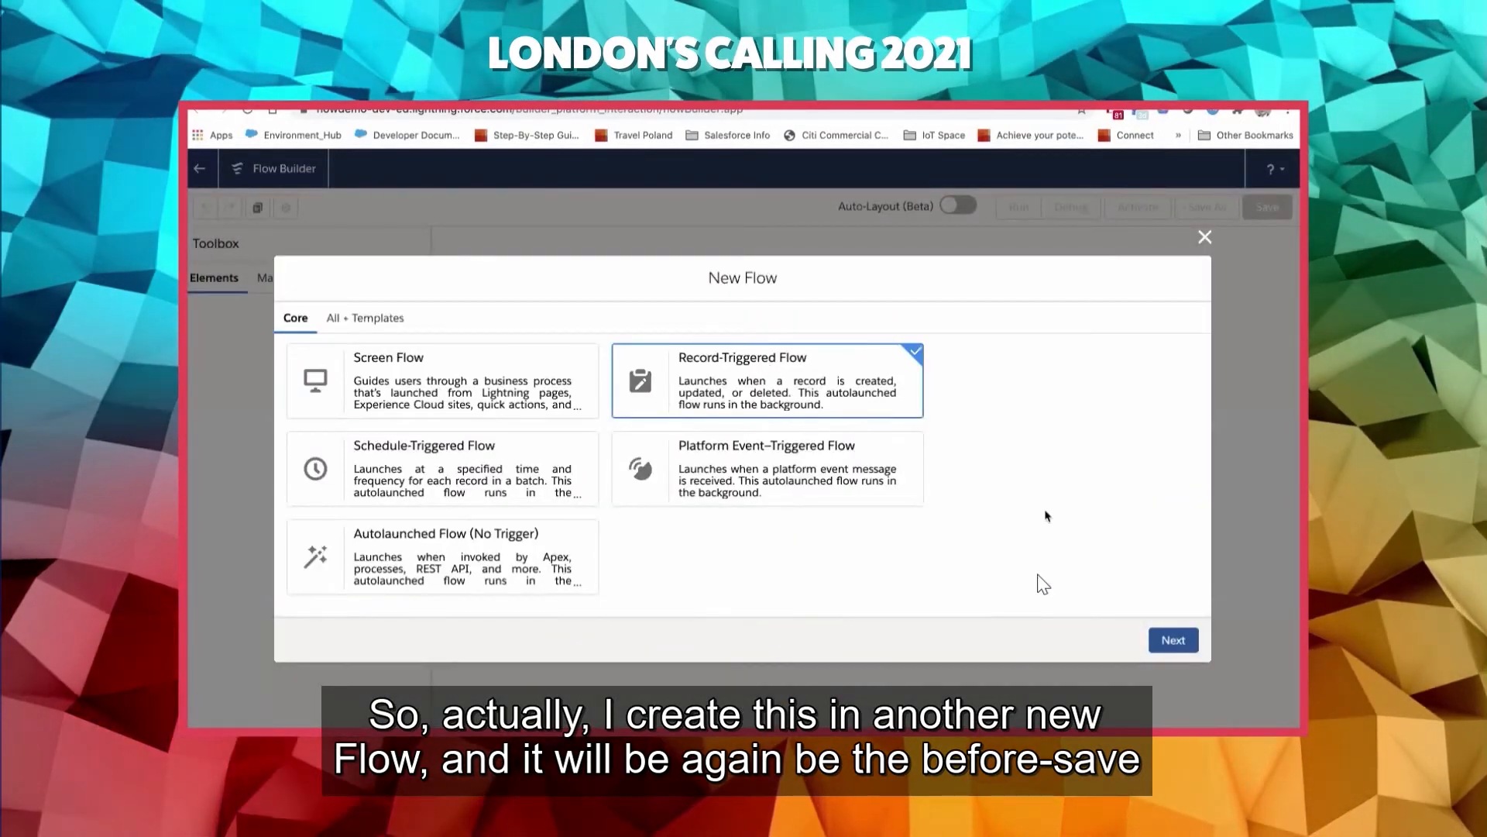
click(1172, 639)
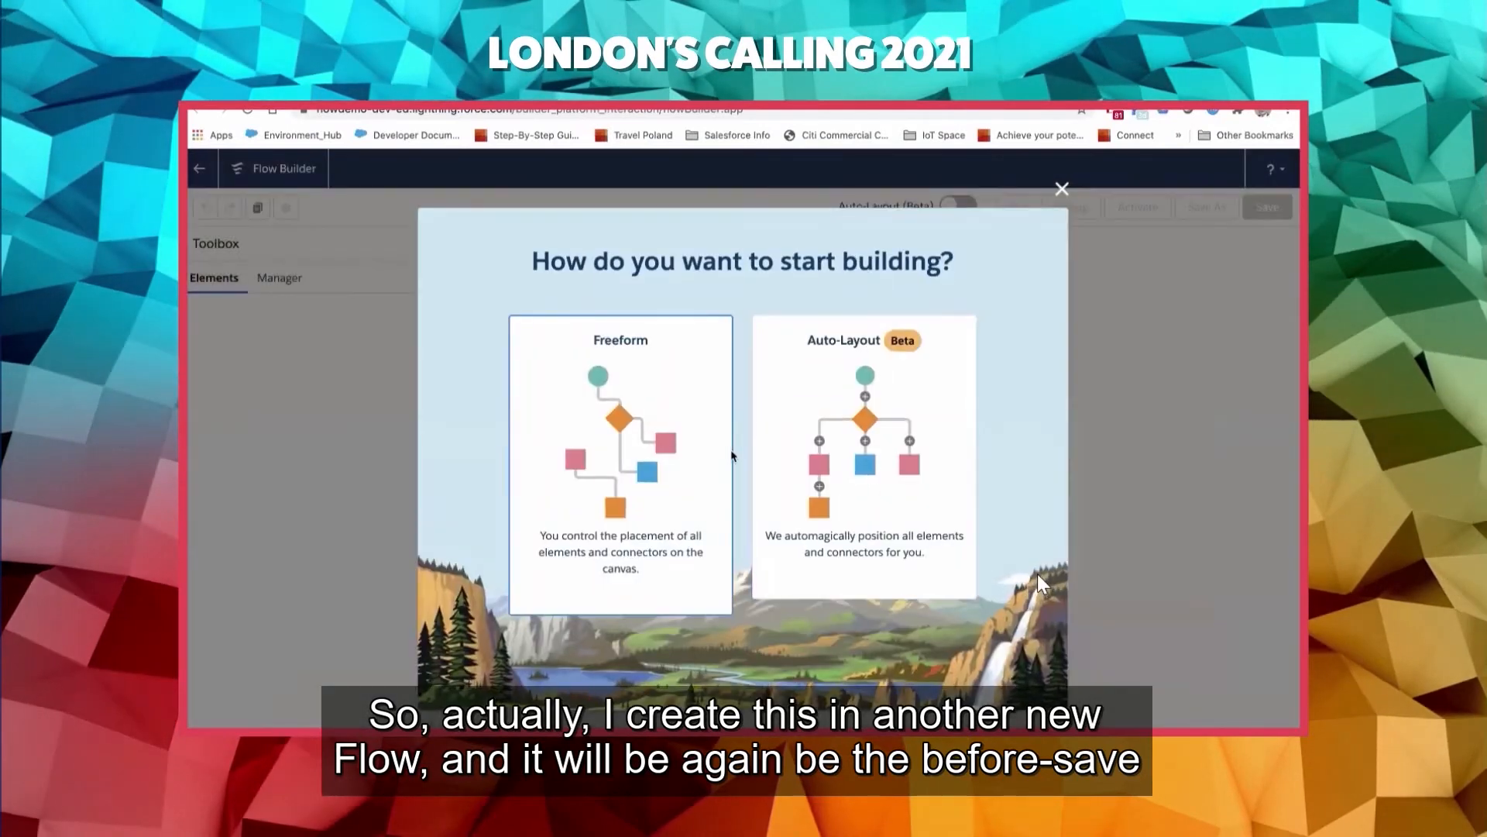
click(718, 455)
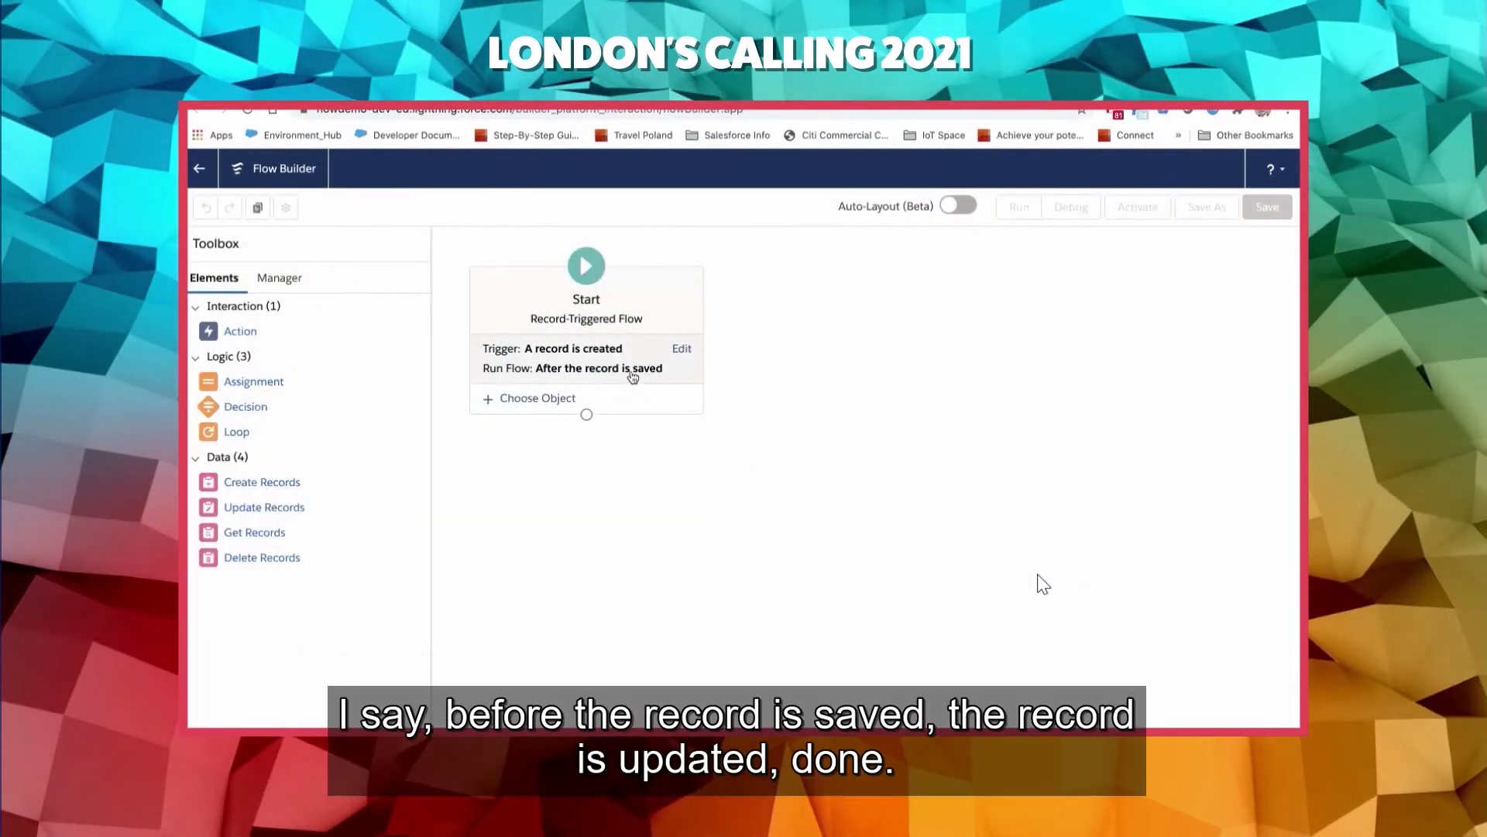
- Configure the trigger so the flow runs when a record is updated, before the record is saved
click(624, 372)
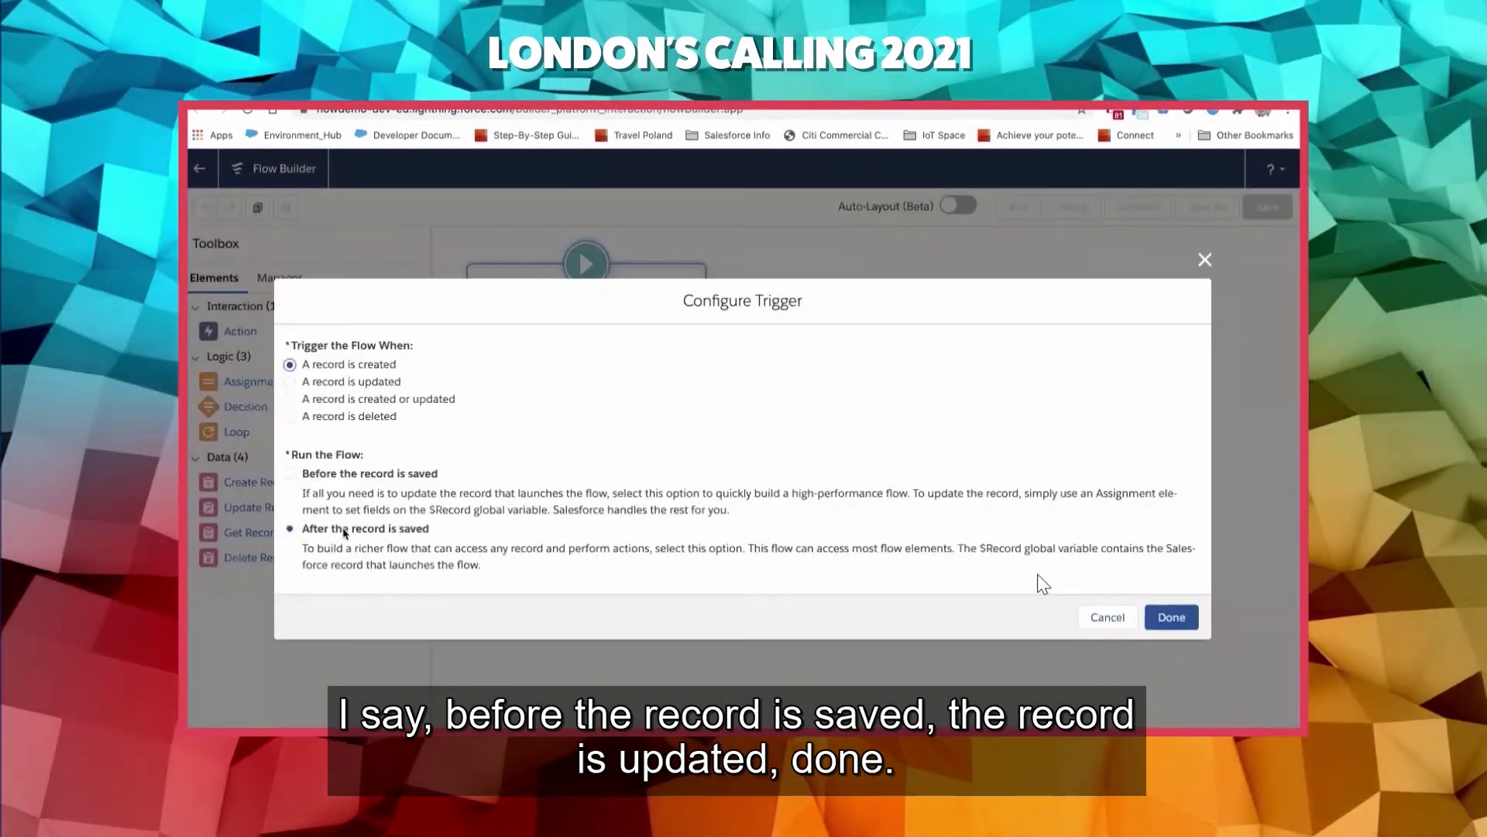
click(358, 476)
click(342, 382)
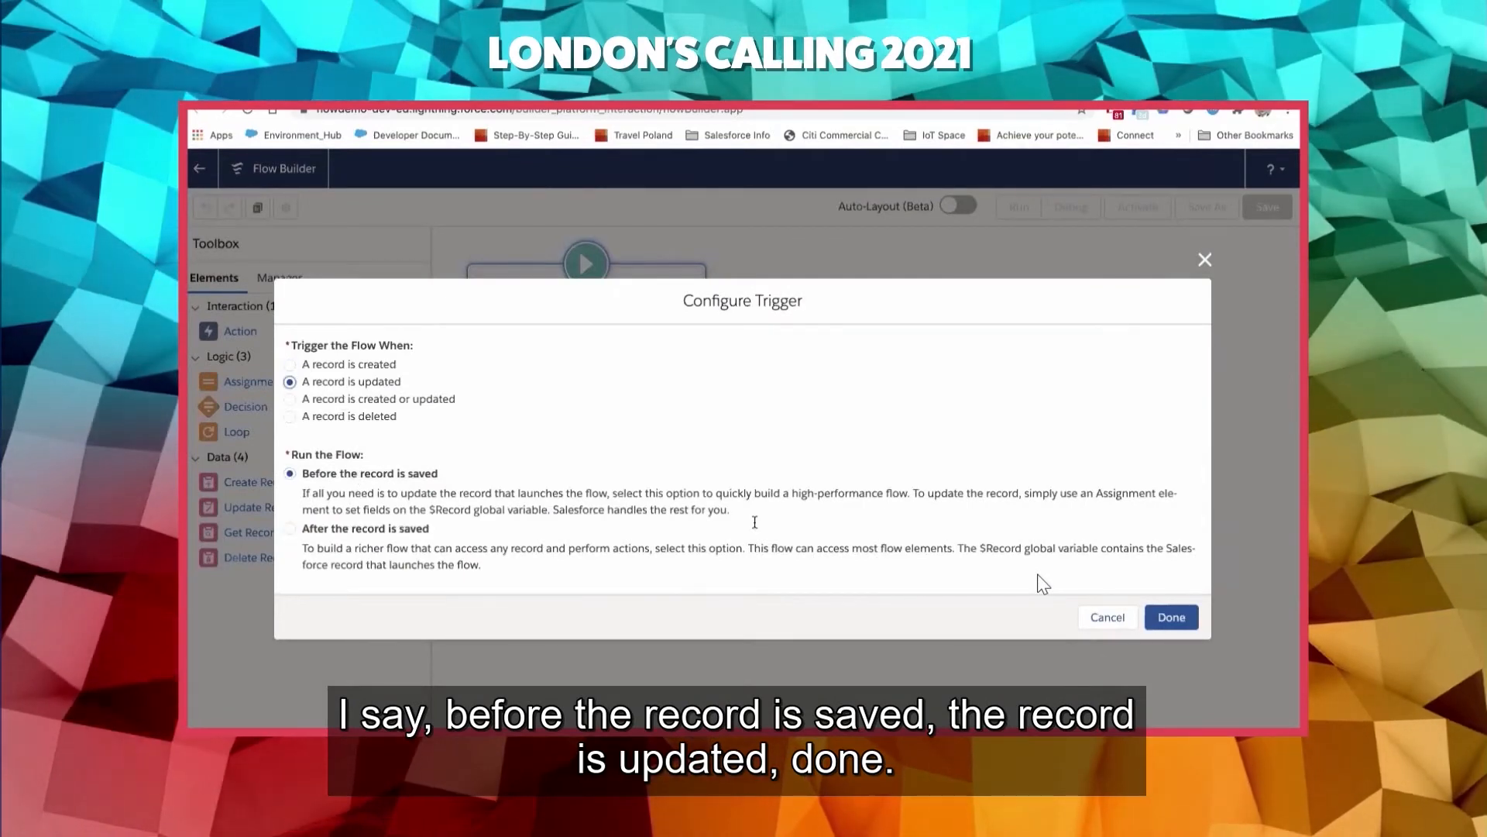
click(1172, 617)
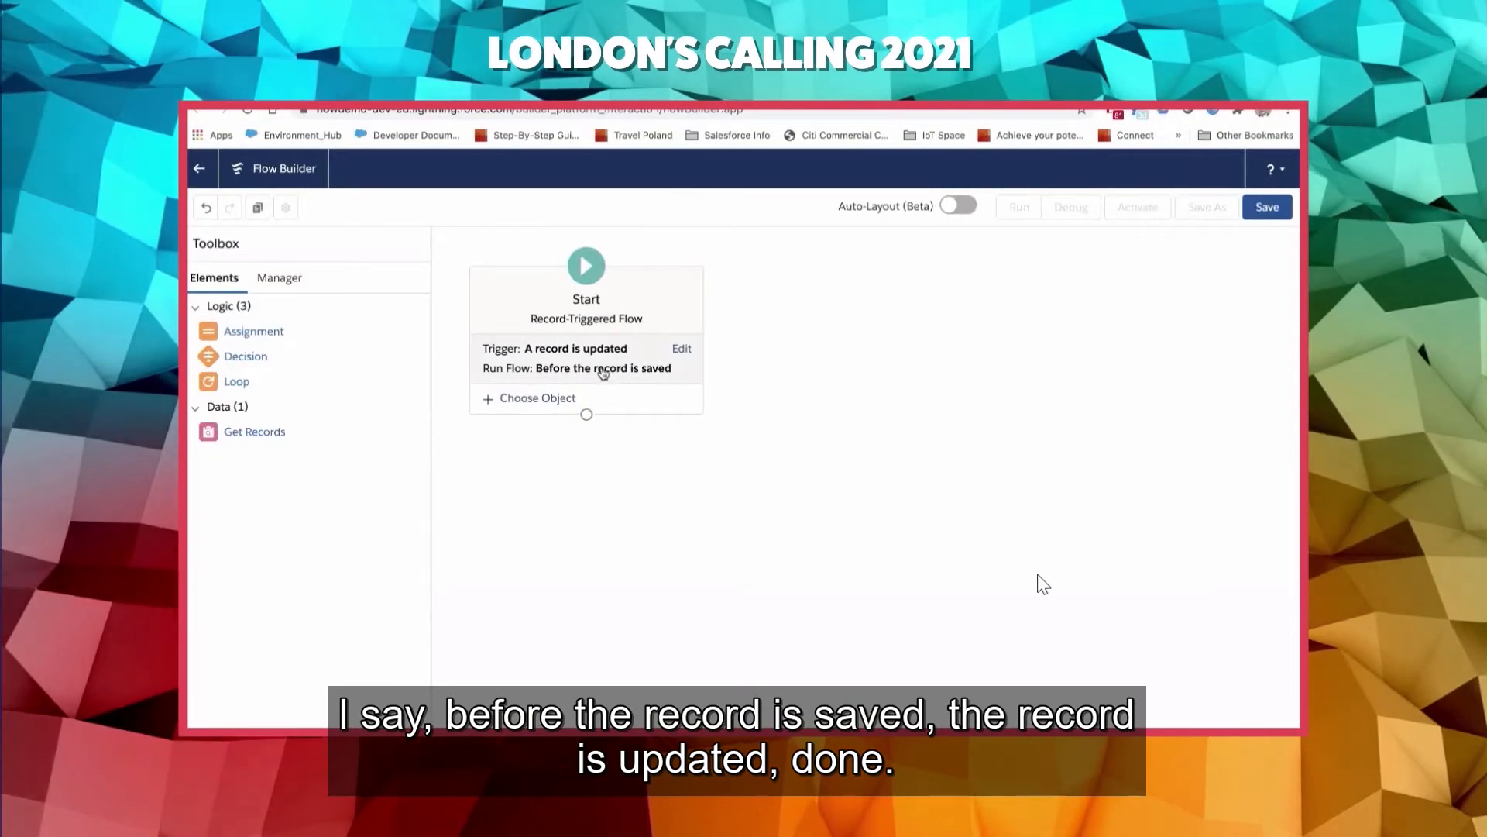
- Choose Case as the object whose records trigger the flow
click(552, 400)
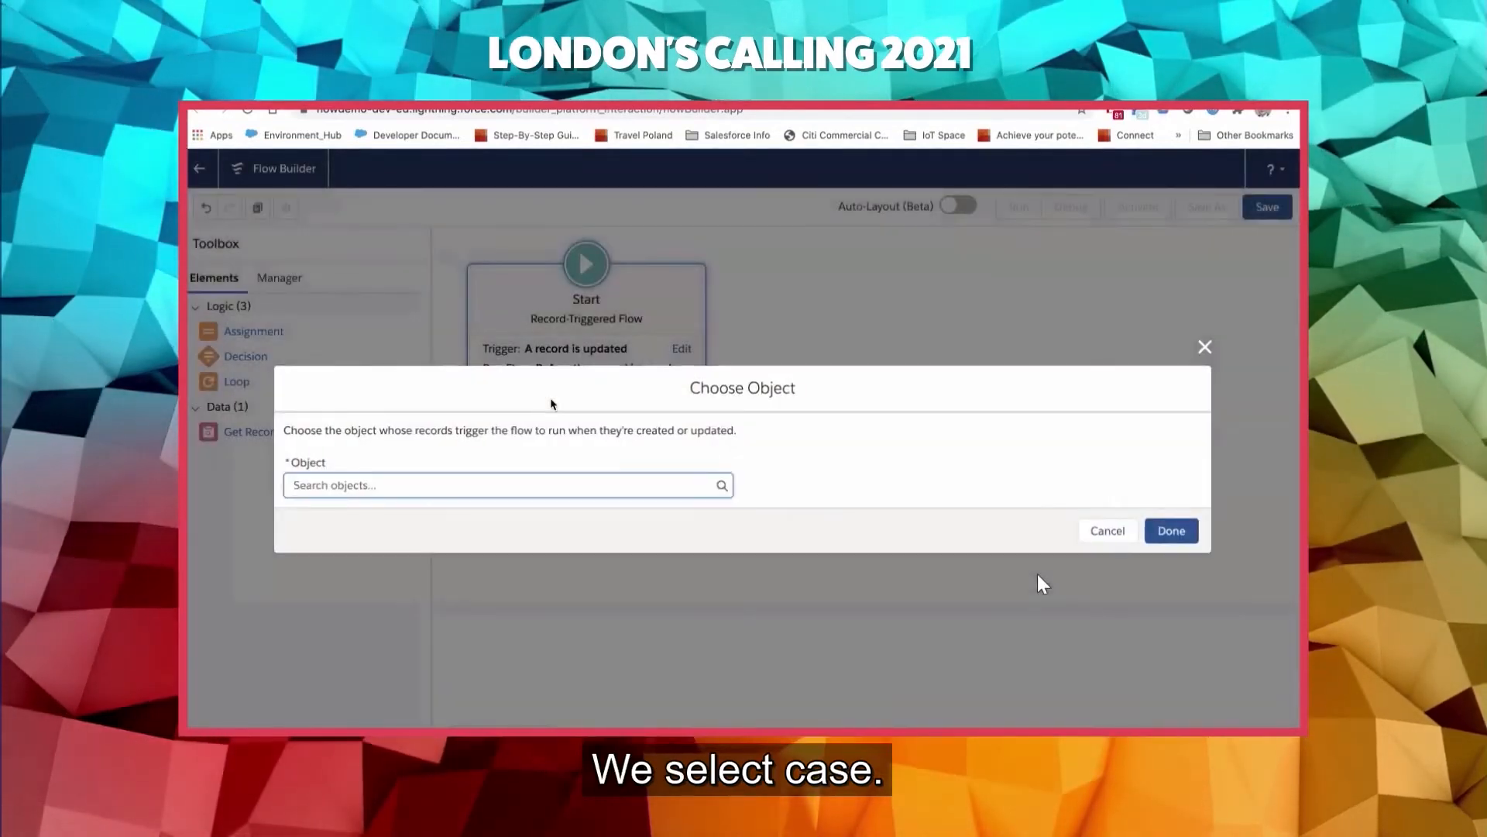
text(Case)
click(420, 520)
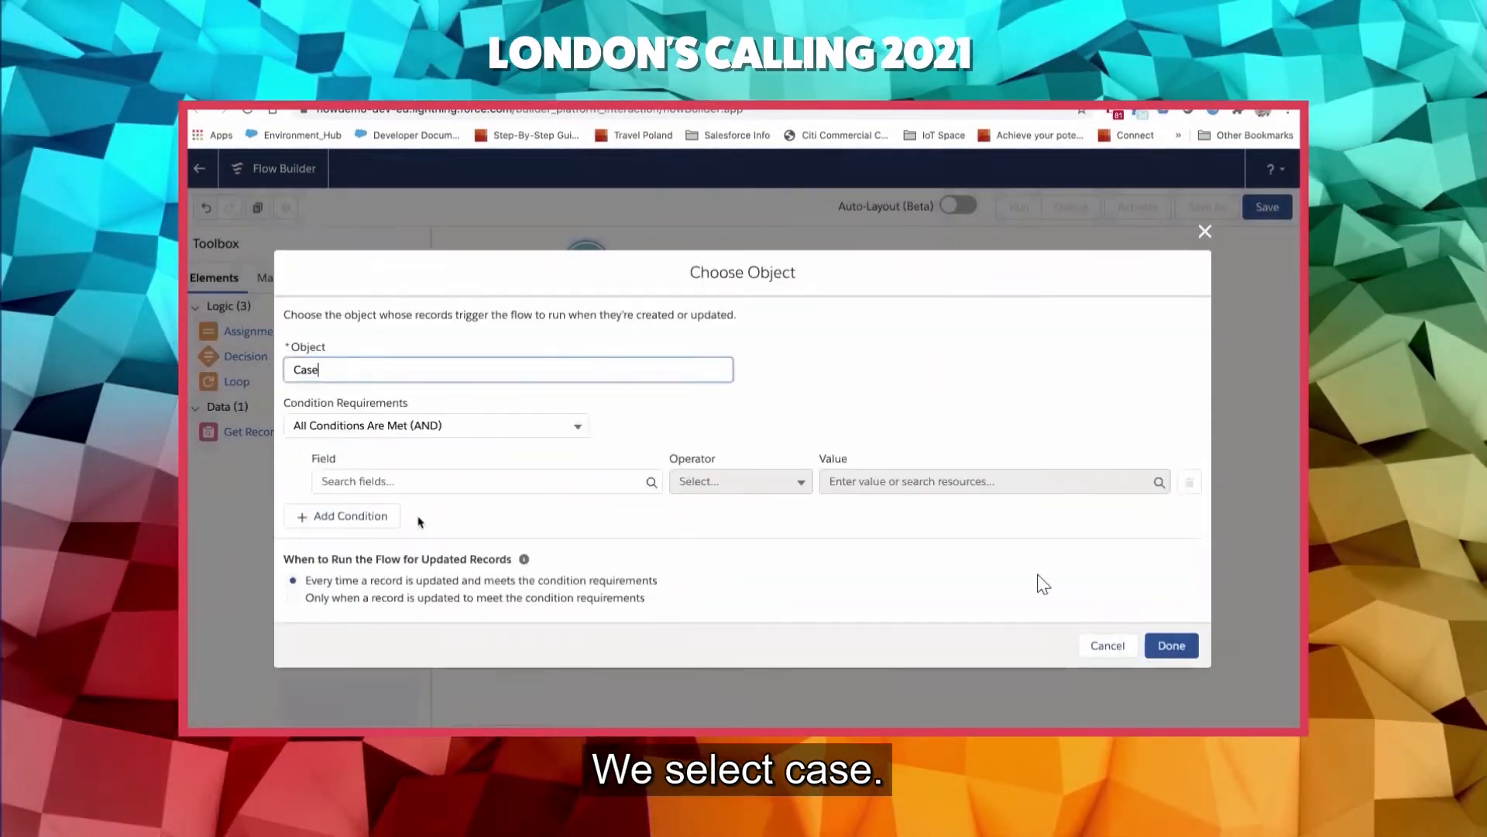
- Set the first entry condition to Reason Equals Verification Request
click(440, 479)
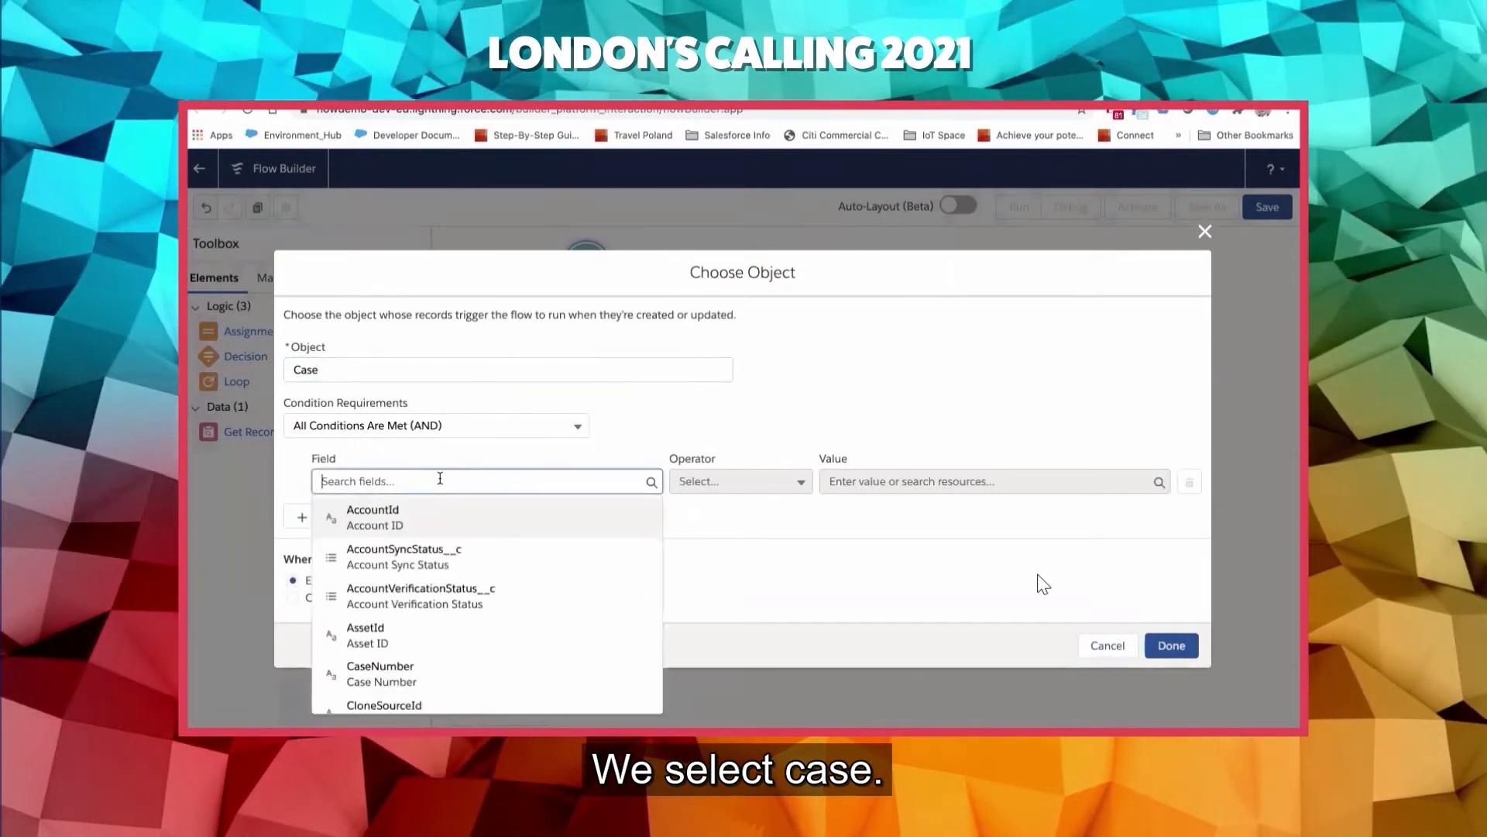
text(verif)
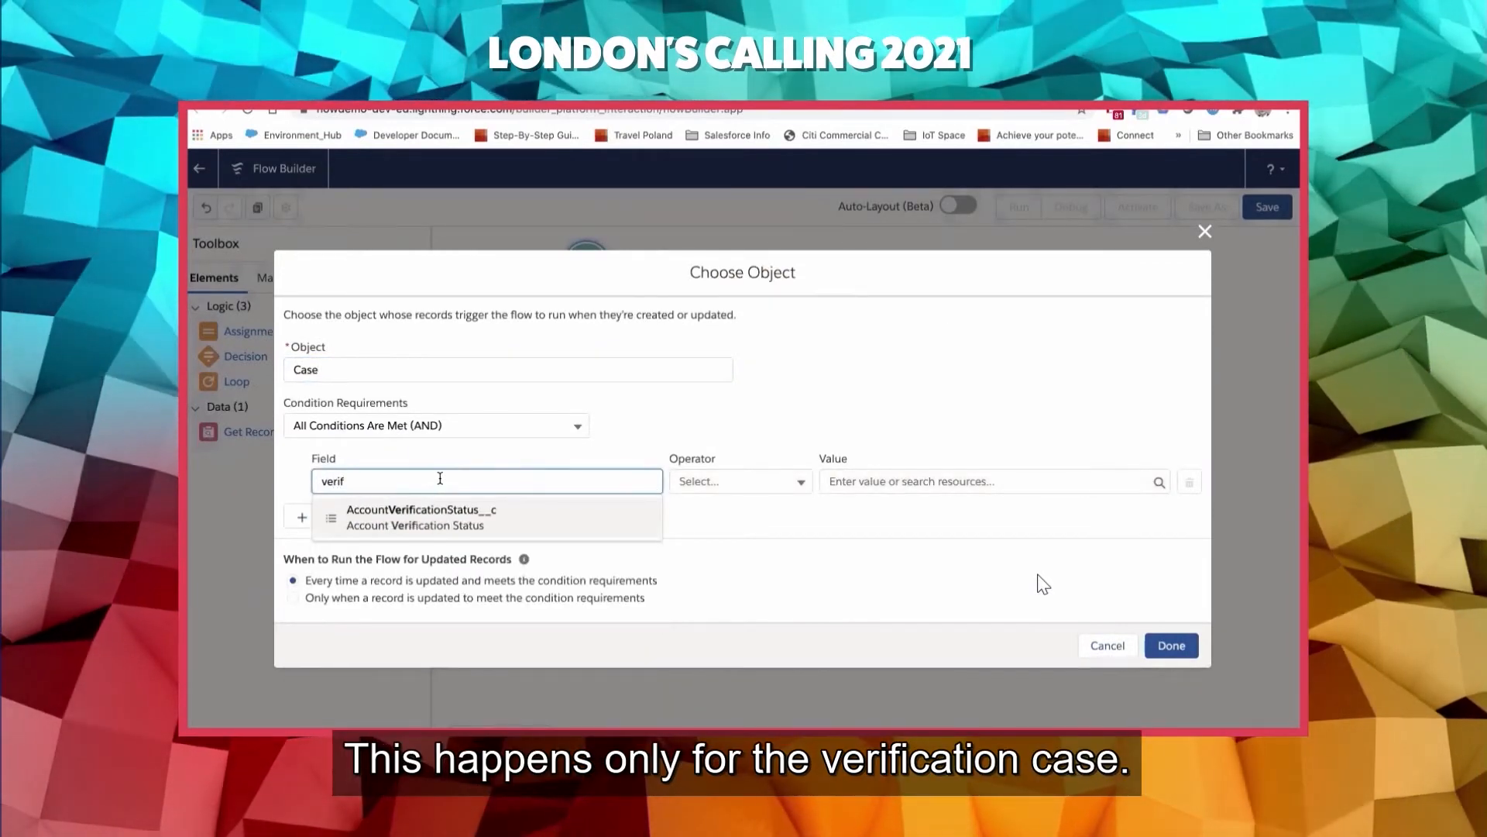
key(BackSpace)
key(BackSpace)
key(BackSpace)
key(BackSpace)
key(BackSpace)
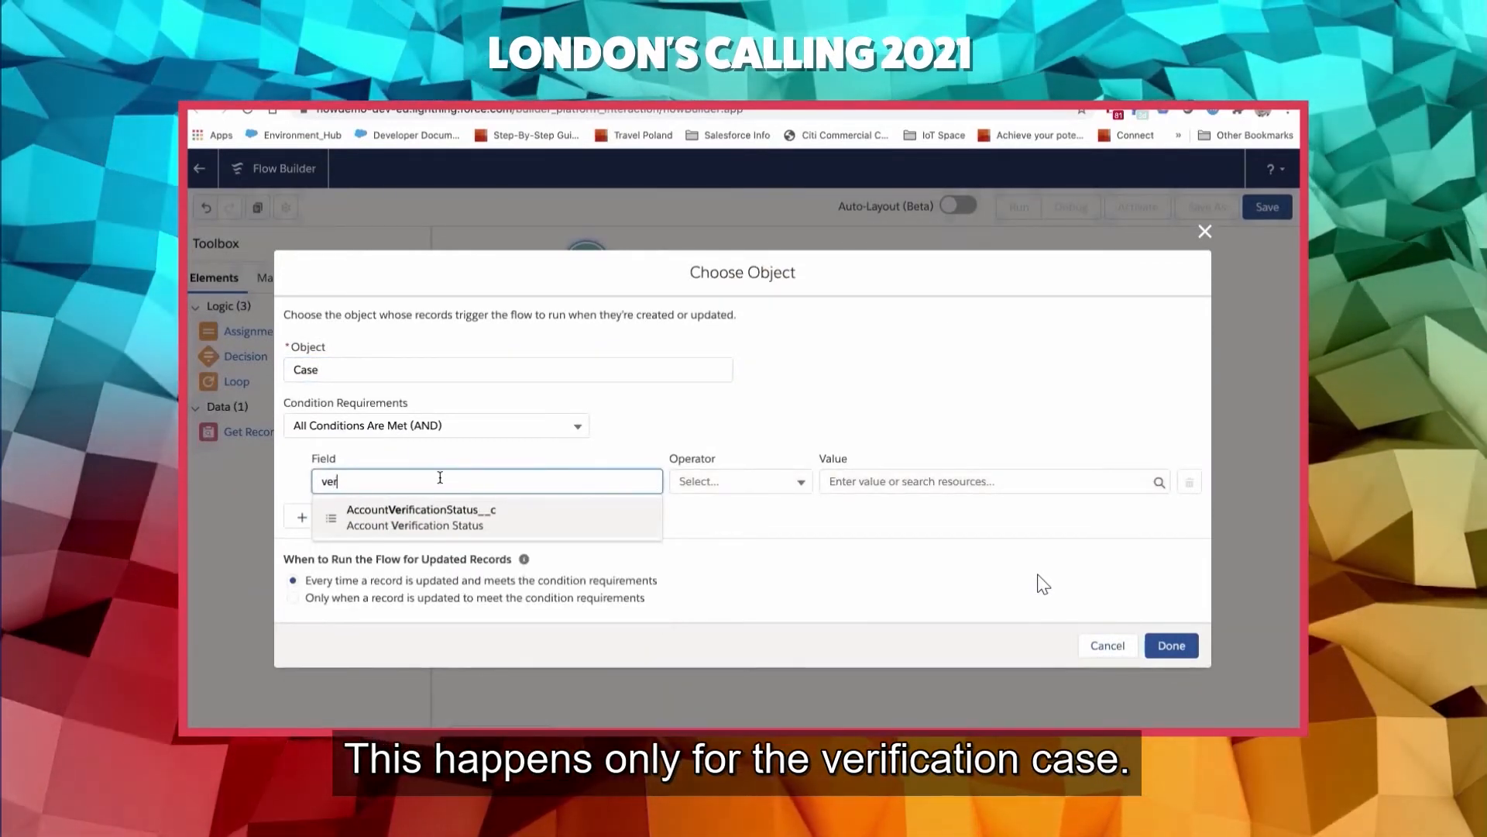
text(rea)
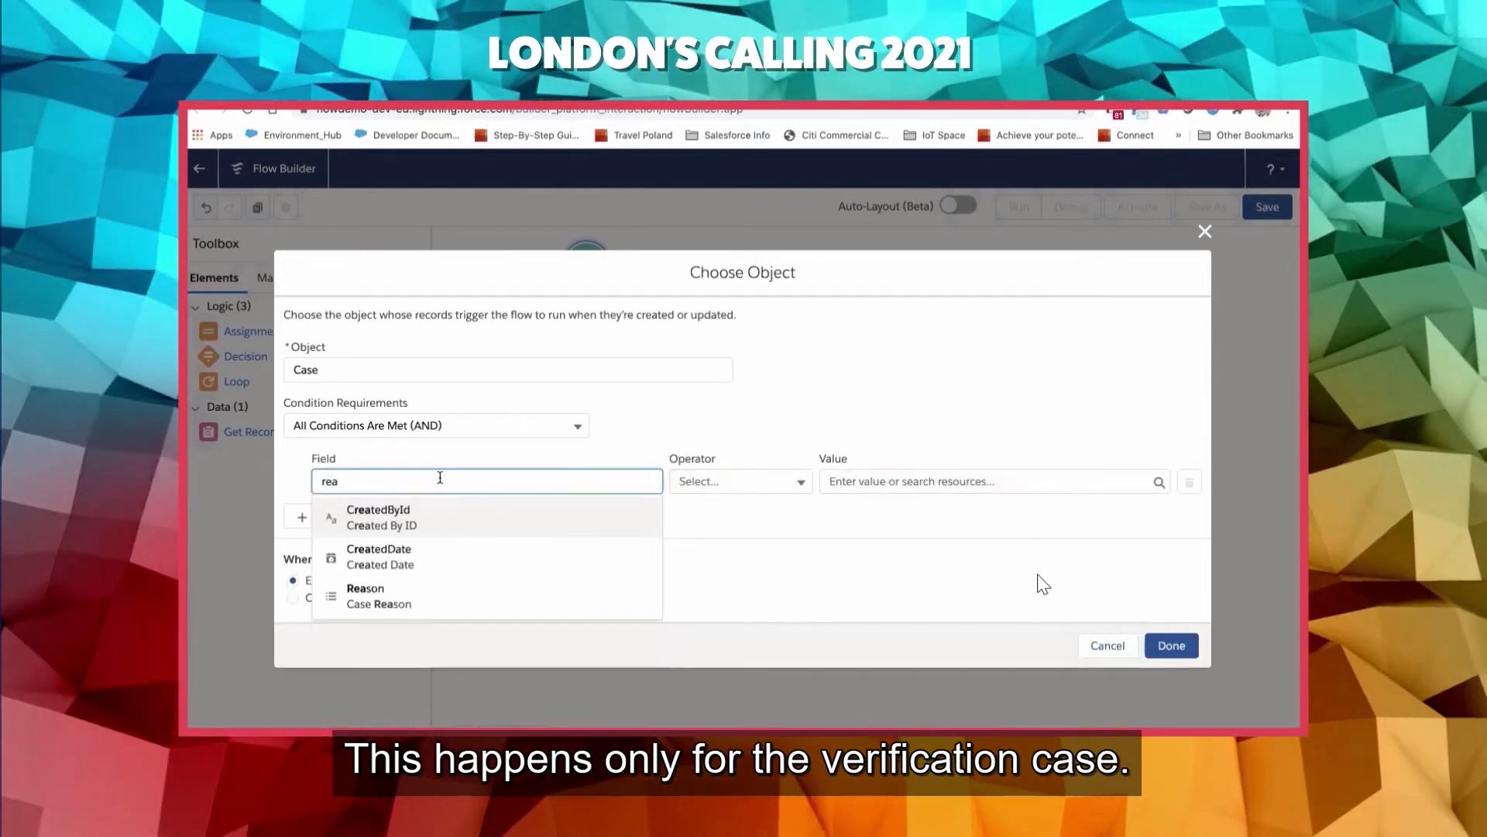
click(398, 601)
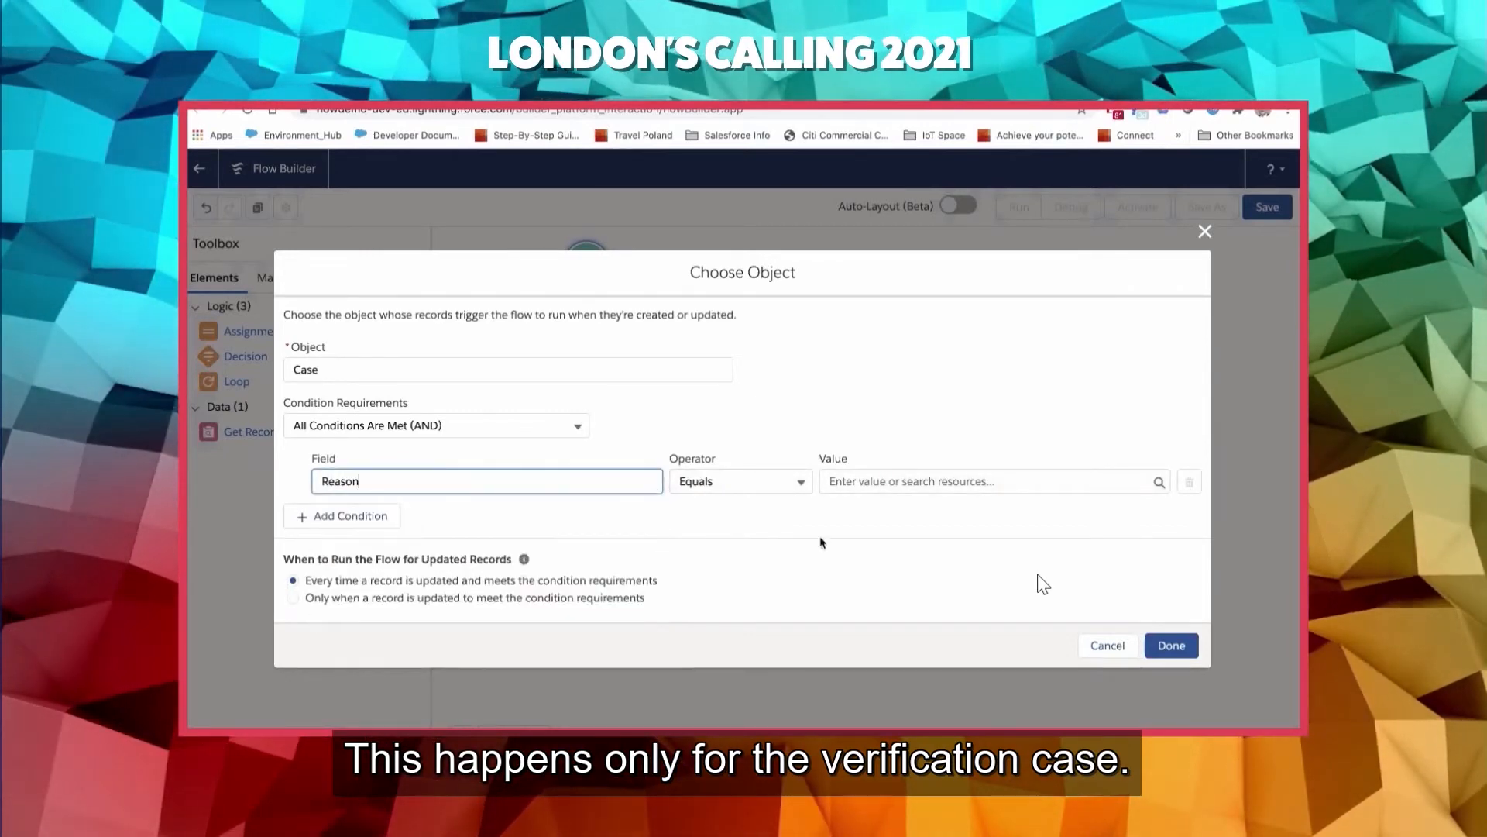
click(878, 482)
text(verif)
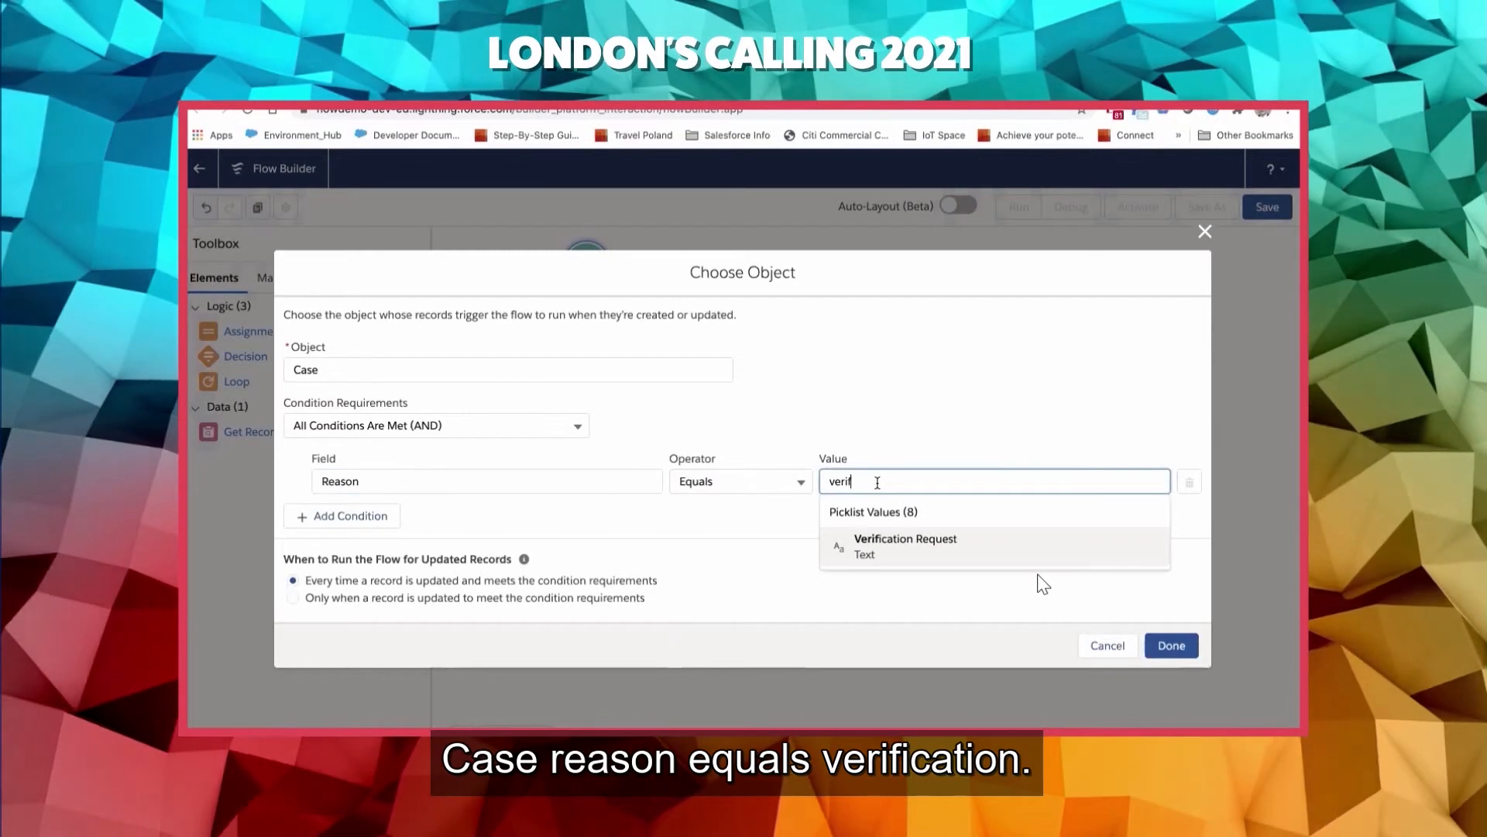
click(893, 549)
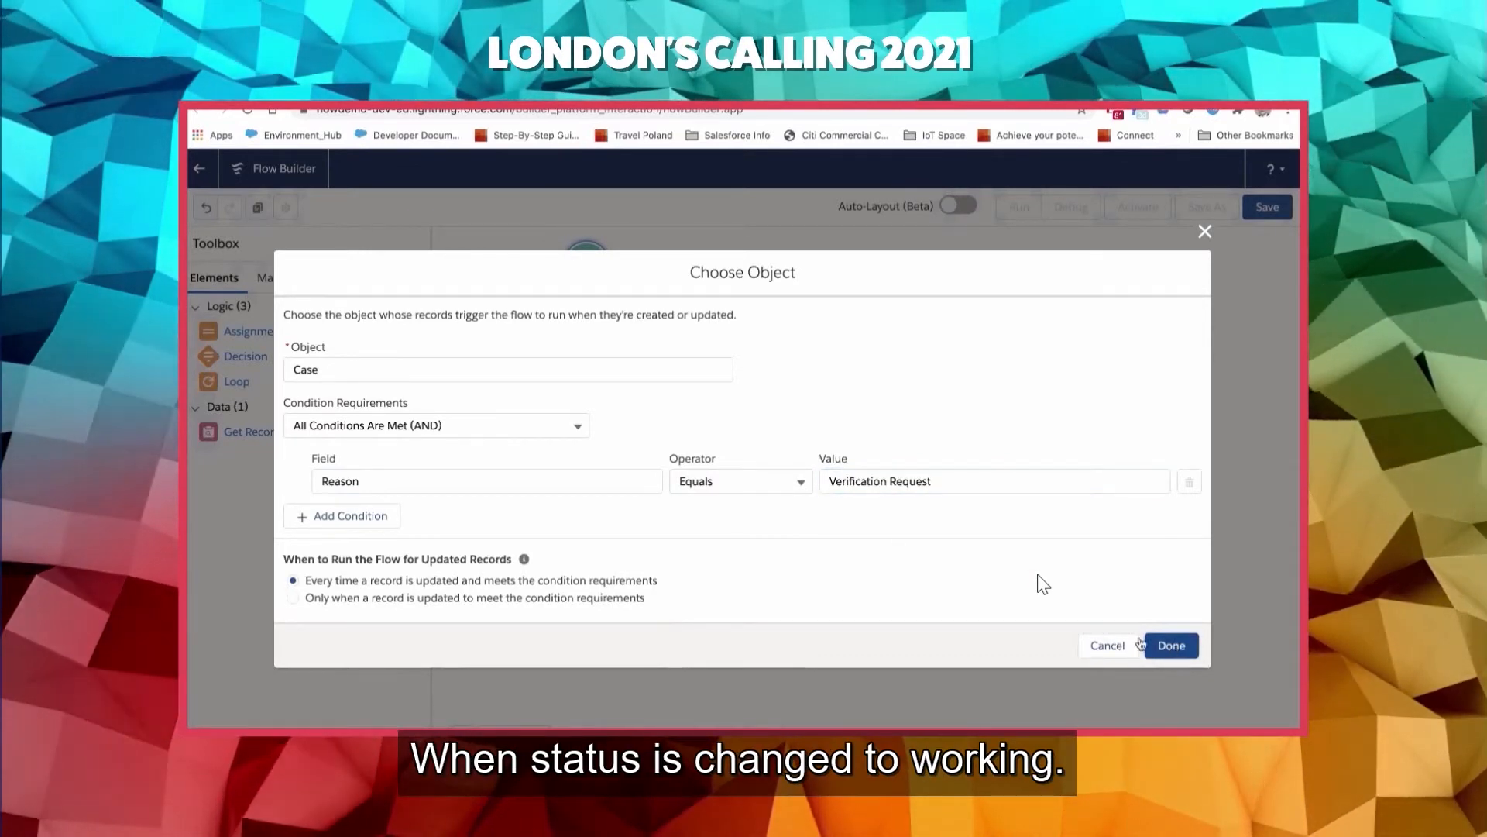
- Add a second condition, Status Equals Working, and run the flow only when a record is updated to meet the condition requirements
click(352, 516)
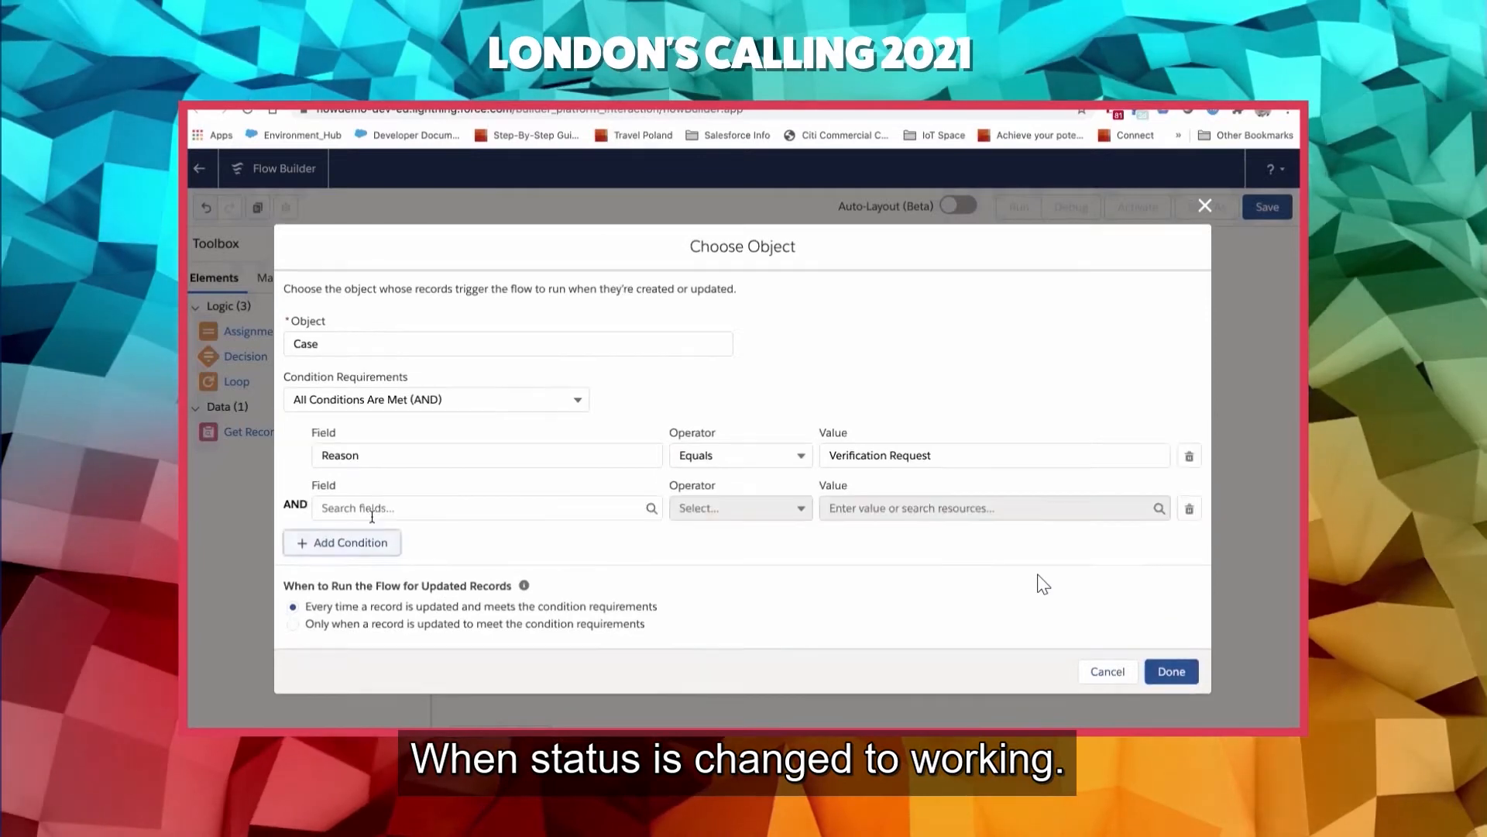
click(437, 509)
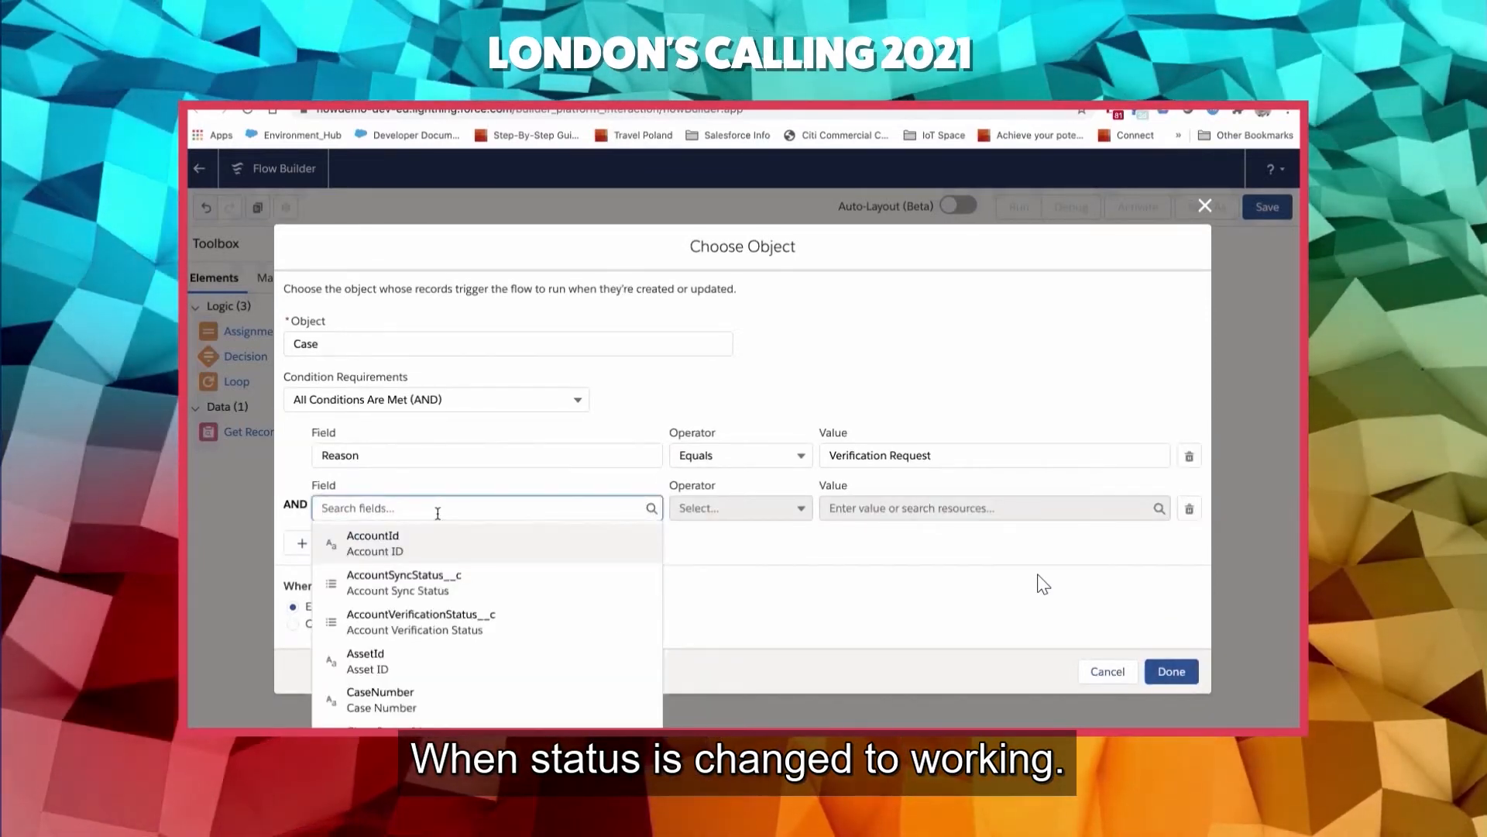
text(status)
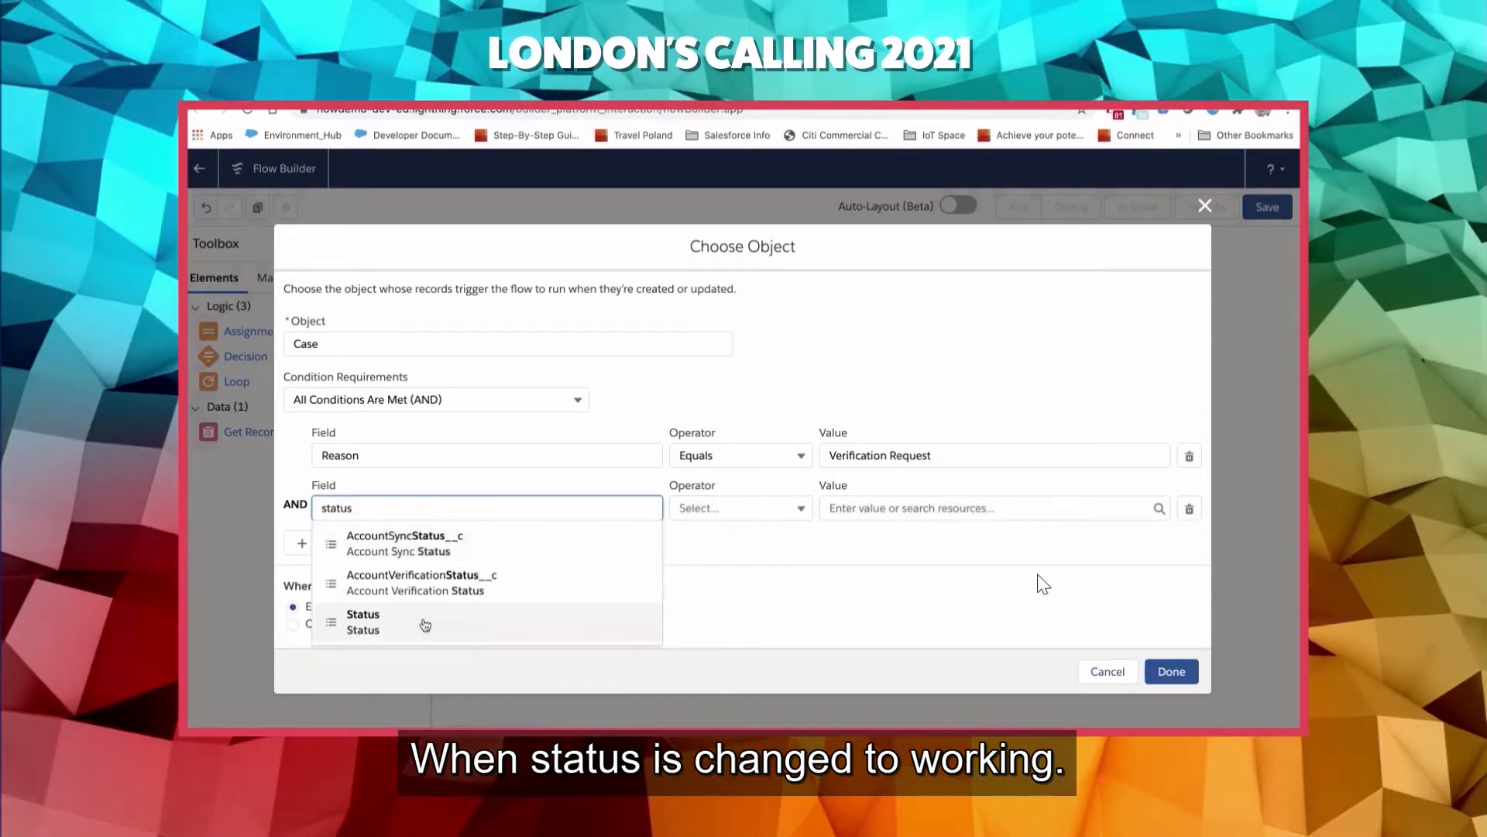
click(421, 624)
click(870, 509)
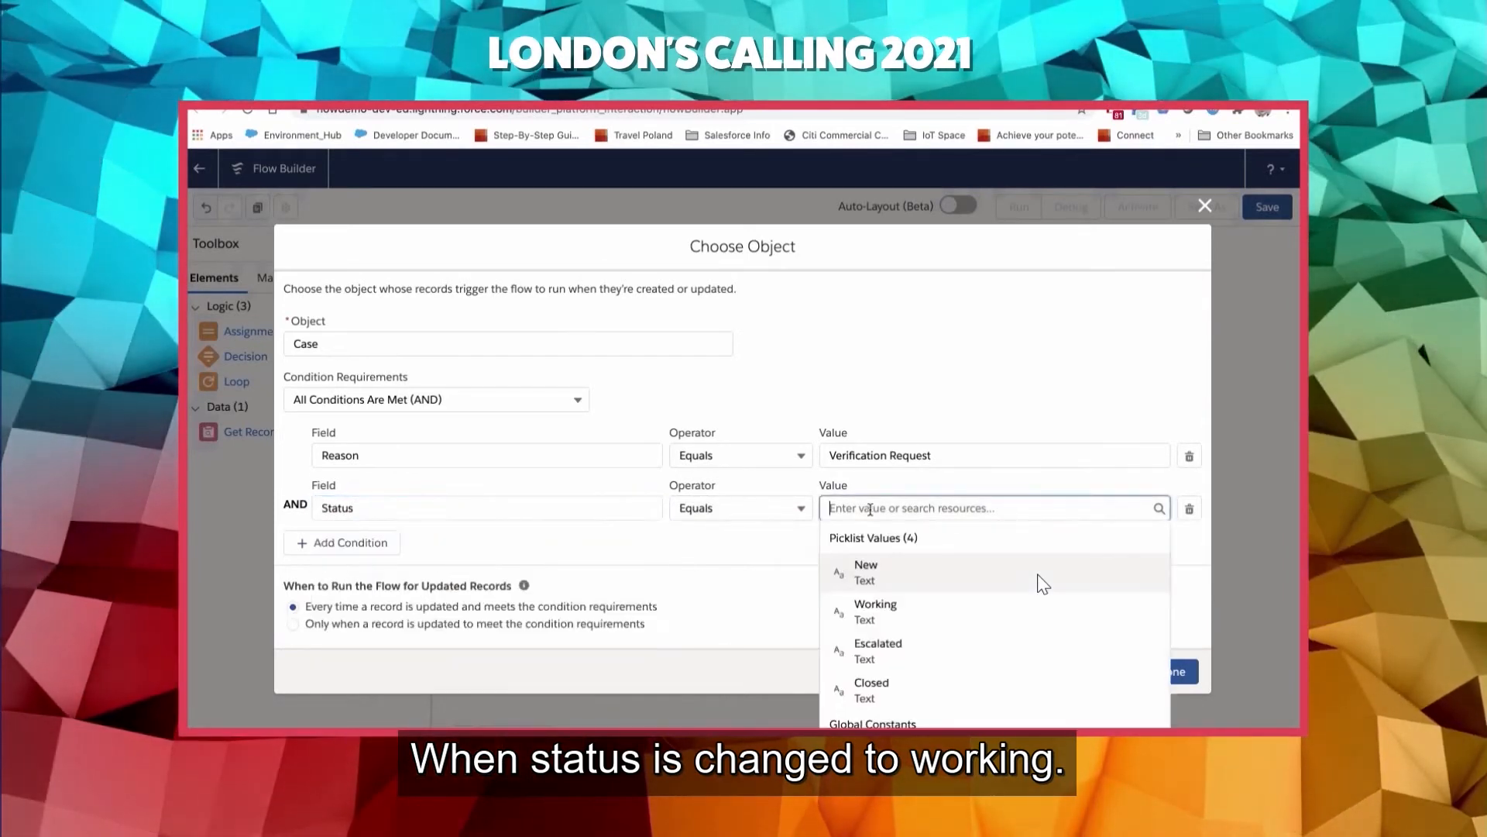
click(860, 604)
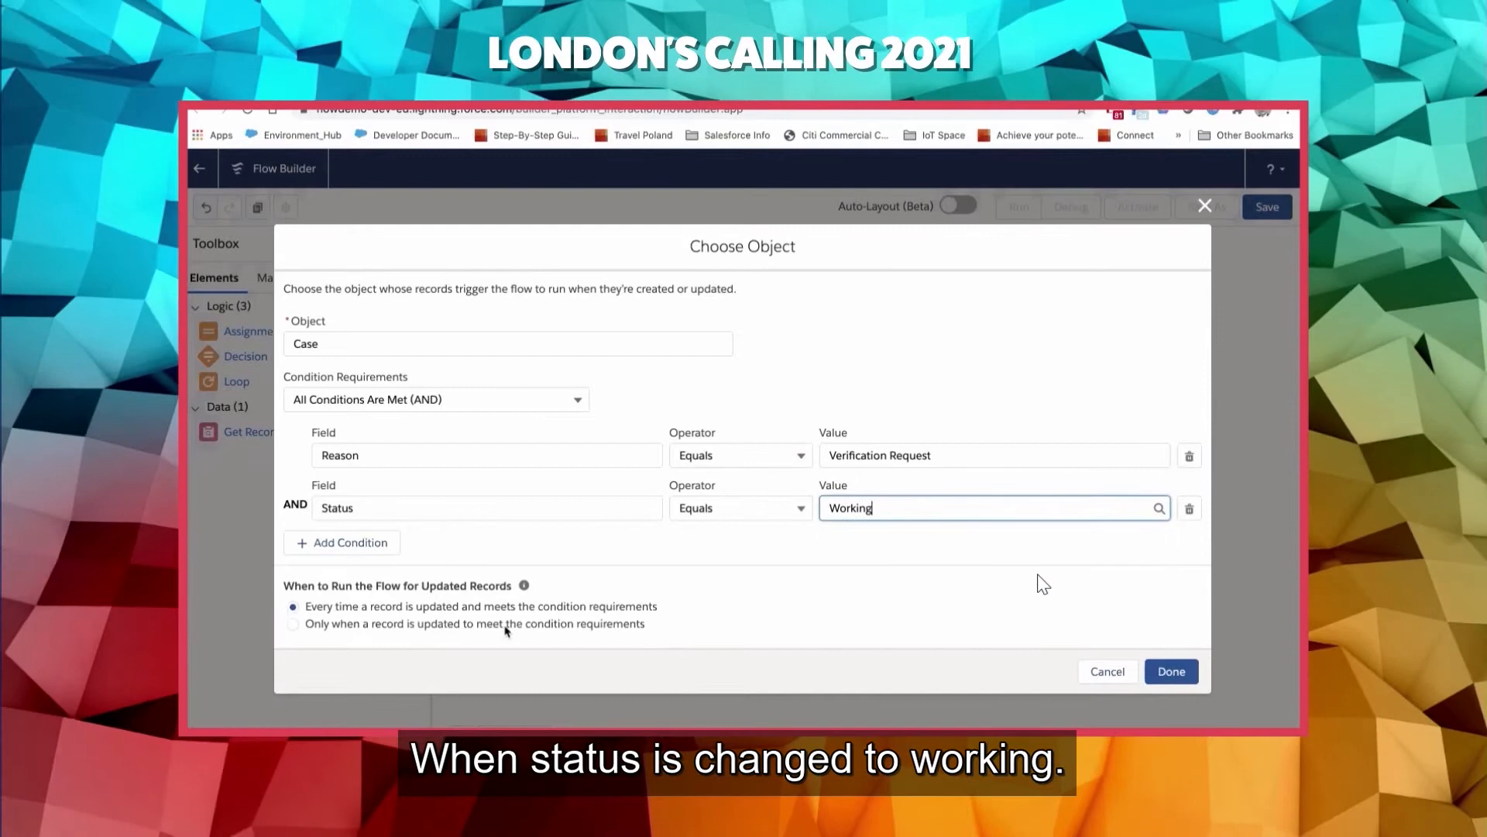
click(431, 626)
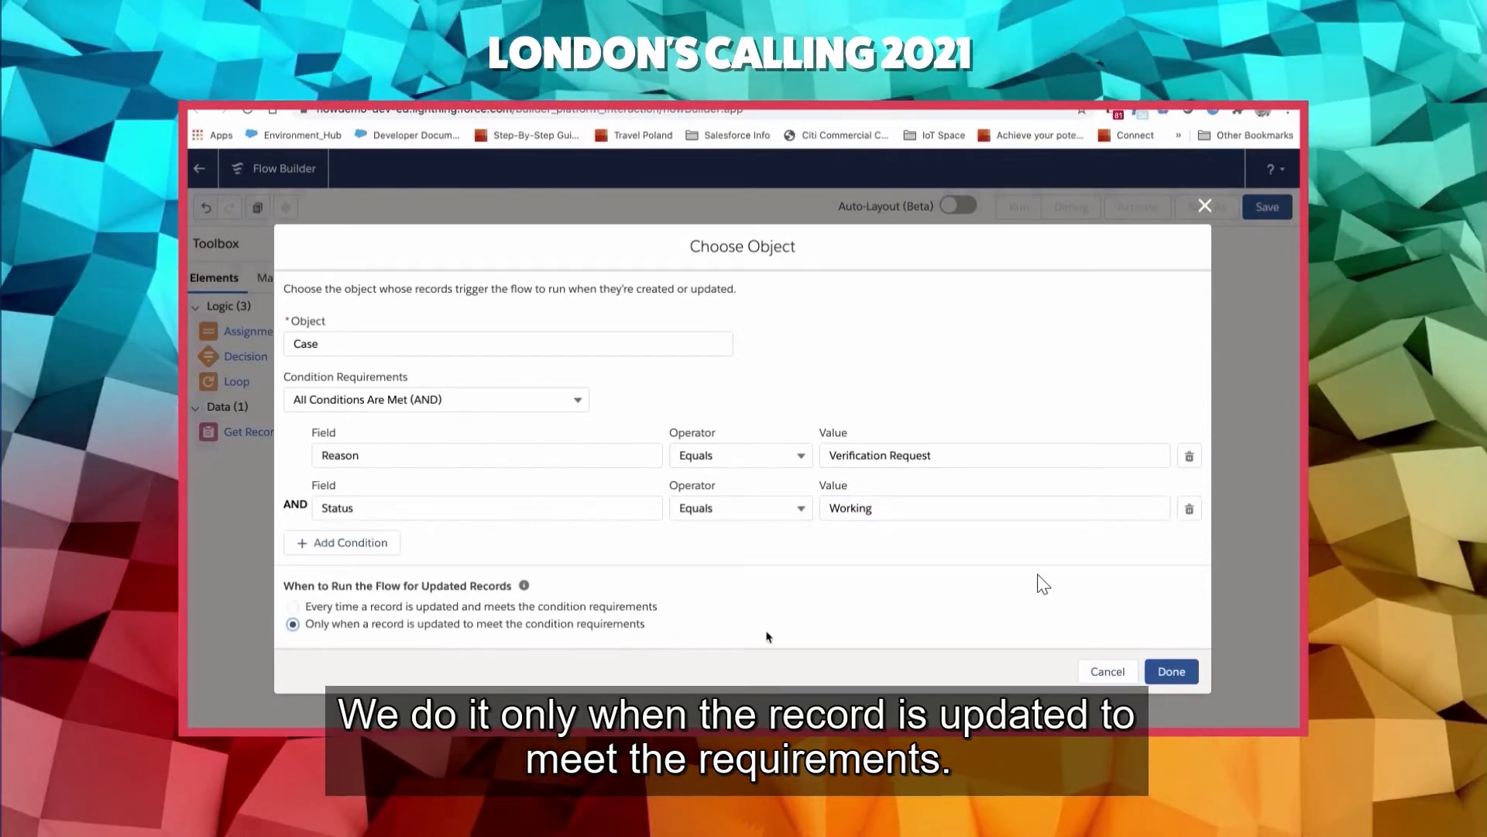
click(1170, 671)
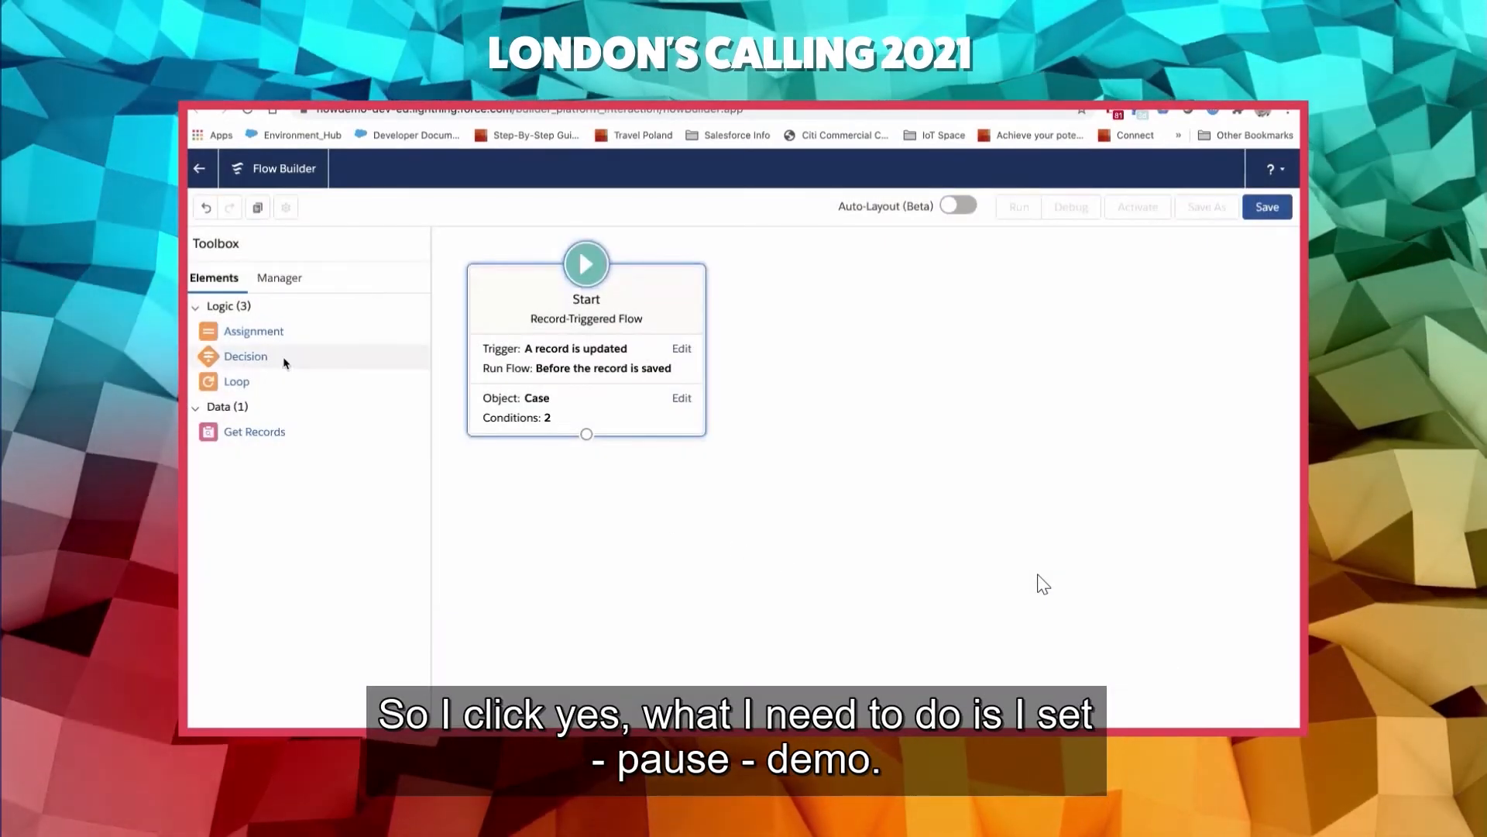
- Add an Assignment element to the flow canvas and label it Set the Verification Status
drag(254, 331, 832, 399)
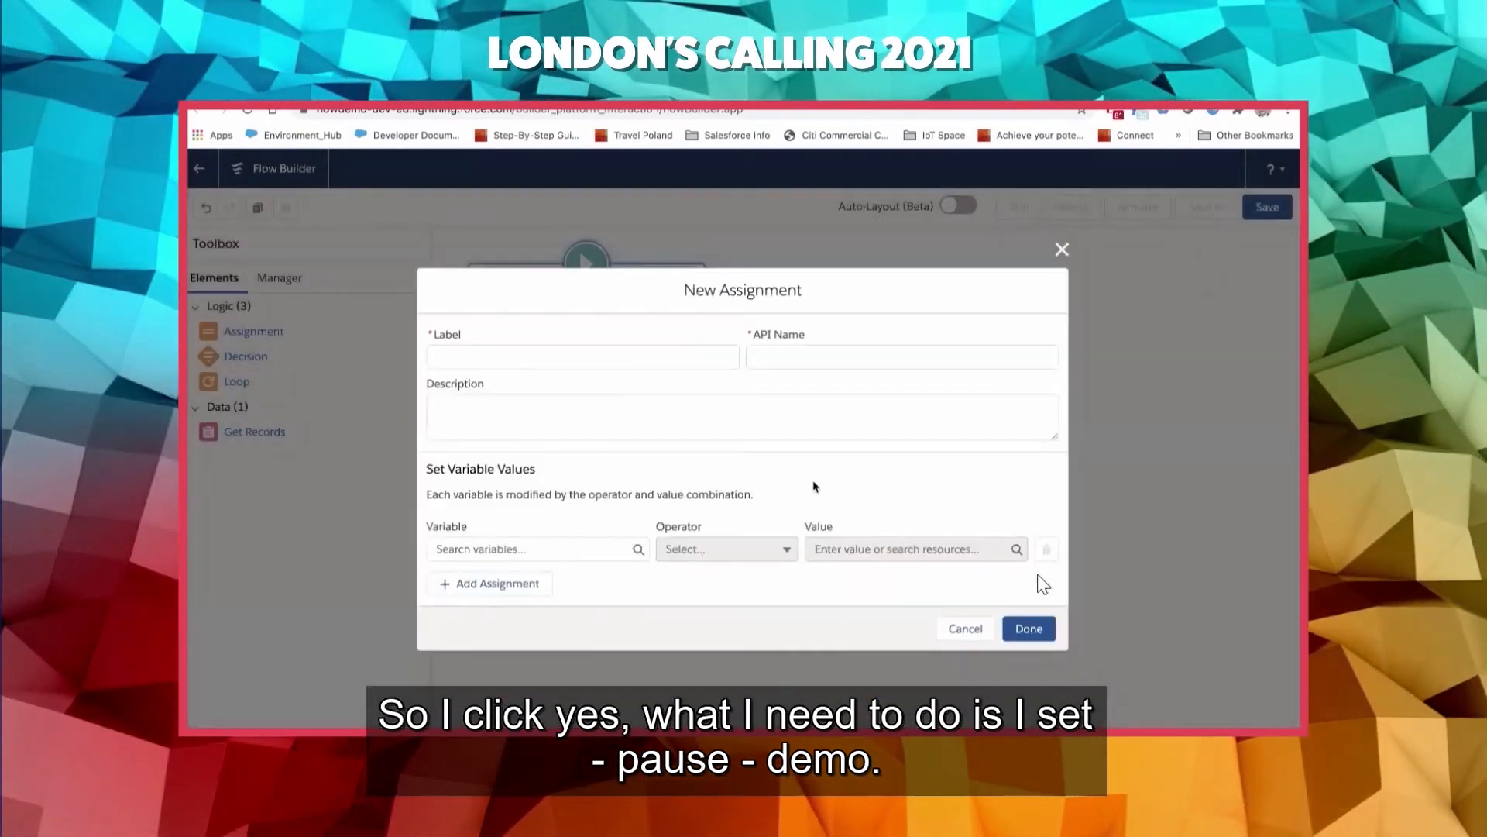
text(Set t)
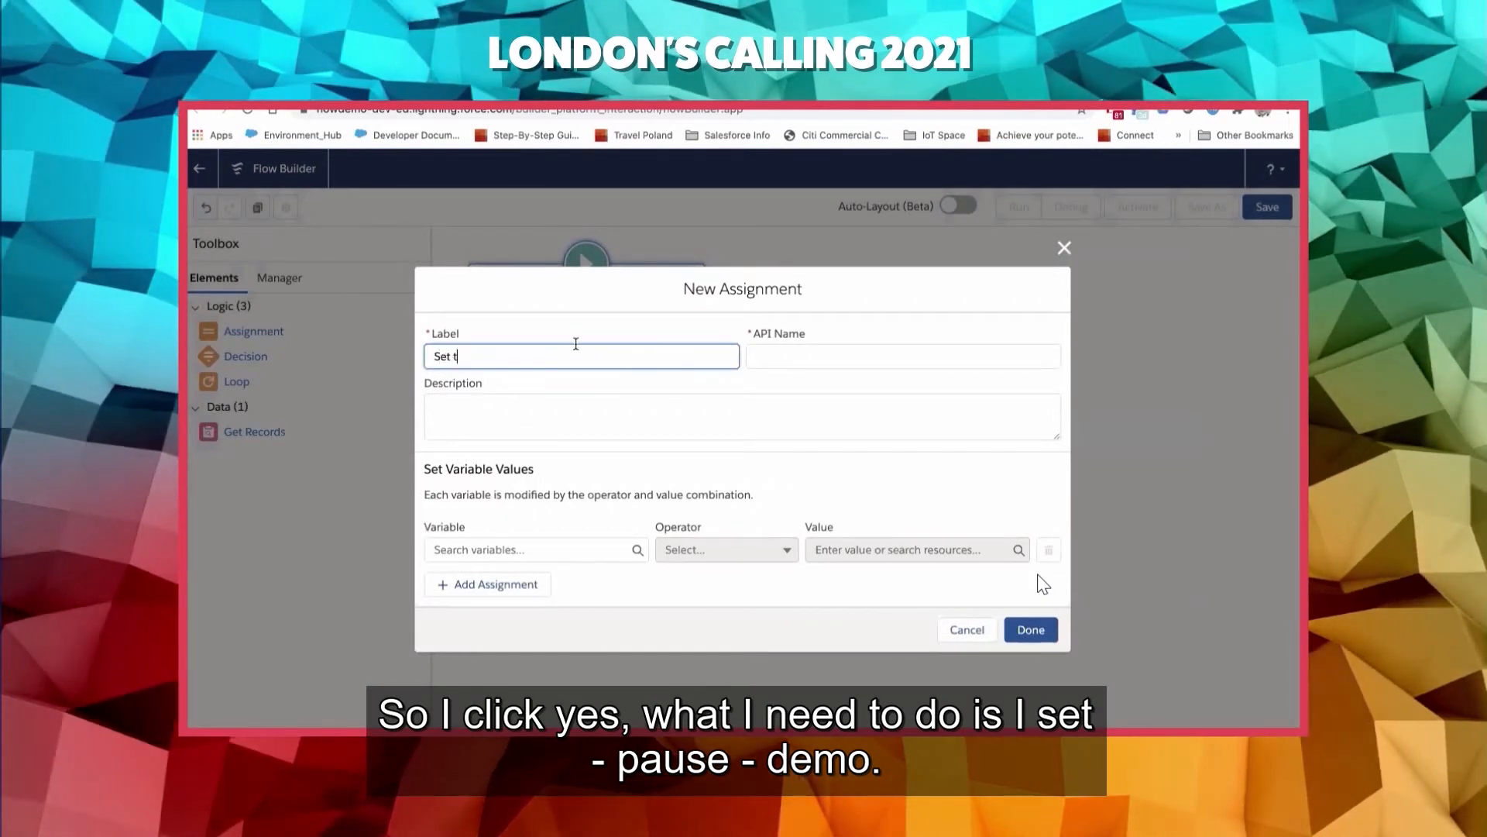
text(he Verific)
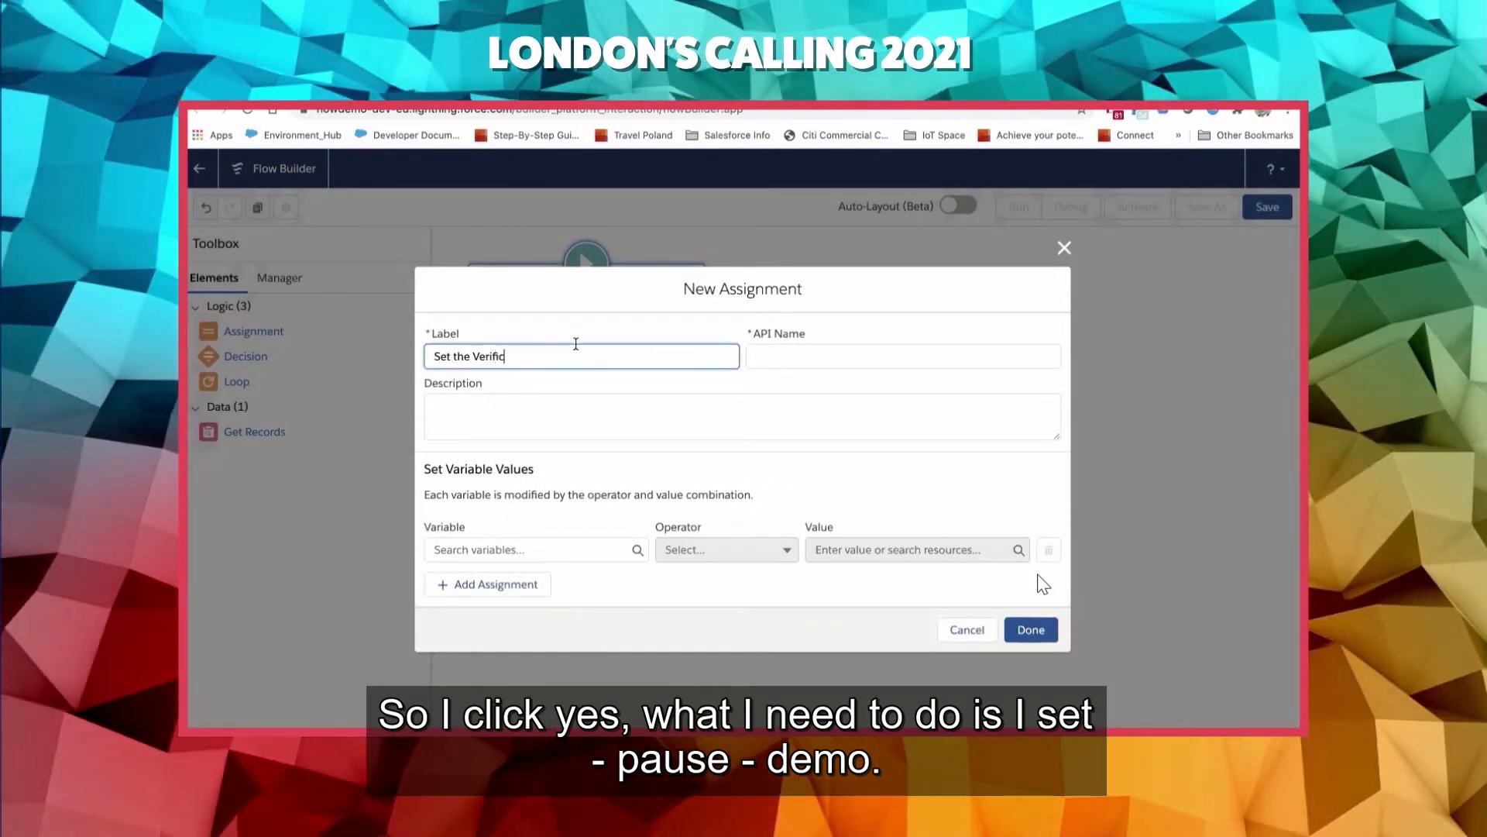
text(ation S)
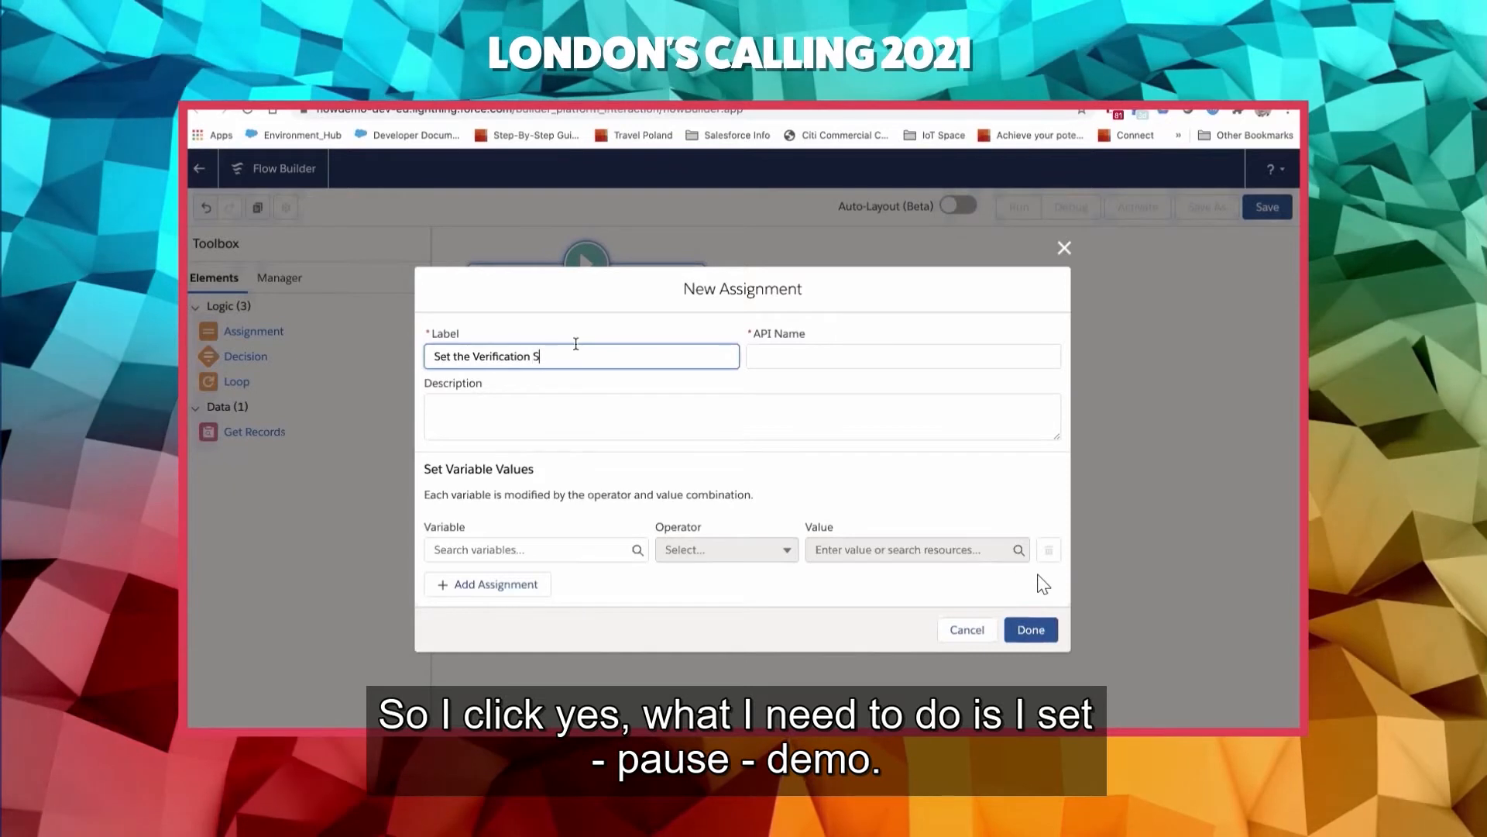
text(tatus)
key(Tab)
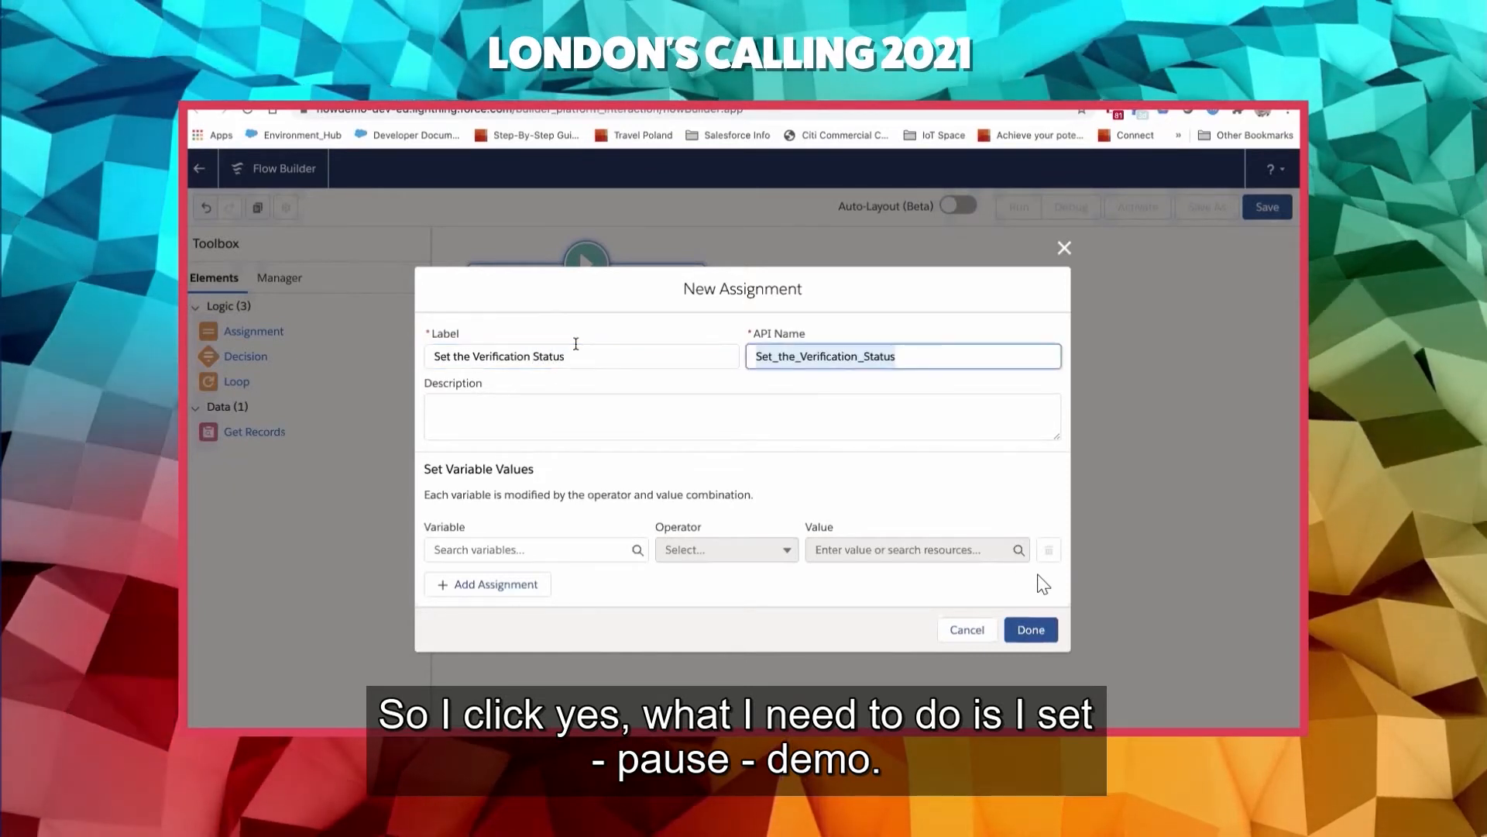
- Make the assignment set the triggering record's Account Verification Status to Pending with Equals, and connect the Start element to it
click(551, 549)
text(ver)
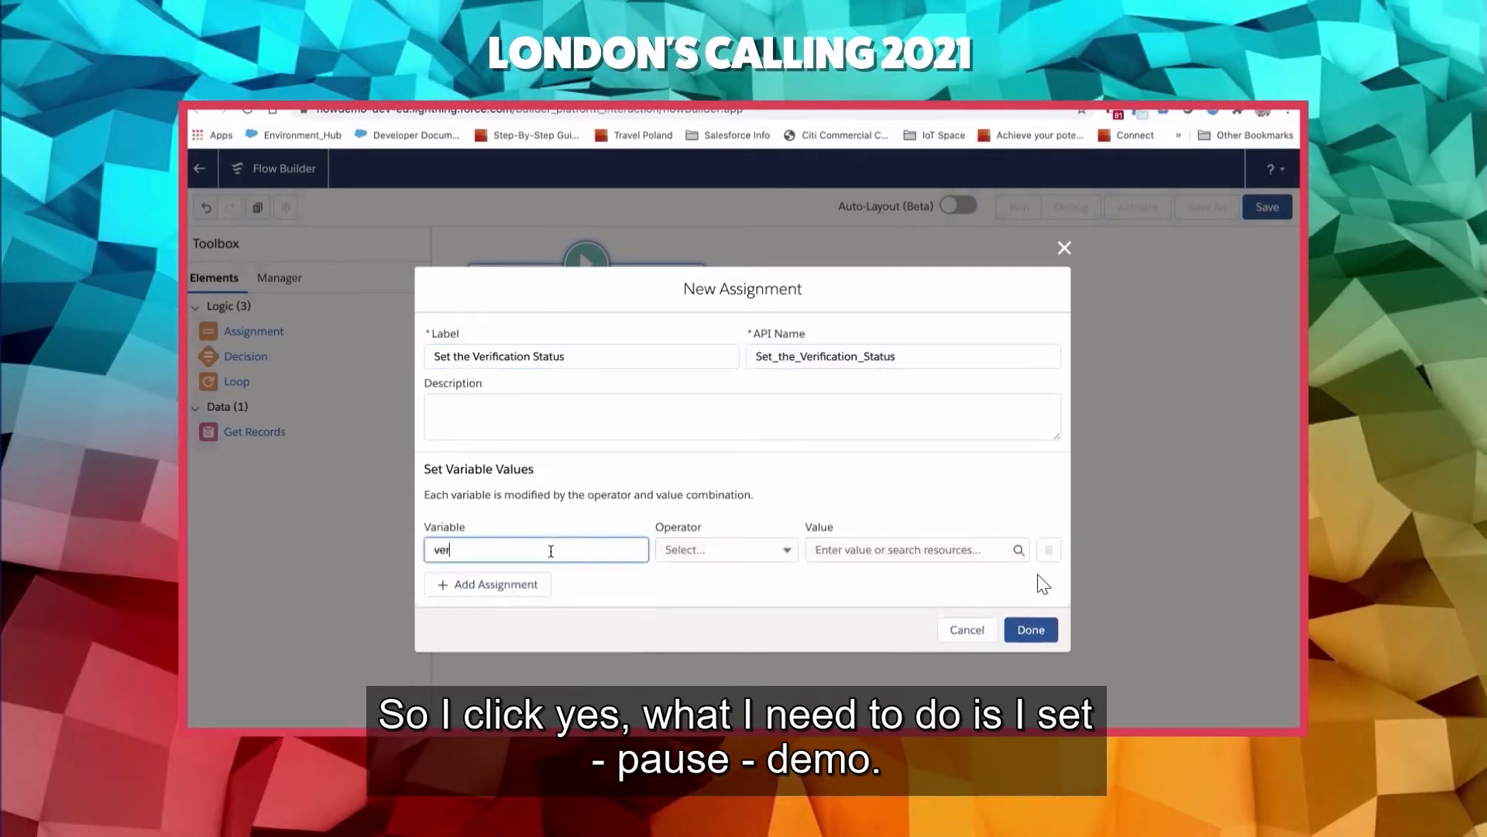
key(BackSpace)
key(BackSpace)
key(BackSpace)
text(rec)
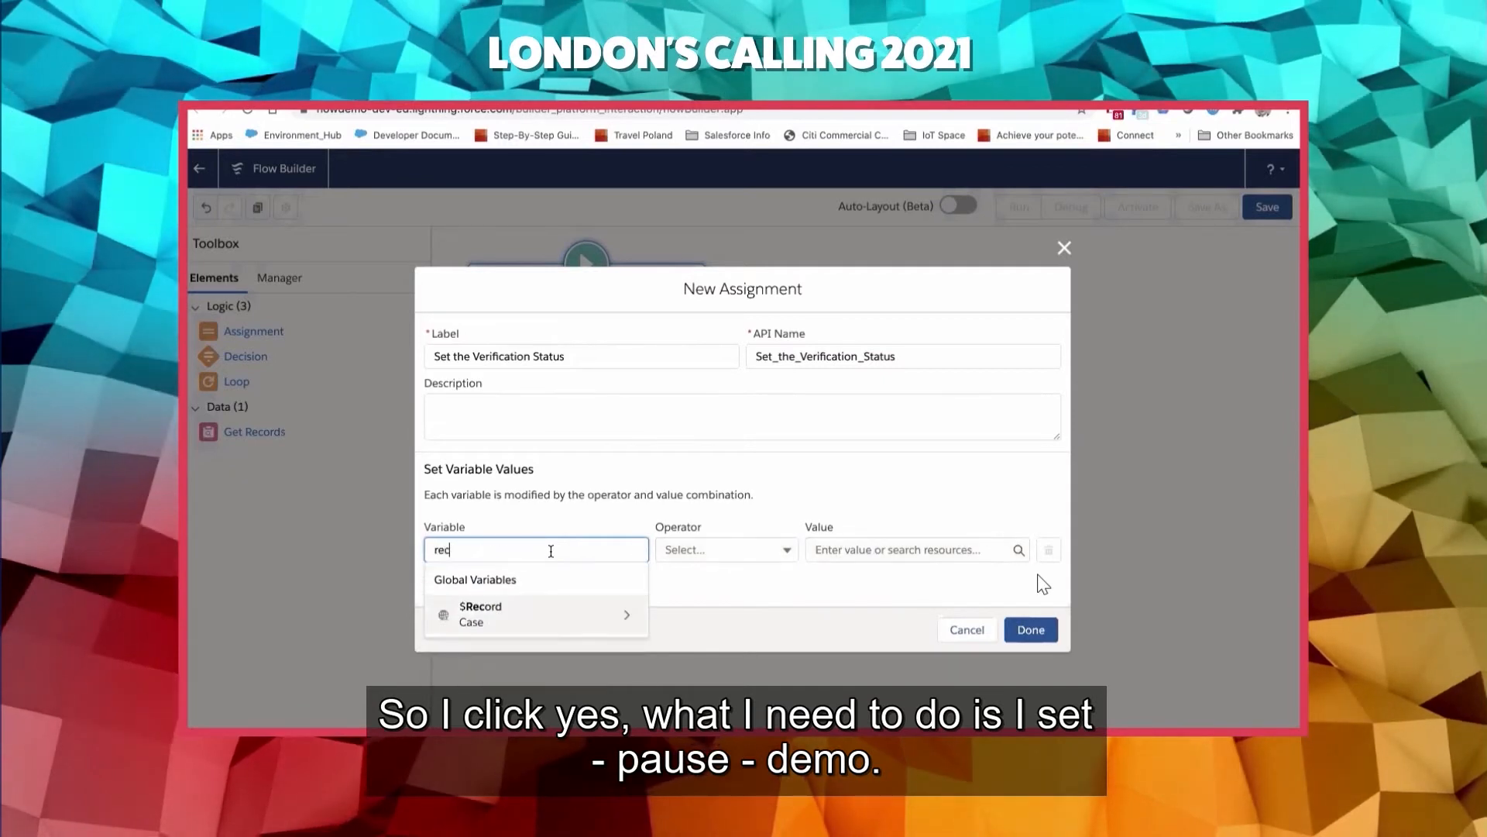
click(530, 619)
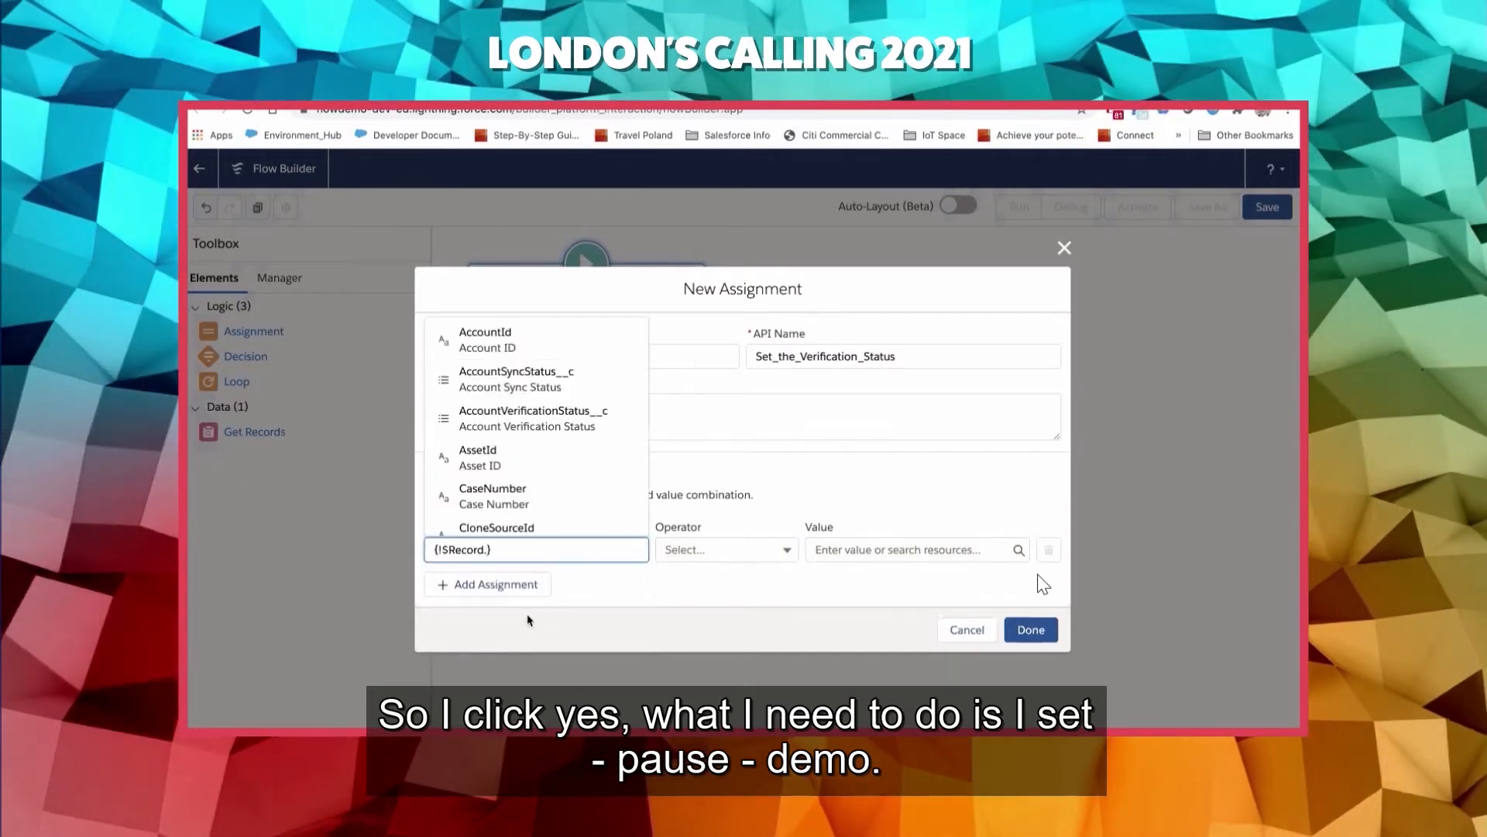
text(verif)
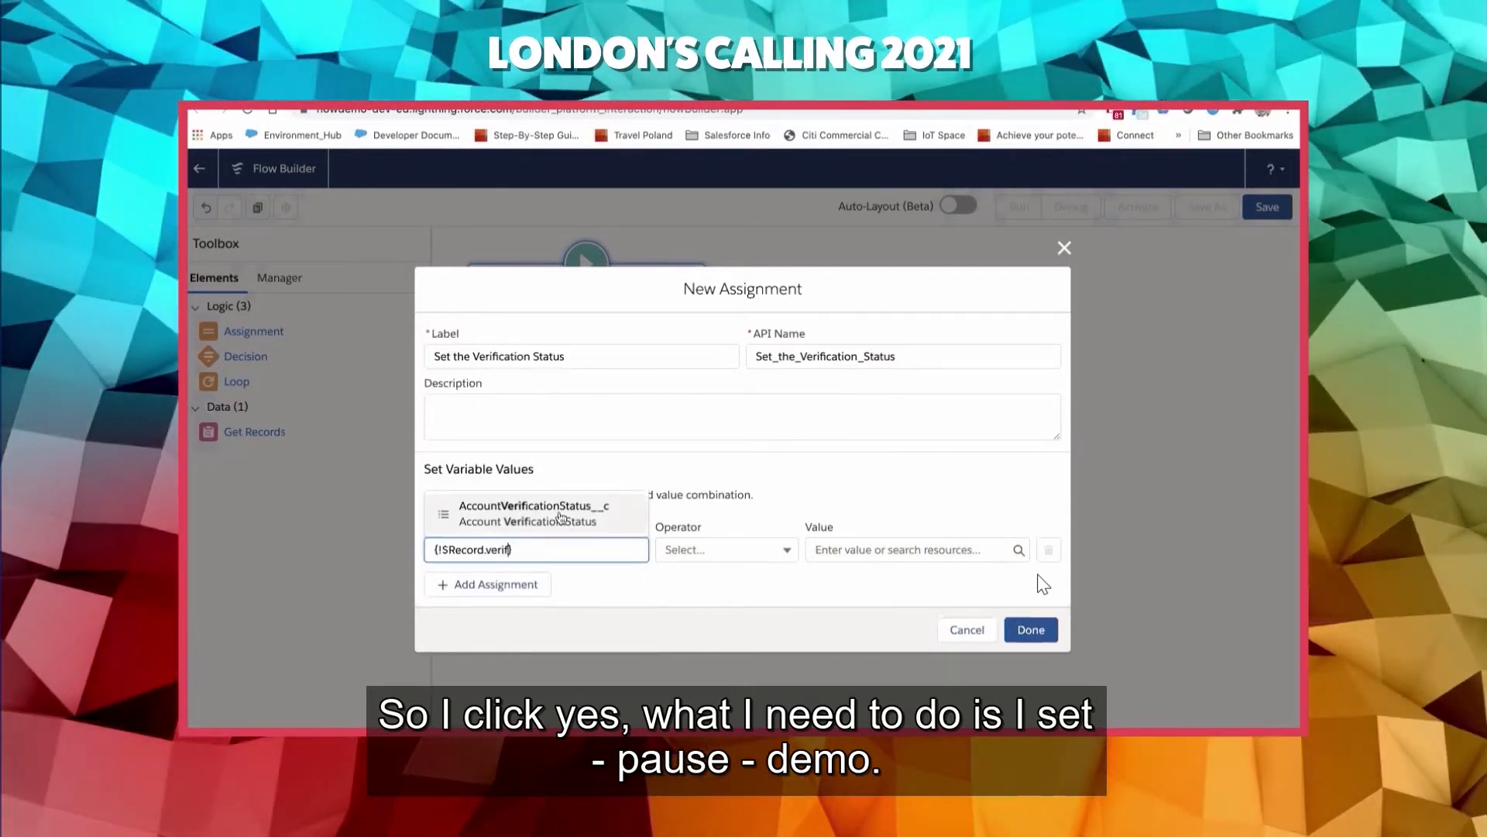
click(612, 515)
click(852, 549)
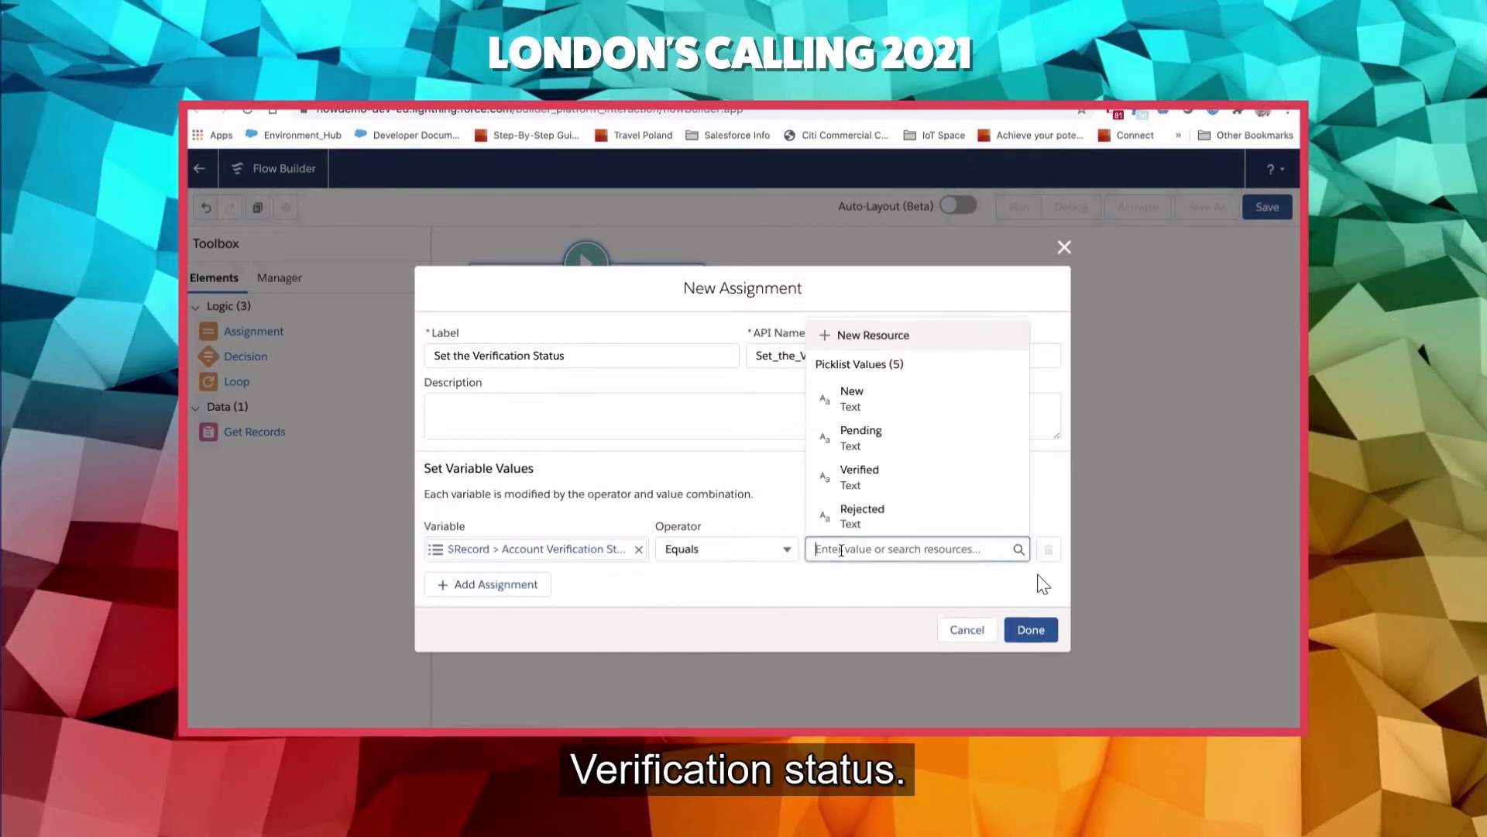
click(859, 437)
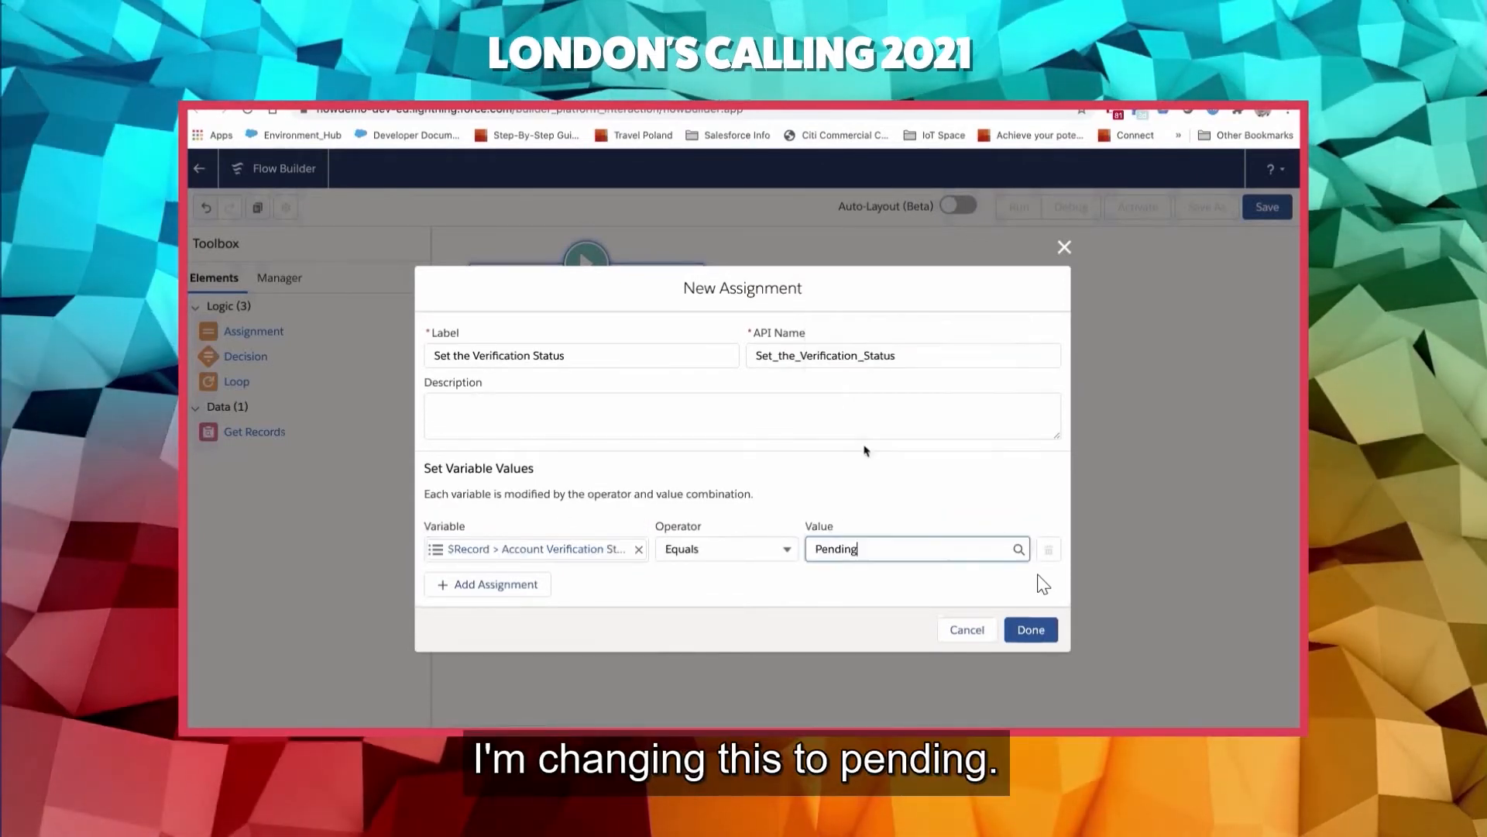
click(1031, 629)
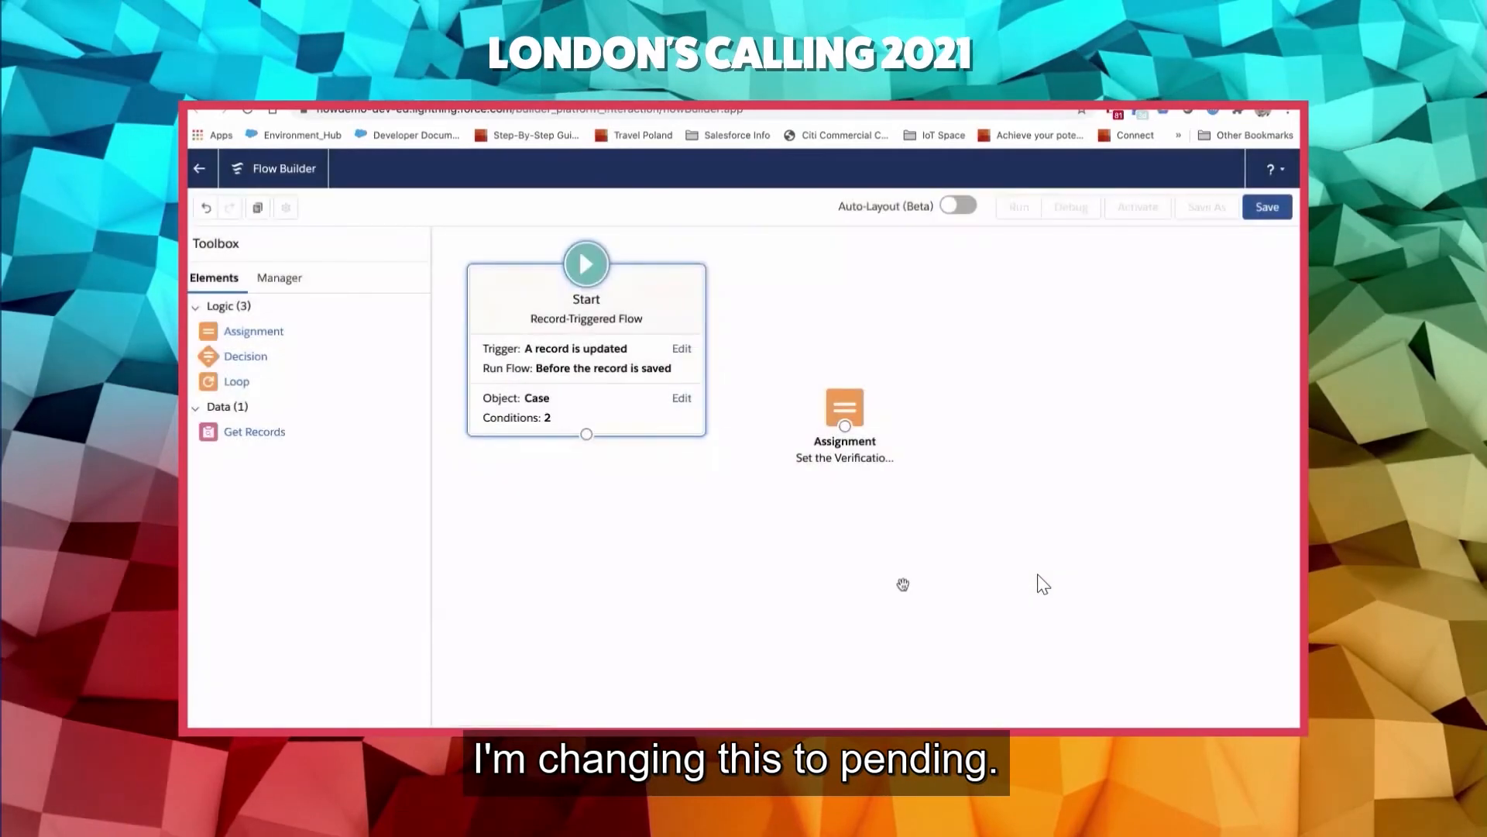
drag(865, 419, 872, 447)
- Save the flow with the label "<<Case Before Save - Verification Status" and activate it
click(1270, 207)
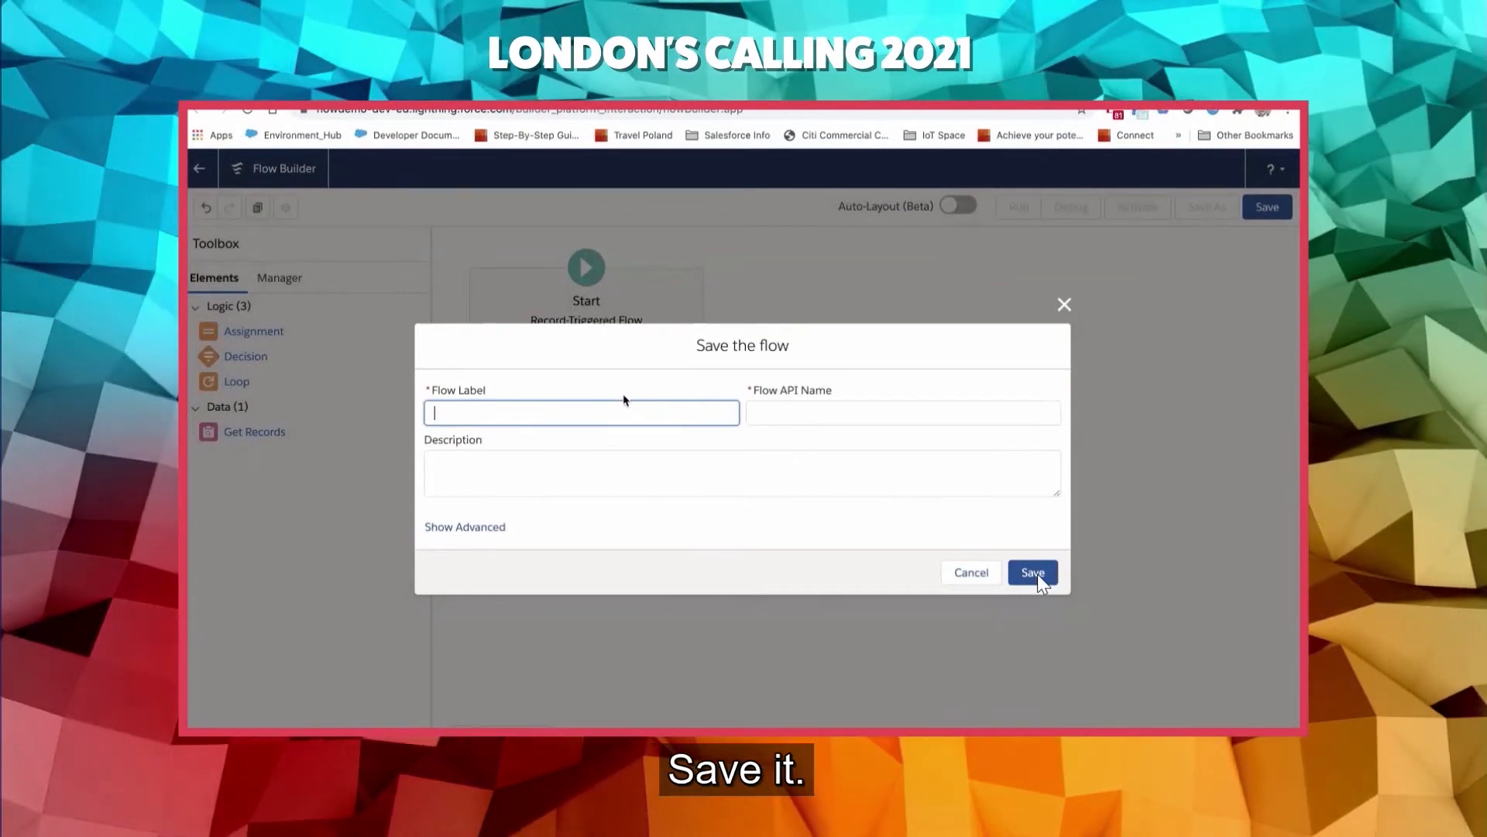
text(<)
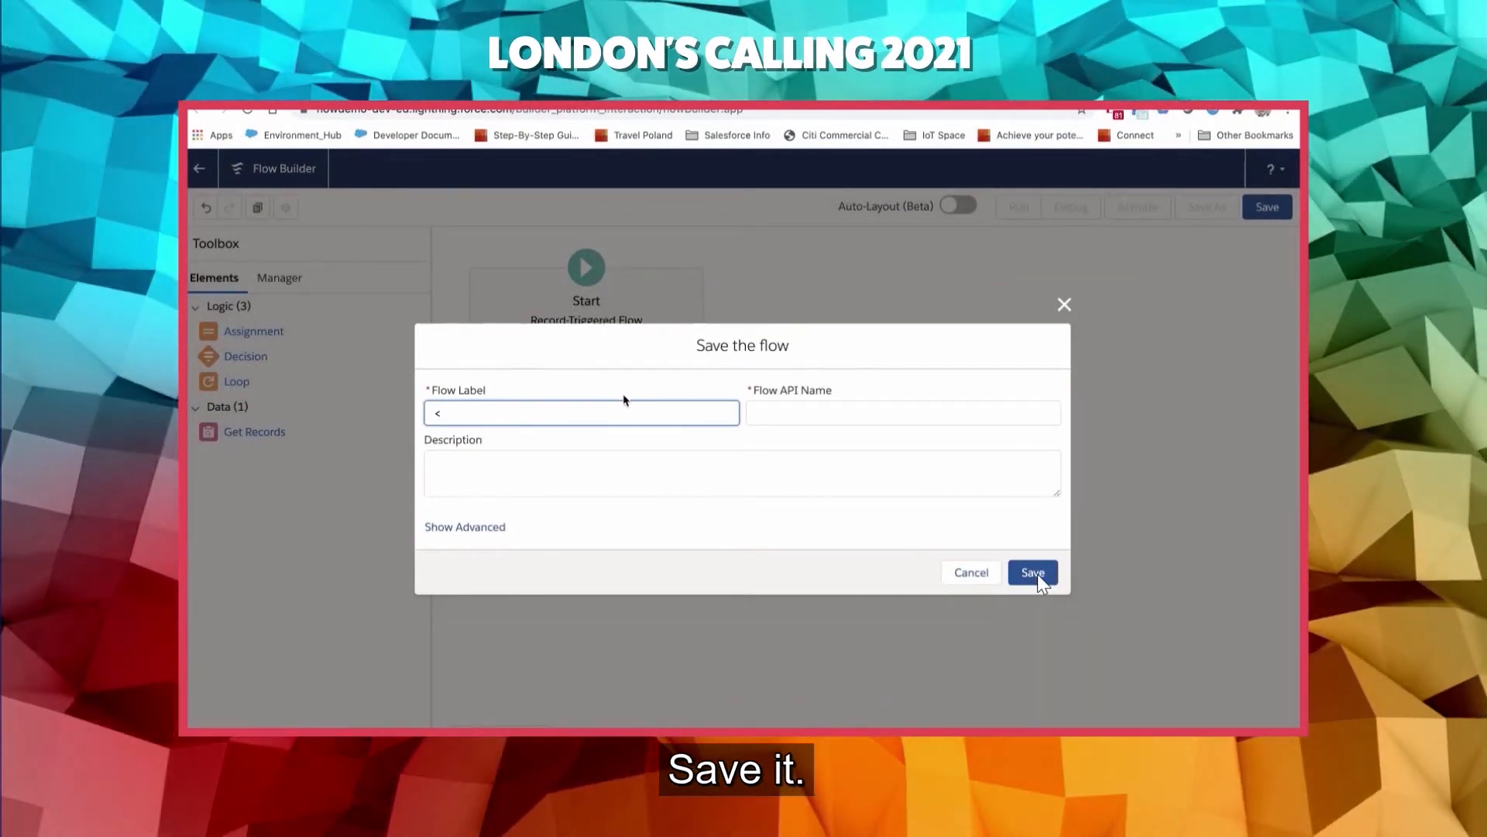
text(<Case)
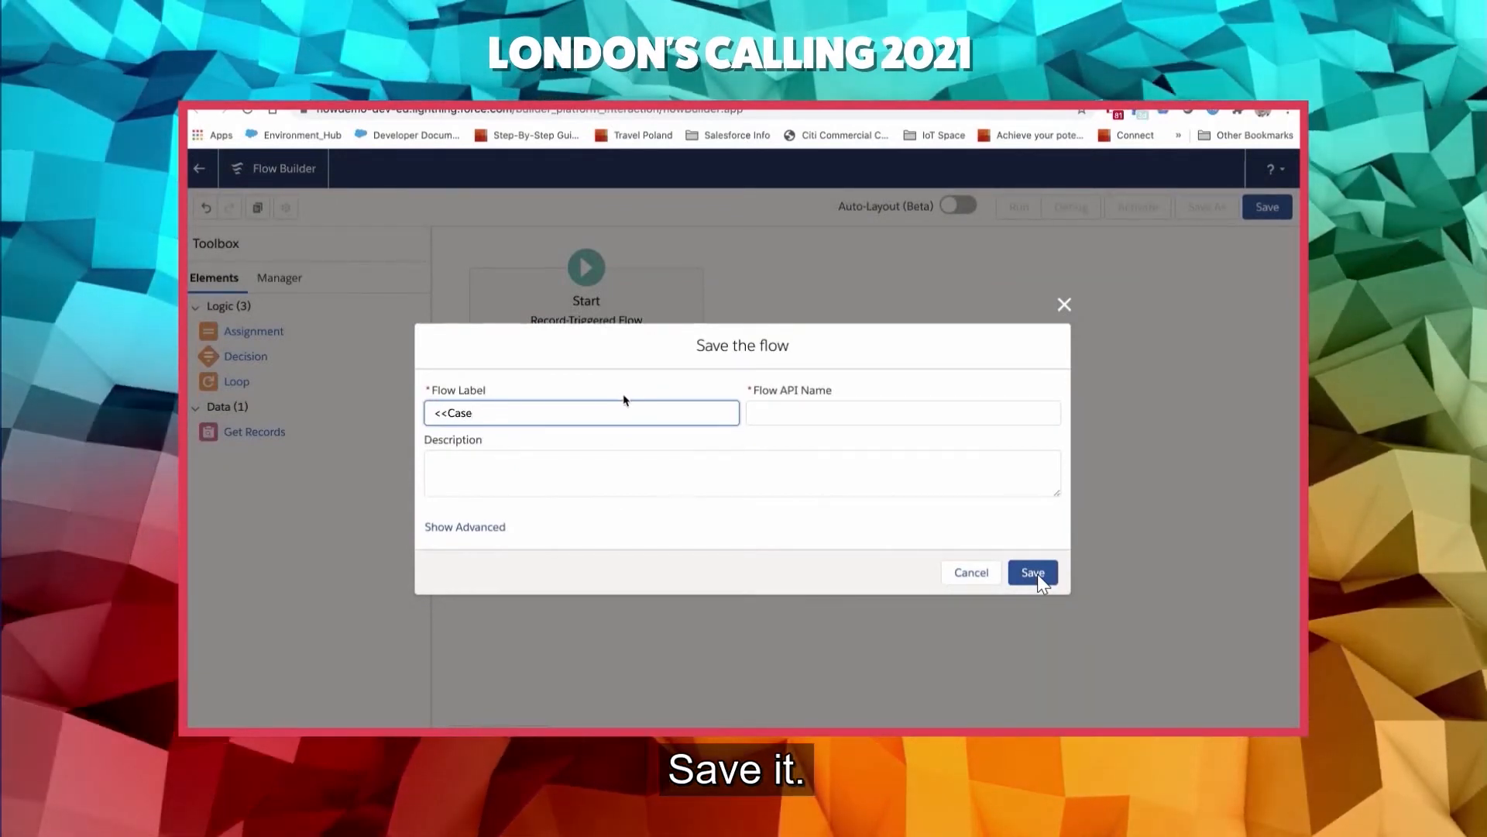
text( Before )
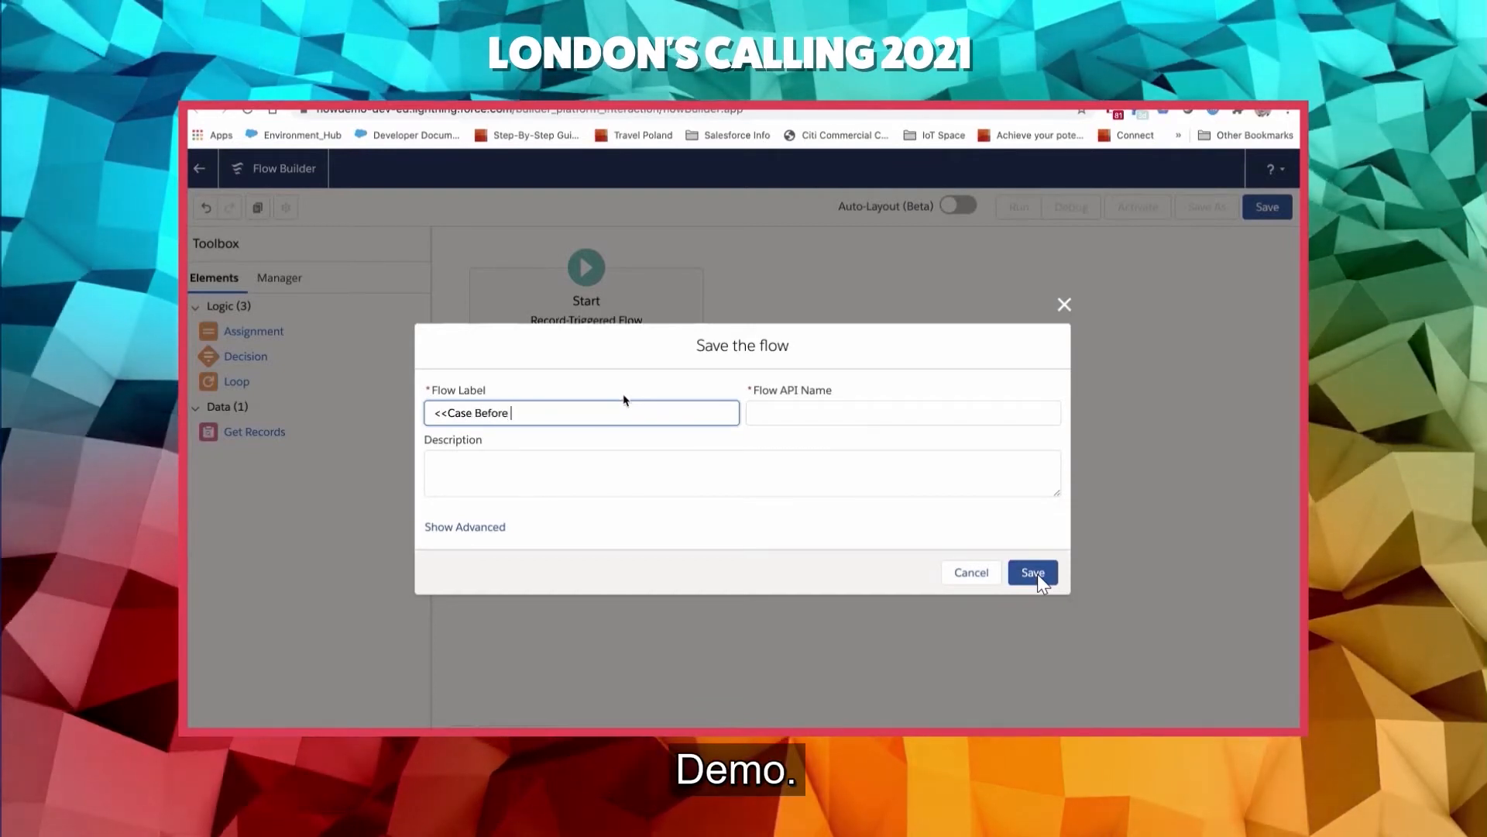
text(Save - )
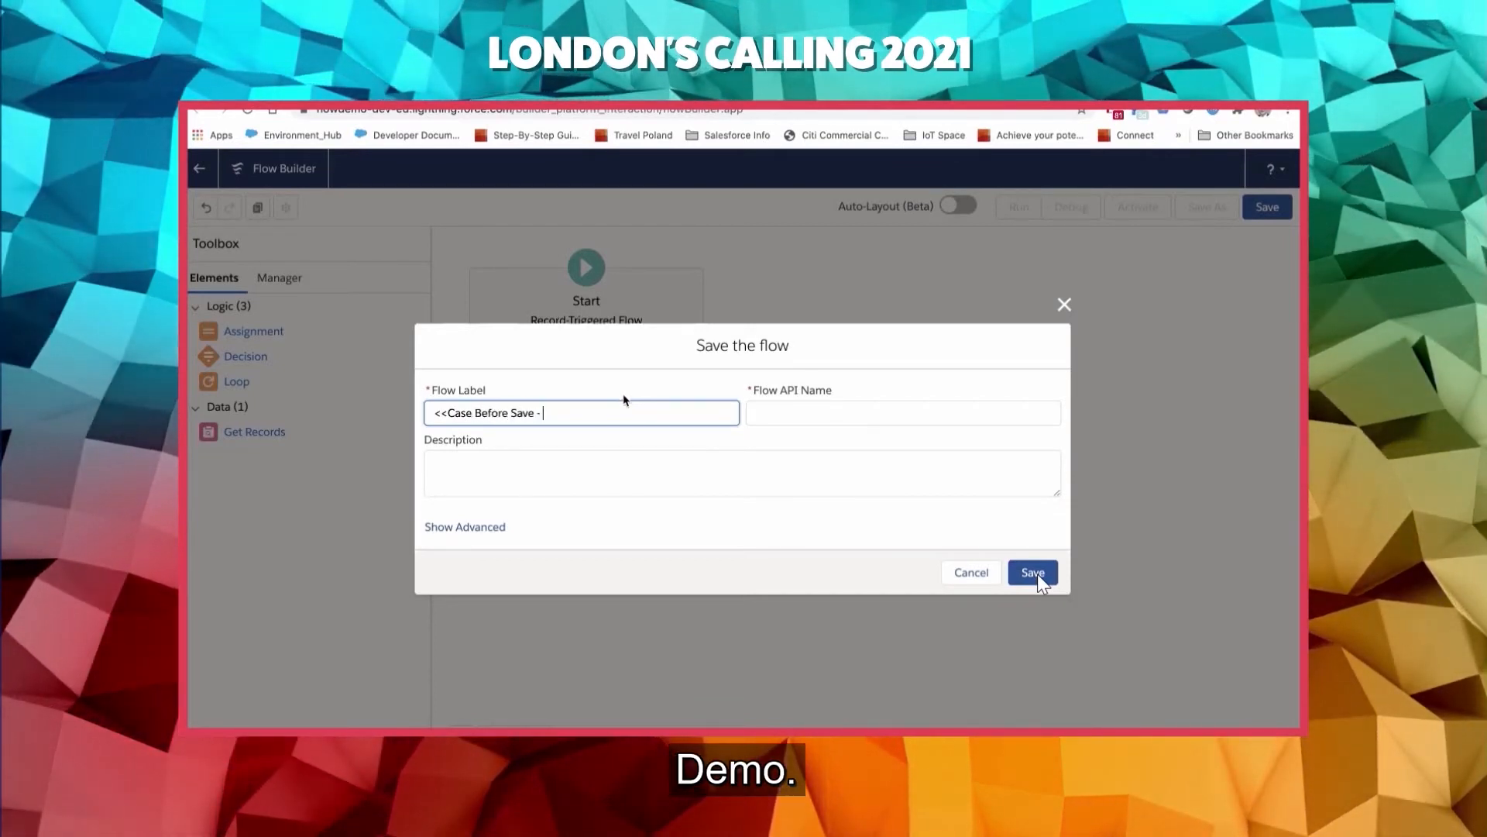
text(Verific)
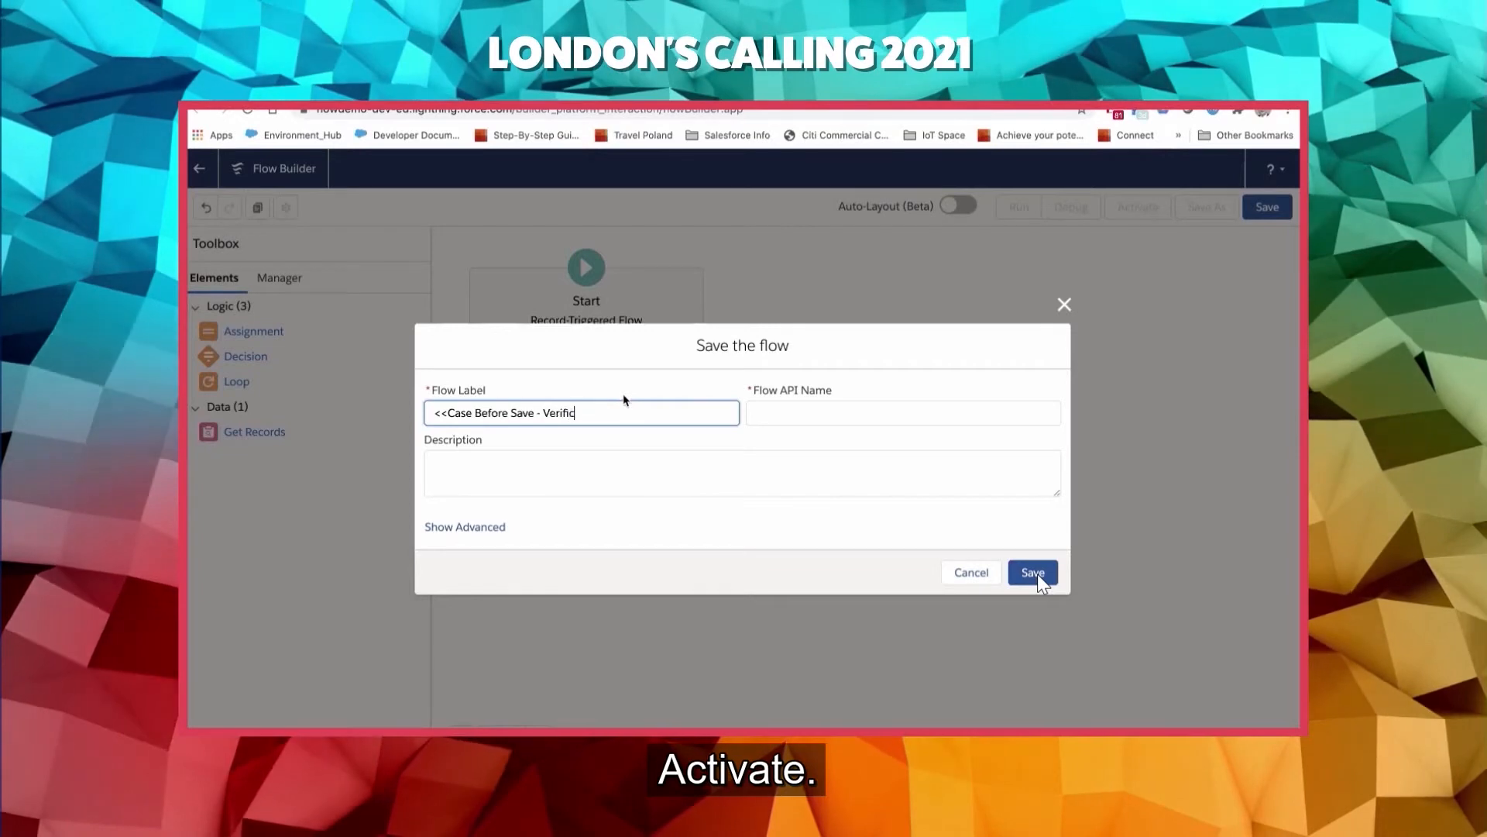
text(ation Status)
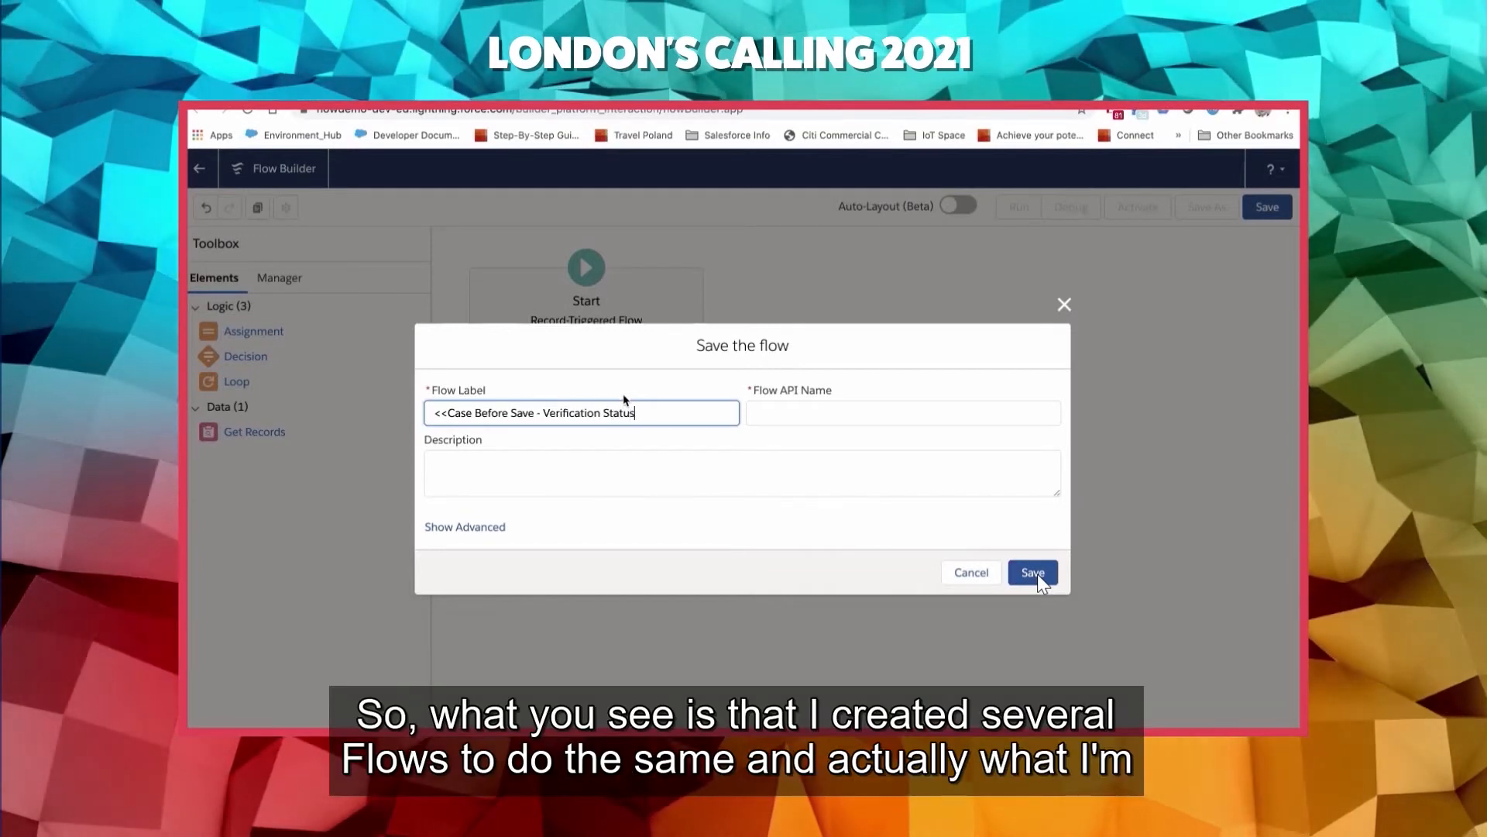
click(1035, 573)
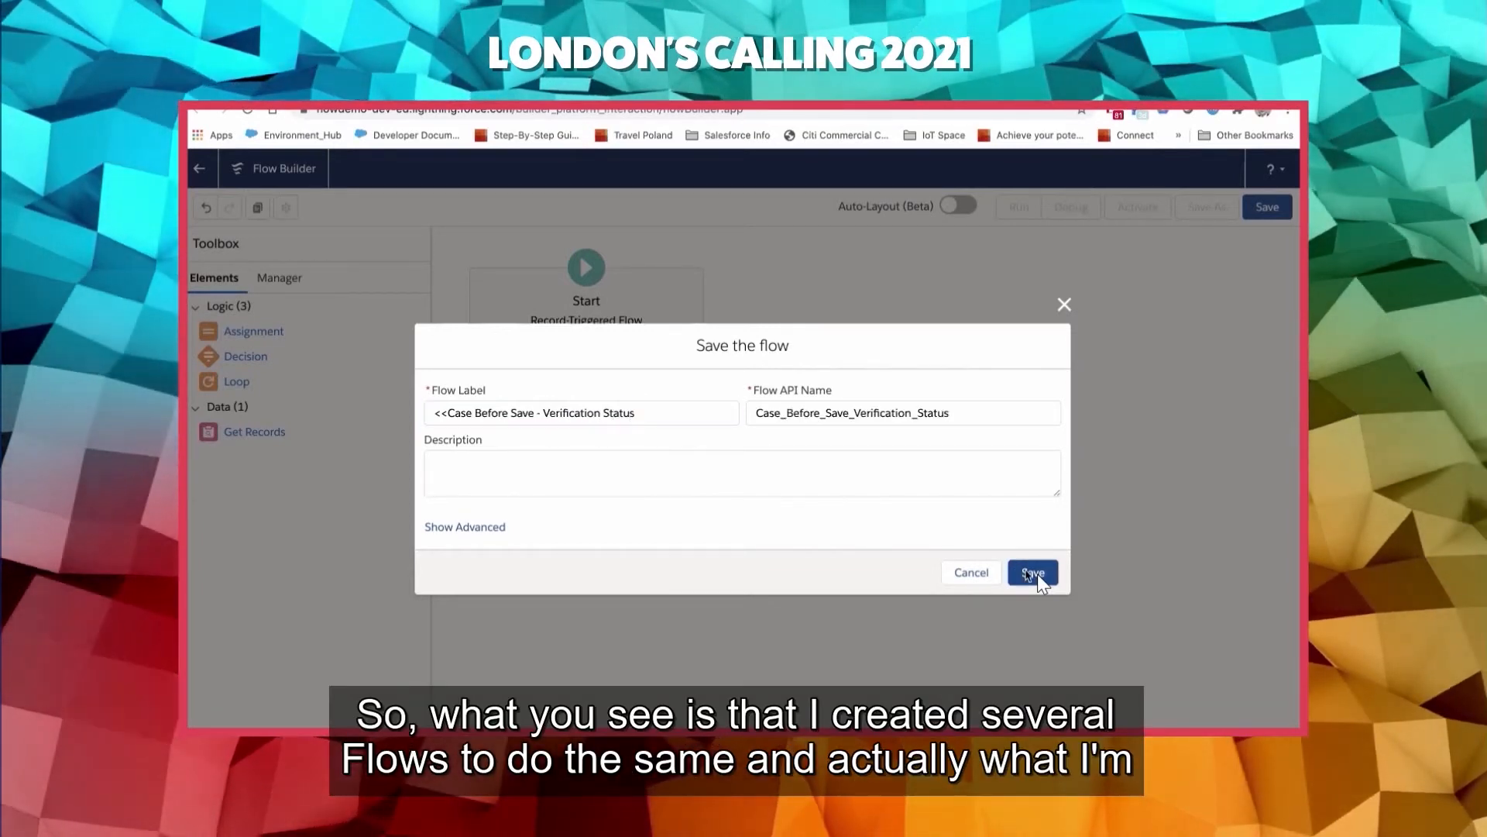
click(1128, 218)
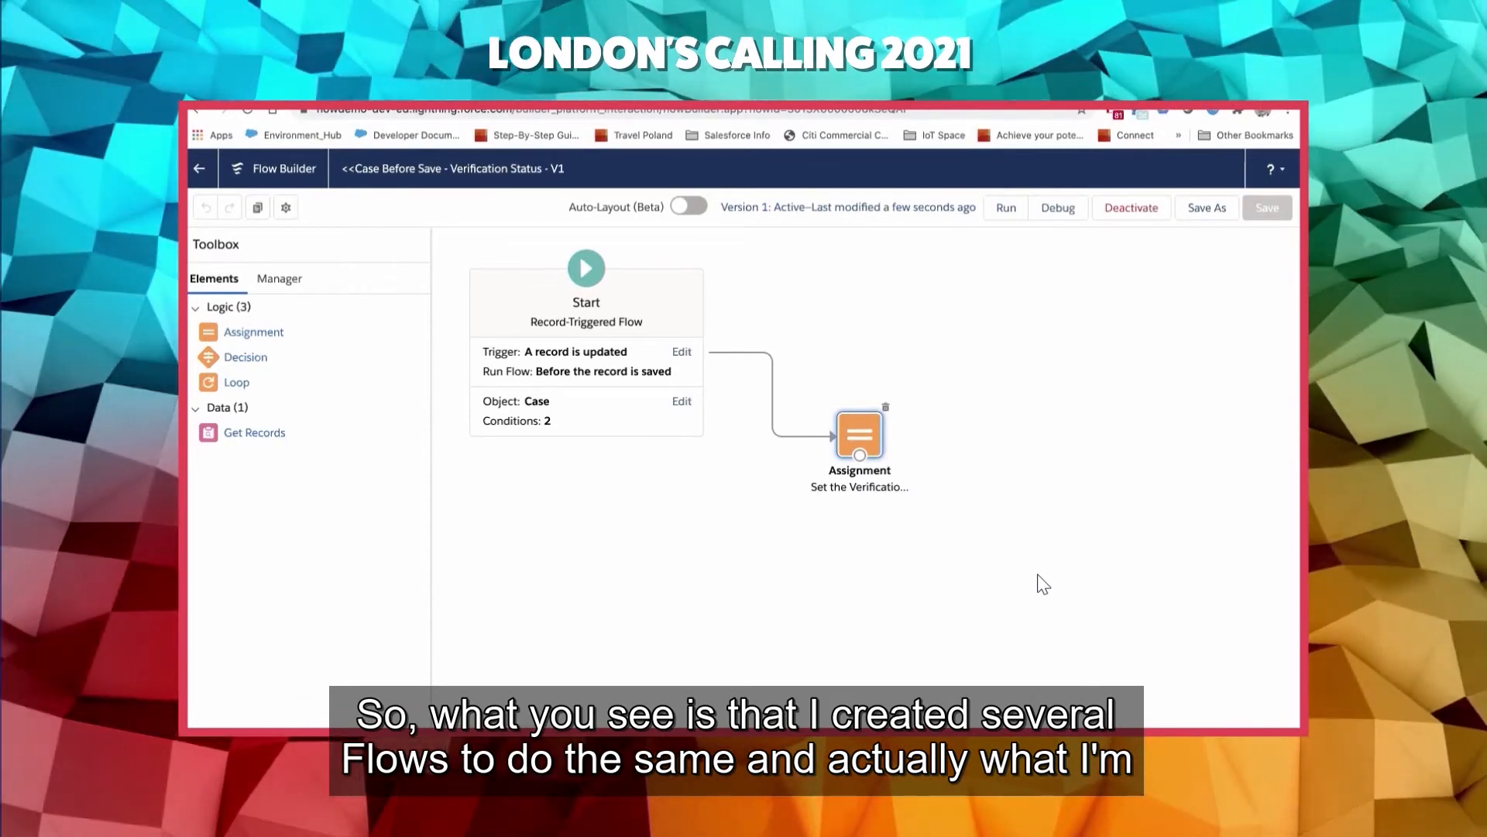
- Switch to the United Oil & Gas Corp. account in the Service Console, check its verification status and open an expanded new case form
key(ctrl+Tab)
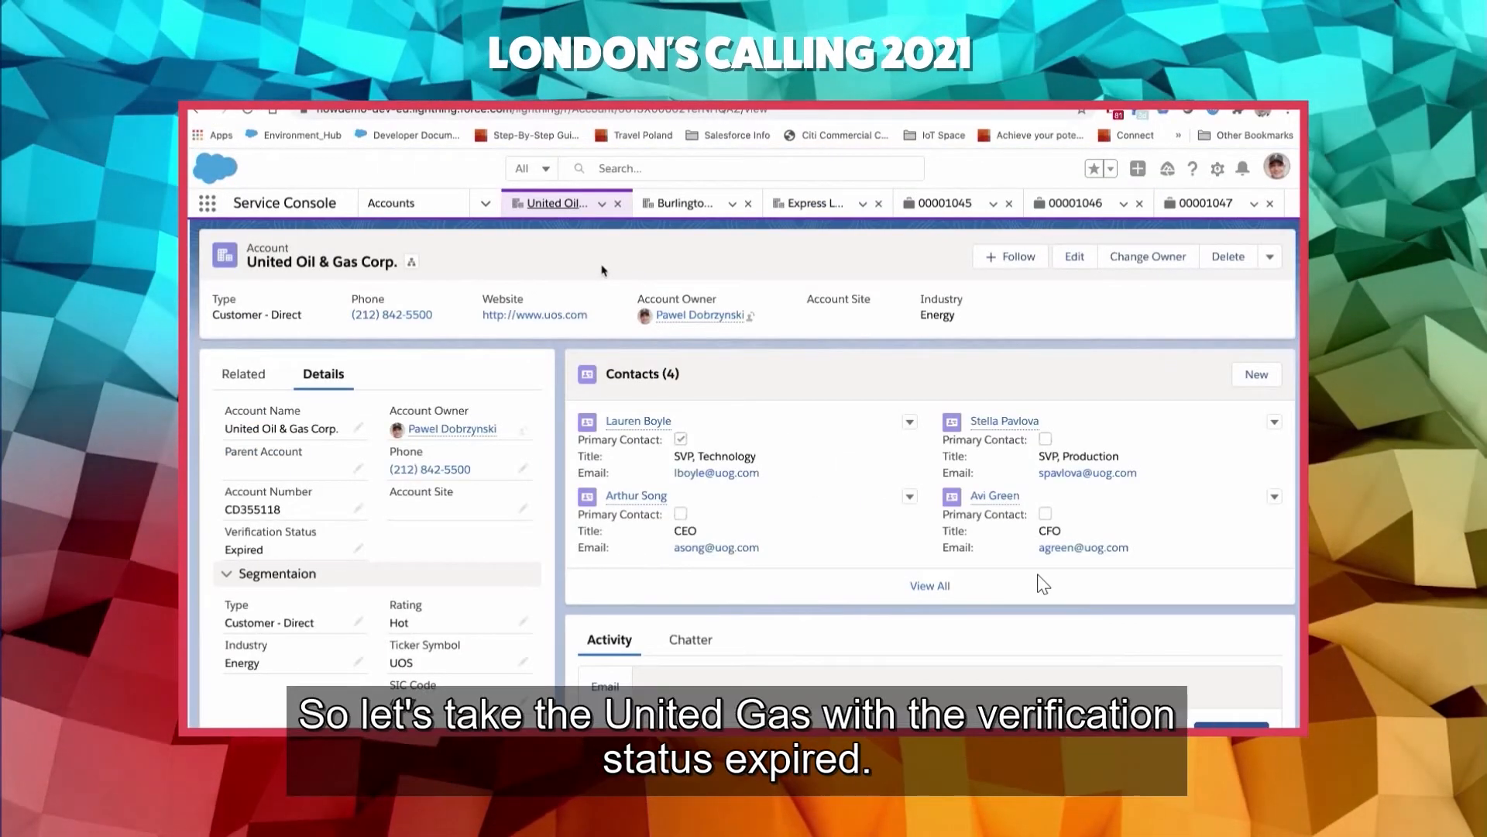
scroll(592, 273, down, 1)
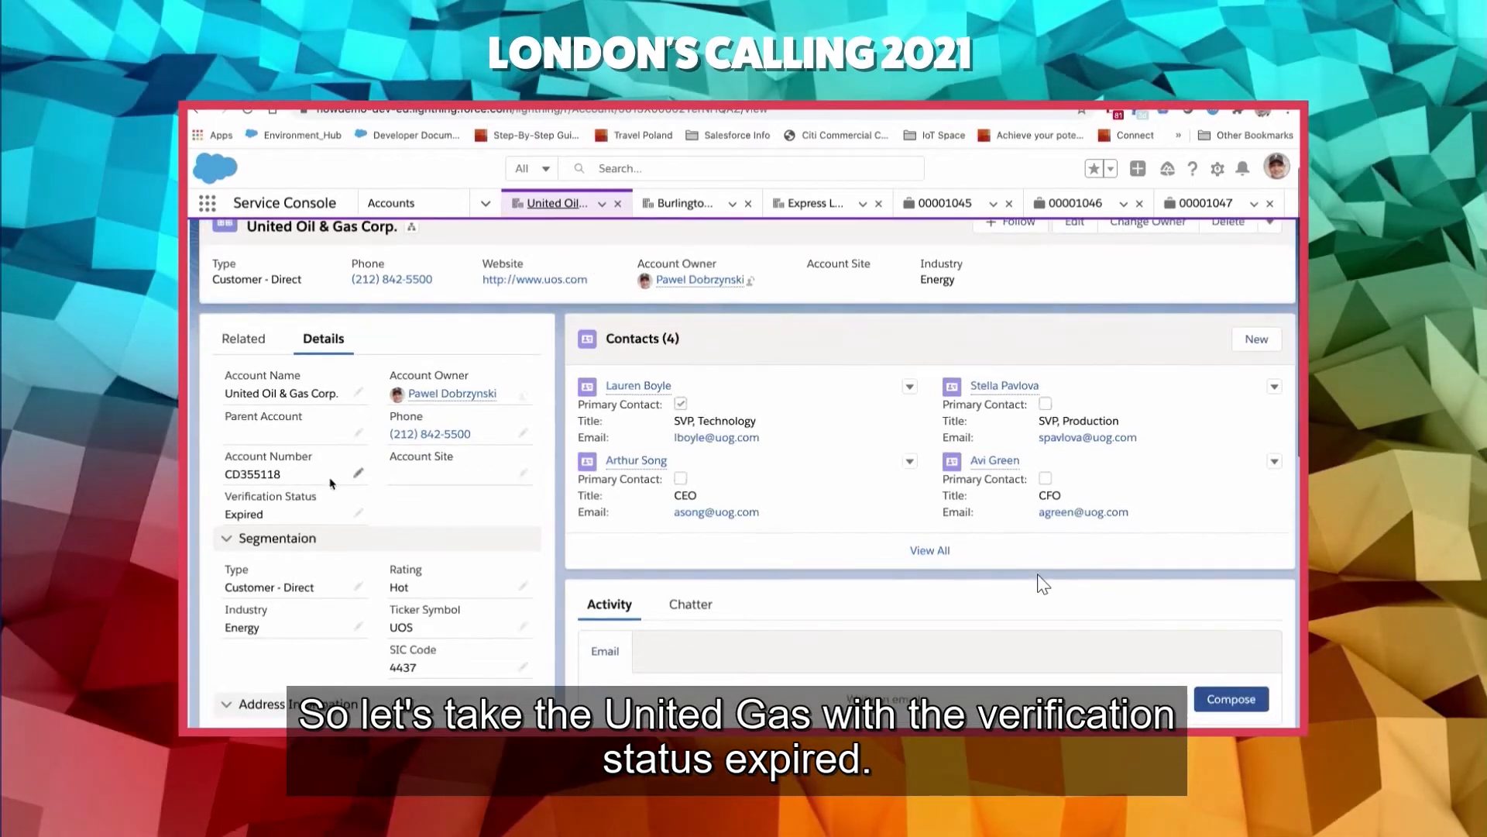
scroll(307, 508, up, 1)
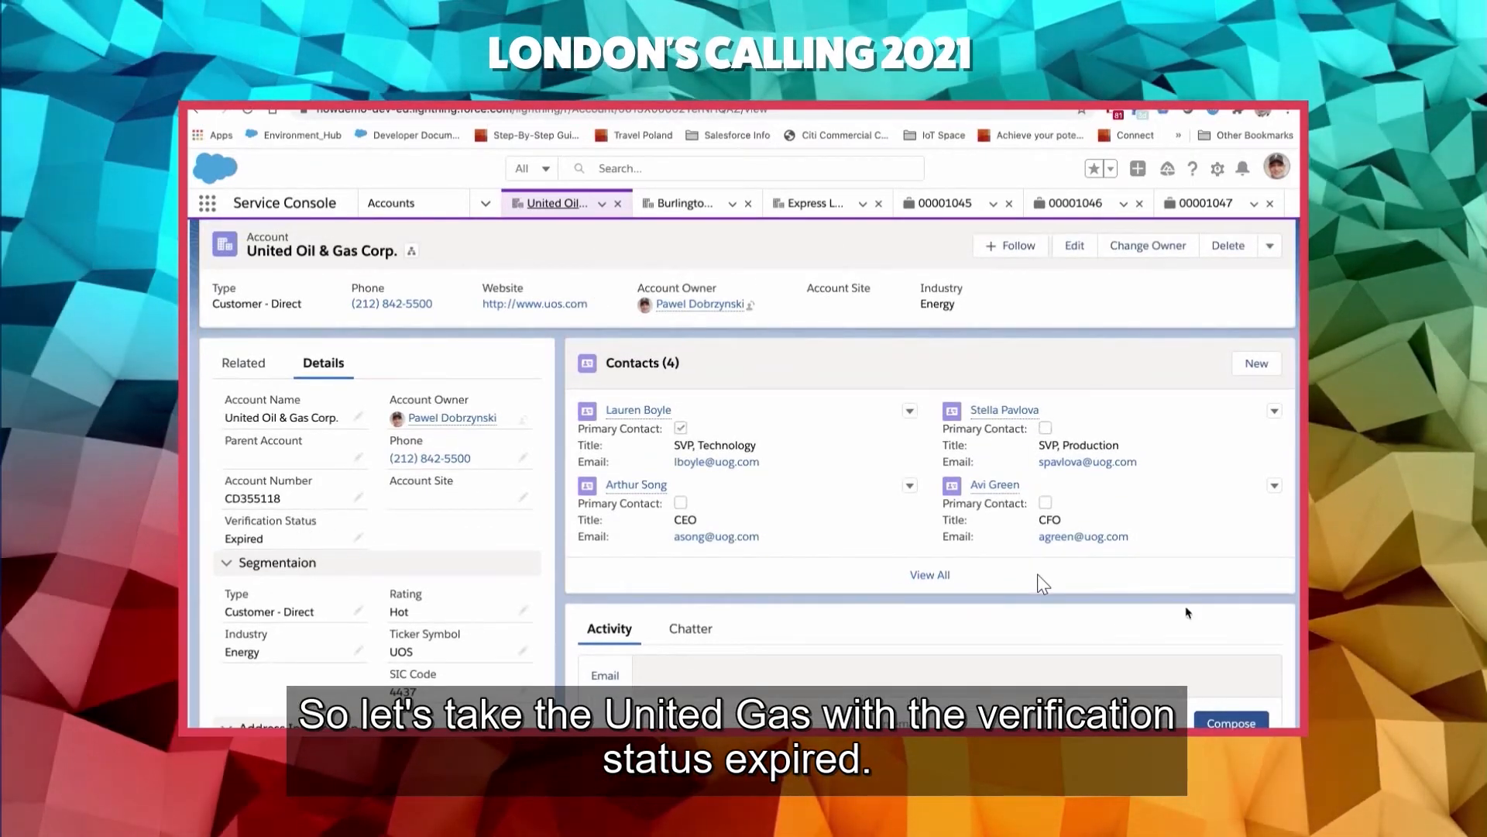
scroll(1188, 613, up, 1)
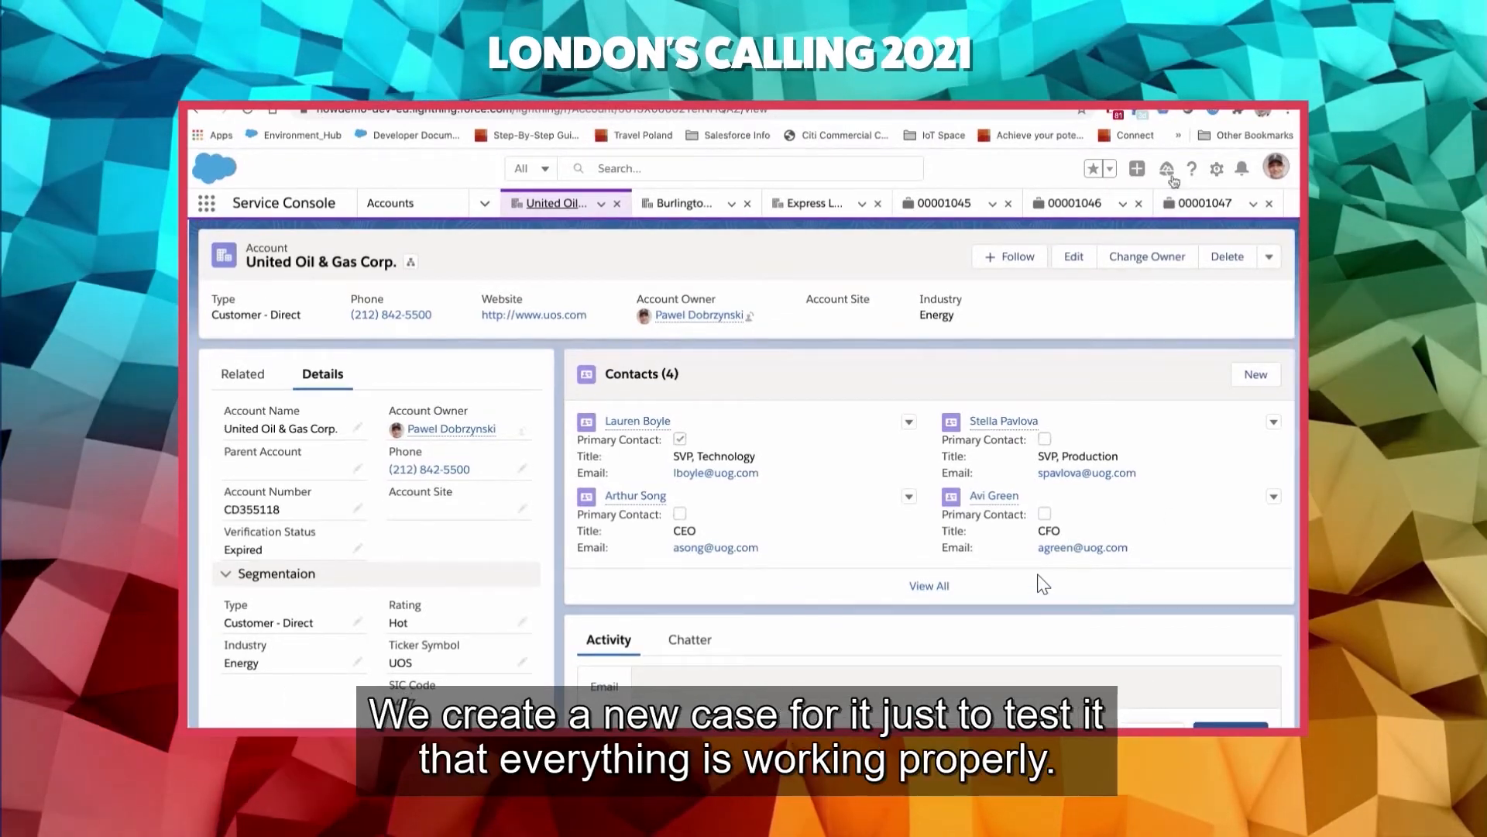
click(1138, 168)
click(1084, 236)
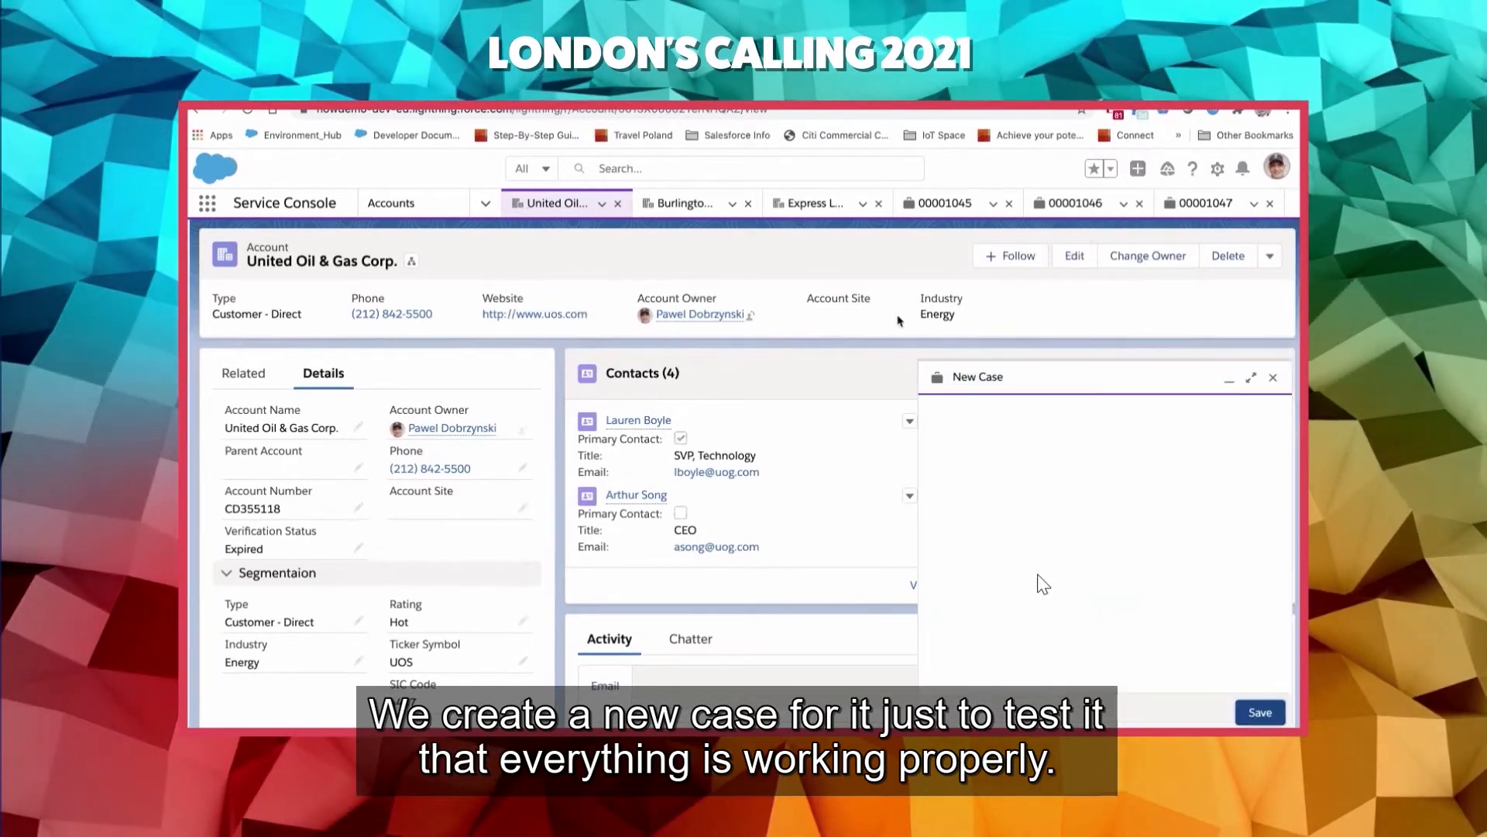
click(924, 368)
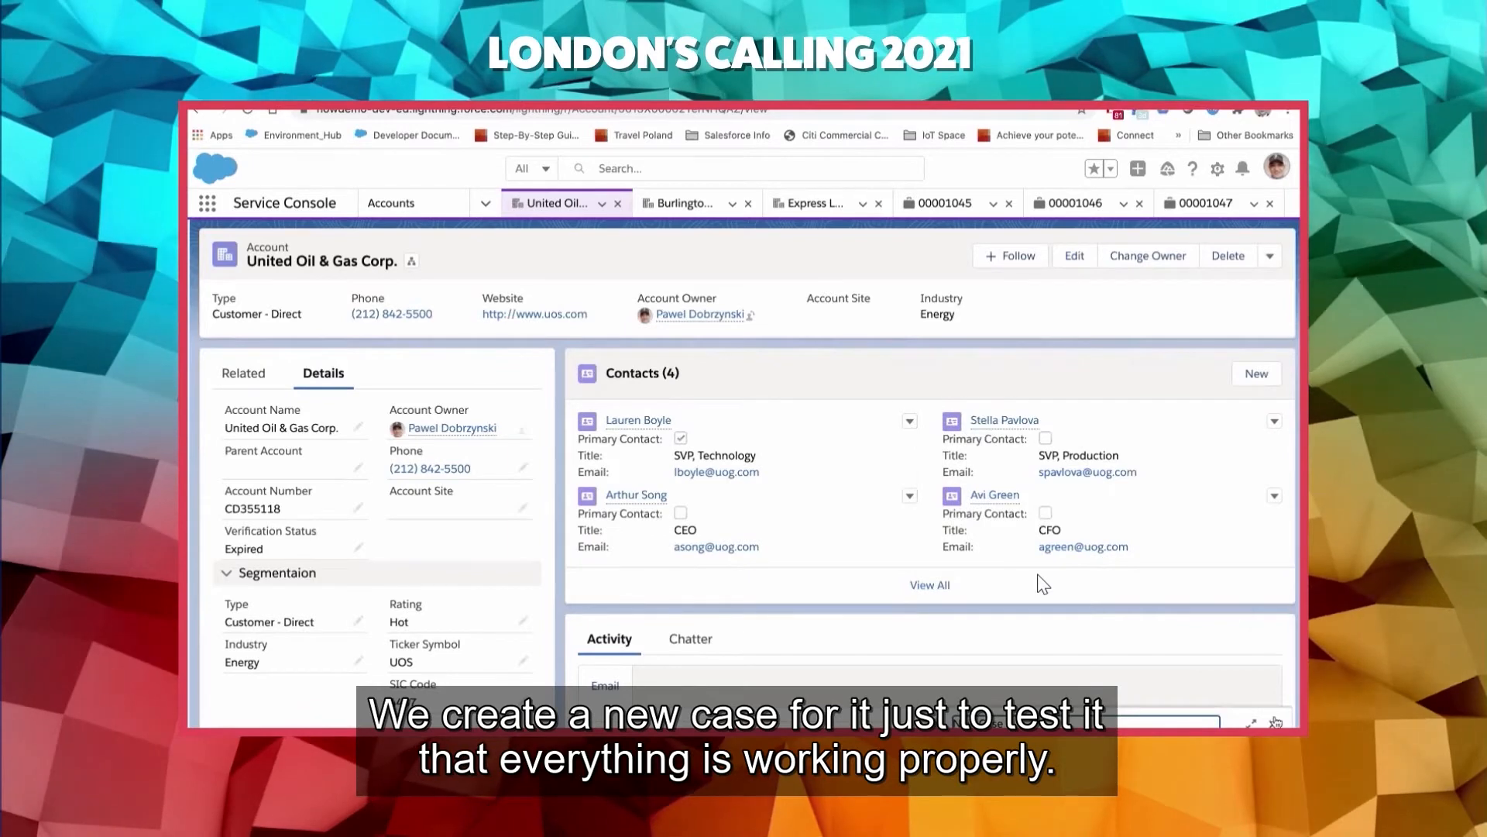
click(1251, 720)
- Set the new case's origin to Phone, its type to Verification and its case reason to Verification Request
click(697, 331)
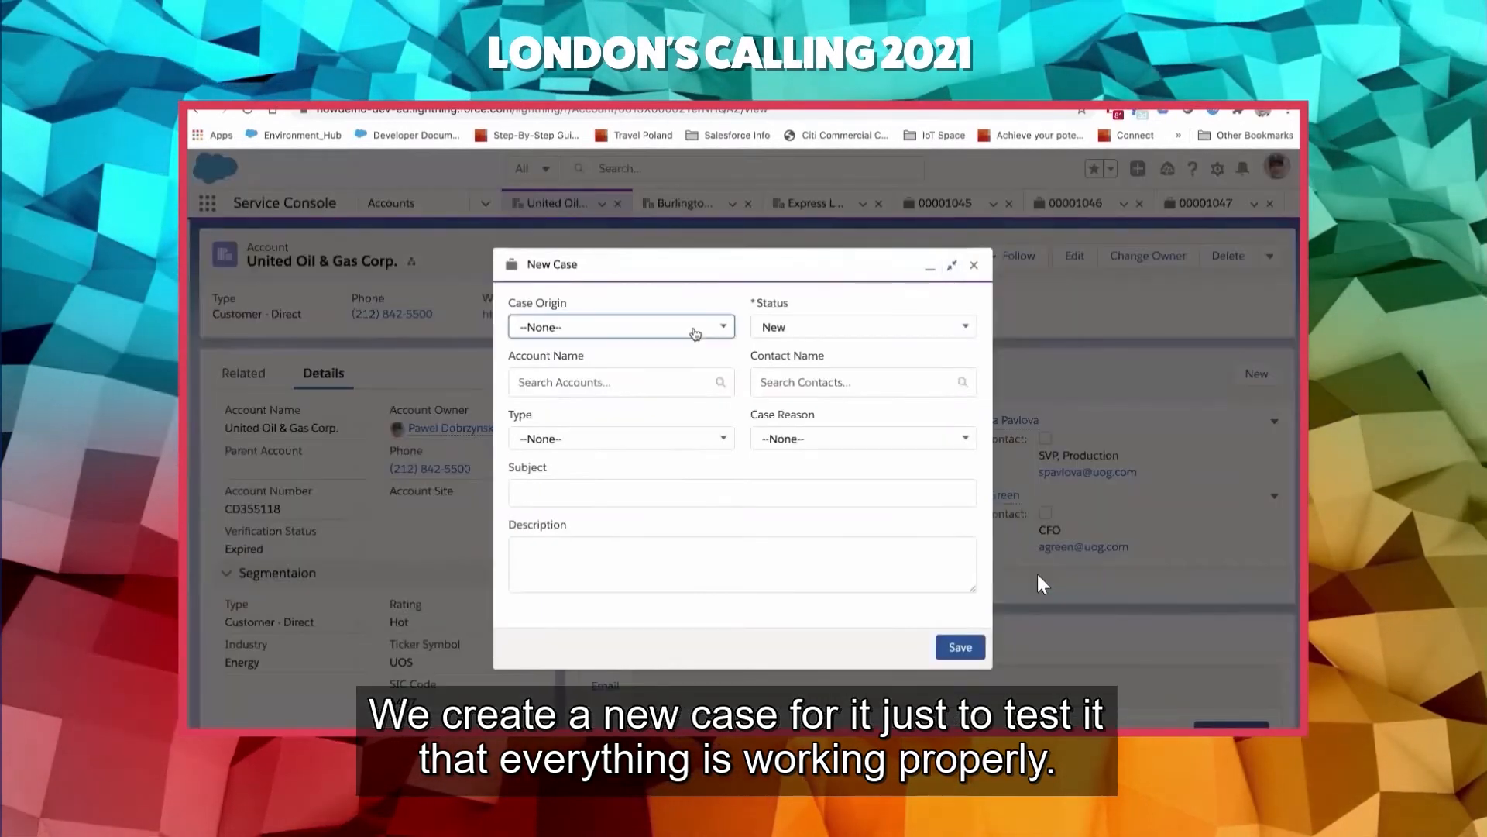
click(581, 388)
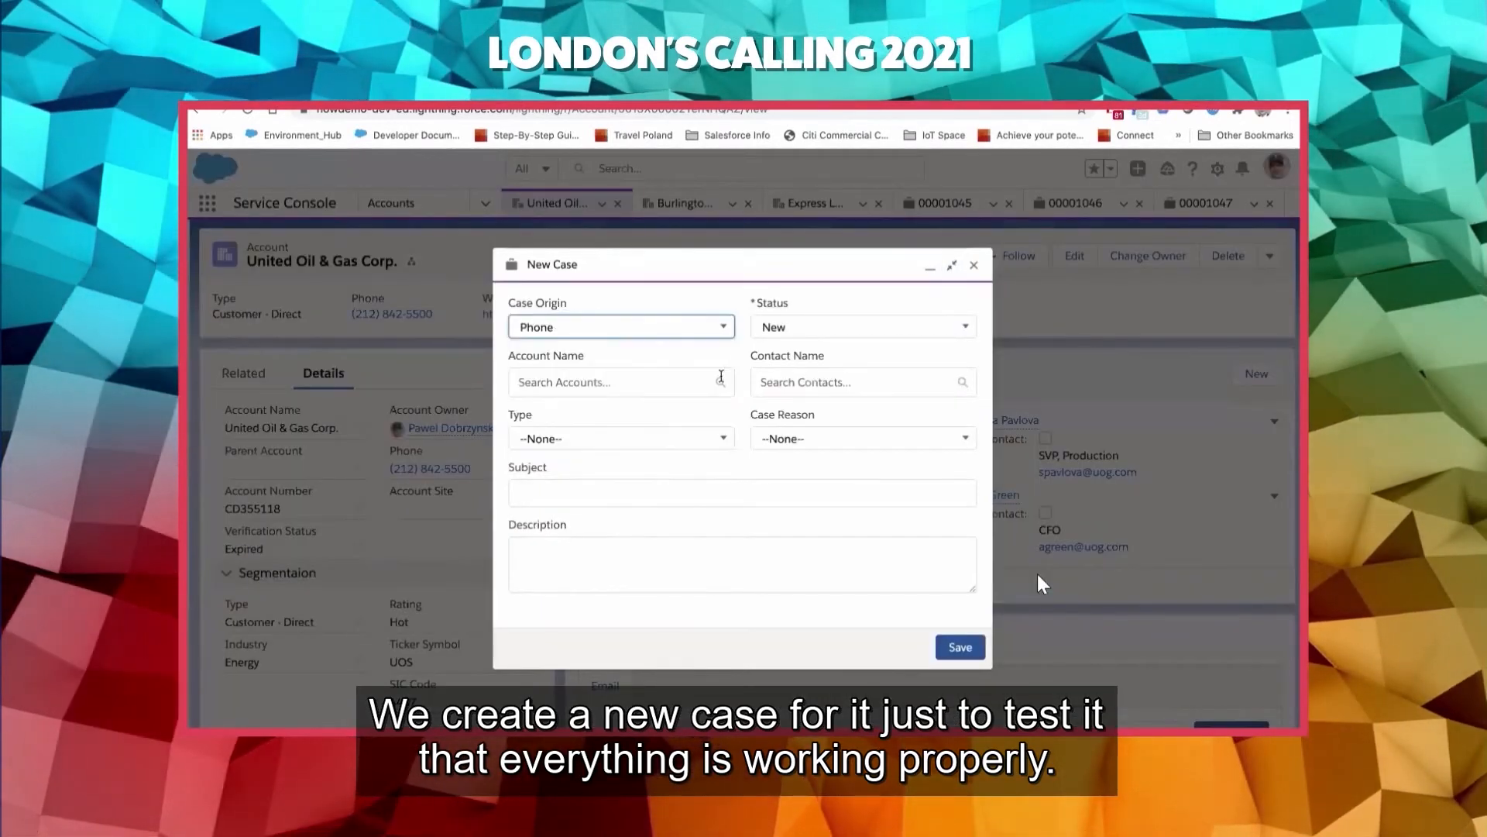
click(664, 438)
click(609, 496)
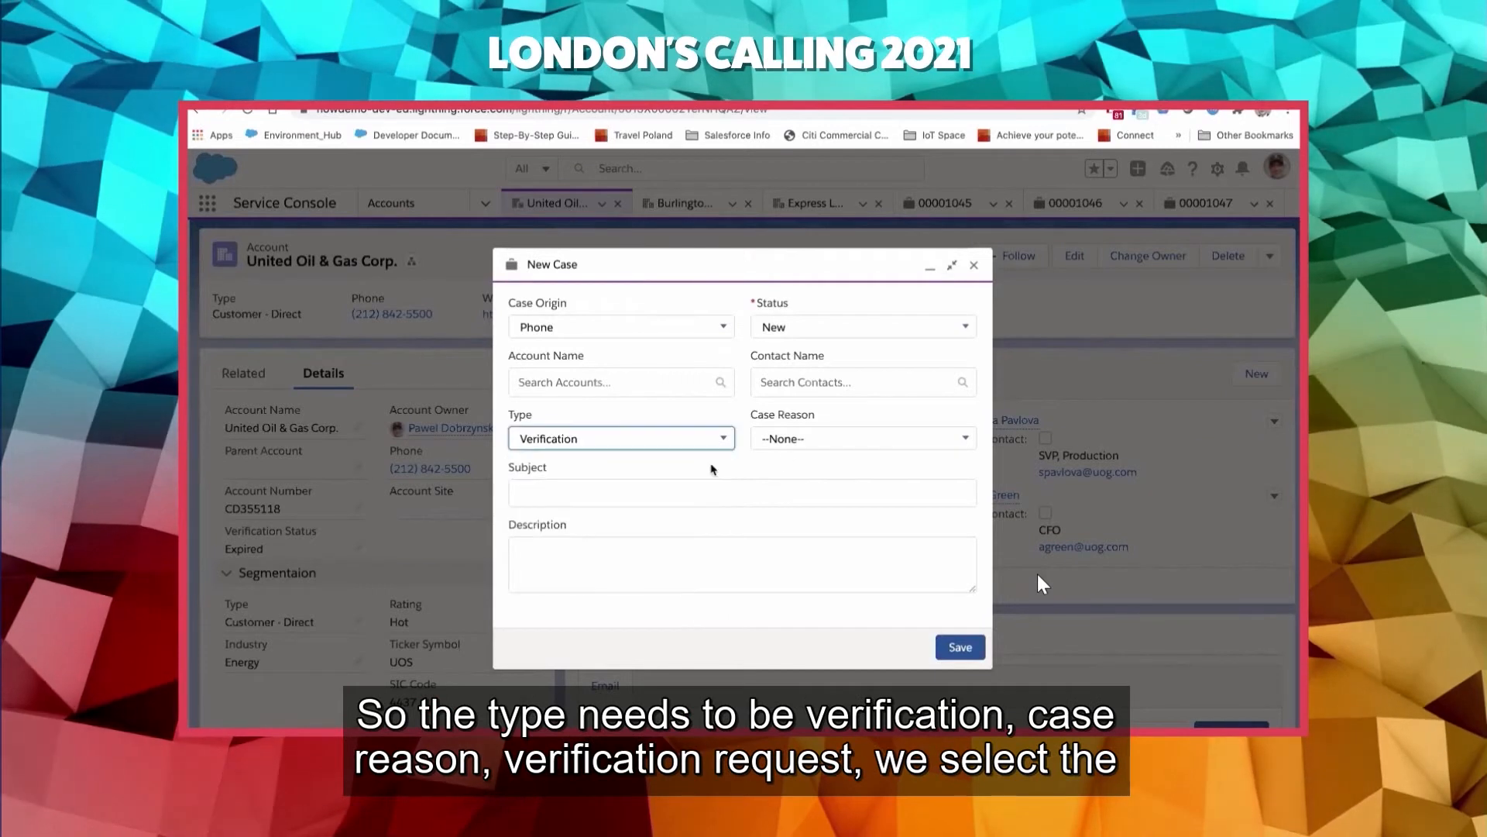
click(798, 440)
click(818, 502)
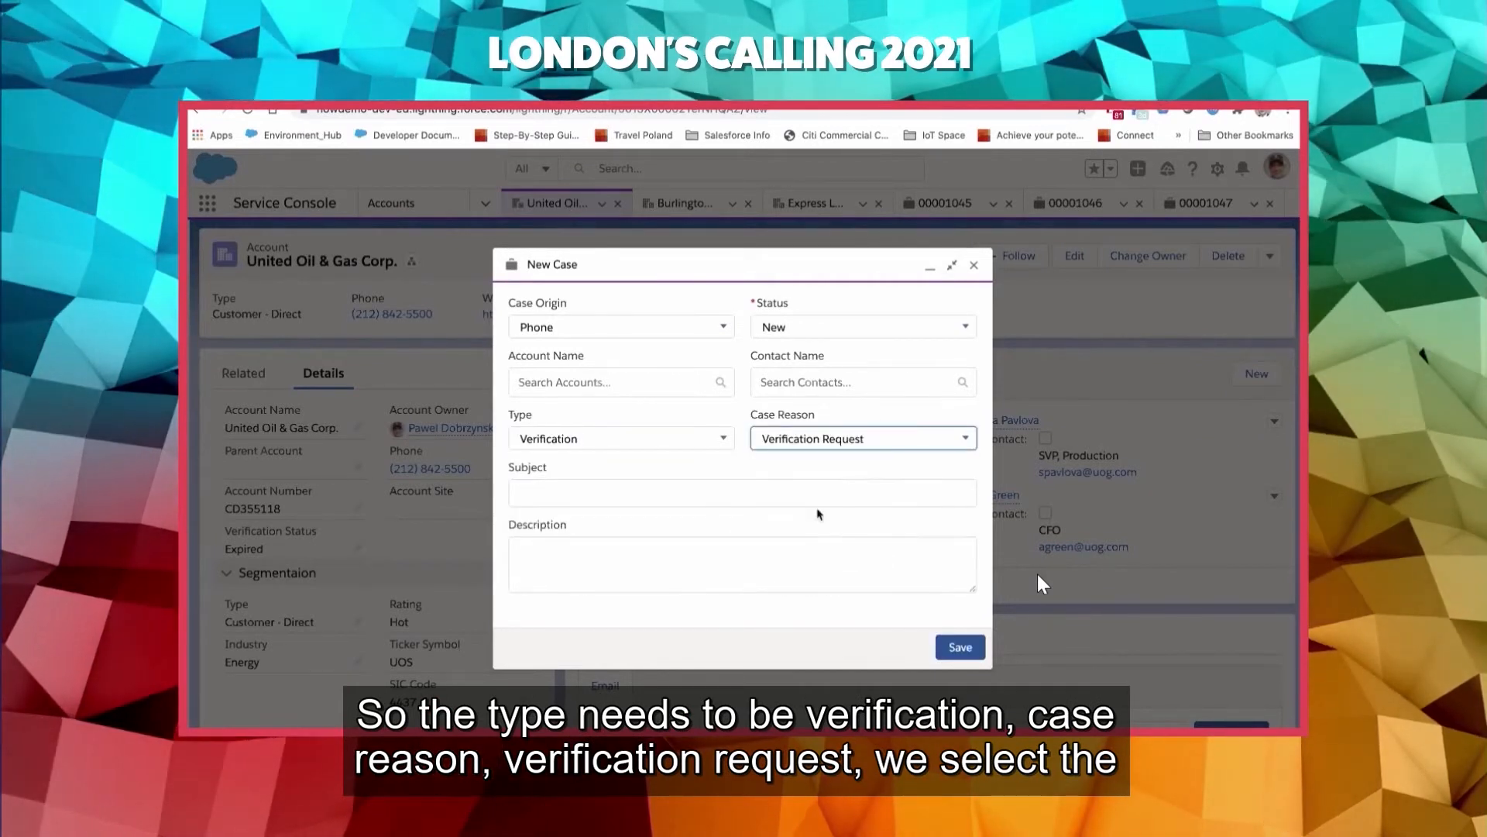
- Save the new case with United Oil & Gas Corp. as its account and open the created case record
click(643, 382)
text(uni)
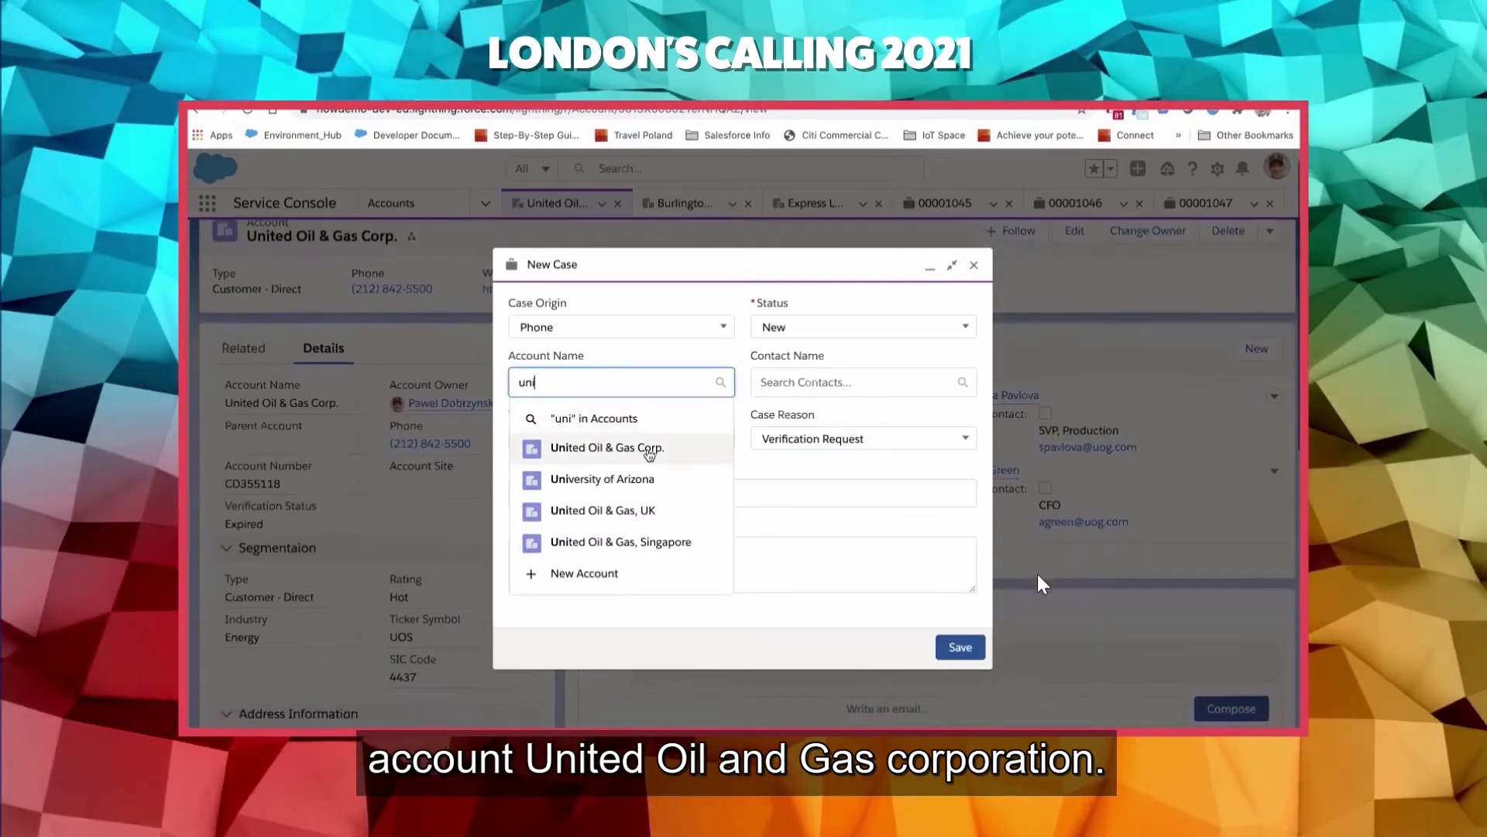
click(649, 453)
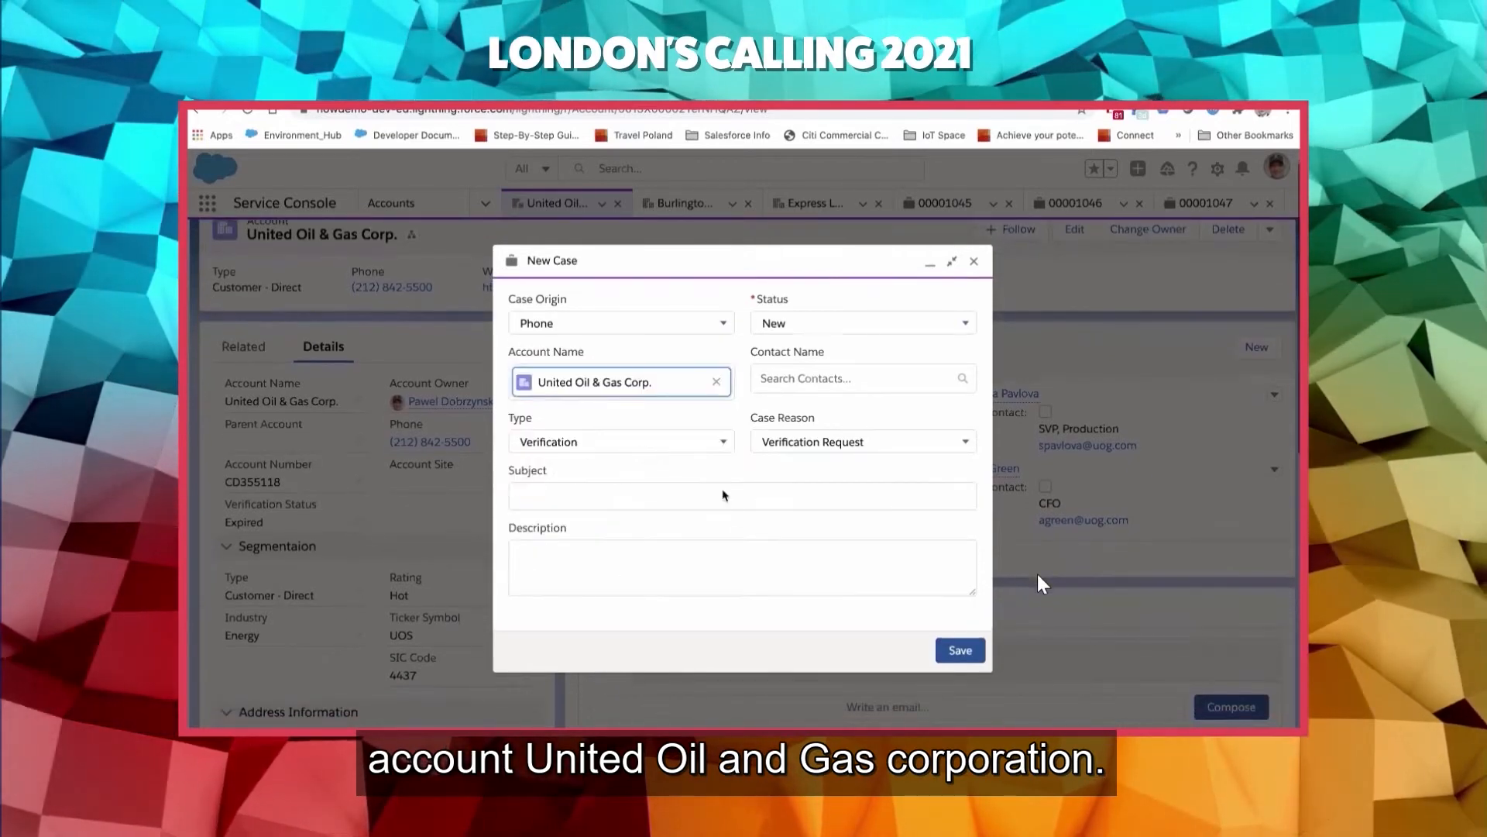
click(958, 651)
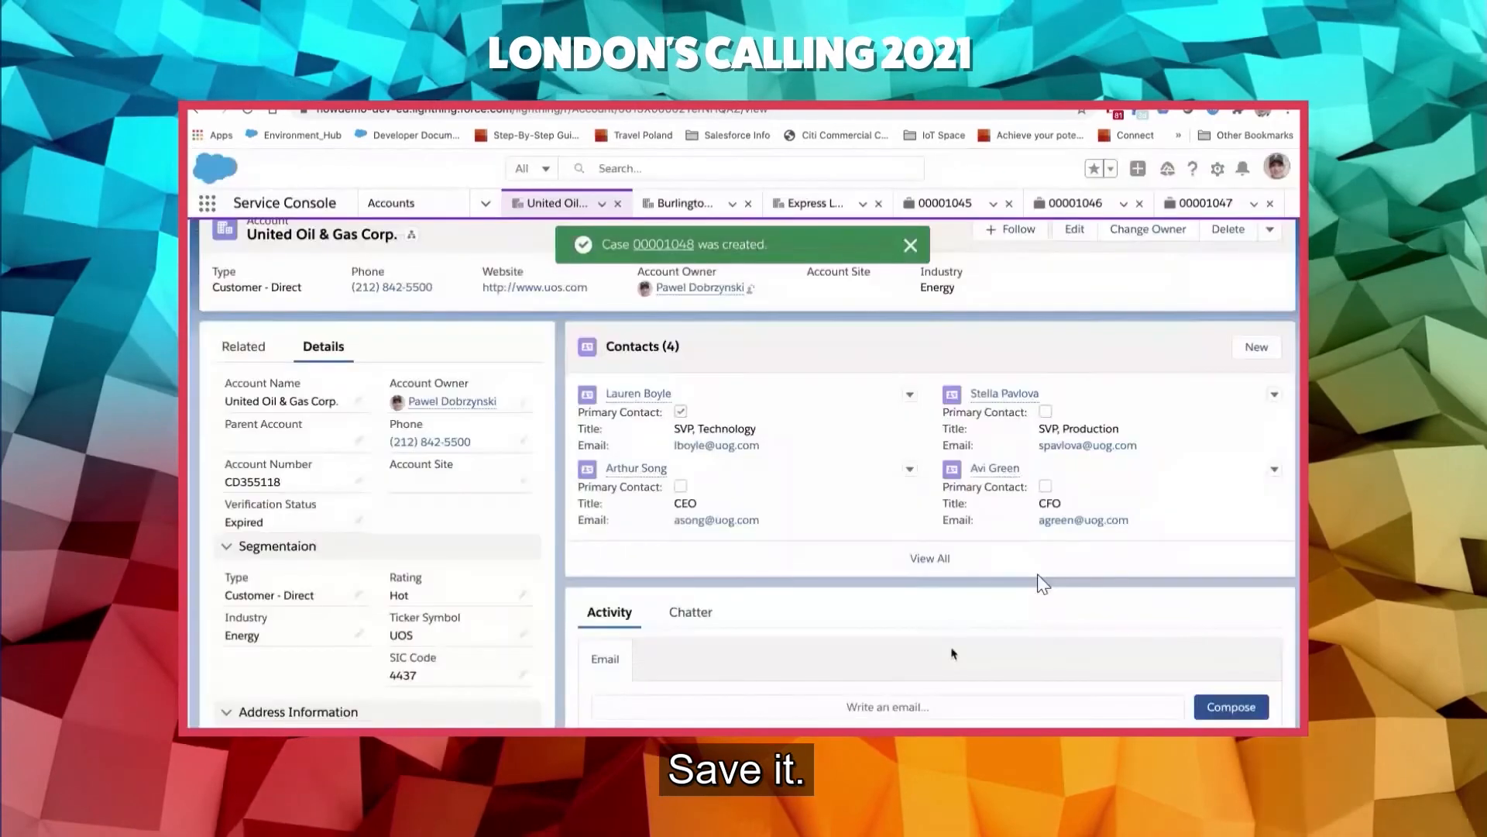
click(663, 244)
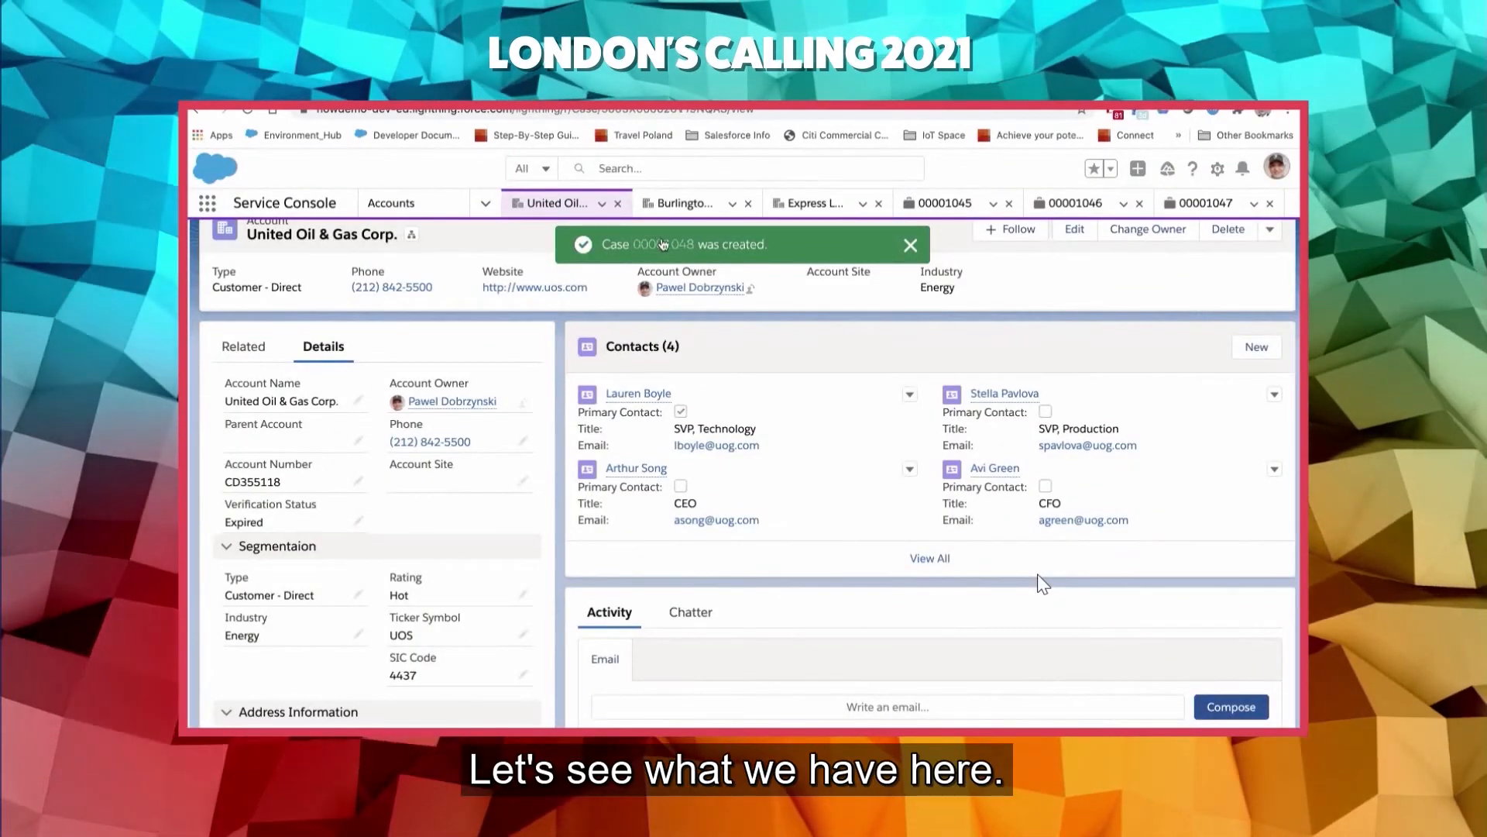
- Close the older cases that are open in the console, keeping only the newly created verification case and the accounts
click(934, 204)
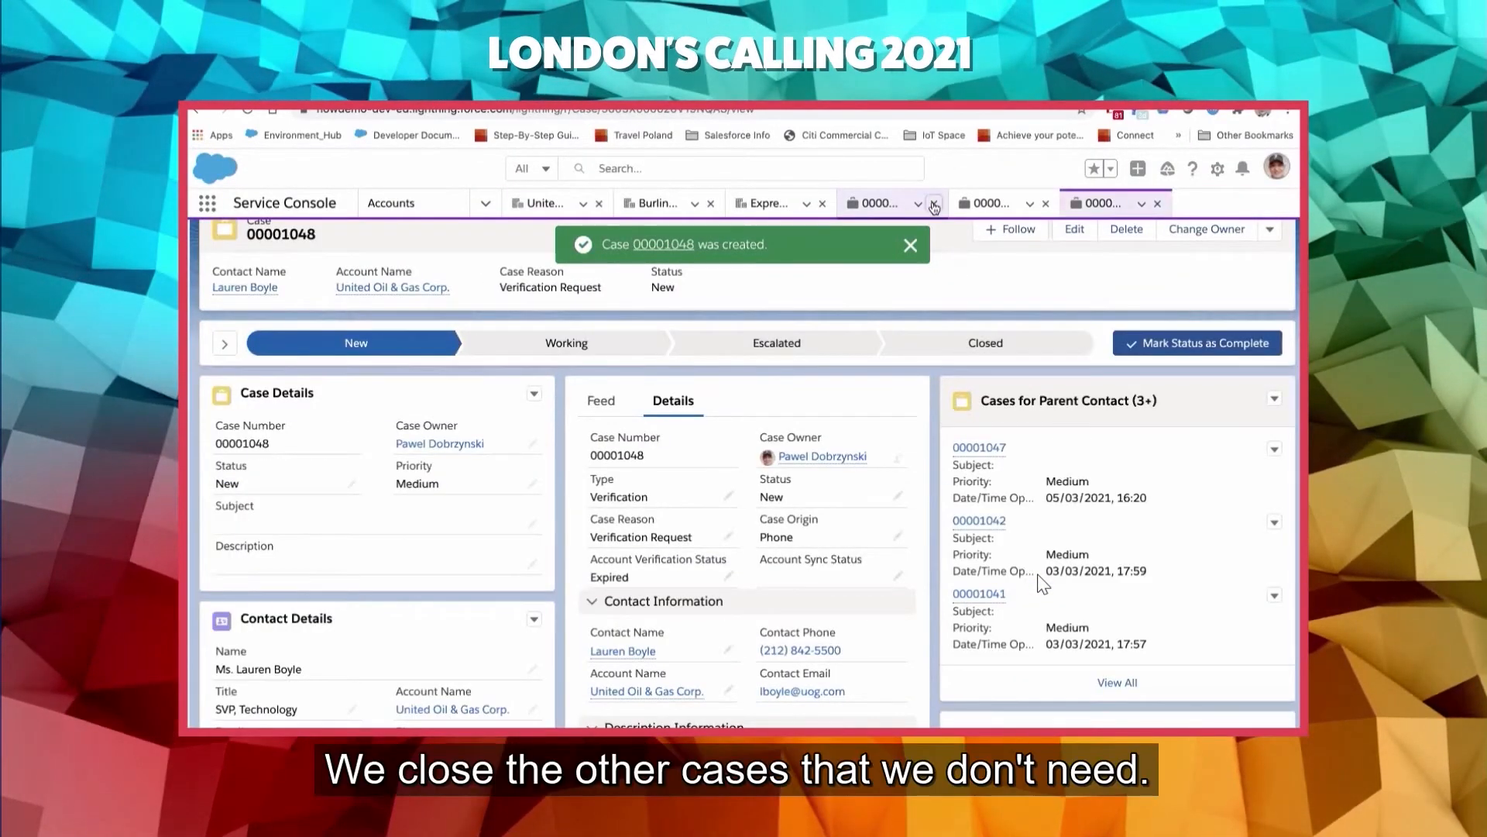
click(935, 204)
click(1115, 204)
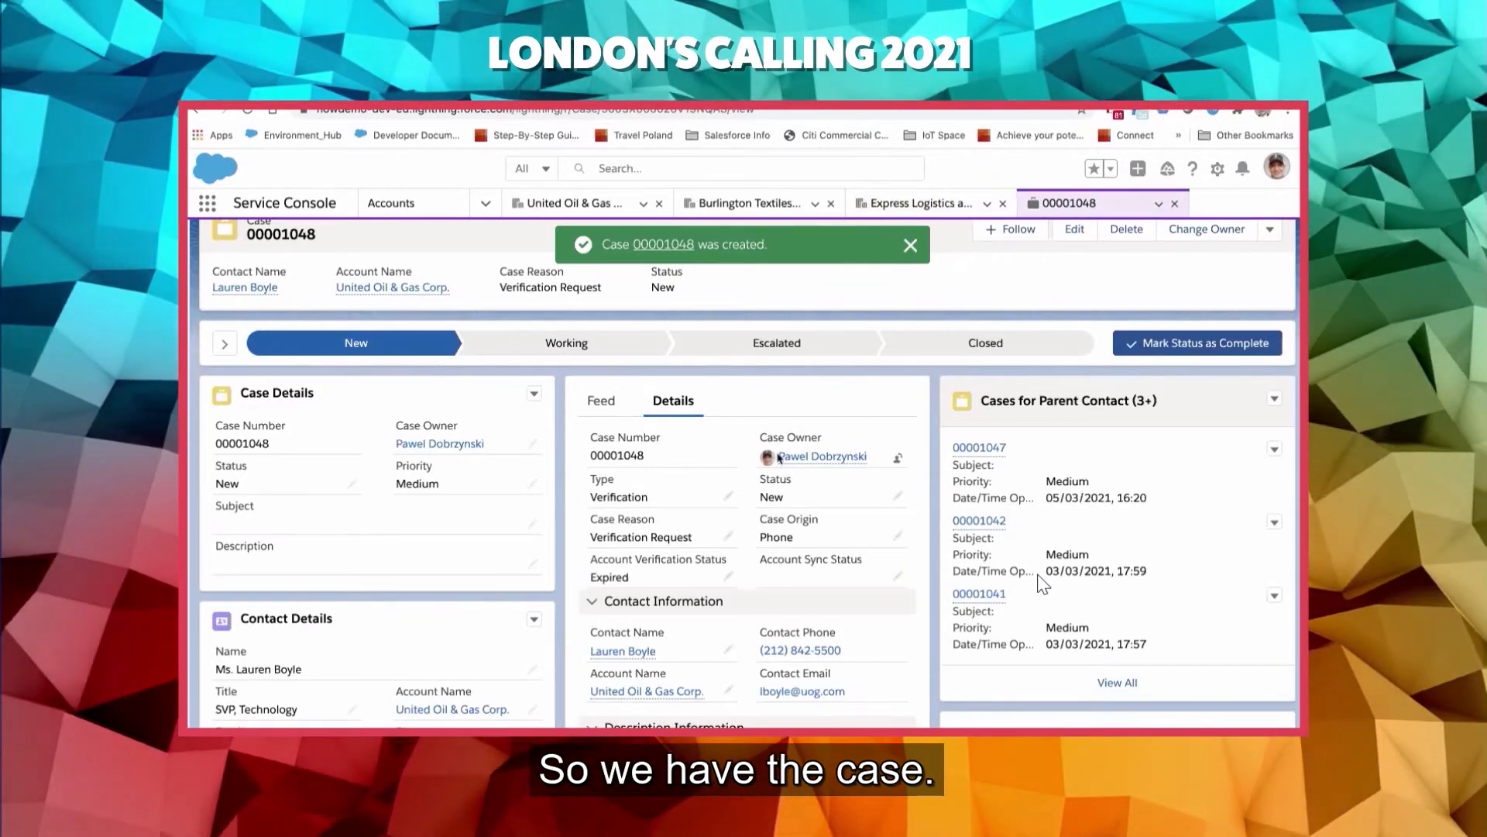
- Change the new verification case's status to Working and mark it as the current status
scroll(774, 459, down, 3)
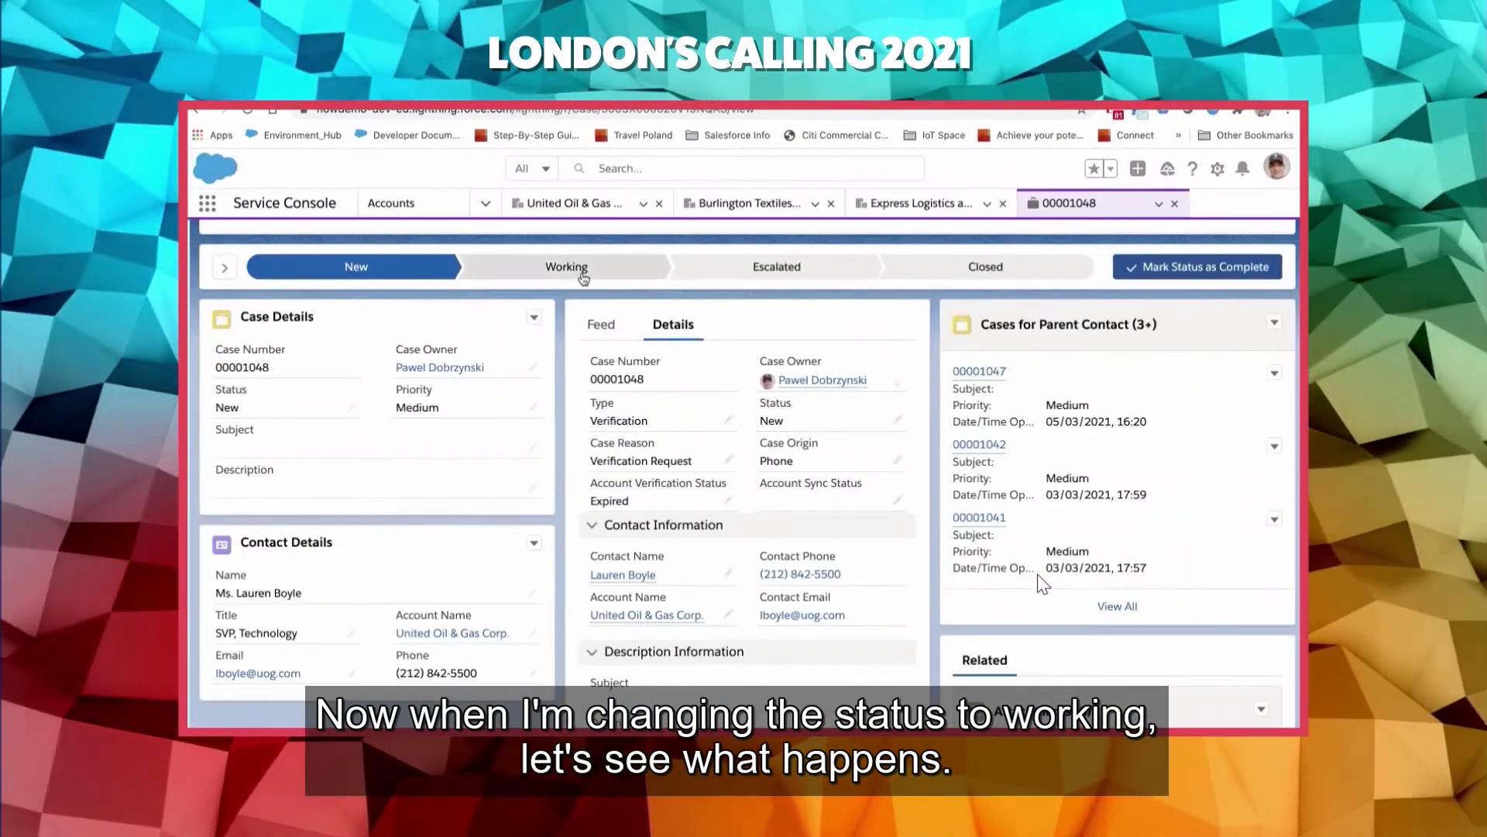
click(588, 270)
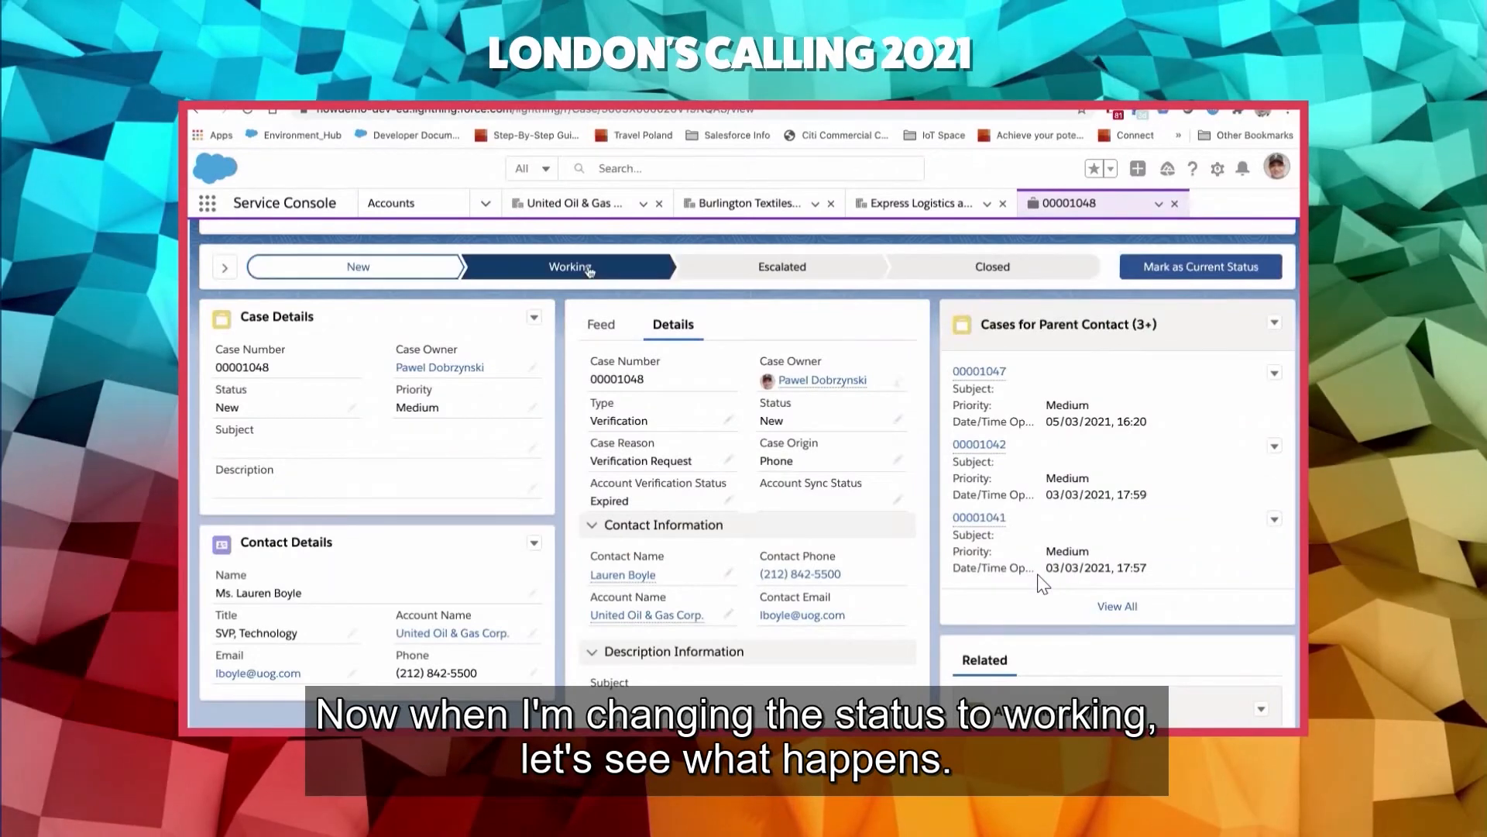
click(1199, 269)
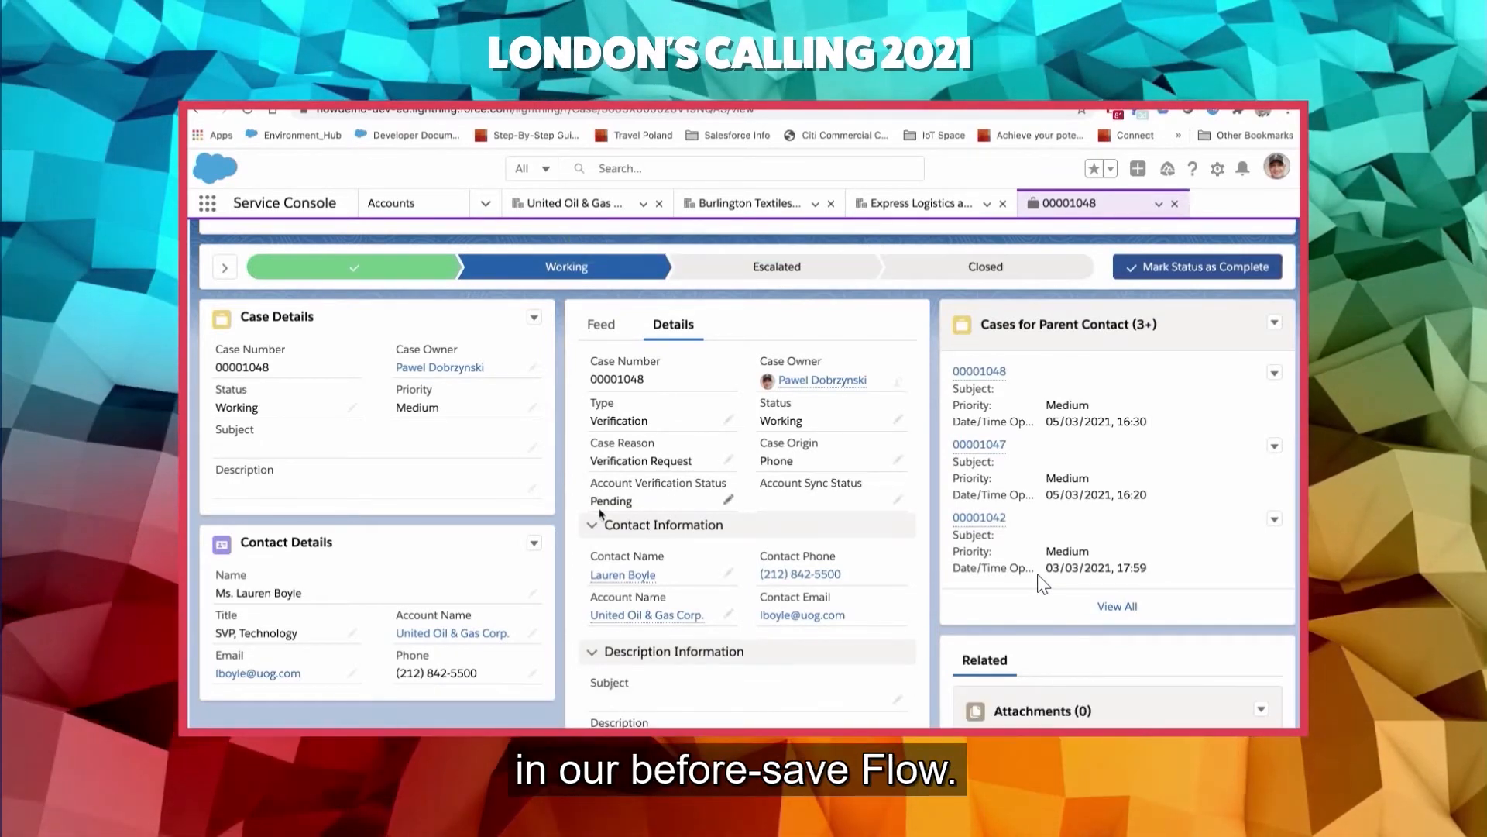
- Review the updated case, and return to the United Oil & Gas Corp. account to check its verification status
scroll(551, 480, up, 3)
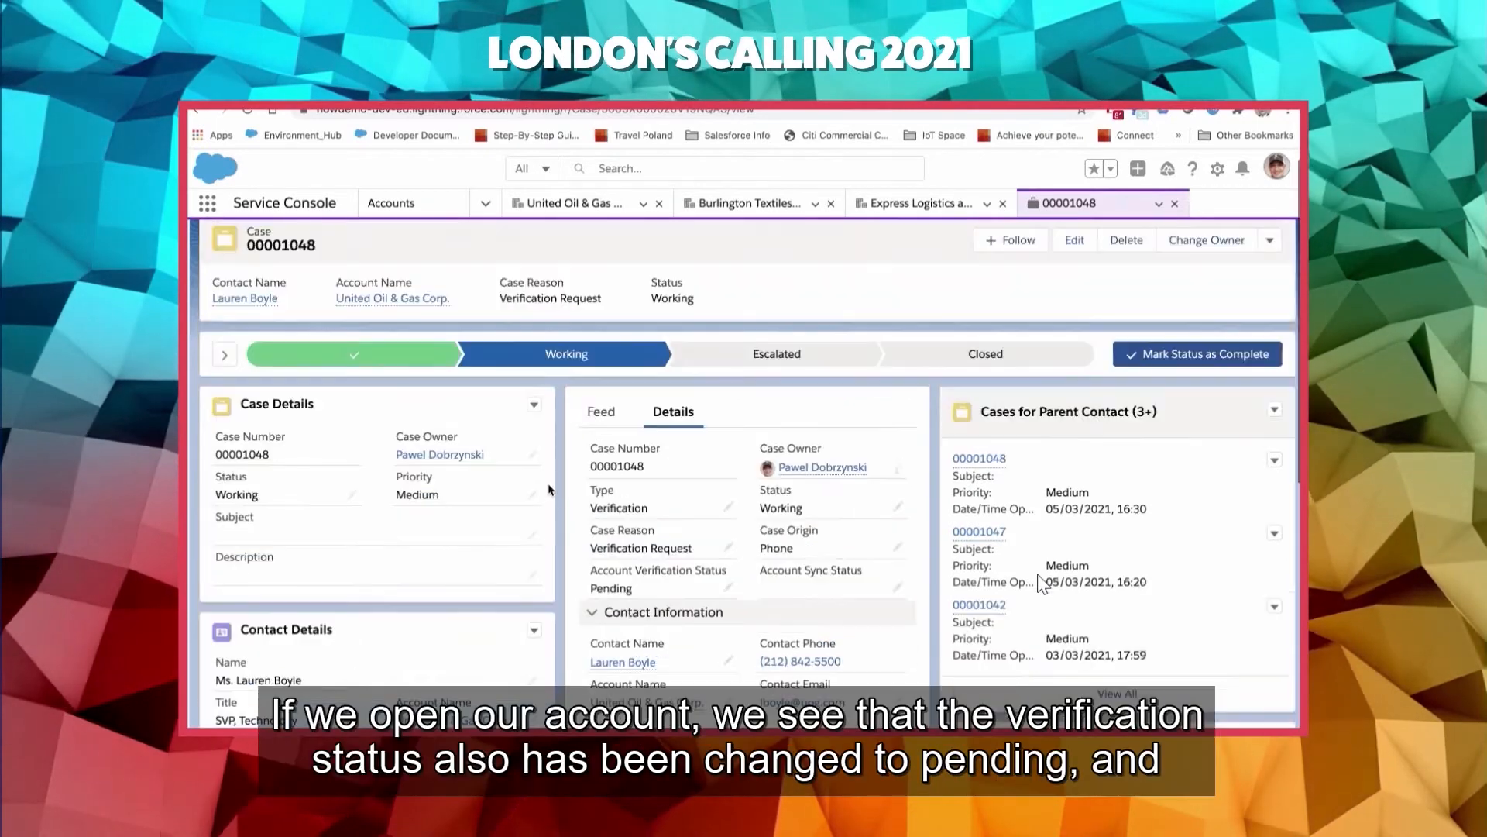
scroll(552, 483, down, 1)
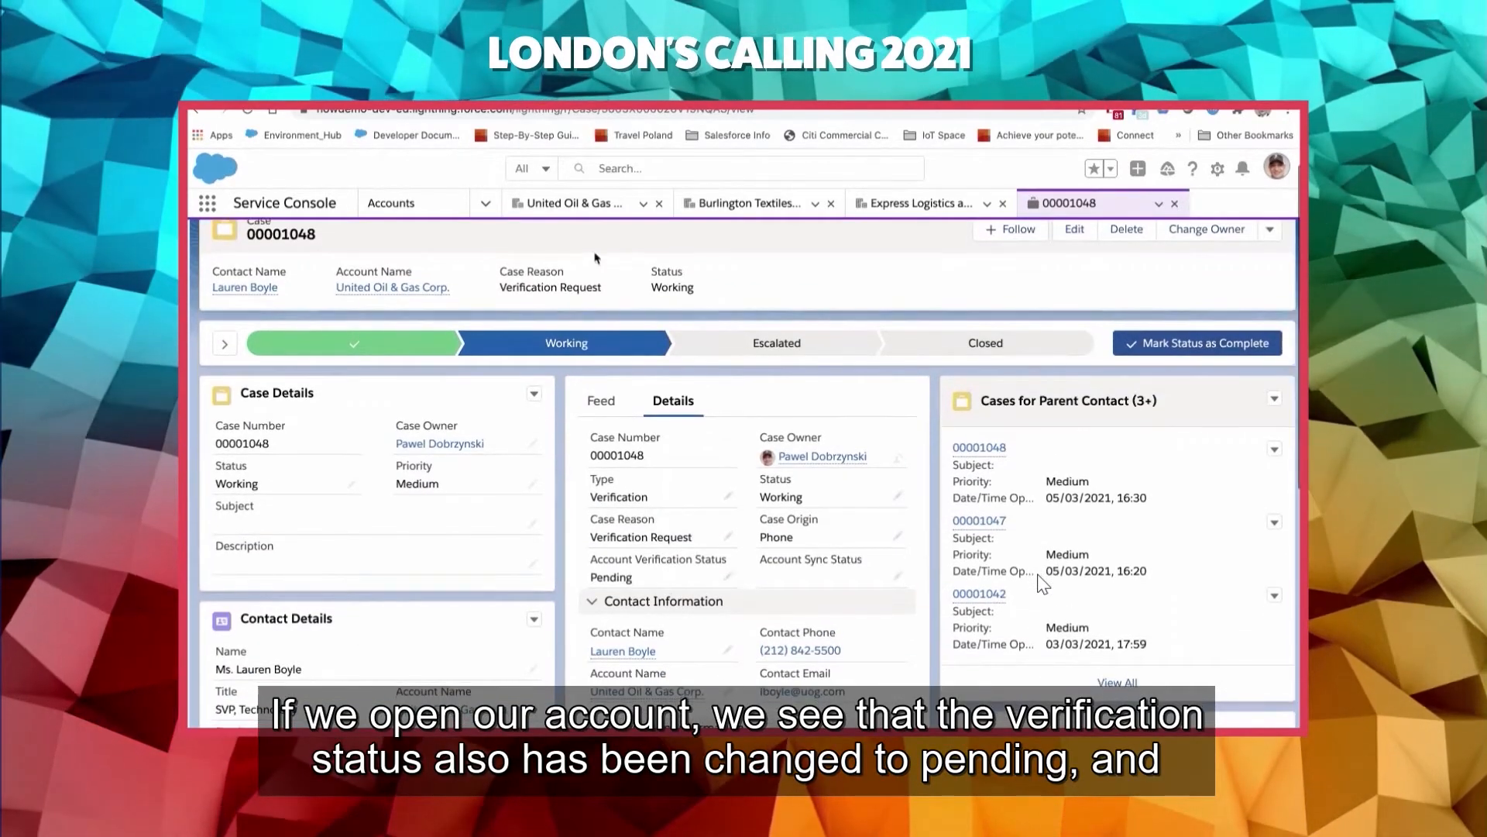
click(585, 204)
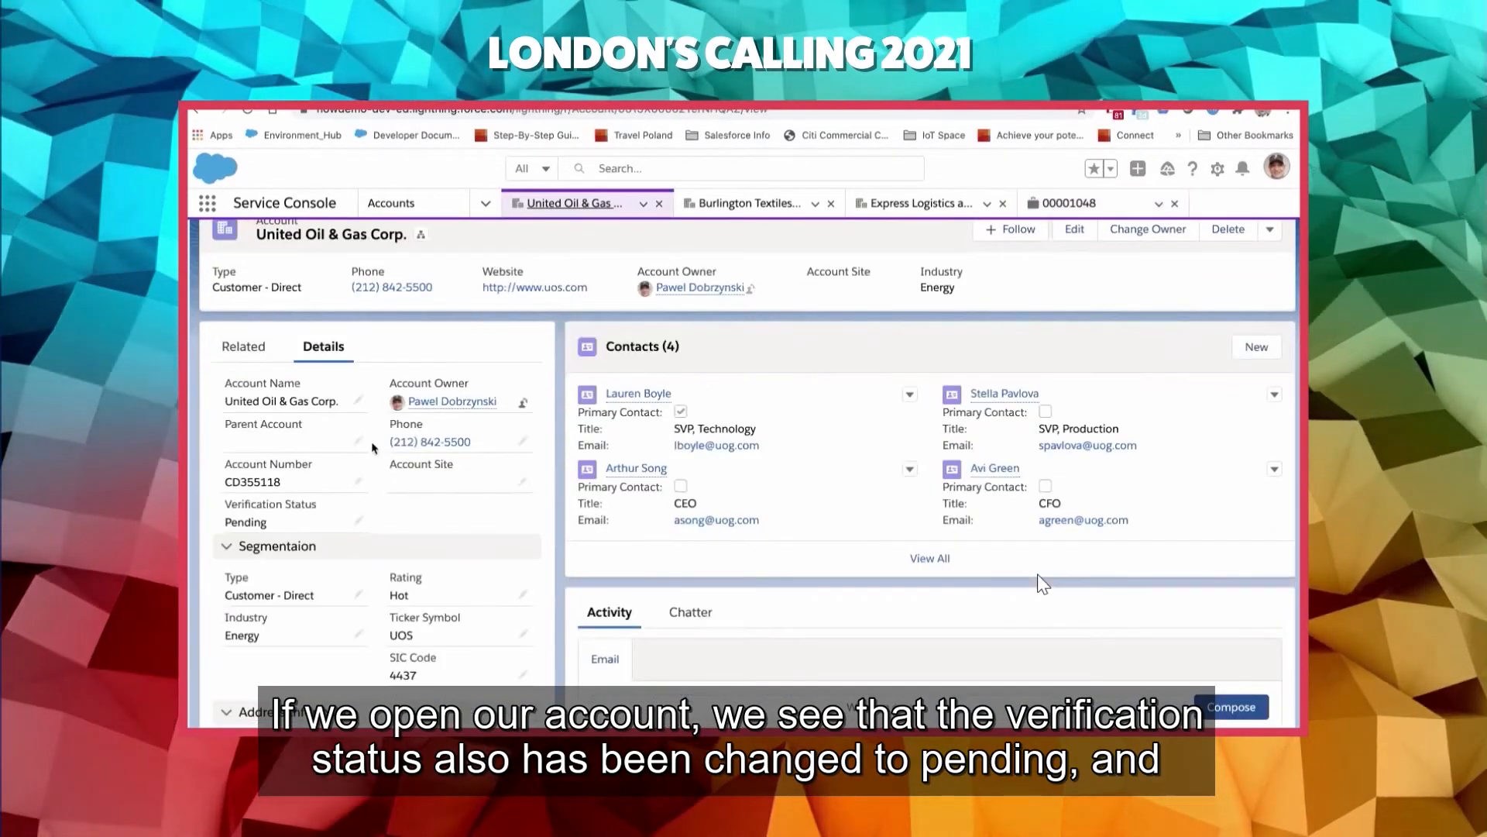
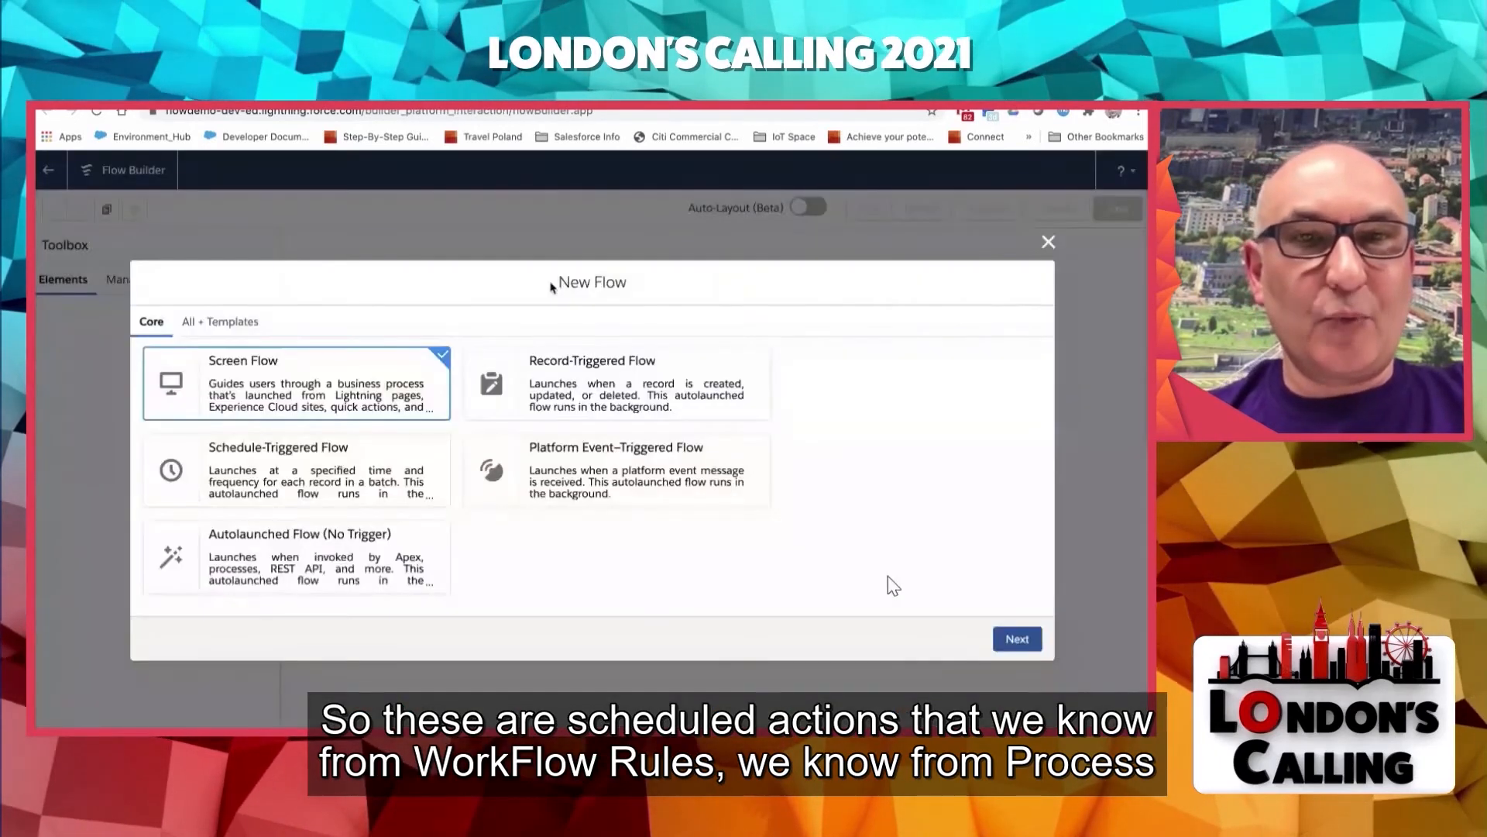
- Create a new record-triggered flow using the Freeform layout
click(582, 367)
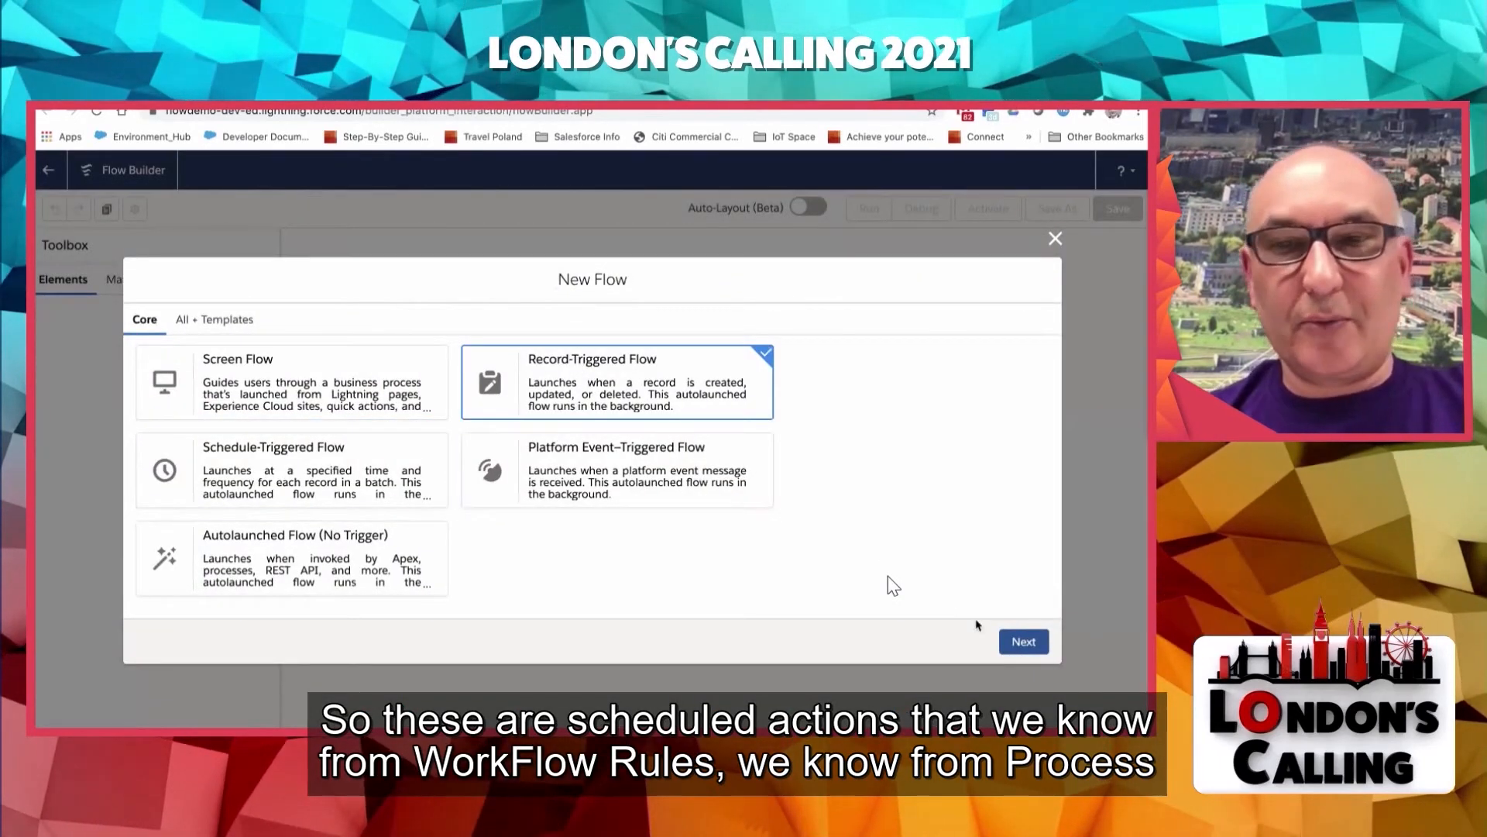
click(1019, 643)
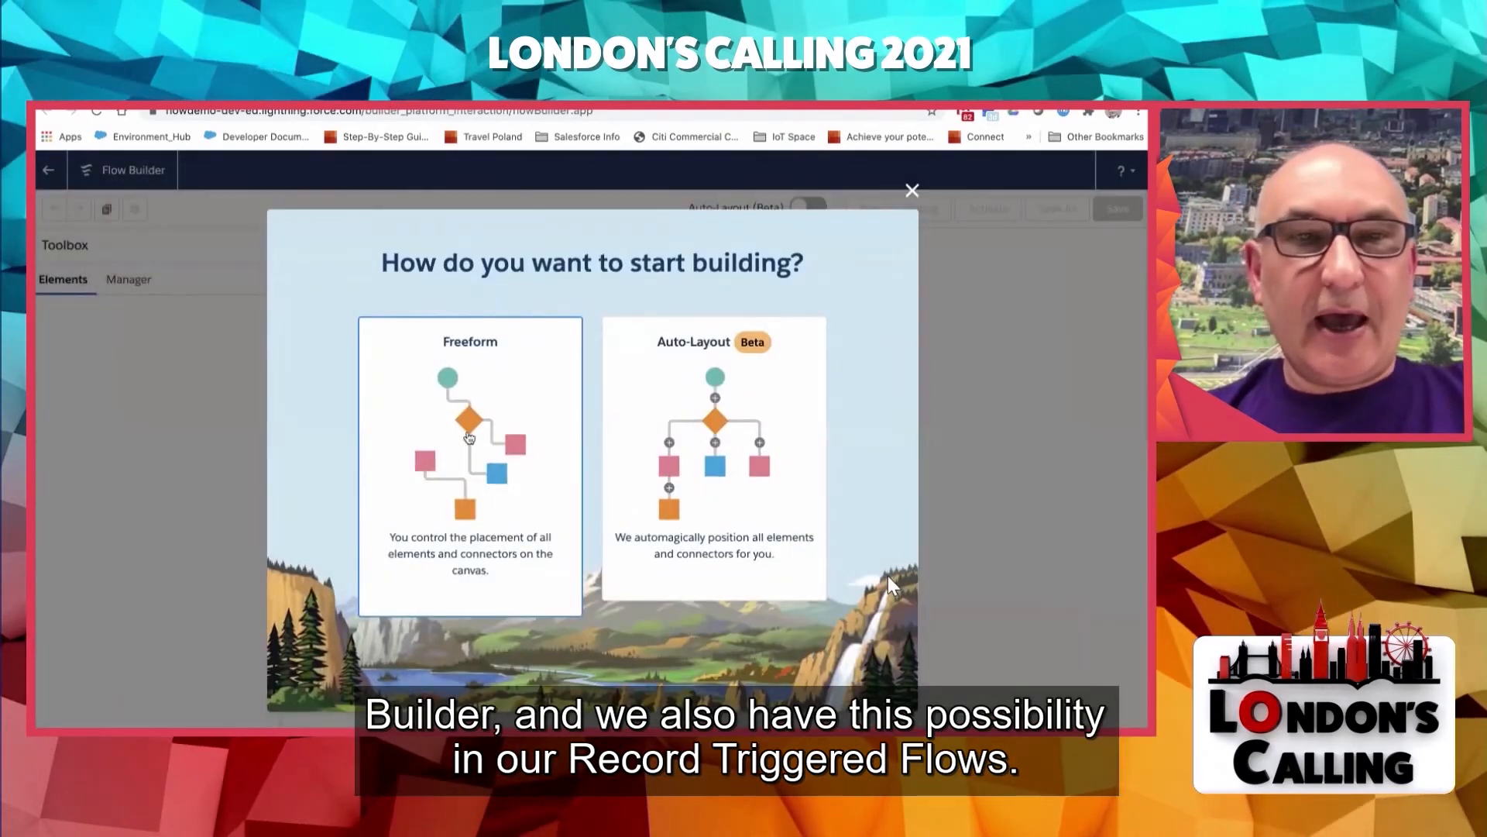
click(454, 431)
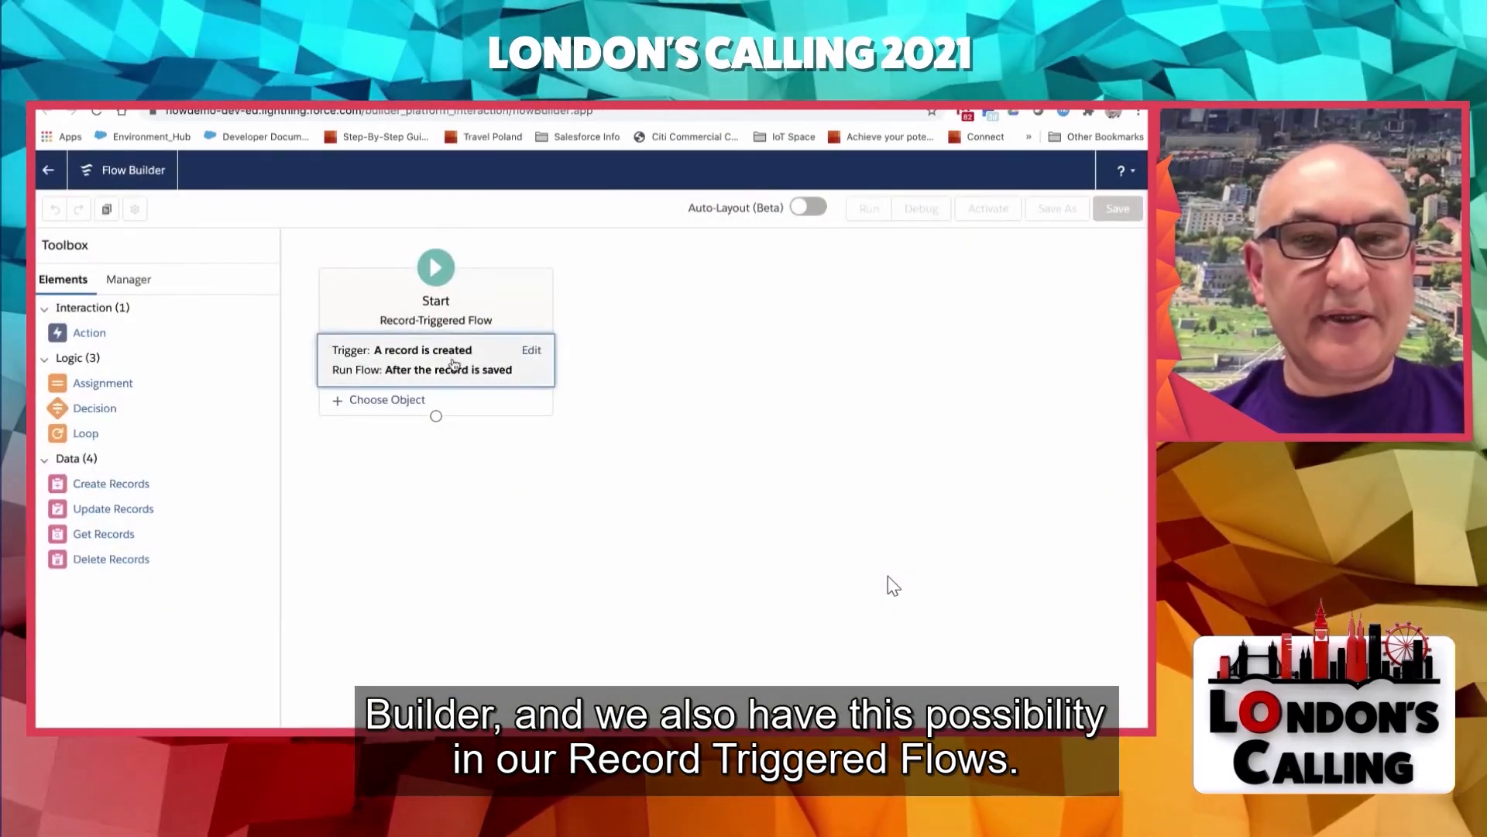
- Configure the flow's trigger to fire when a record is updated and run after the record is saved
click(368, 378)
click(213, 388)
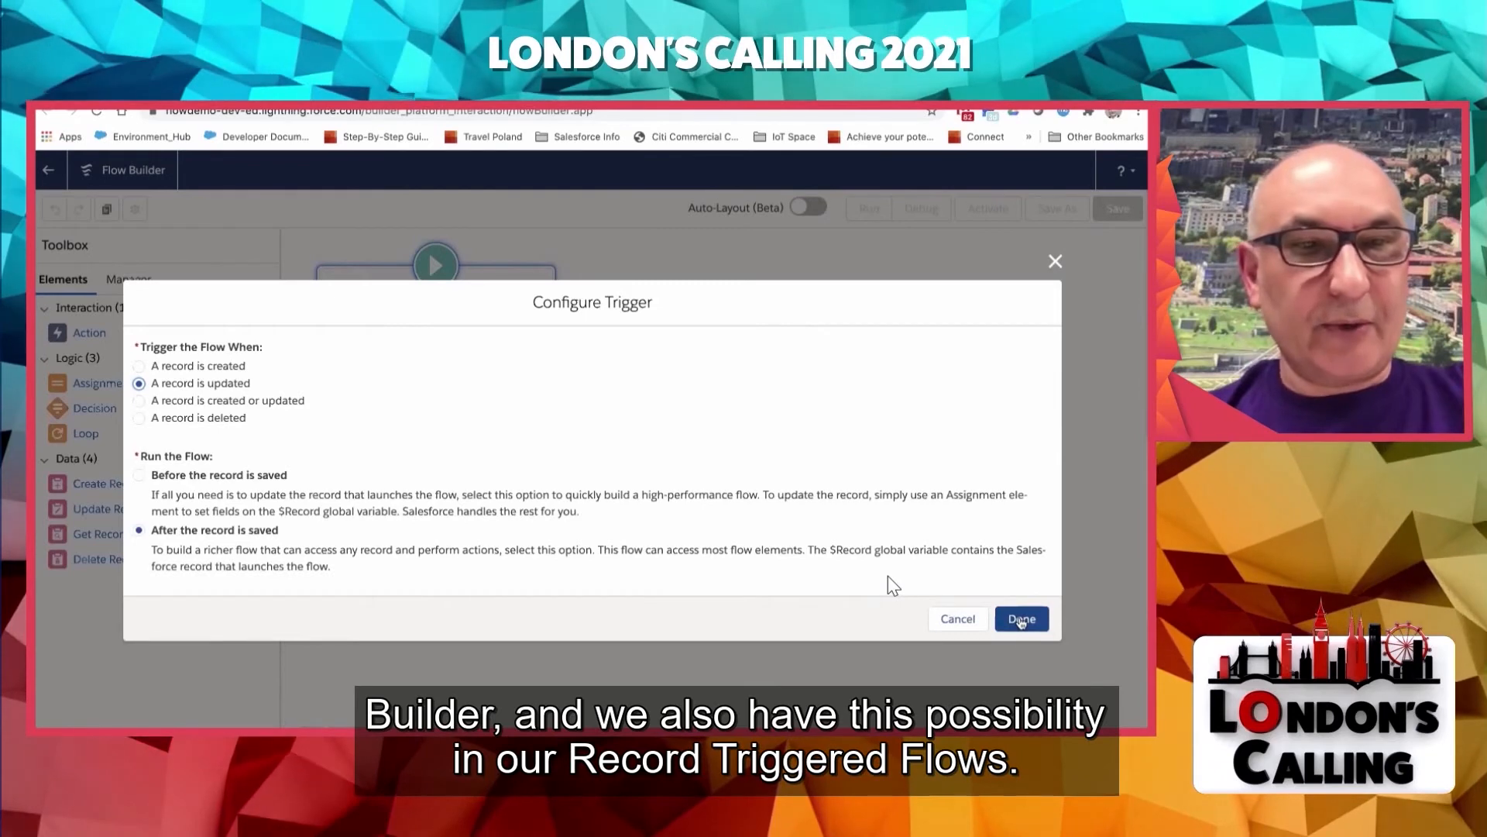
click(1020, 619)
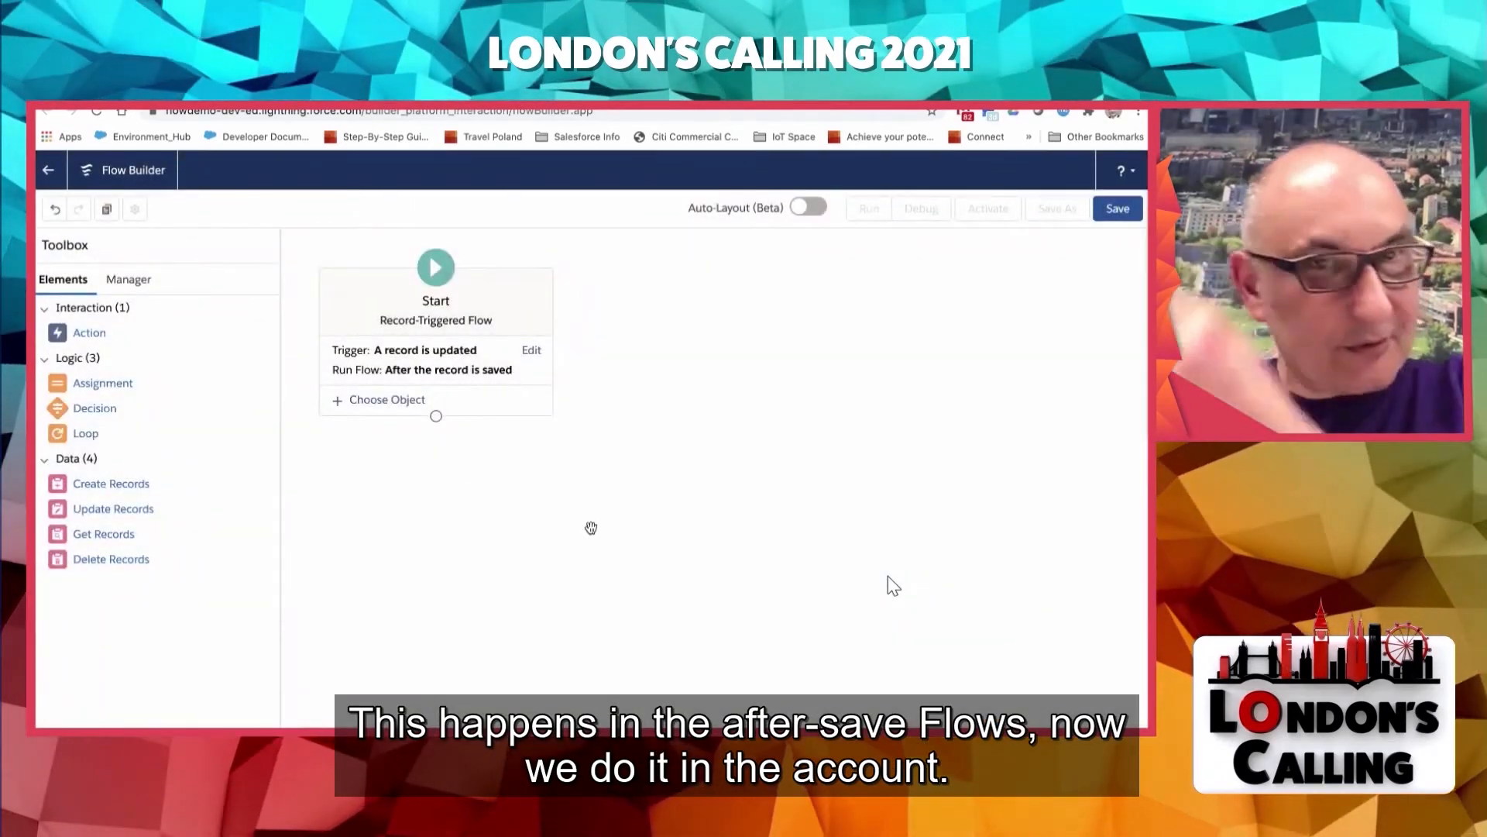
- Choose Account as the object whose records trigger the flow
click(394, 411)
click(365, 481)
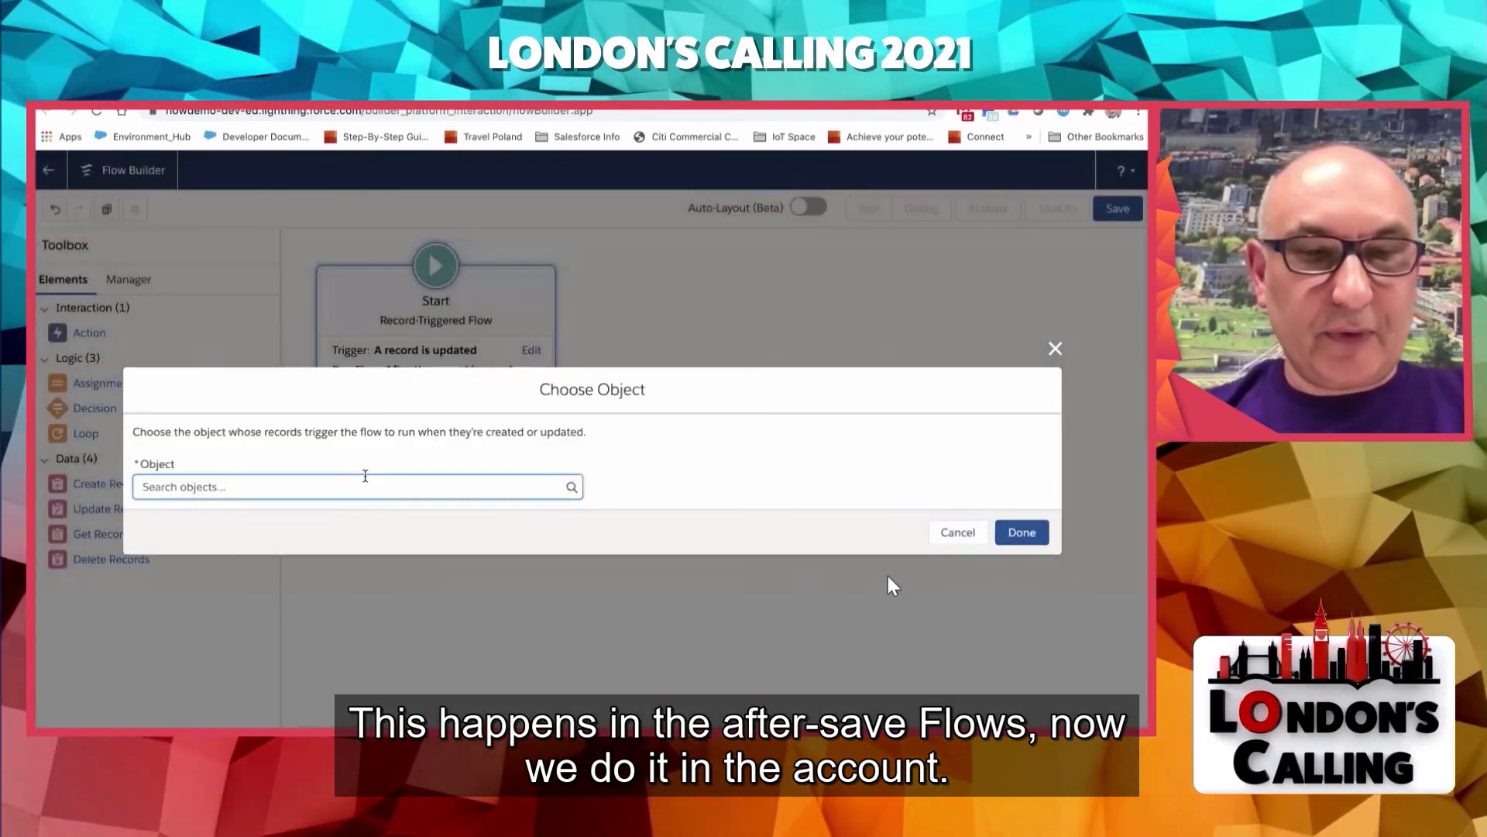
text(acco)
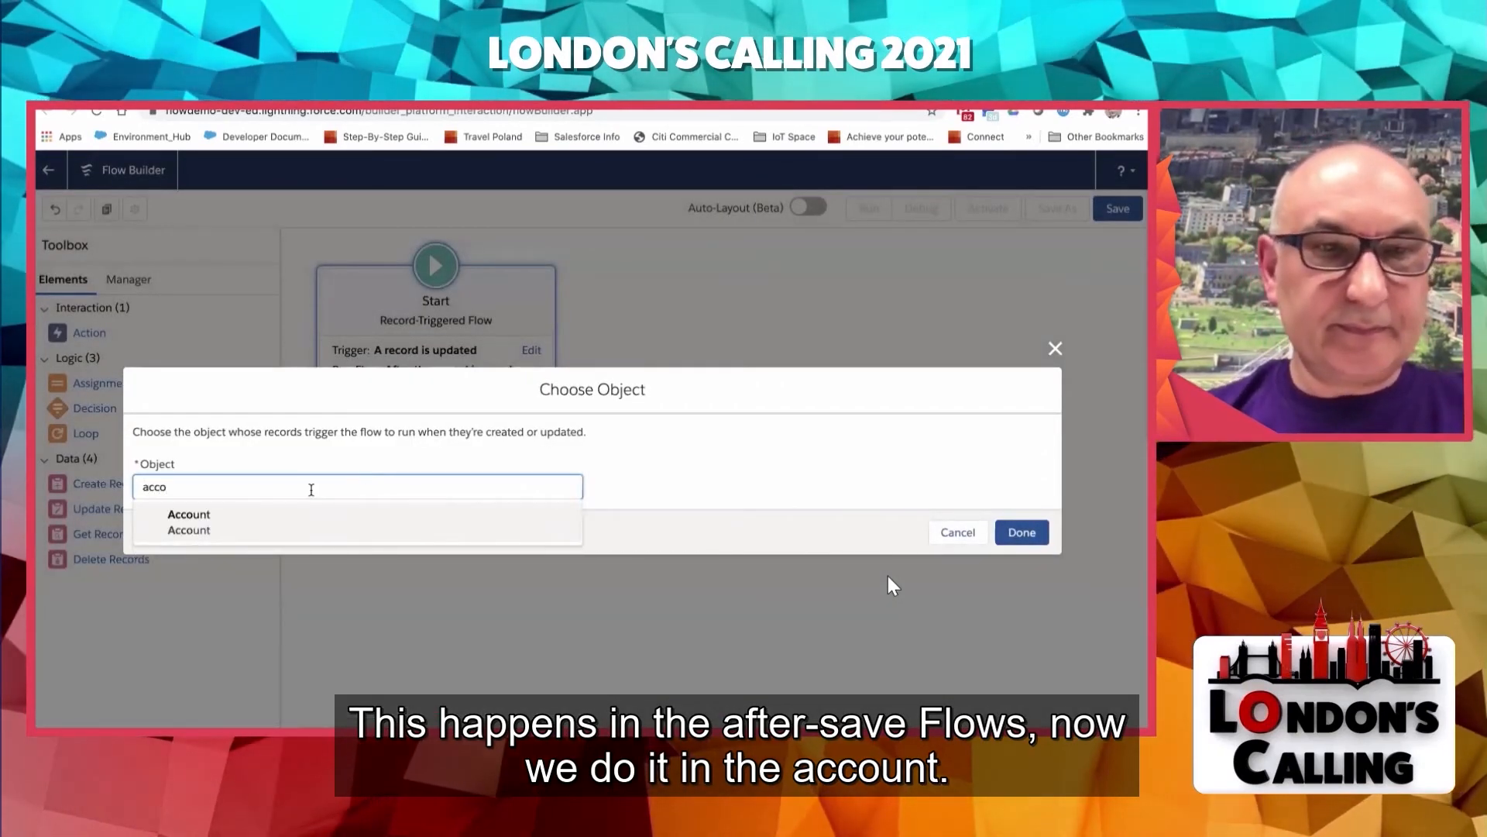
click(239, 518)
- Add the entry condition VerificationStatus__c Equals Verified, and run the flow only when a record is updated to meet the condition requirements
click(248, 483)
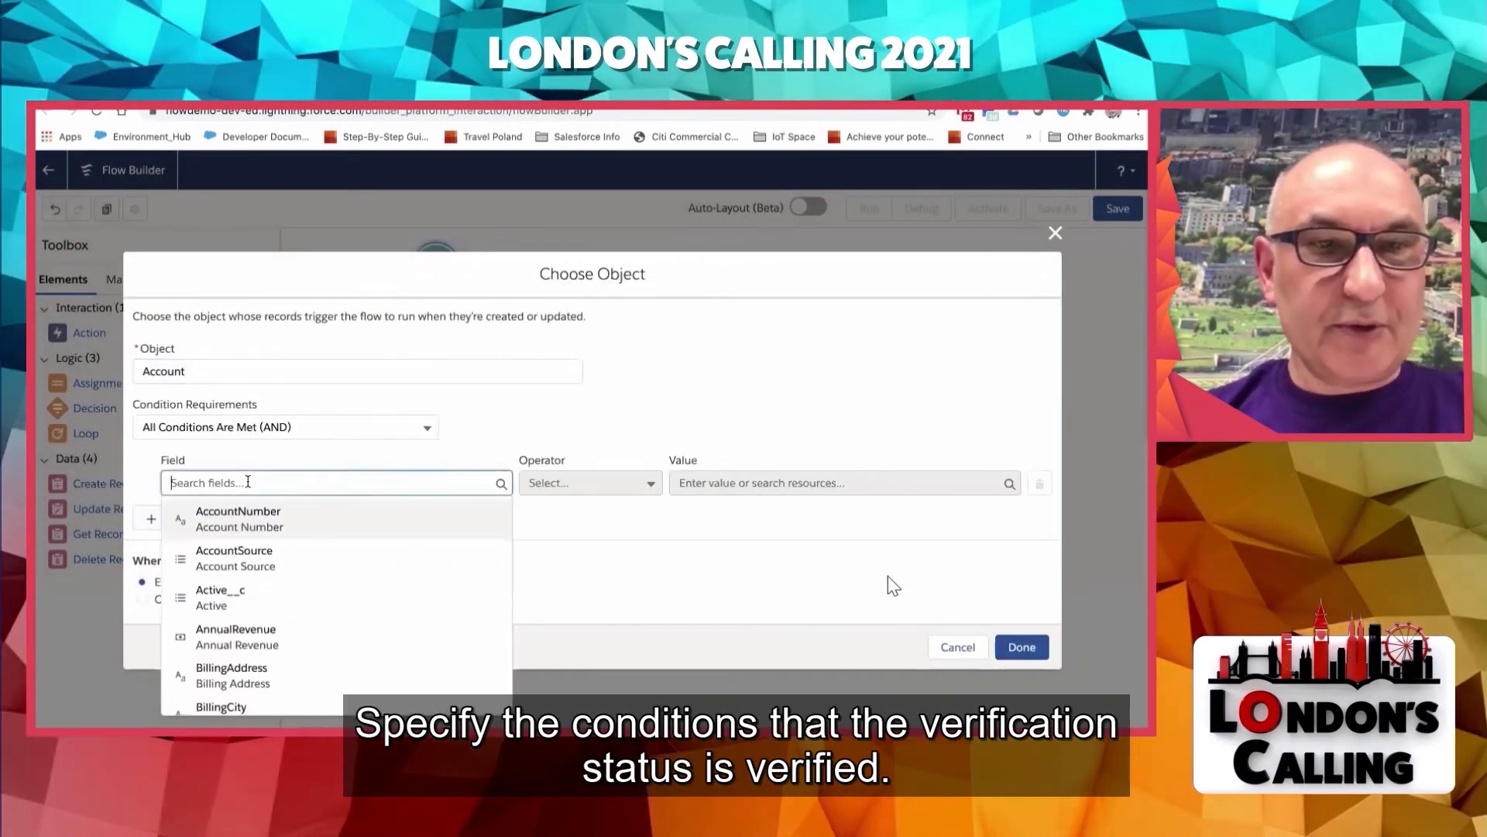
text(verif)
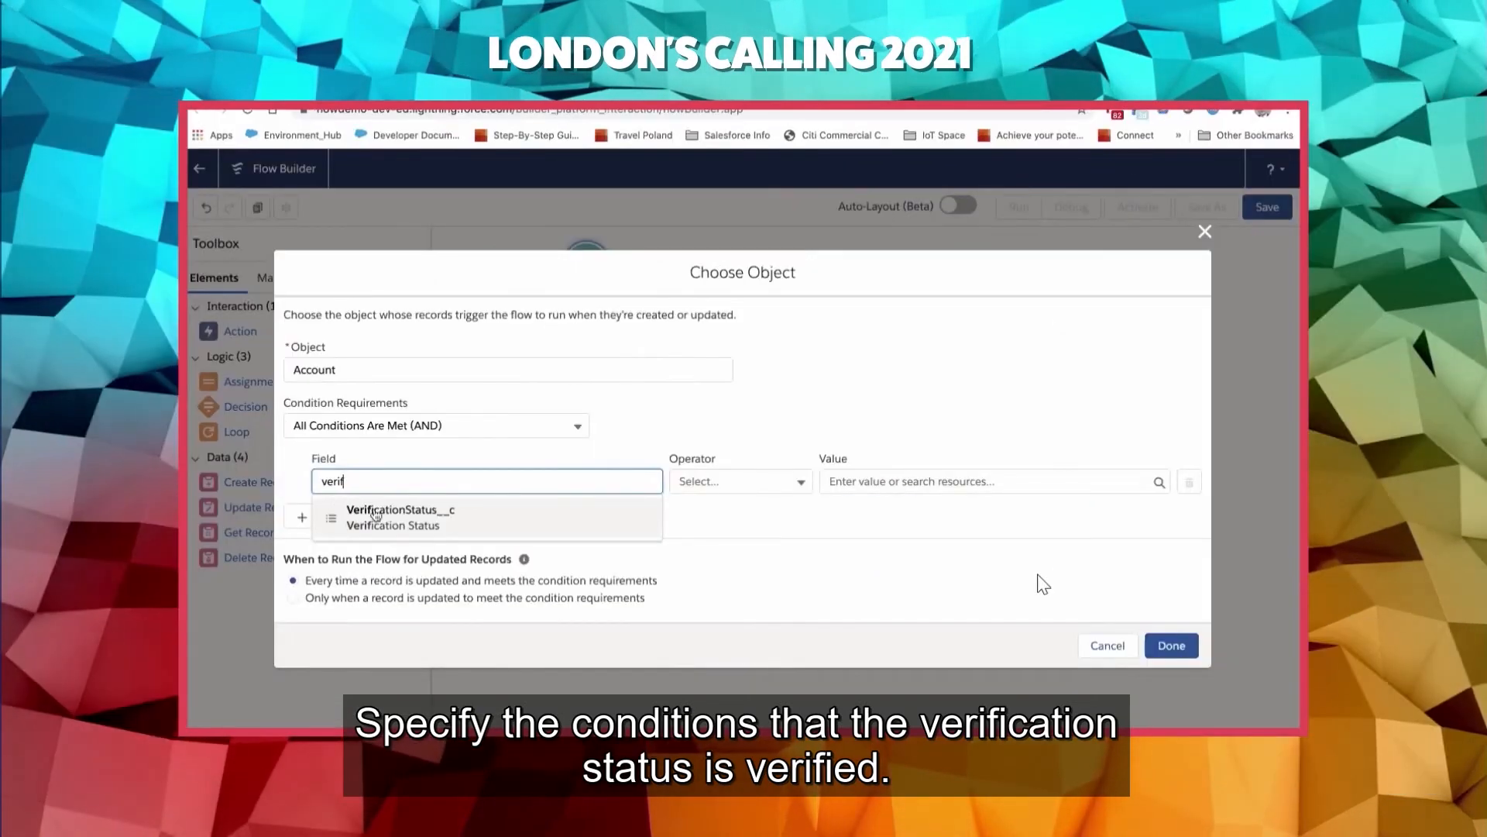
click(376, 513)
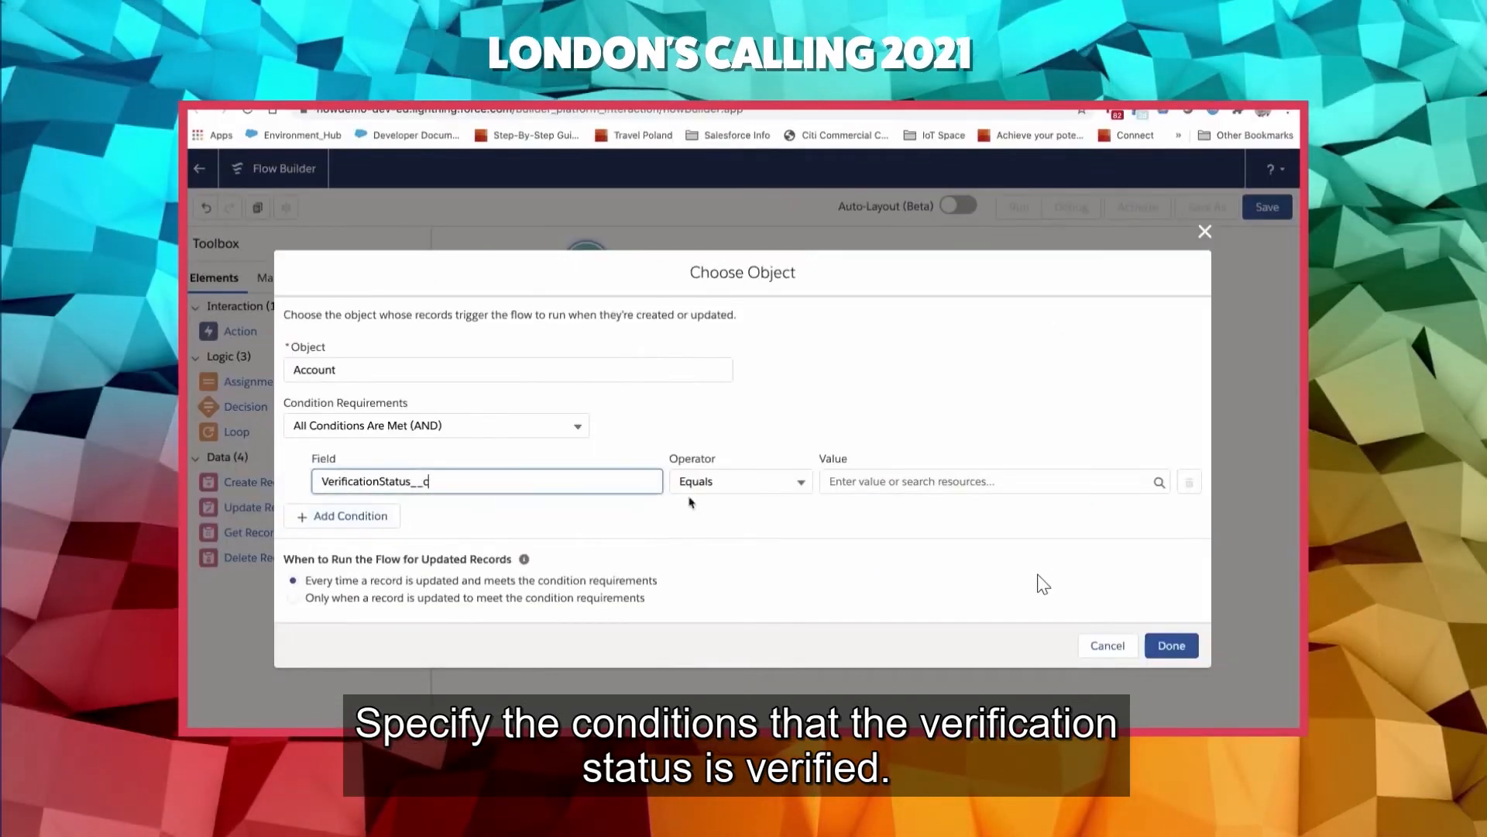
click(840, 482)
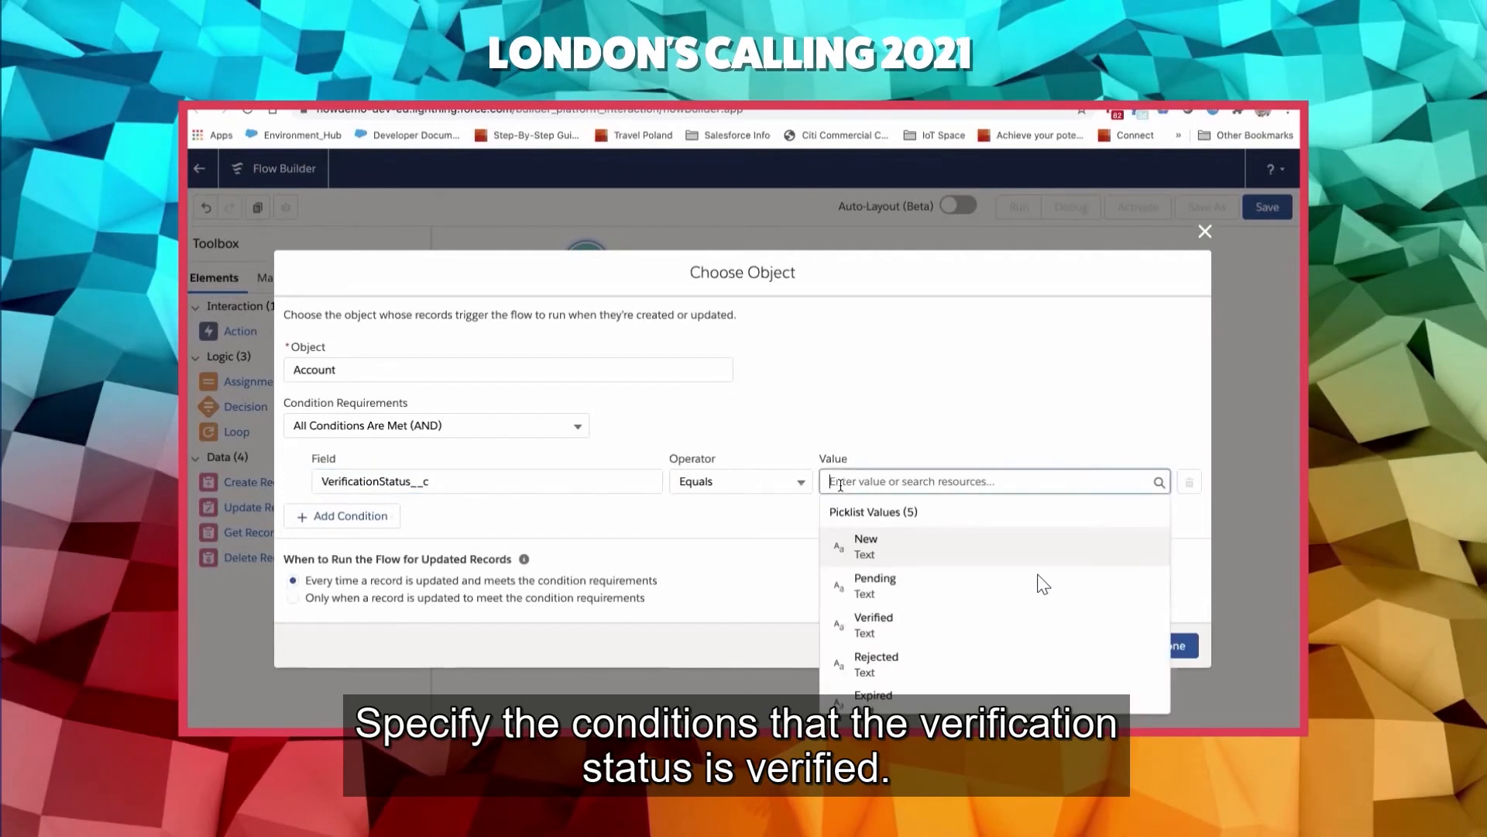
text(verif)
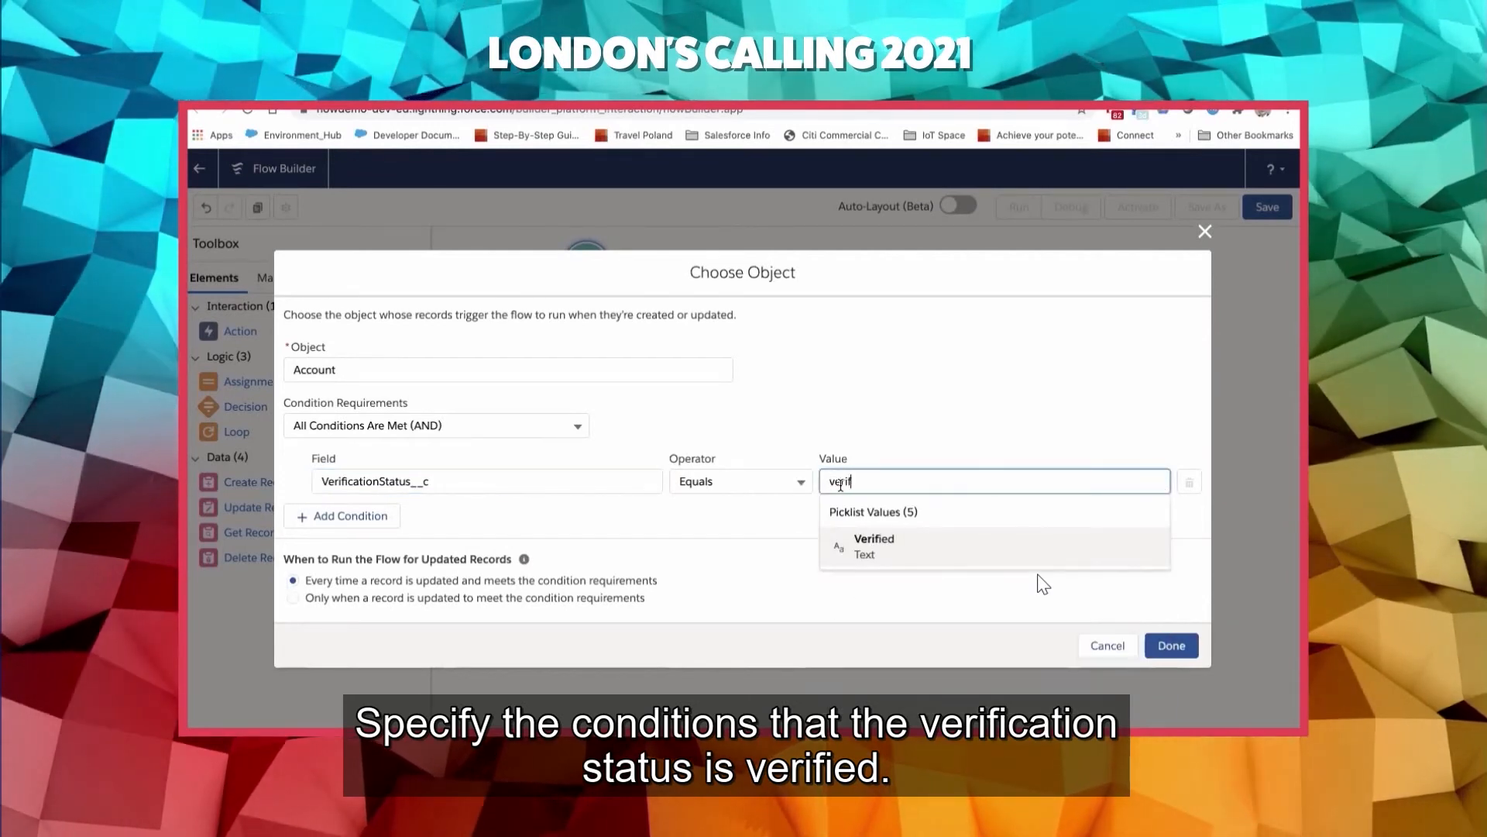
click(863, 548)
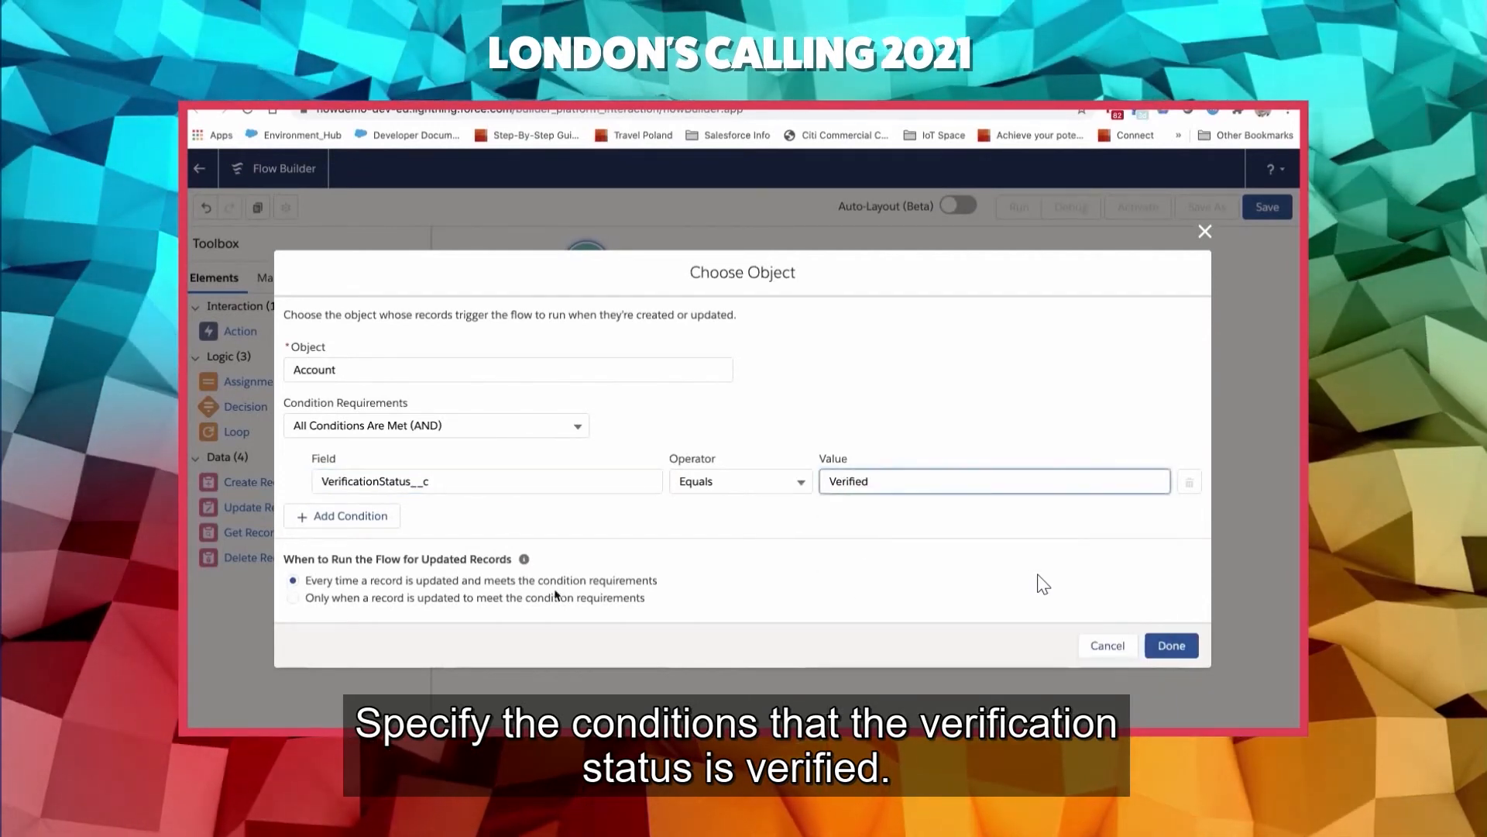
click(378, 600)
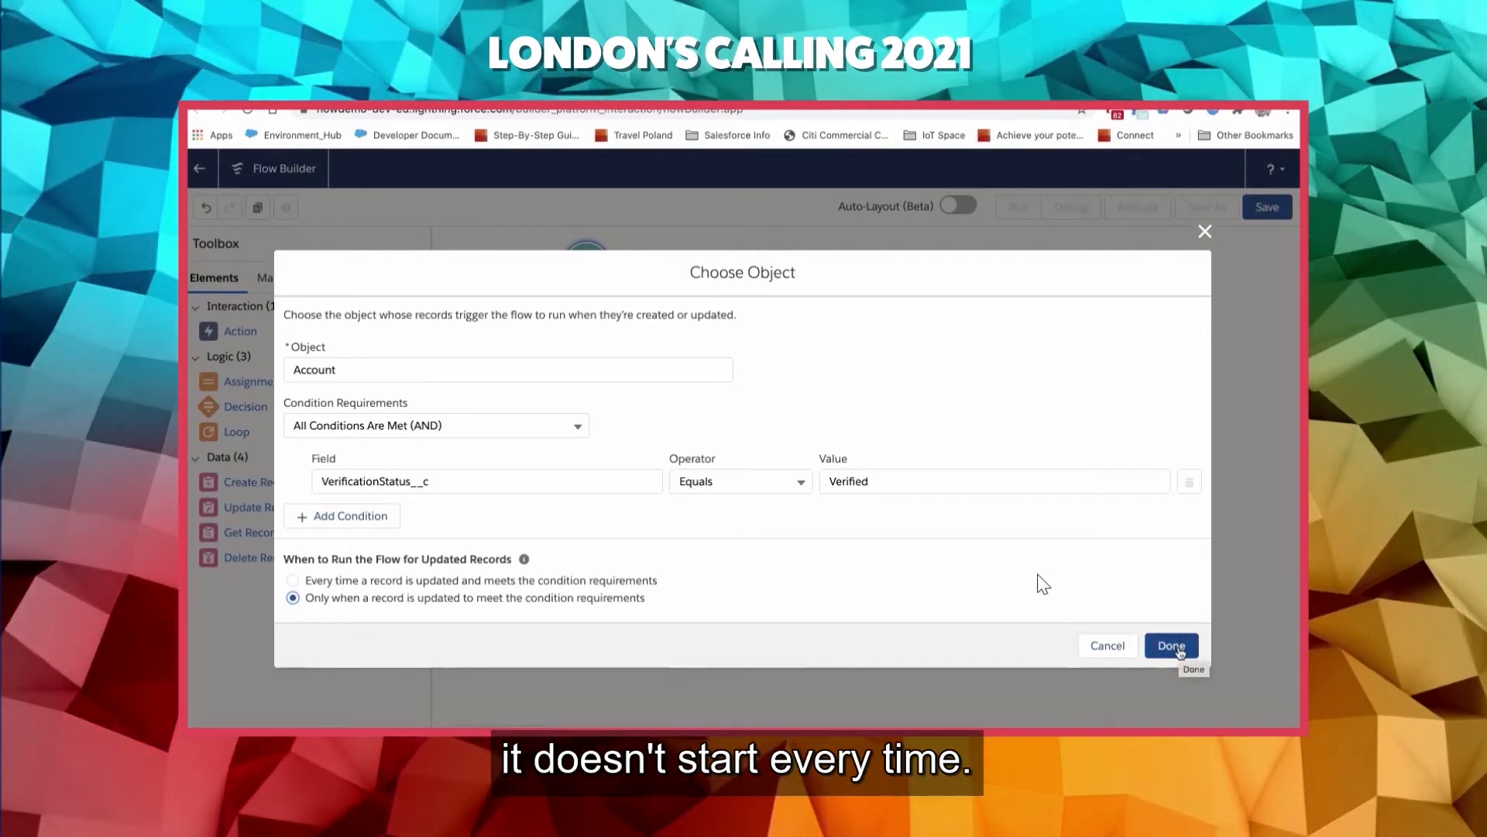
click(1174, 646)
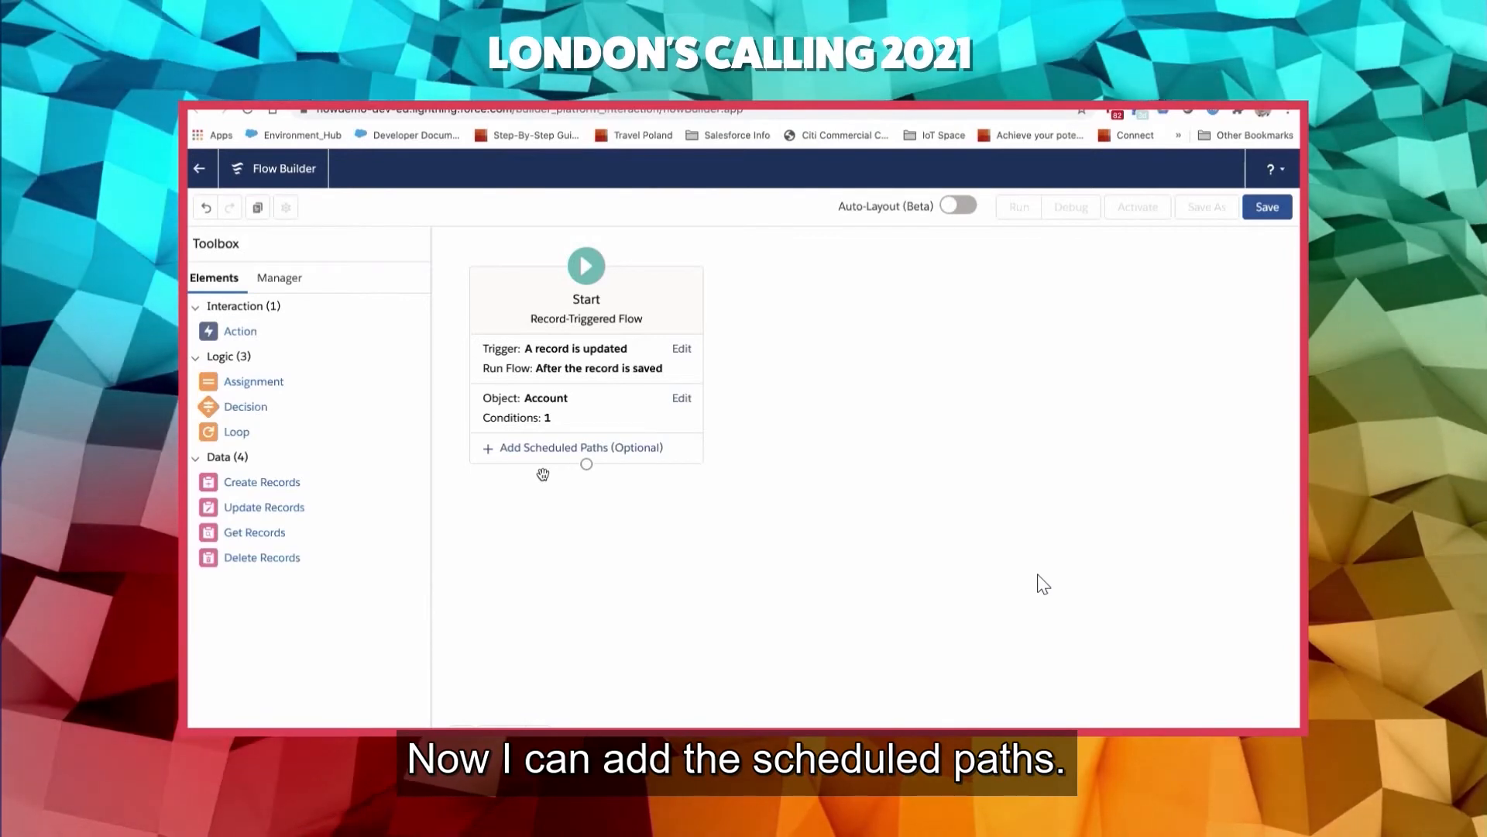
- Add an Assignment element beside the Start element and label it "Verificastion to Expired"
drag(246, 390, 821, 430)
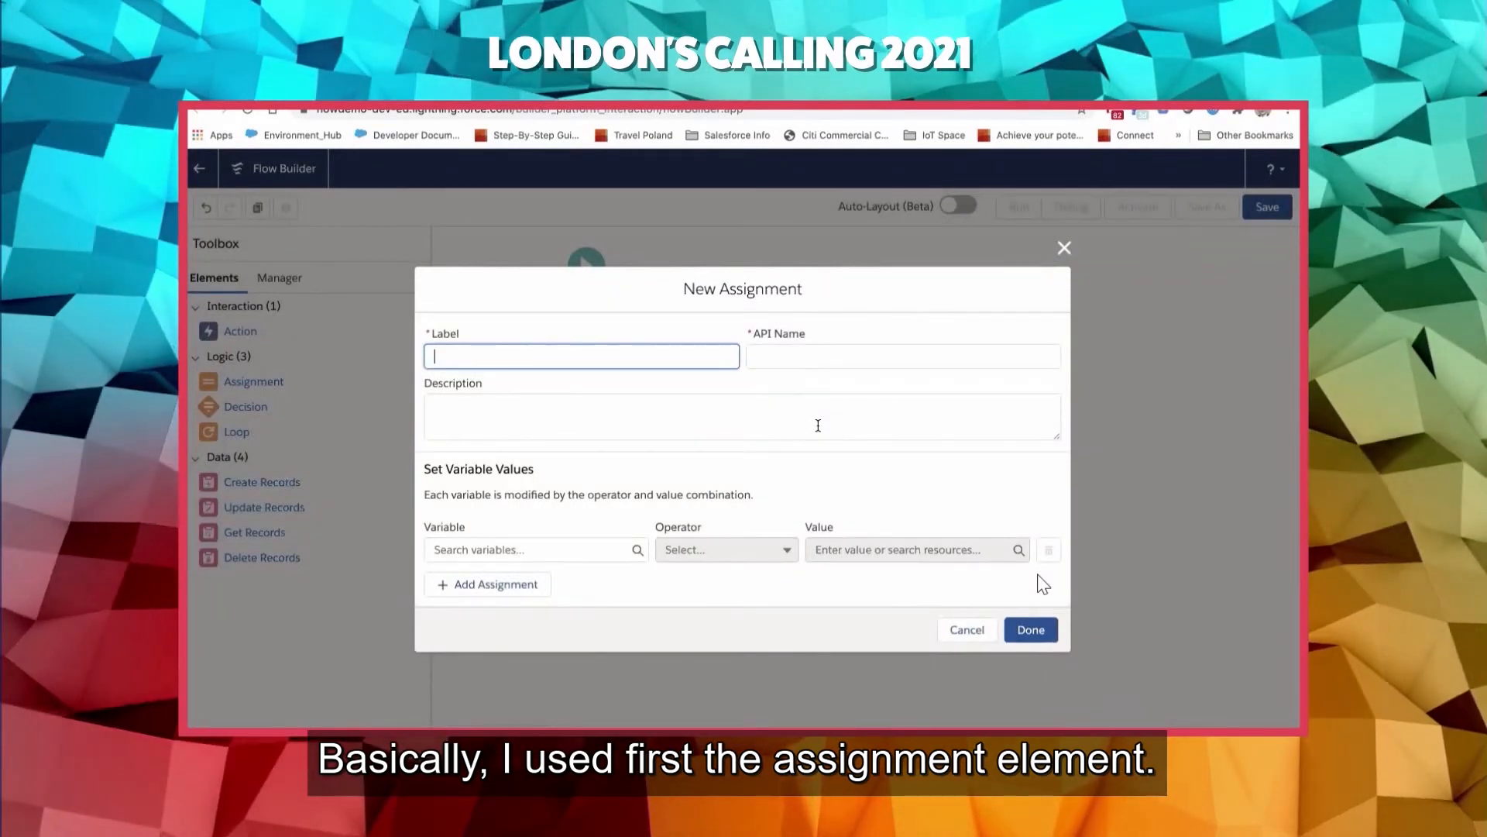
text(Verificastion to Ex)
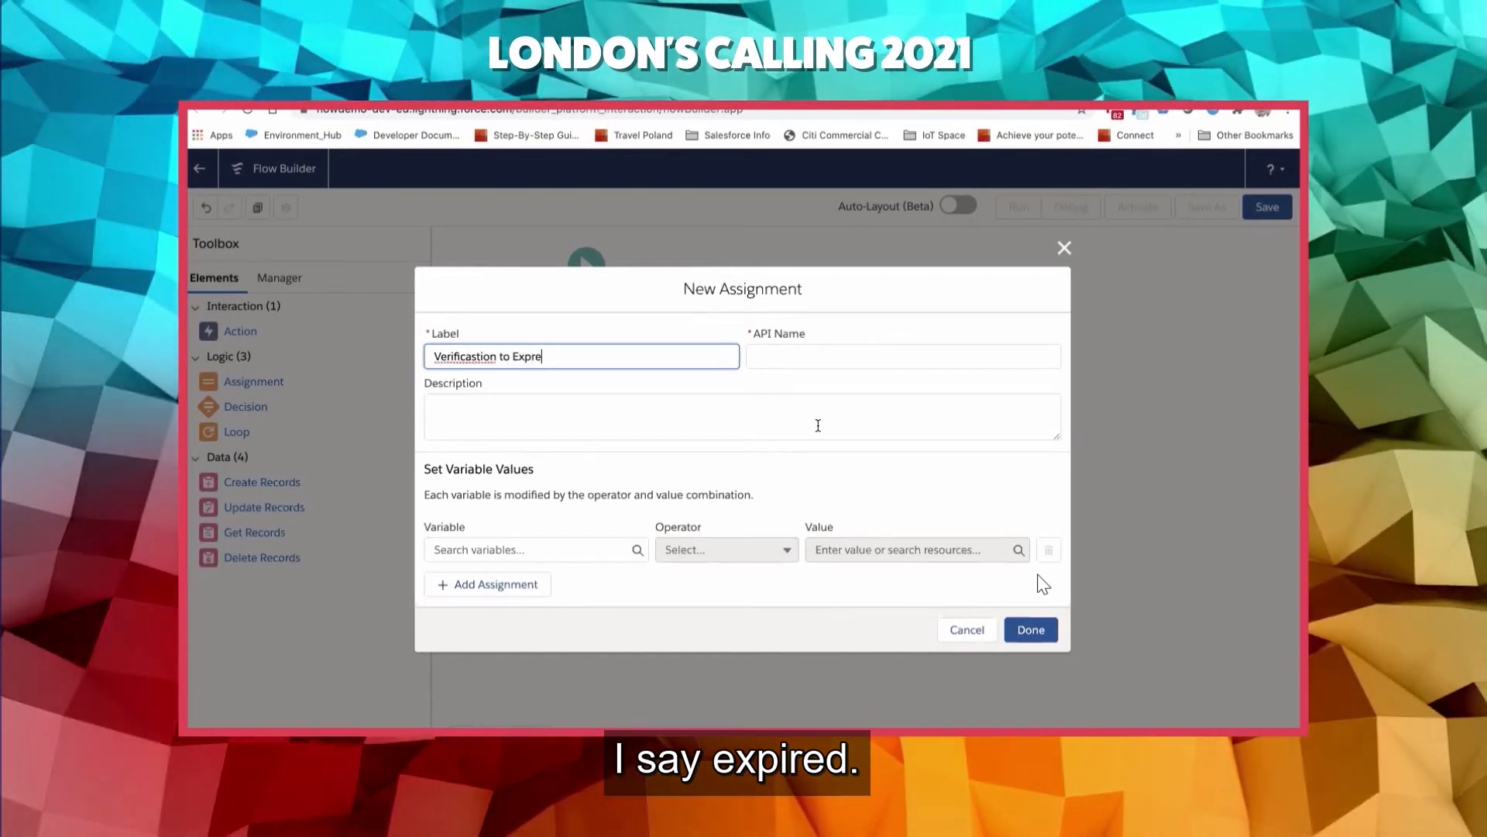
text(pired)
key(Tab)
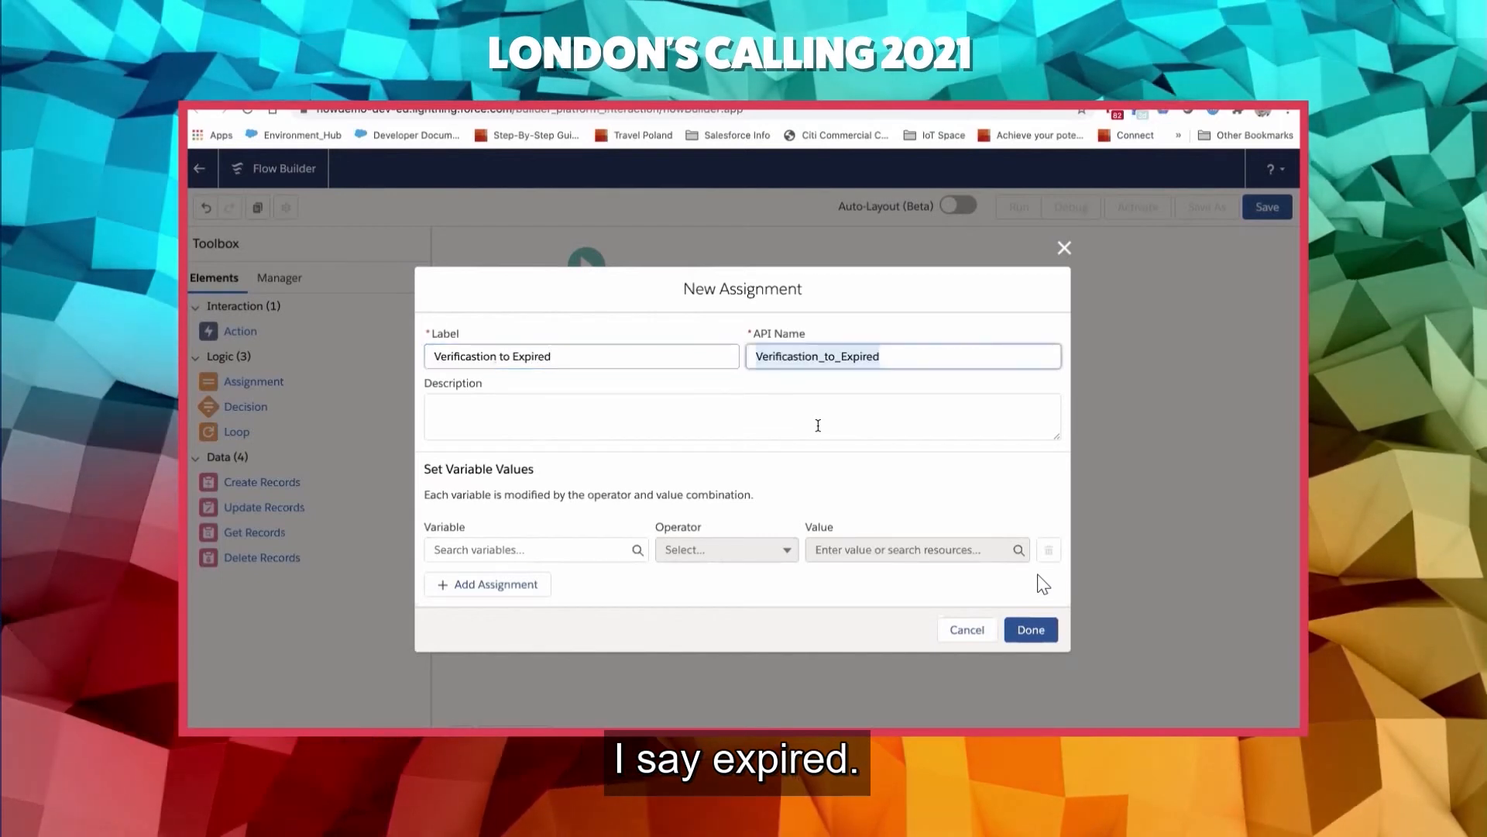
- Make the assignment set $Record > Verification Status to Expired, and shift the finished element slightly away from the Start element
click(488, 546)
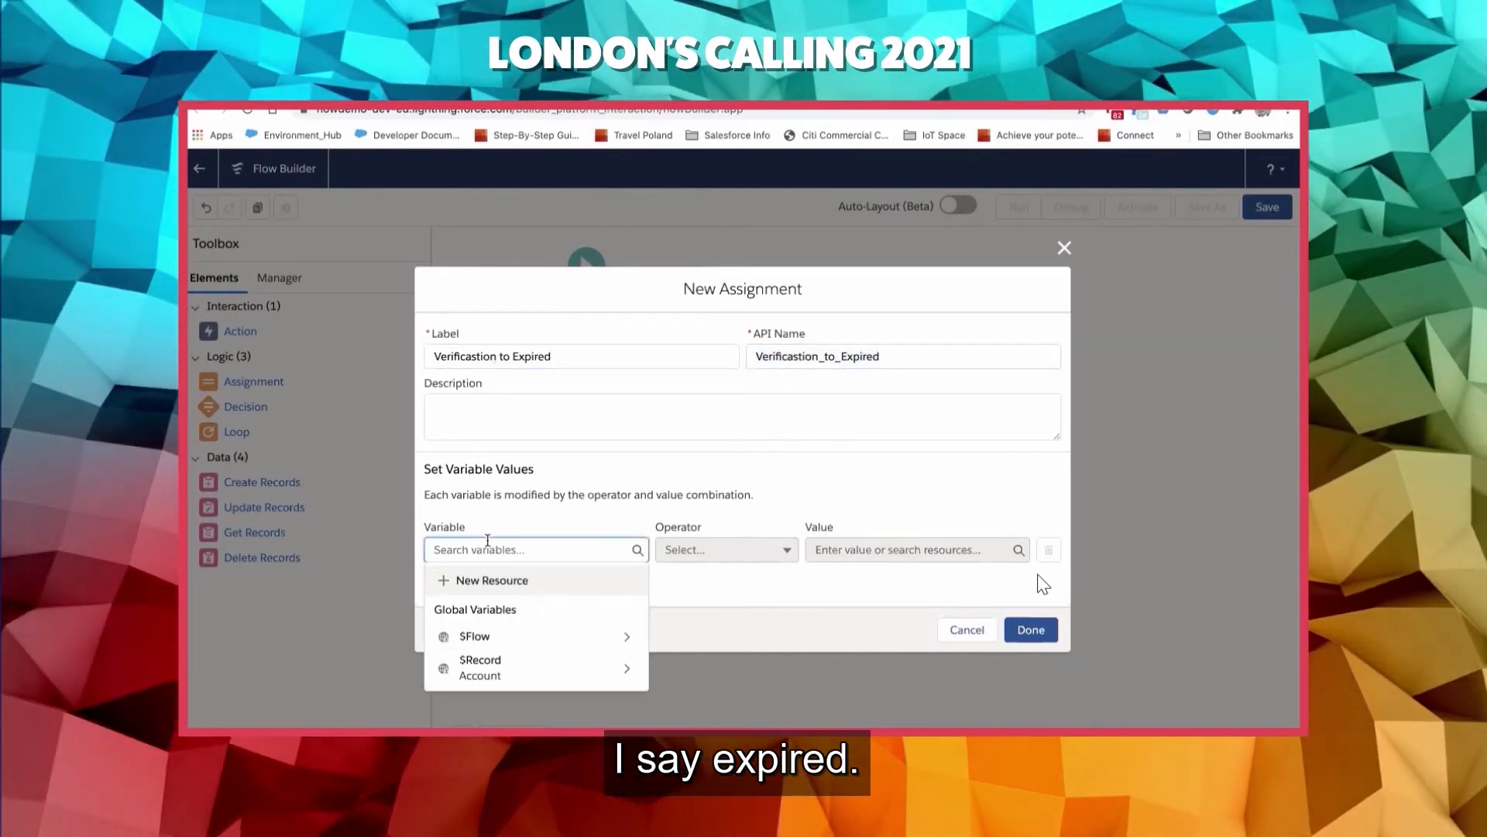
click(536, 660)
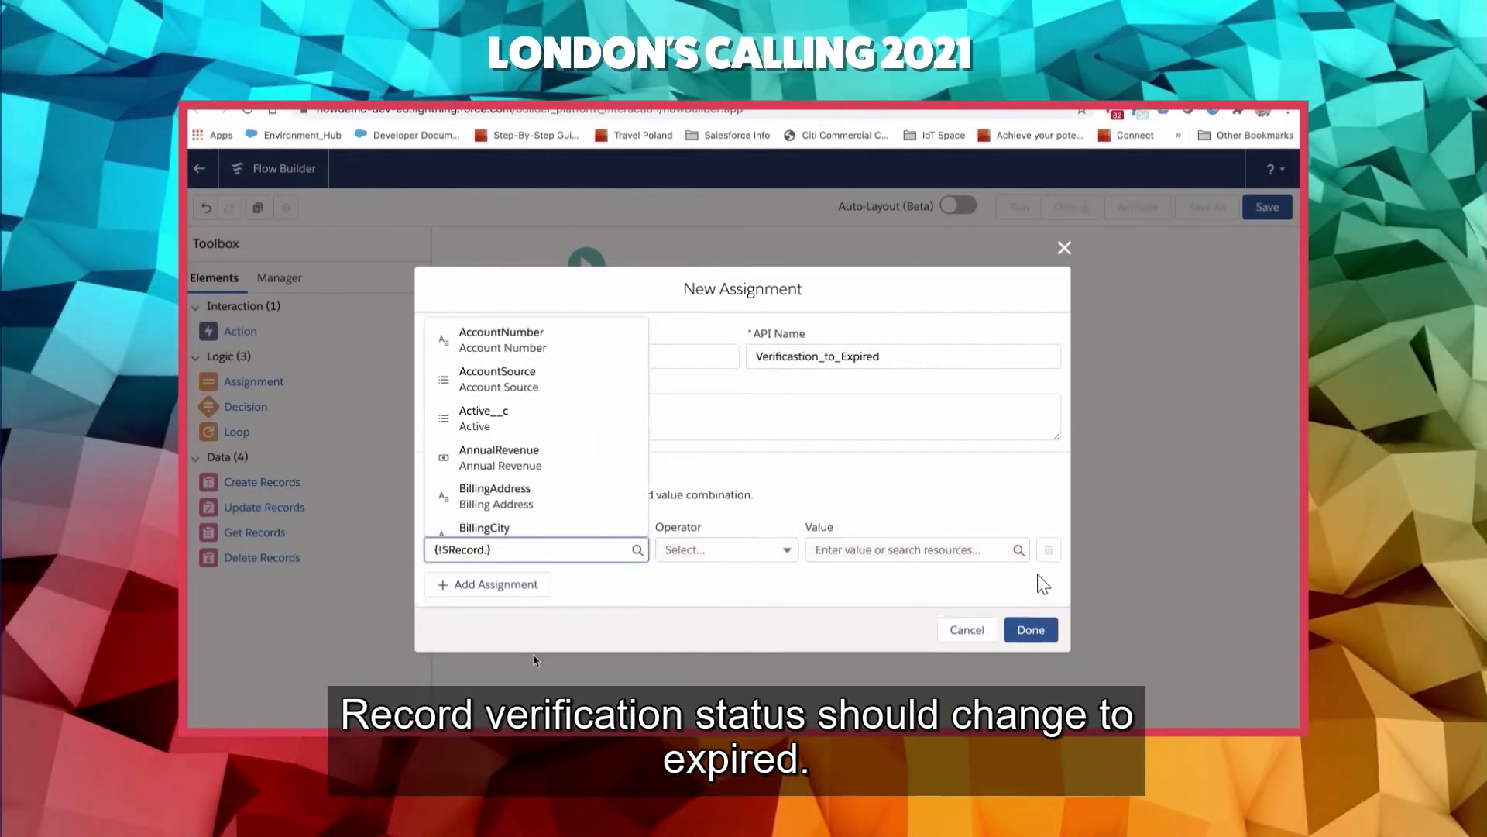
text(veri)
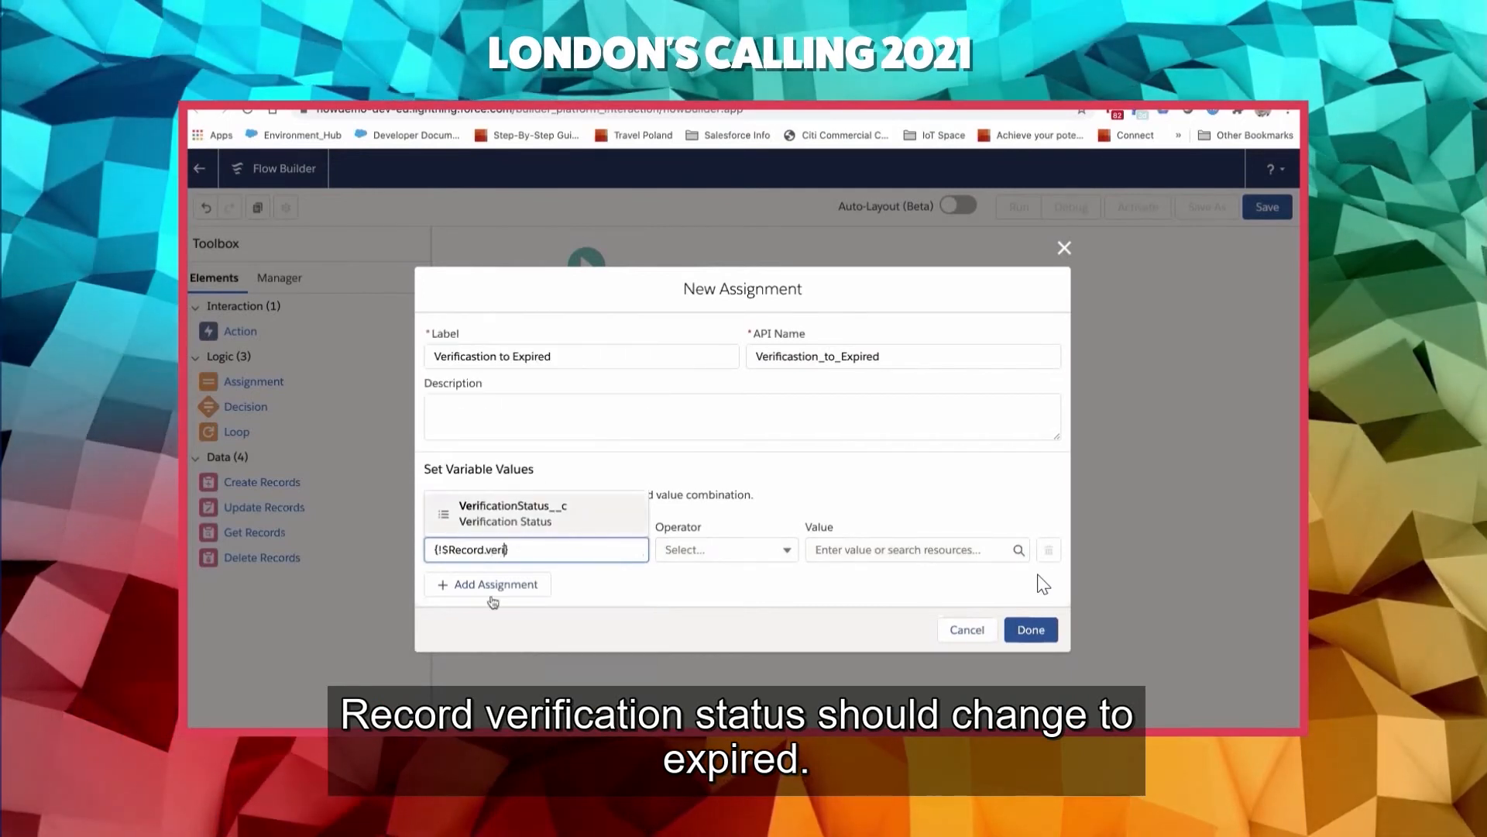
click(515, 527)
click(833, 549)
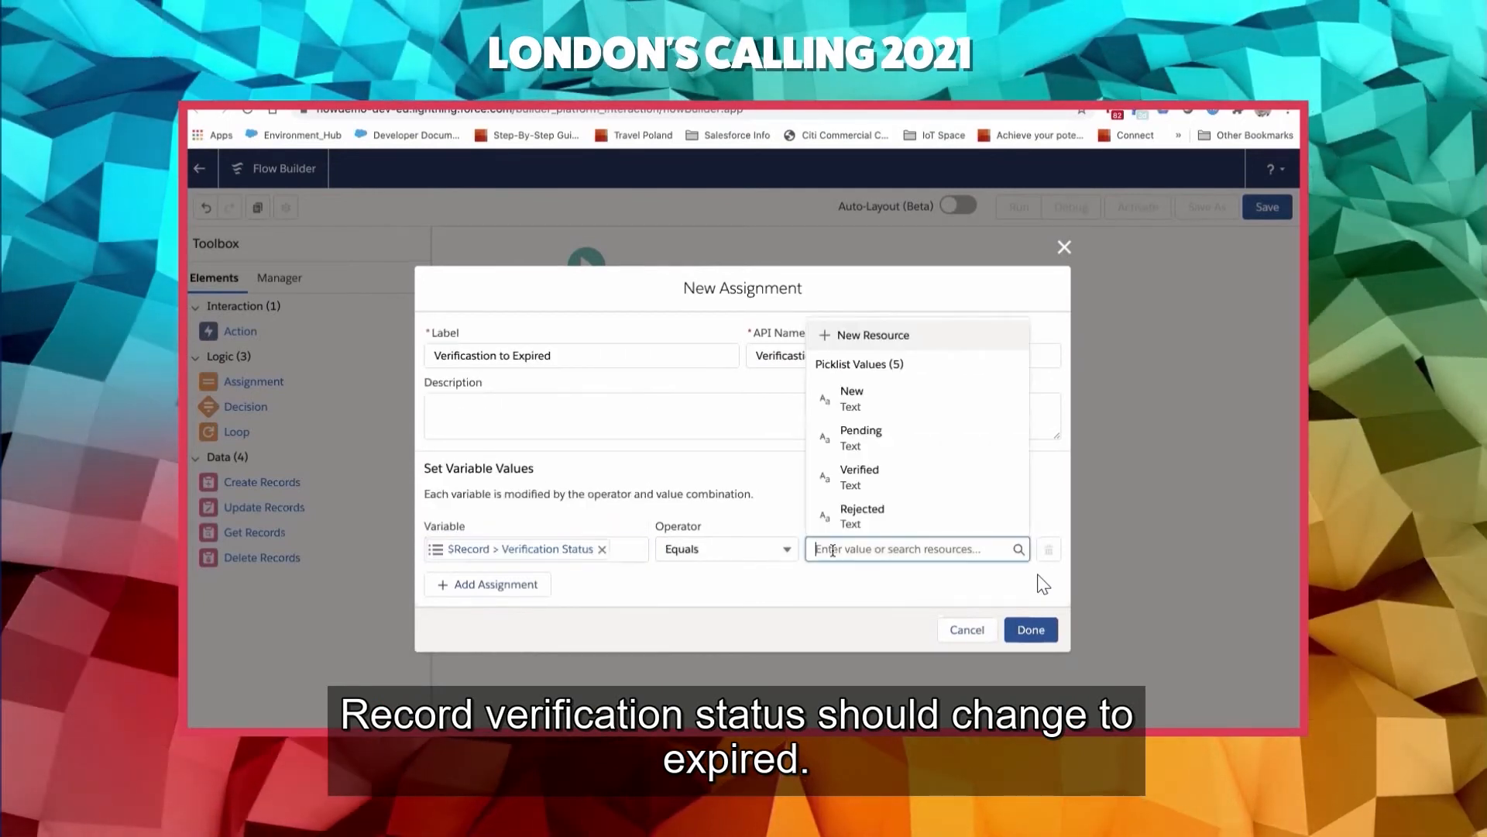
scroll(860, 434, down, 3)
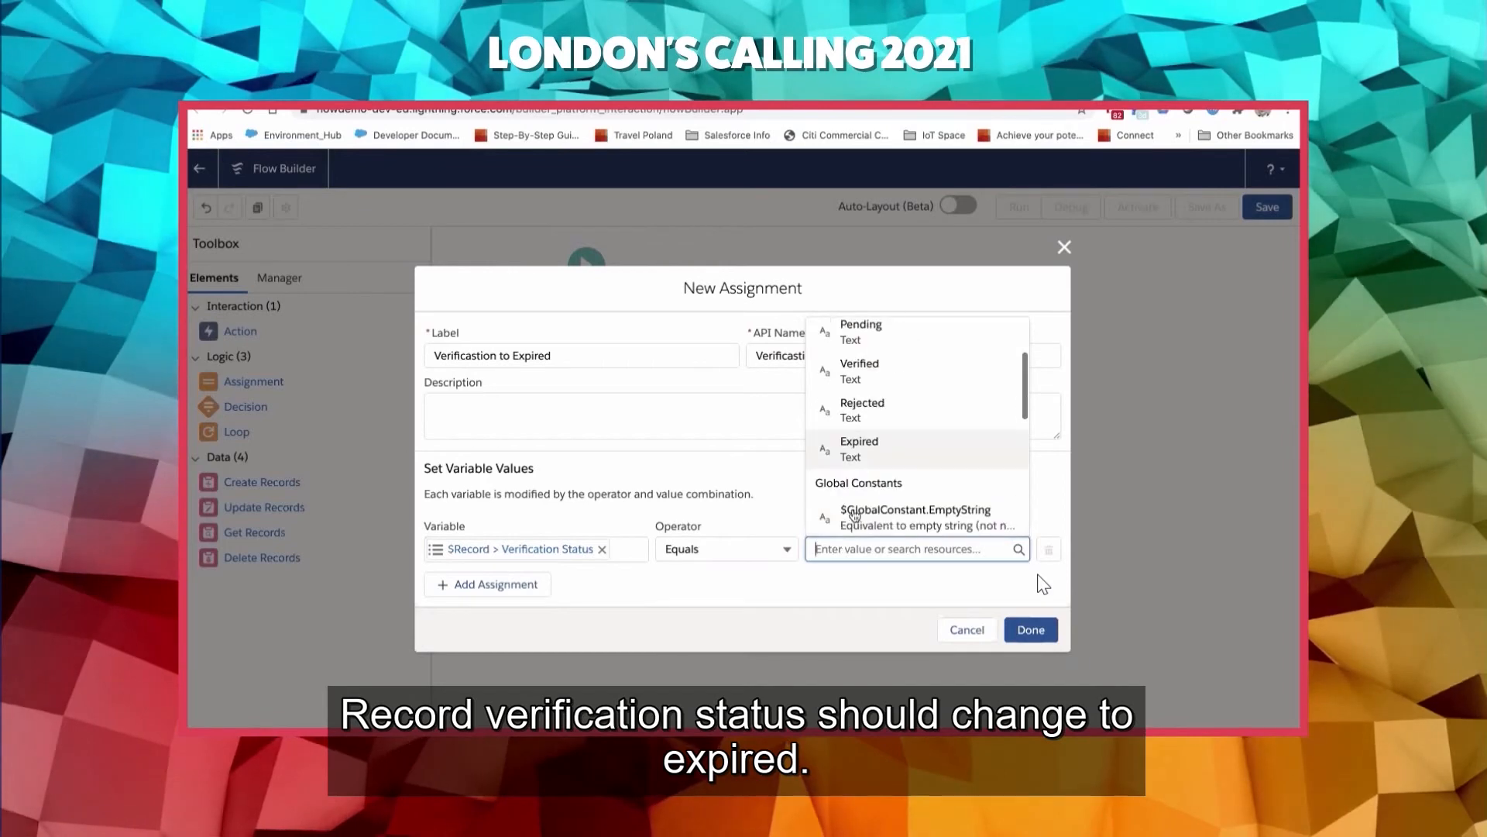
click(858, 345)
click(1033, 634)
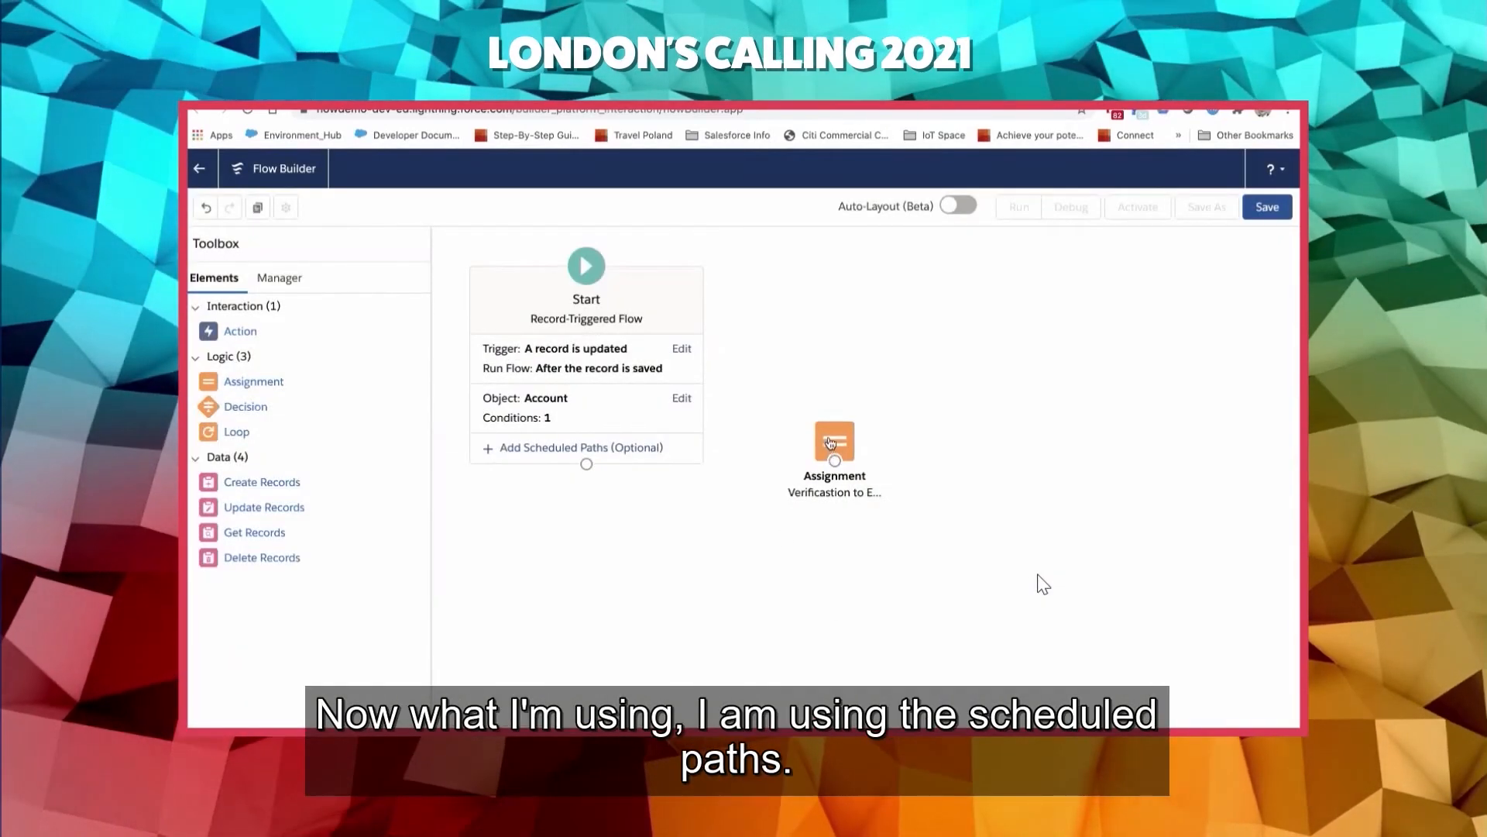
drag(829, 493, 879, 496)
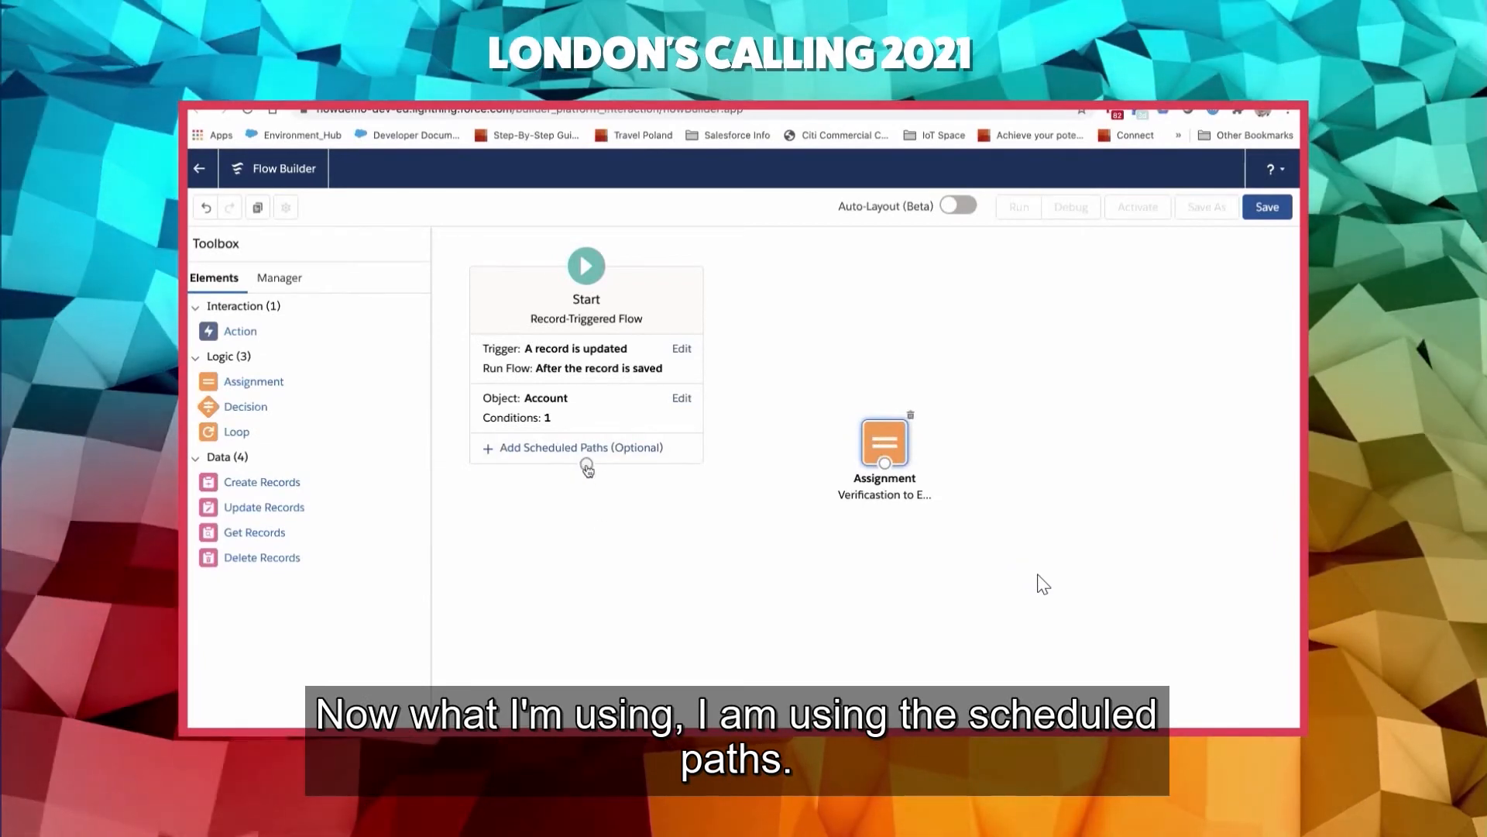
- Add a scheduled path to the Start element and label it "After 1 year"
click(524, 448)
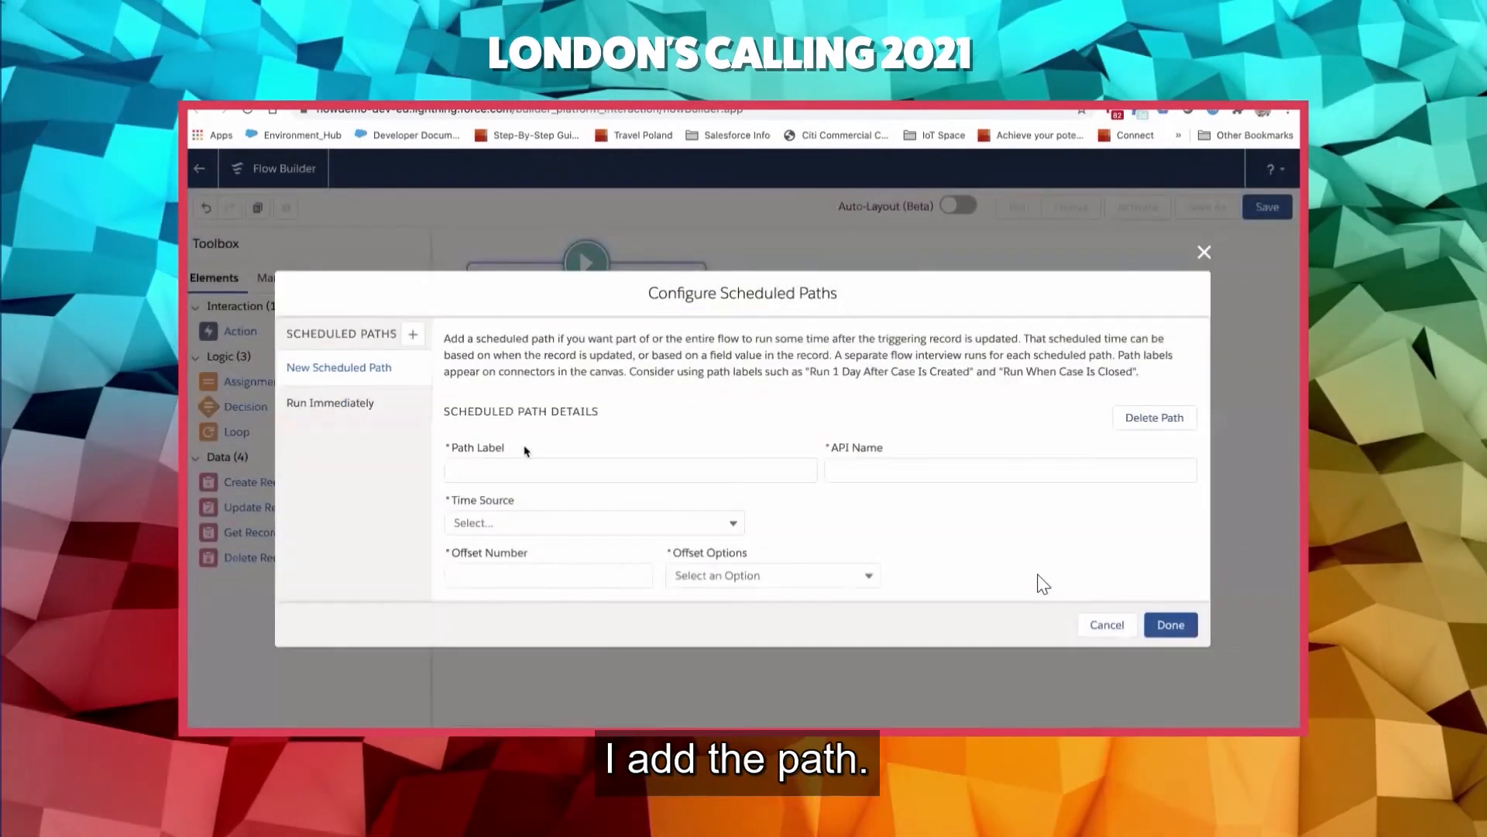
click(521, 464)
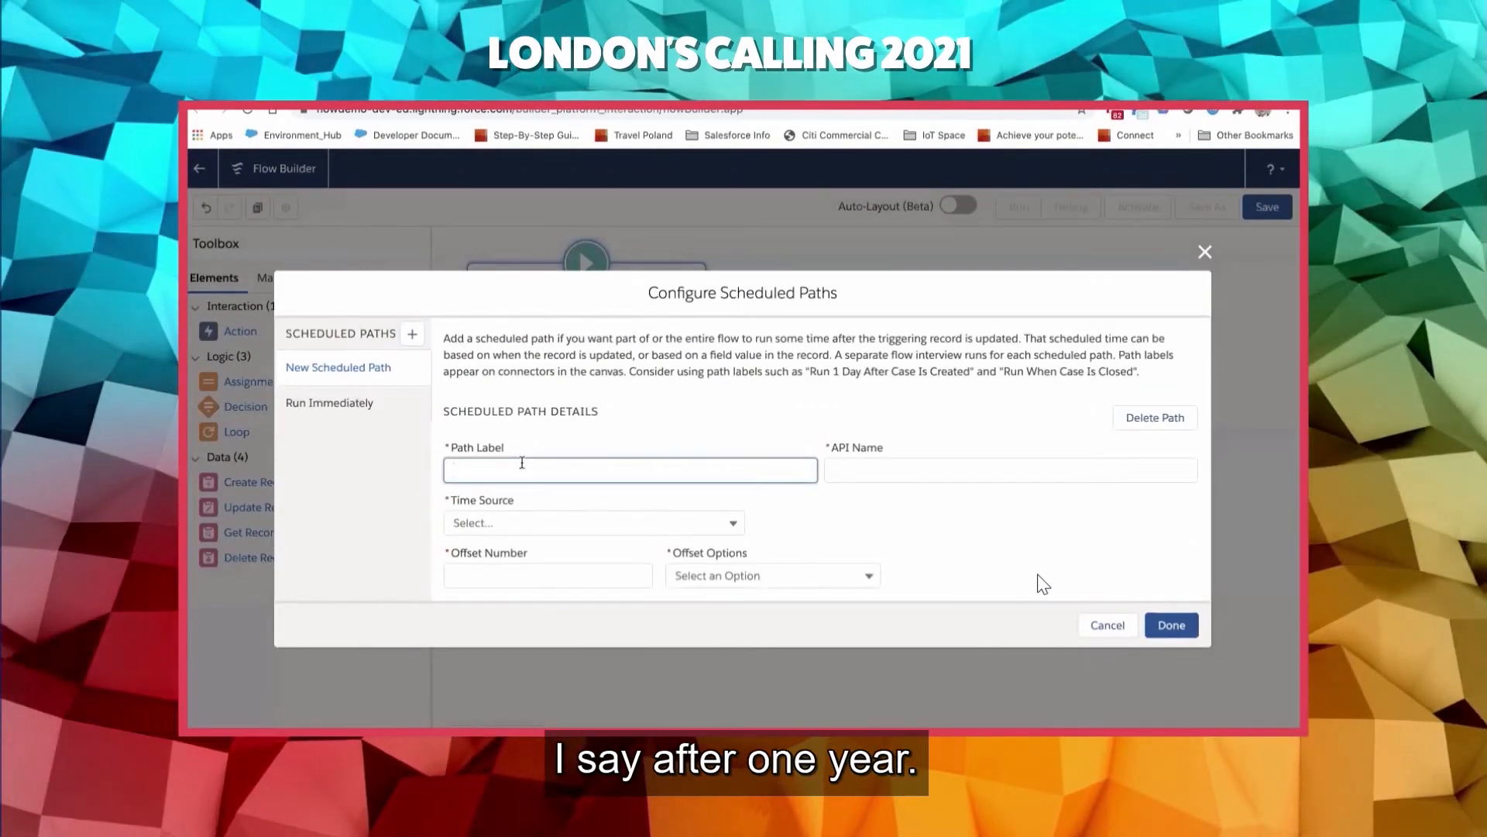
text(After 1 )
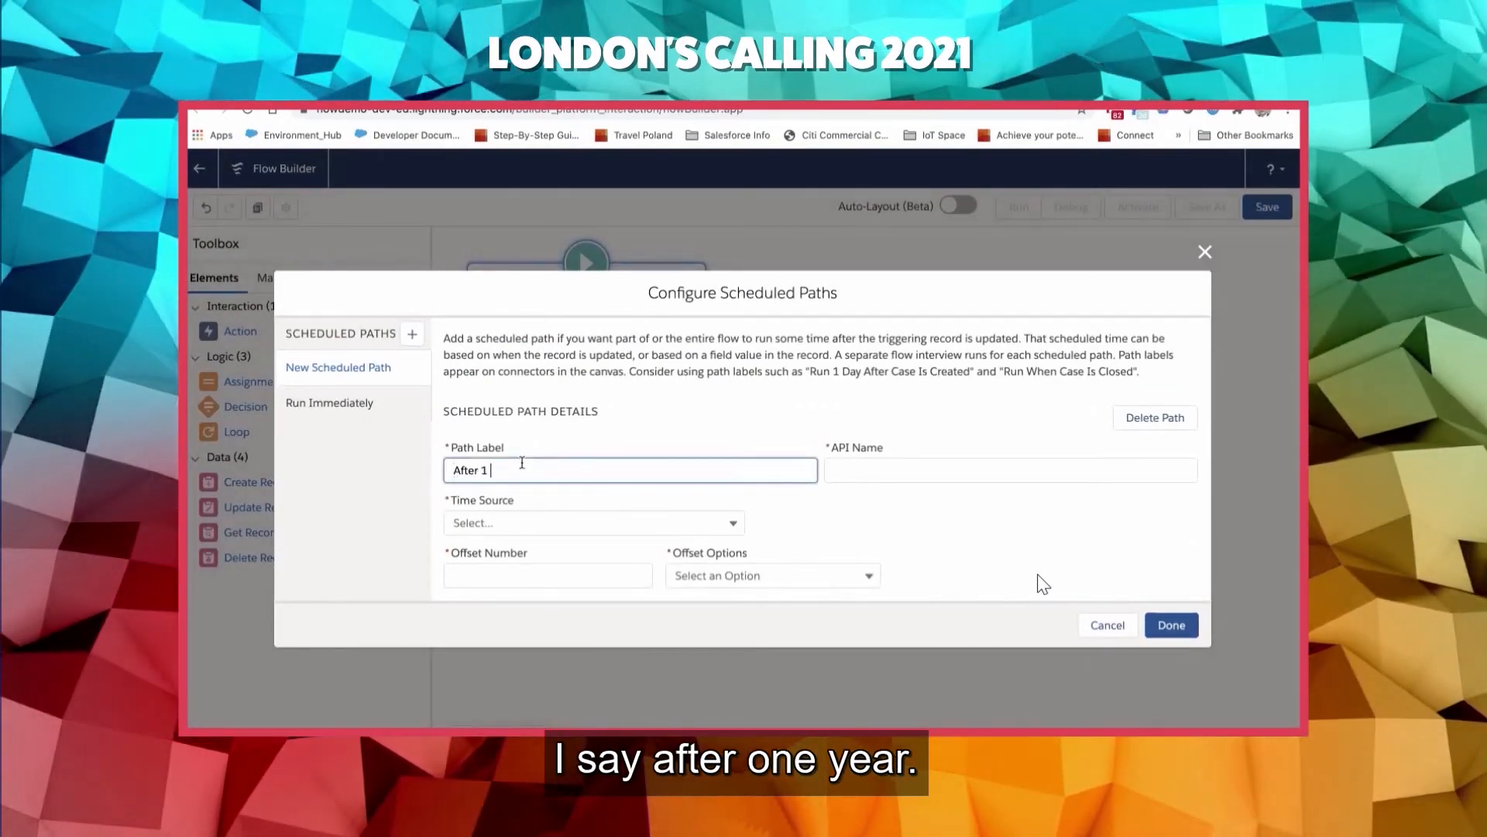
text(year)
key(Tab)
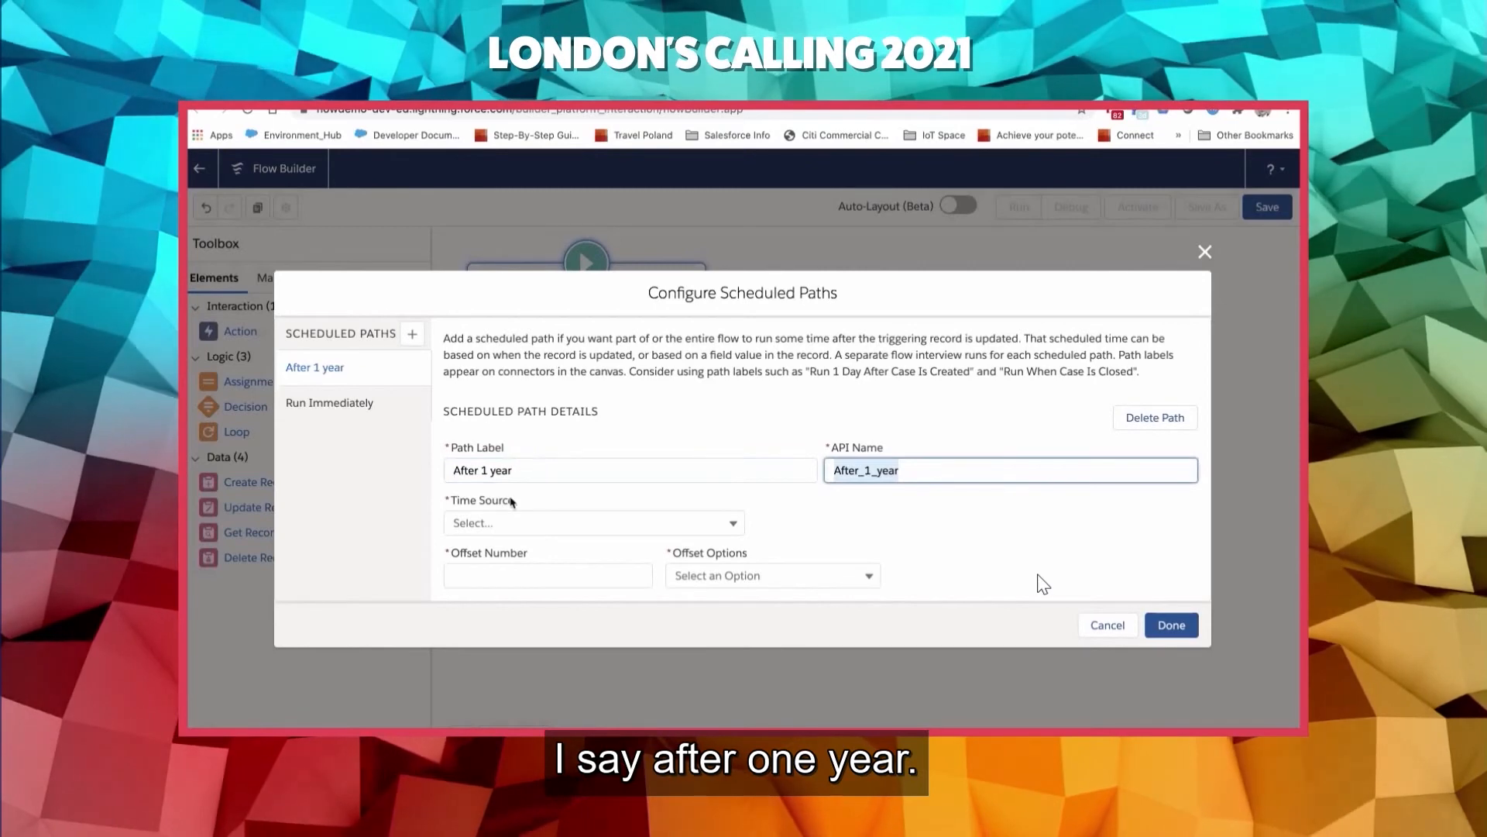
- Schedule the "After 1 year" path for 365 Days After, with When Account is Updated as its time source
click(488, 523)
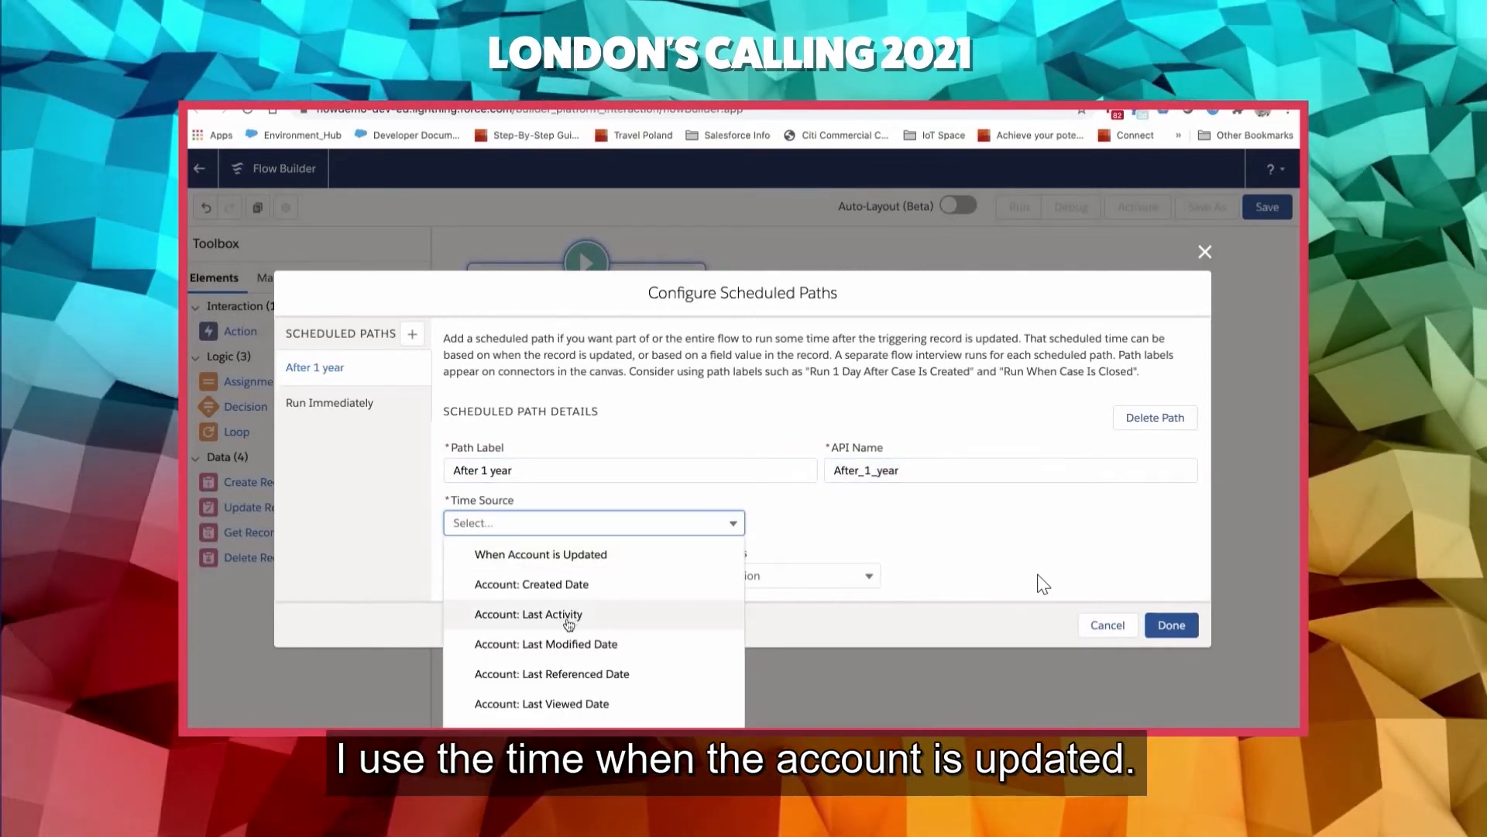
click(618, 563)
click(574, 581)
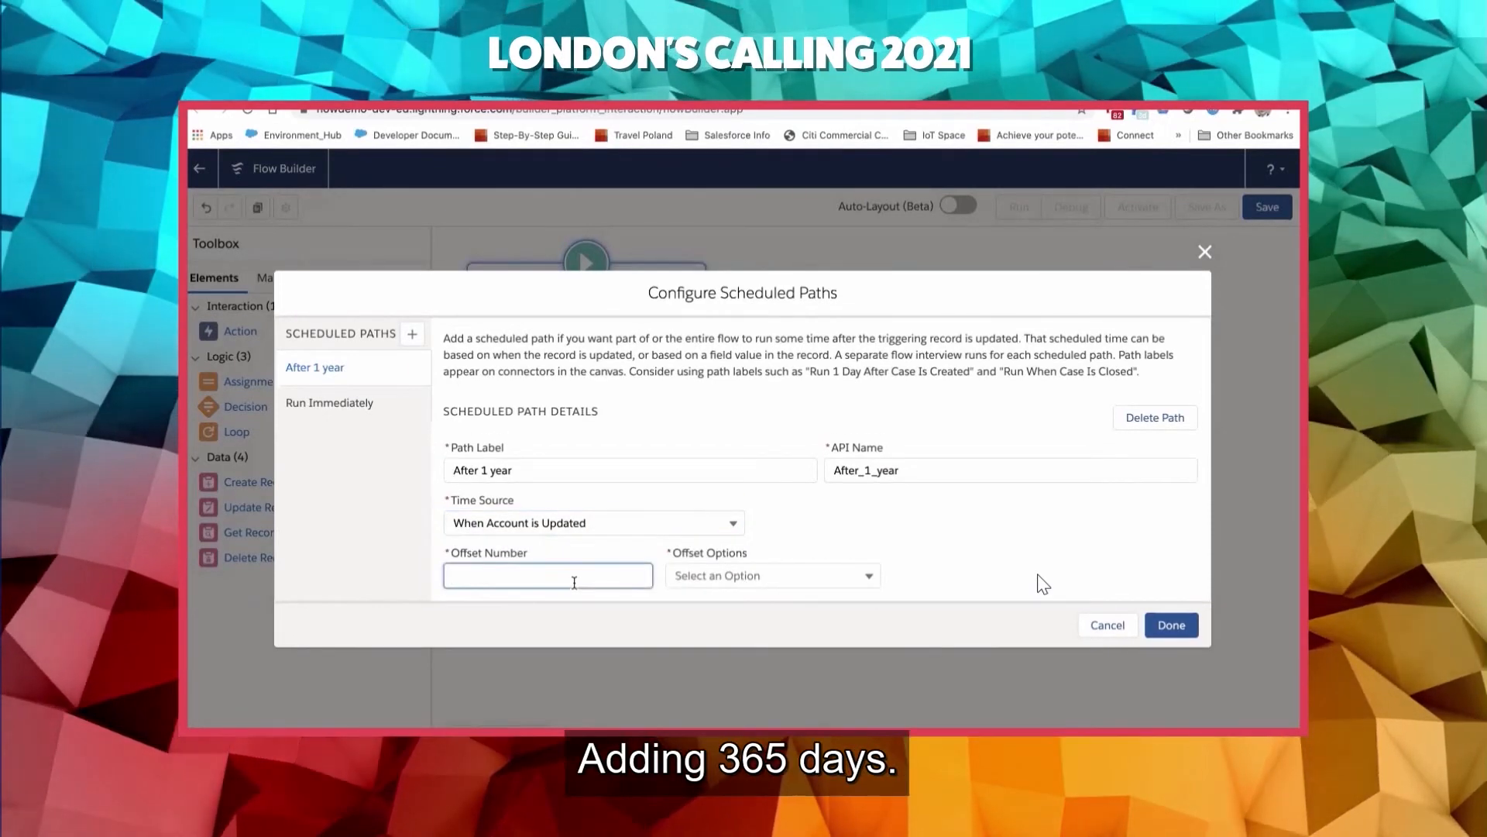
text(2)
key(BackSpace)
text(365)
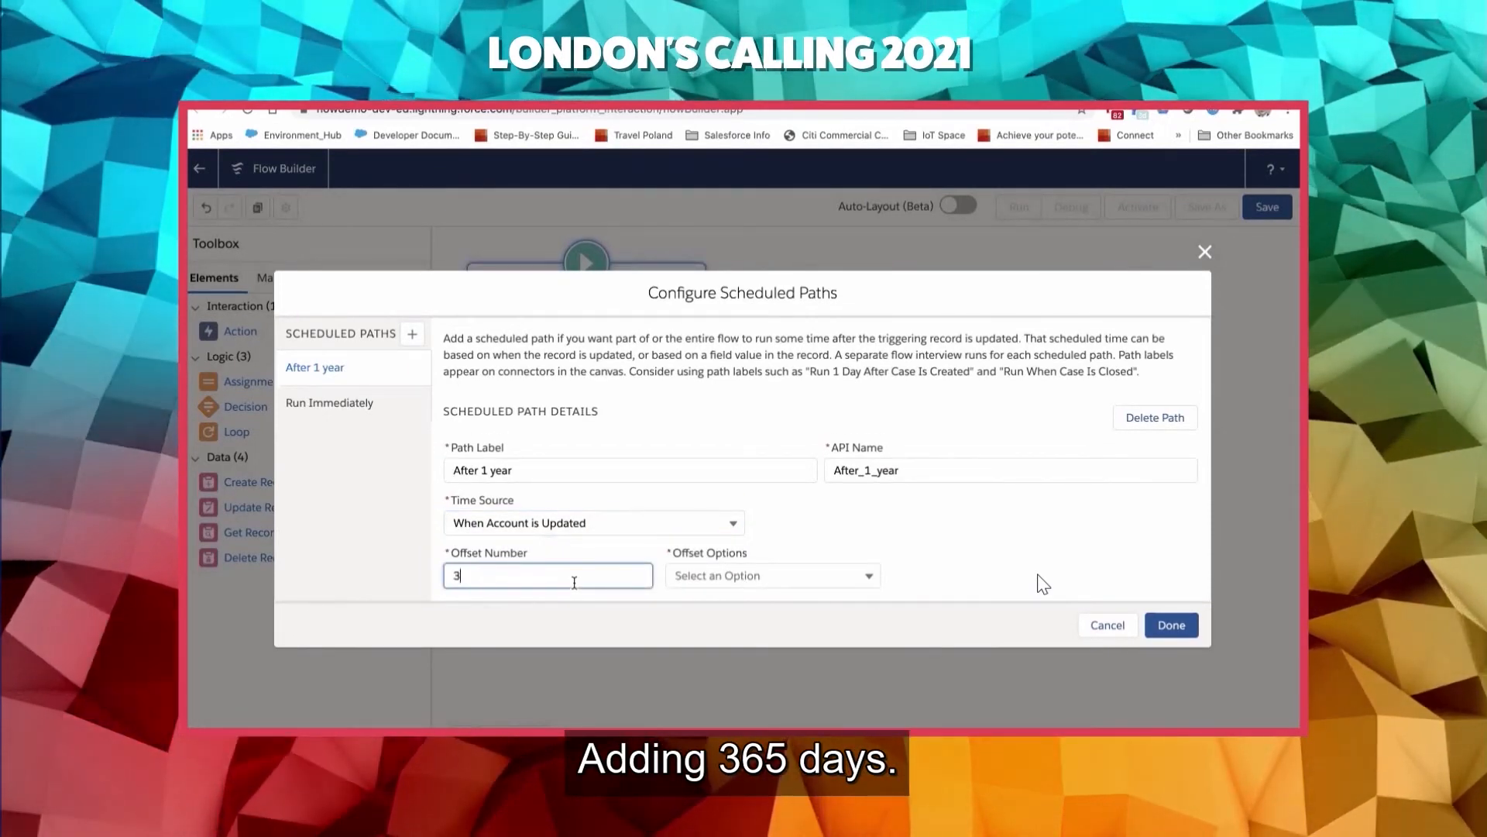
click(747, 577)
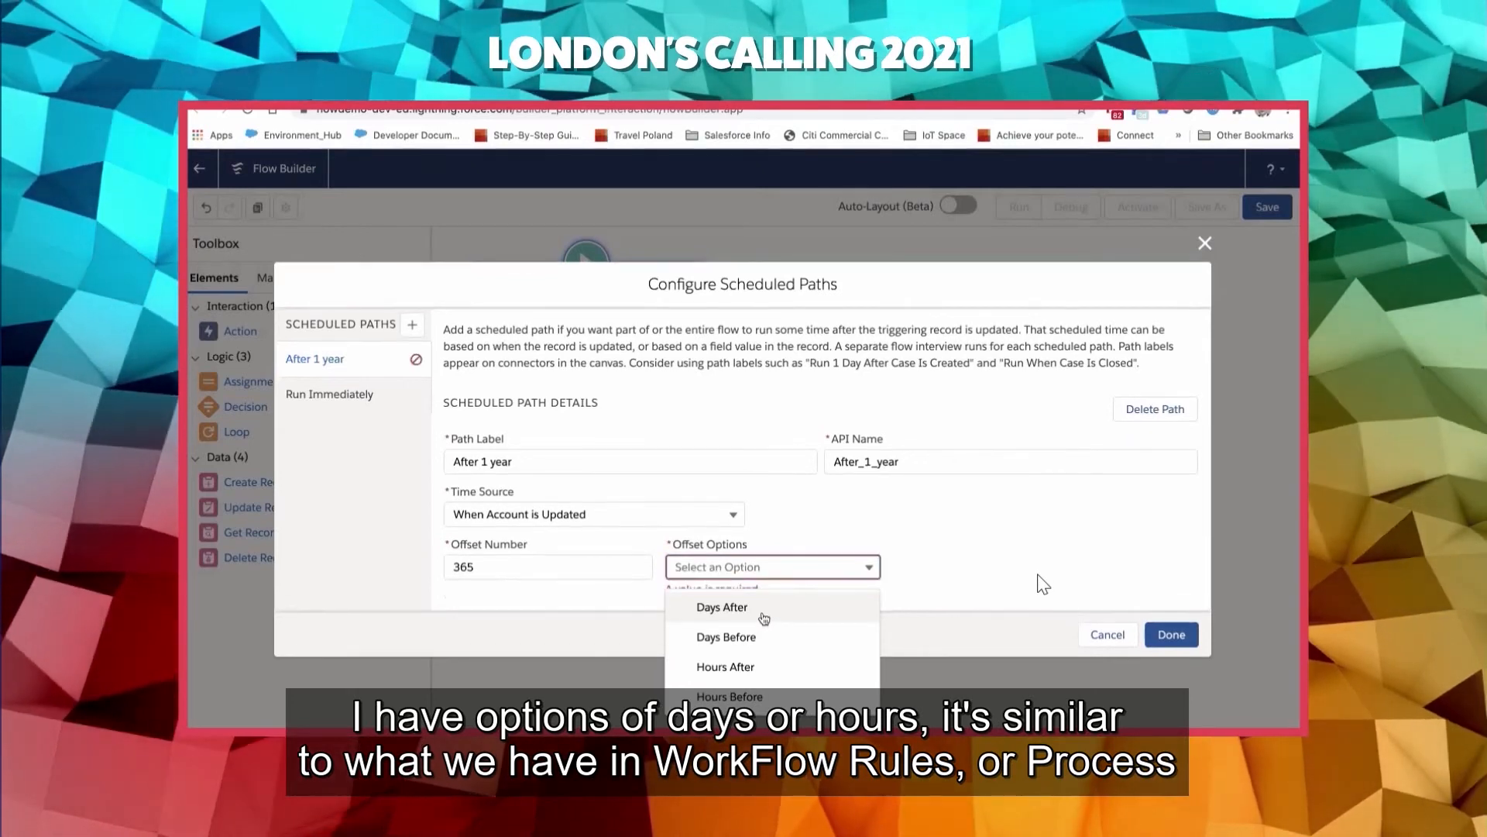
click(764, 616)
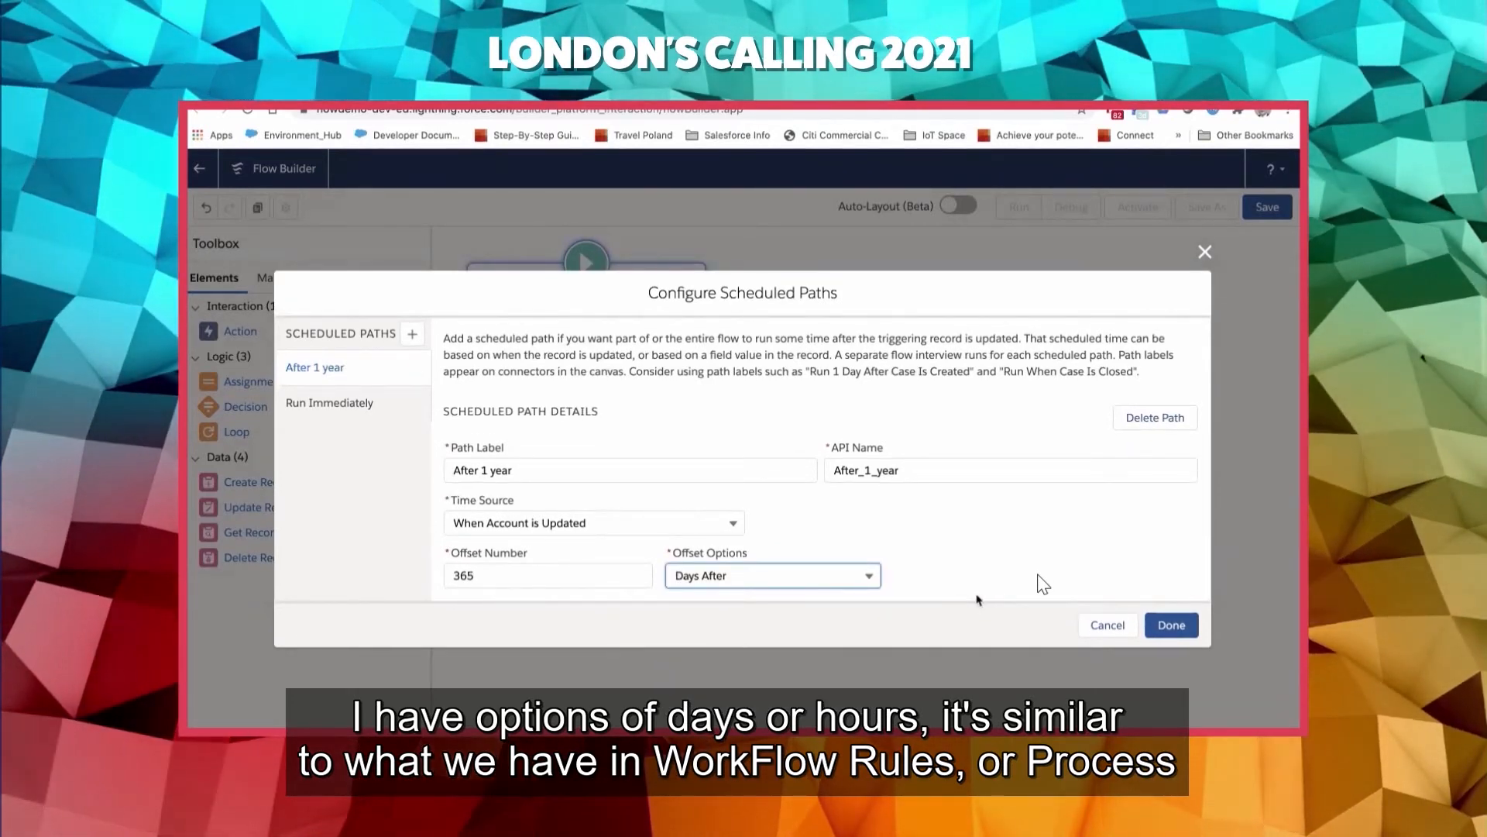
click(1171, 624)
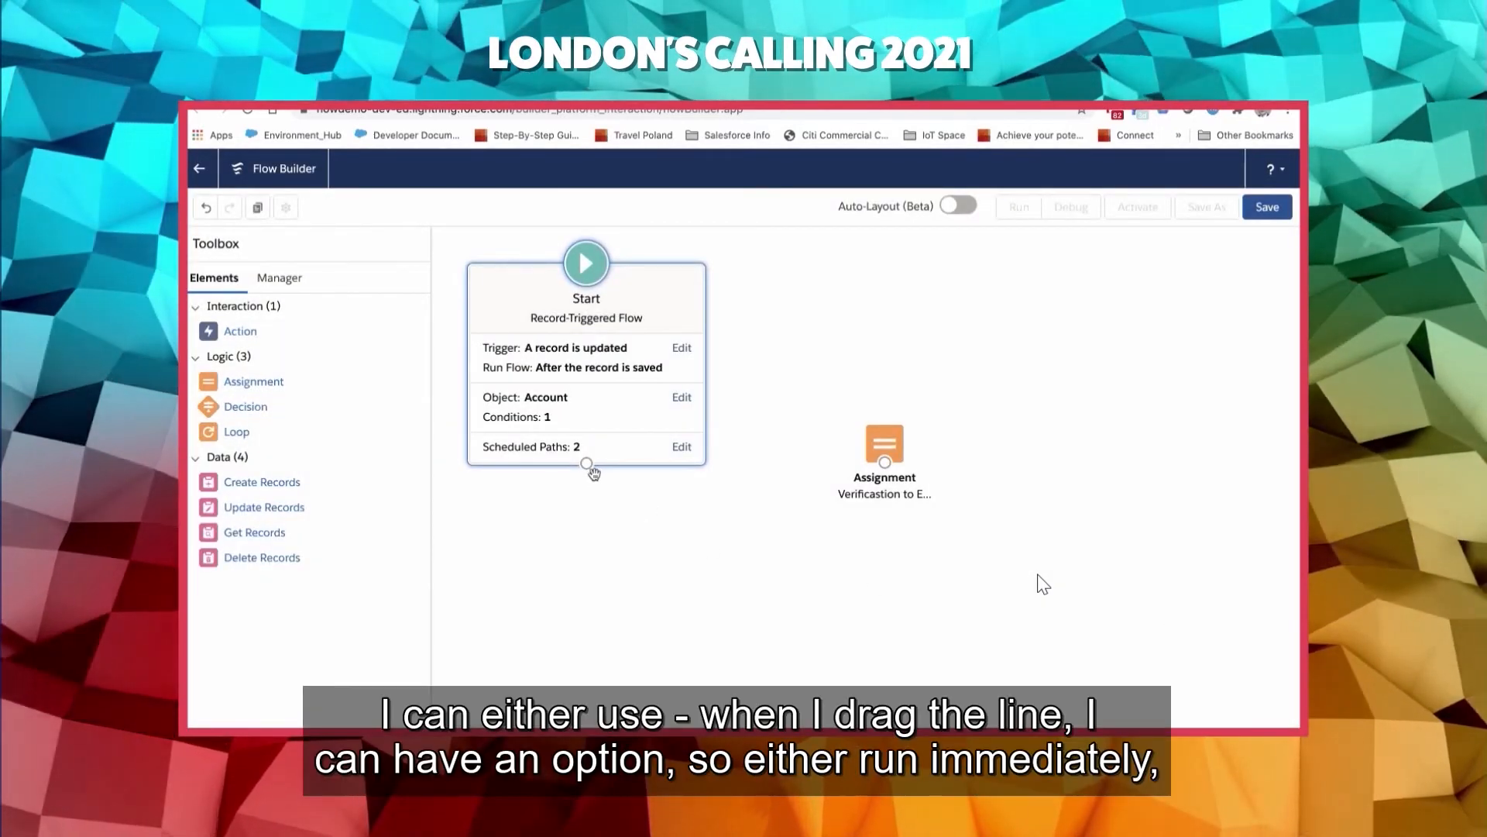
- Connect the Start element to the "Verificastion to Expired" assignment using the "After 1 year" scheduled path
drag(586, 465, 890, 451)
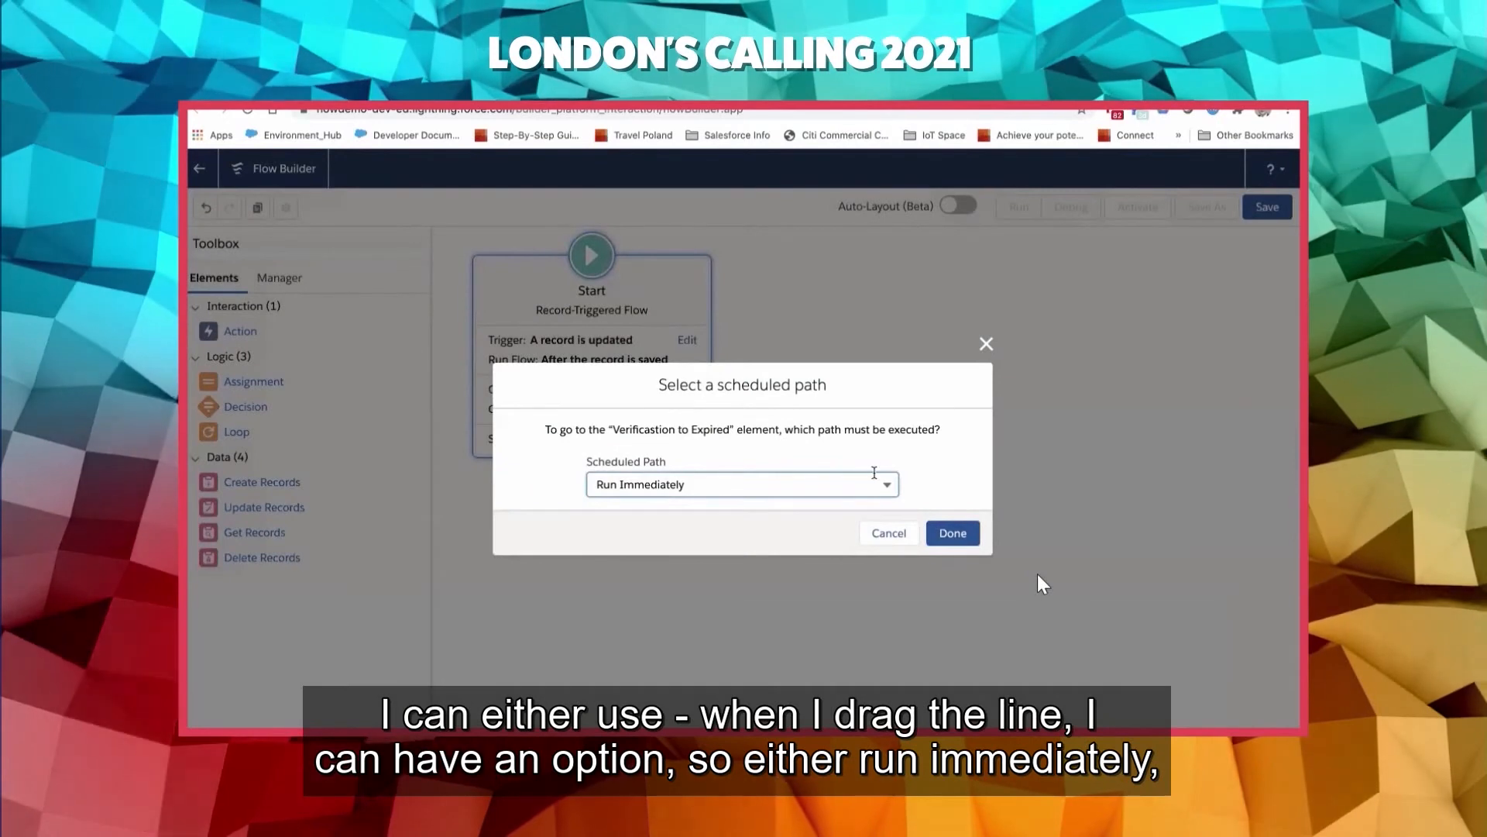
click(688, 486)
click(666, 546)
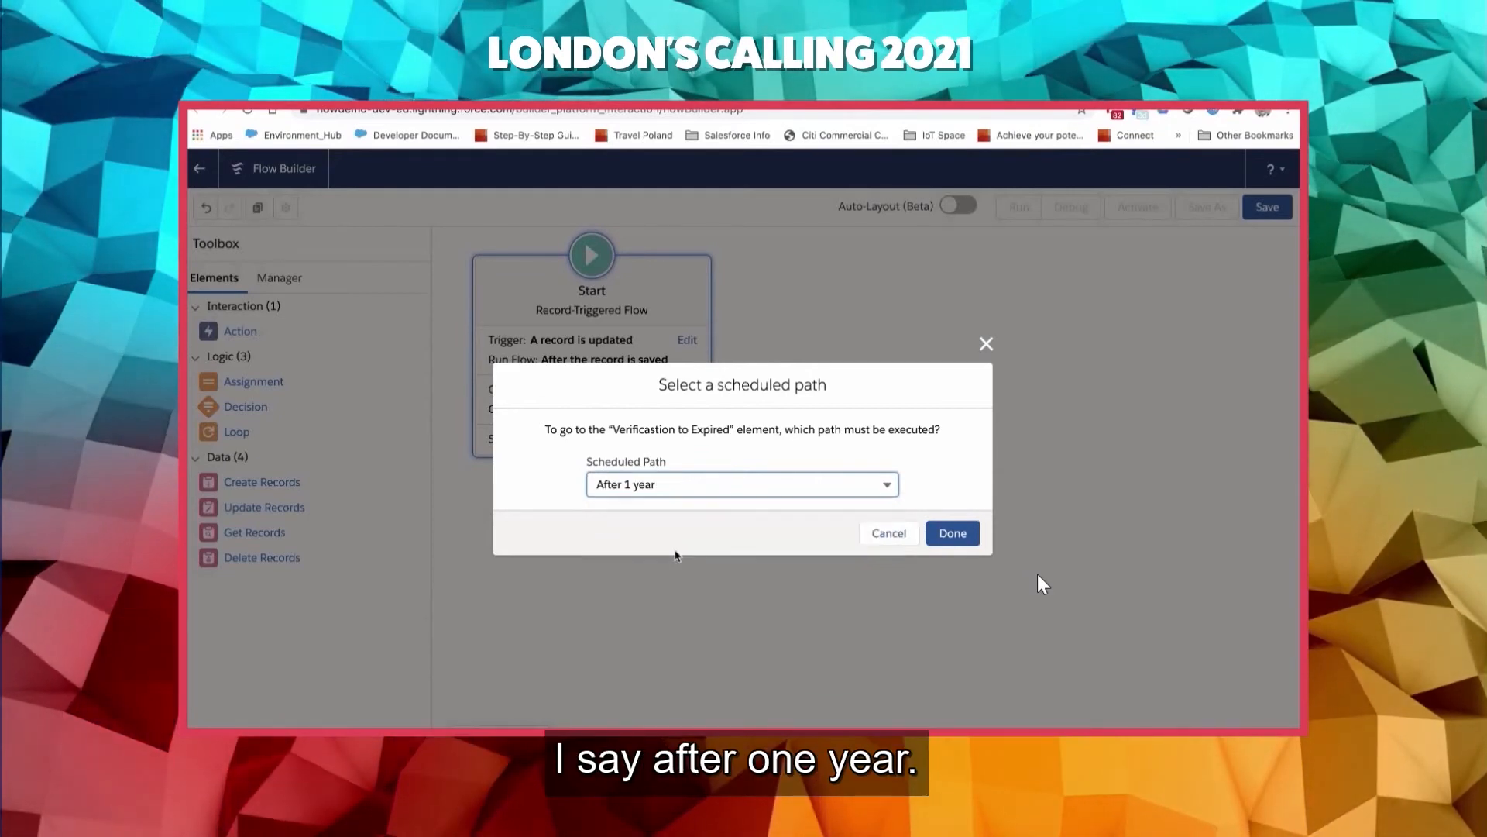
click(952, 535)
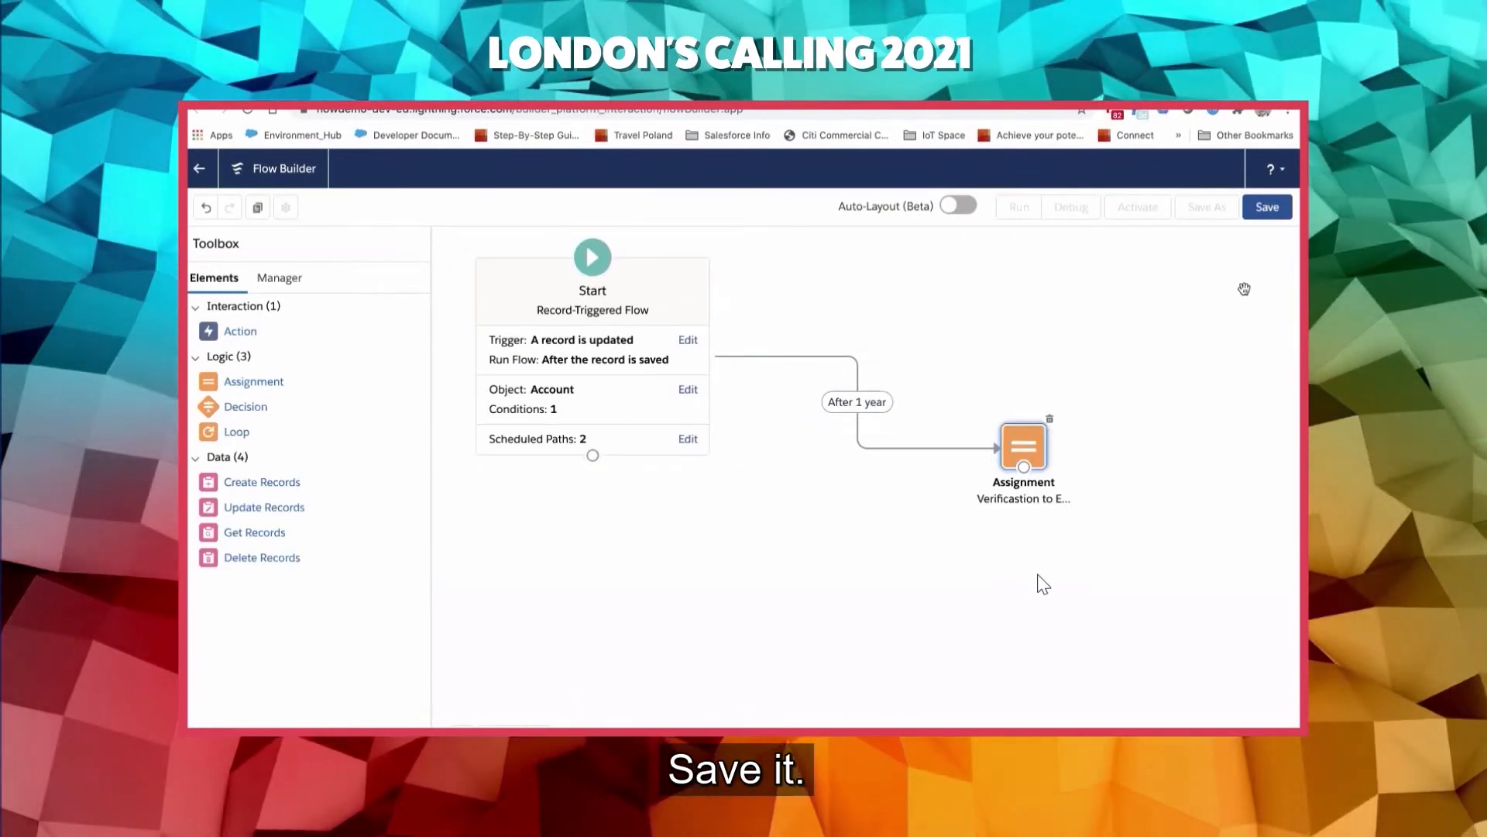
- Save the flow with the label ">>AccountAfterSave - Verified" and API name AccountAfterSave_Verified, and activate it
click(1267, 209)
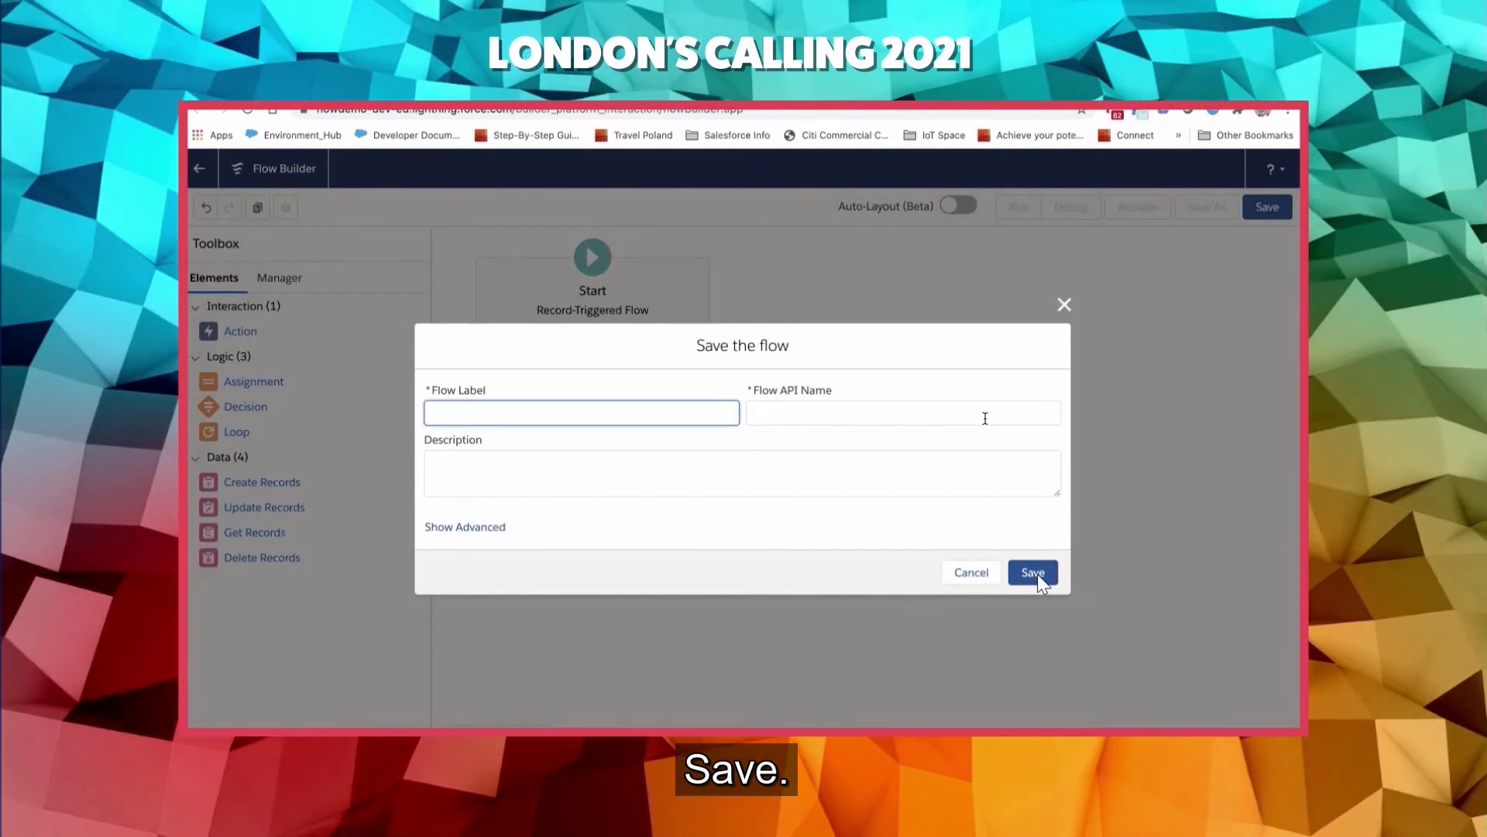
text(>>Acco)
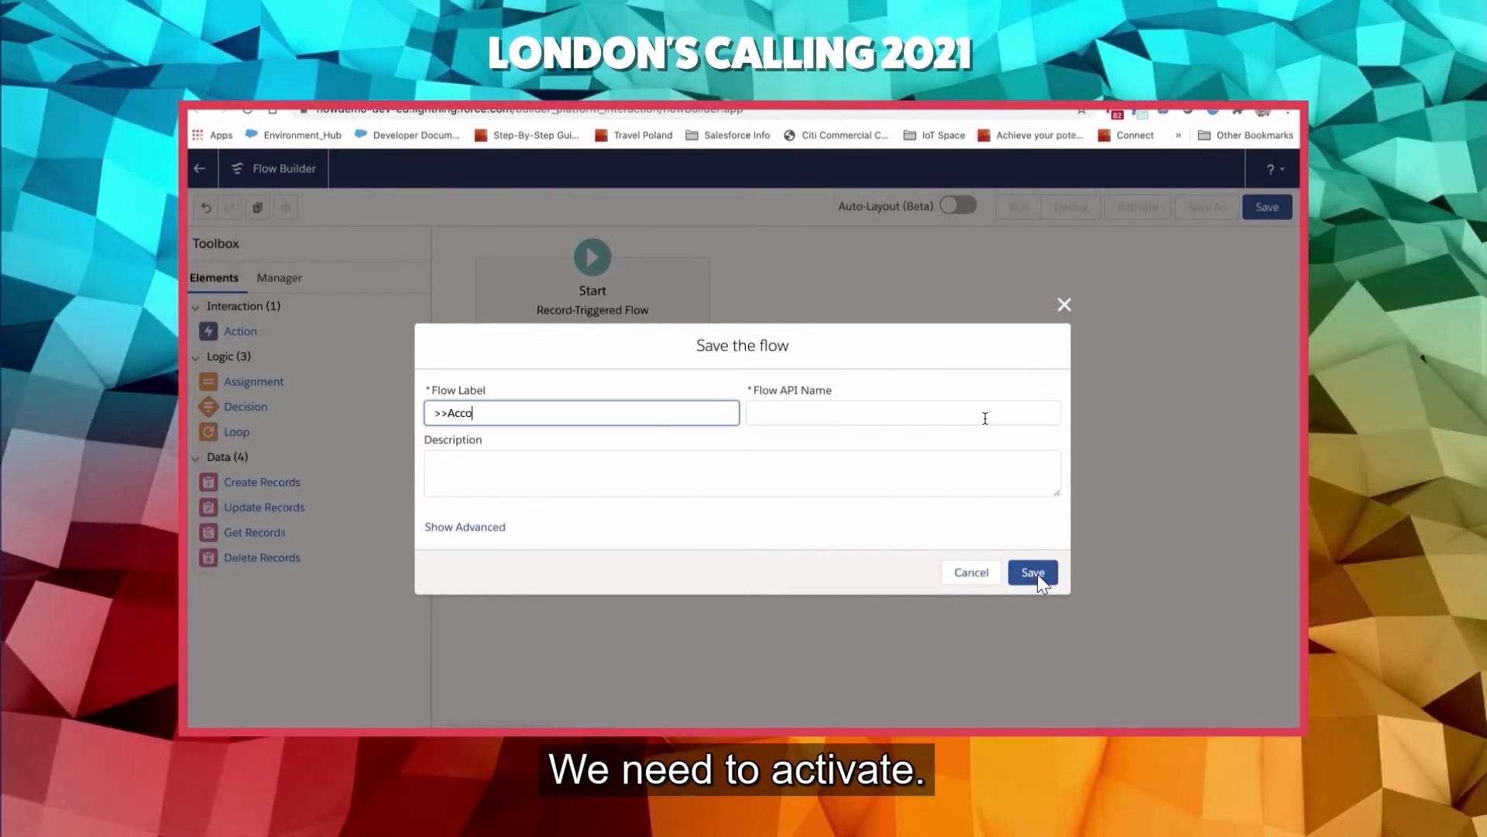
text(untAf)
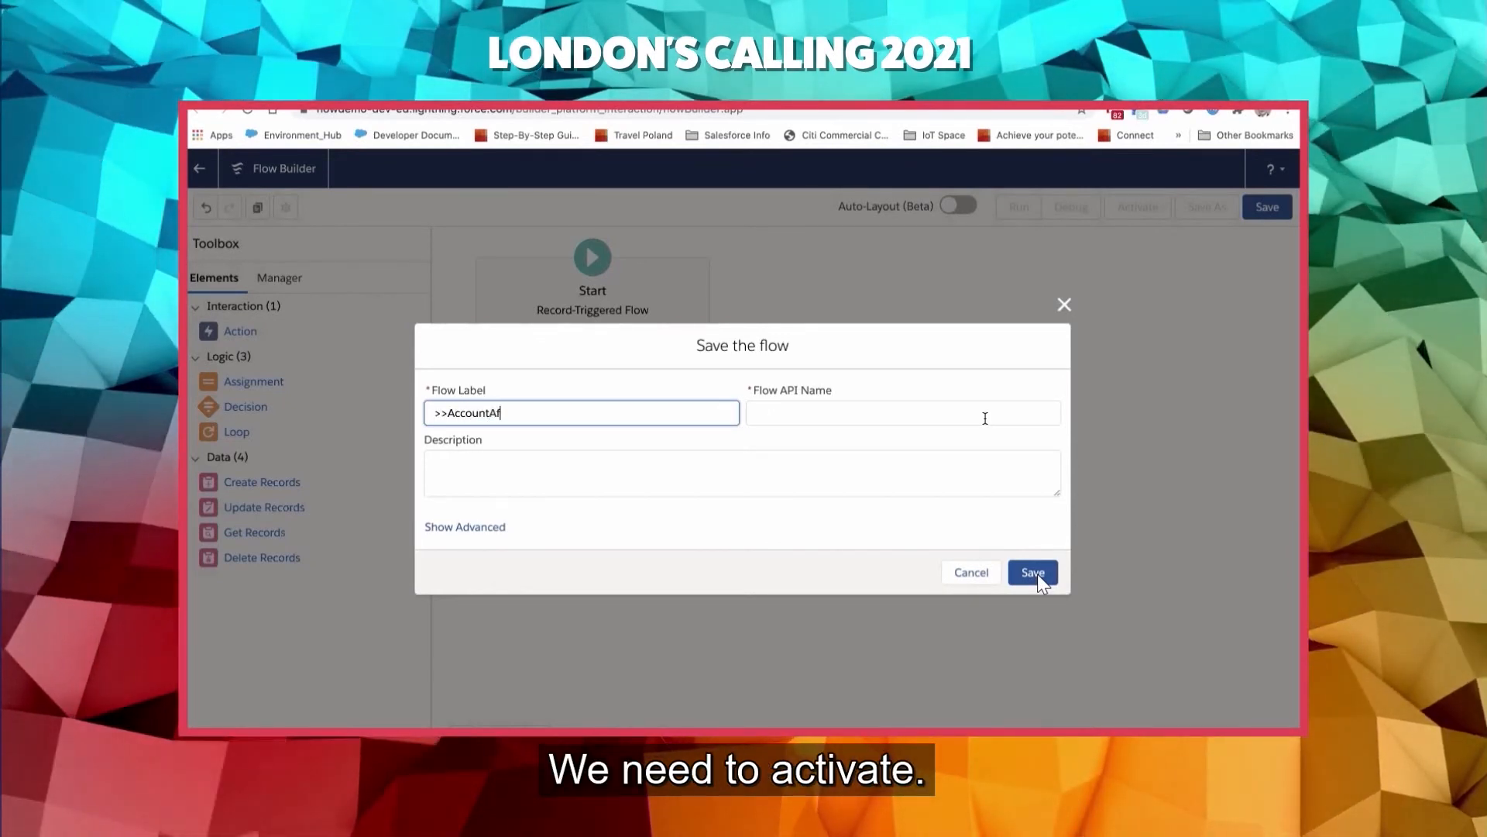
text(terSave -)
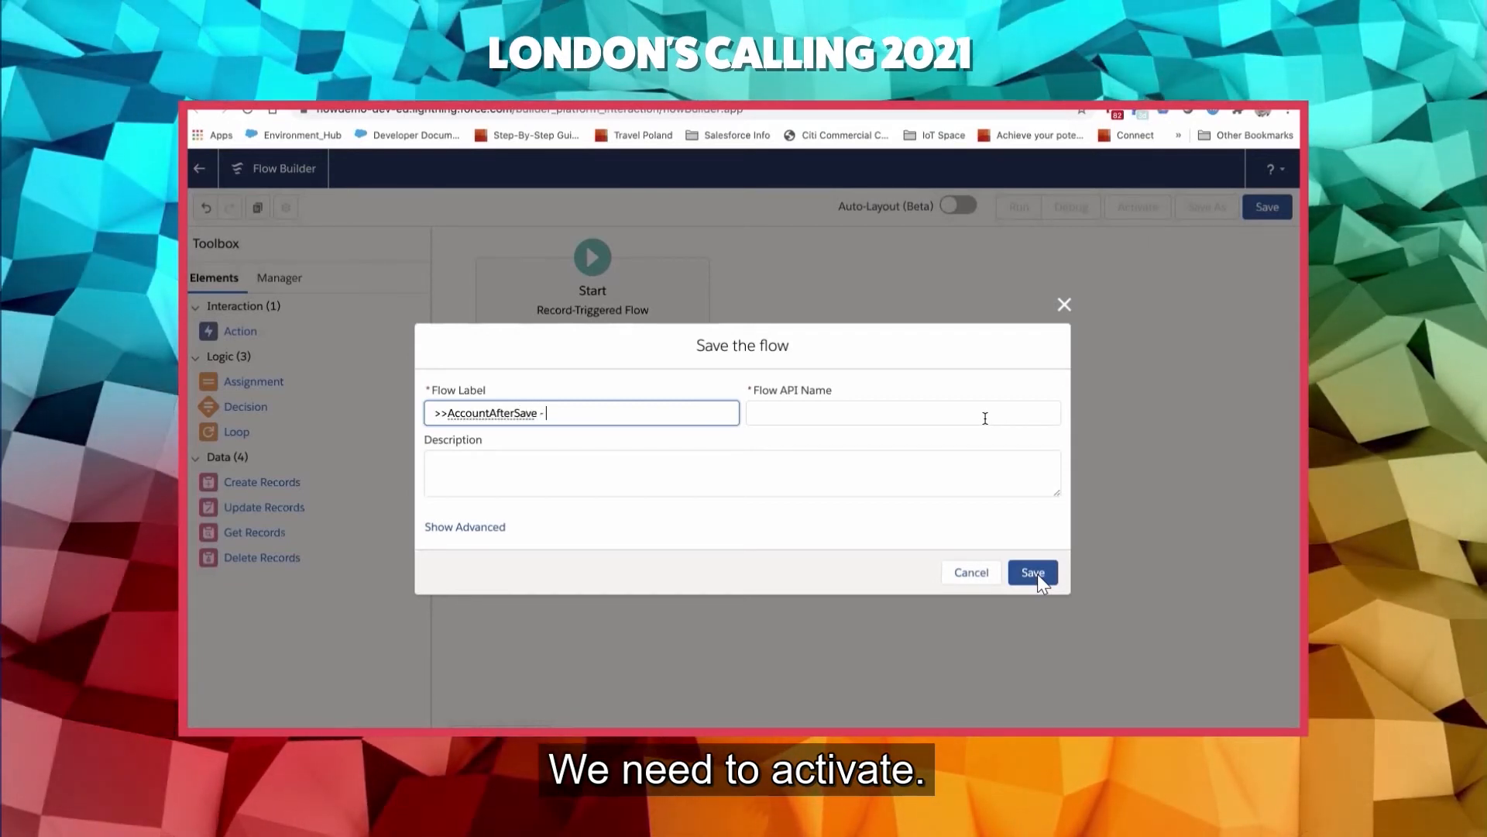
text( Verified)
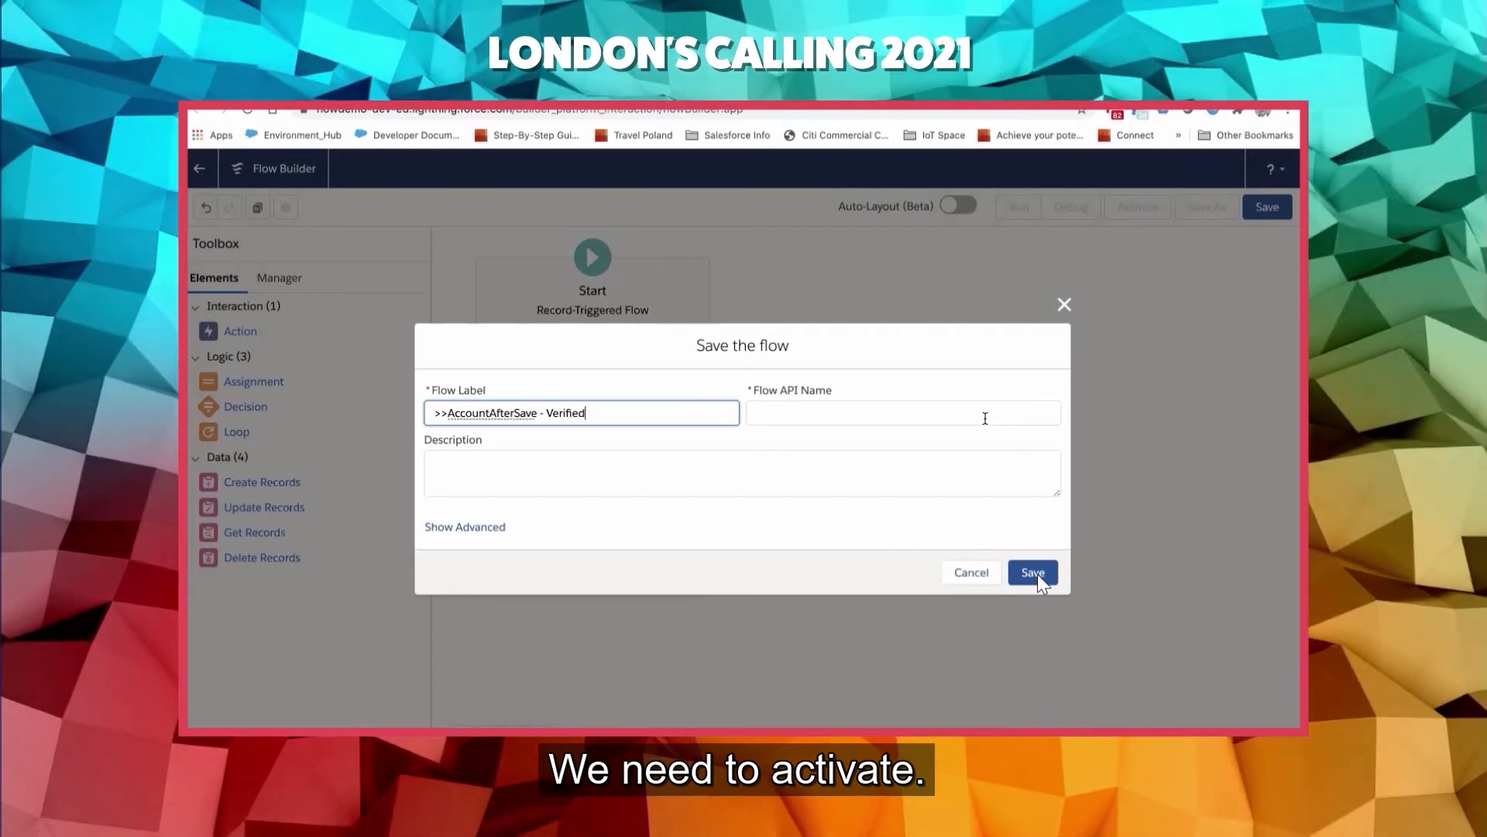
click(985, 419)
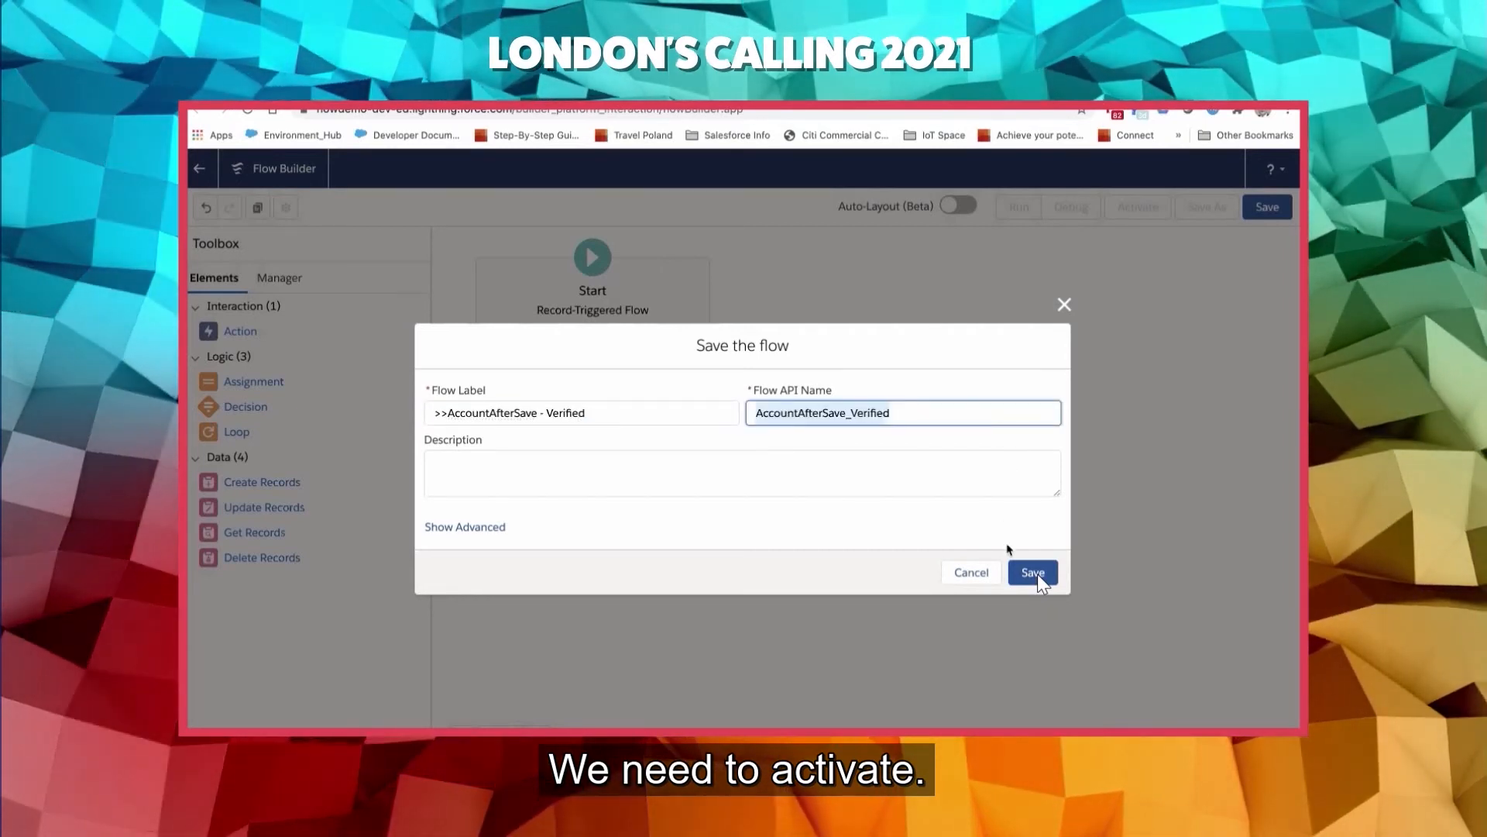
click(1039, 577)
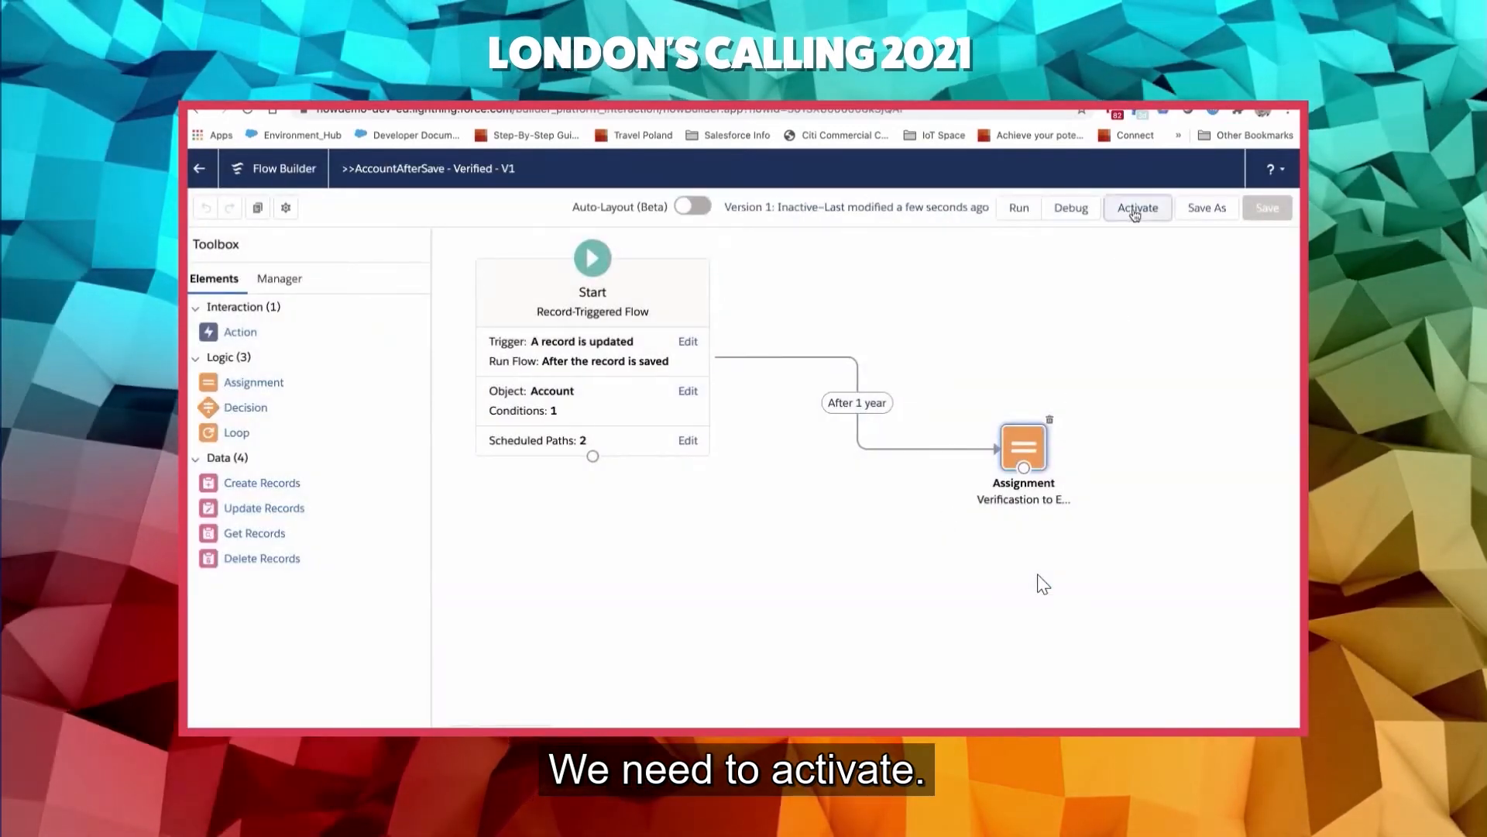
click(1136, 209)
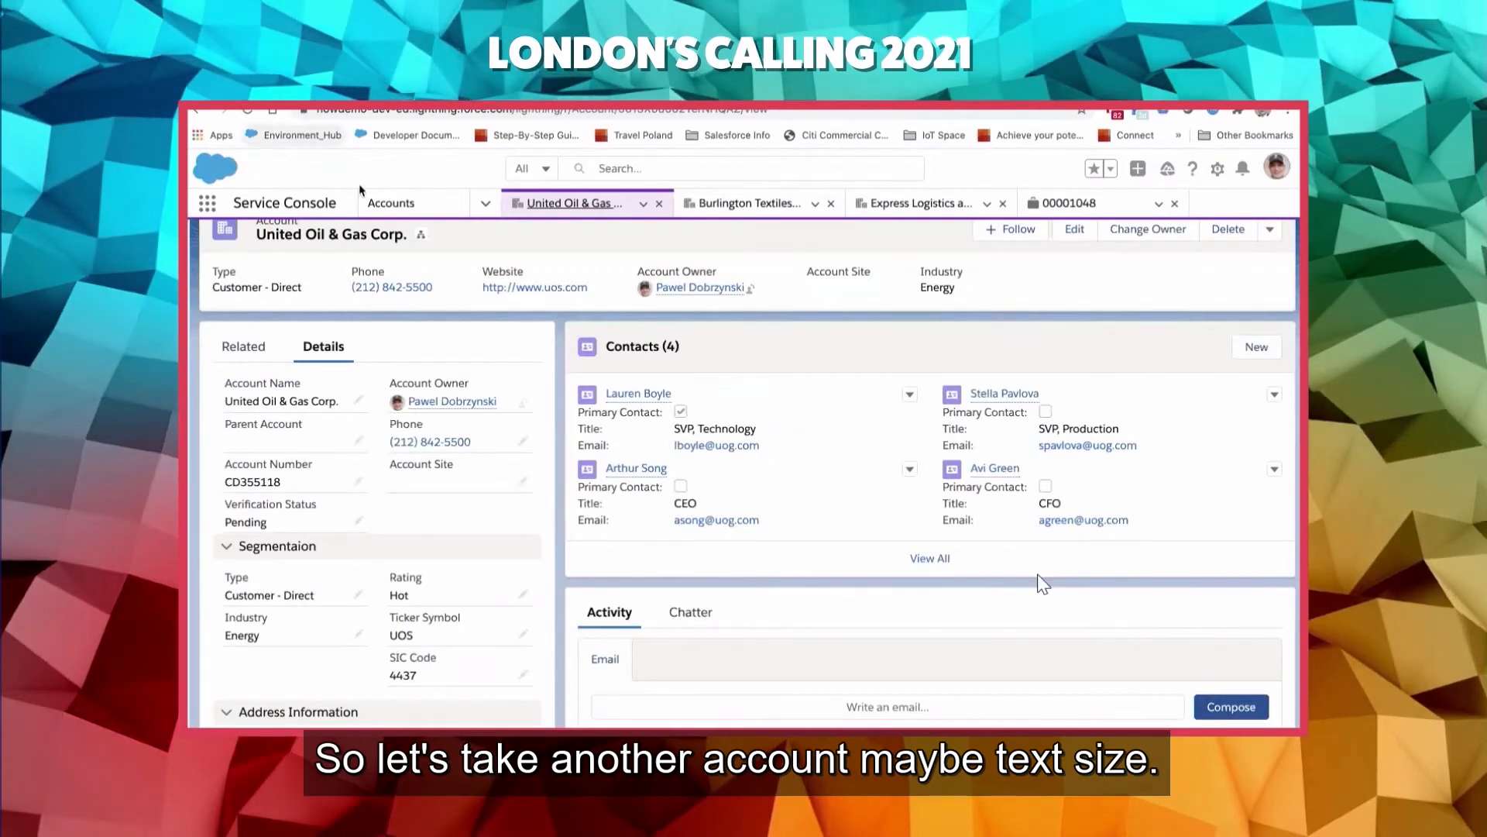
- Set the Verification Status of the Burlington Textiles Corp of America account to Verified in the Service Console and save the record
click(742, 208)
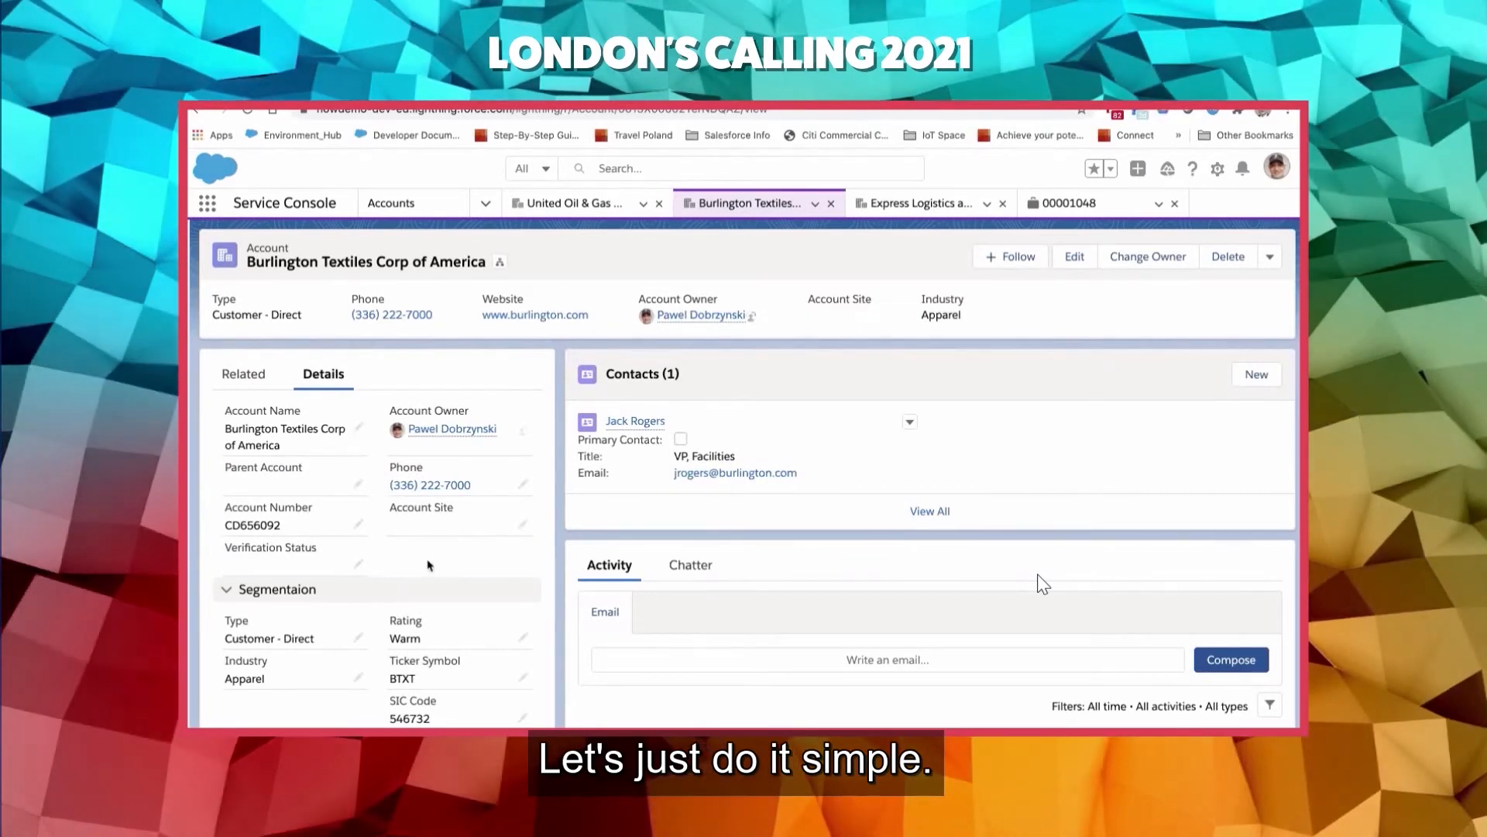
click(358, 564)
scroll(395, 541, down, 2)
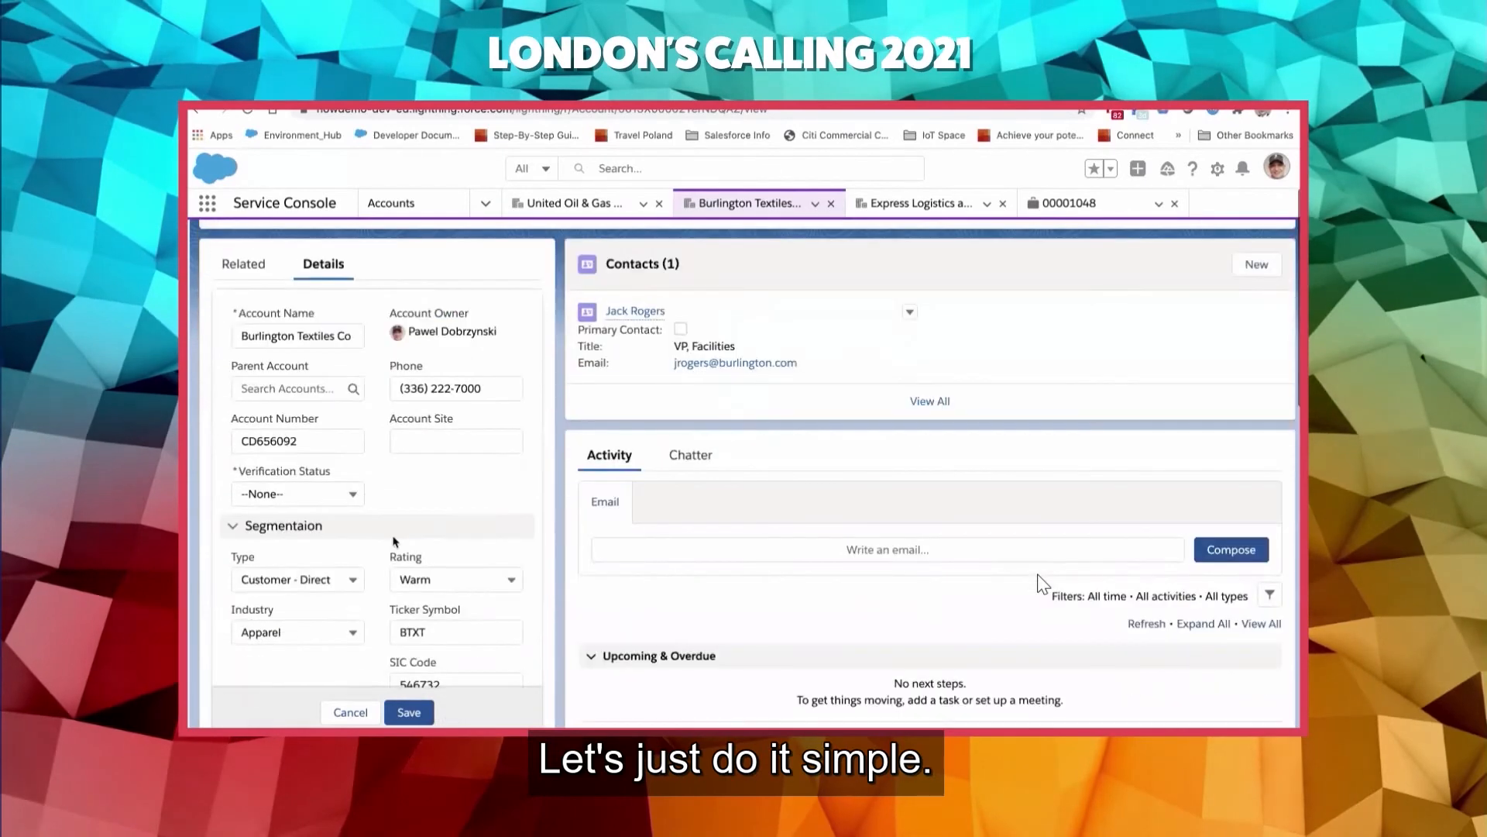
click(337, 482)
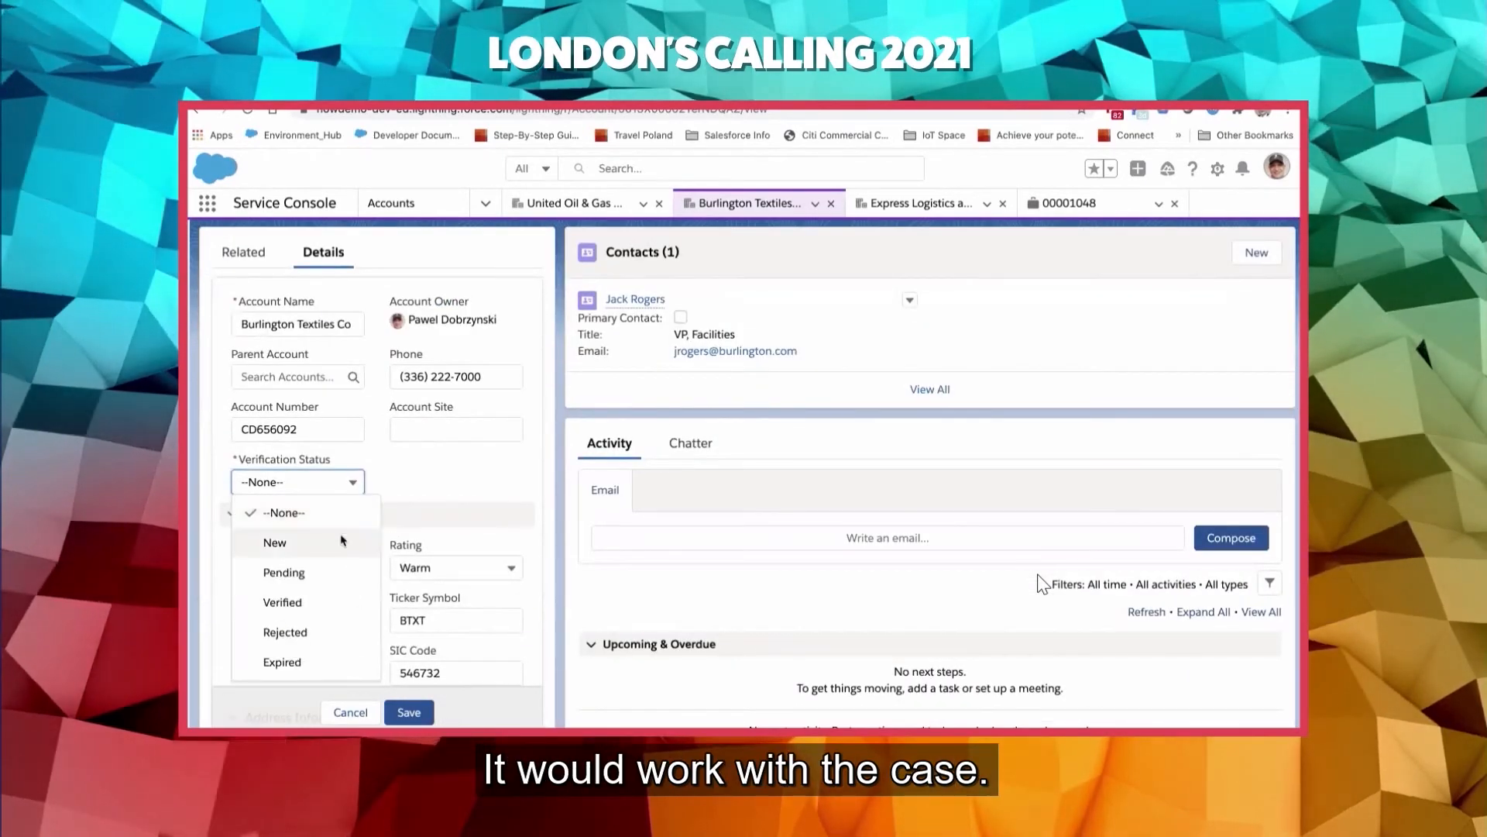
click(325, 612)
click(404, 708)
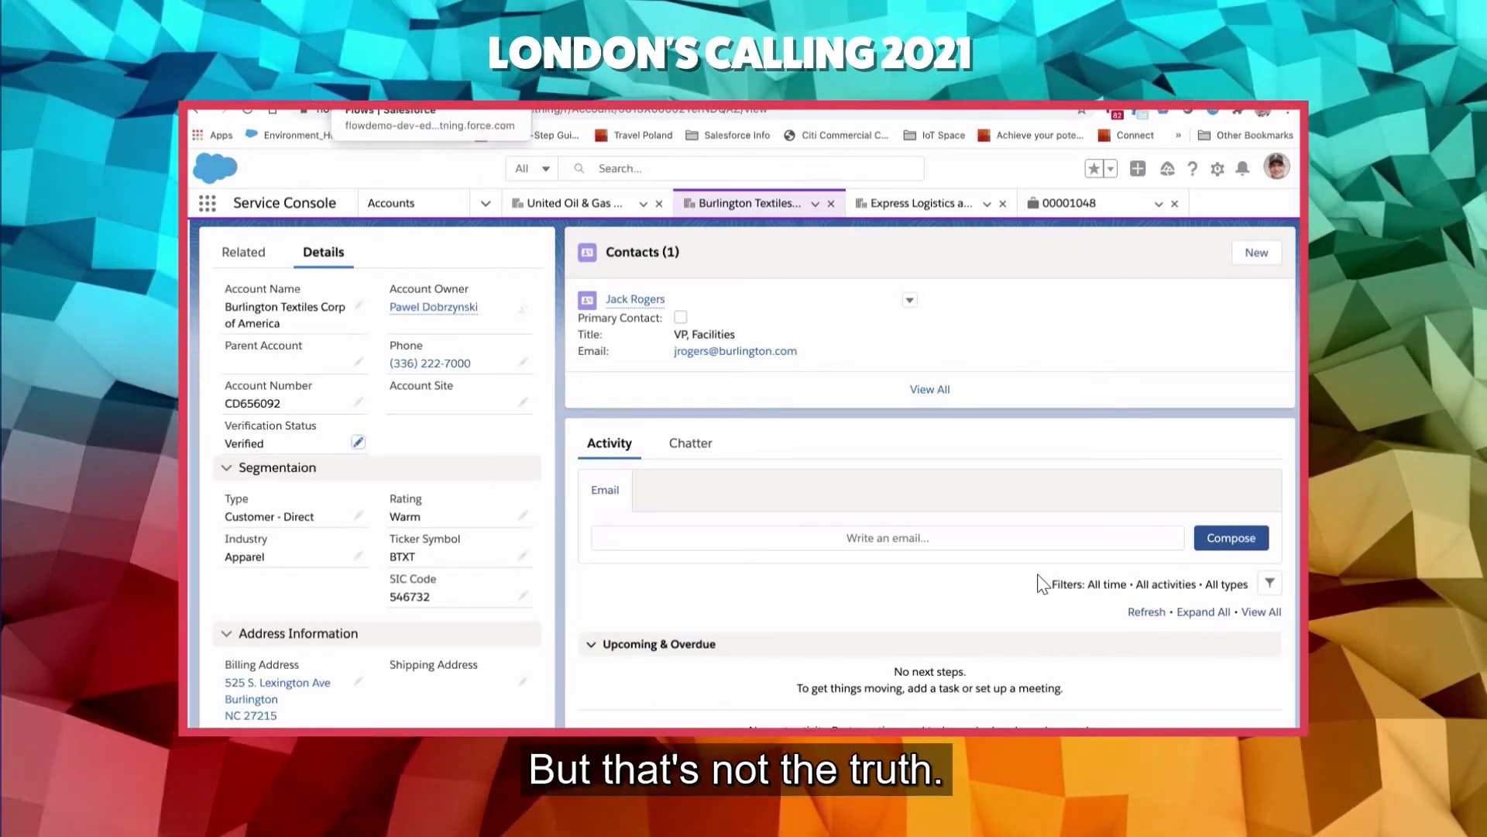
- Find and open the Time-Based Workflow monitoring page in Salesforce Setup
click(406, 84)
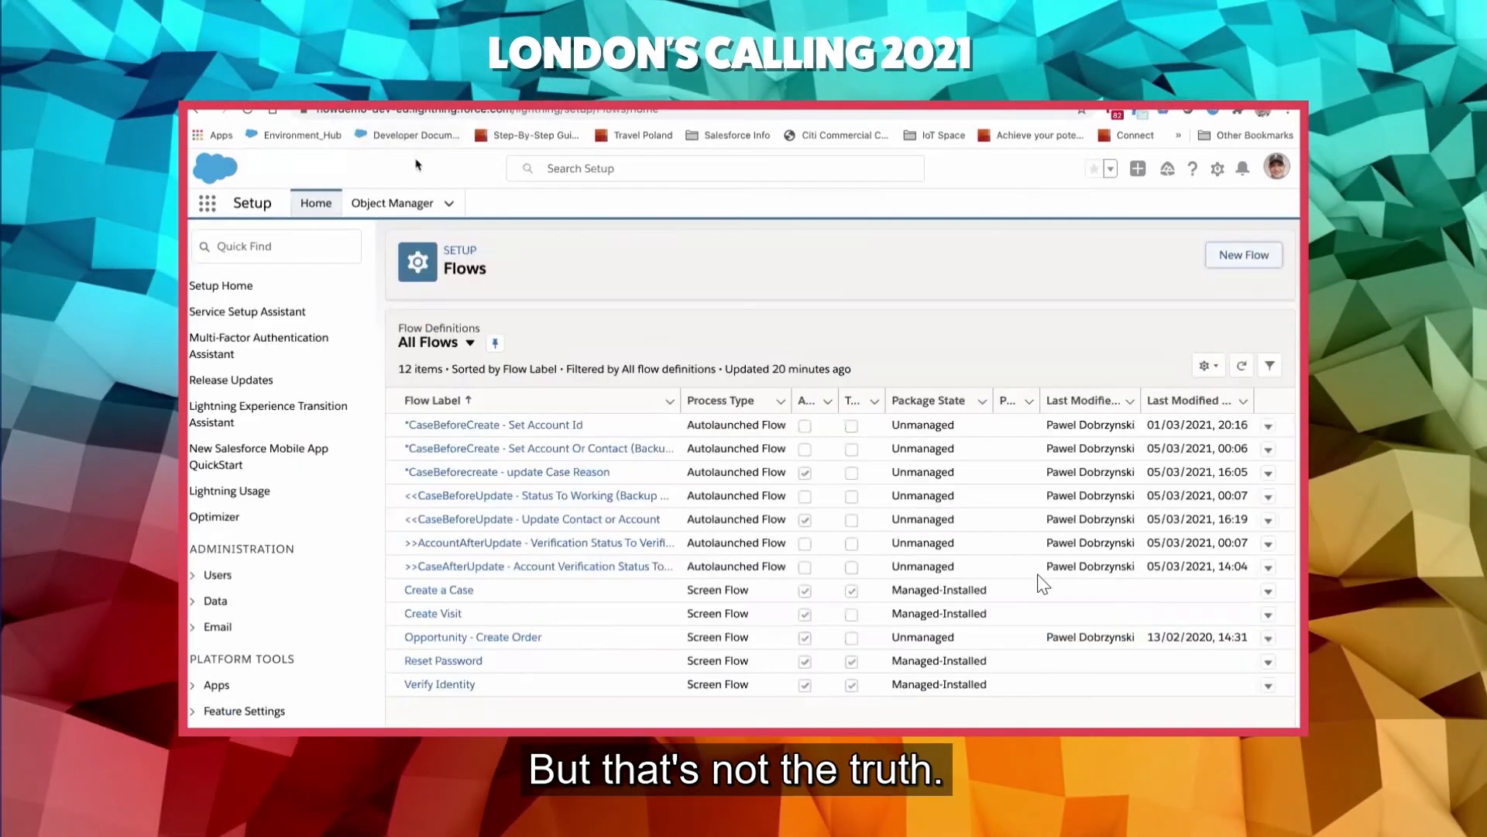
click(324, 245)
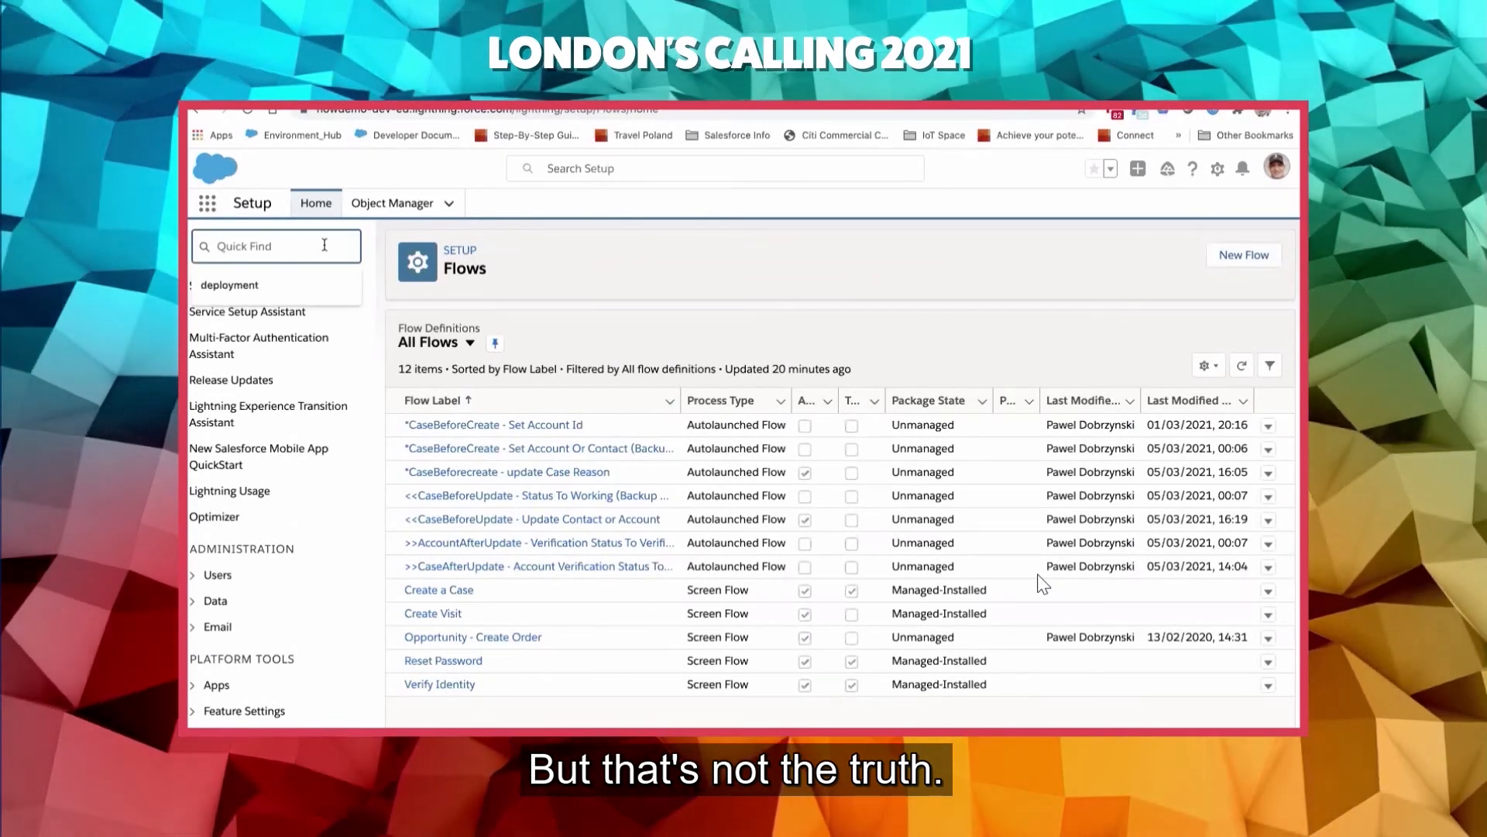
text(ti)
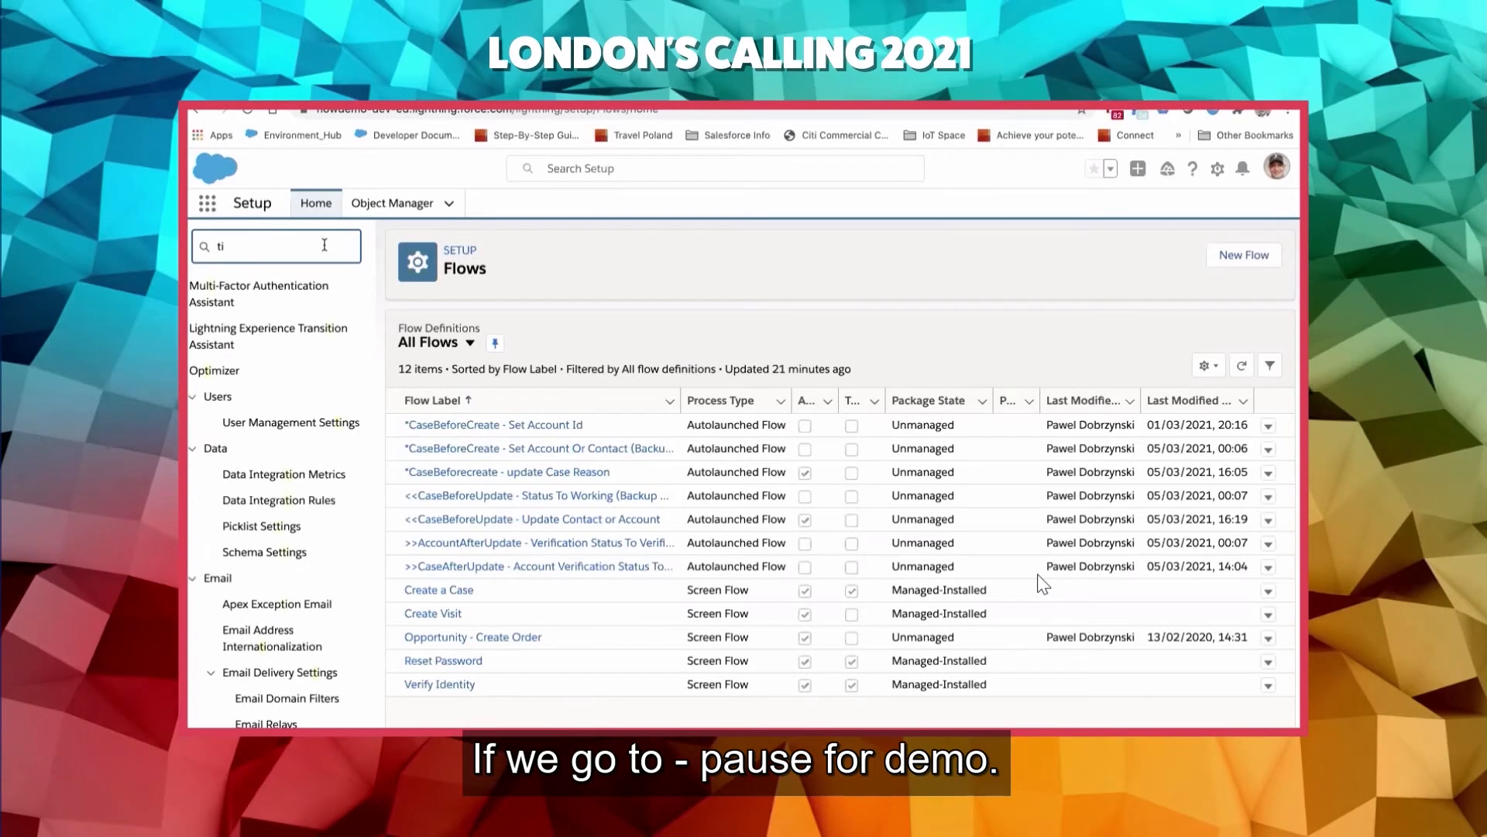
key(BackSpace)
text(pae)
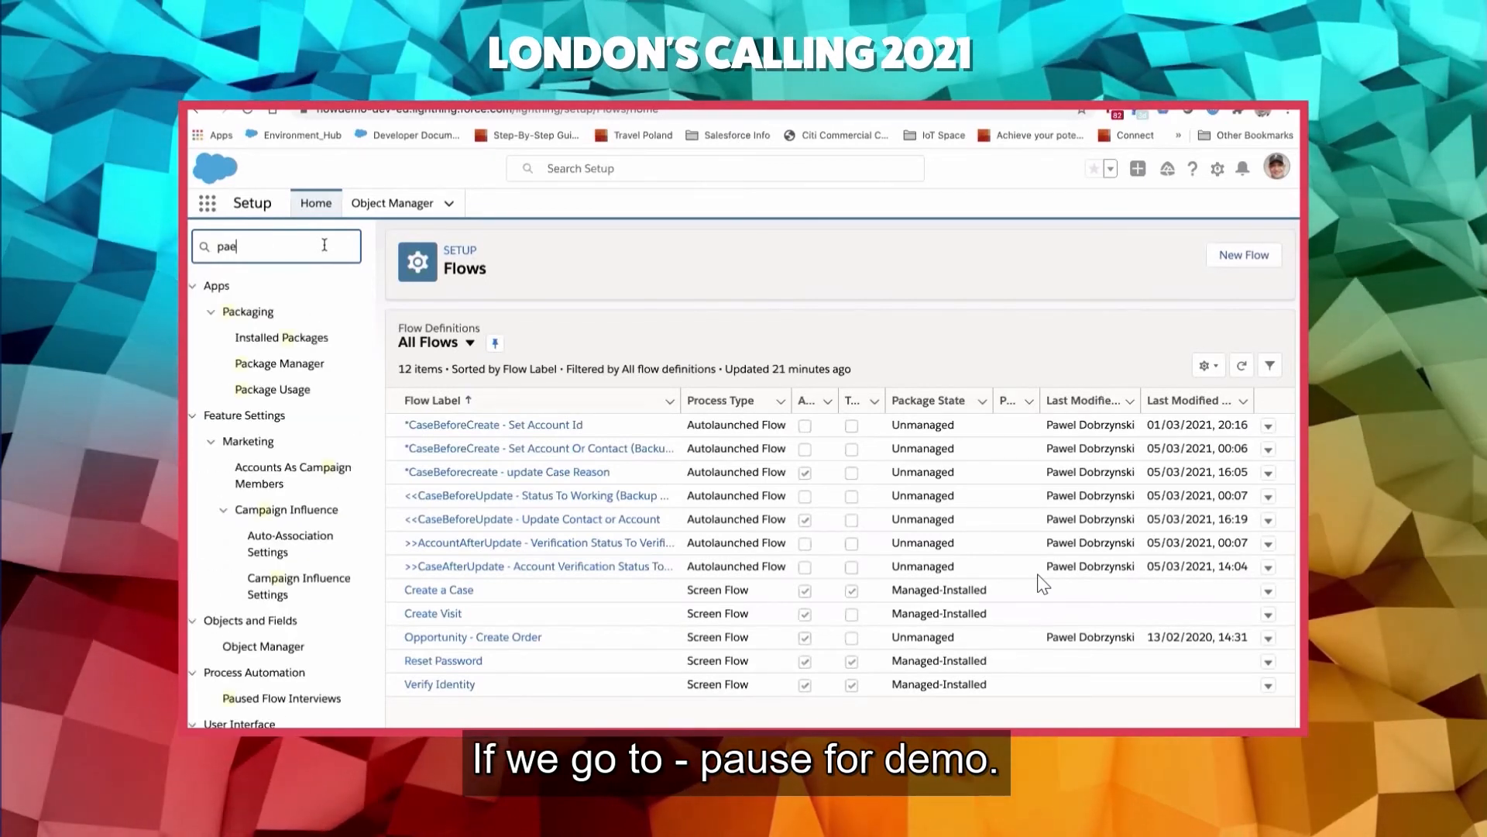
text(sue)
key(BackSpace)
key(BackSpace)
key(BackSpace)
key(BackSpace)
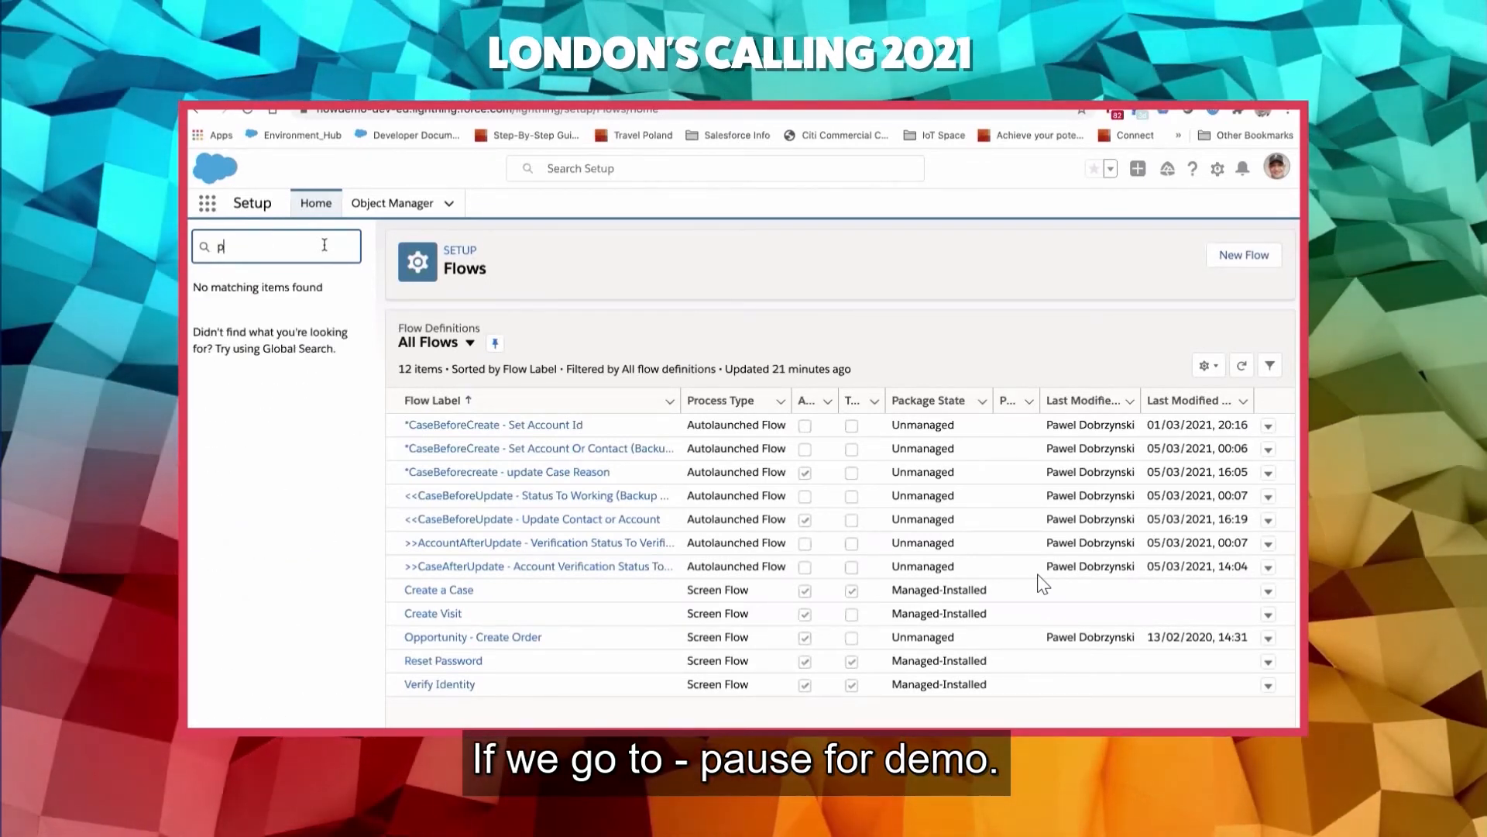
key(BackSpace)
text(time)
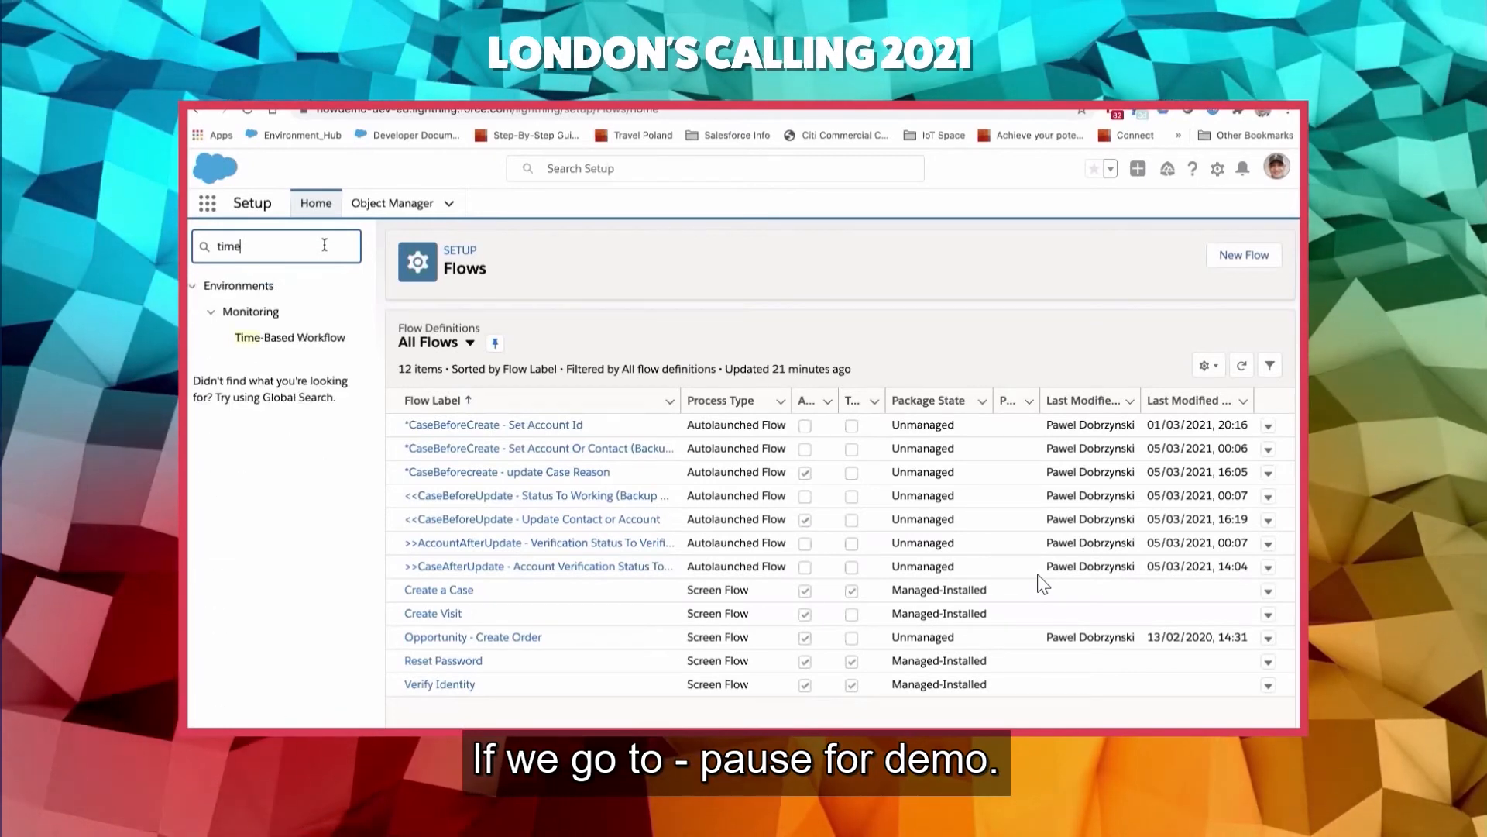
click(324, 347)
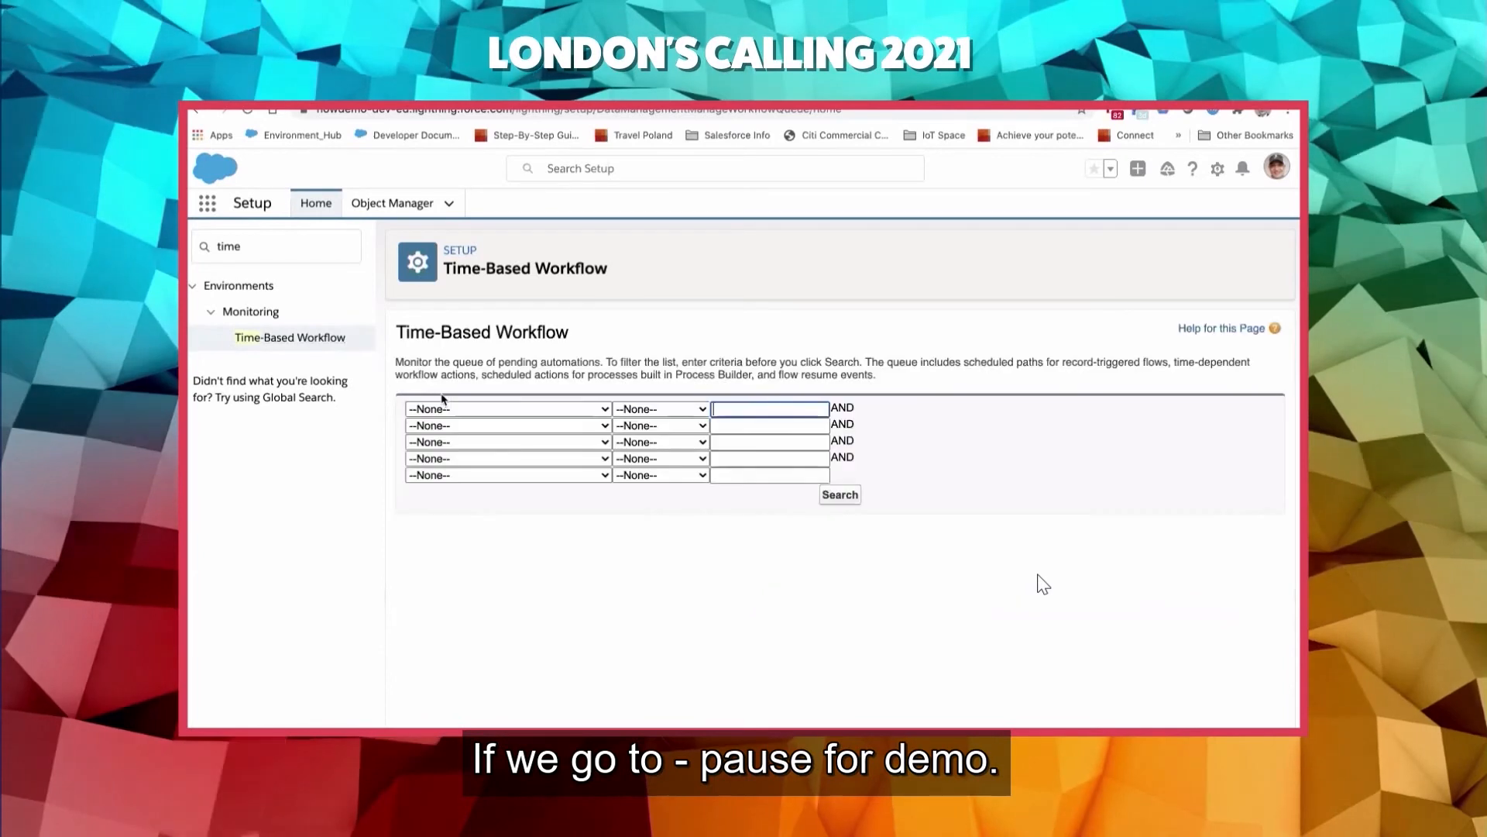
- Search the pending automations queue without filters and examine the scheduled date of the Burlington Textiles entry
click(853, 500)
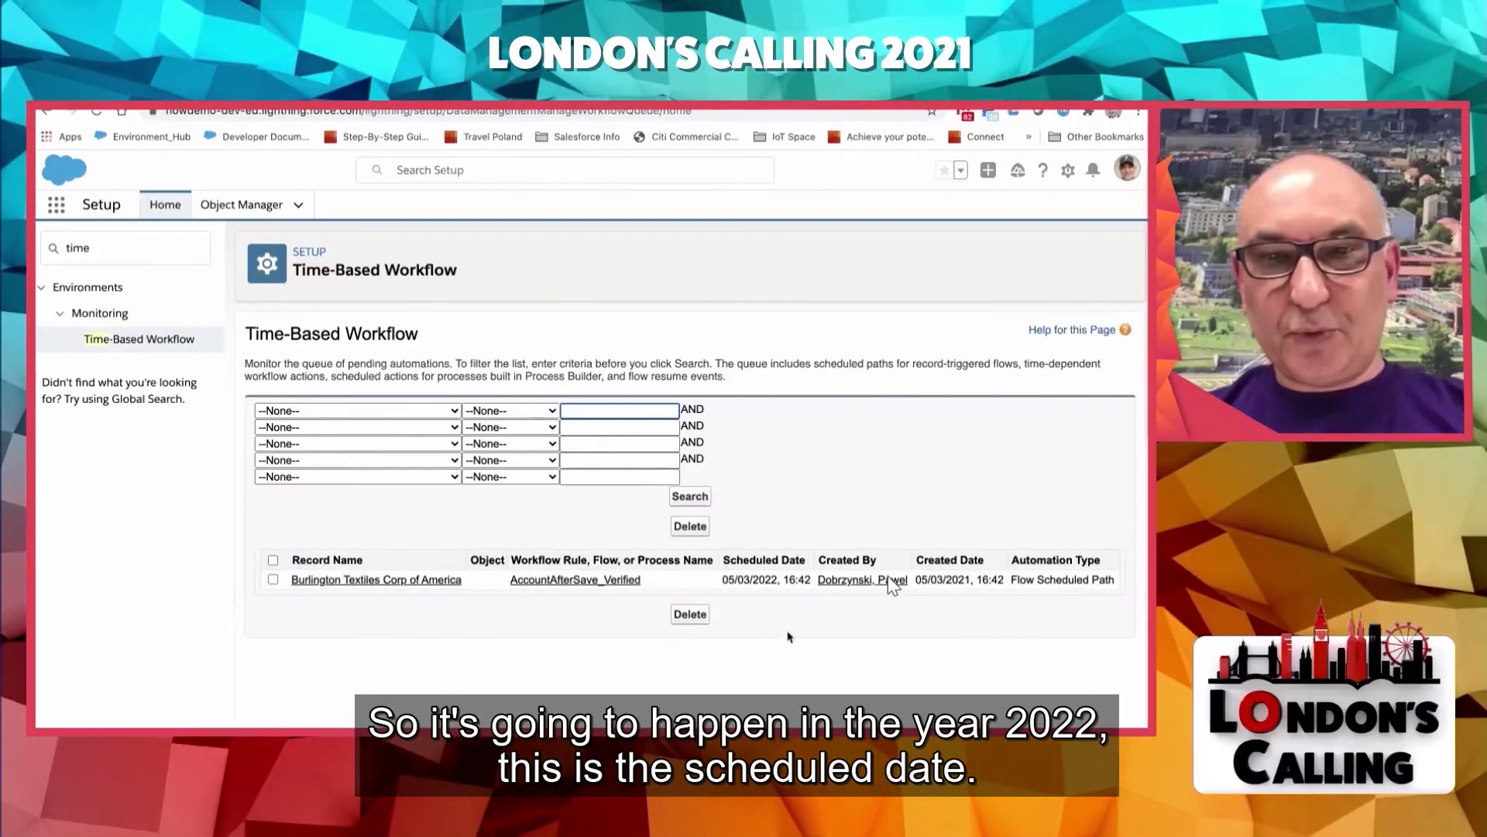
scroll(911, 603, up, 3)
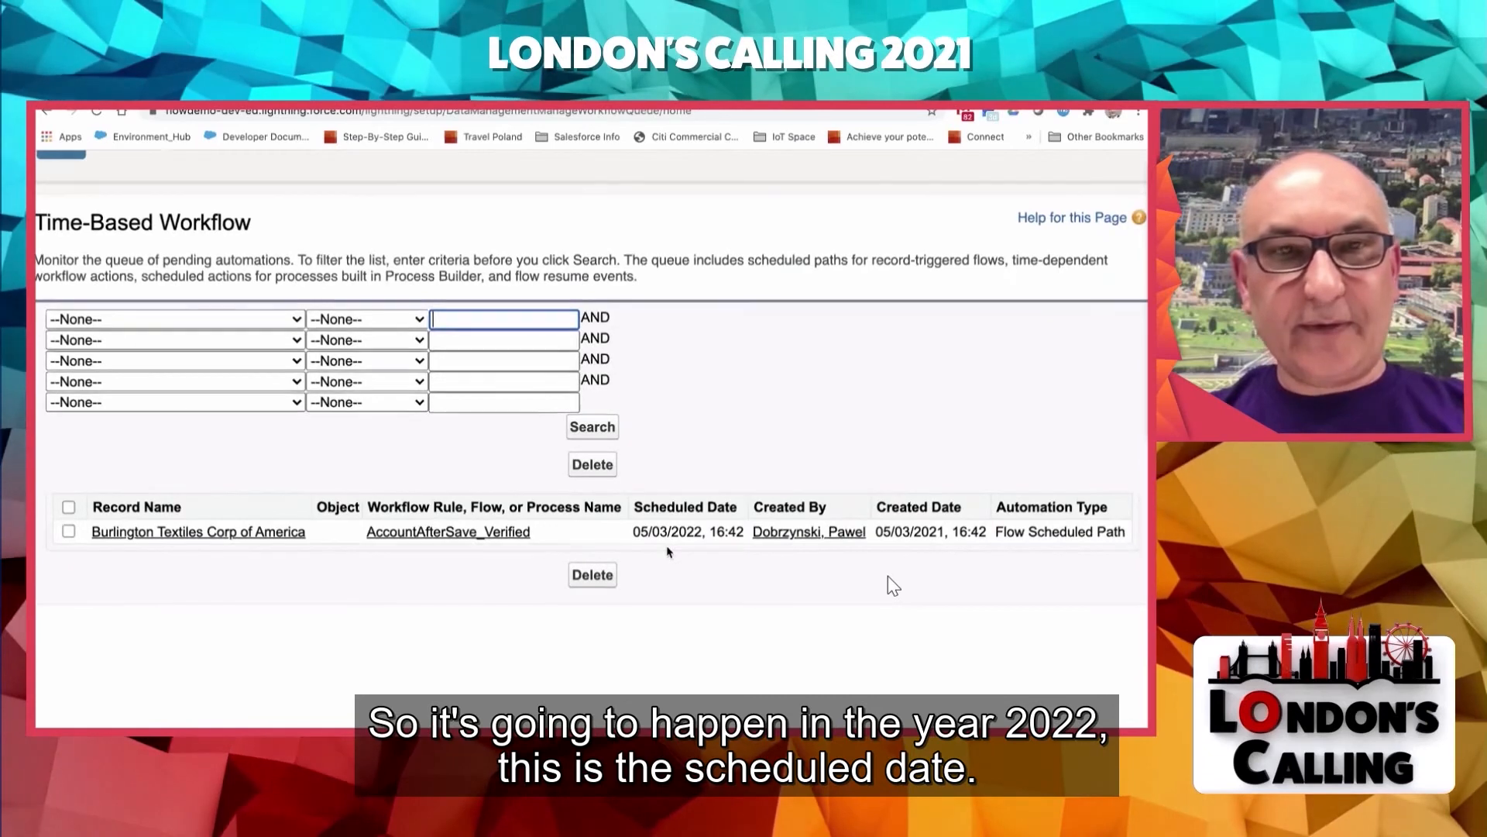
scroll(667, 547, down, 3)
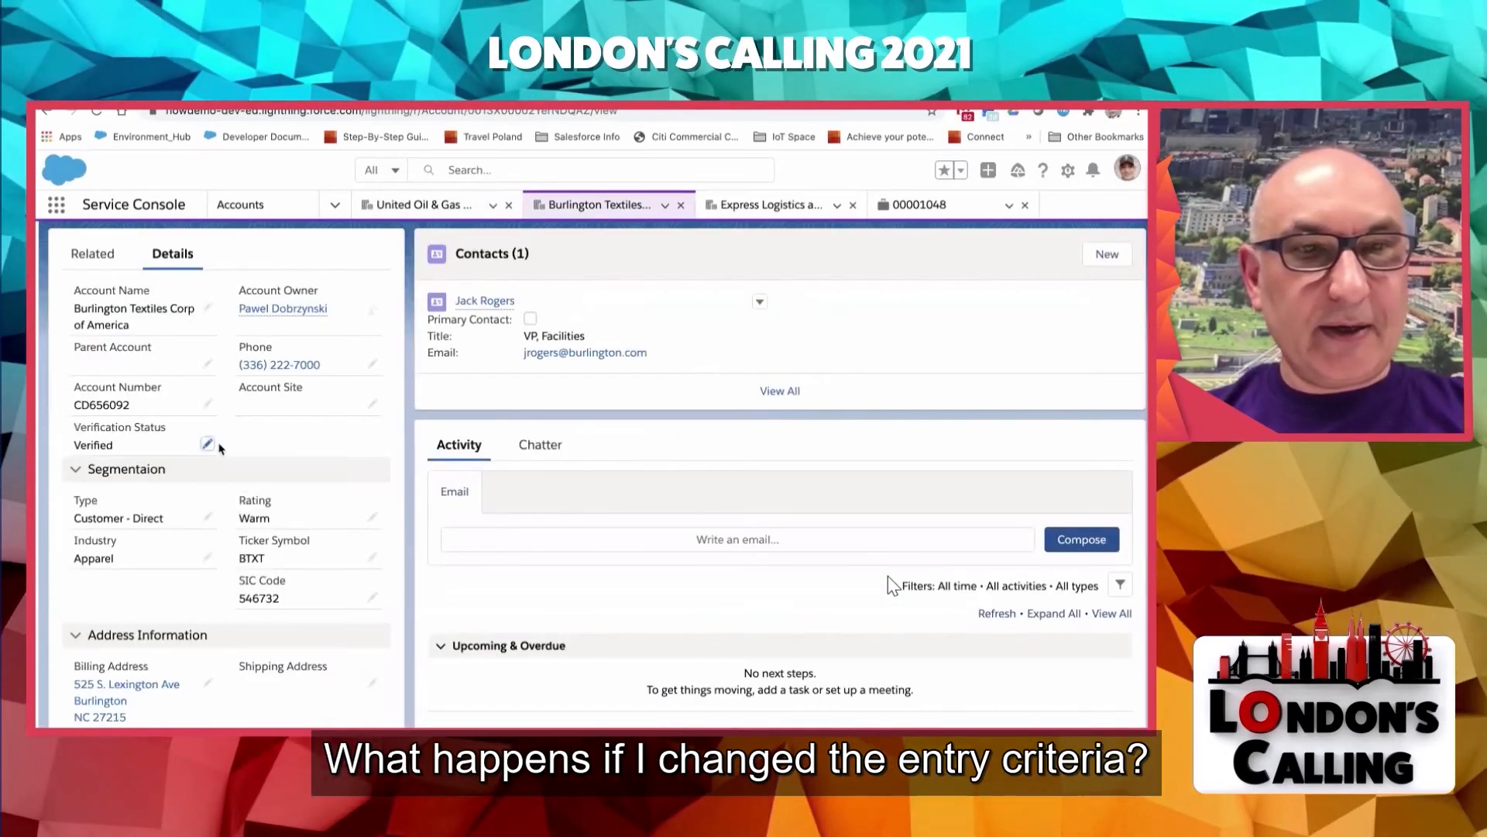
- Change the Burlington Textiles account's Verification Status to Rejected and save the record
click(207, 444)
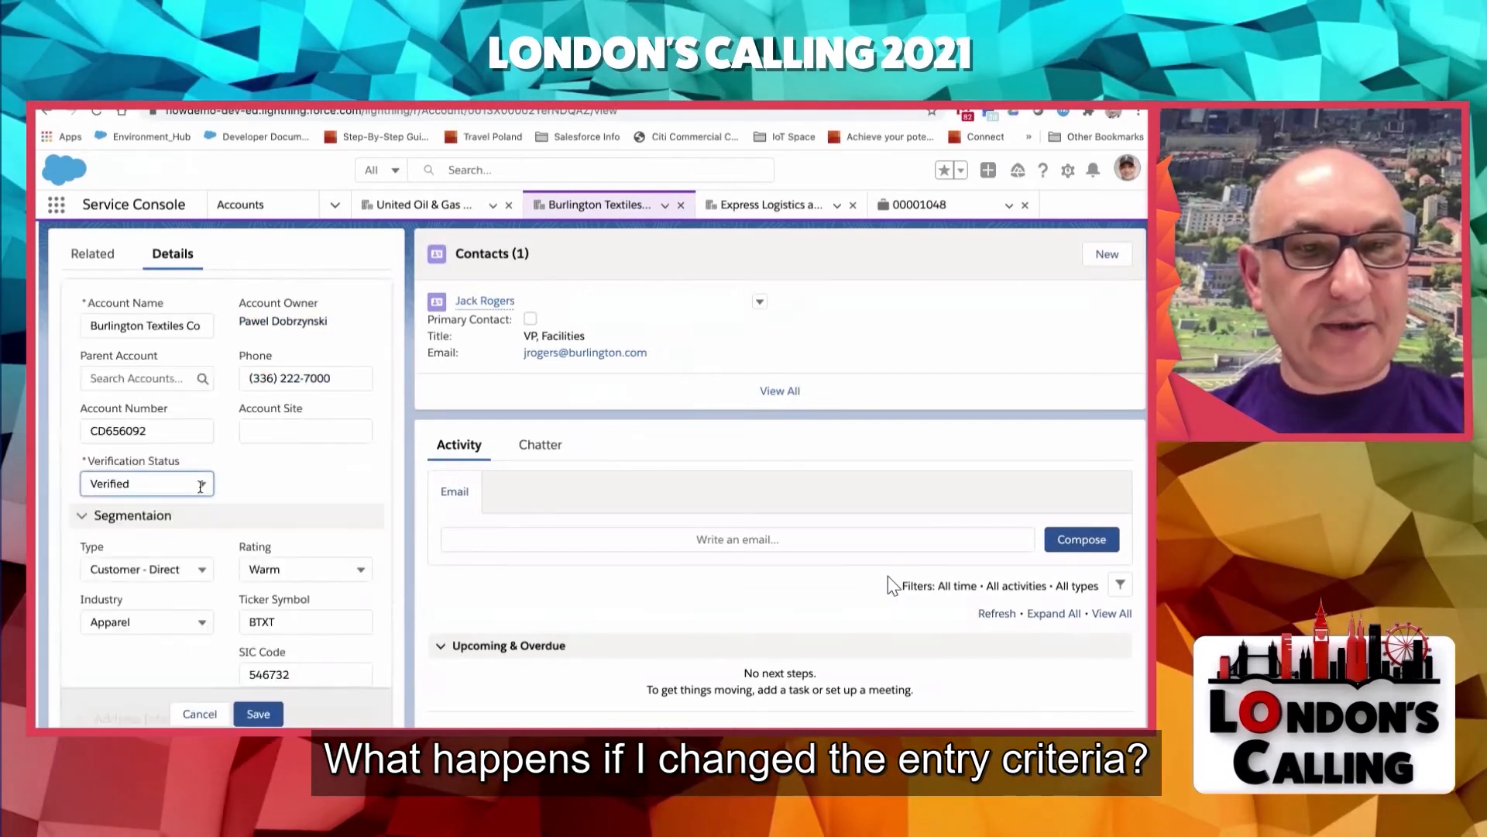
click(200, 486)
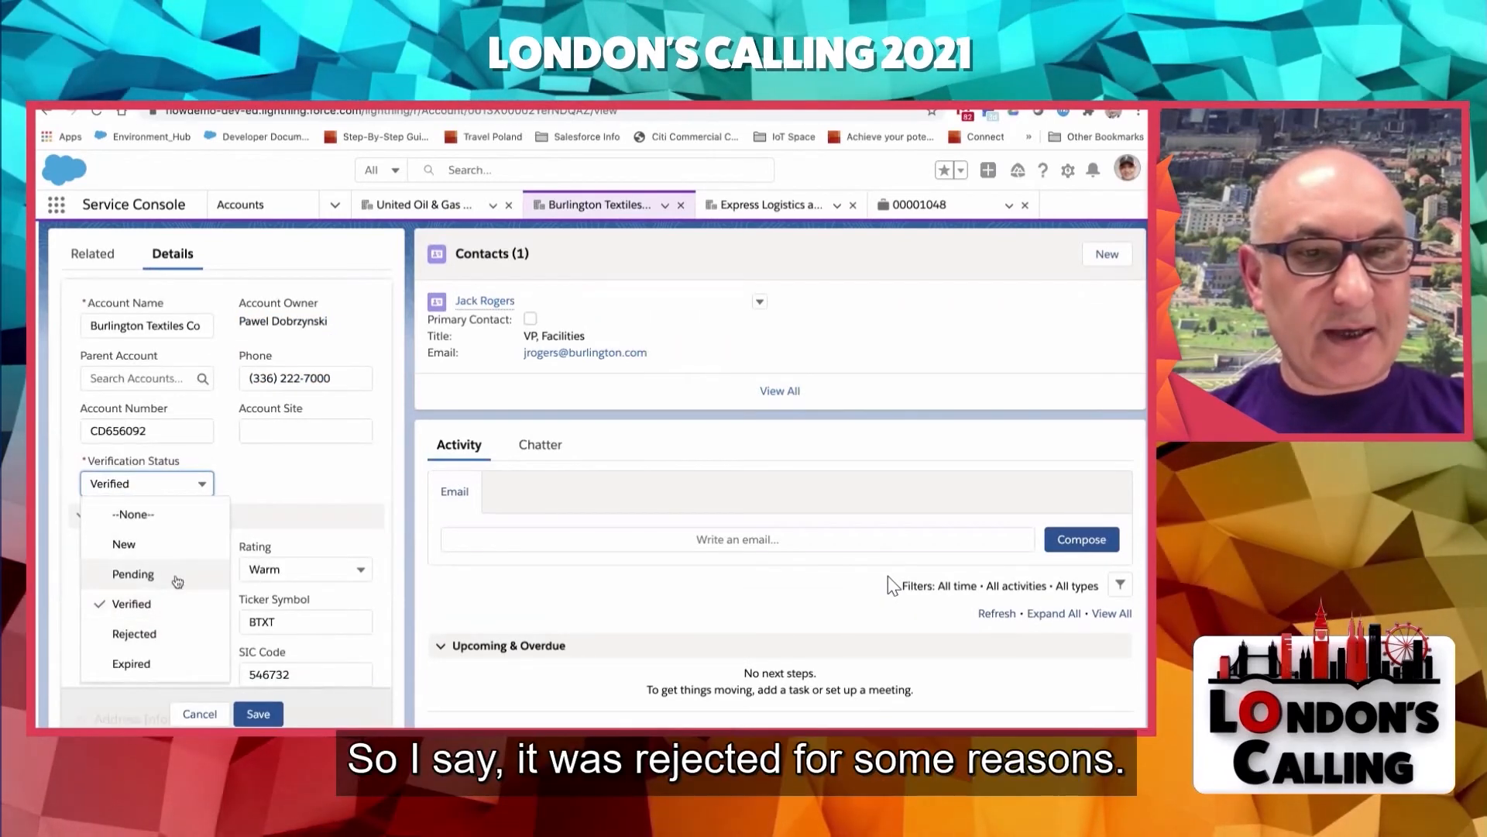
scroll(171, 657, down, 2)
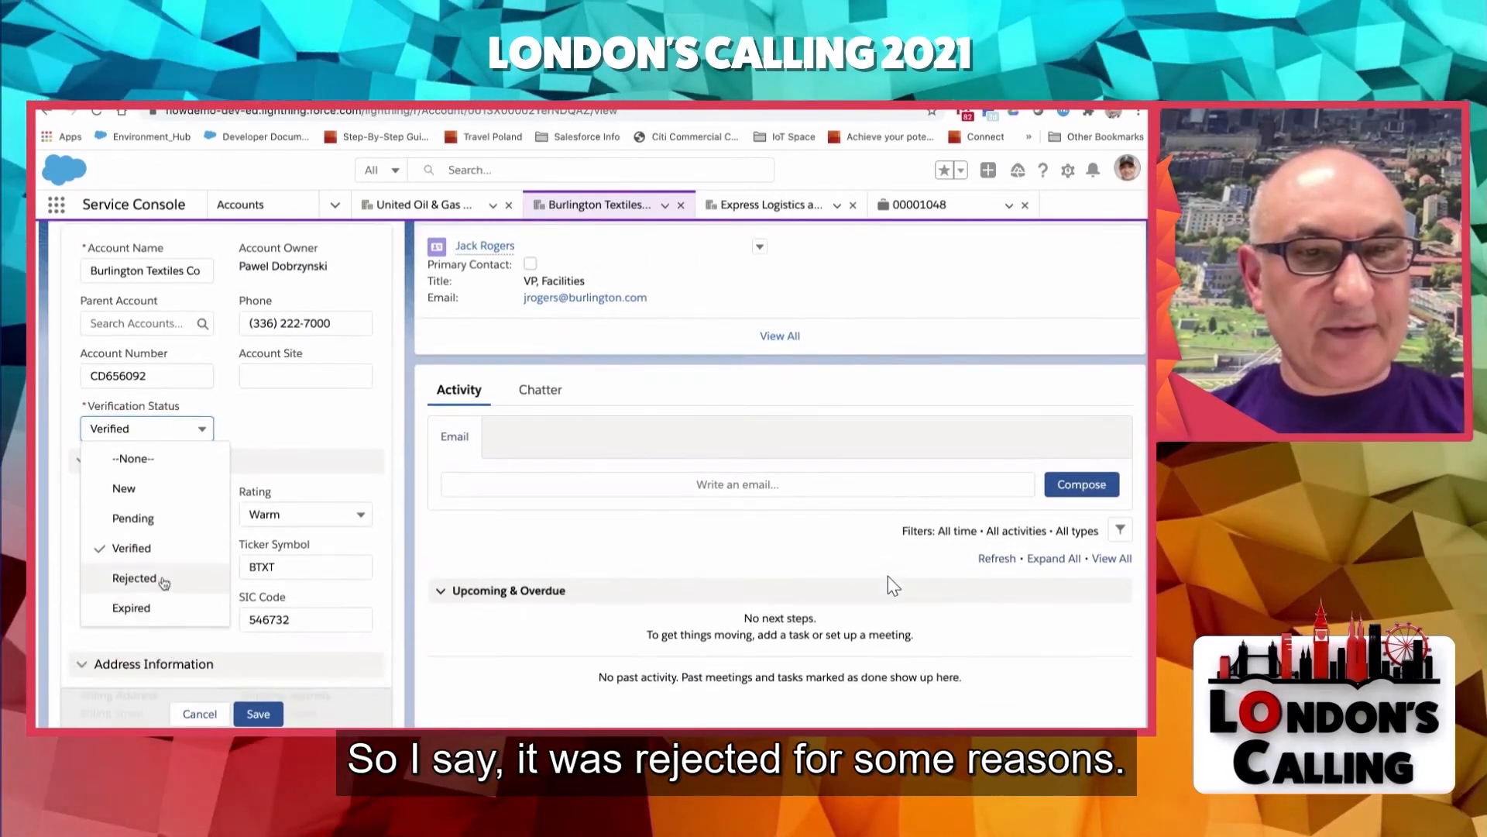
click(134, 578)
click(249, 714)
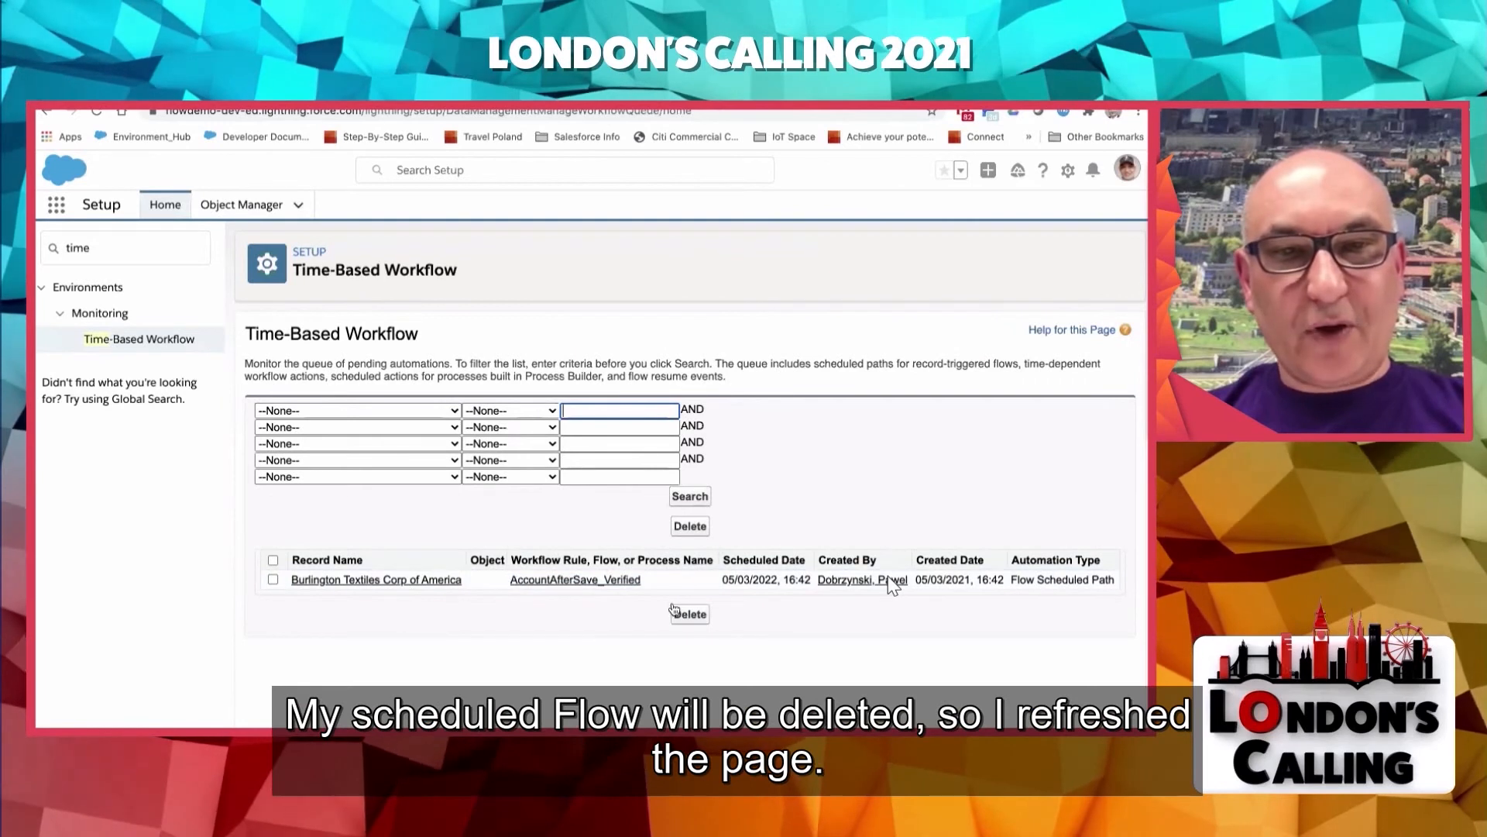
- Reload the Time-Based Workflow page and search the pending automations again without filters
click(94, 114)
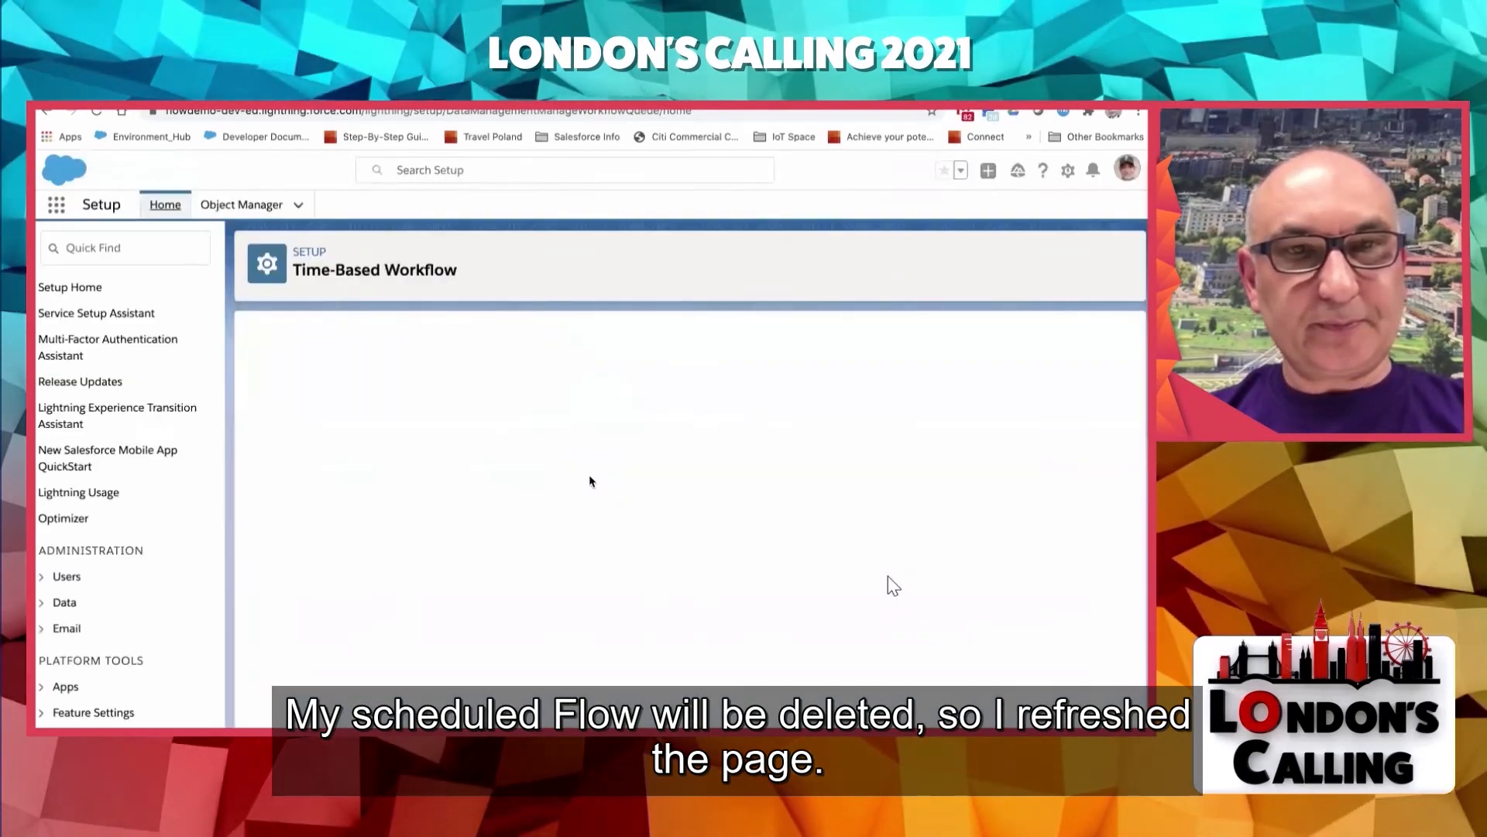
click(692, 498)
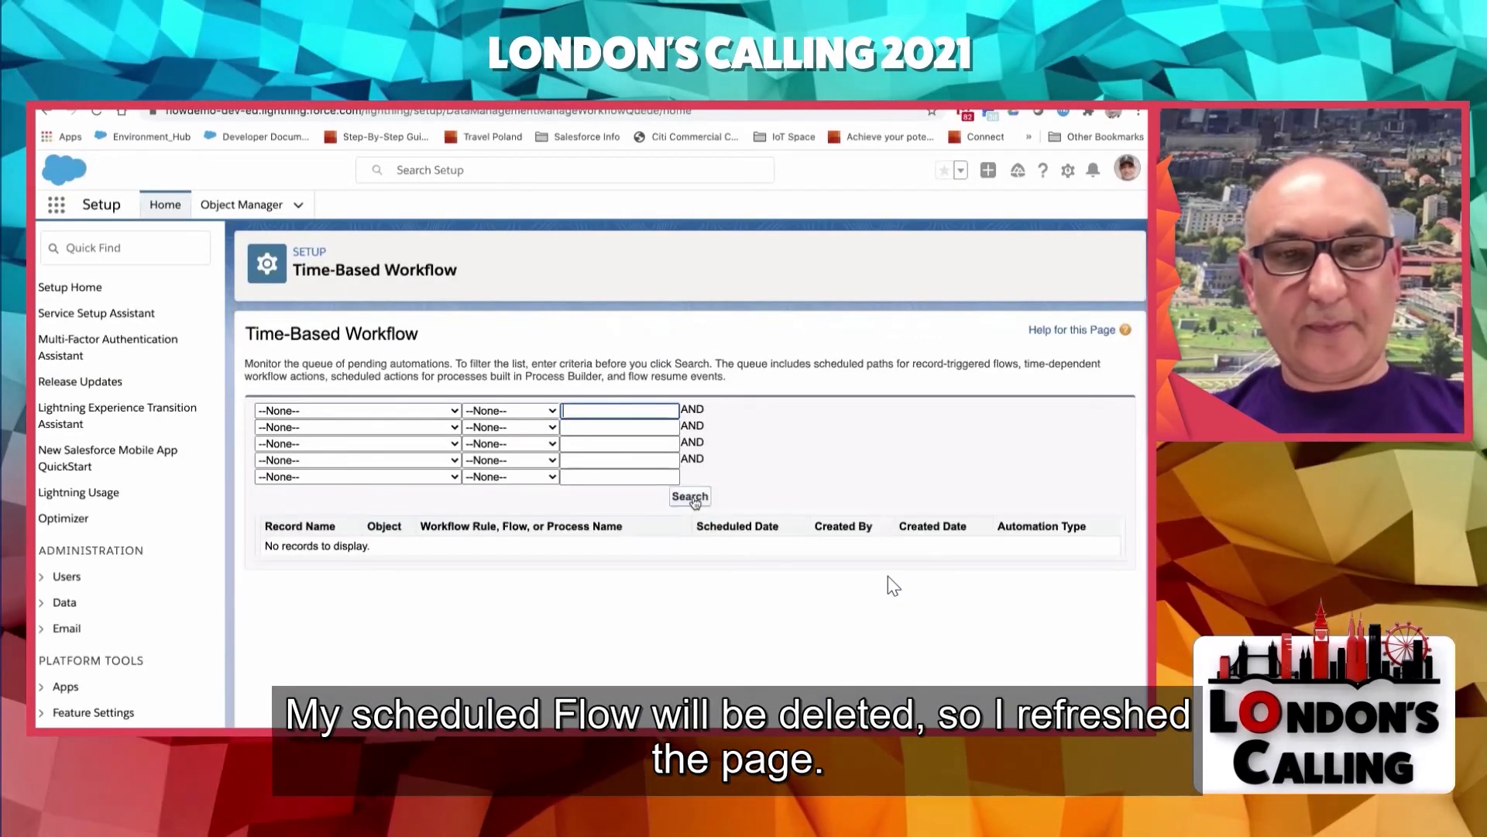
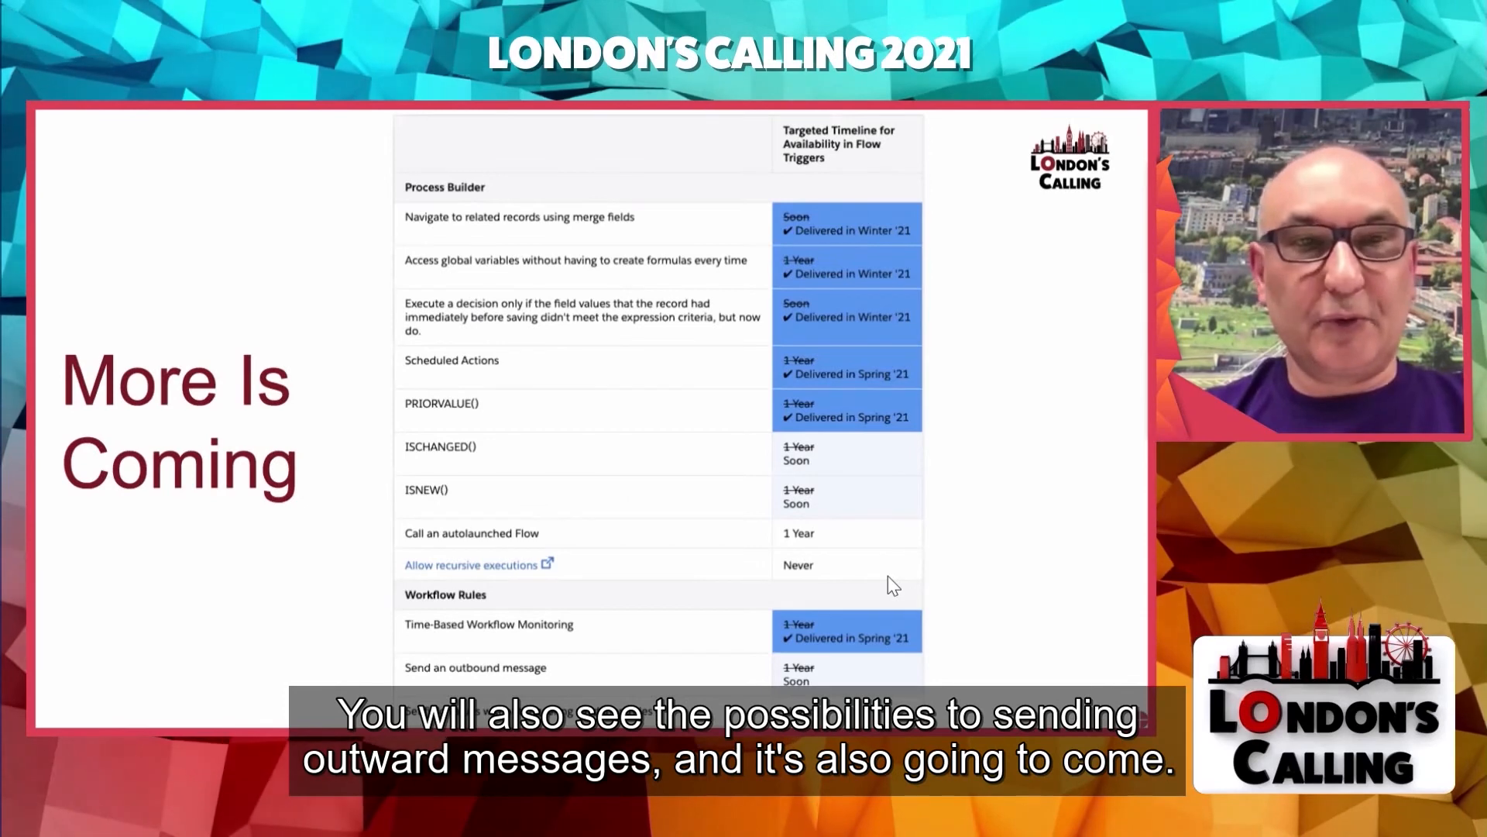
key(Right)
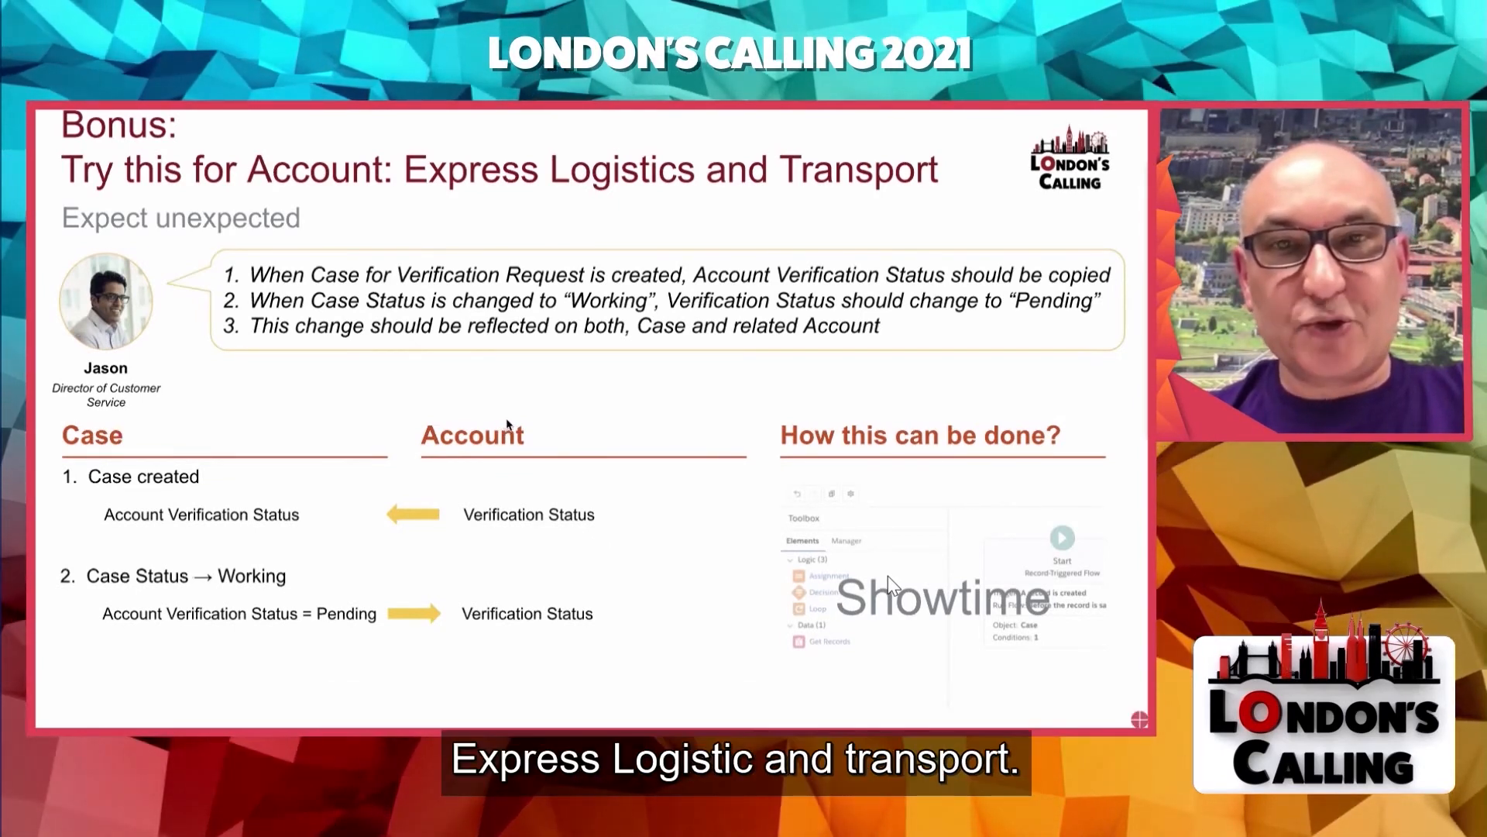
key(ctrl+Left)
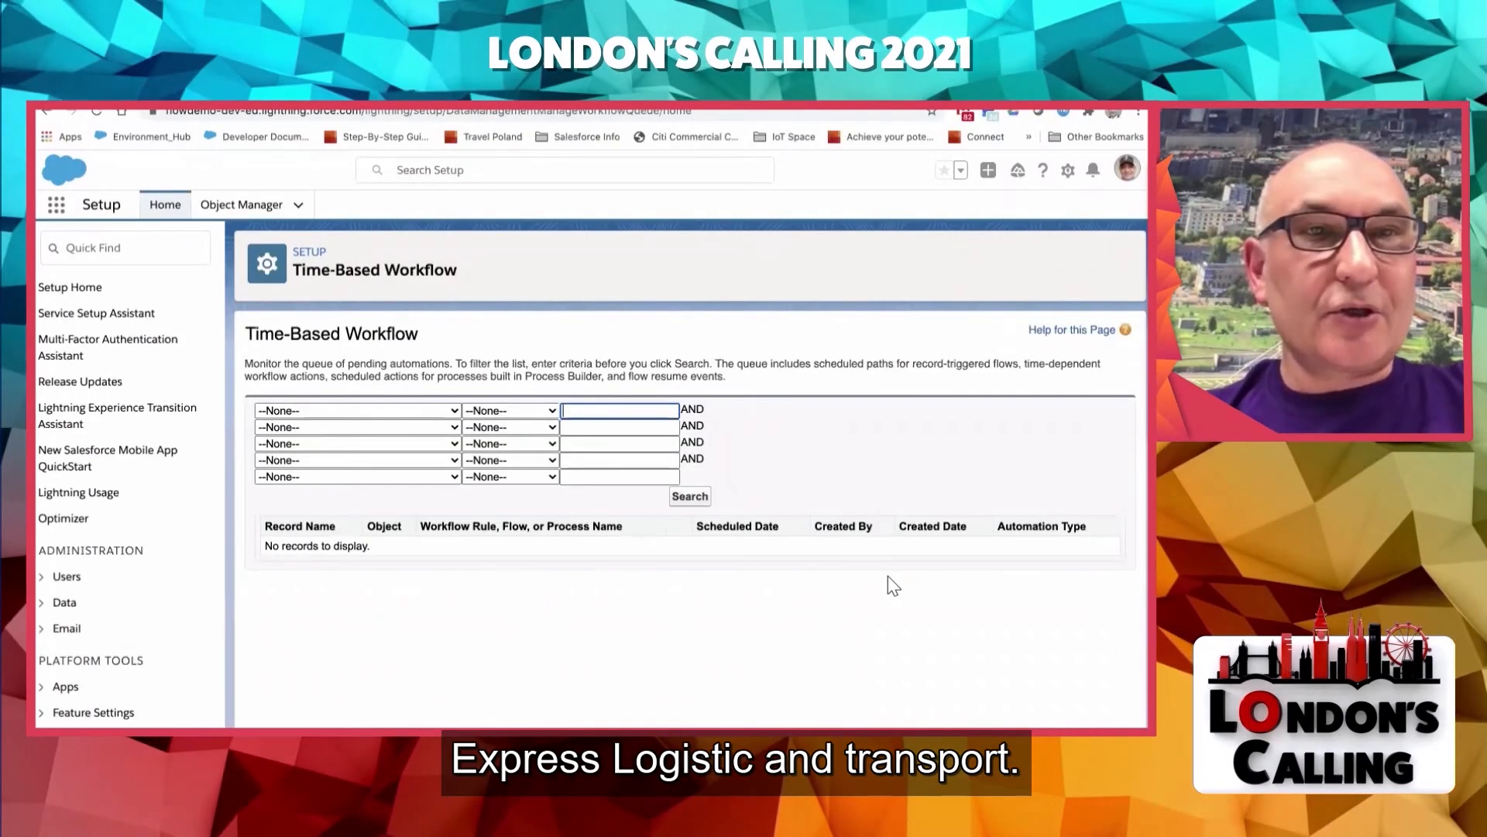
- Start a new case in the Service Console with Case Origin Phone and the account Express Logistics and Transport
key(ctrl+Tab)
scroll(665, 479, up, 1)
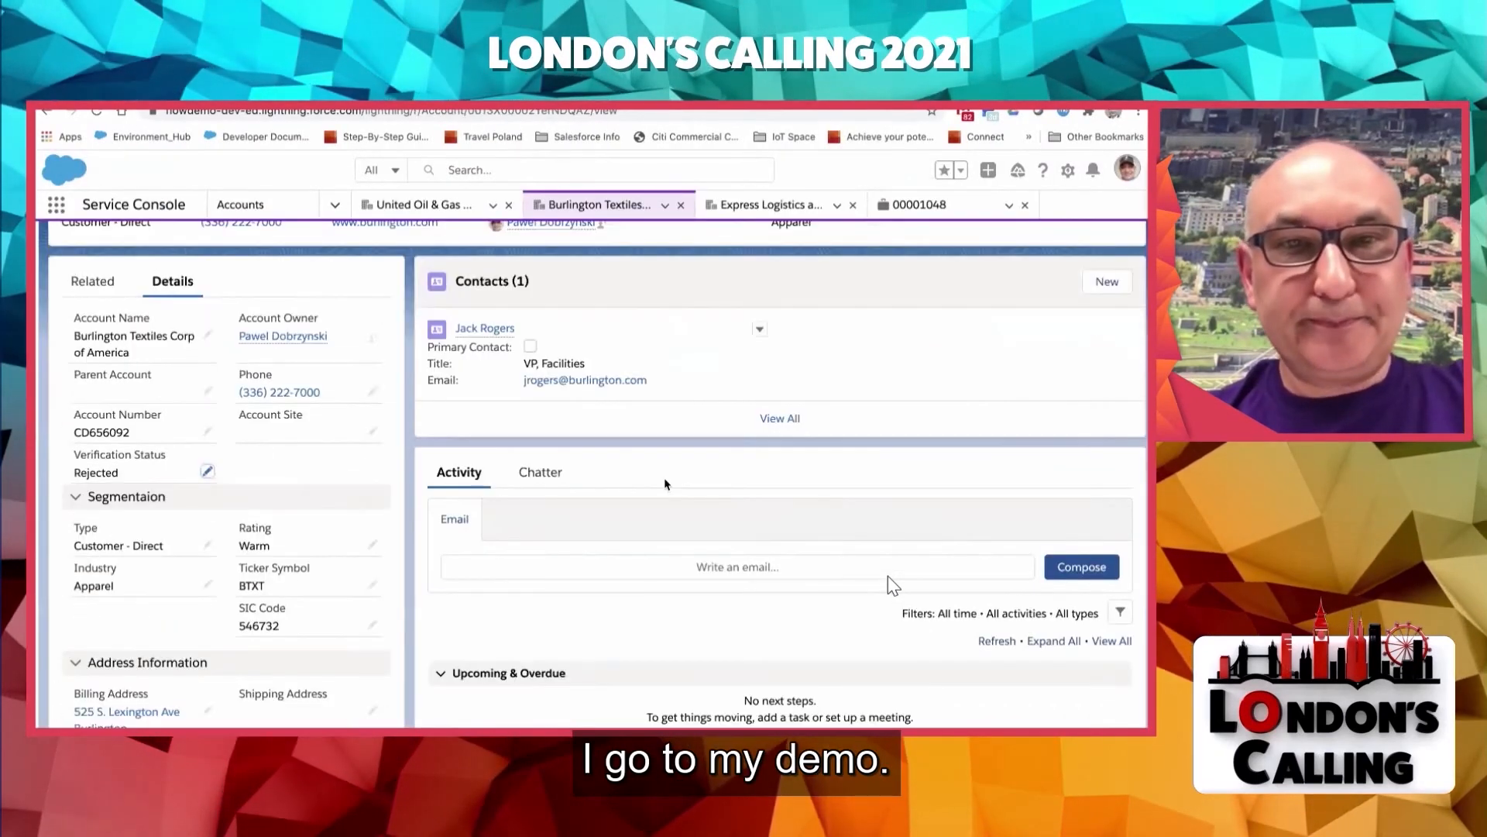
scroll(665, 484, up, 1)
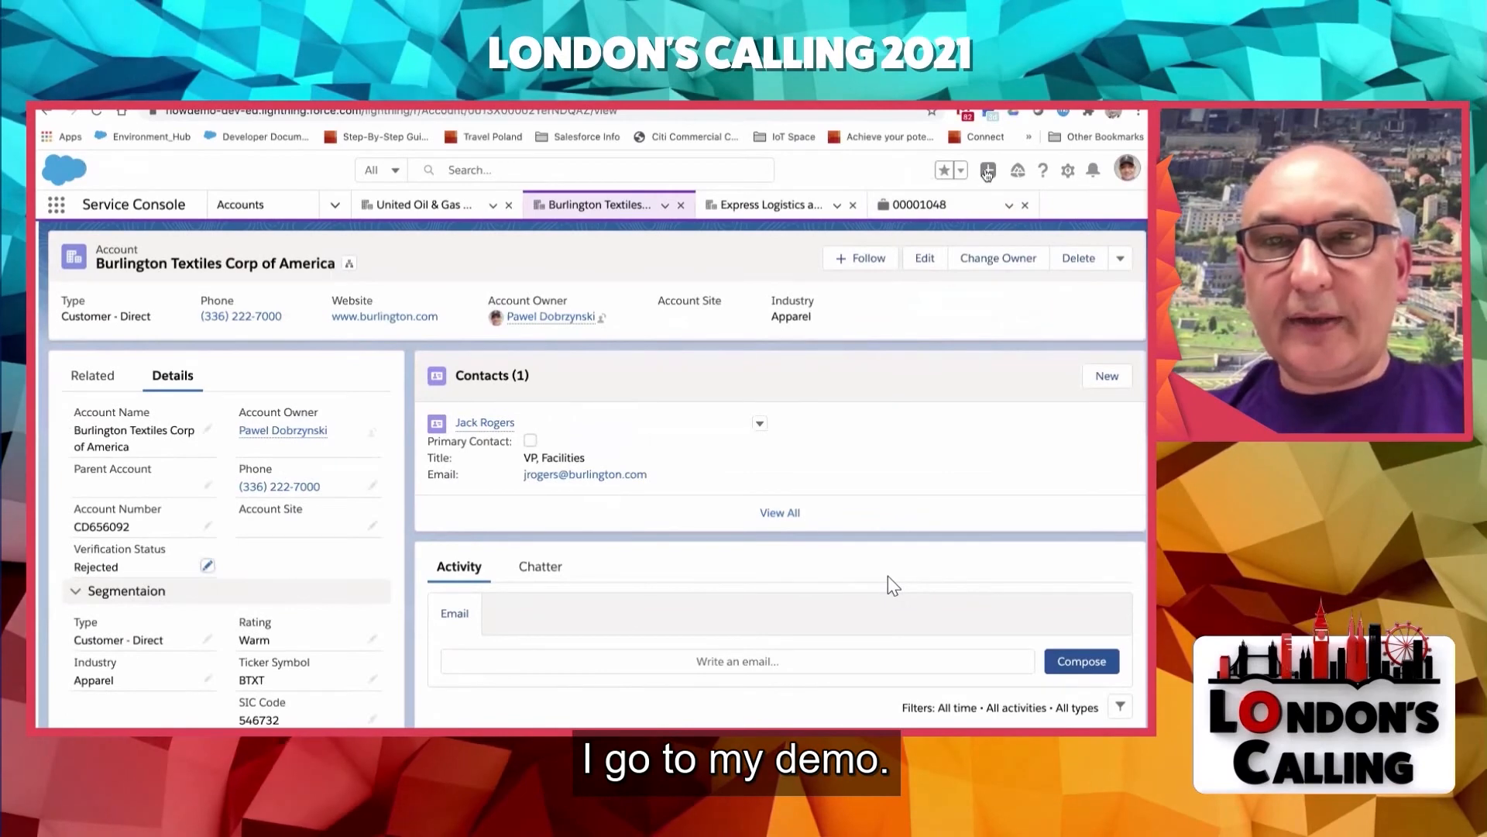
click(986, 170)
click(935, 237)
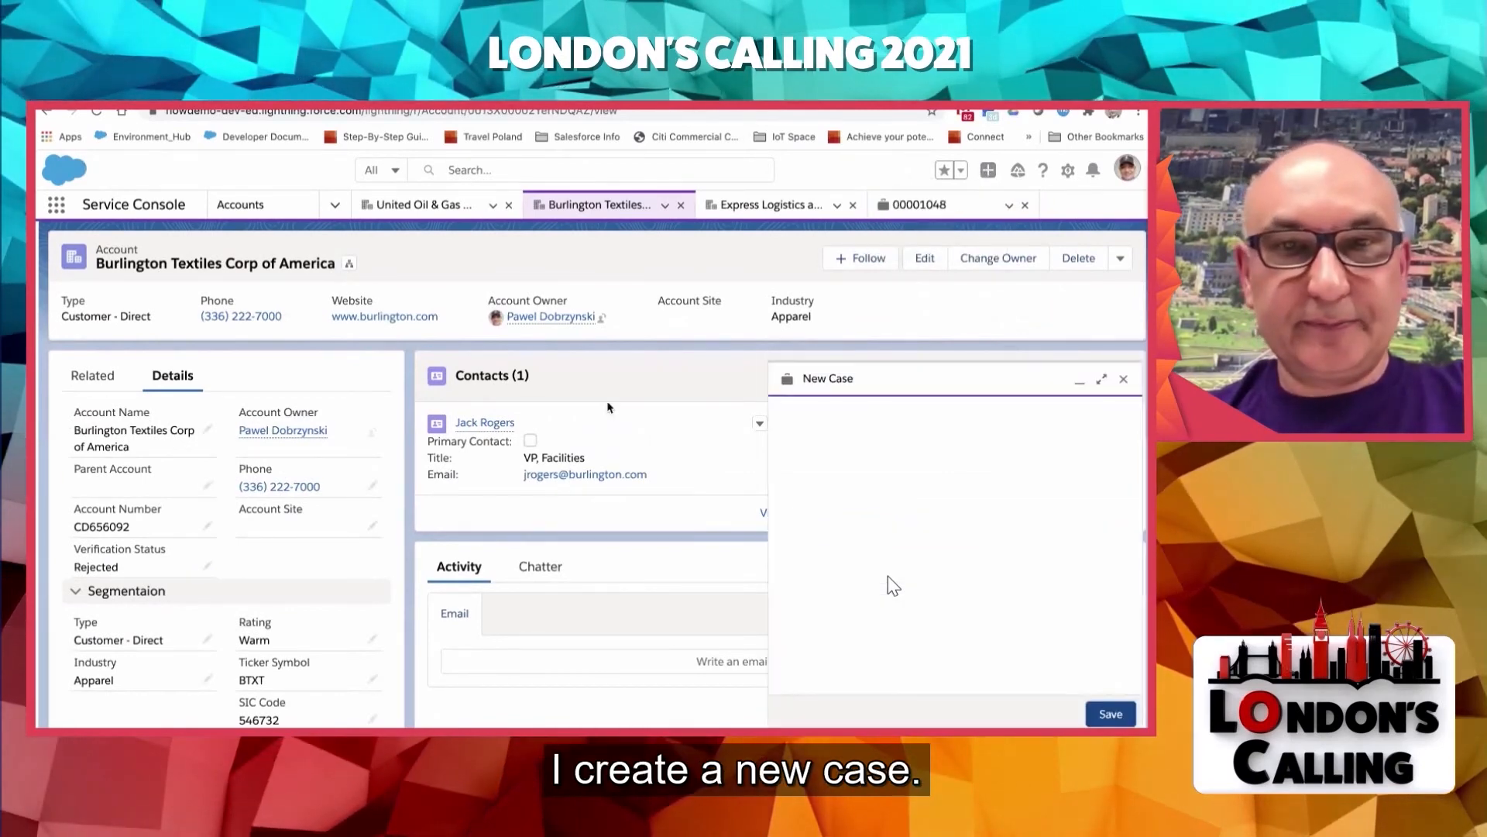
click(950, 381)
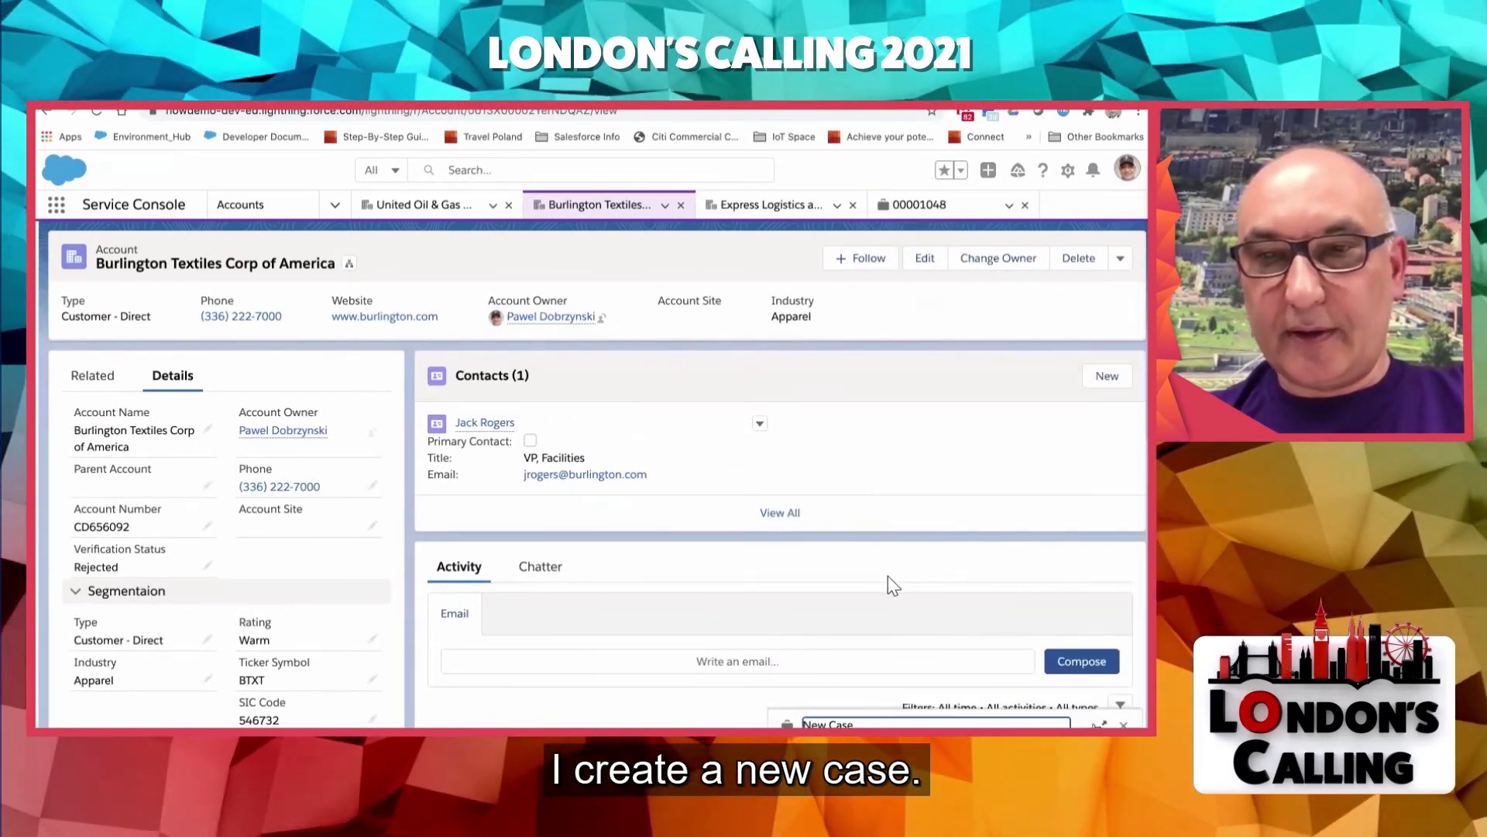
click(1101, 724)
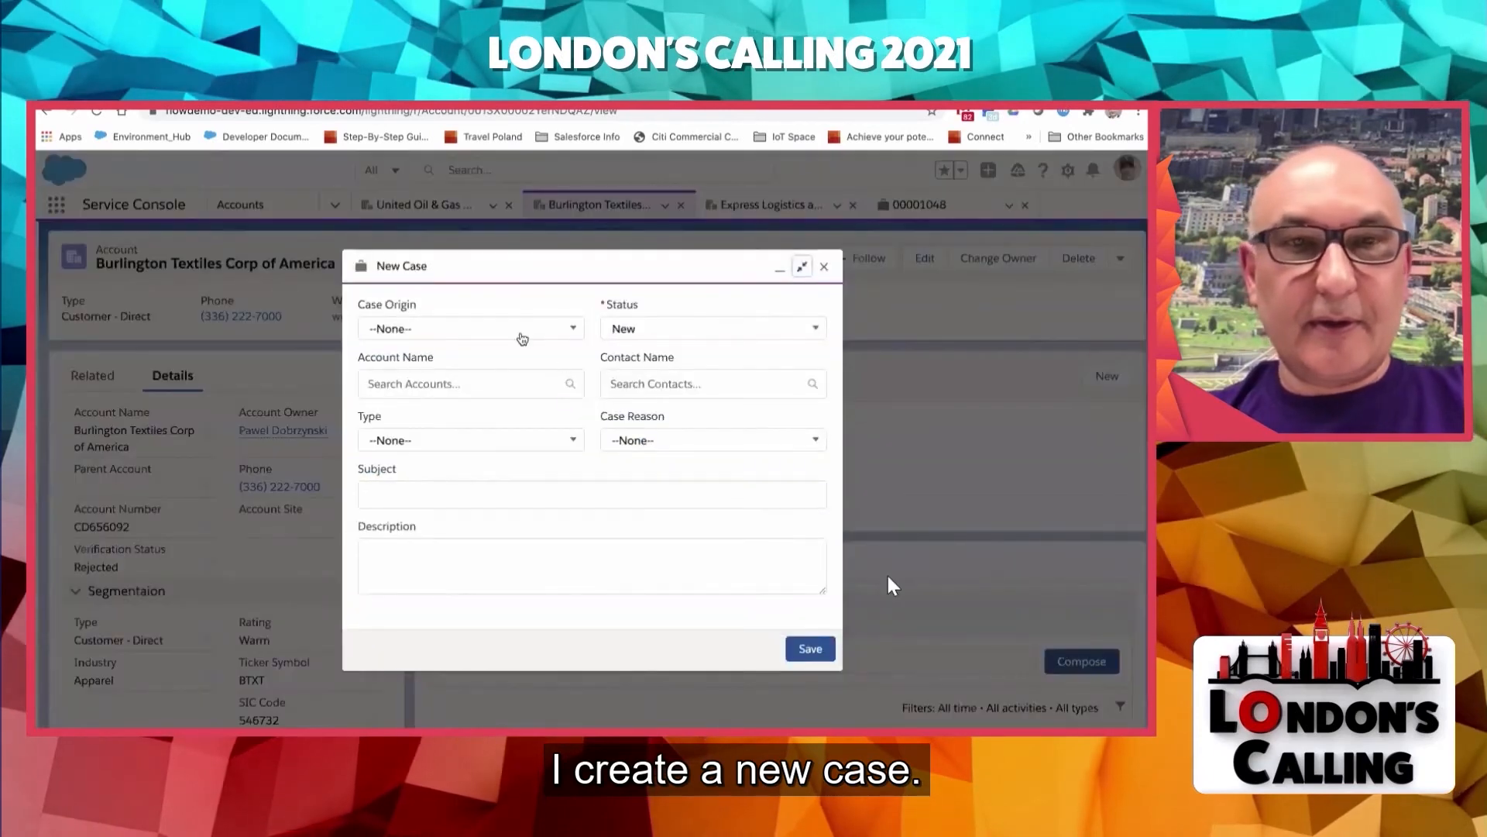
click(498, 329)
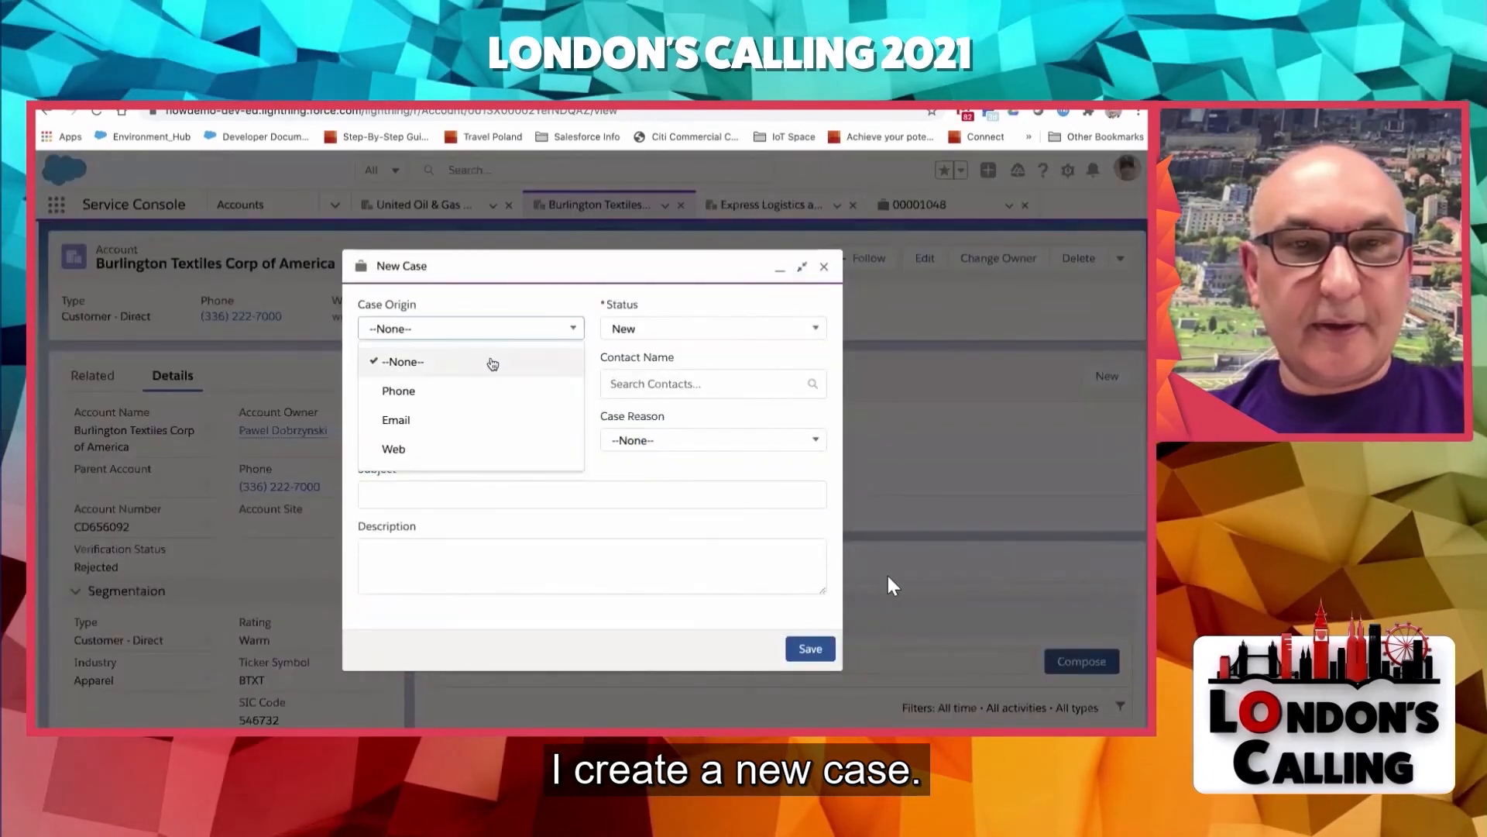
click(455, 390)
click(454, 385)
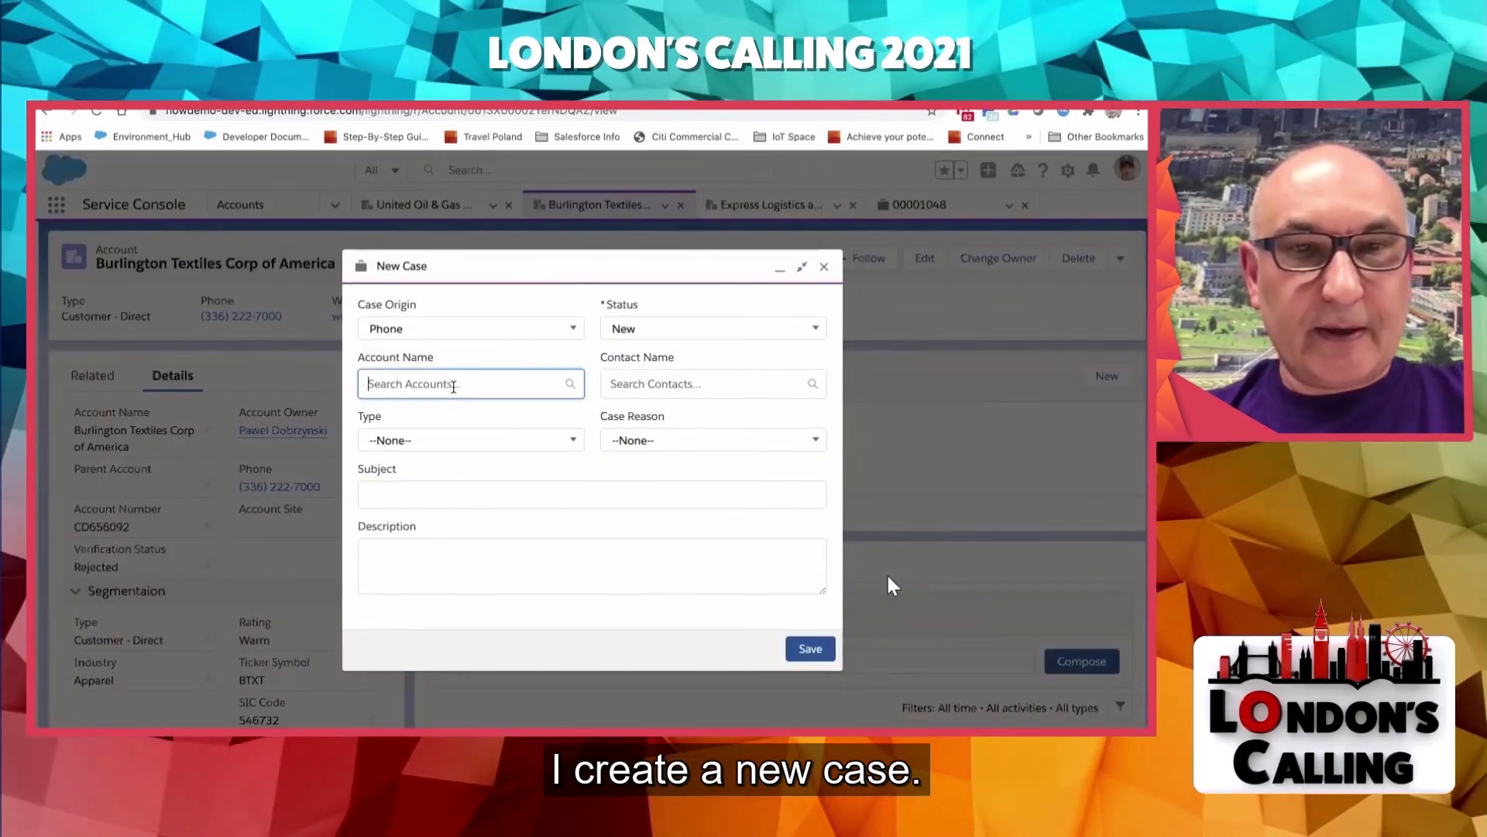
click(470, 482)
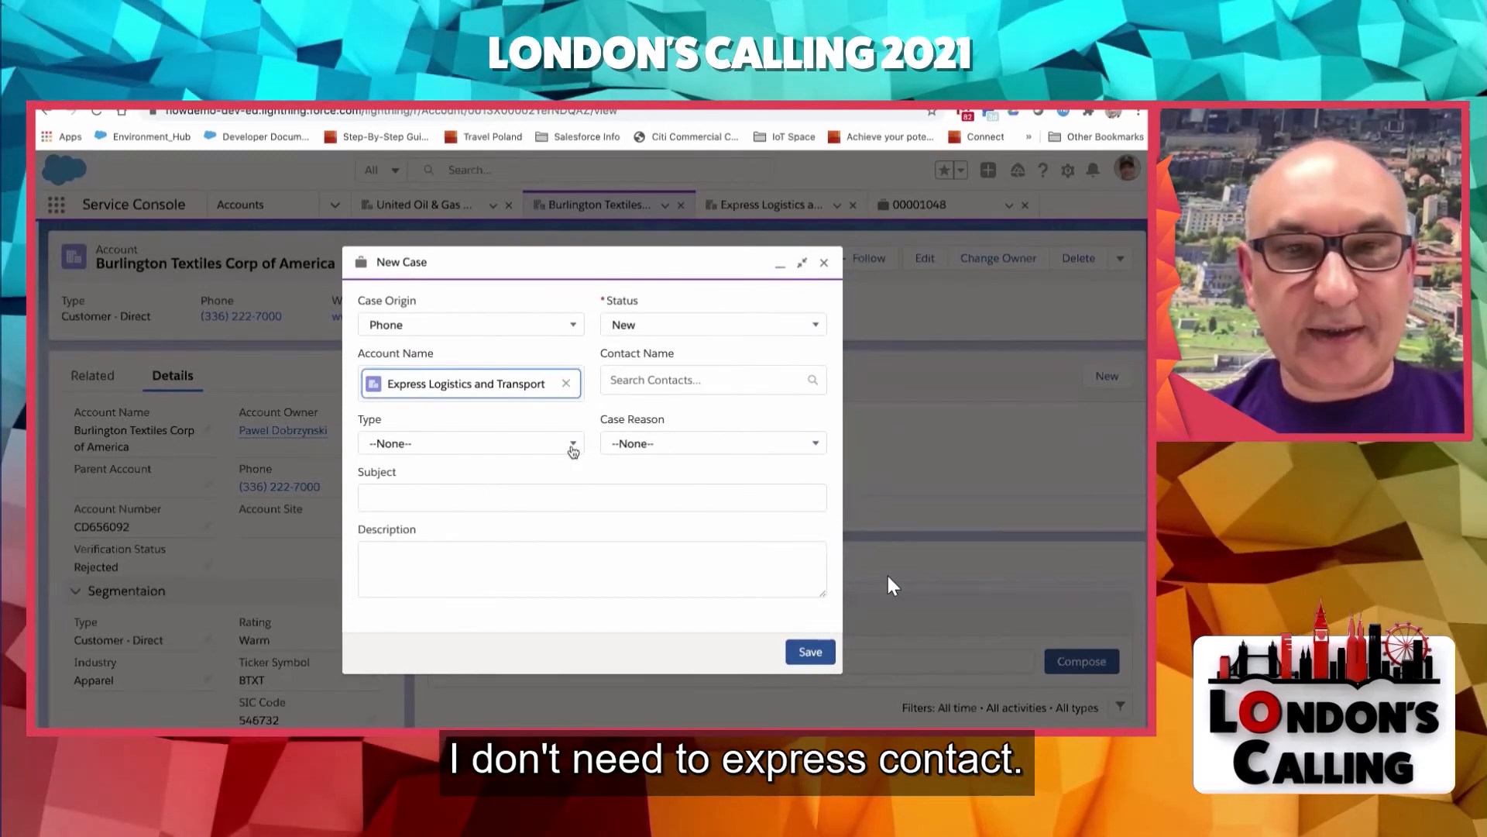
- Set the new case's Type to Verification and Case Reason to Verification Request, and save it
click(573, 451)
click(481, 506)
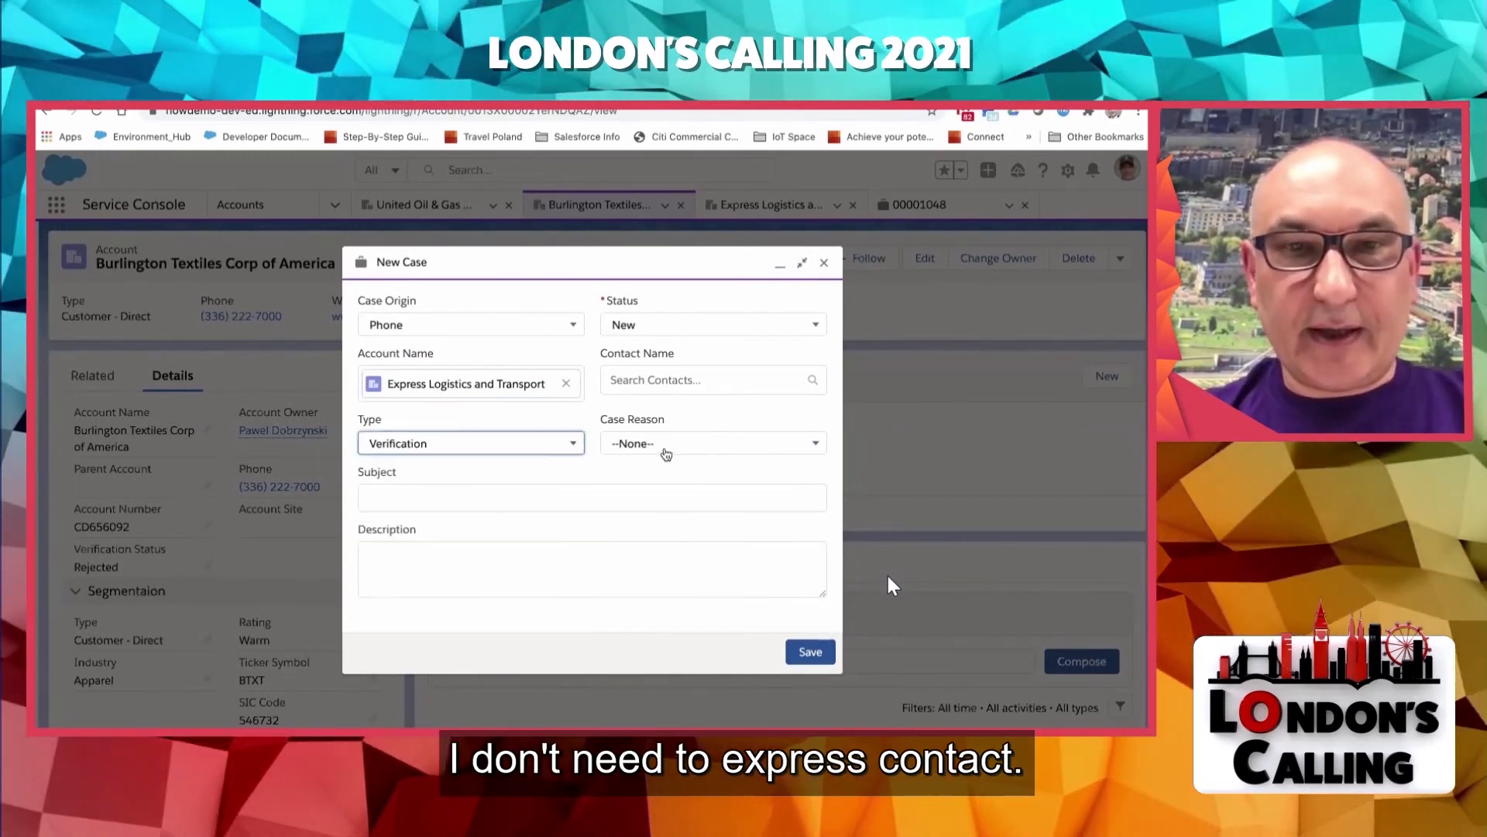
click(666, 454)
click(664, 504)
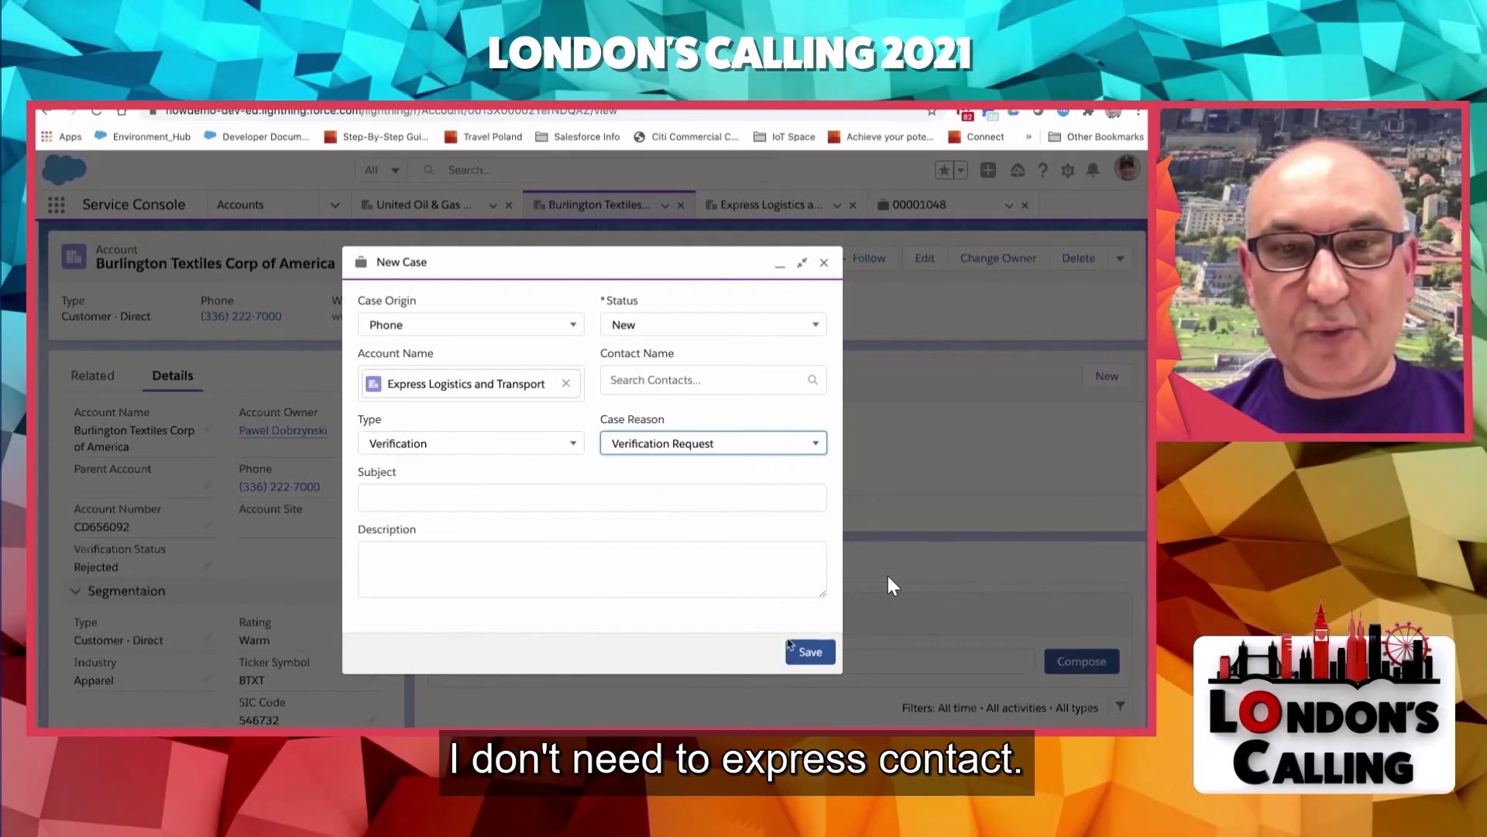
click(790, 646)
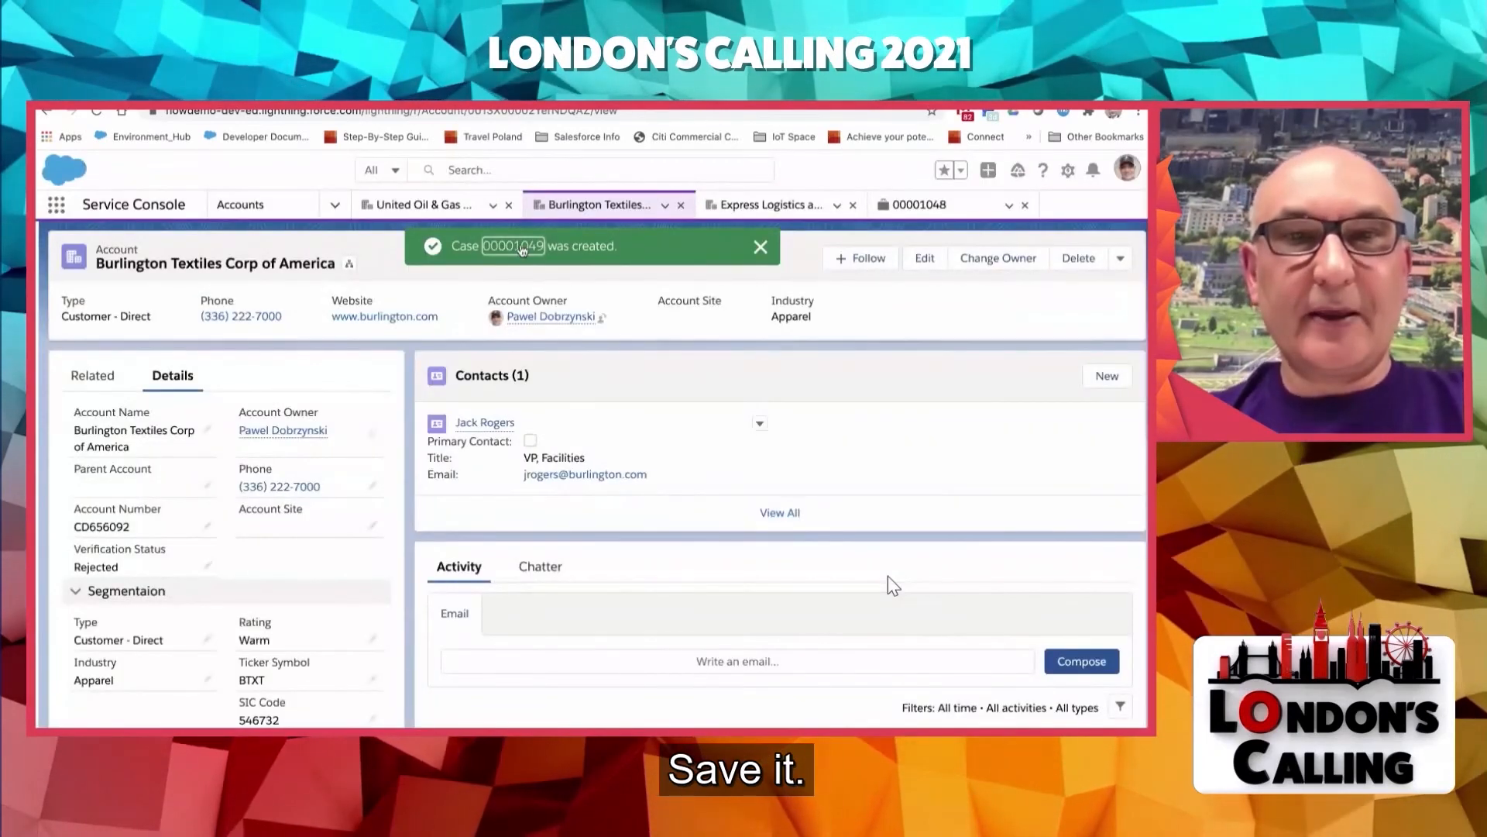
- Open the newly created case and try to mark Working as its current status
click(515, 246)
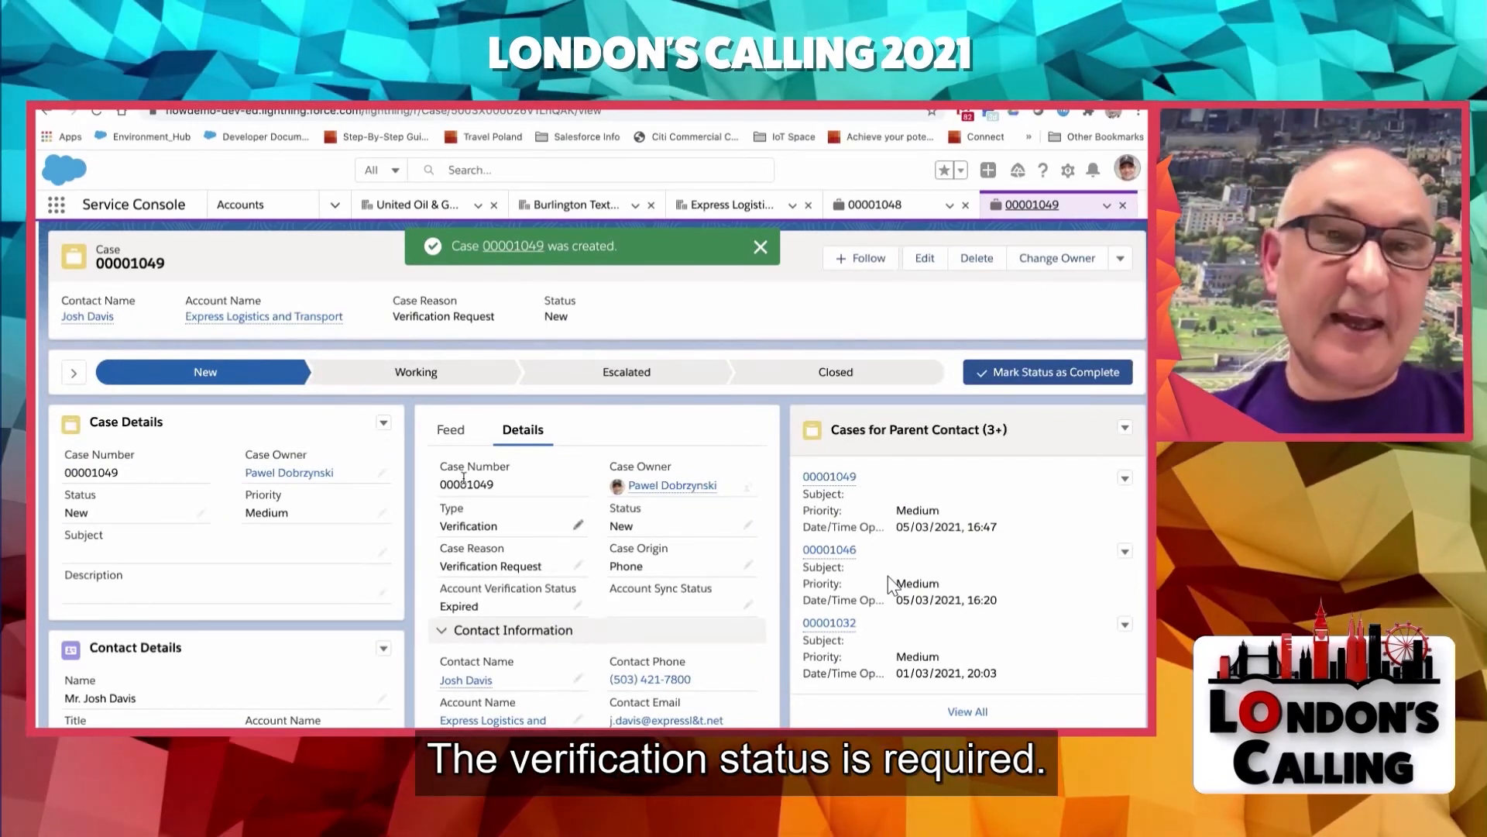
click(418, 372)
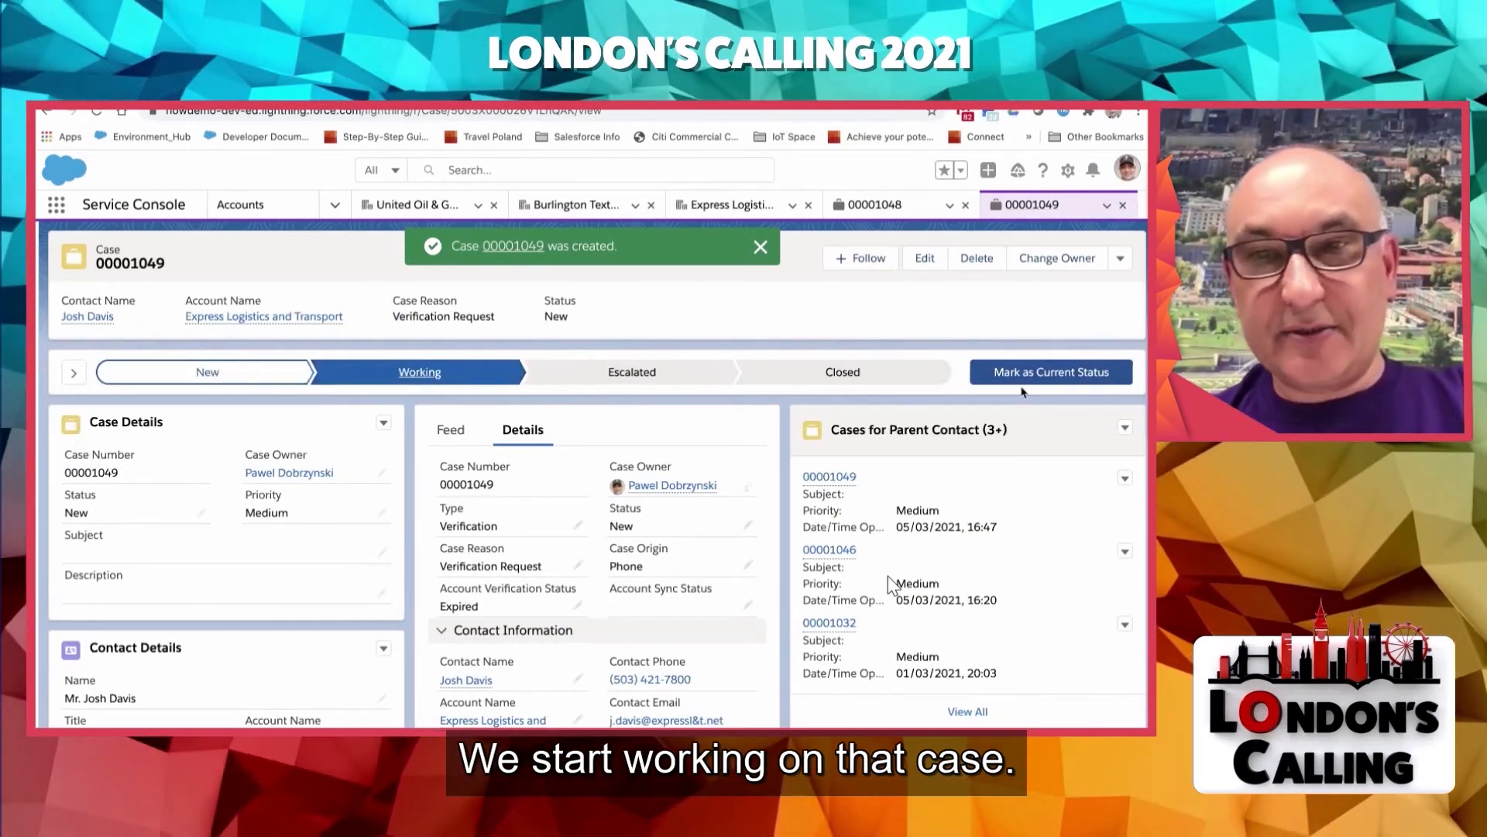
click(1039, 375)
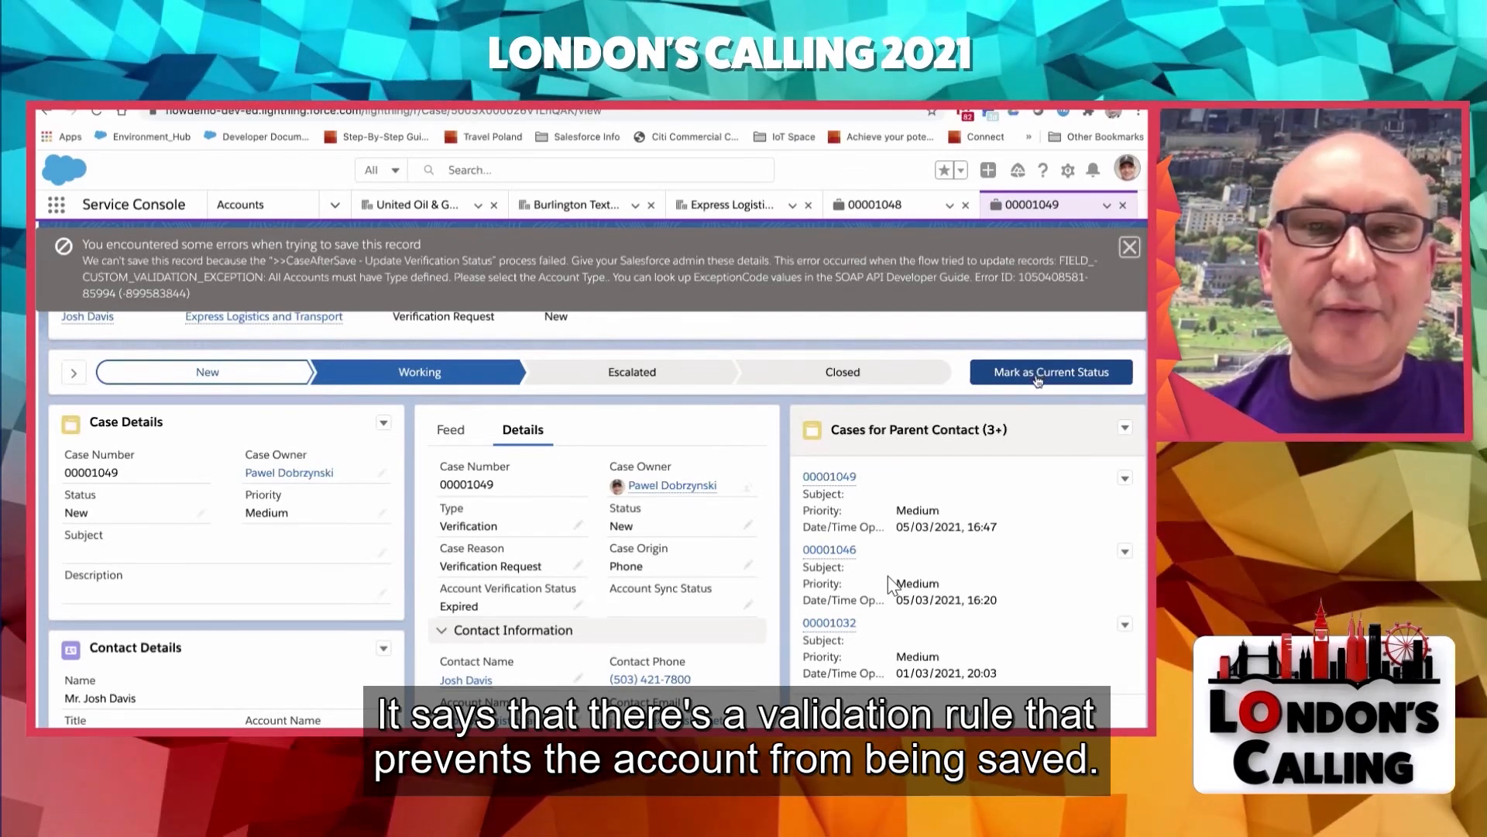
- Try to save the Express Logistics and Transport account without changes to examine its validation rule
click(737, 206)
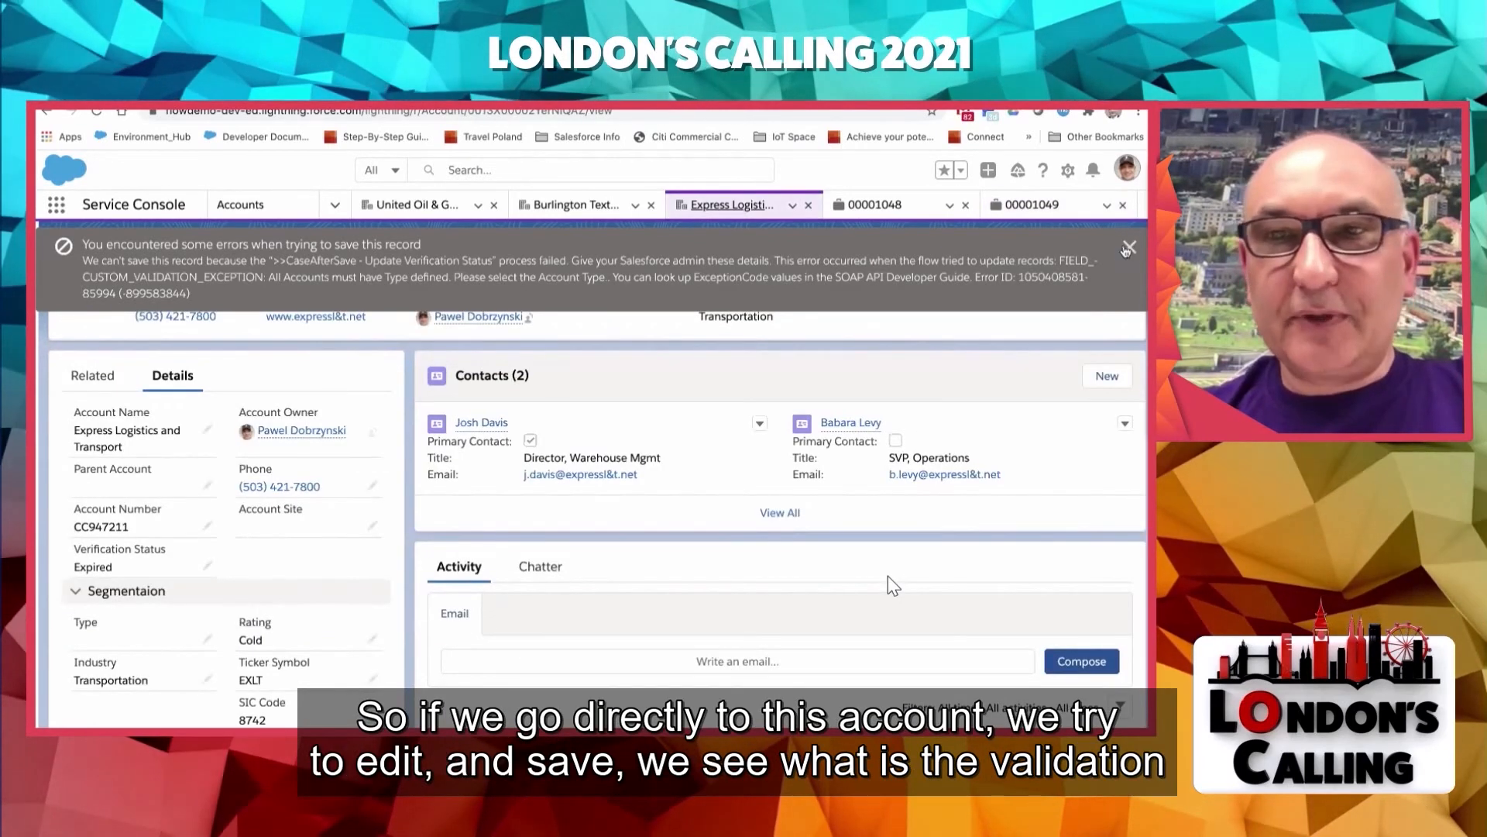
click(1129, 248)
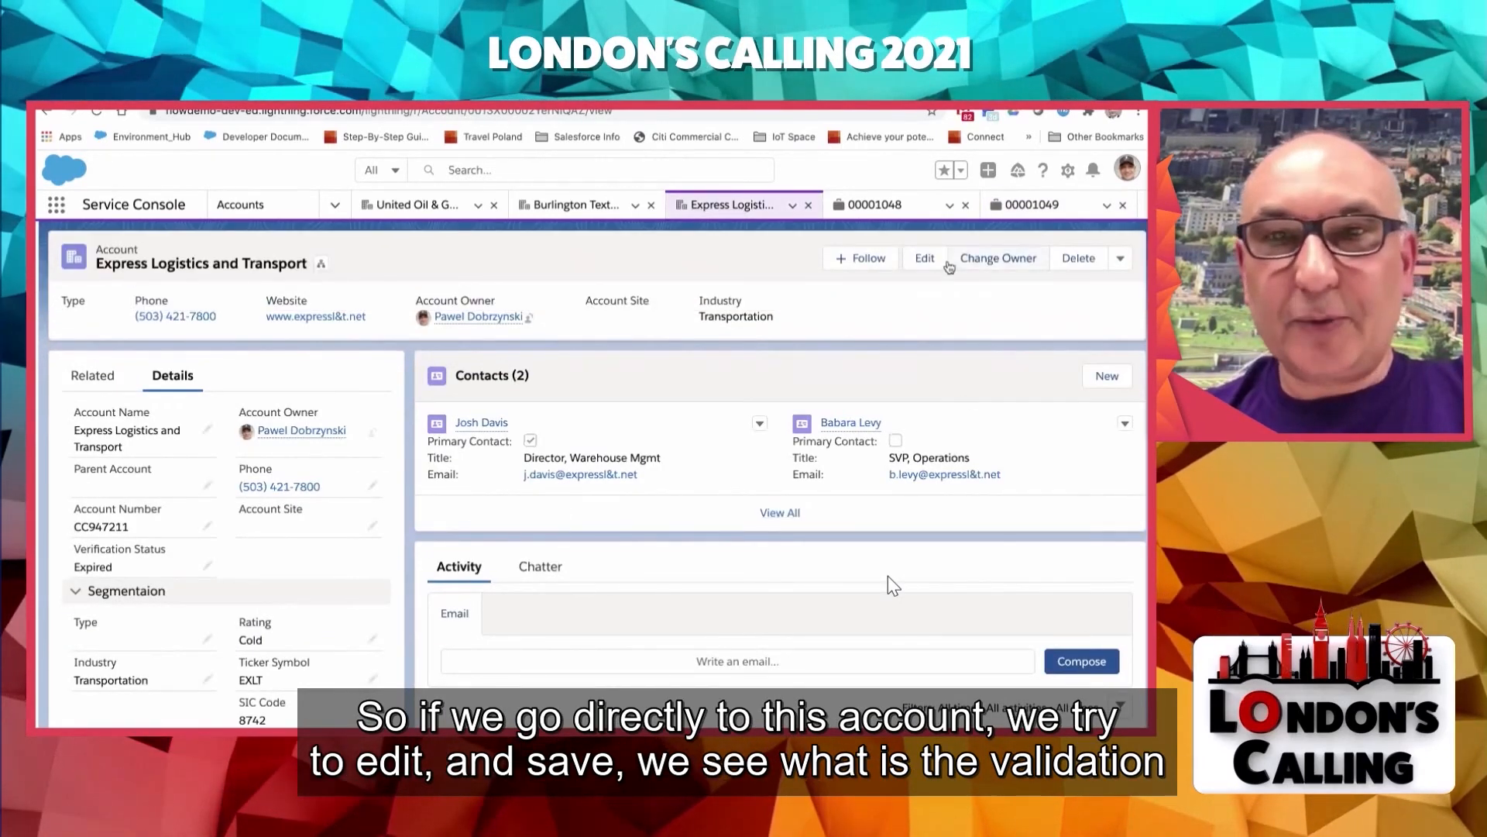
click(925, 259)
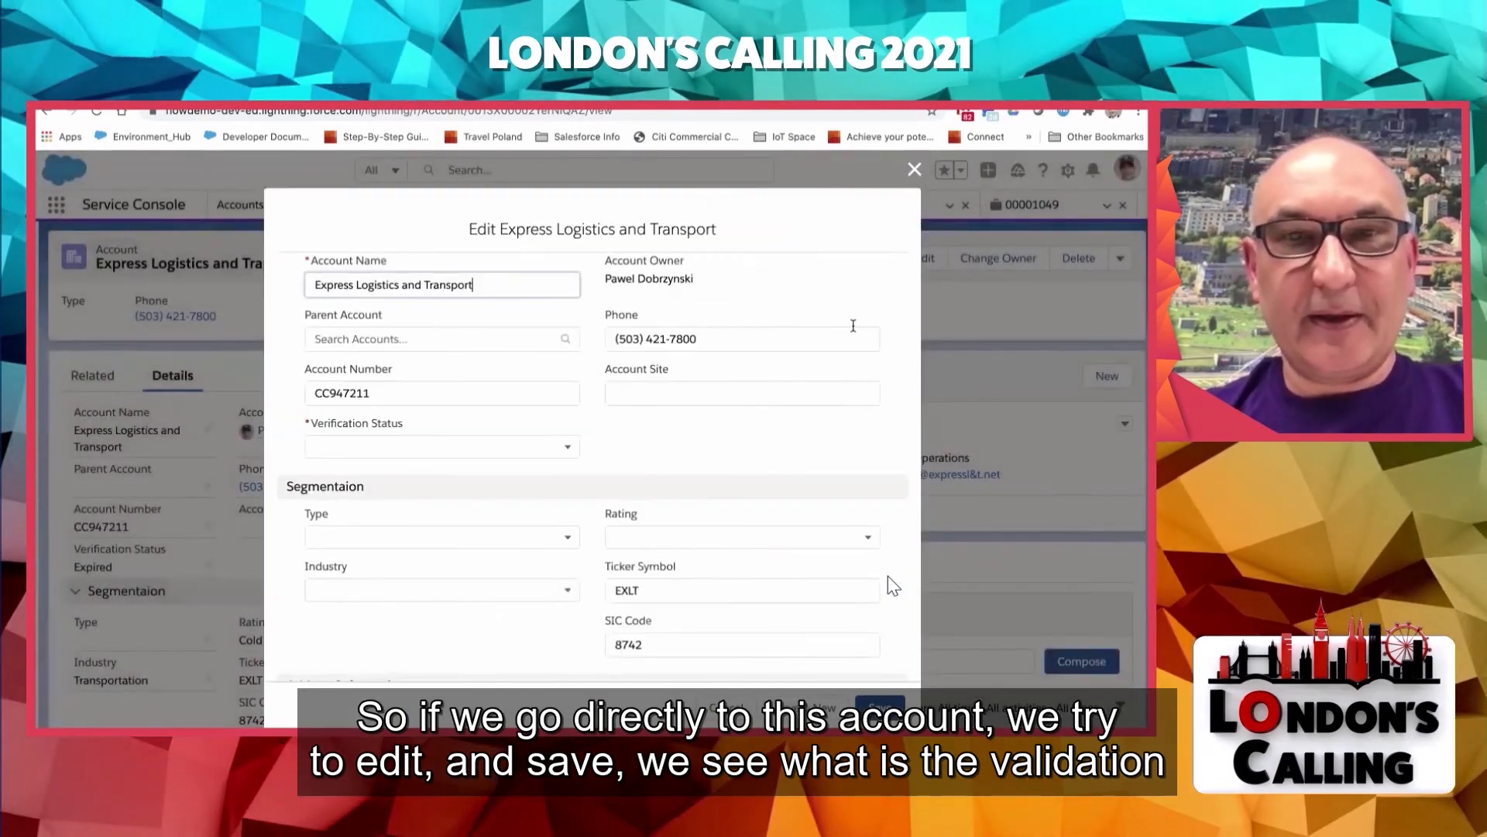
click(880, 706)
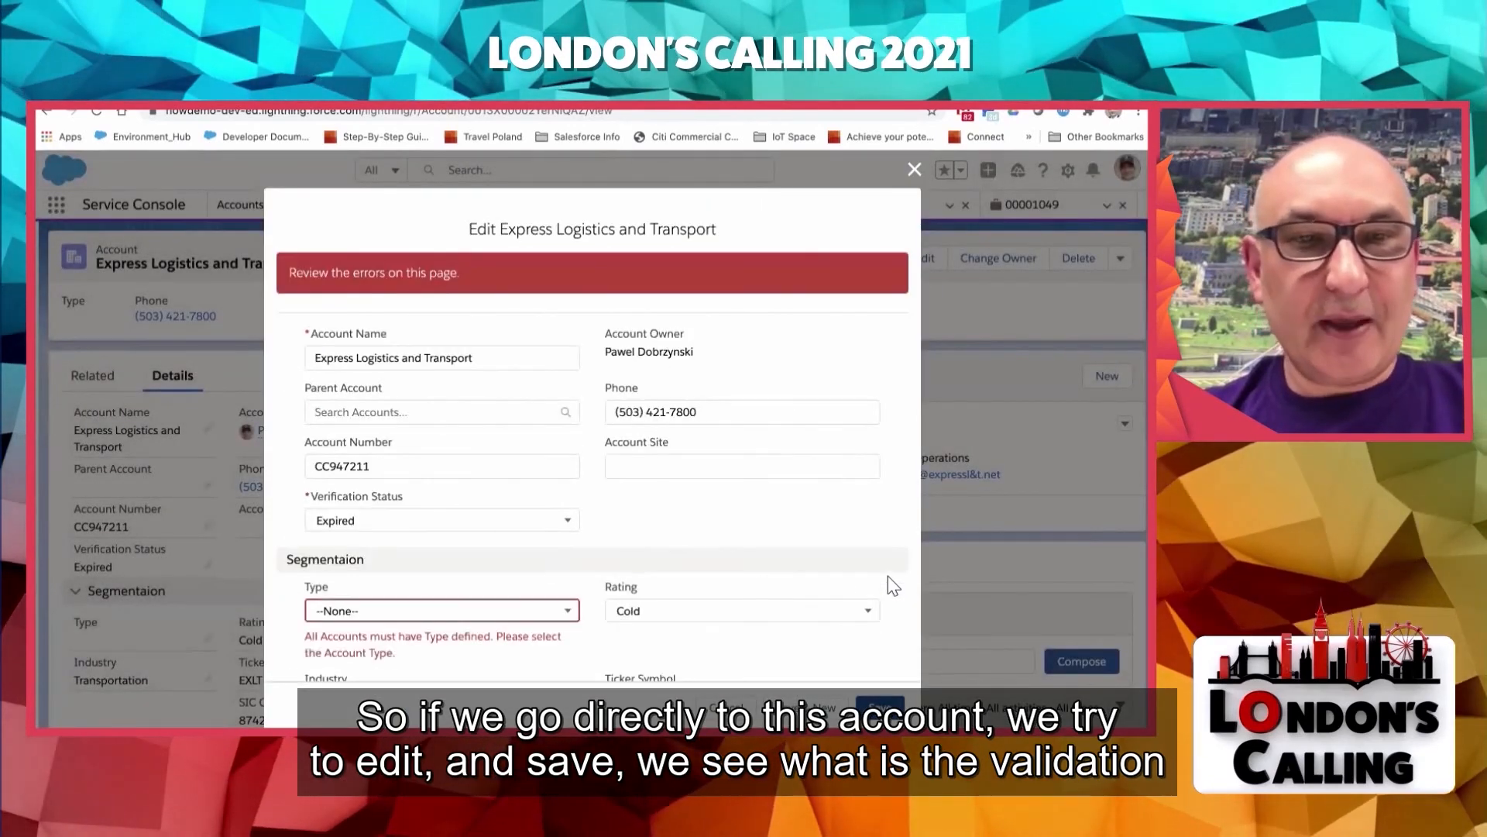
scroll(887, 575, down, 3)
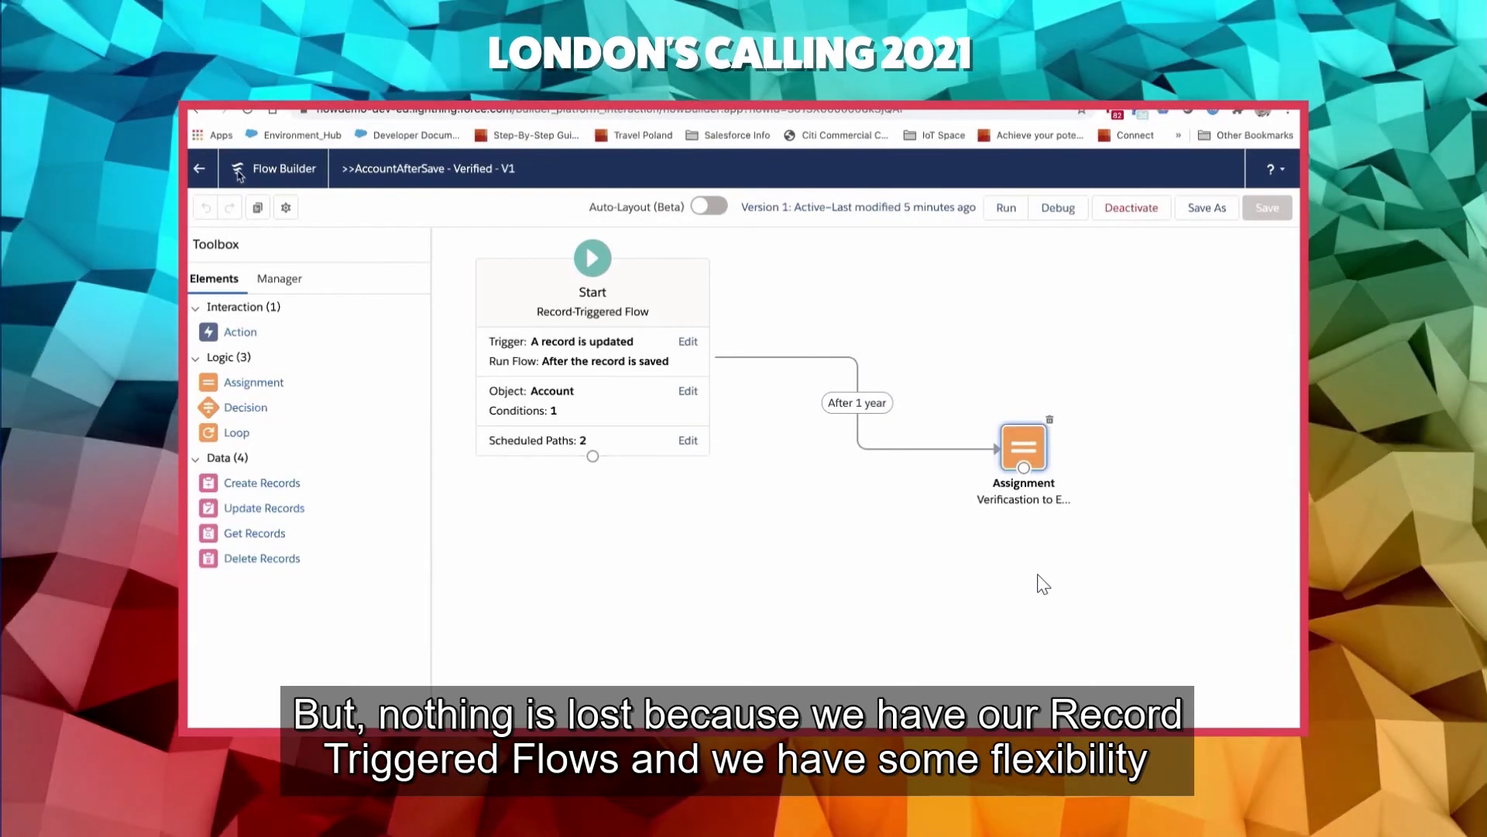
- Return to the flow definitions and open the ">>CaseAfterUpdate - Account Verification Status To Pending" flow from the Account Related Triggers list view
click(202, 171)
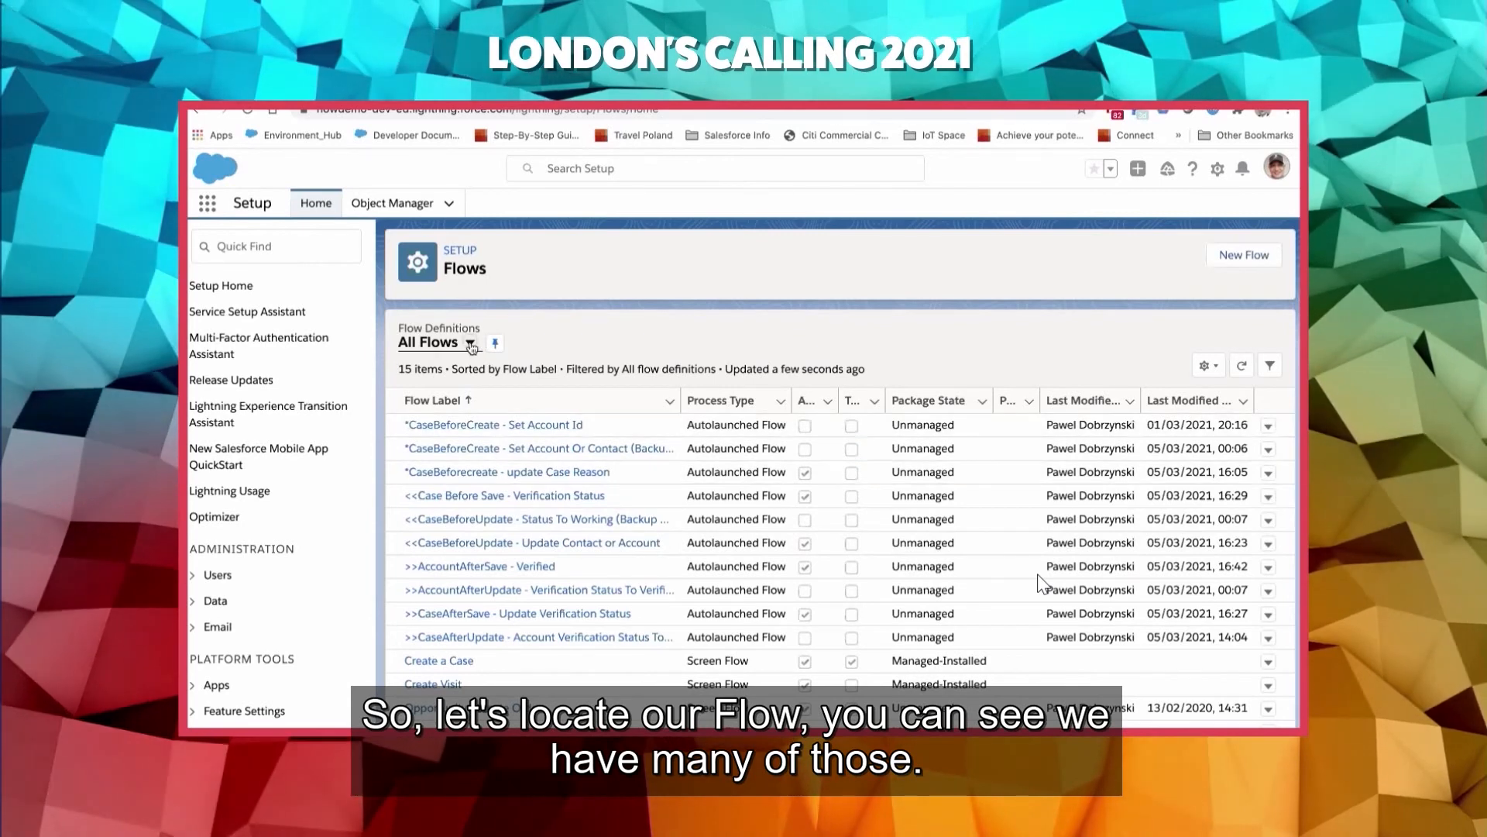
click(470, 344)
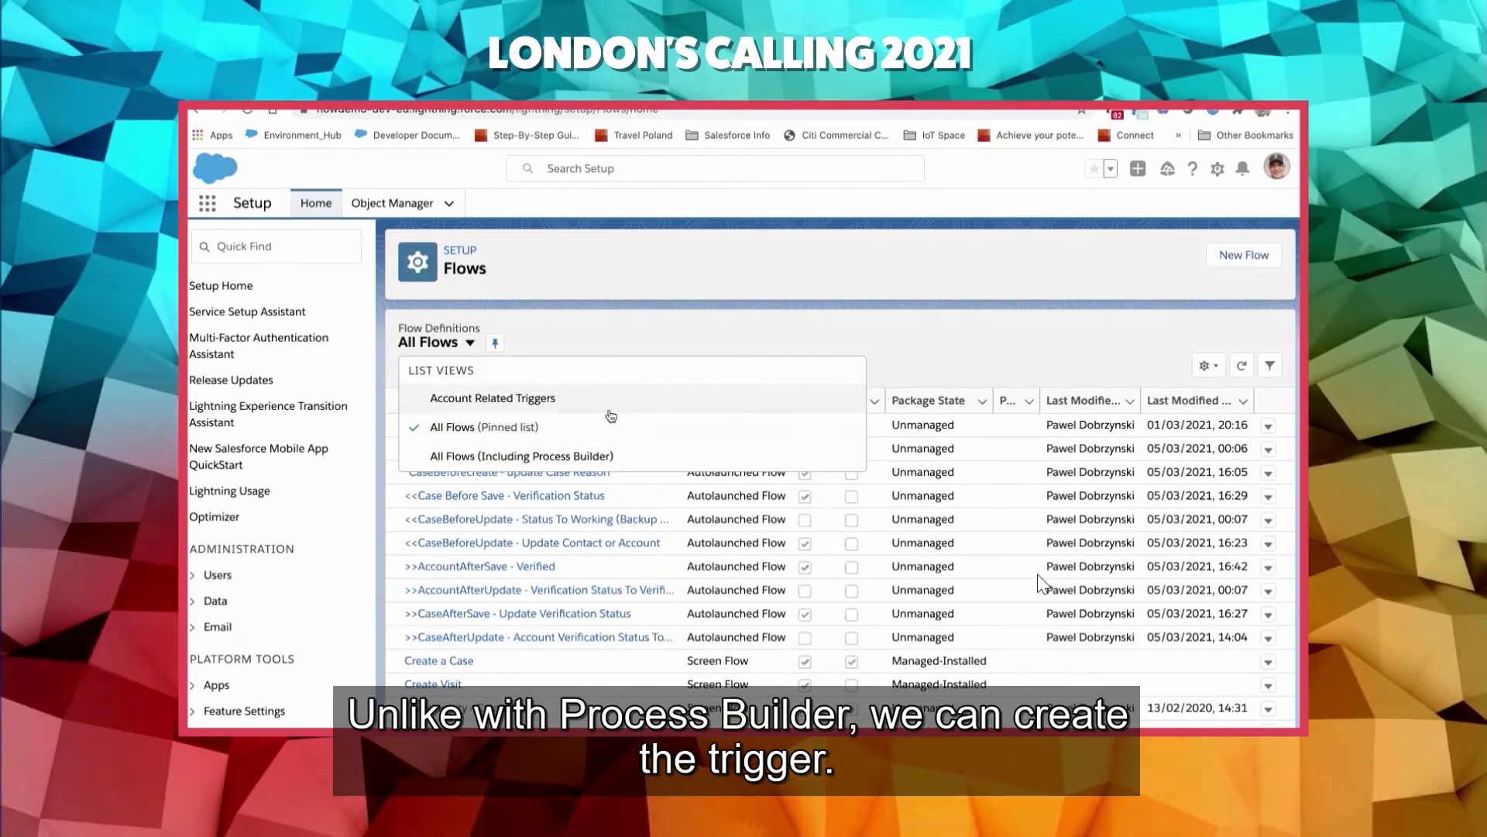
click(611, 414)
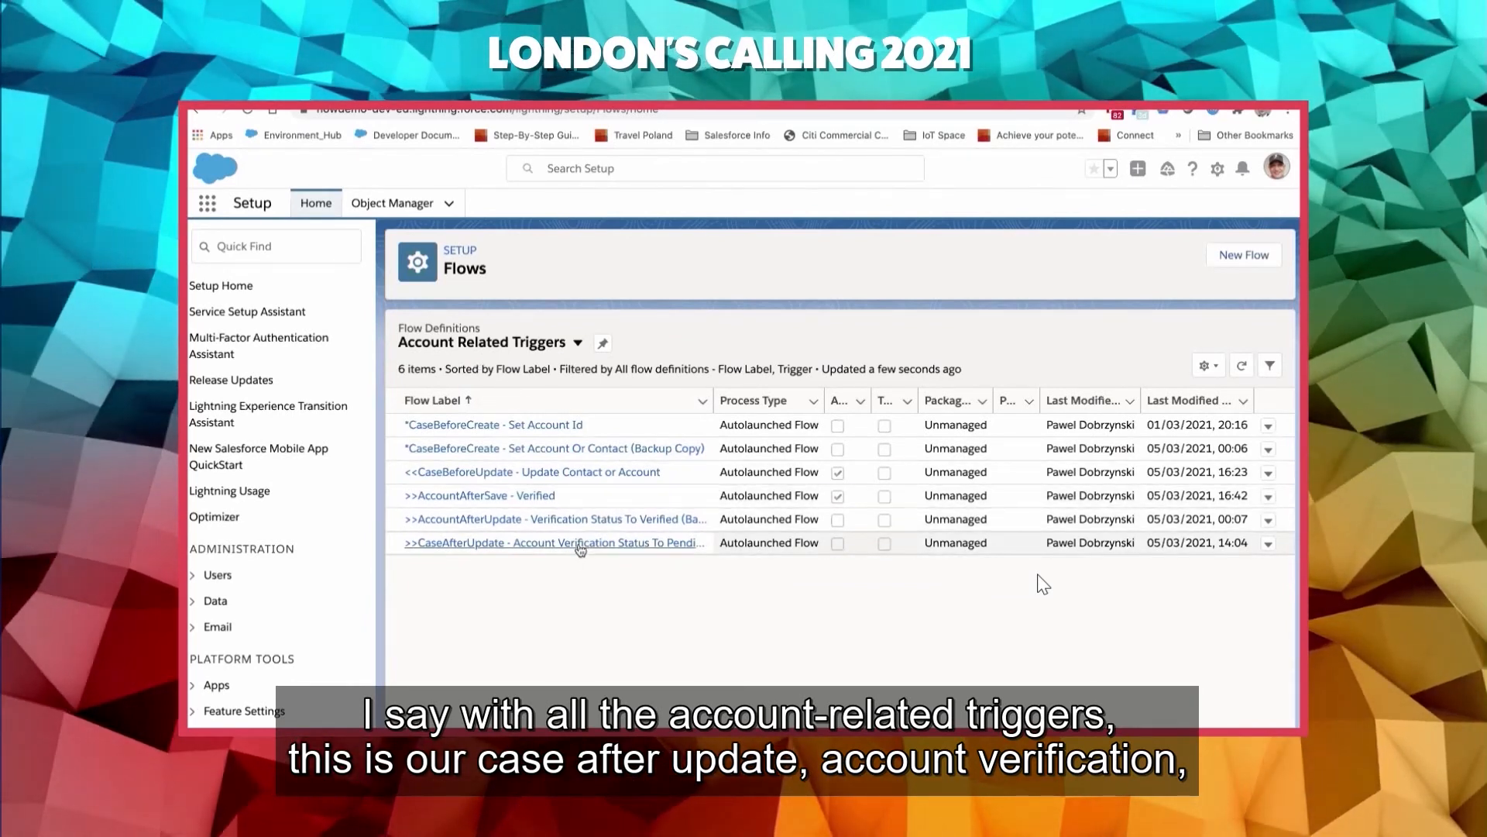
click(583, 549)
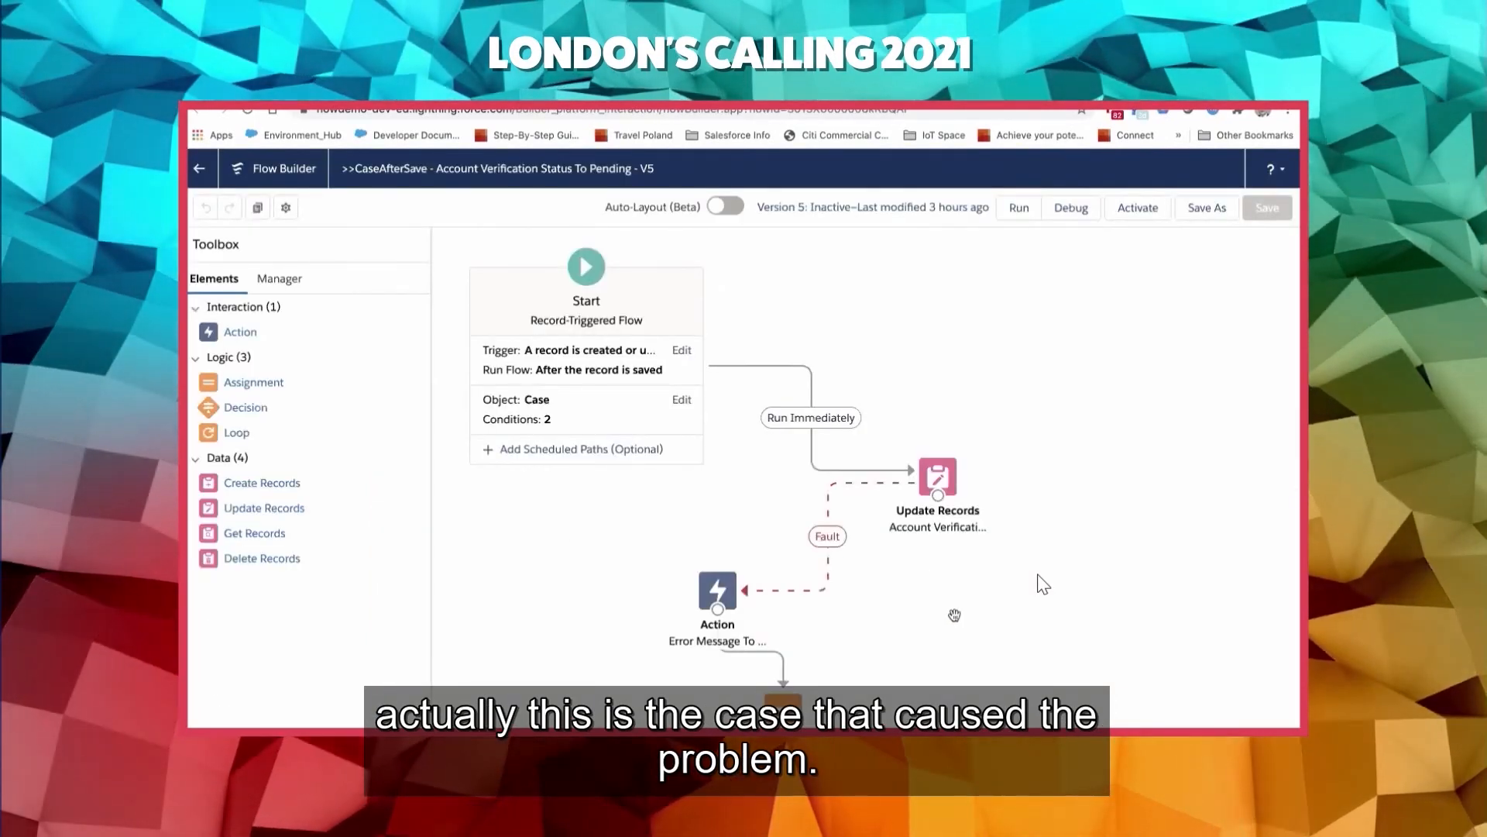
- Go back to the flow definitions, sort All Flows by last modified date and open ">>CaseAfterSave - Update Verification Status"
click(197, 169)
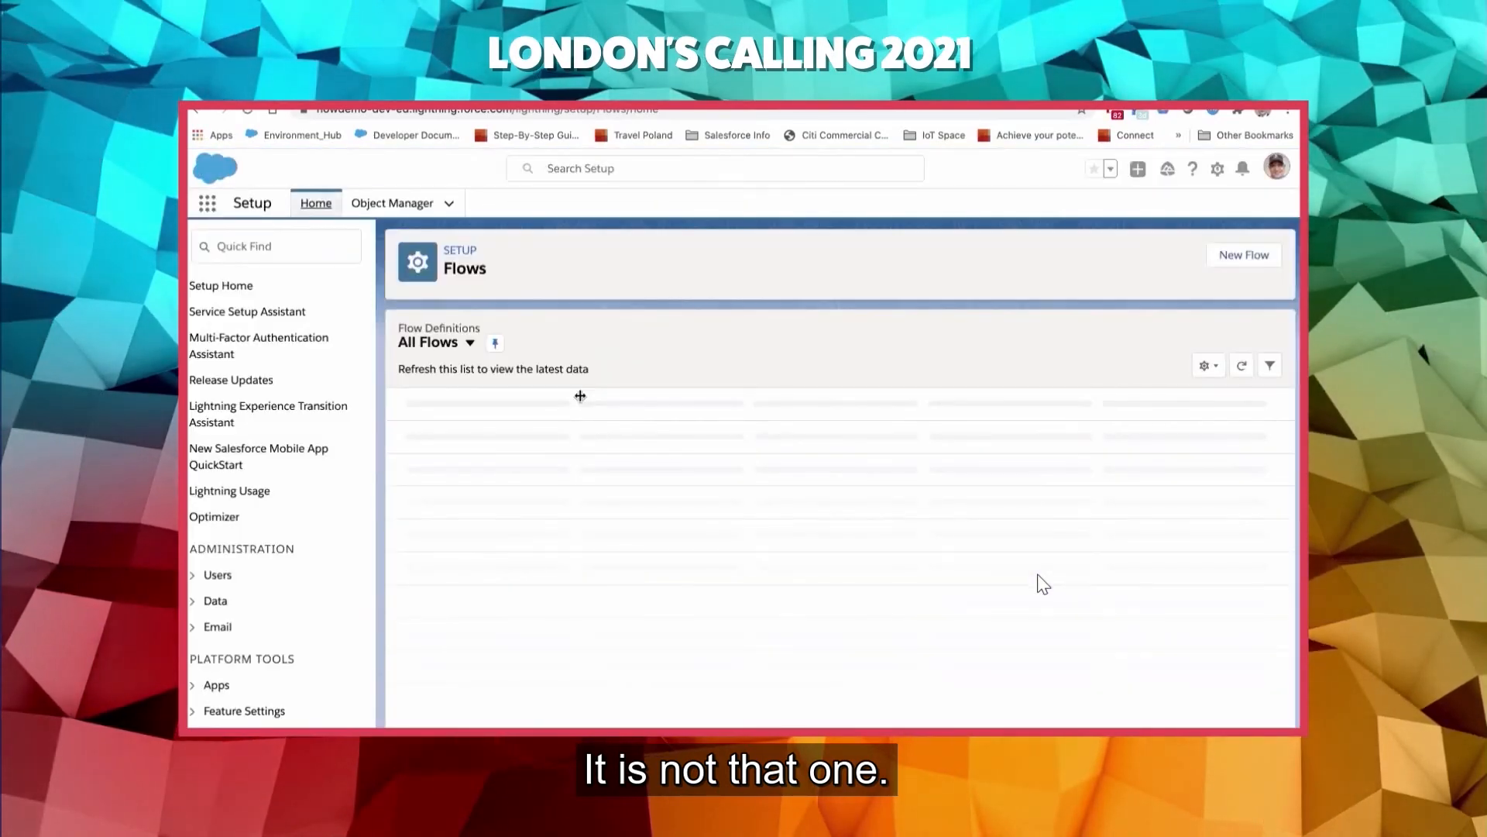
click(471, 345)
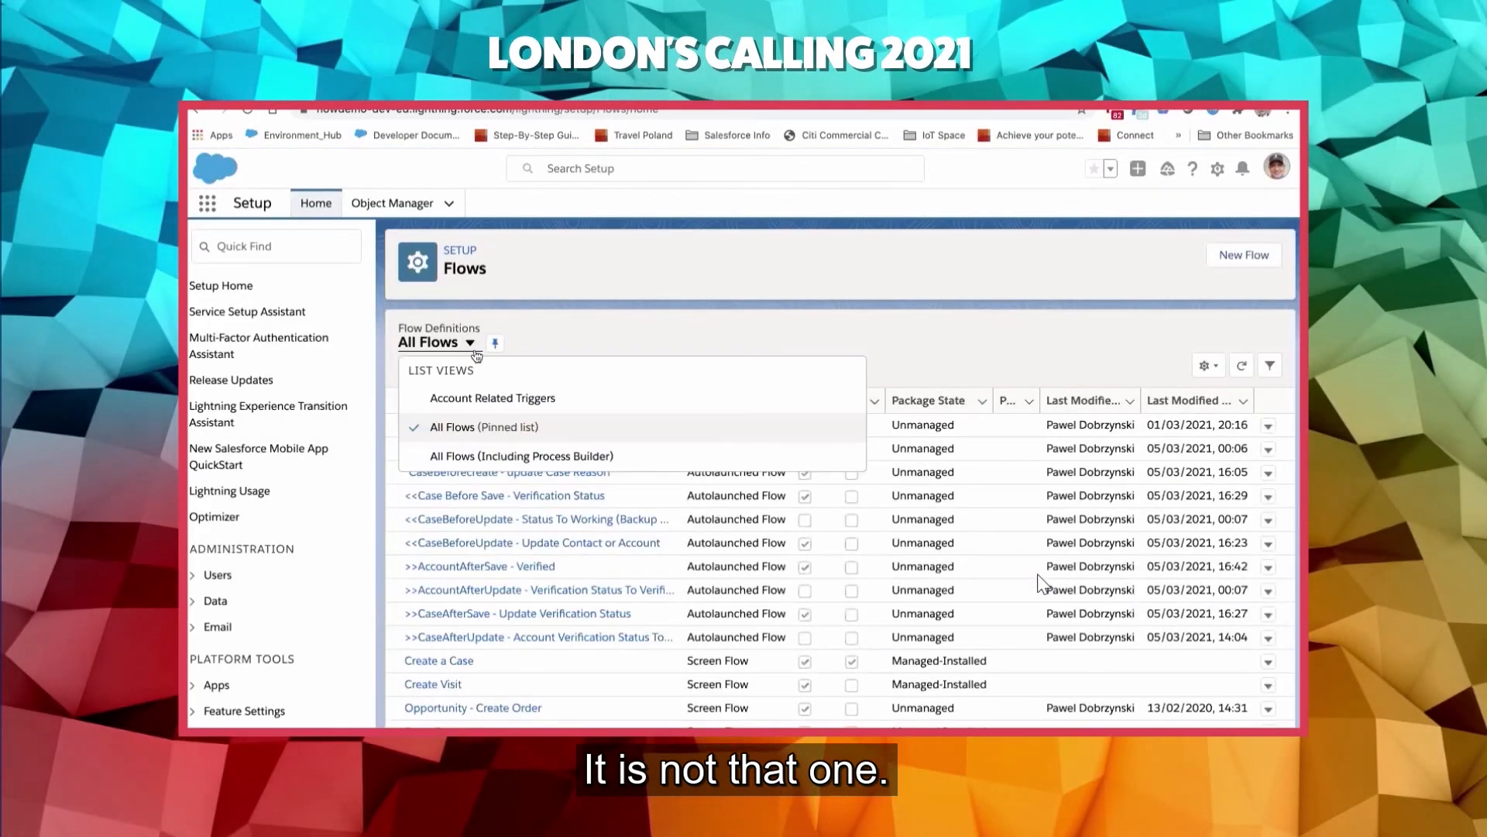
click(499, 399)
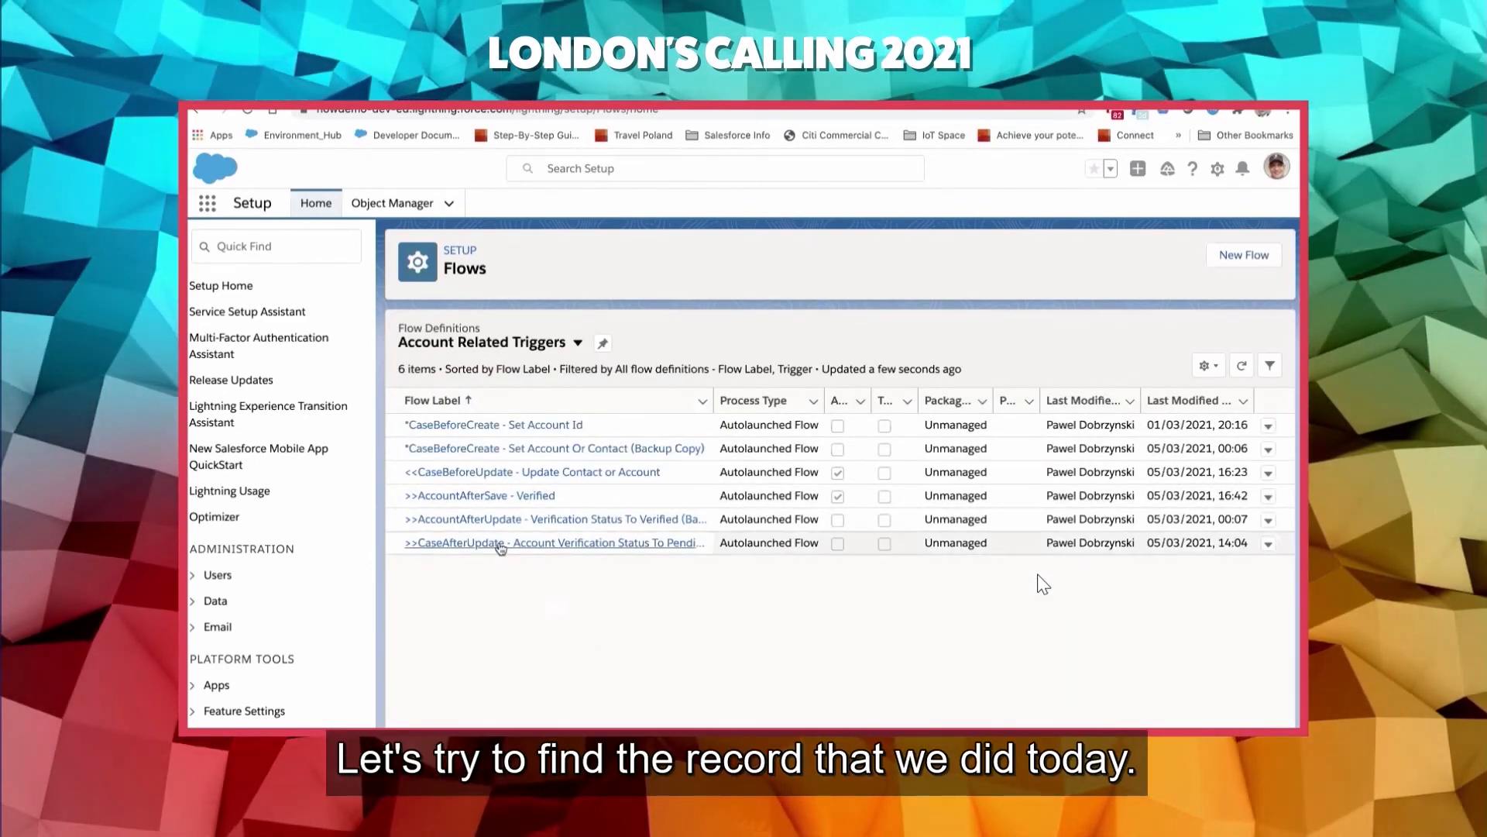
click(573, 343)
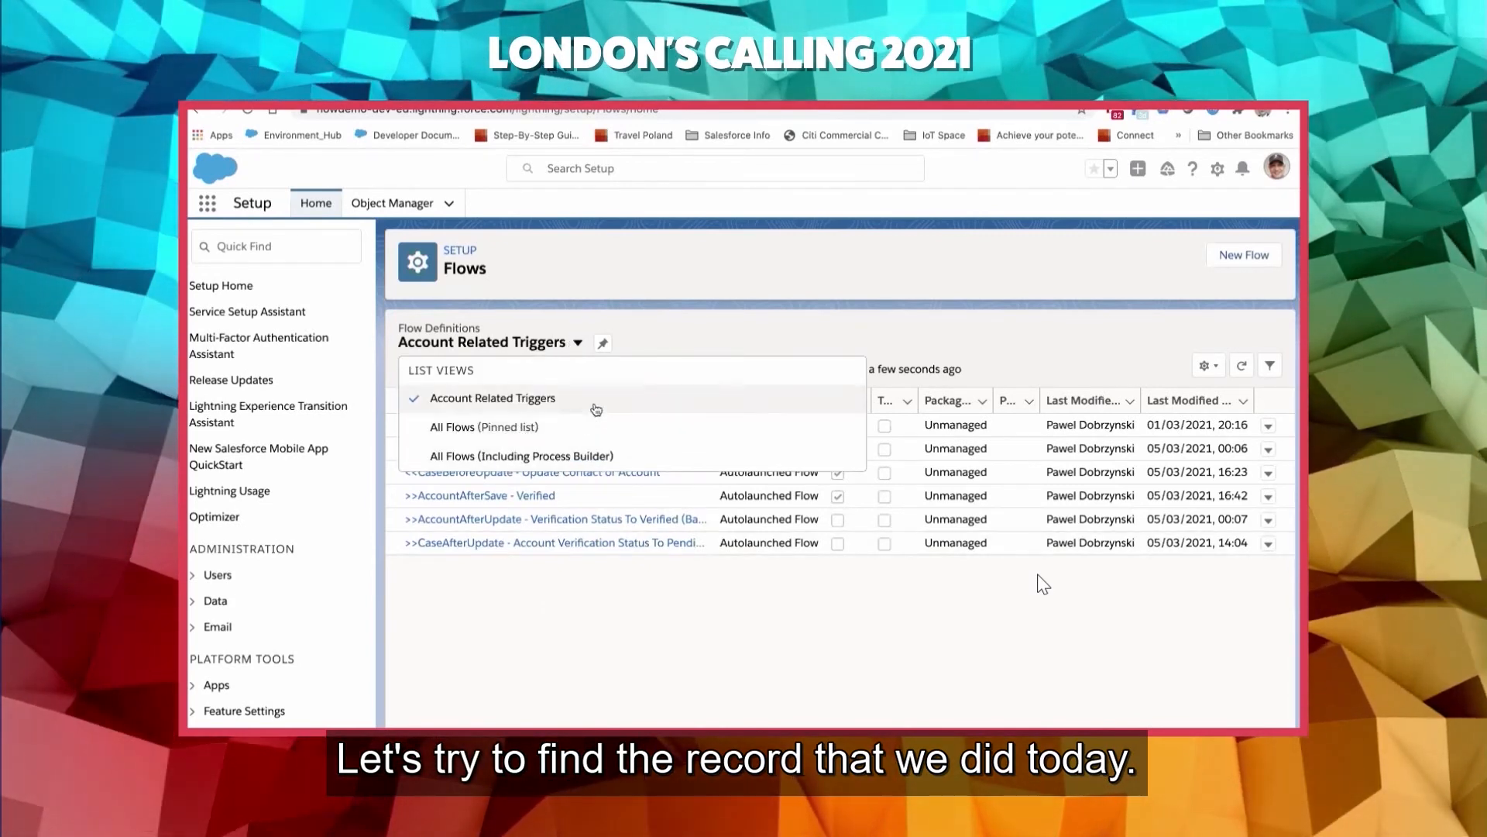
click(551, 426)
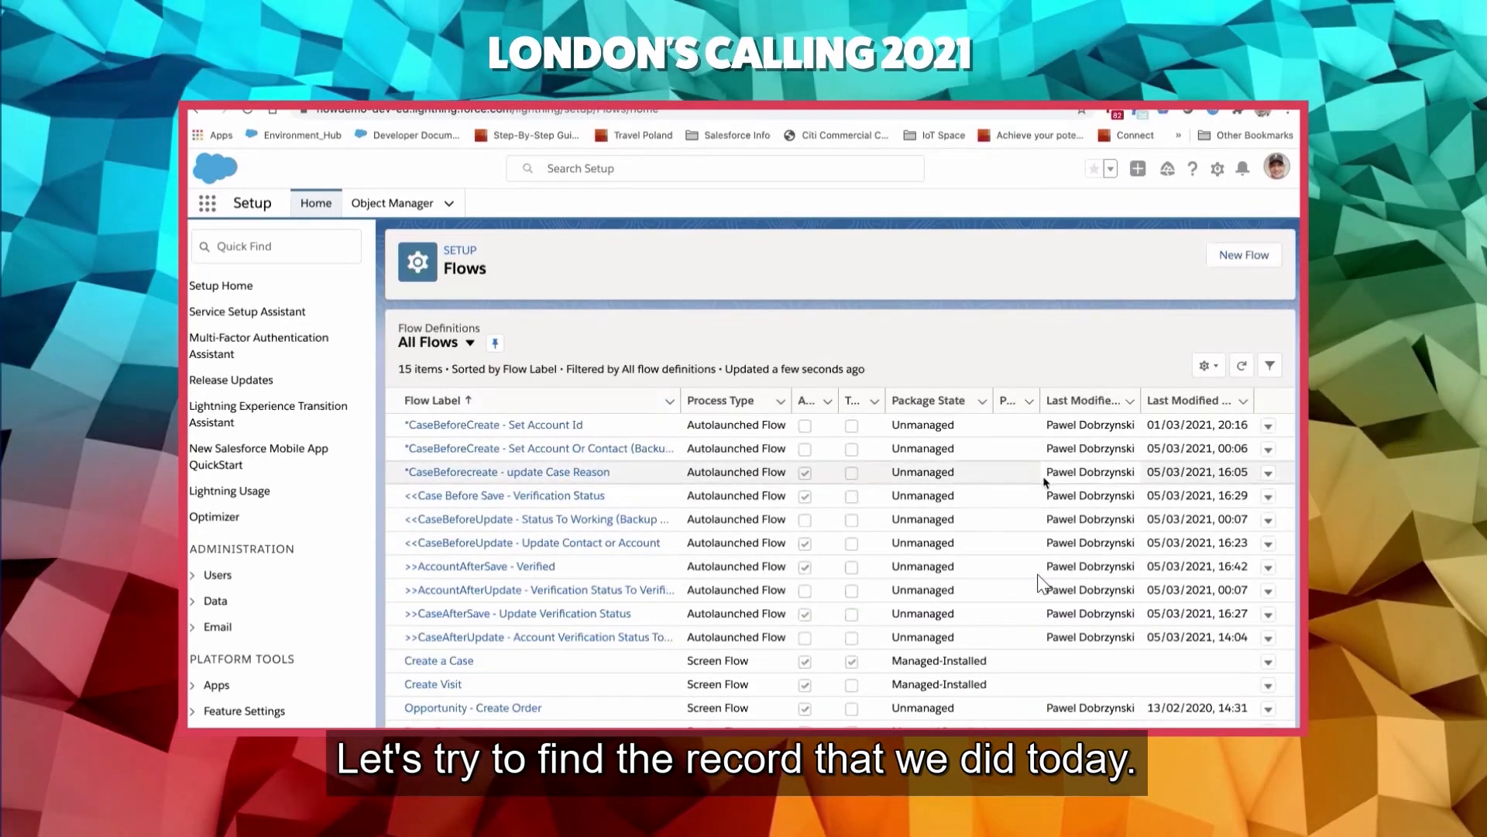
click(1193, 403)
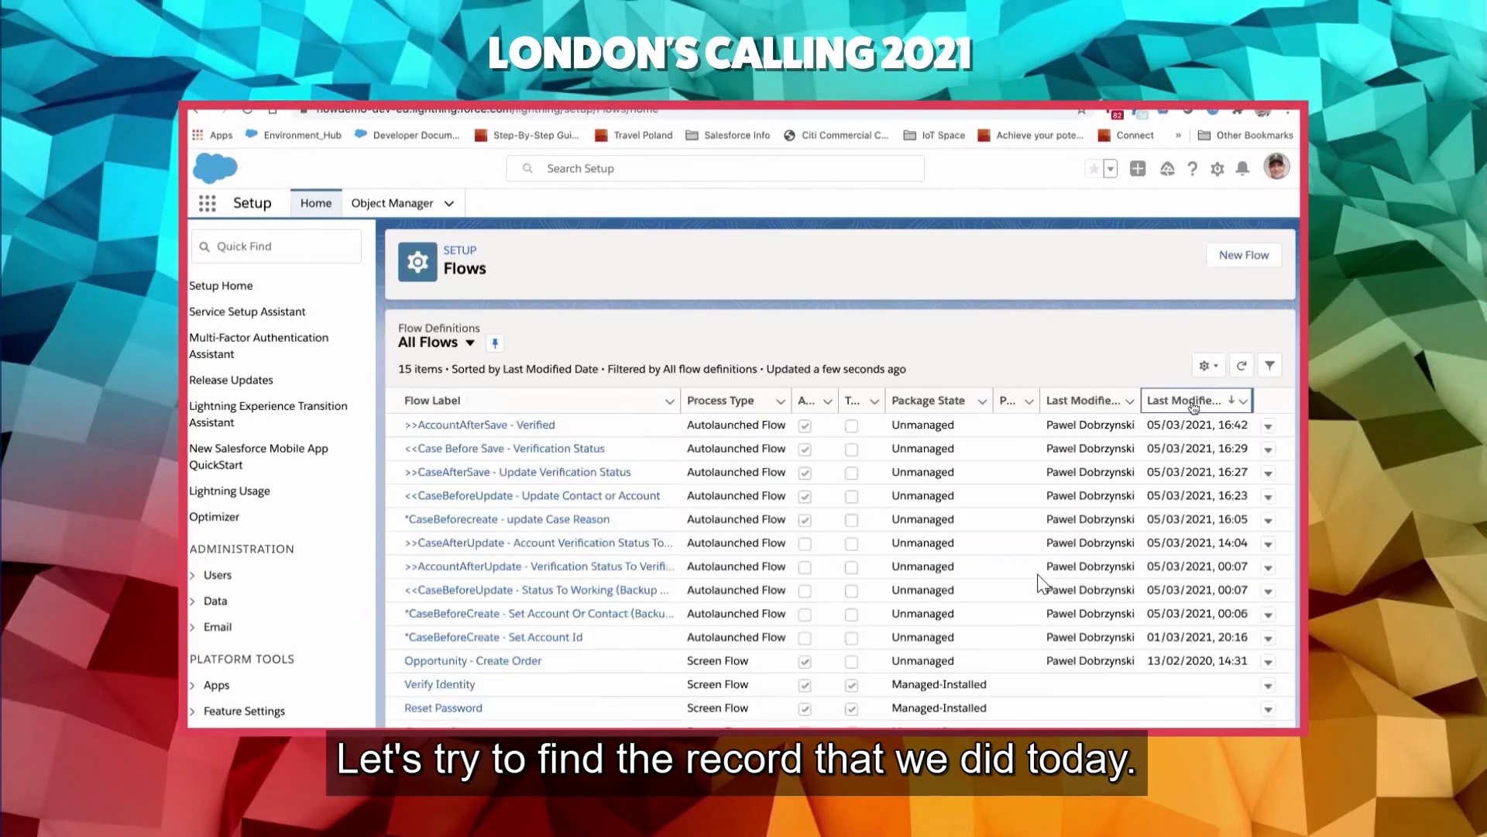
click(519, 474)
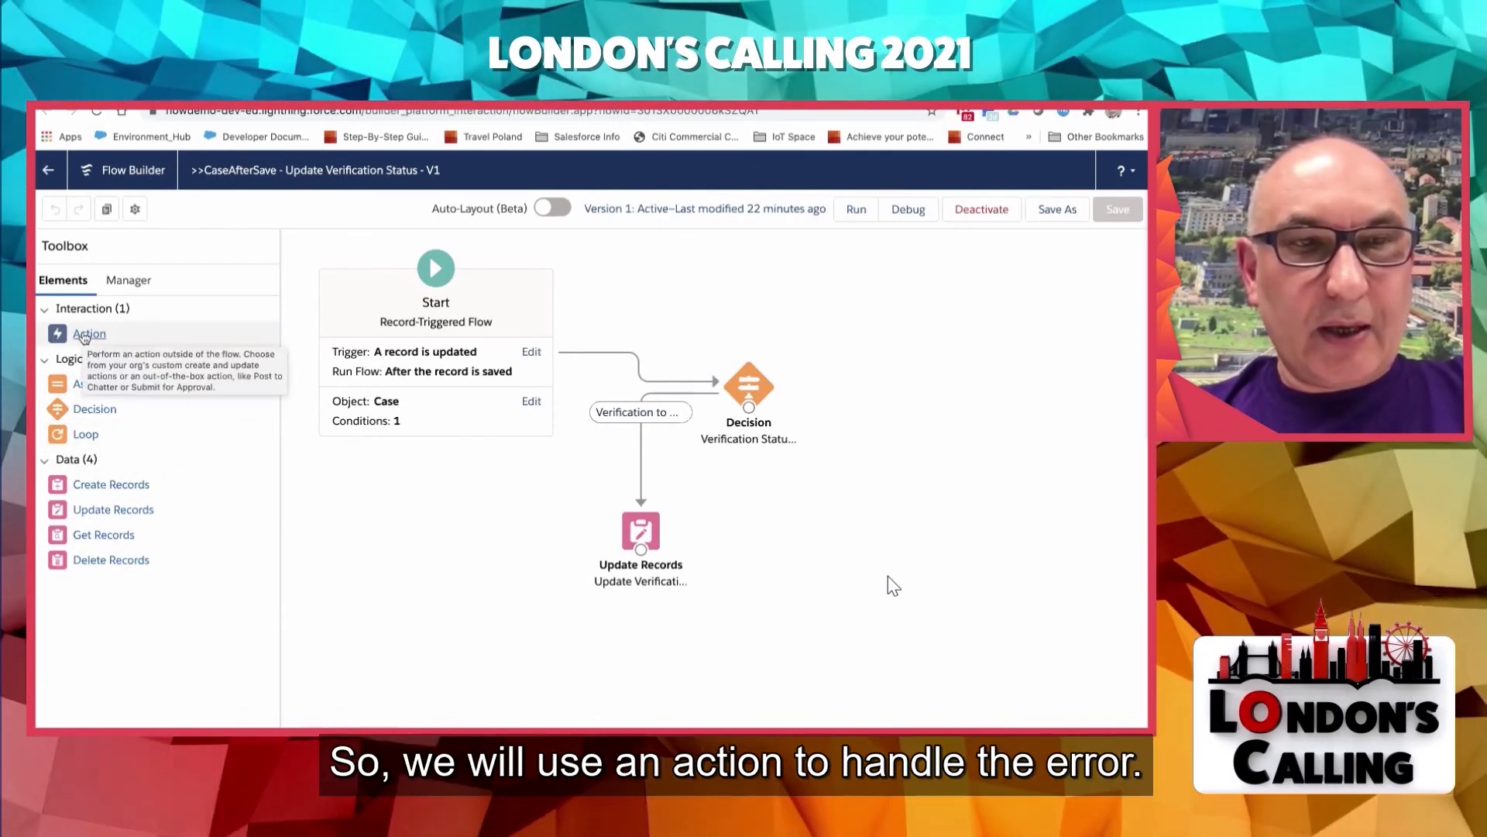
- Add an Action element to the canvas below the Start element and choose Post to Chatter as its action
drag(82, 334, 478, 517)
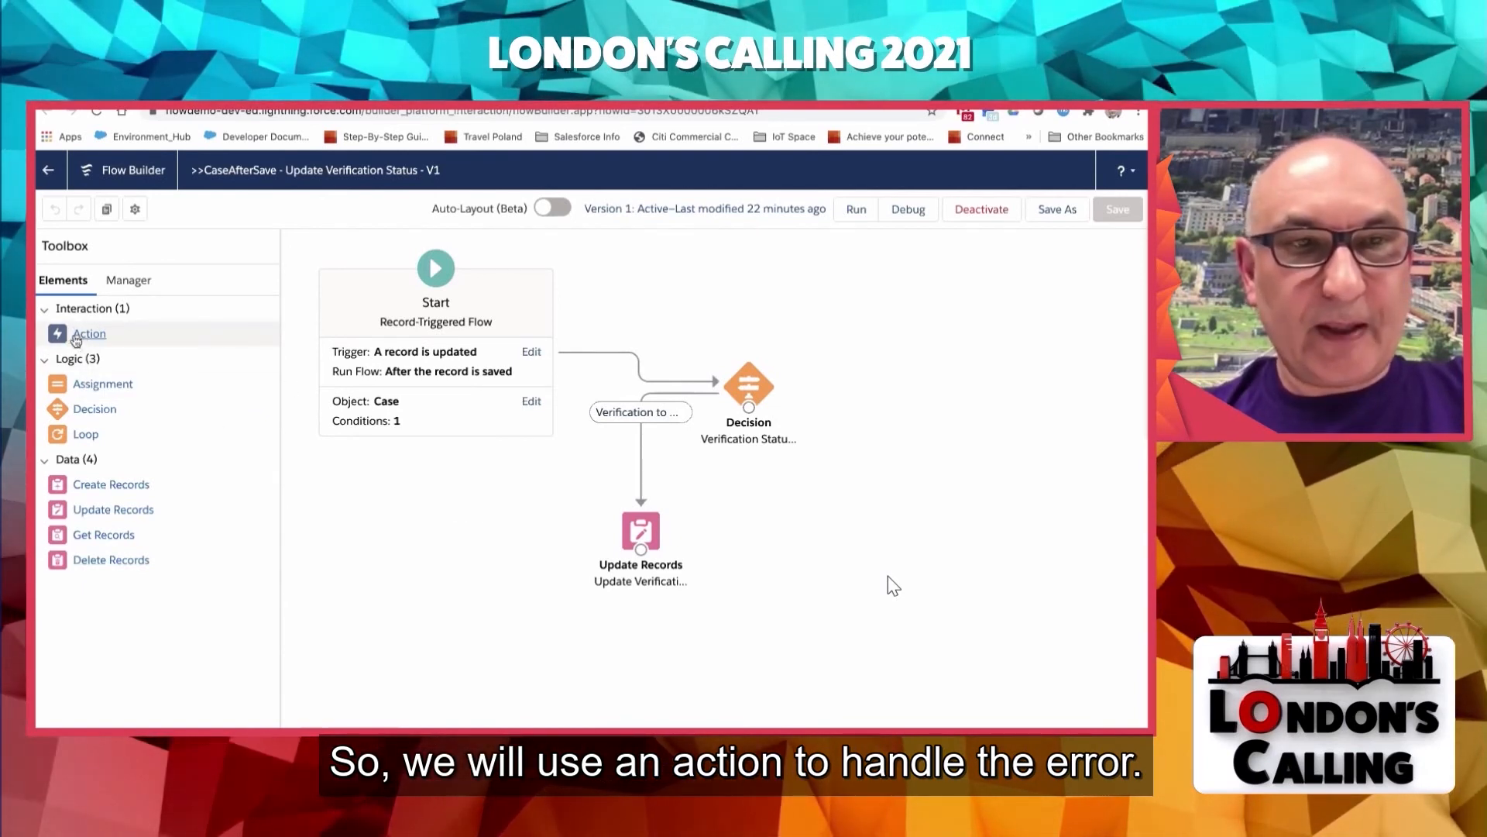
drag(76, 341, 458, 593)
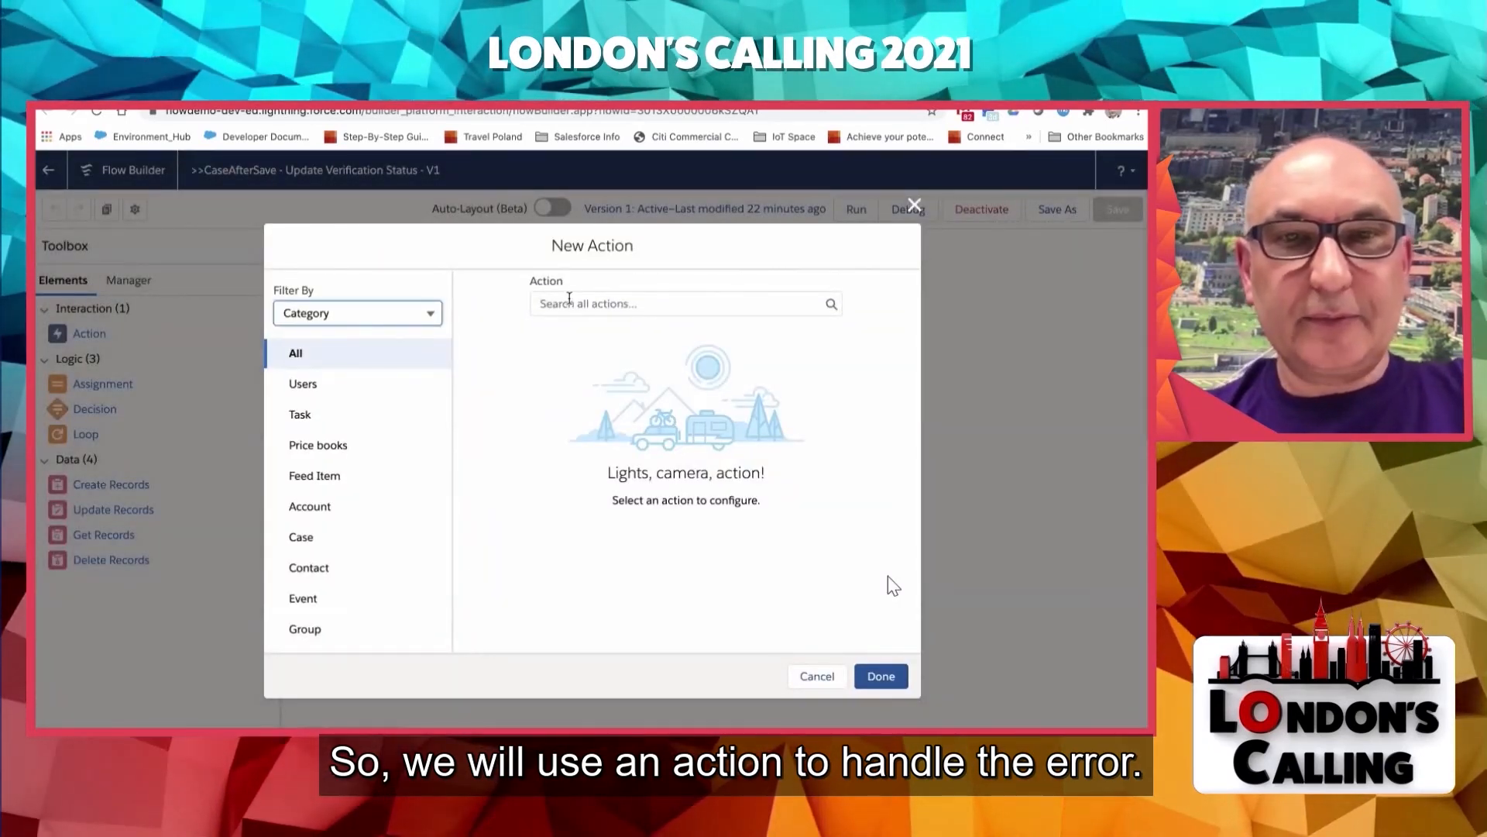
click(569, 302)
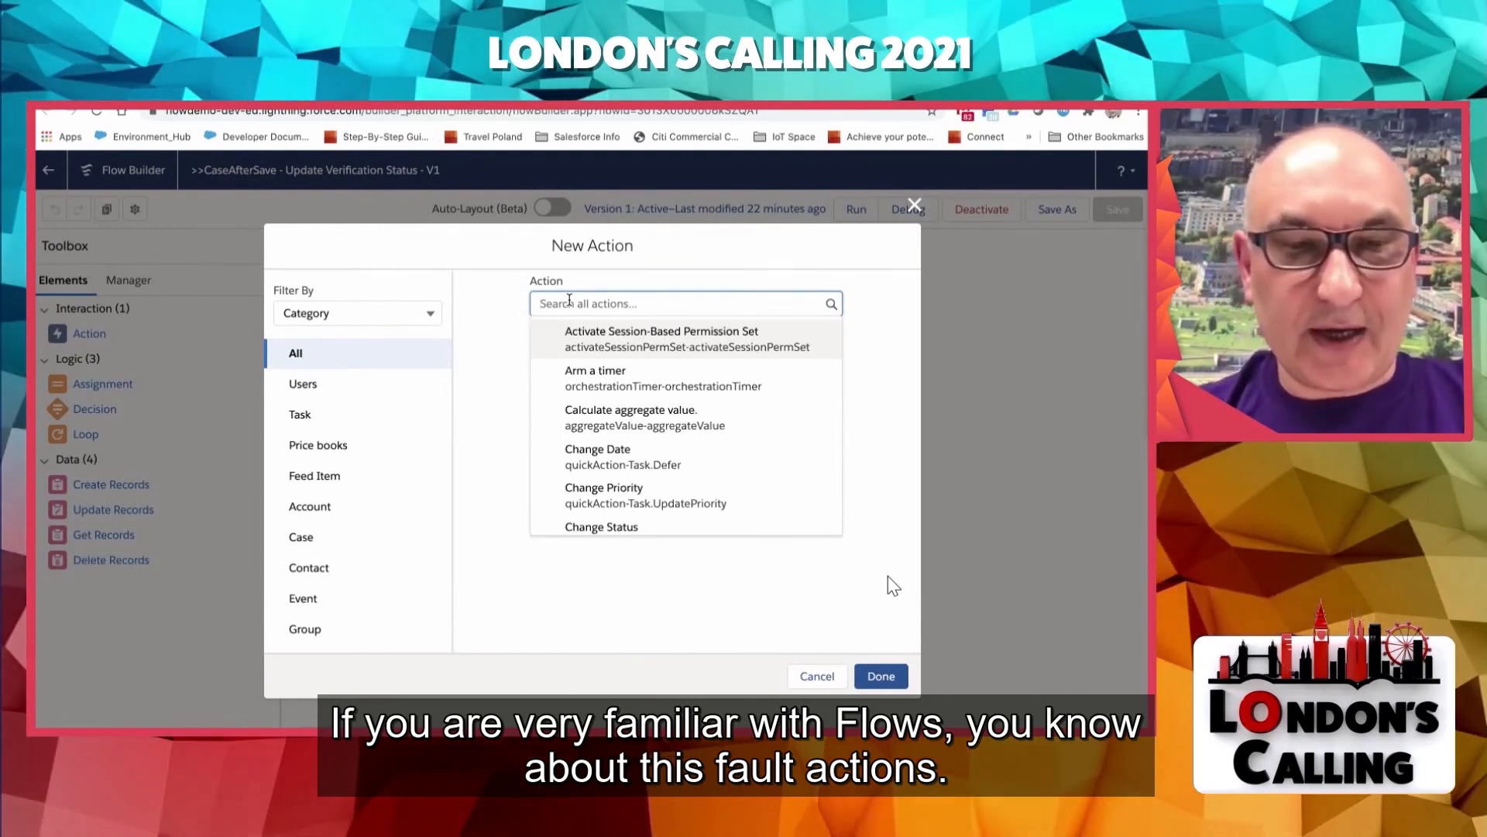
text(cha)
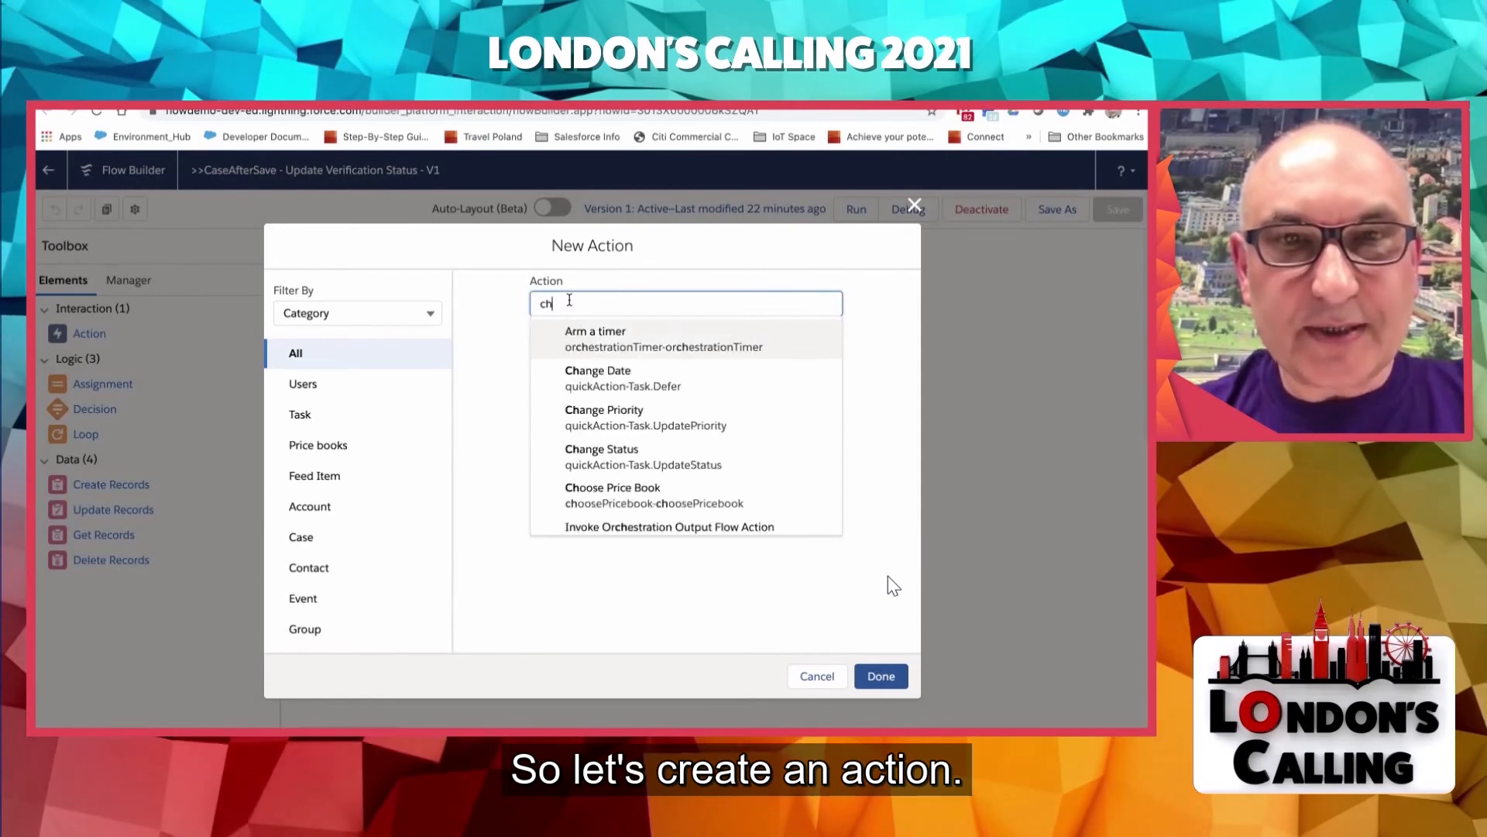
key(Down)
key(Down)
key(Down)
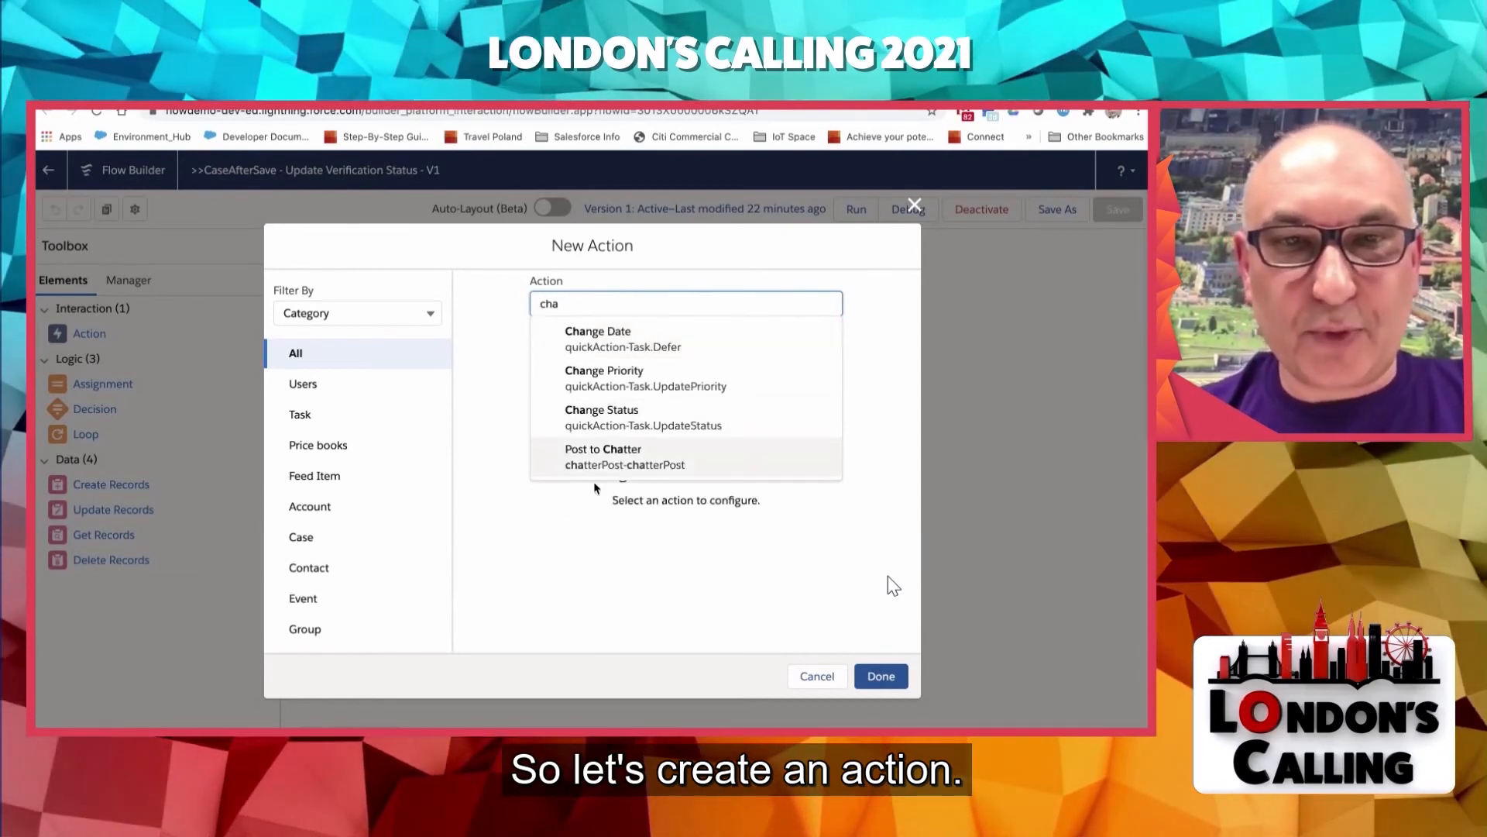
key(Return)
- Label the Post to Chatter action "Error Message" with the API name Error_Message
click(564, 387)
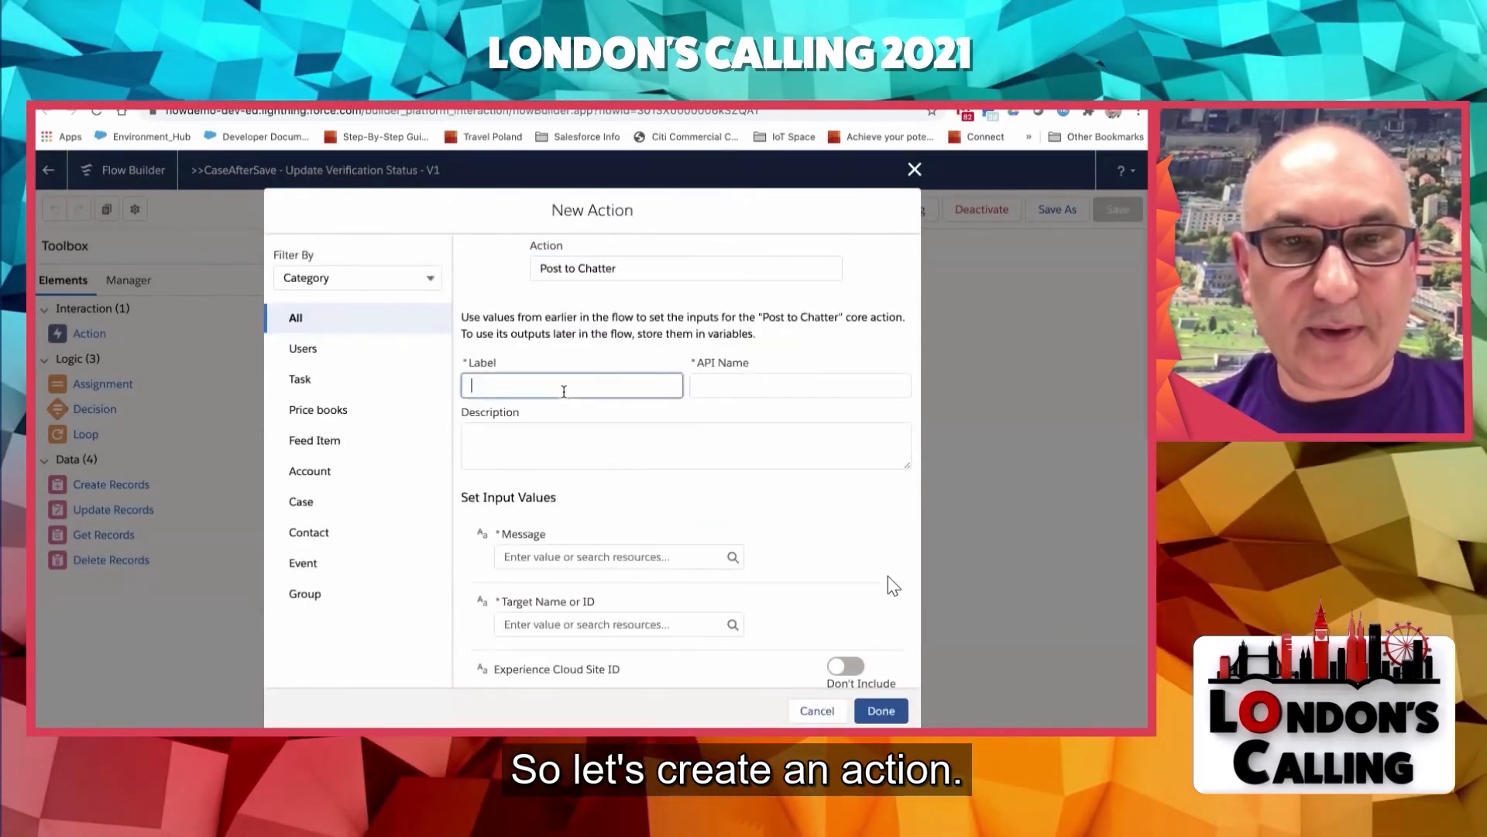
text(Error)
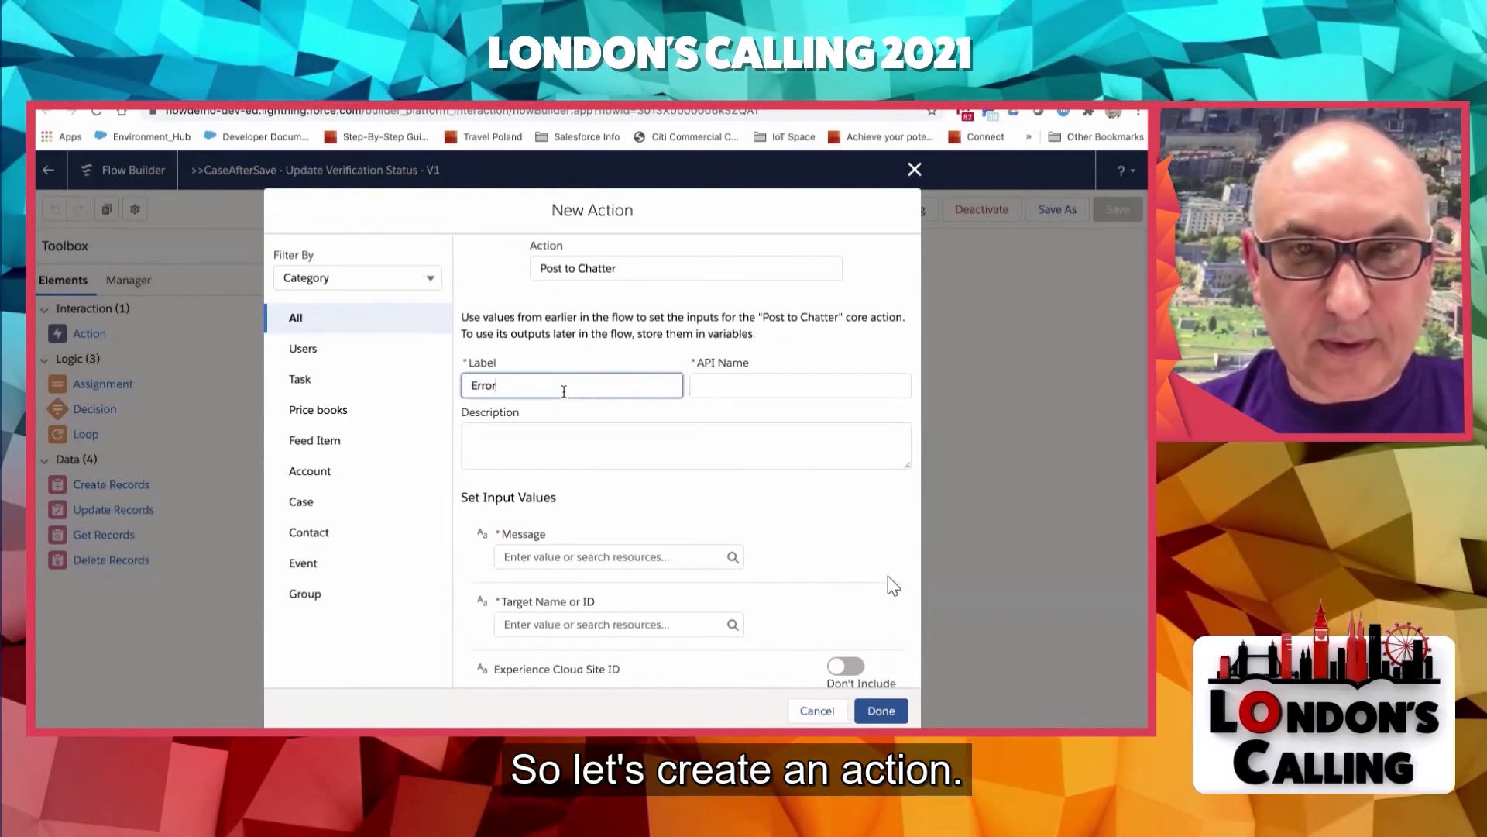
text( Message)
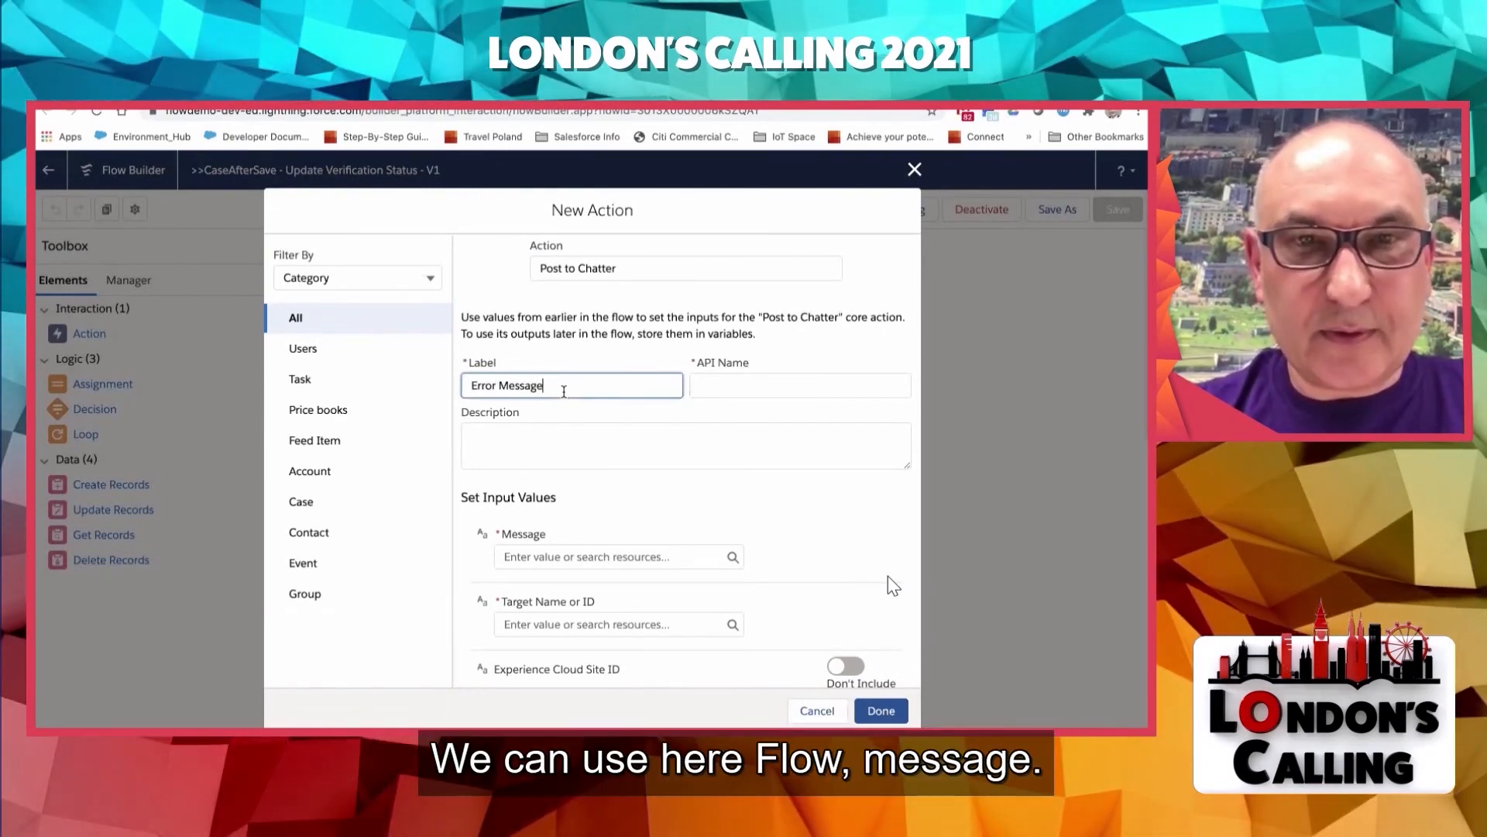
key(Tab)
- Set the Chatter post's message to the flow's fault message variable, {!$Flow.FaultMessage}
scroll(413, 400, down, 3)
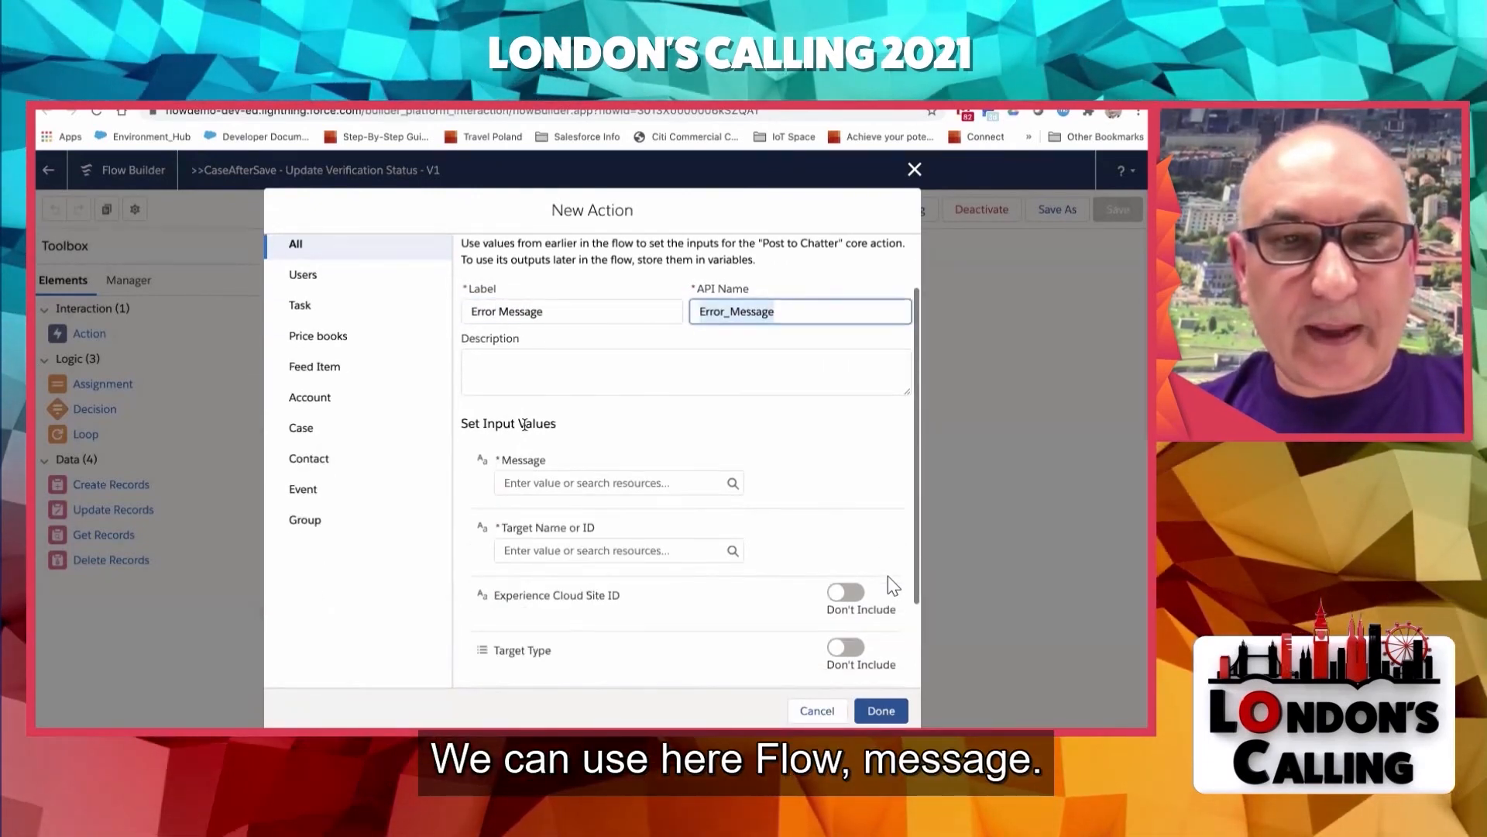
click(529, 453)
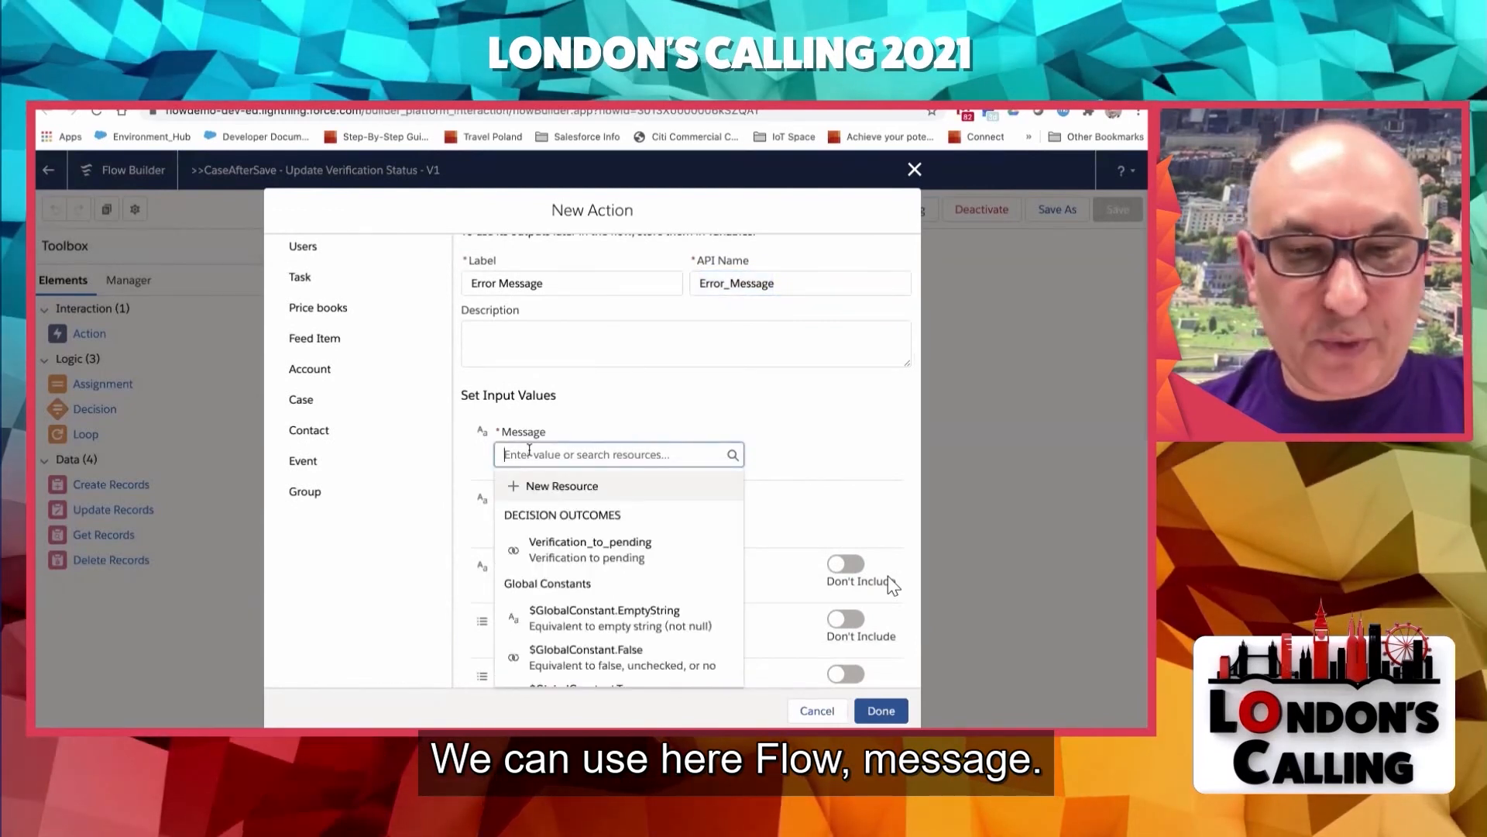
text(flo)
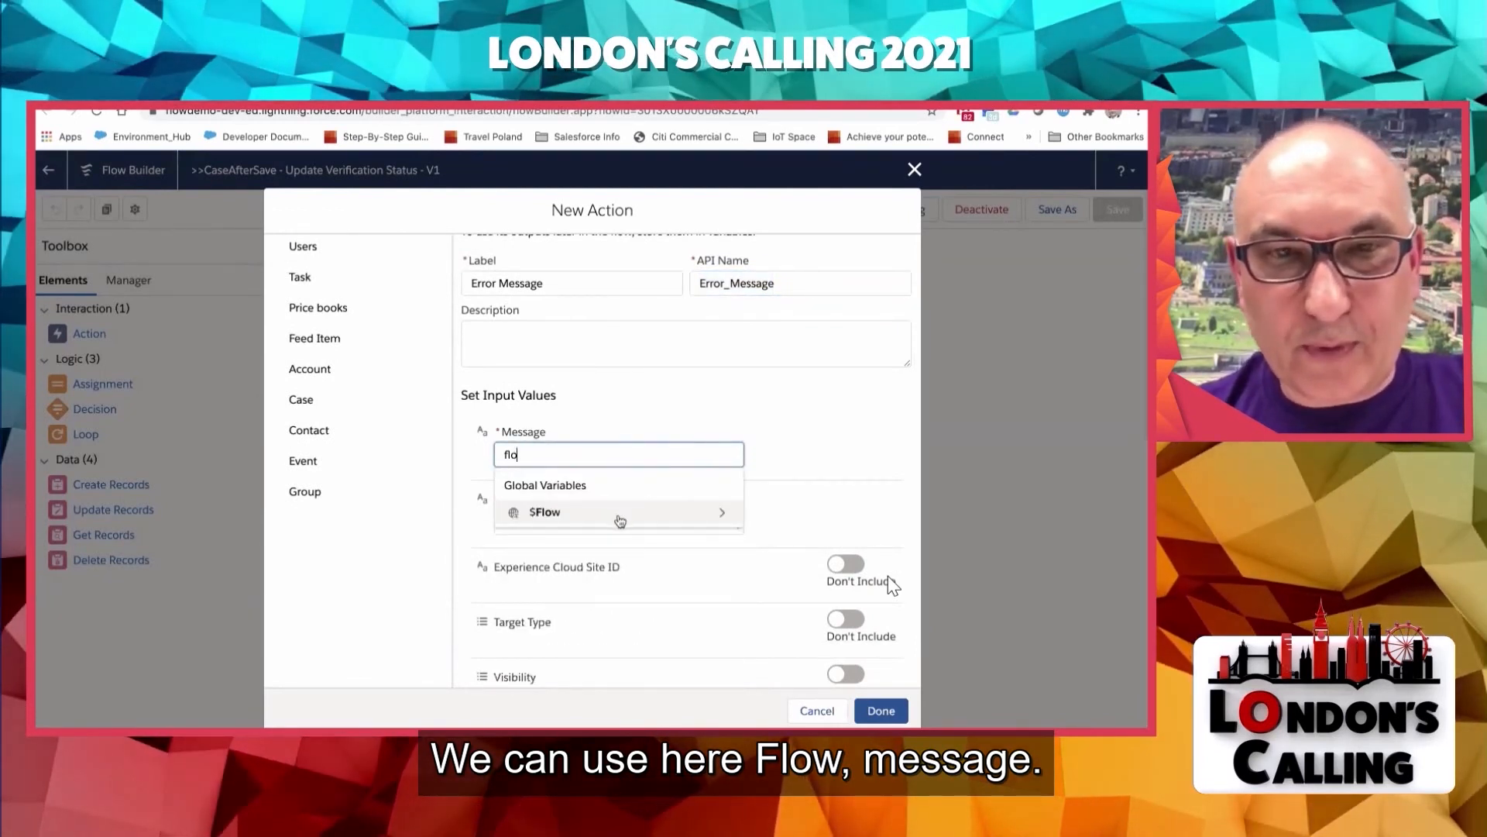
click(618, 516)
text(fa)
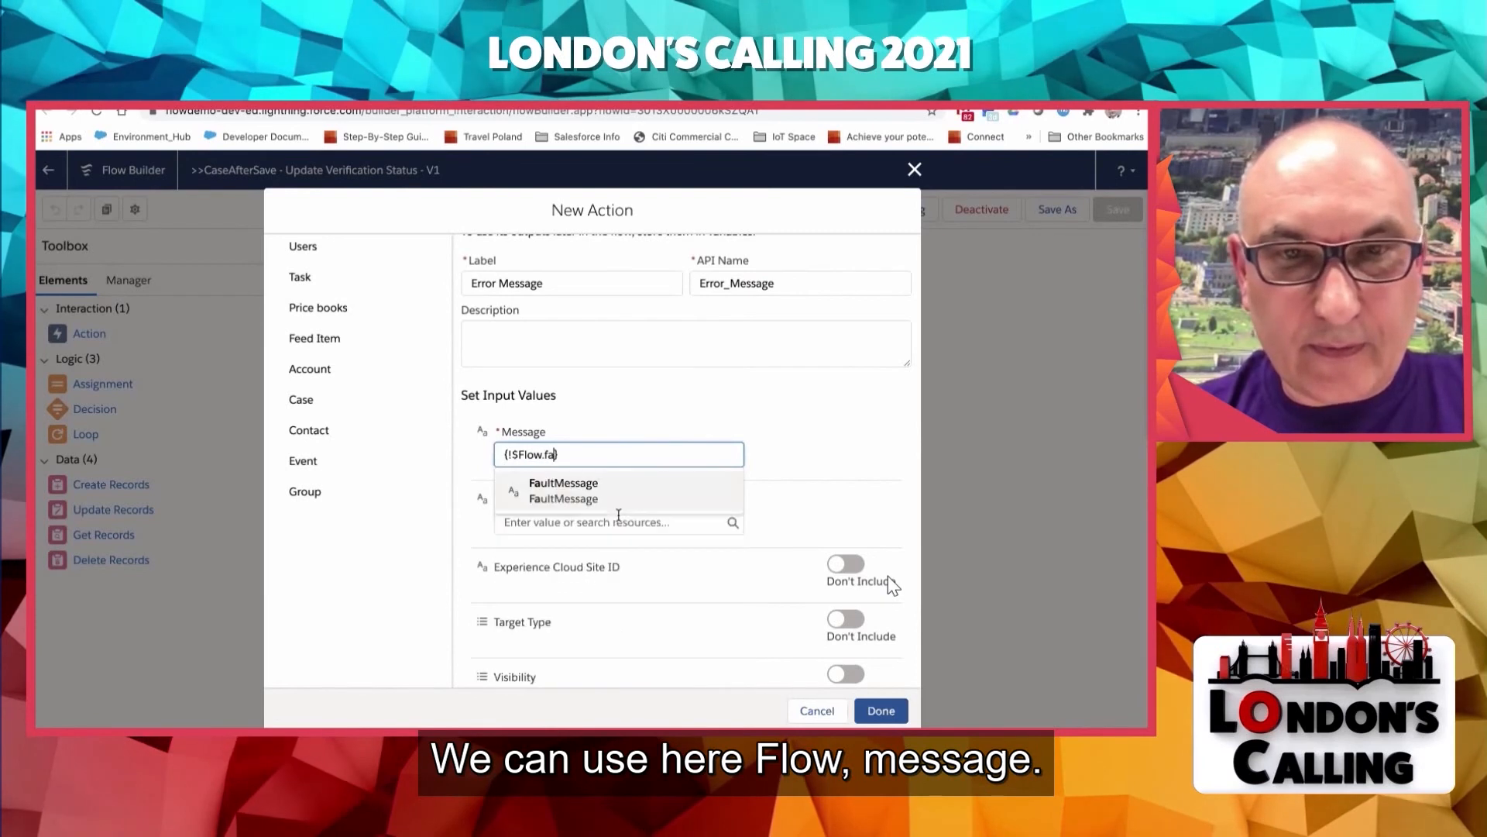
click(612, 496)
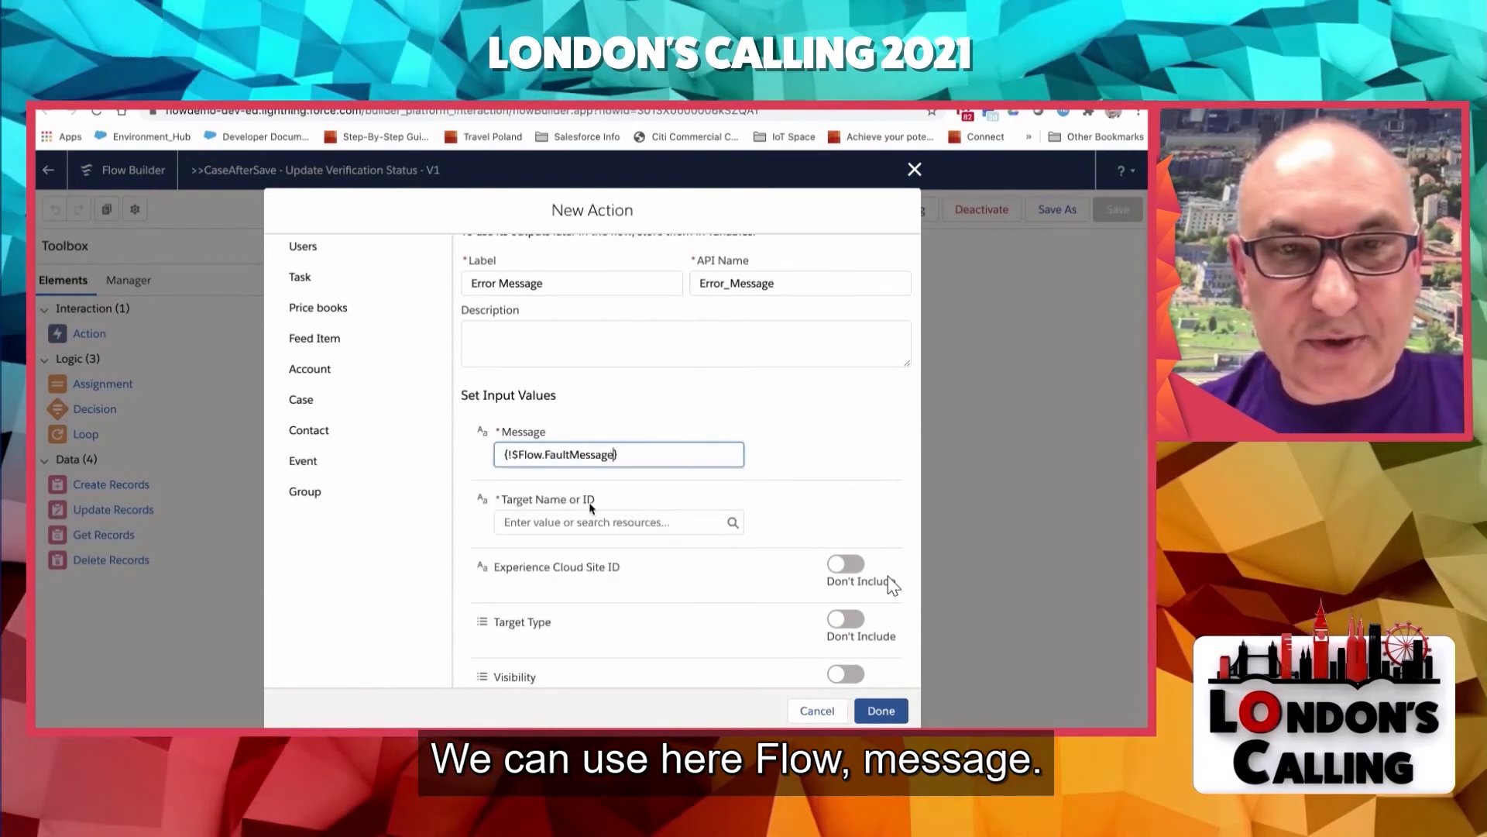
- Insert the text "Uppssss Something went wrong. This is what Salesforce say:" before the fault message variable
click(499, 457)
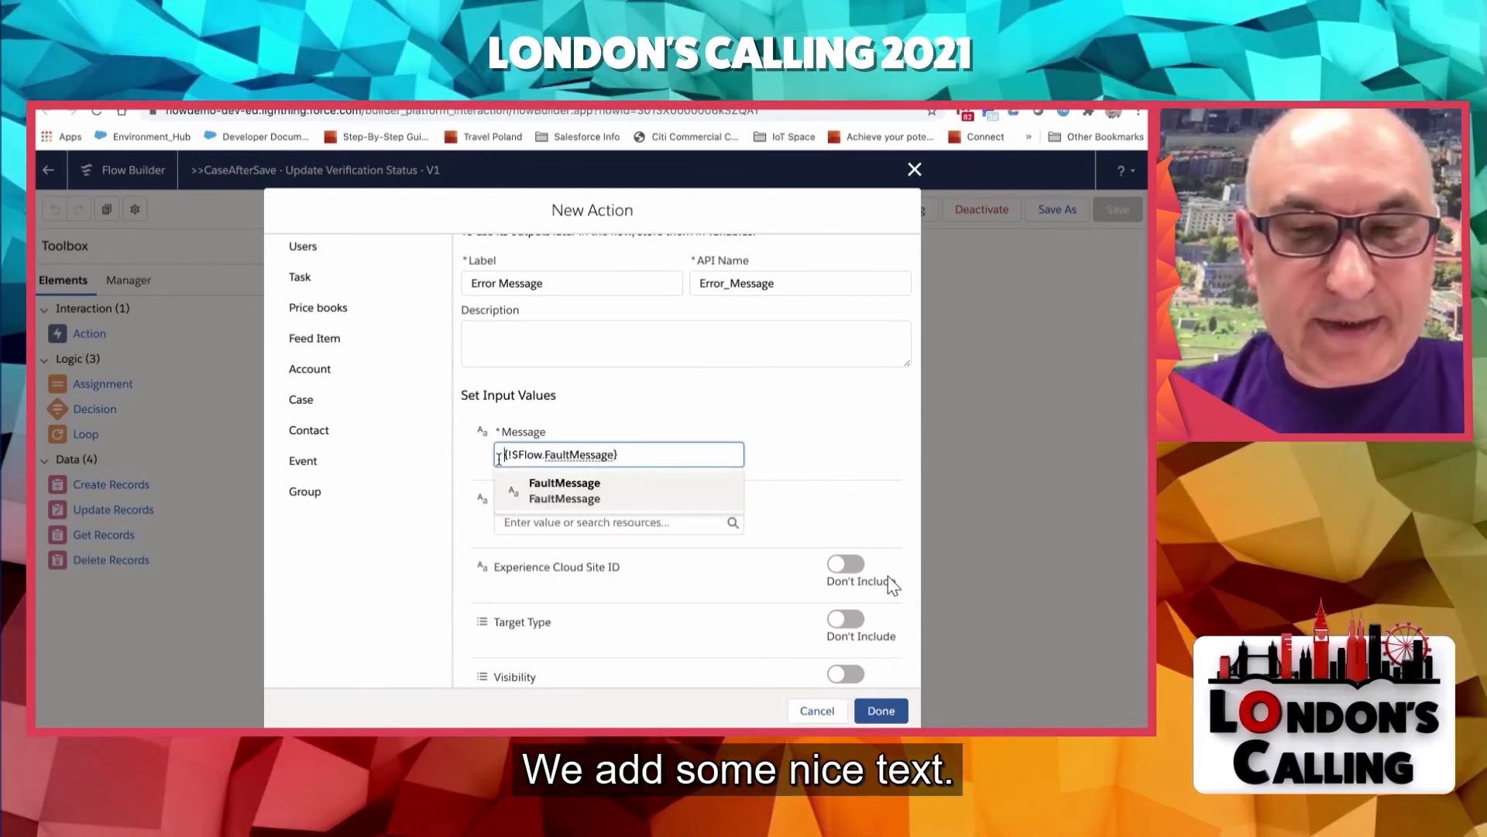
text(Upps)
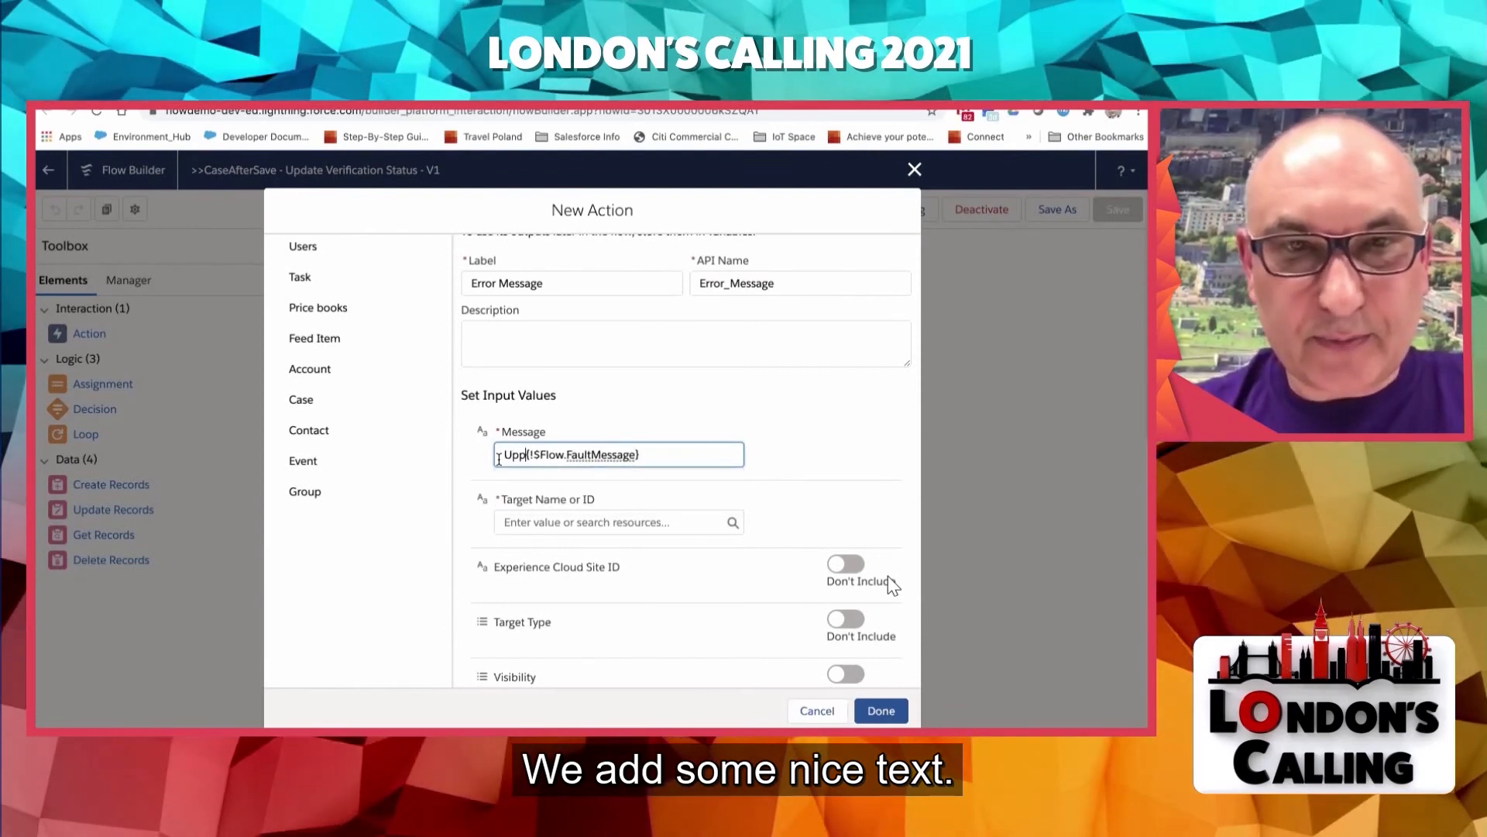
text(sss )
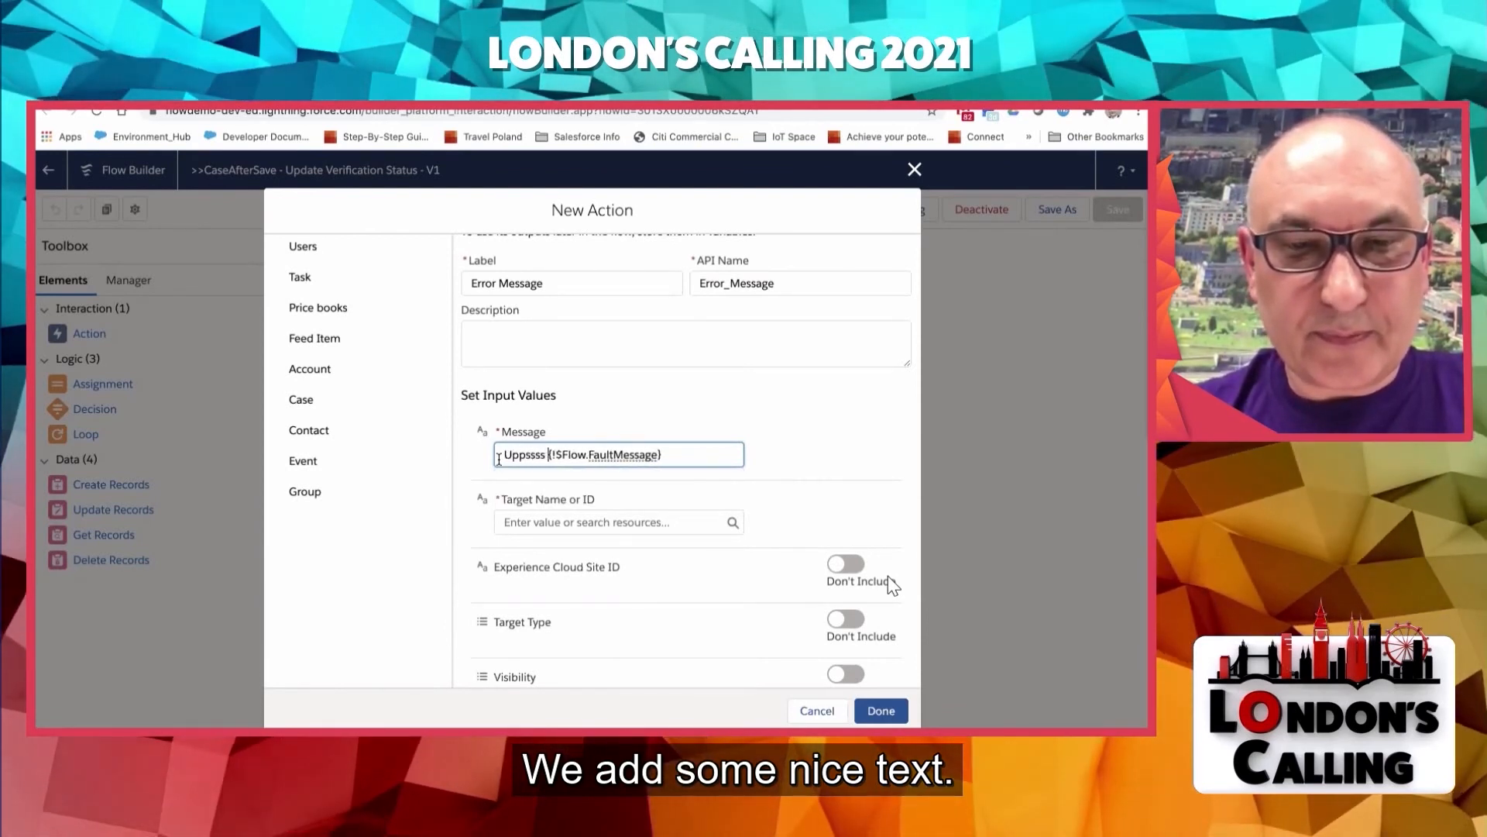
text(Something w)
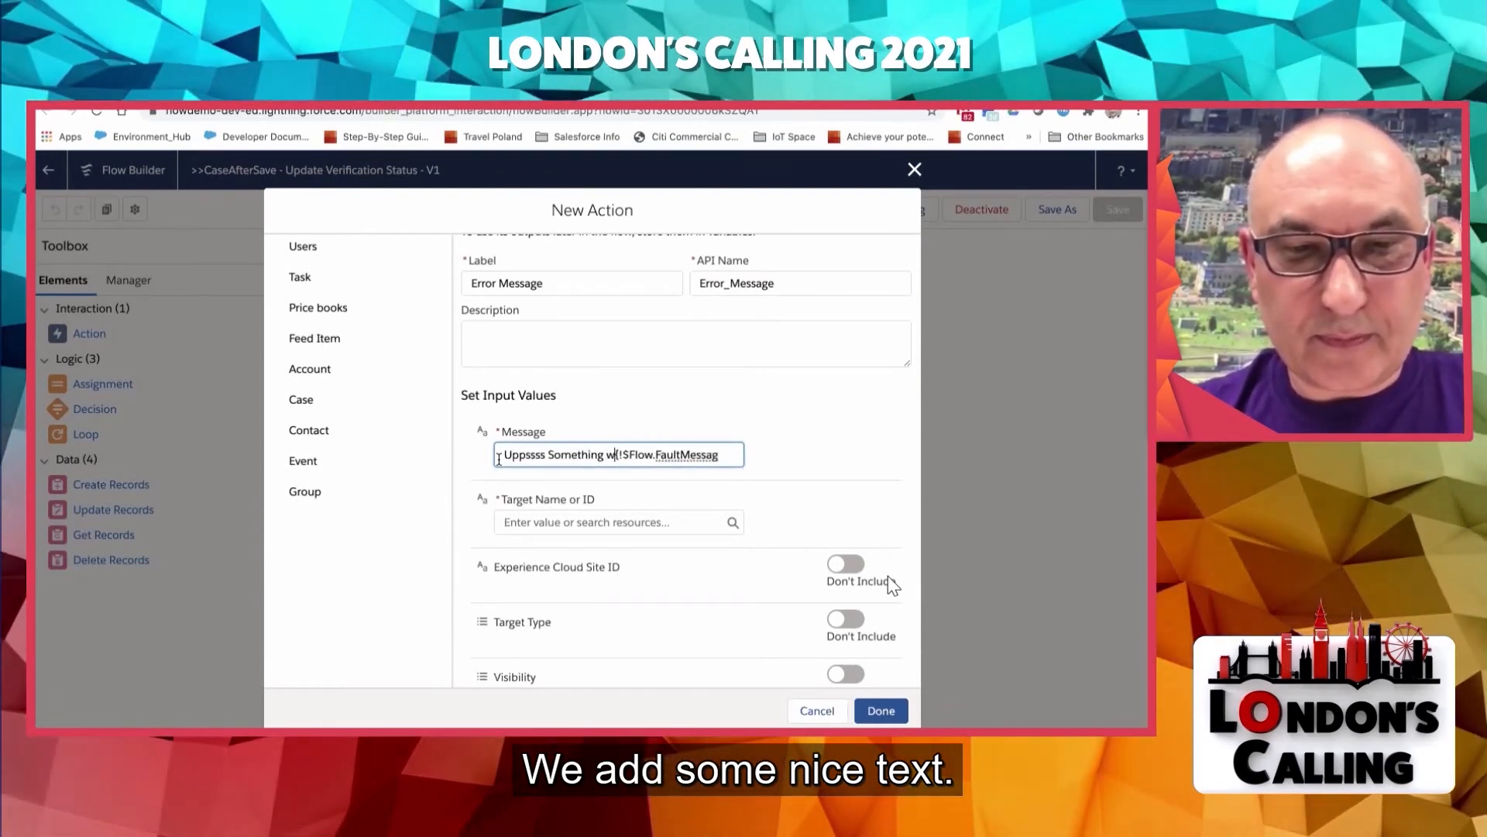
text(ent wrong)
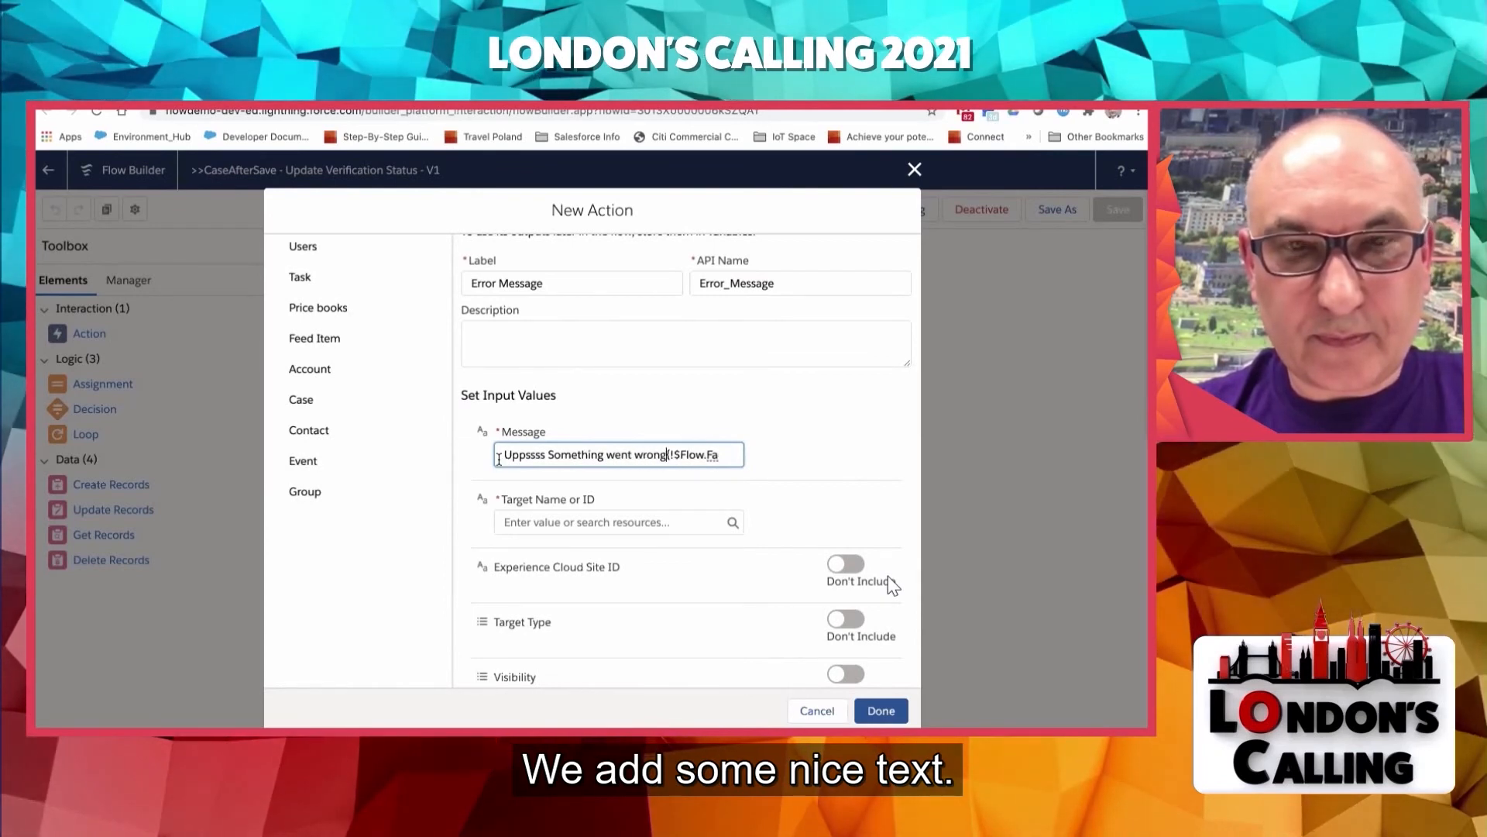
text(. T)
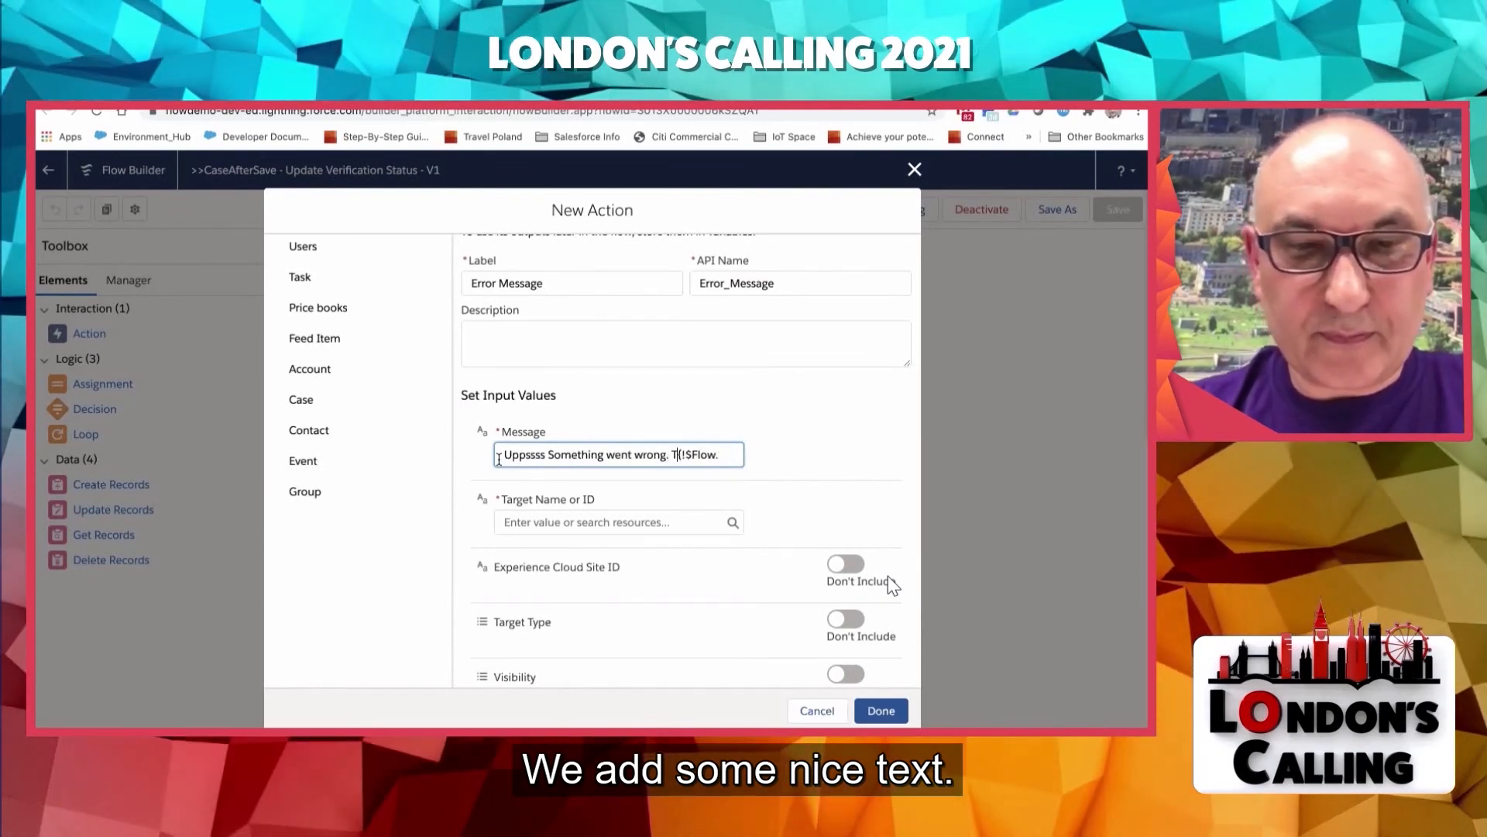
text(his is )
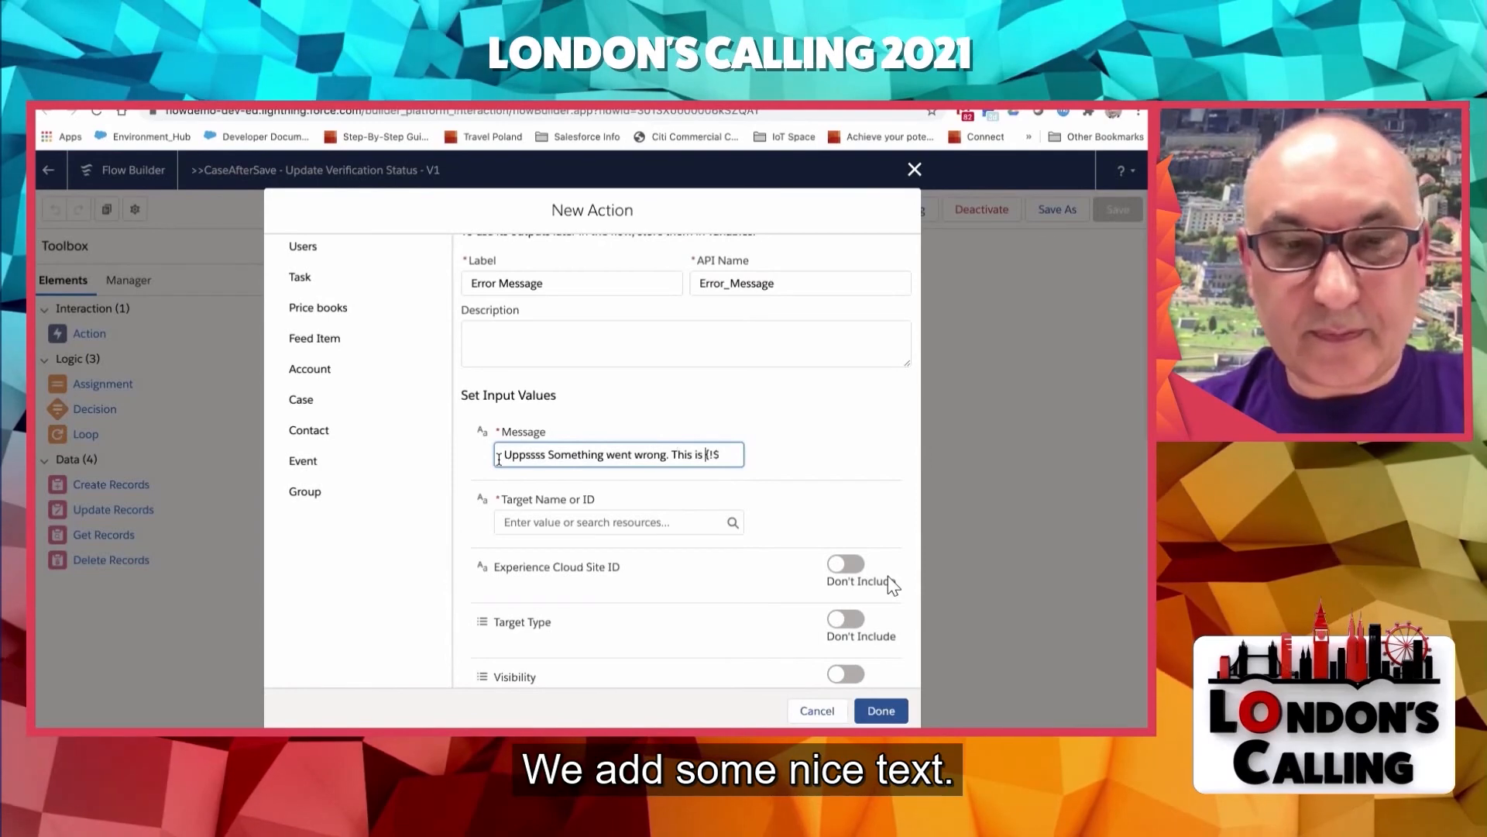
text(what Sales)
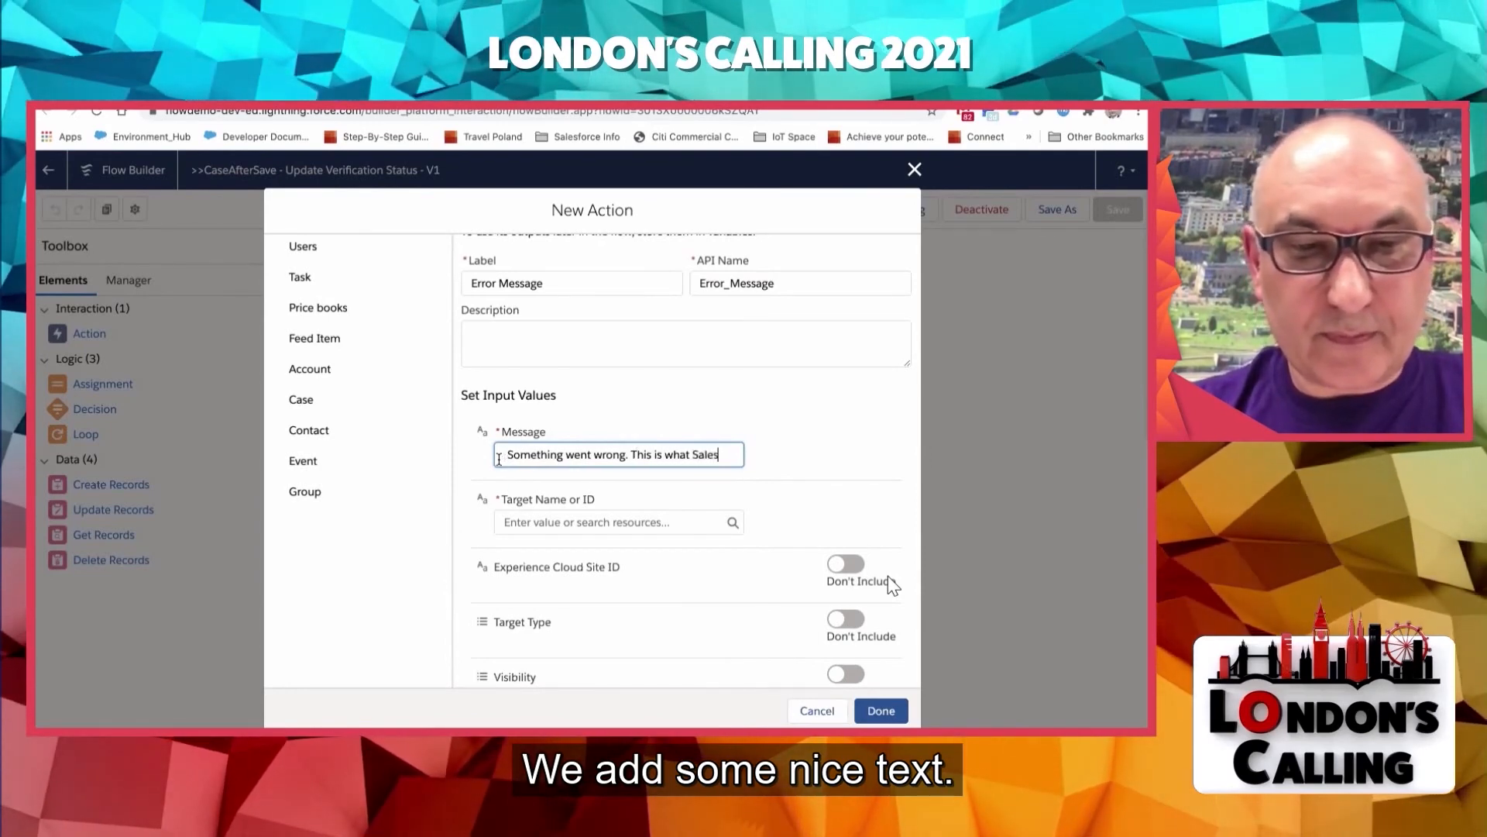
text(force say)
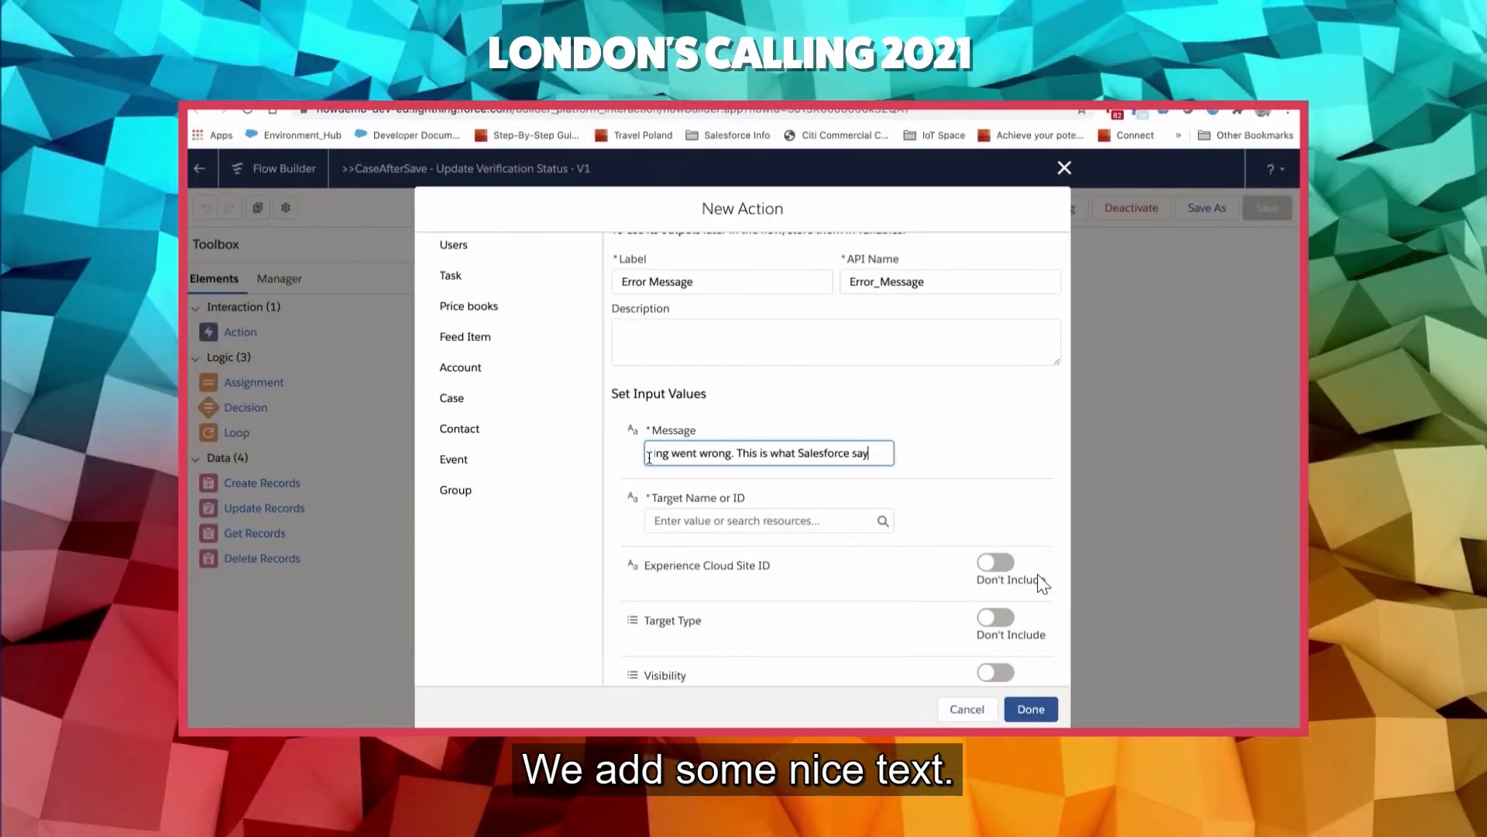
text(:)
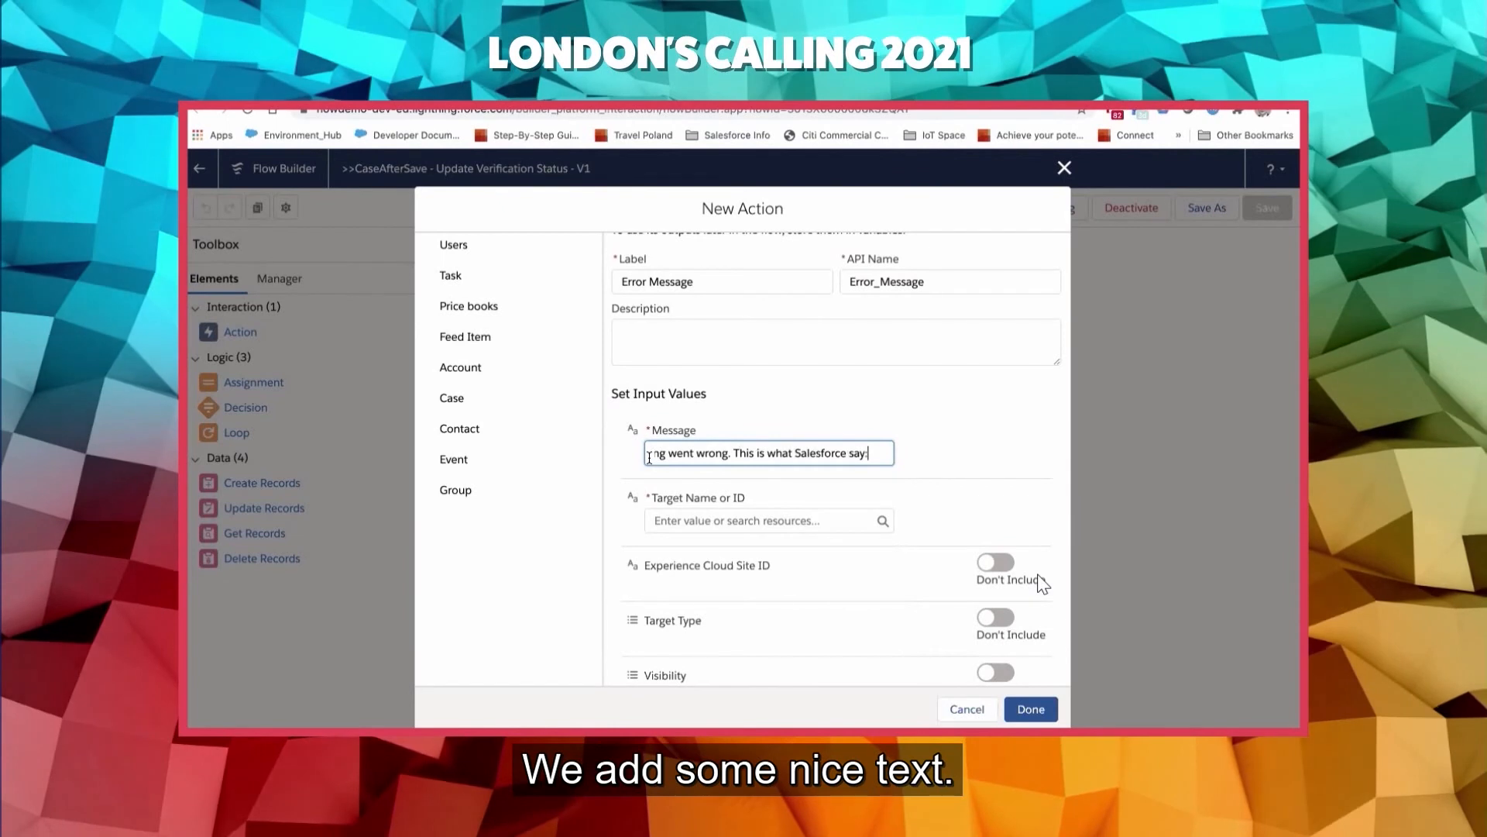
- Set the post's target to the triggering case's ID, {!$Record.Id}, and finish the action
click(680, 526)
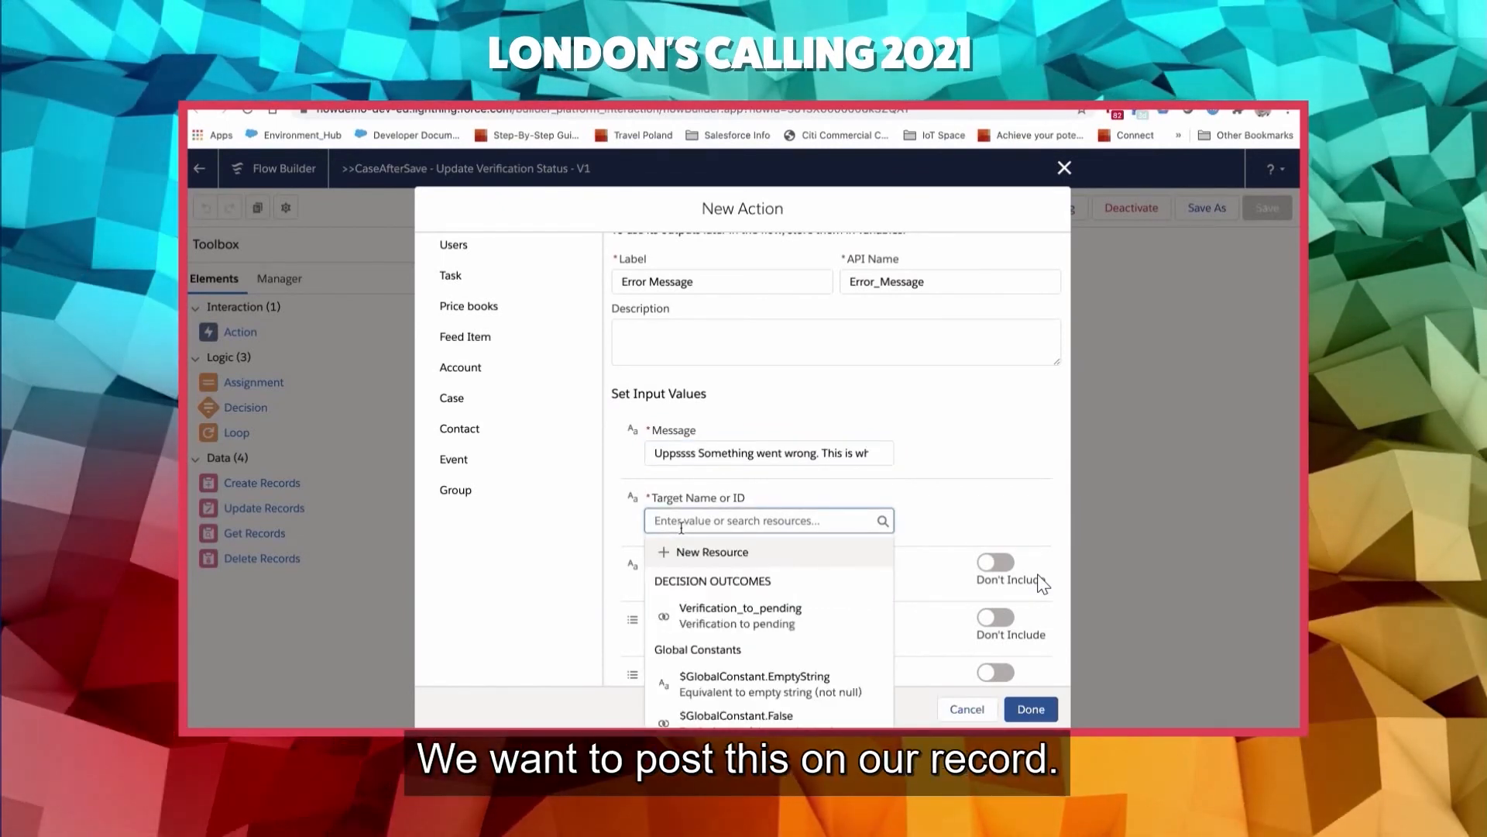
text(re)
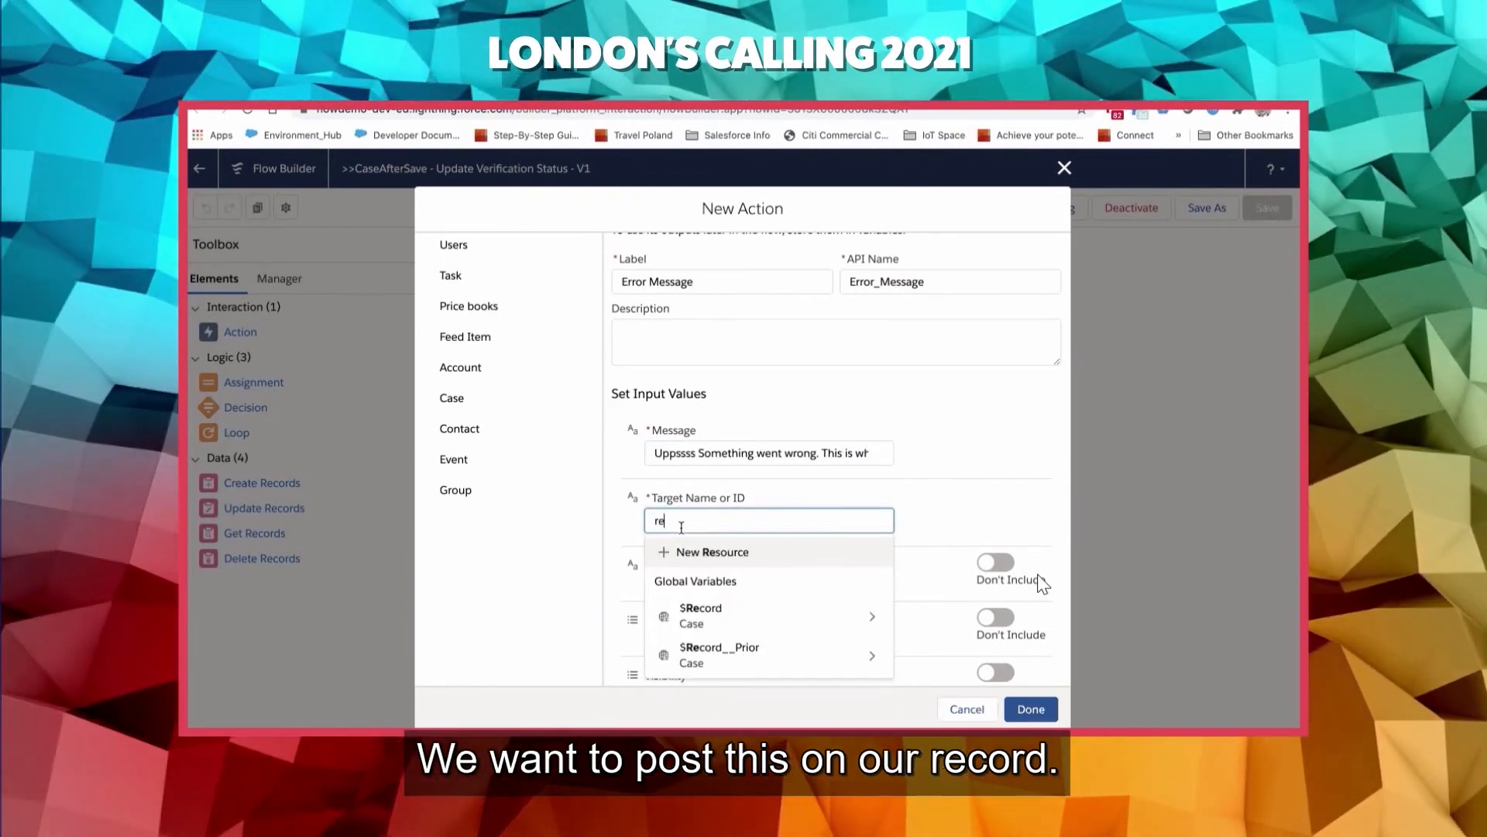
click(776, 623)
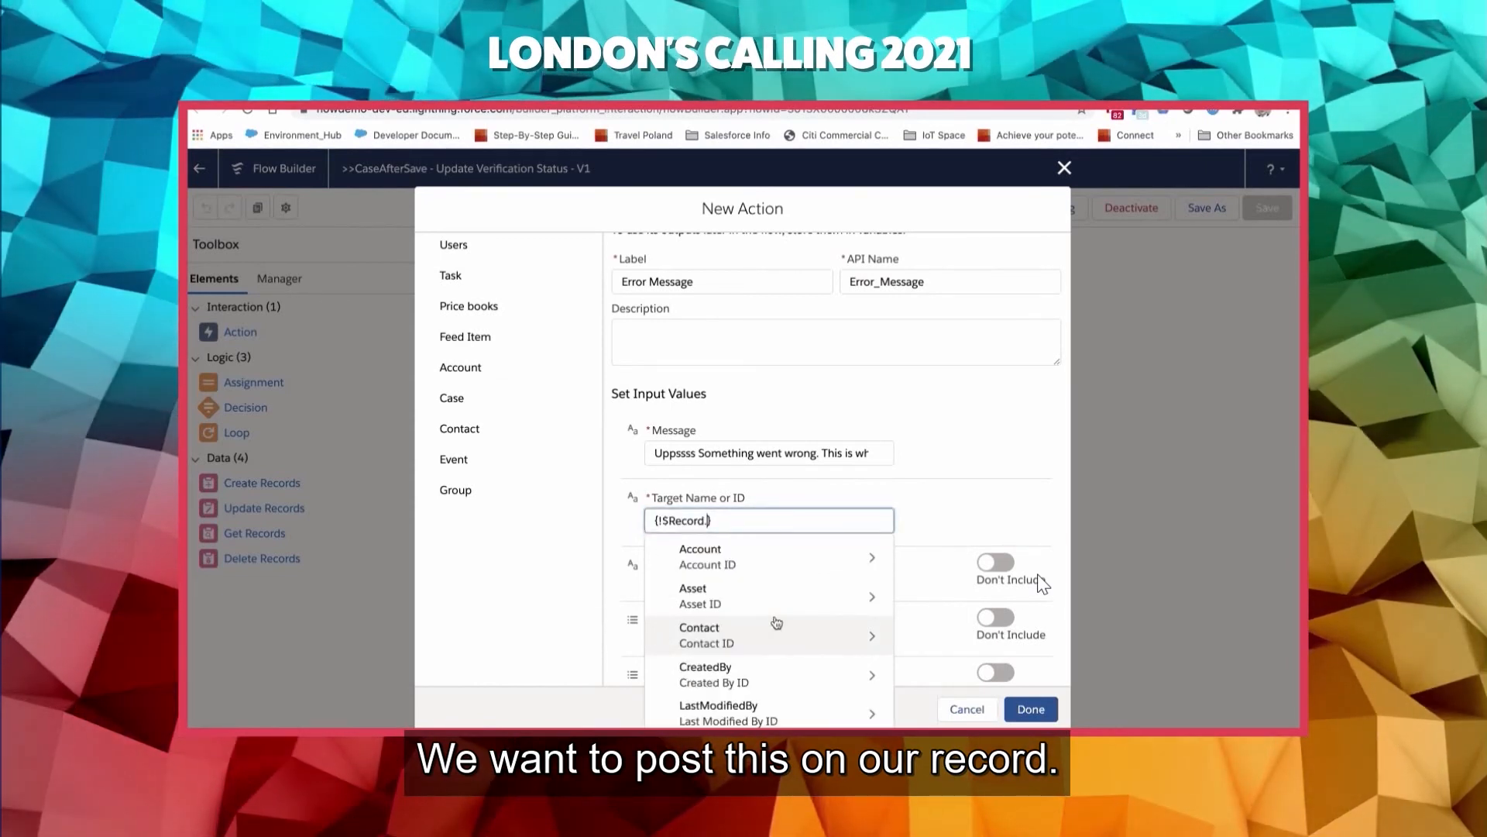
text(id)
scroll(774, 619, down, 1)
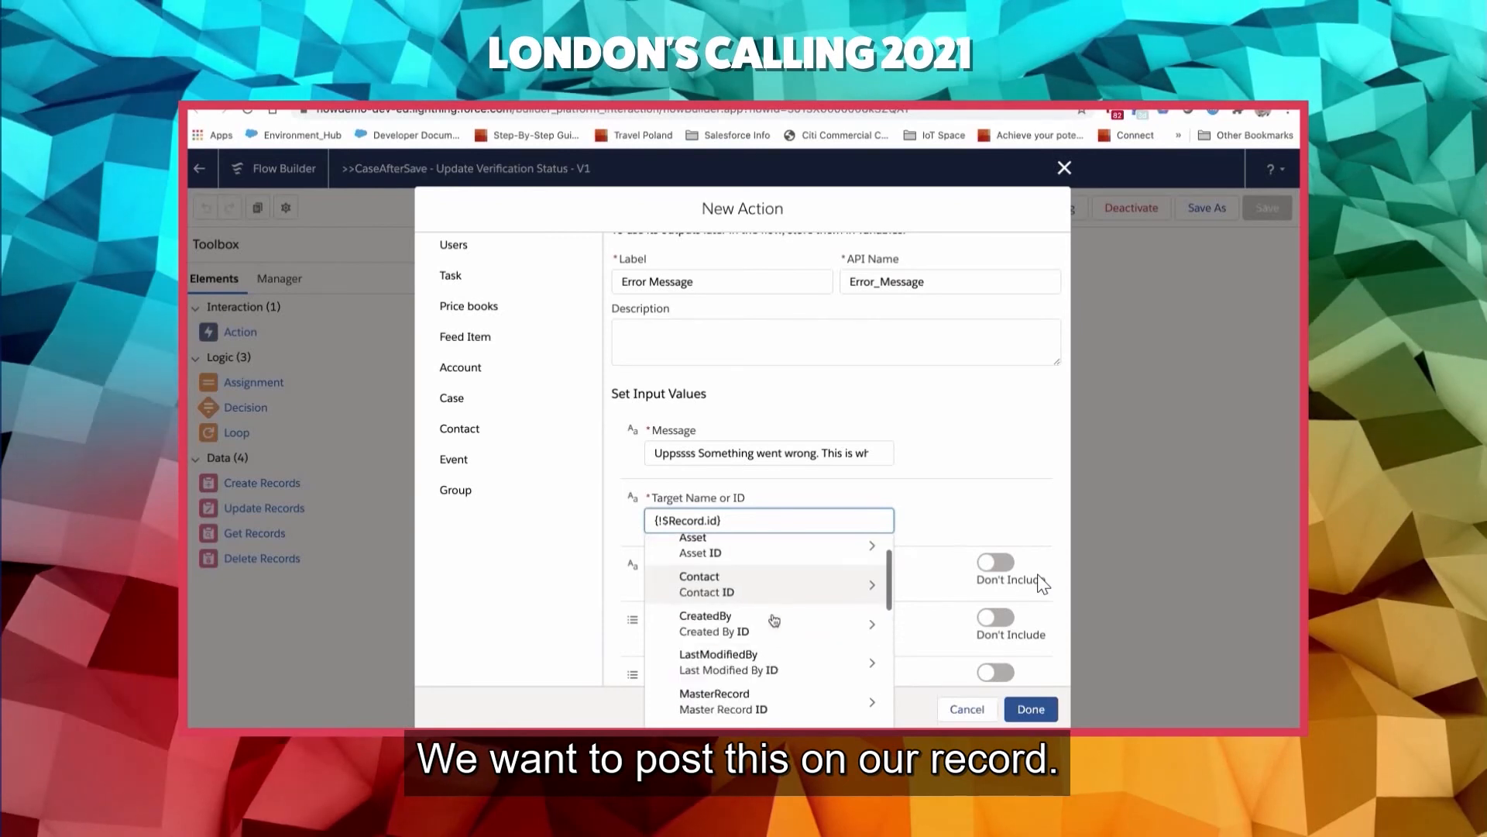
scroll(774, 620, down, 5)
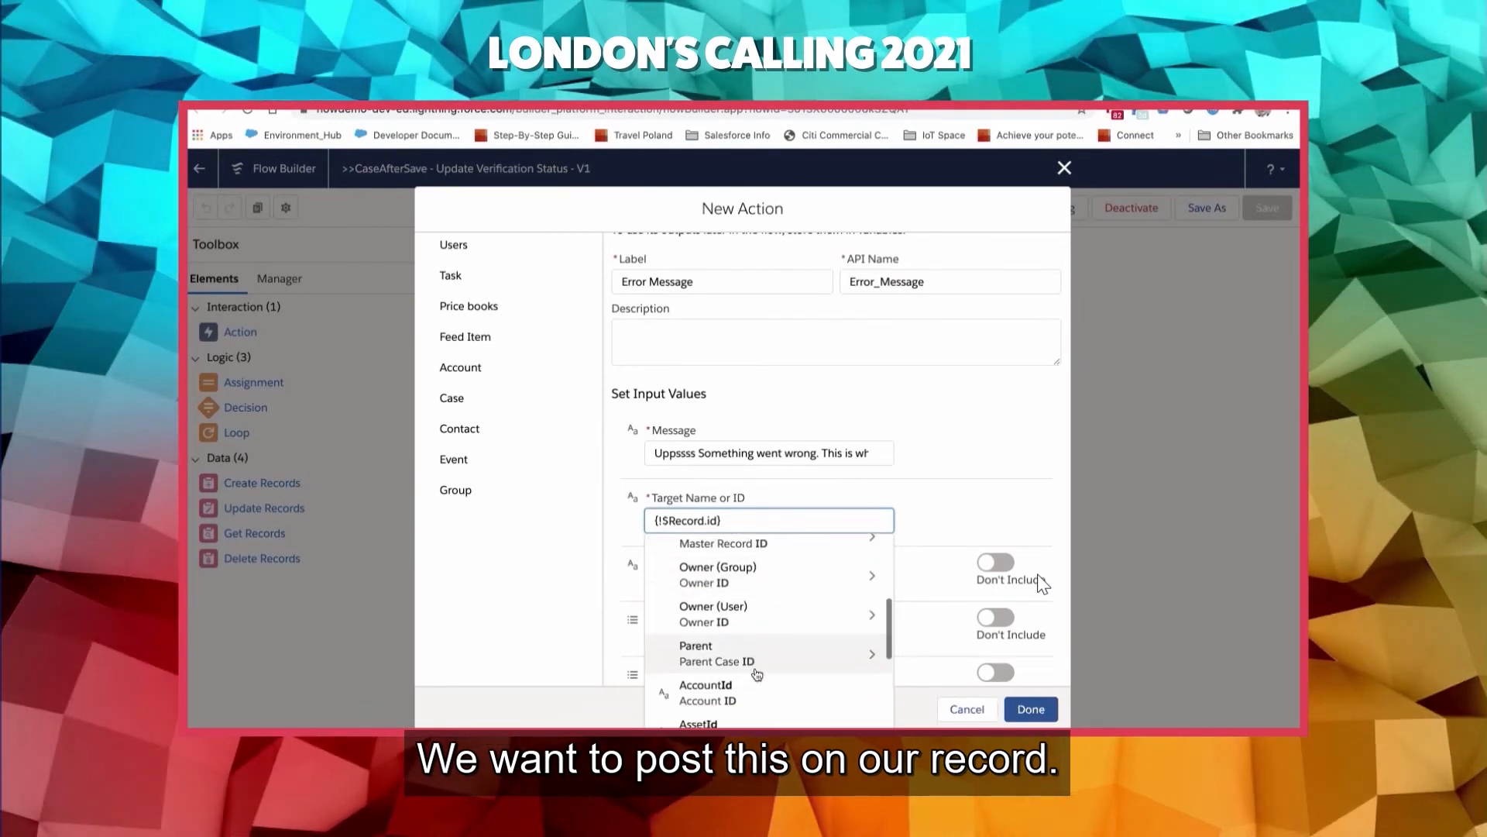
scroll(757, 674, down, 5)
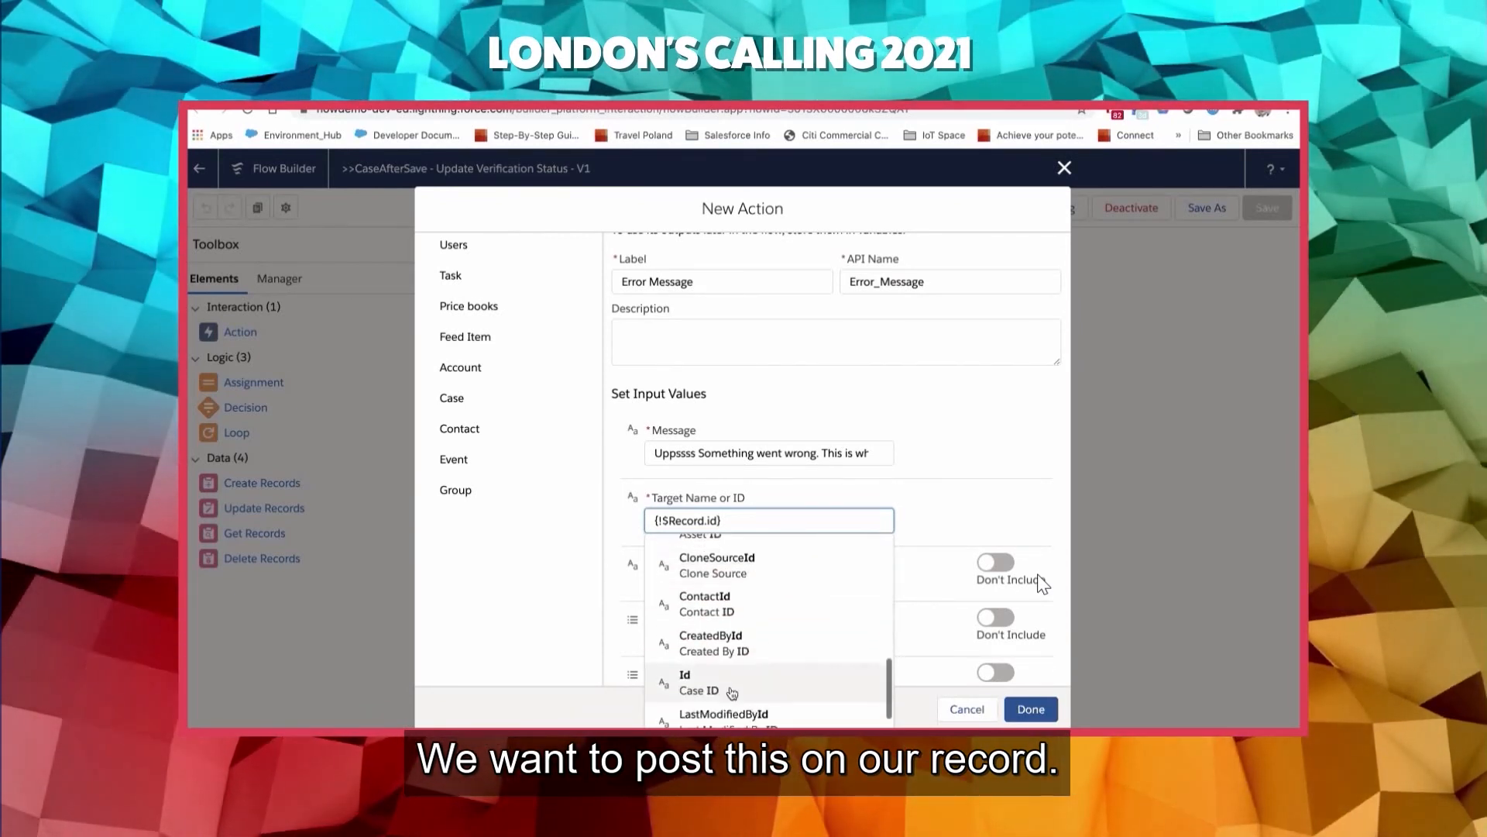
click(732, 692)
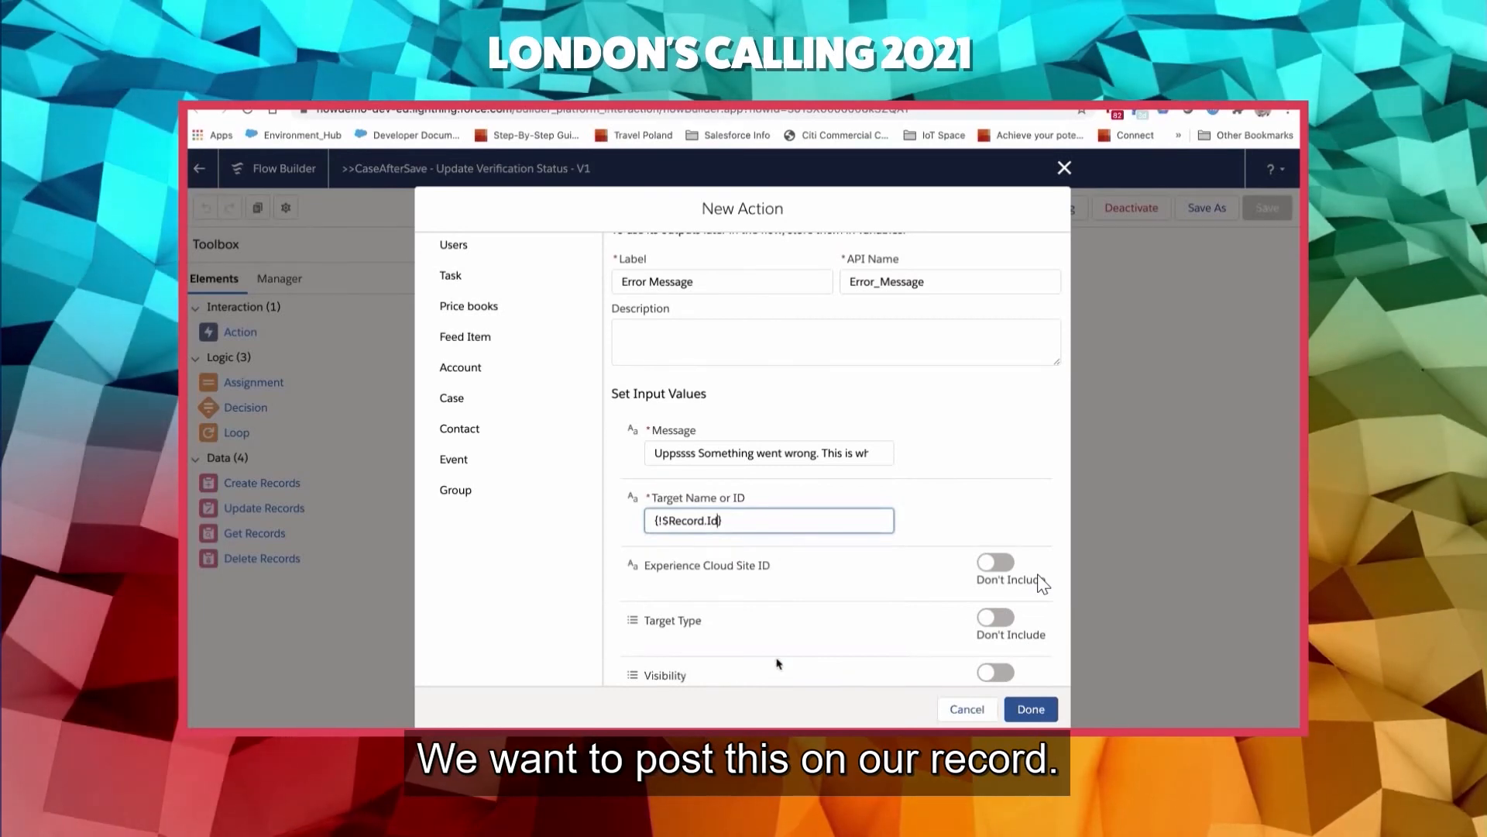
scroll(779, 664, up, 2)
click(1037, 709)
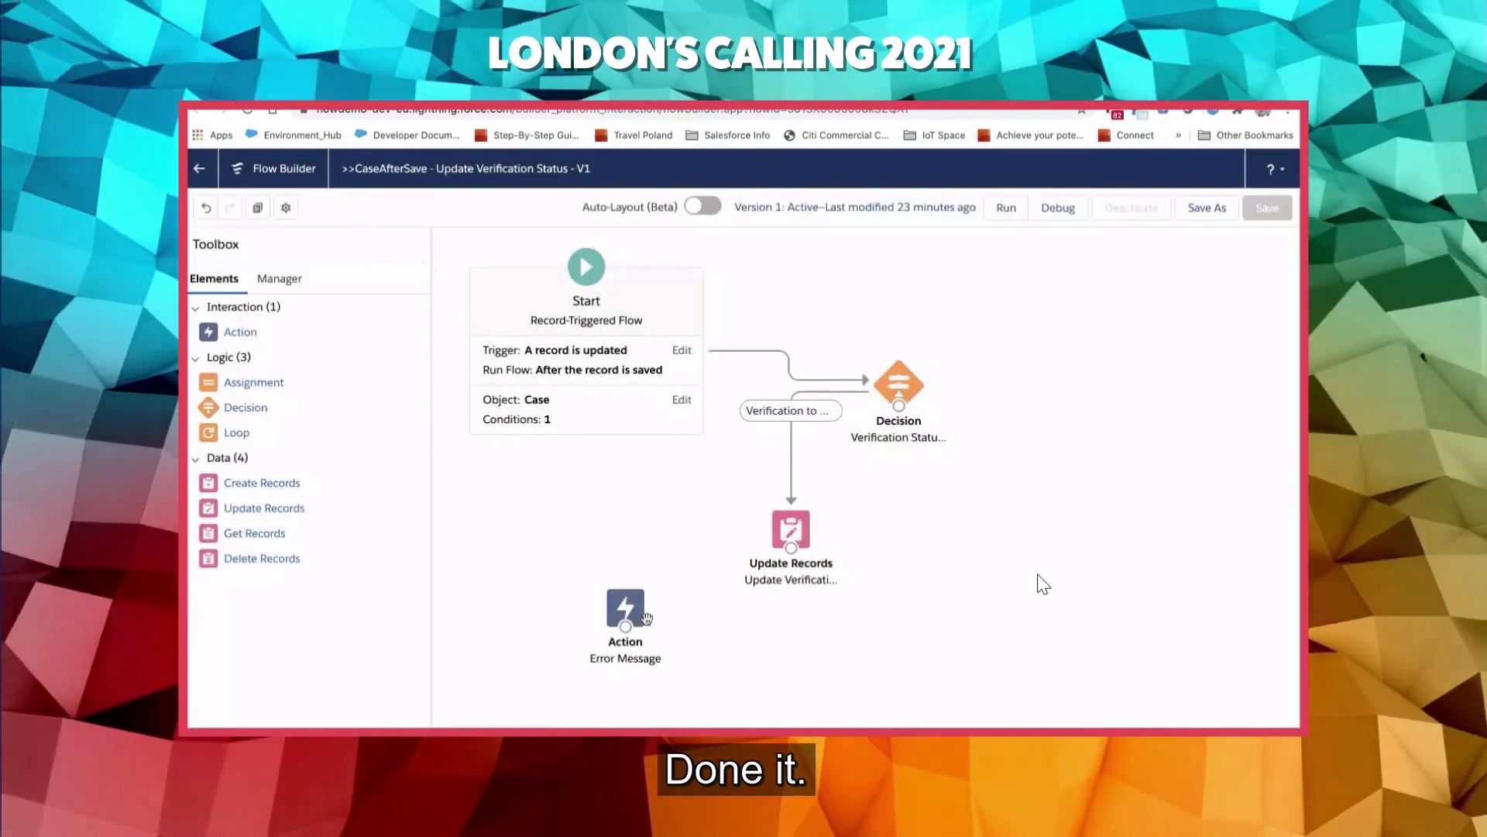
- Duplicate the Error Message action, place the copy to the right of the original, and connect Update Records to the copy
drag(637, 628, 696, 651)
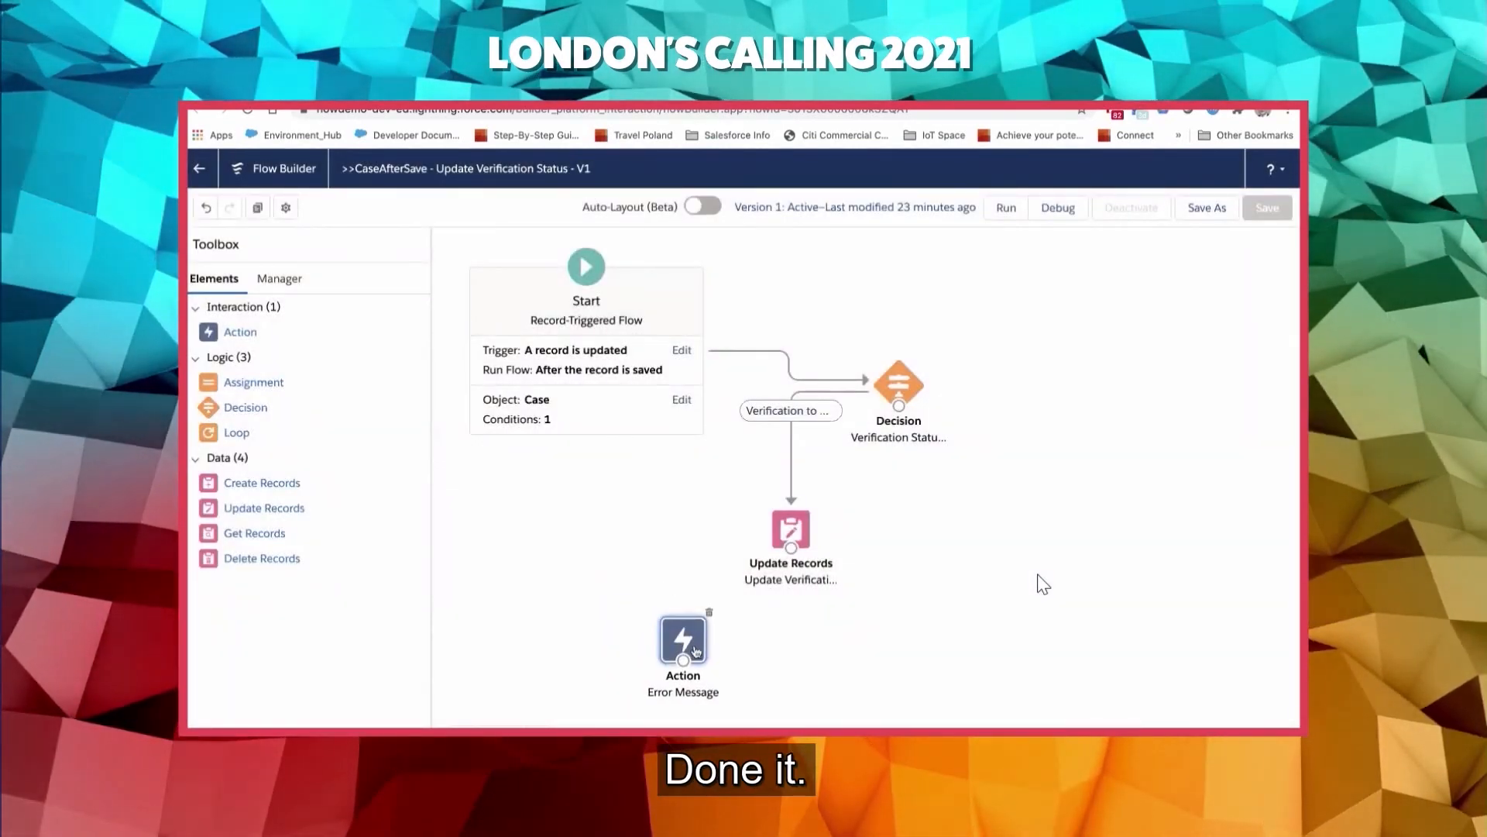
click(257, 206)
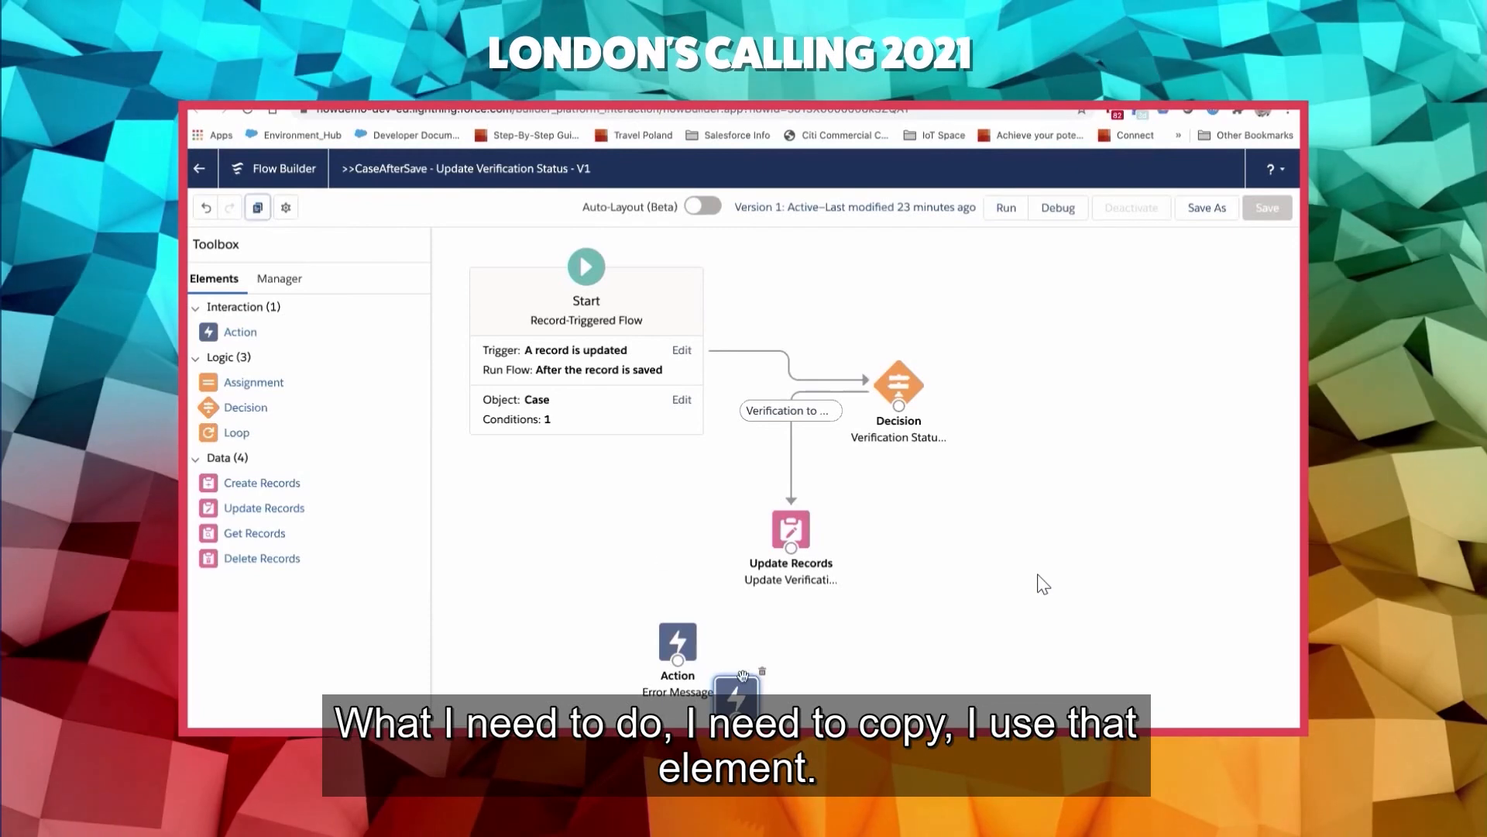
drag(750, 691, 943, 631)
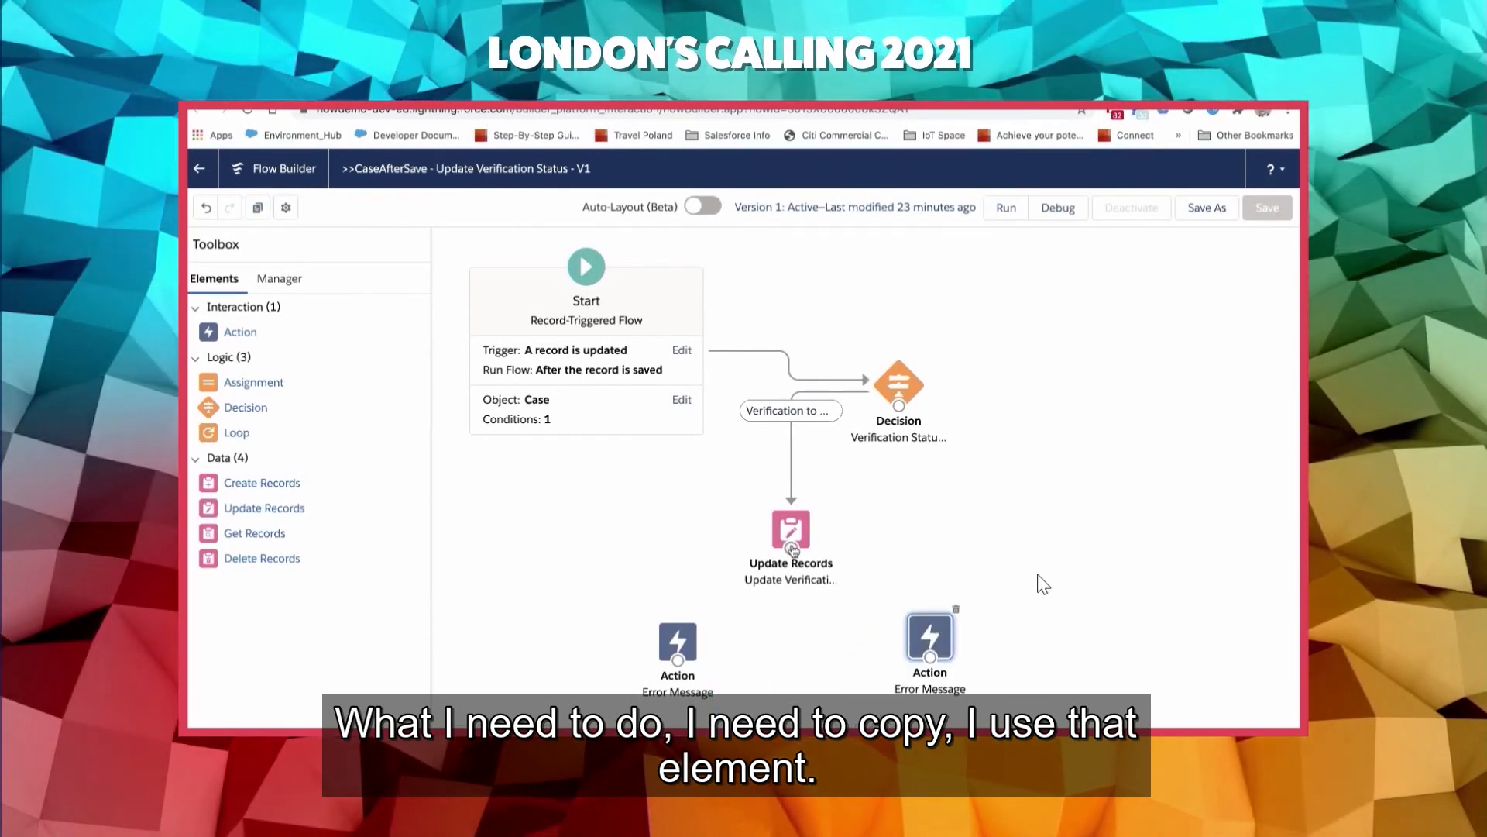
drag(791, 552, 931, 633)
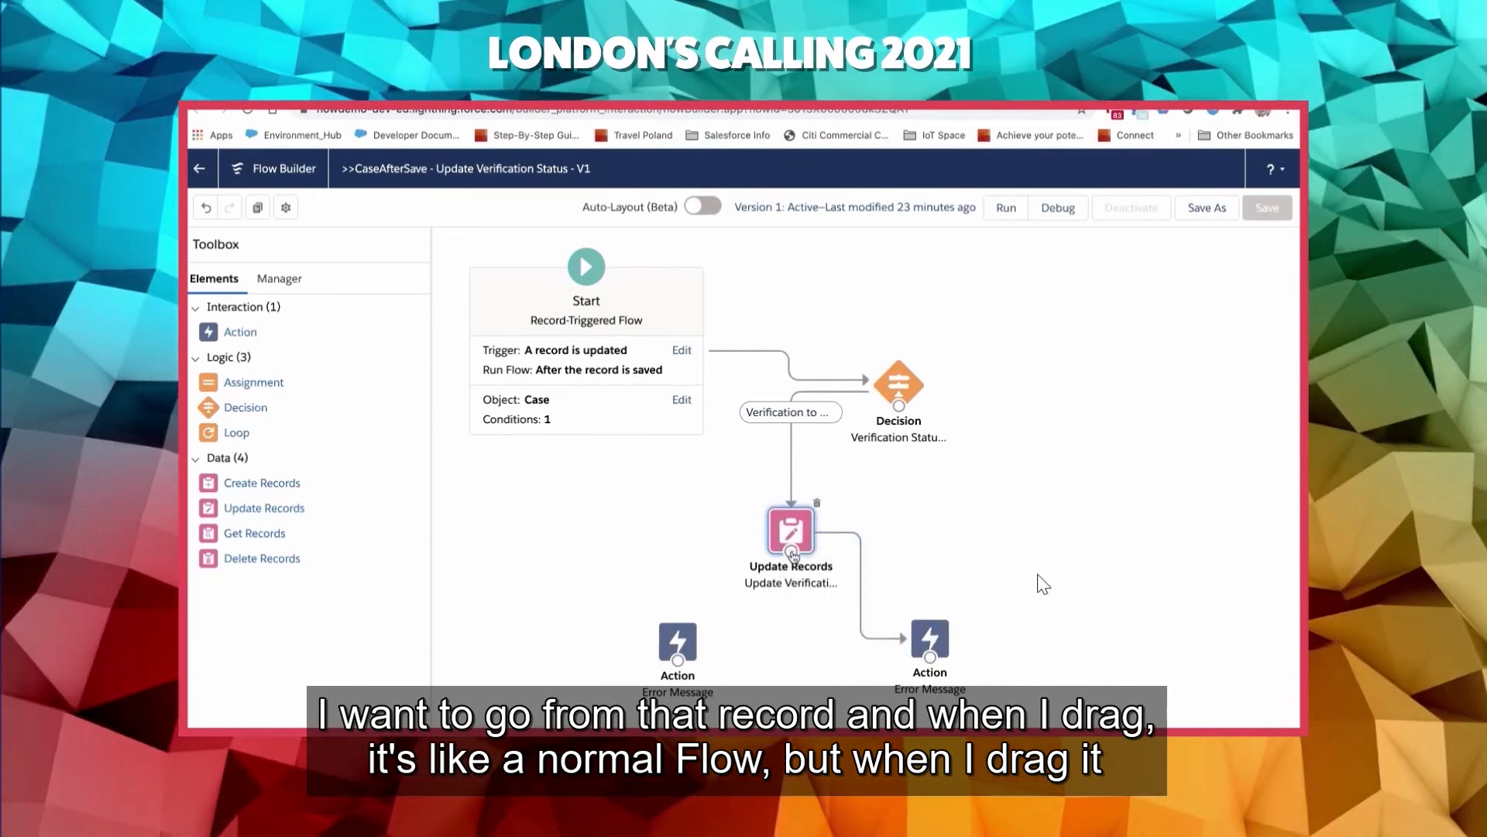
- Connect Update Records to the original Error Message action as its fault path and delete the connector to the duplicate action
drag(761, 570, 582, 629)
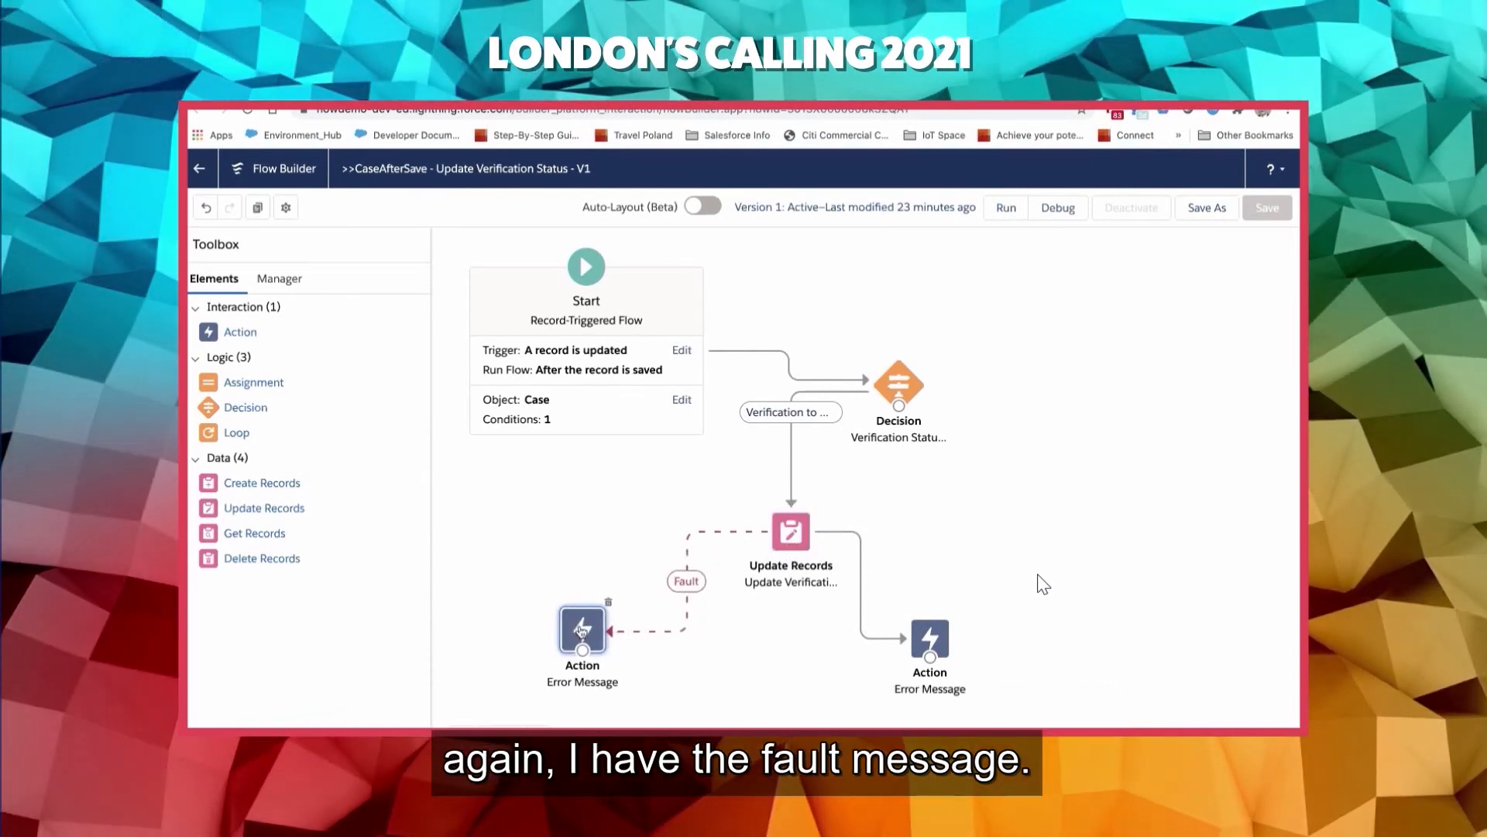
click(865, 637)
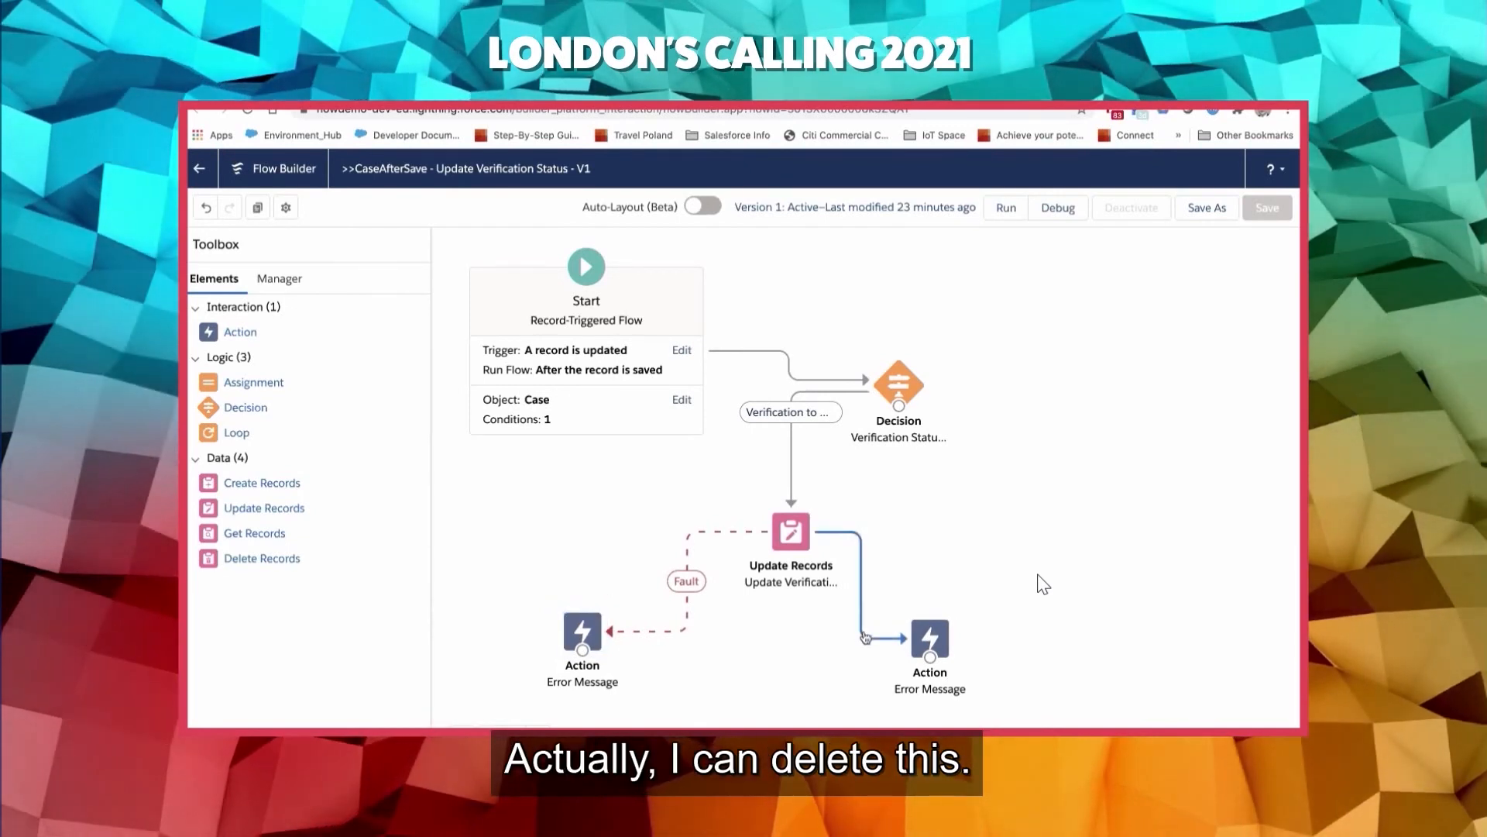
key(Delete)
click(937, 634)
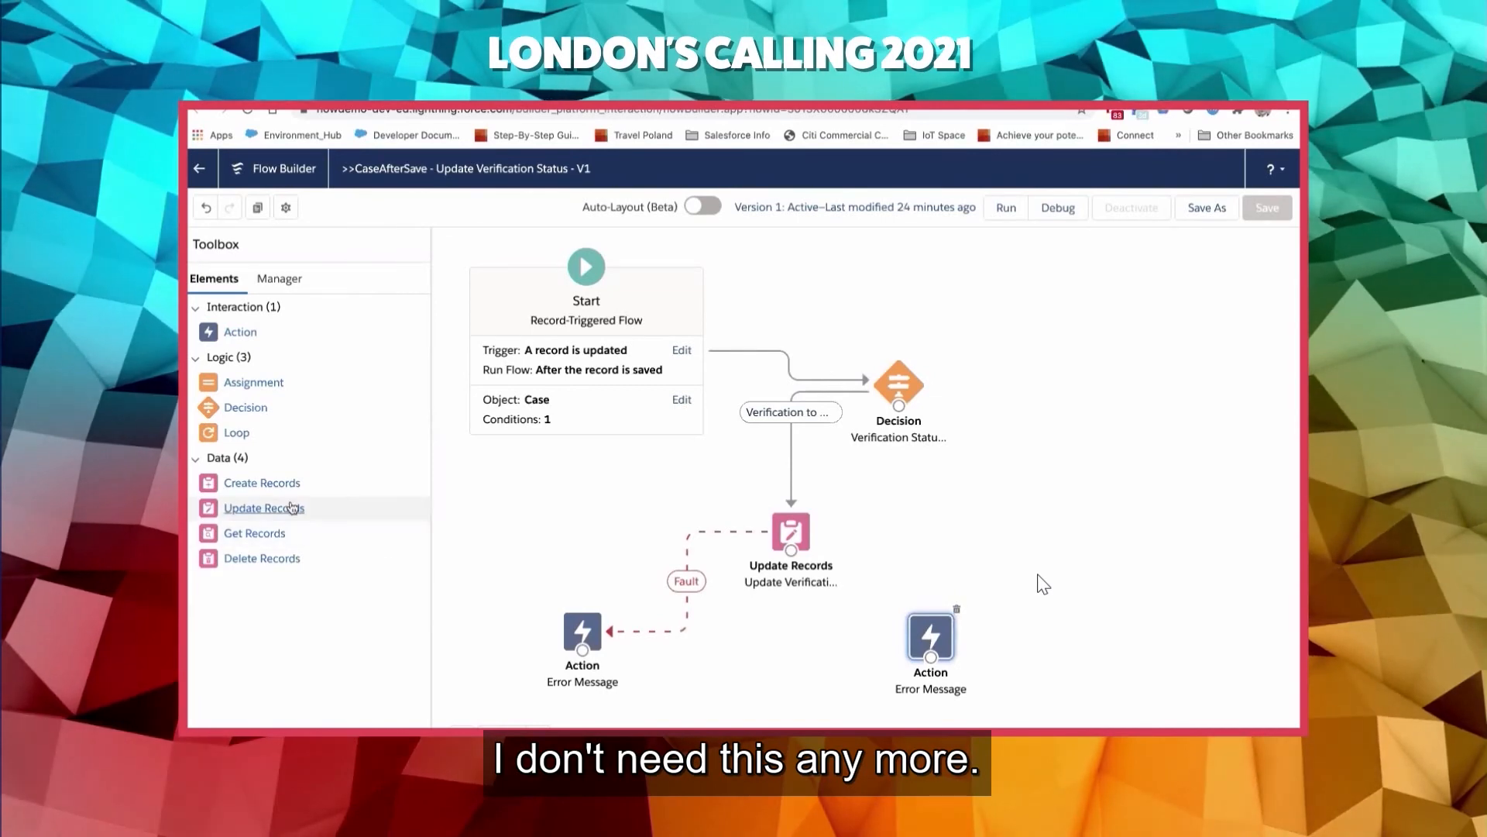
- Add an Update Records element labelled Update Sync Status that updates the triggering case record, $Record
drag(279, 510, 474, 441)
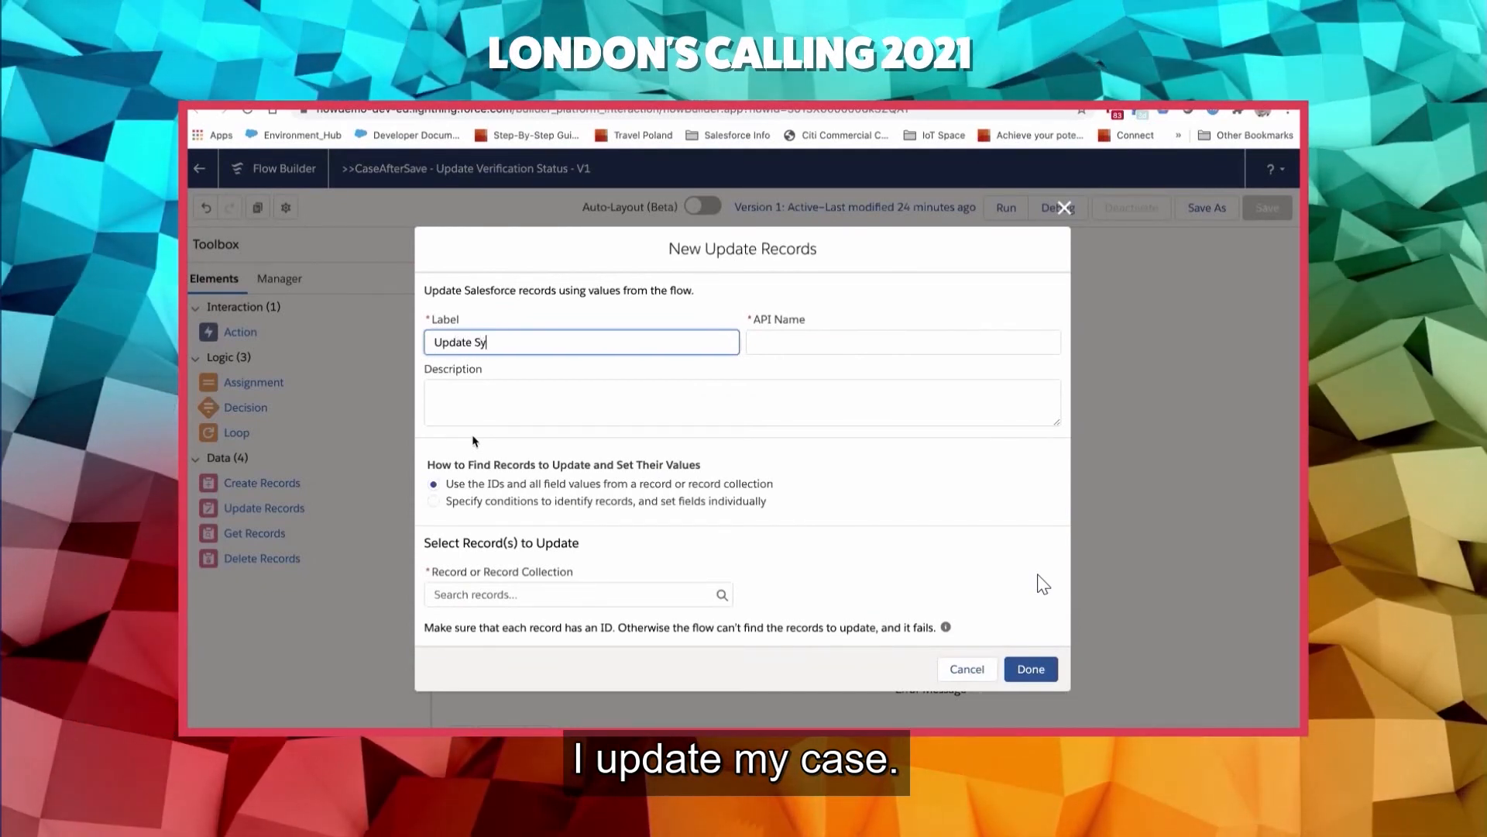
text(Update Sync Status)
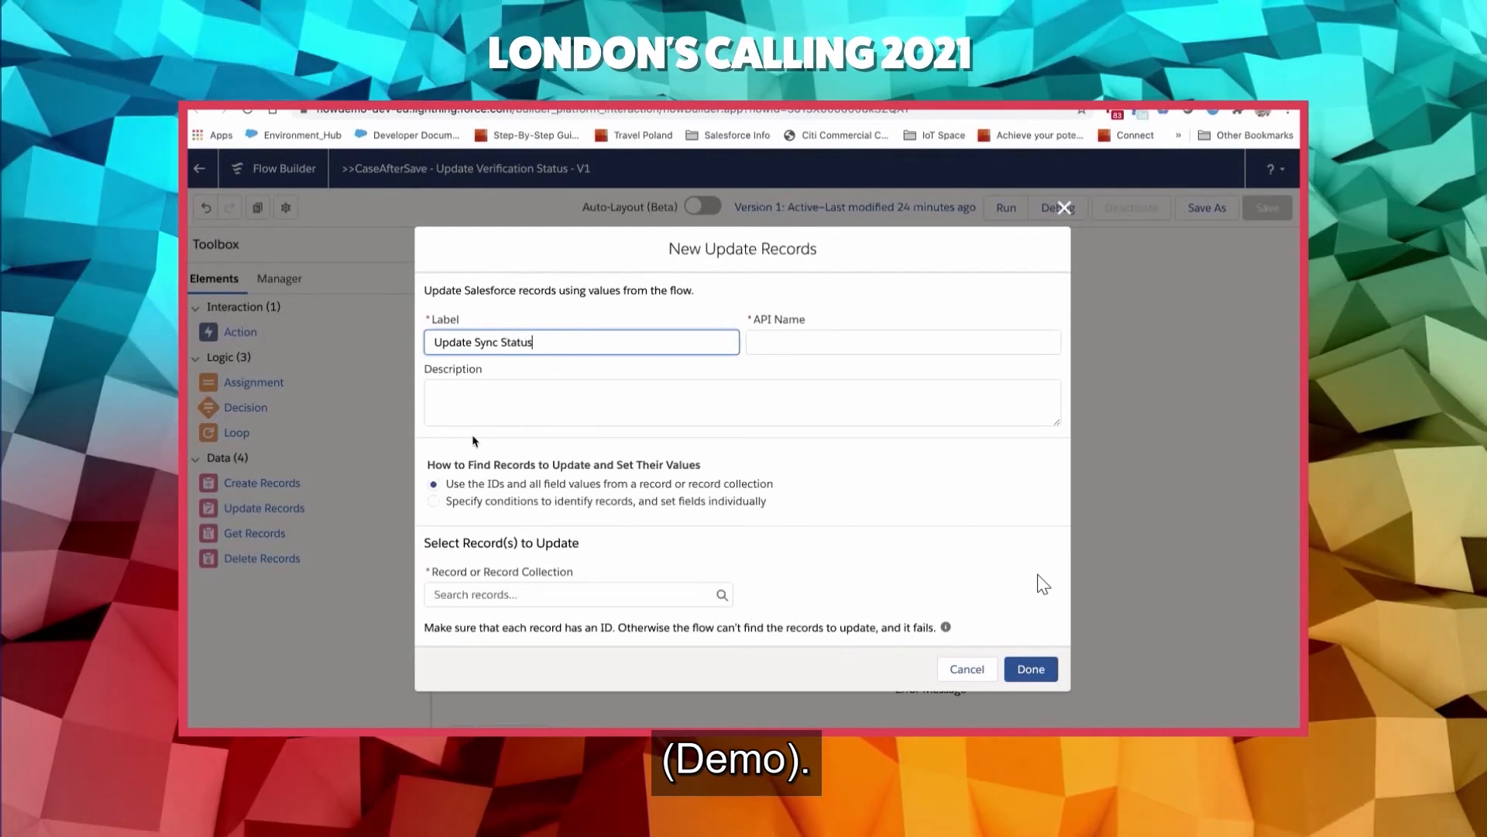
key(Tab)
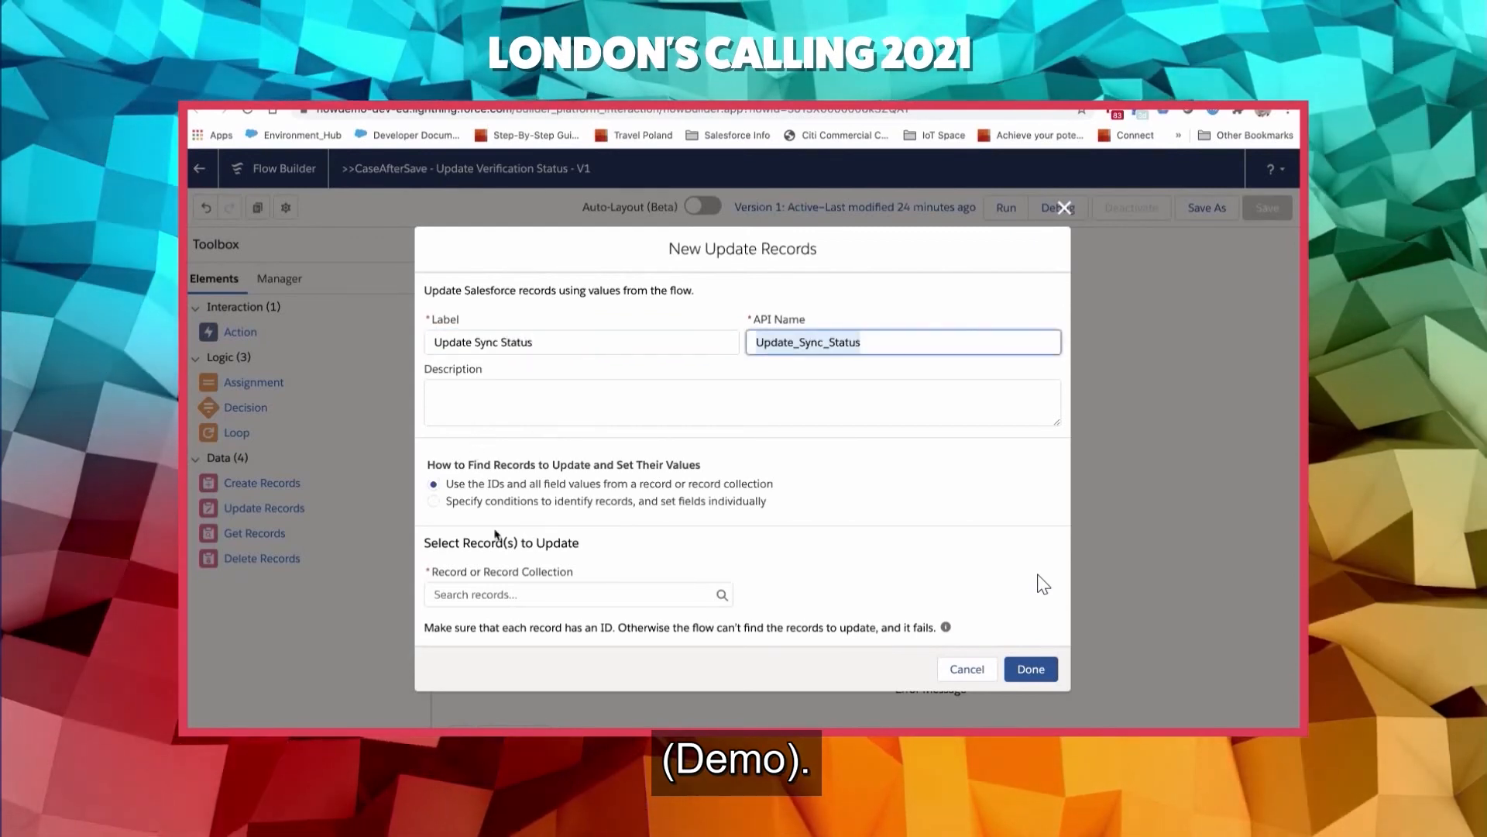
click(506, 594)
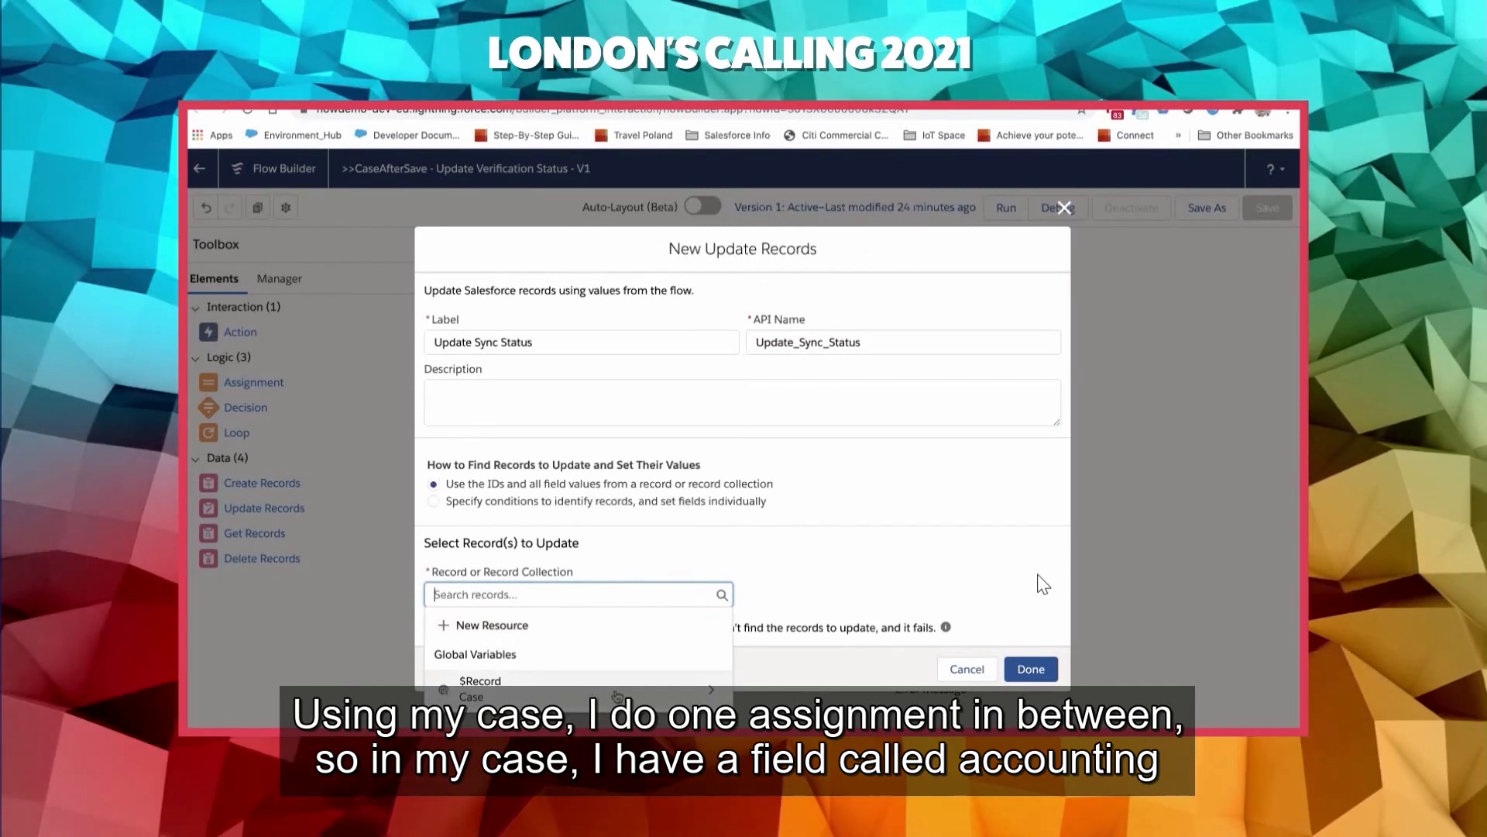
click(671, 697)
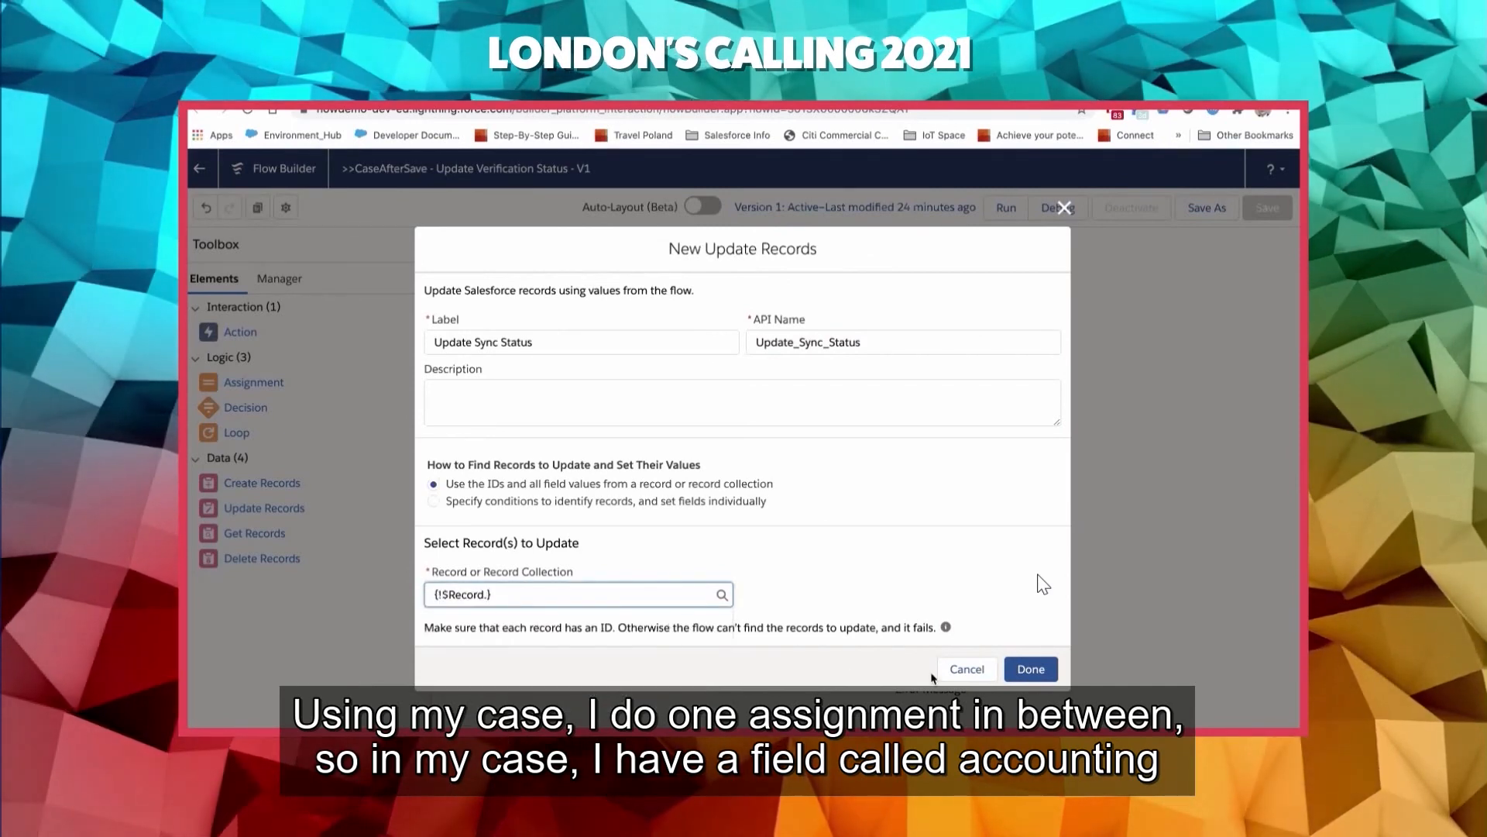
click(1030, 669)
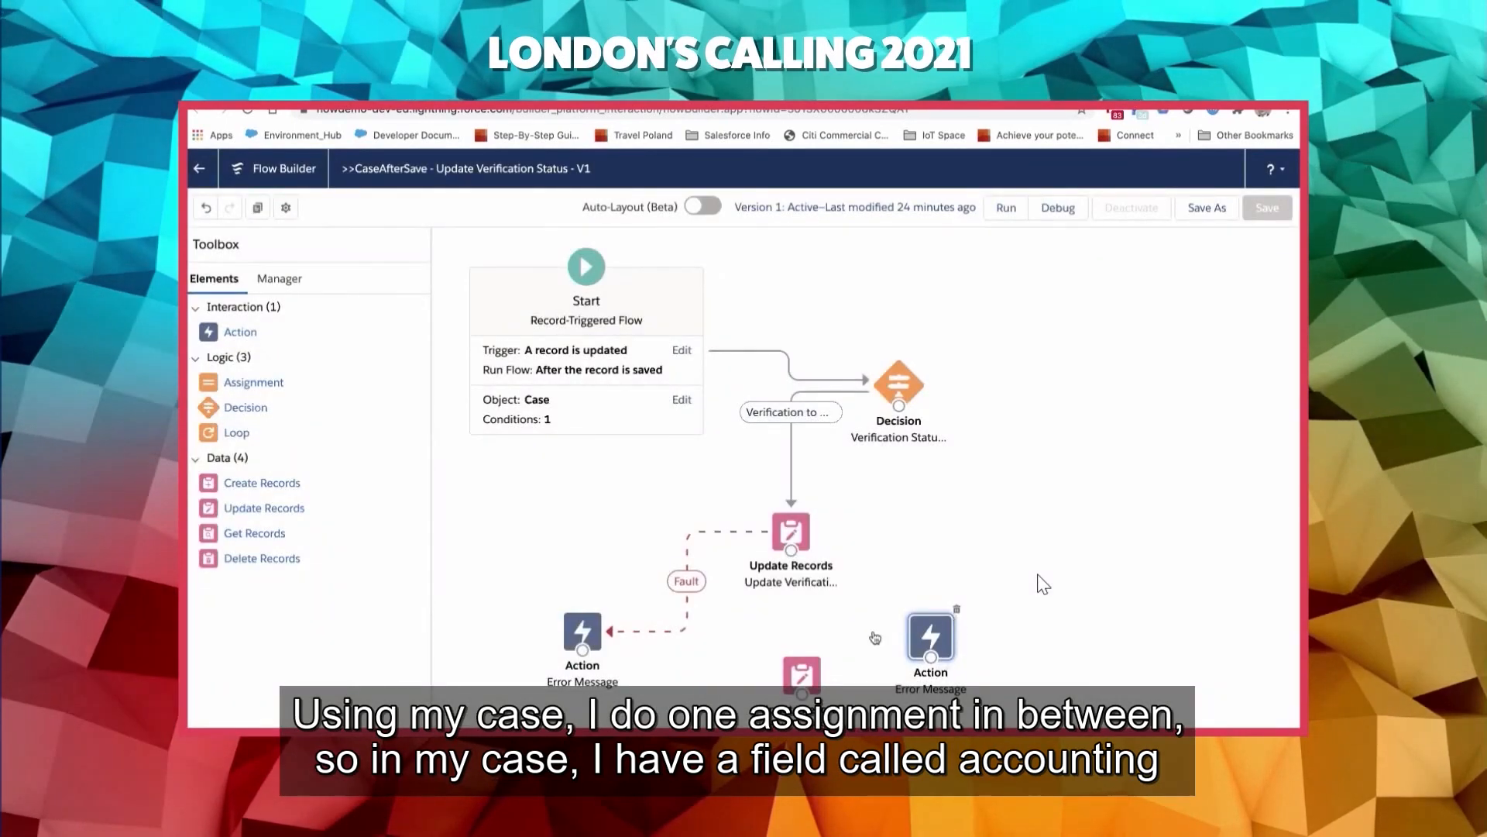
- Add an Assignment element to the flow and label it Set Sync Status
drag(254, 382, 756, 603)
text(S)
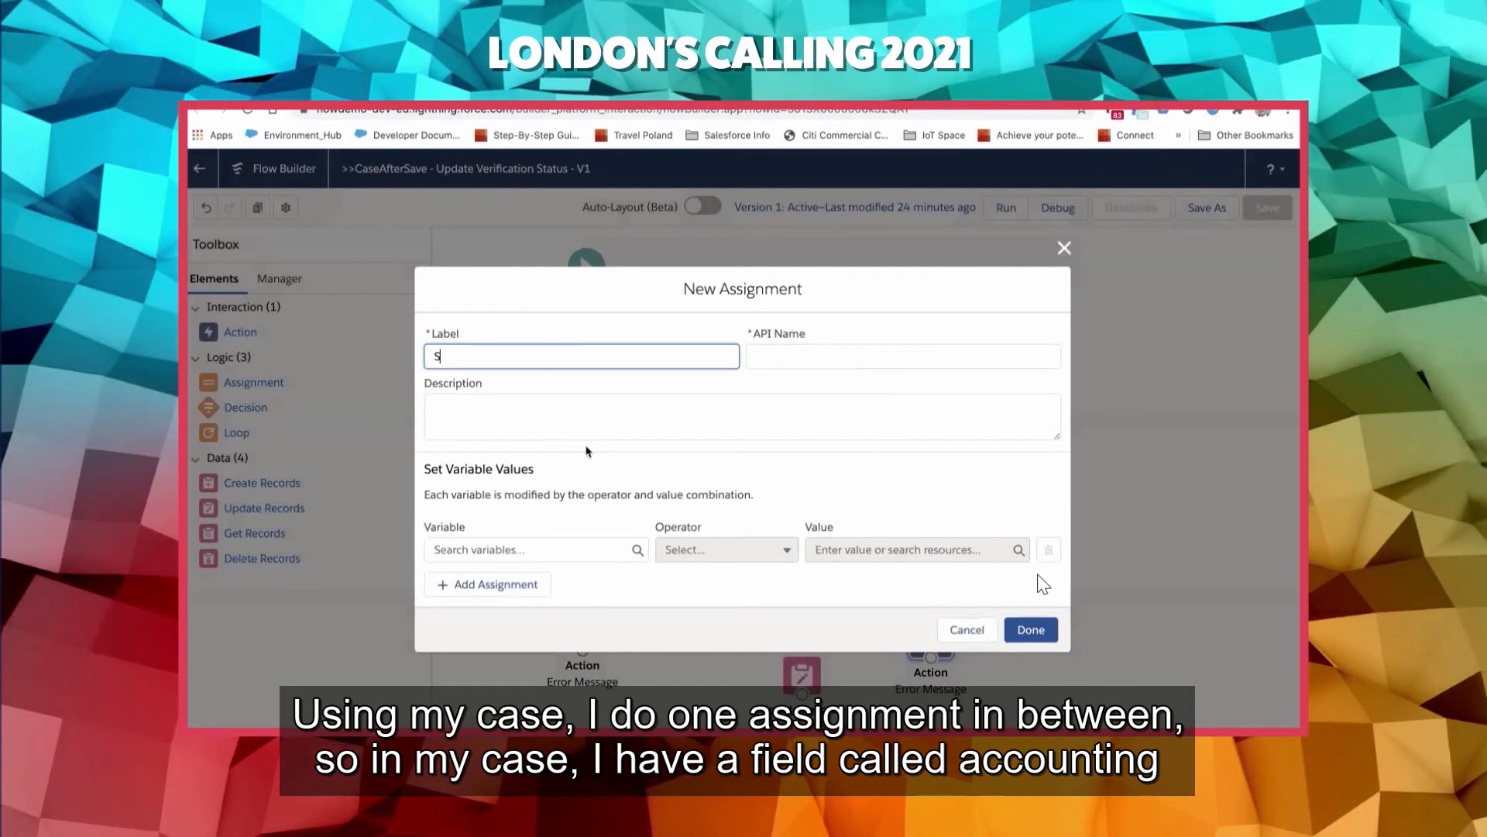
text(et)
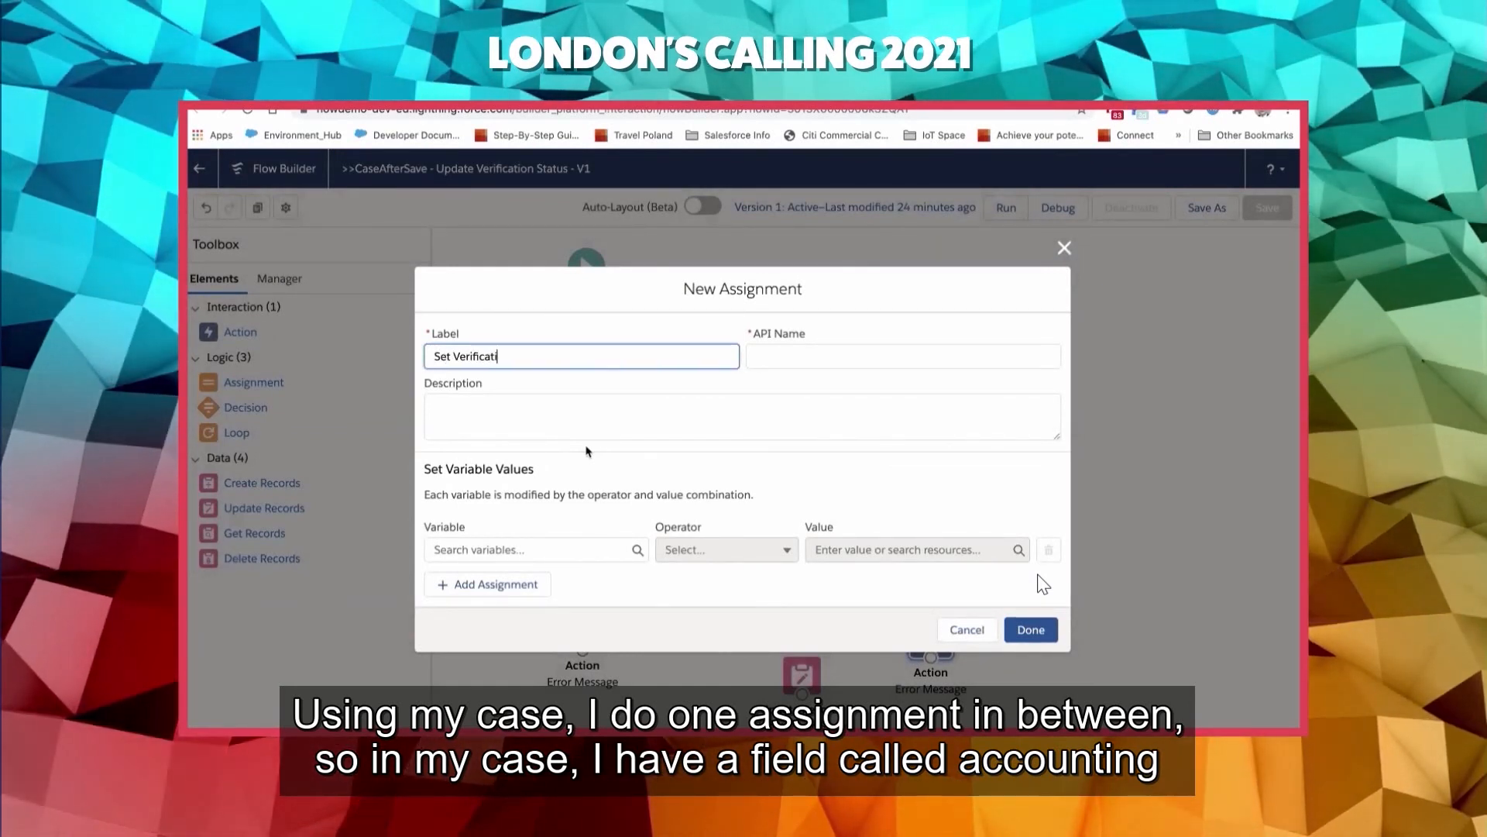
text(Syn)
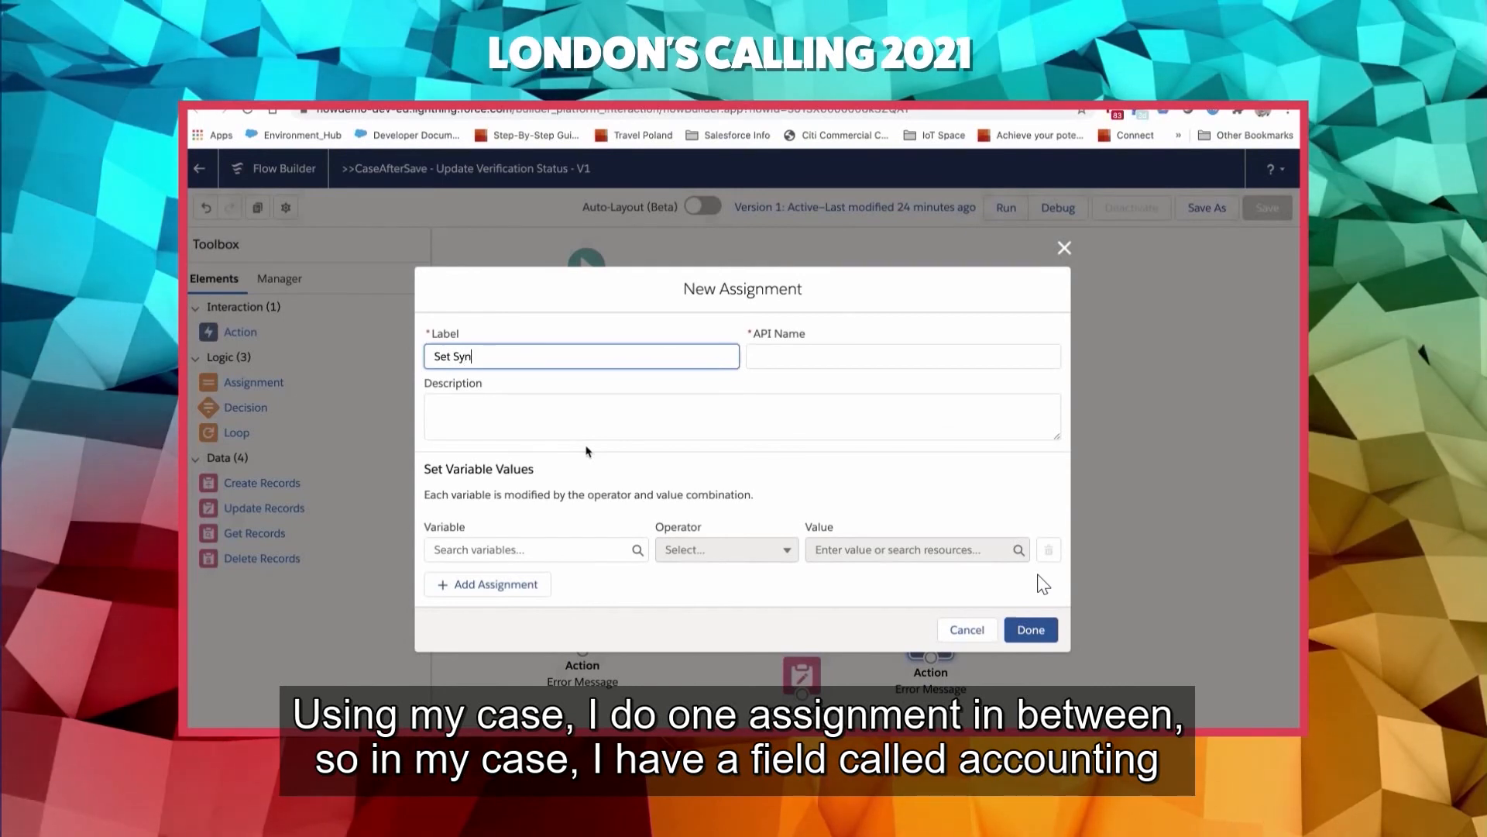
text(c Status)
key(Tab)
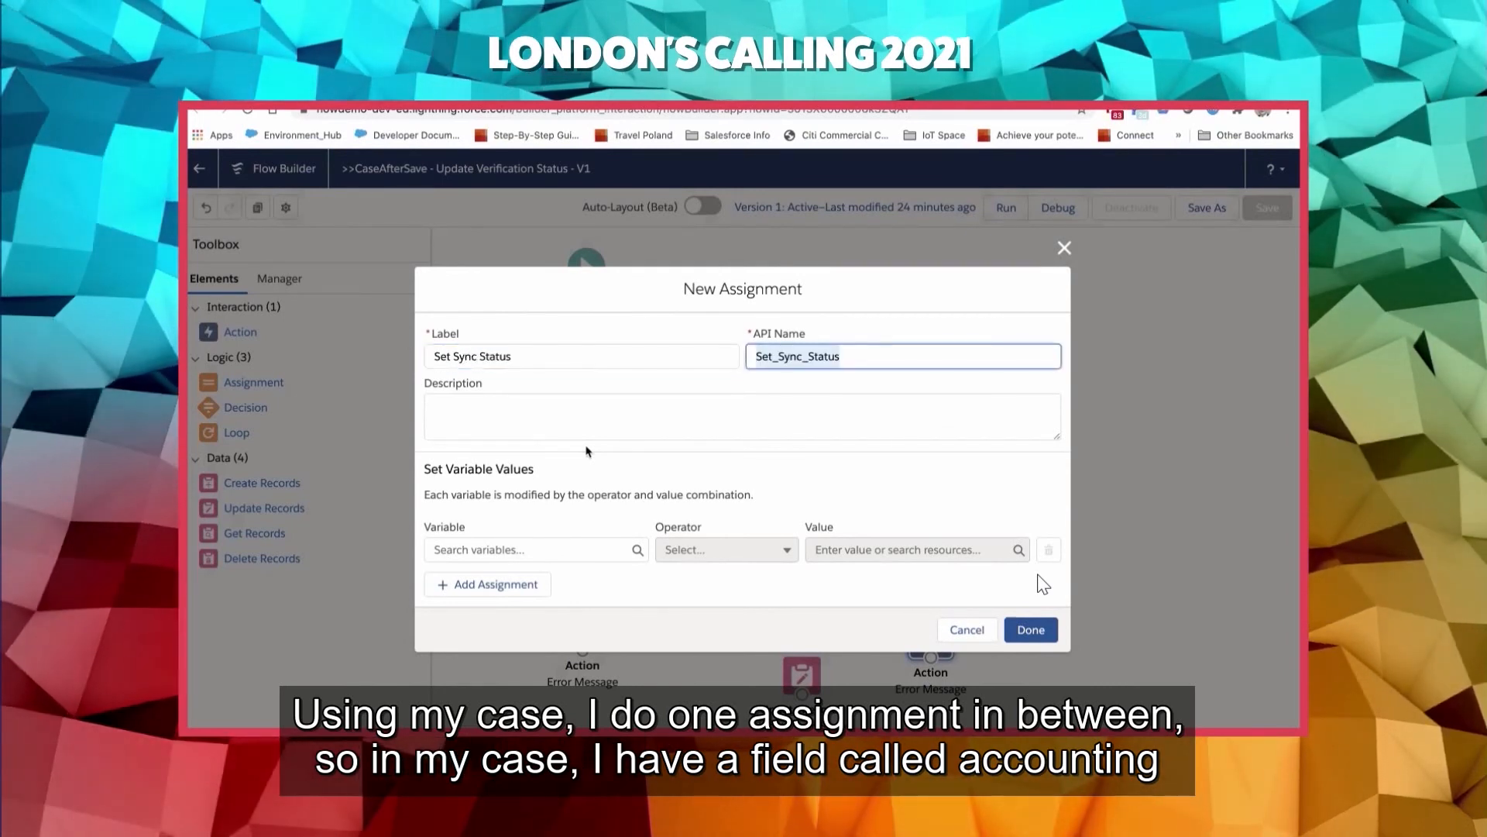
- Assign the value Failed to the triggering case's Account Sync Status field and finish the assignment
click(521, 550)
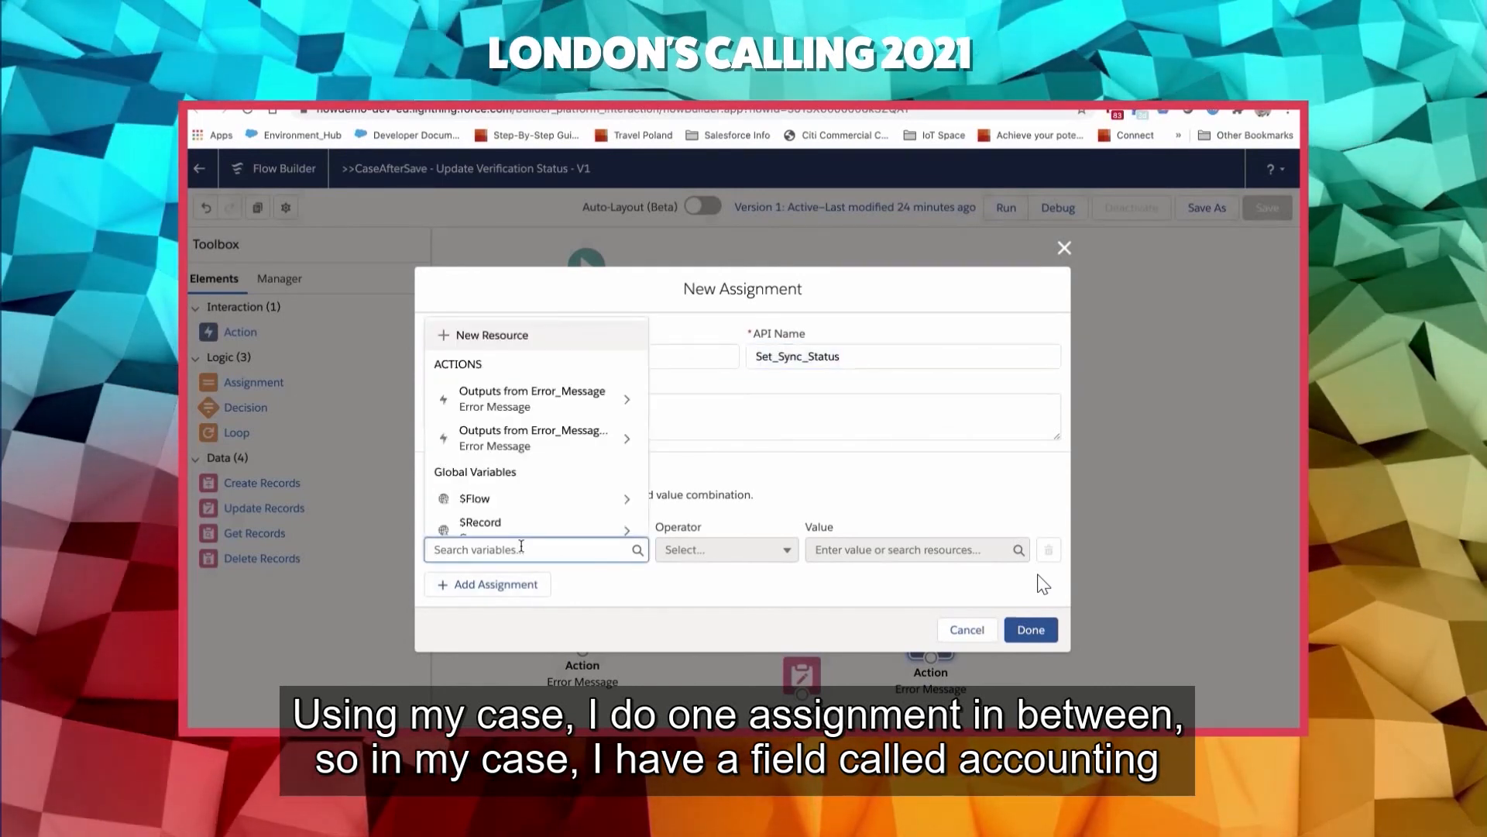
click(527, 530)
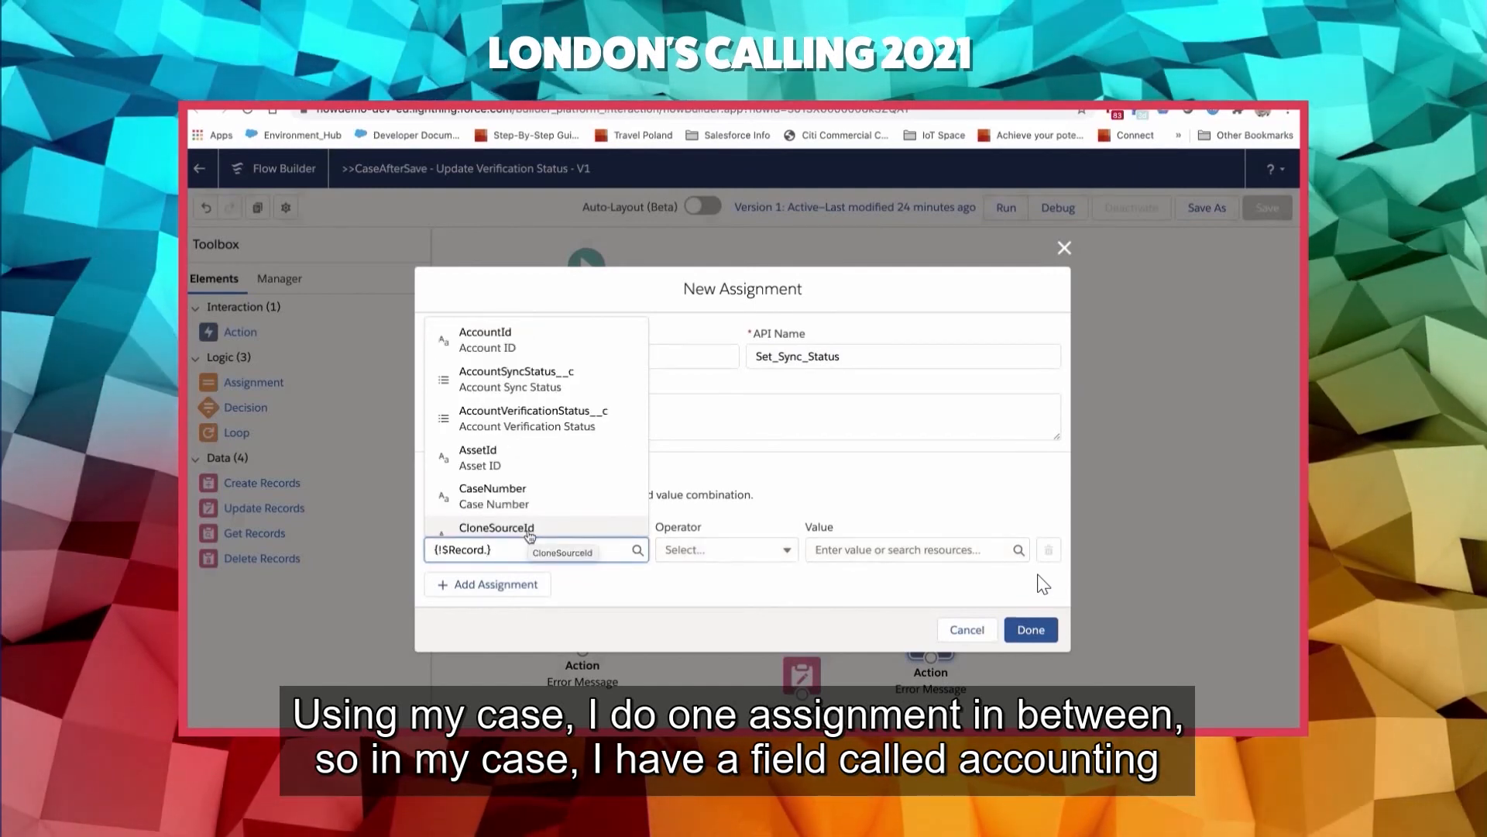
click(553, 384)
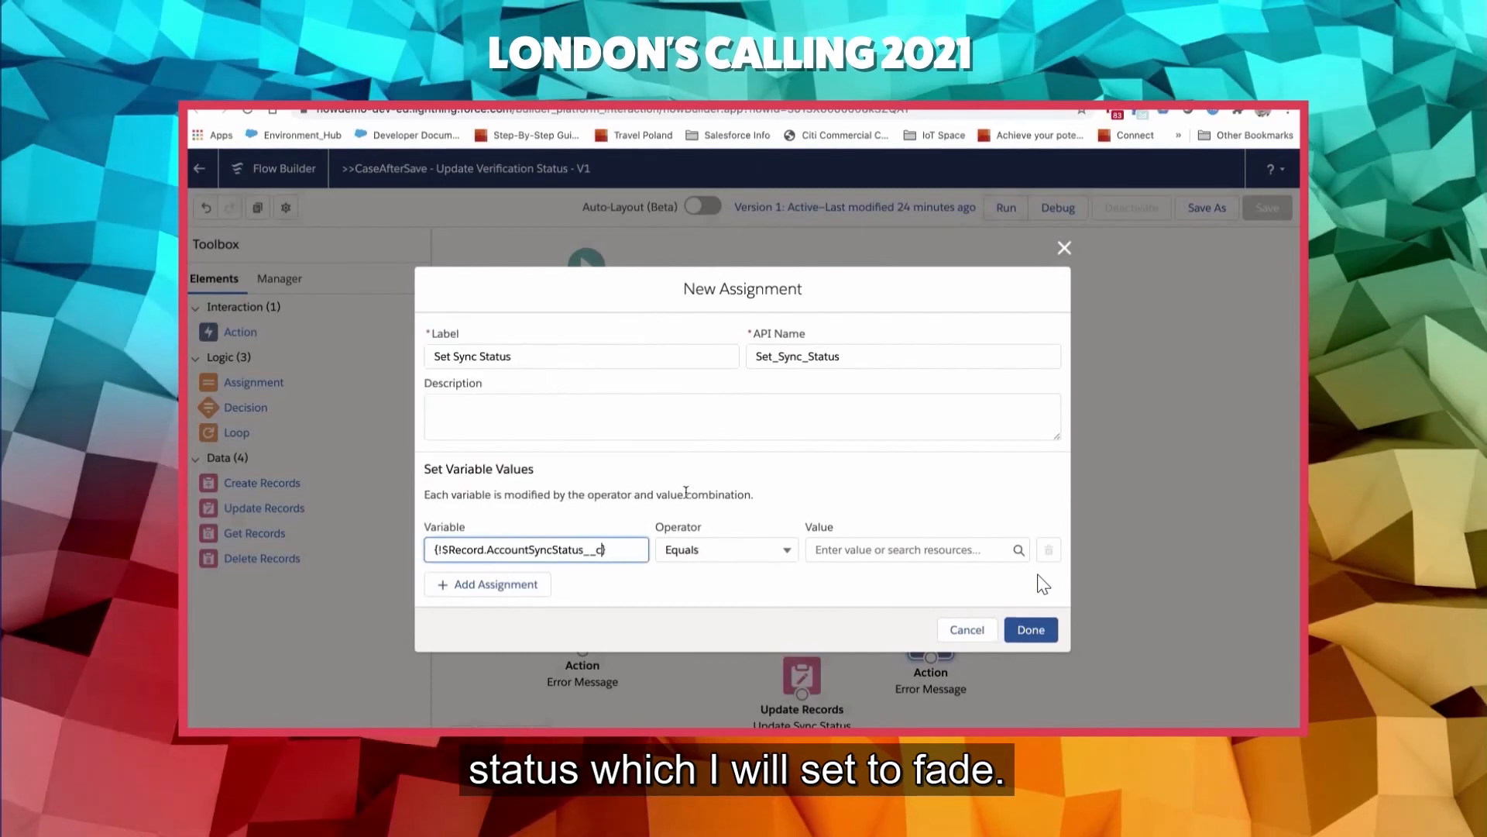
click(855, 548)
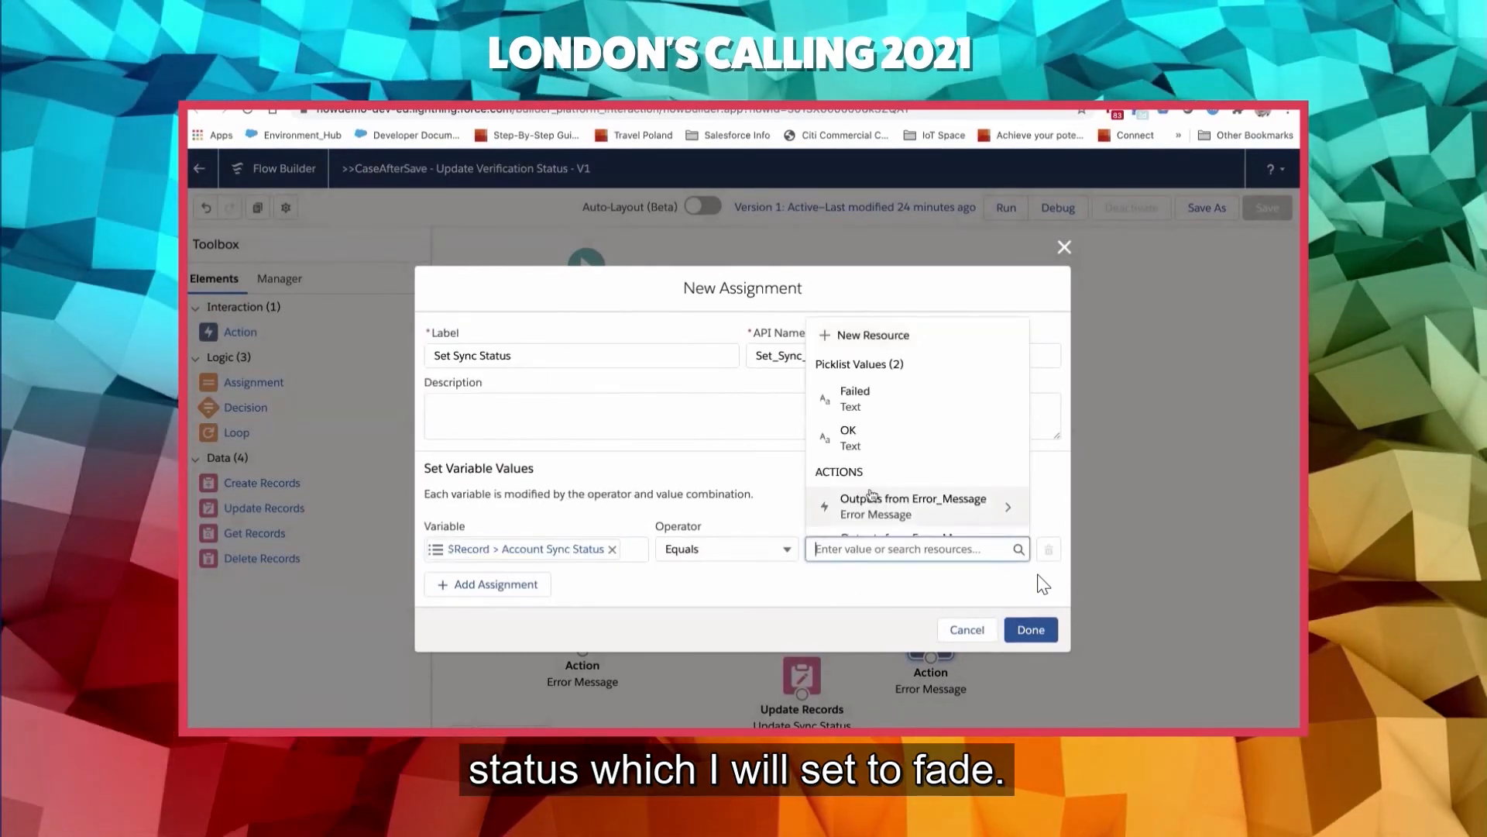
click(855, 396)
click(1030, 629)
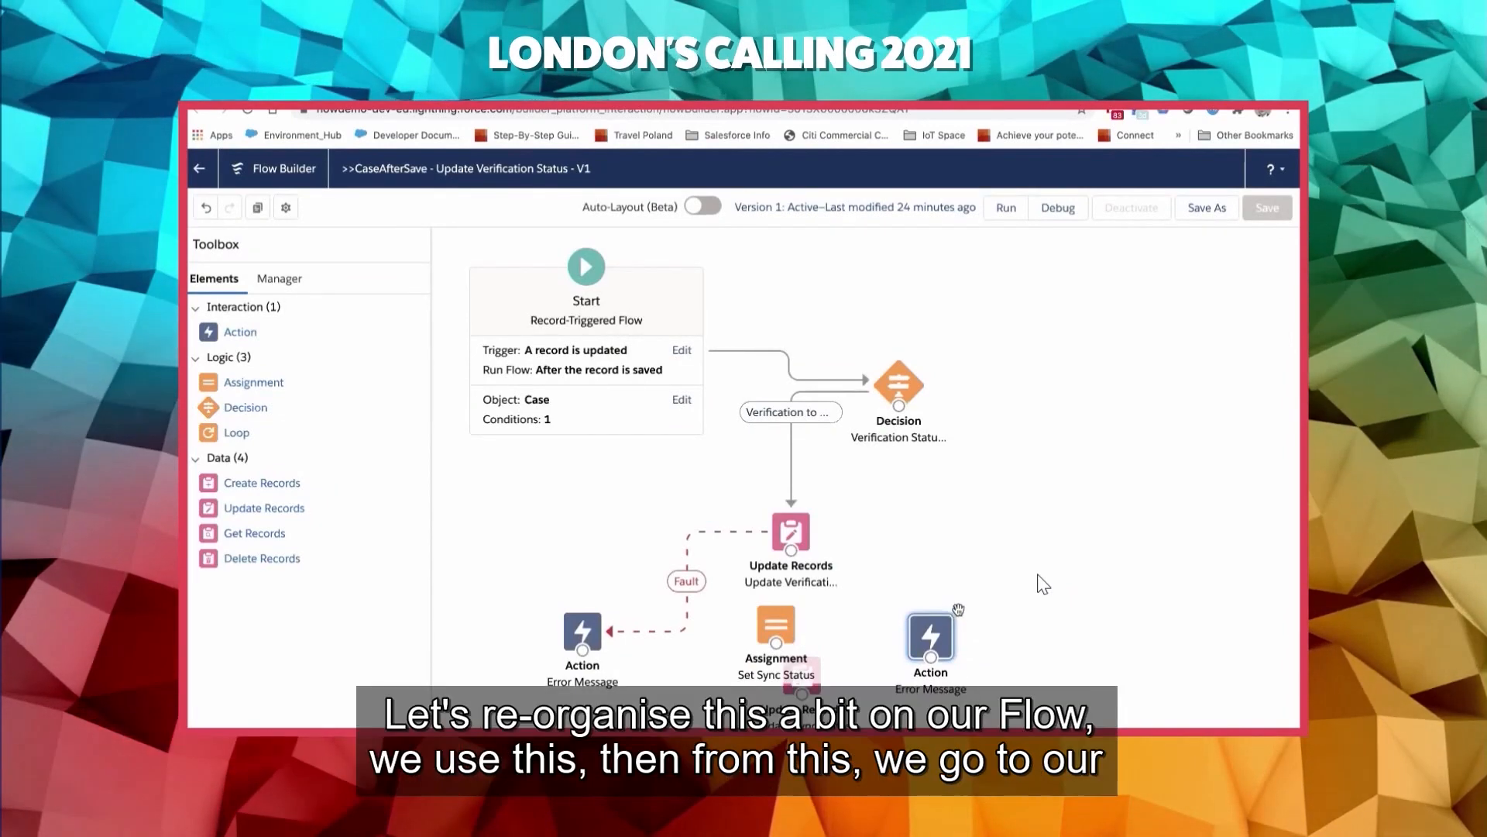
- Delete the duplicate Error Message action and rearrange the Assignment, the verification Update Records and the remaining Error Message on the canvas
click(957, 612)
drag(776, 632, 869, 639)
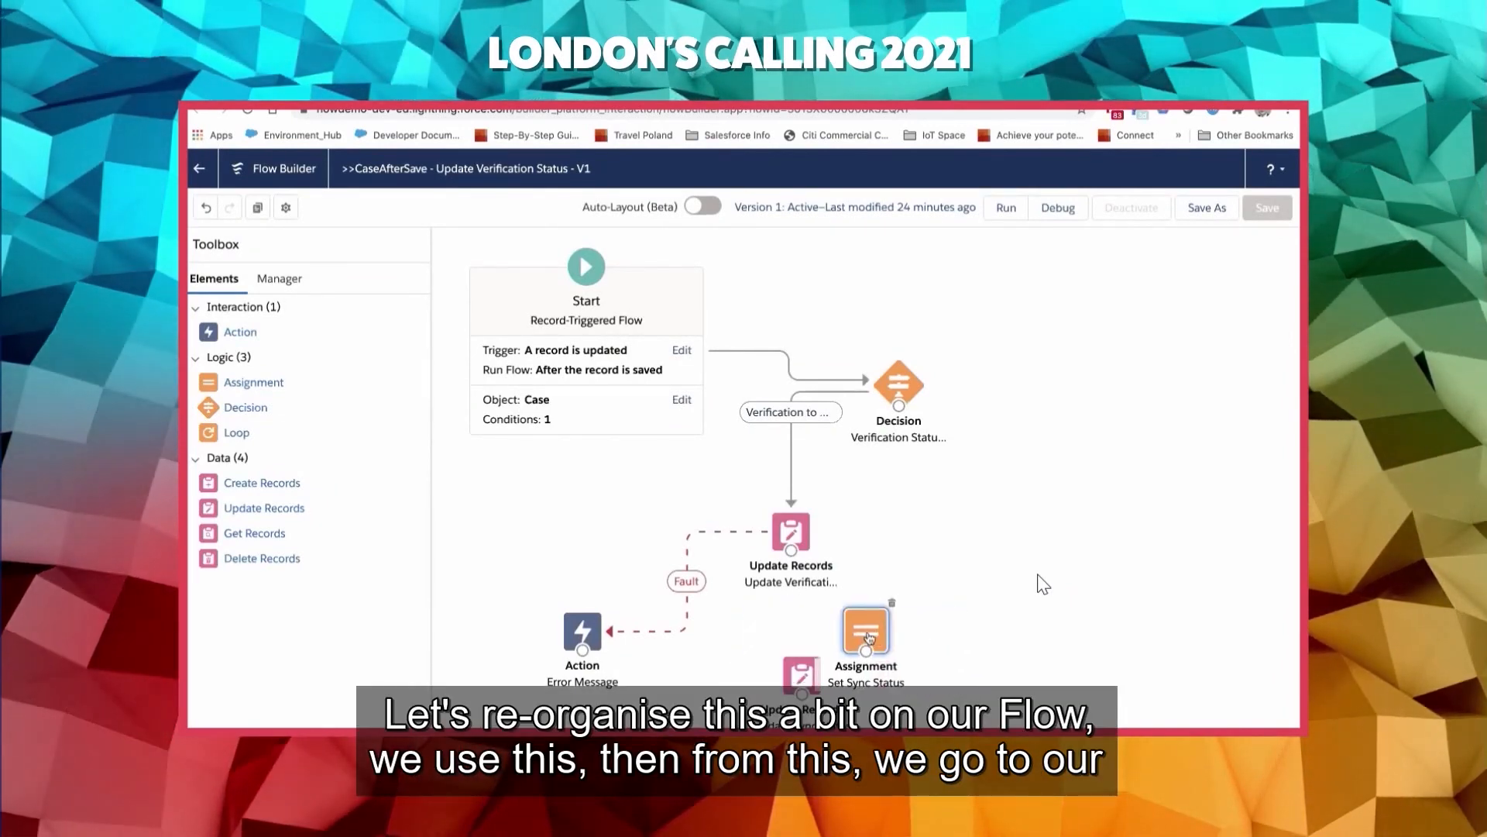
drag(795, 535, 768, 470)
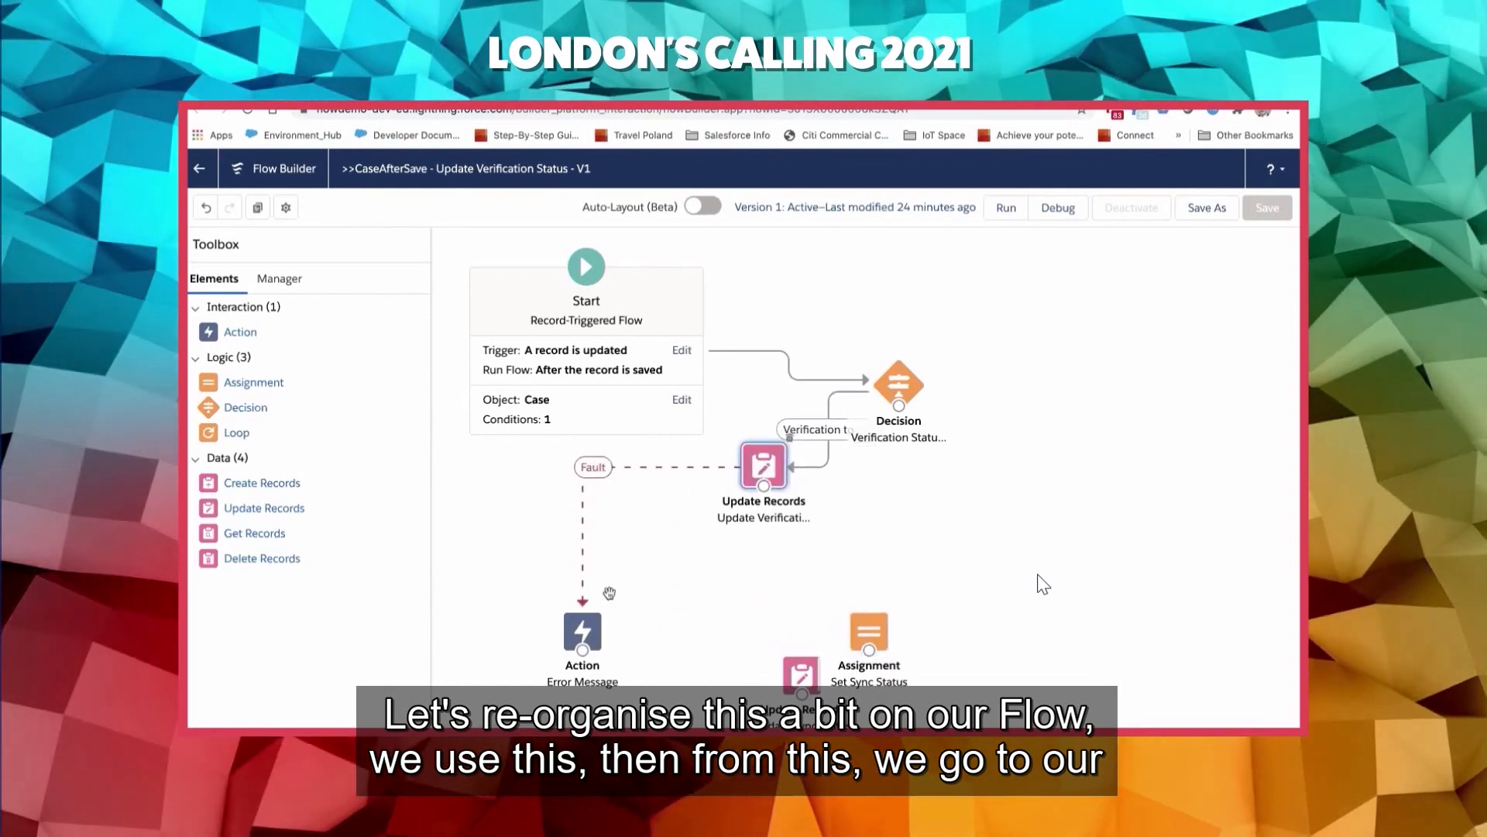
drag(578, 639, 569, 534)
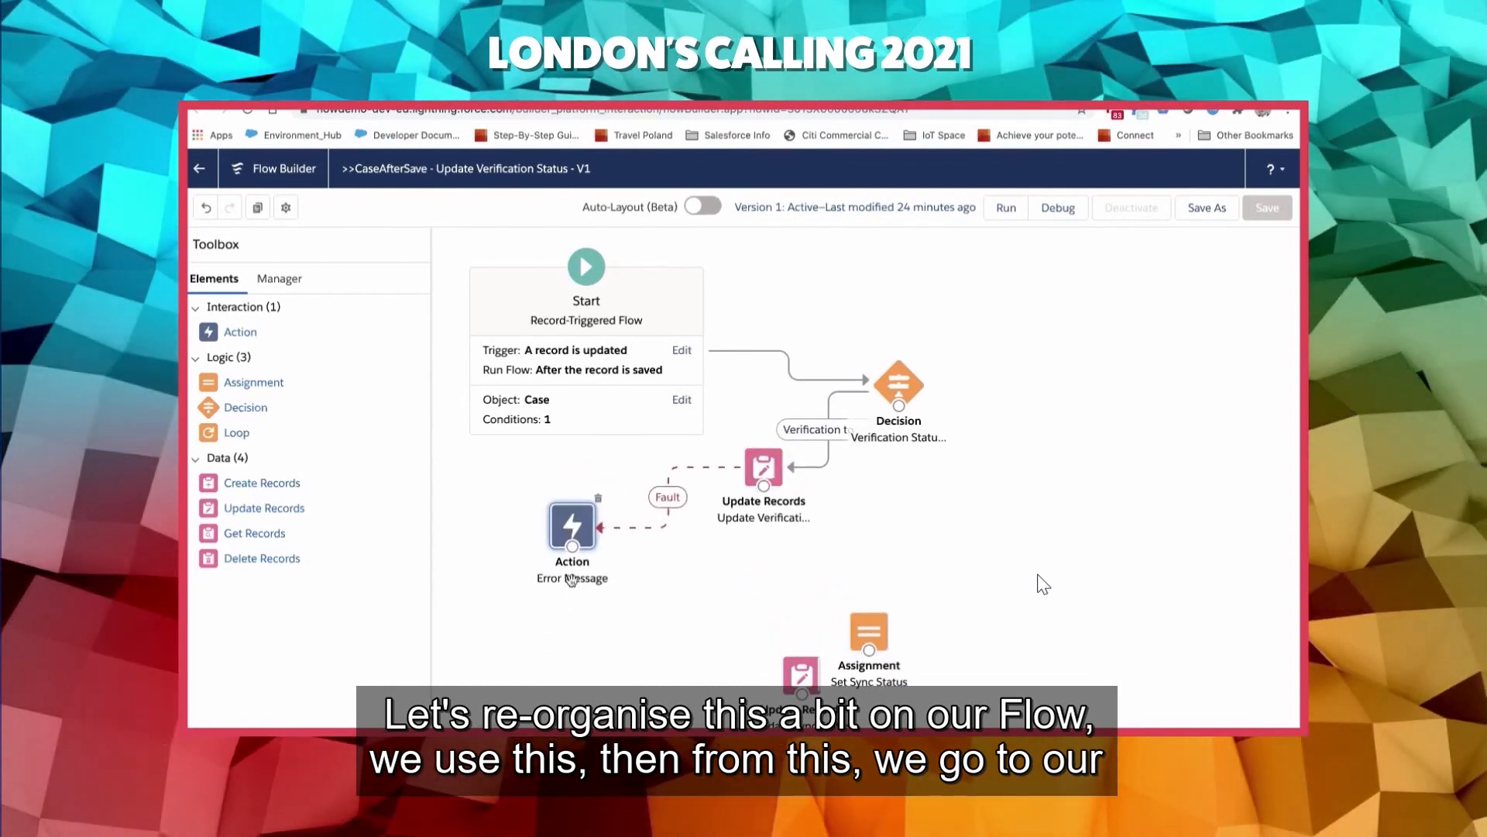
- Connect Error Message to the Set Sync Status assignment, and that assignment to Update Sync Status placed directly below it
drag(573, 603, 779, 593)
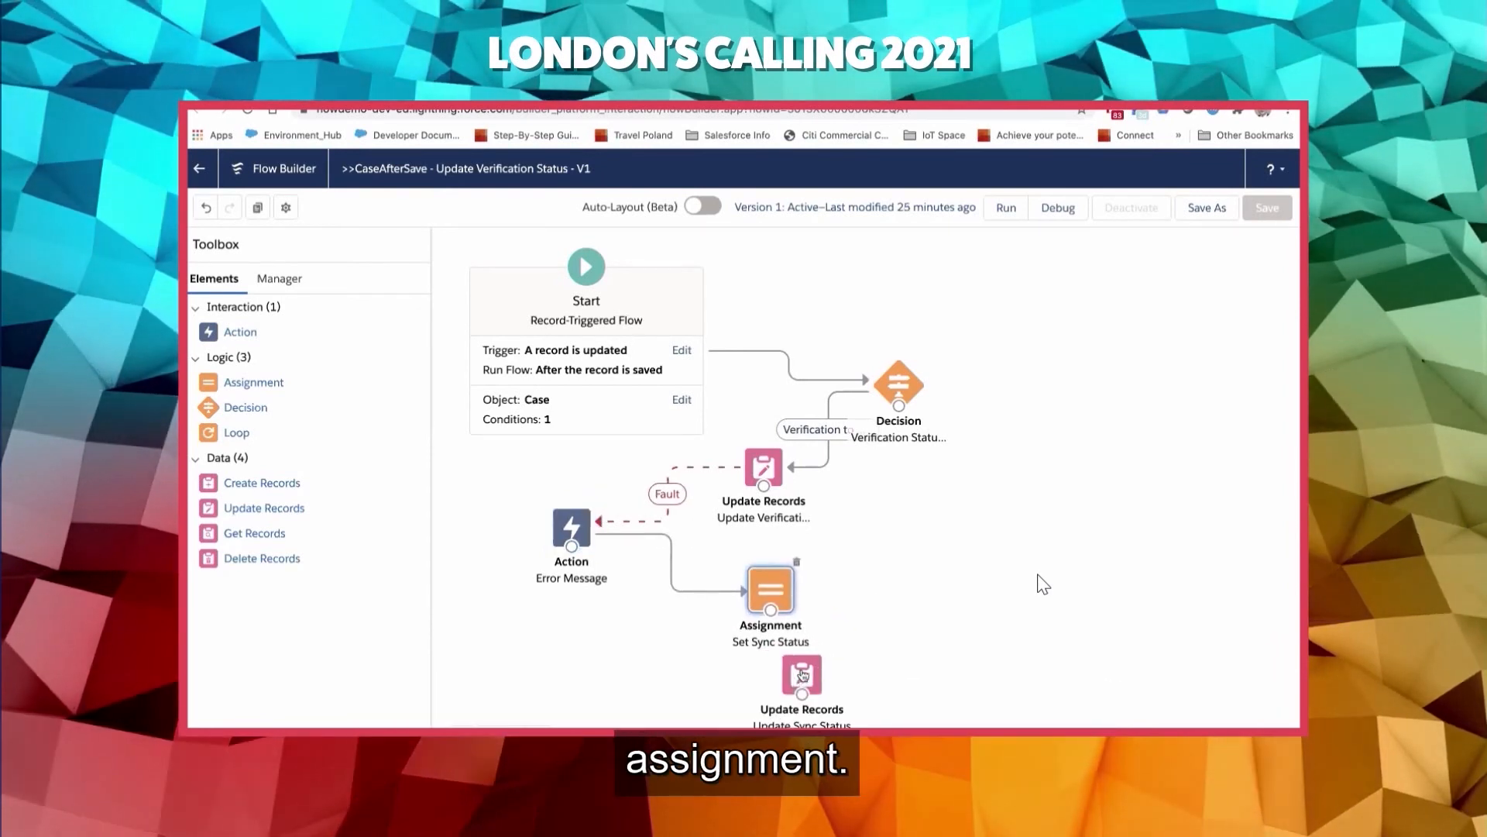
drag(802, 675, 773, 695)
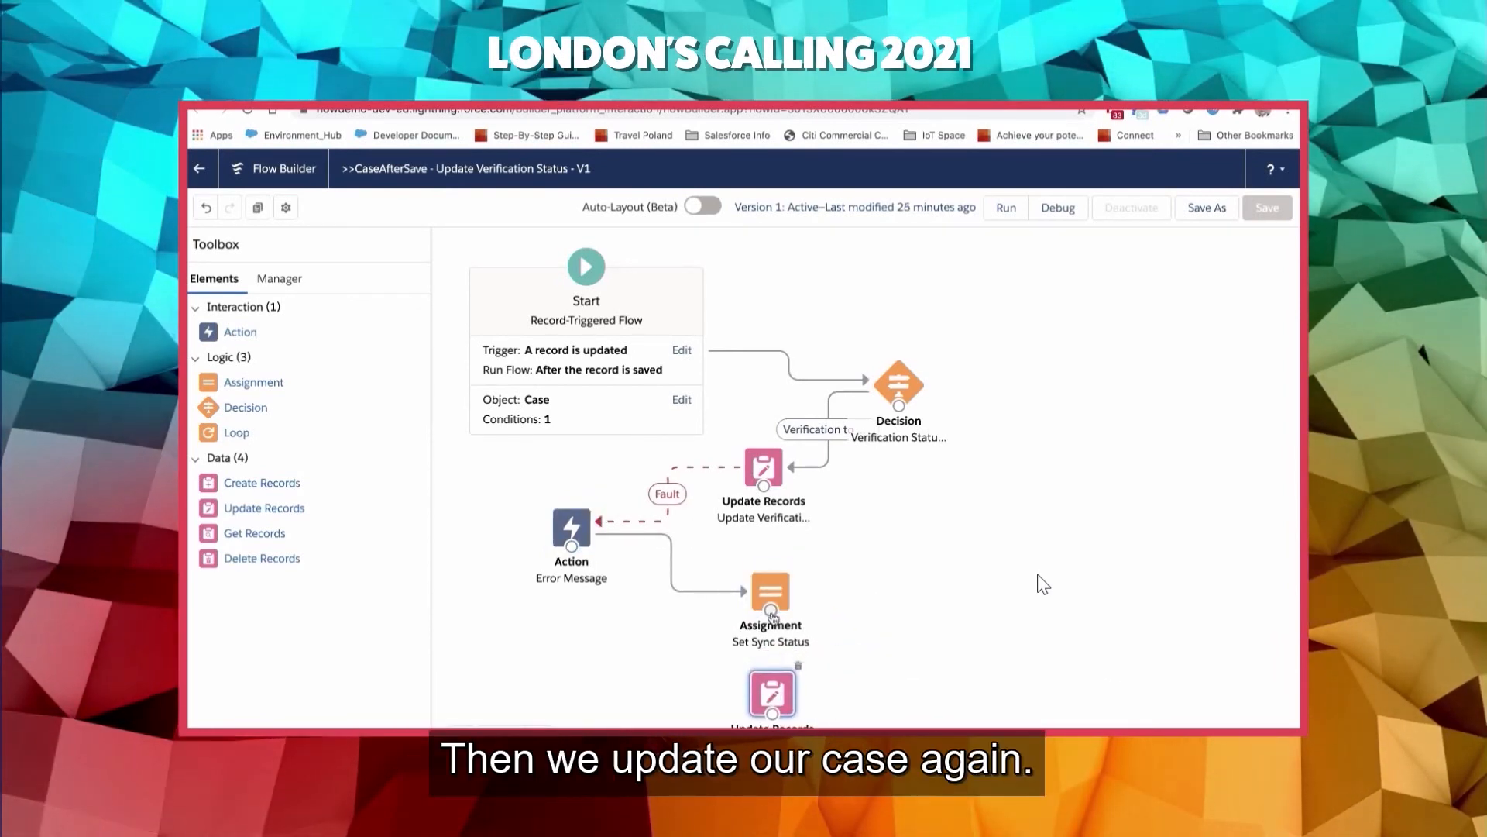
drag(772, 612, 780, 720)
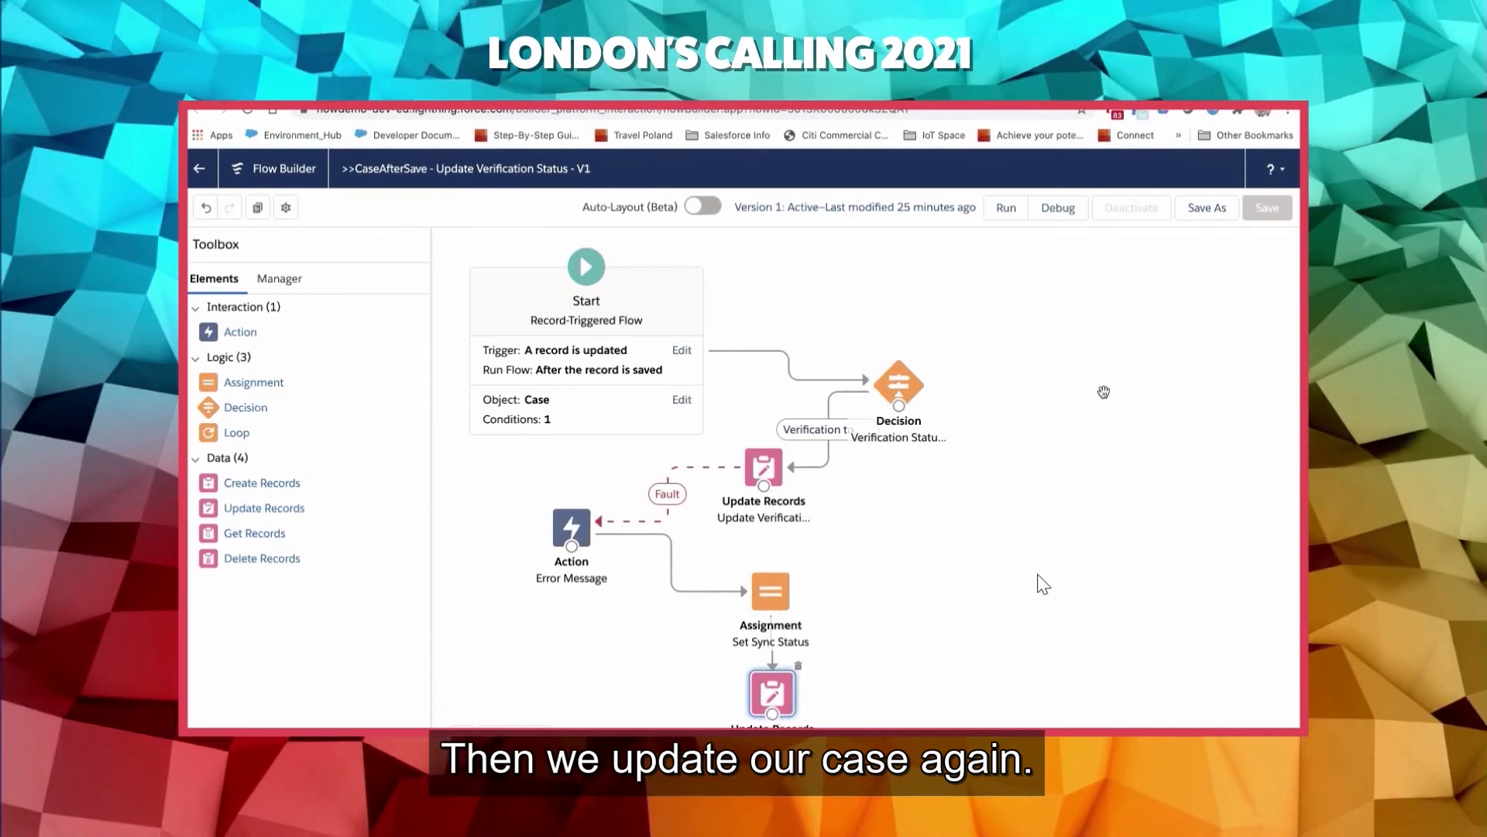
- Save the flow as a new version and activate that version
click(1207, 208)
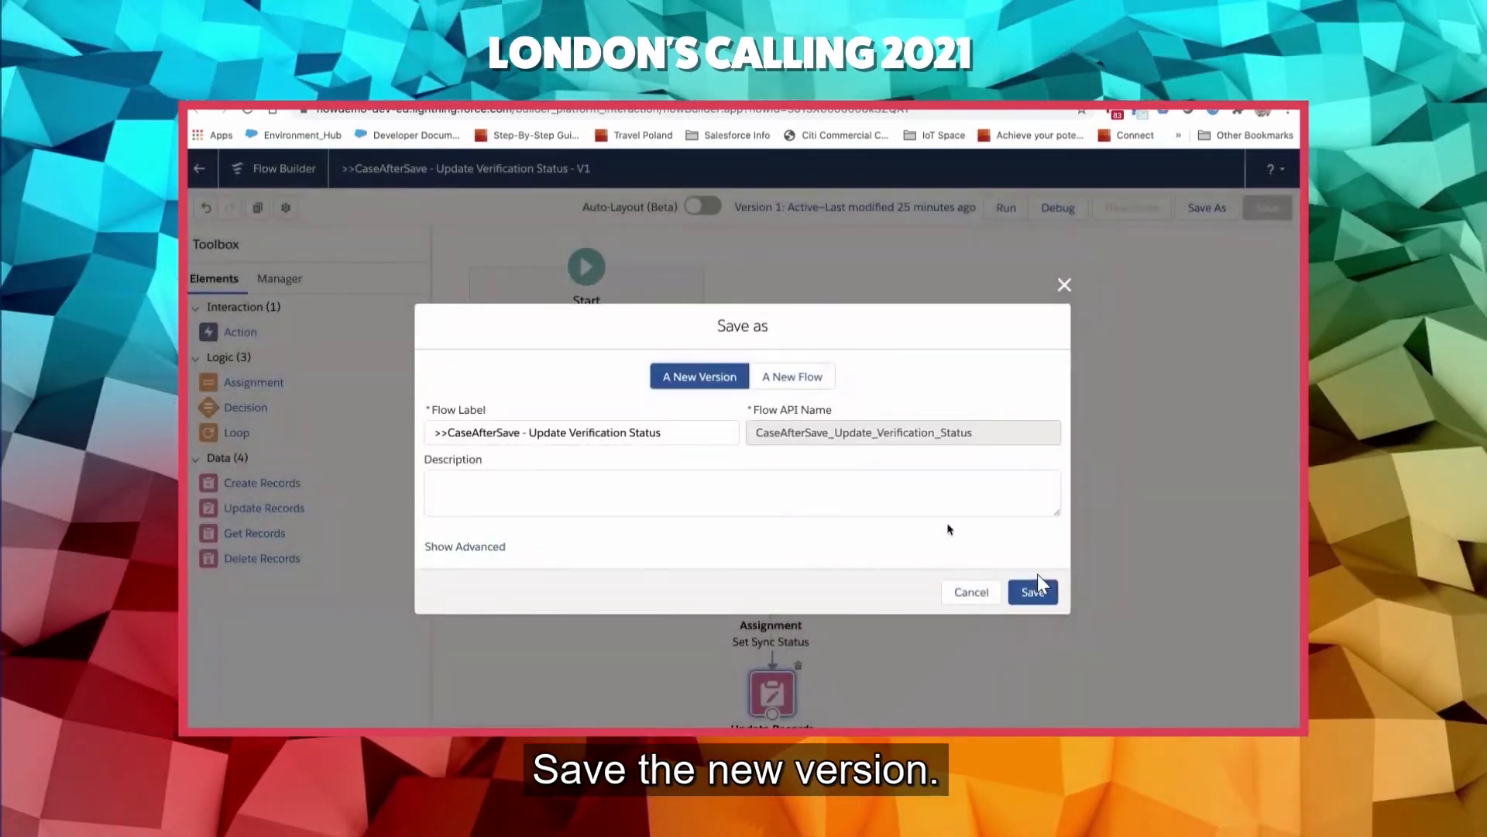
click(1034, 591)
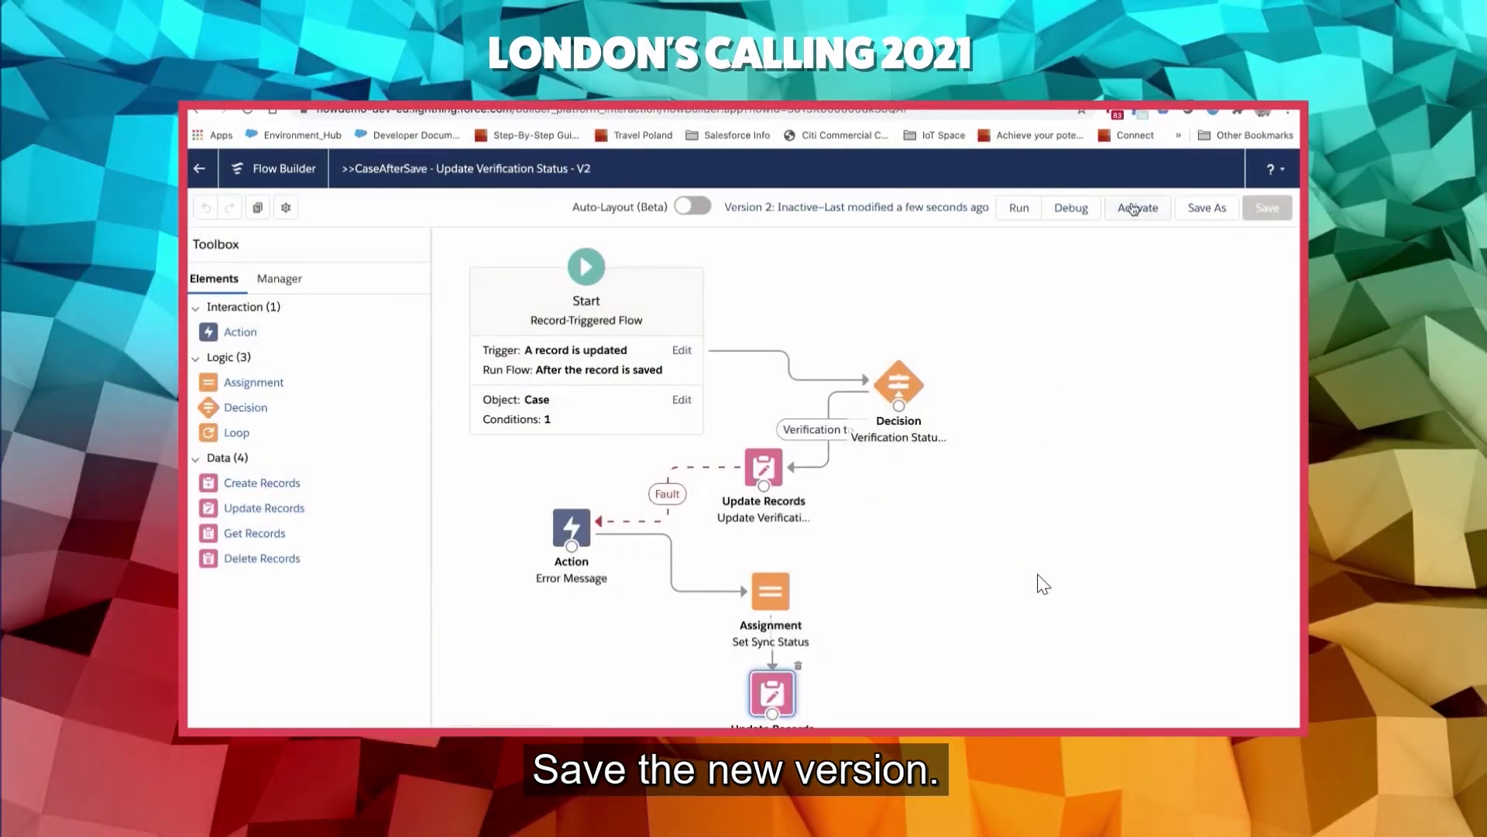
click(1135, 220)
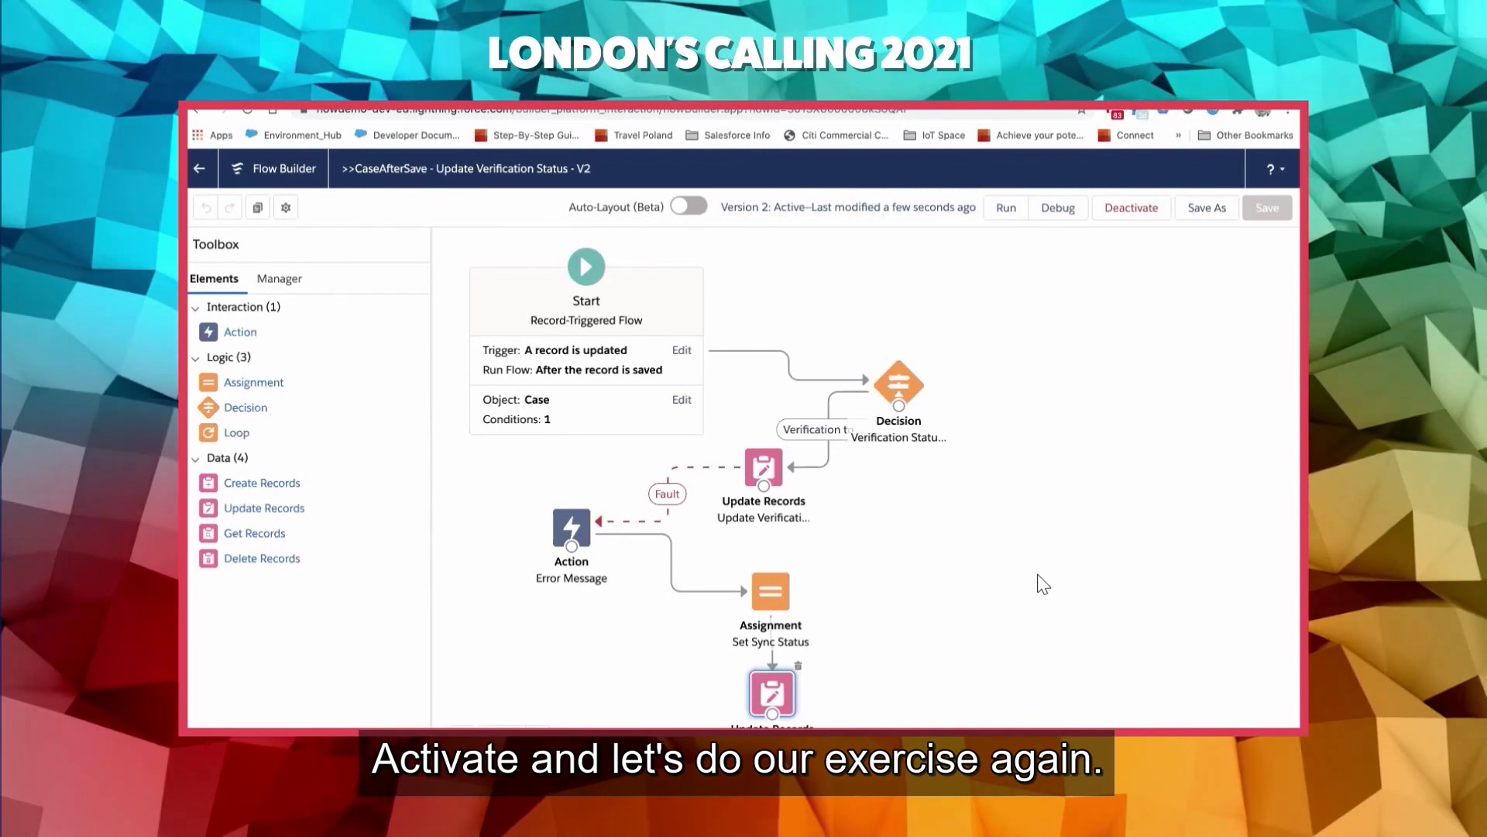
- Switch to the Service Console and close the two open case records beside the Express Logistics and Transport account
key(ctrl+Tab)
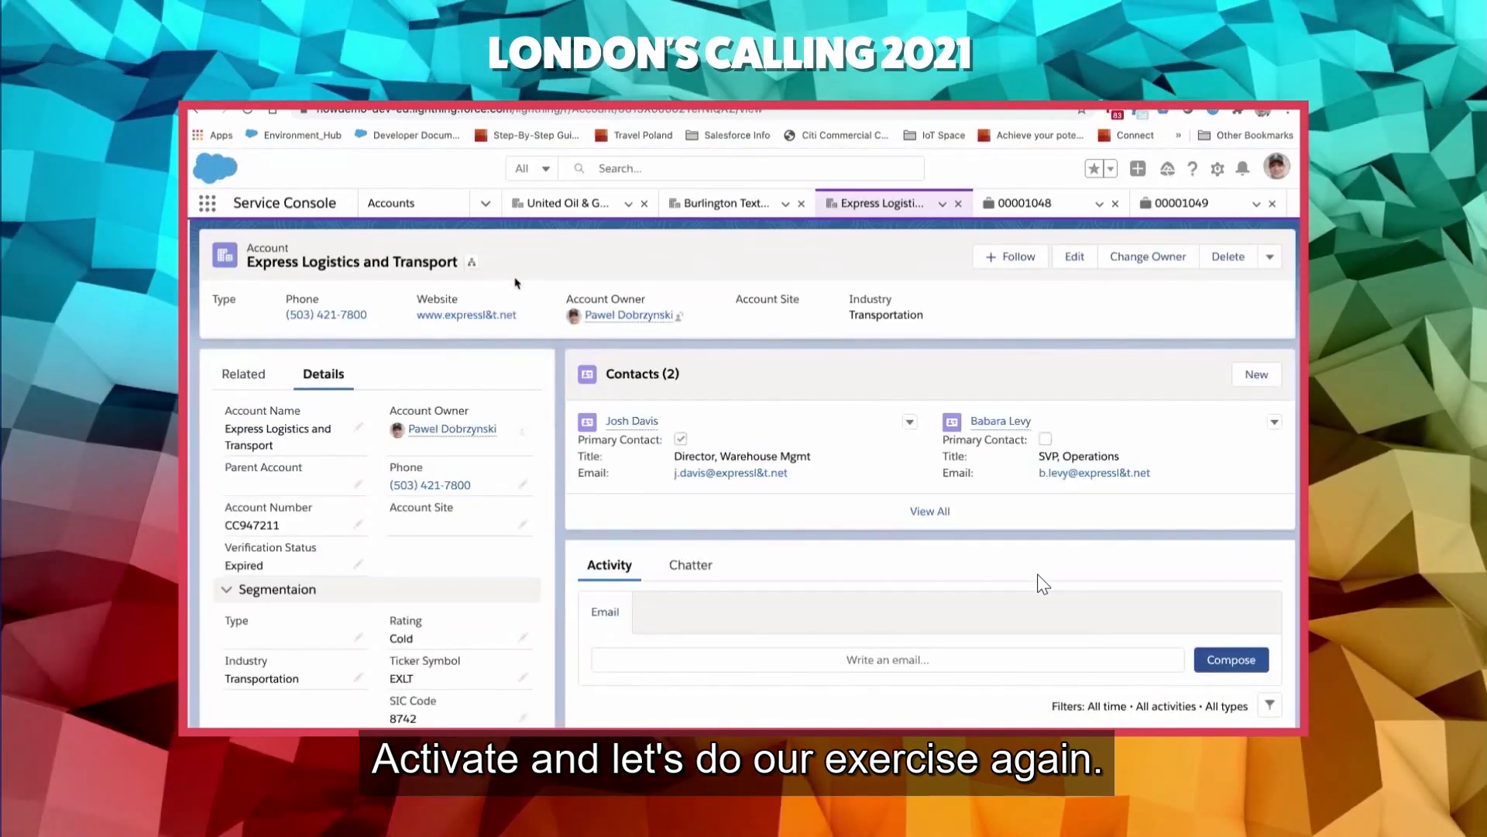
click(1116, 203)
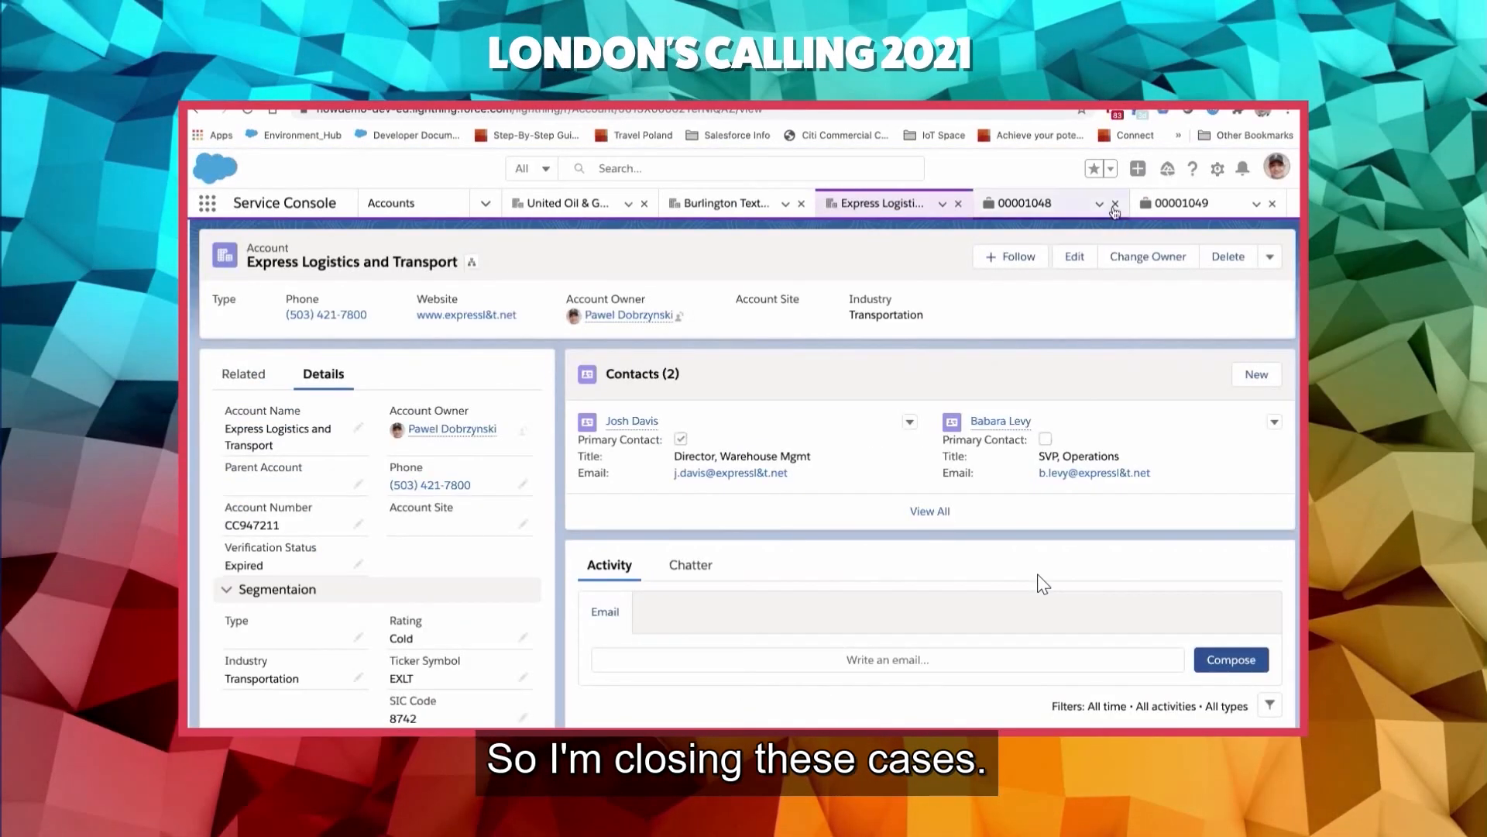
click(1117, 208)
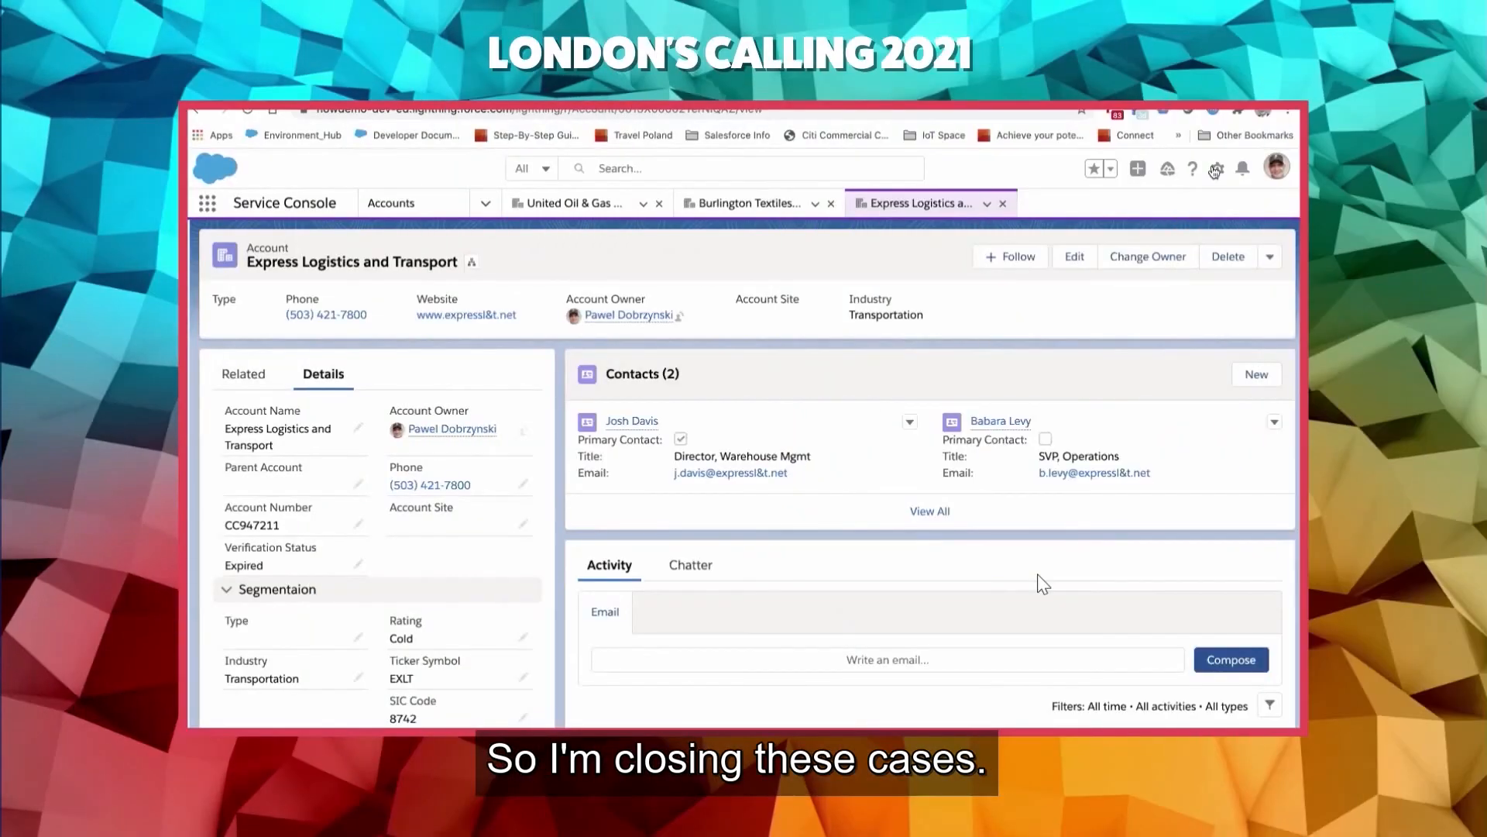
- Start a new case in an enlarged form and set its account to Express Logistics and Transport
click(1137, 168)
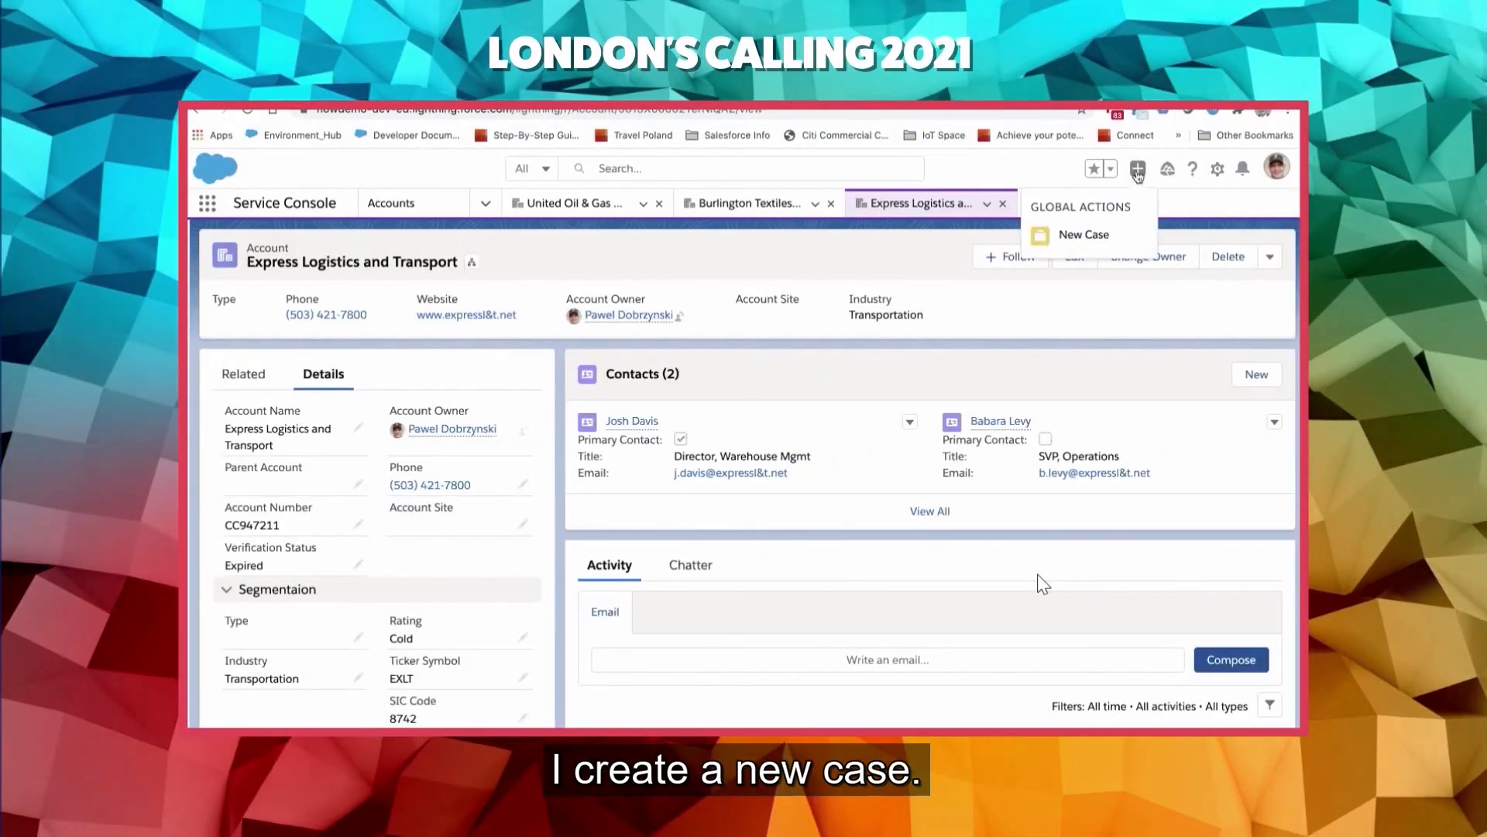
click(1083, 233)
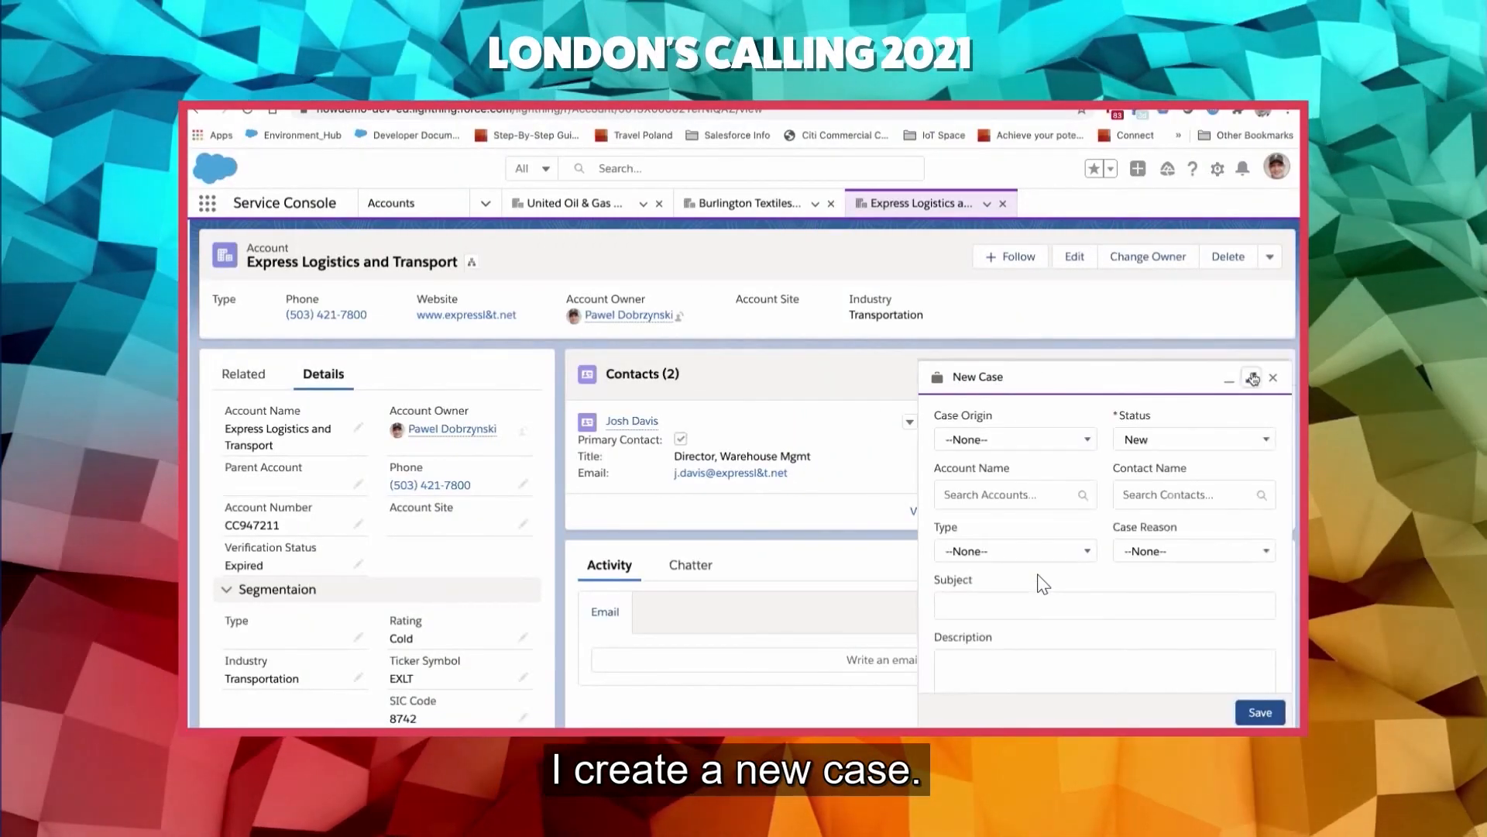
click(1250, 378)
click(605, 382)
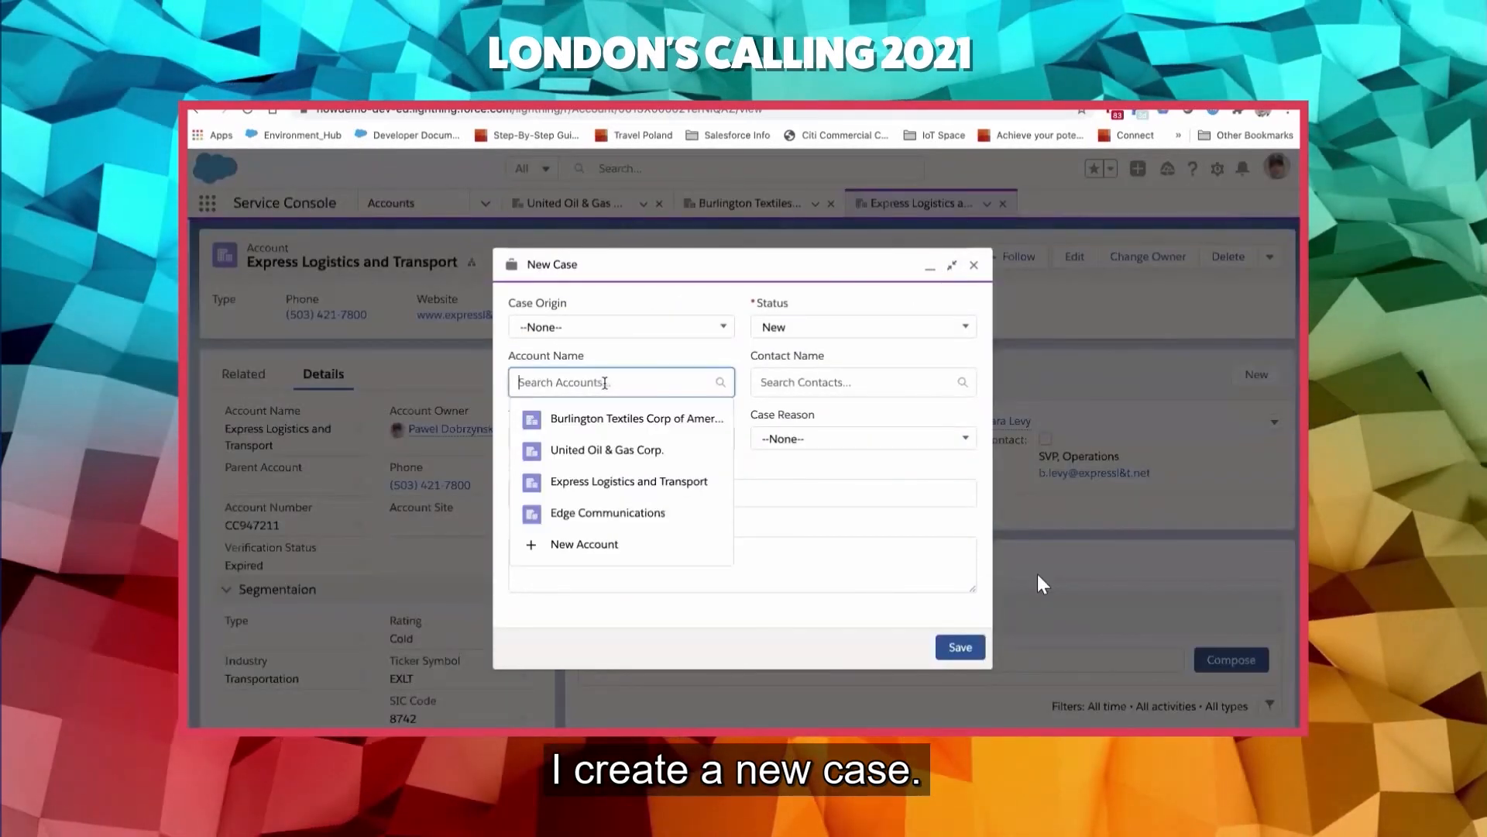
text(expre)
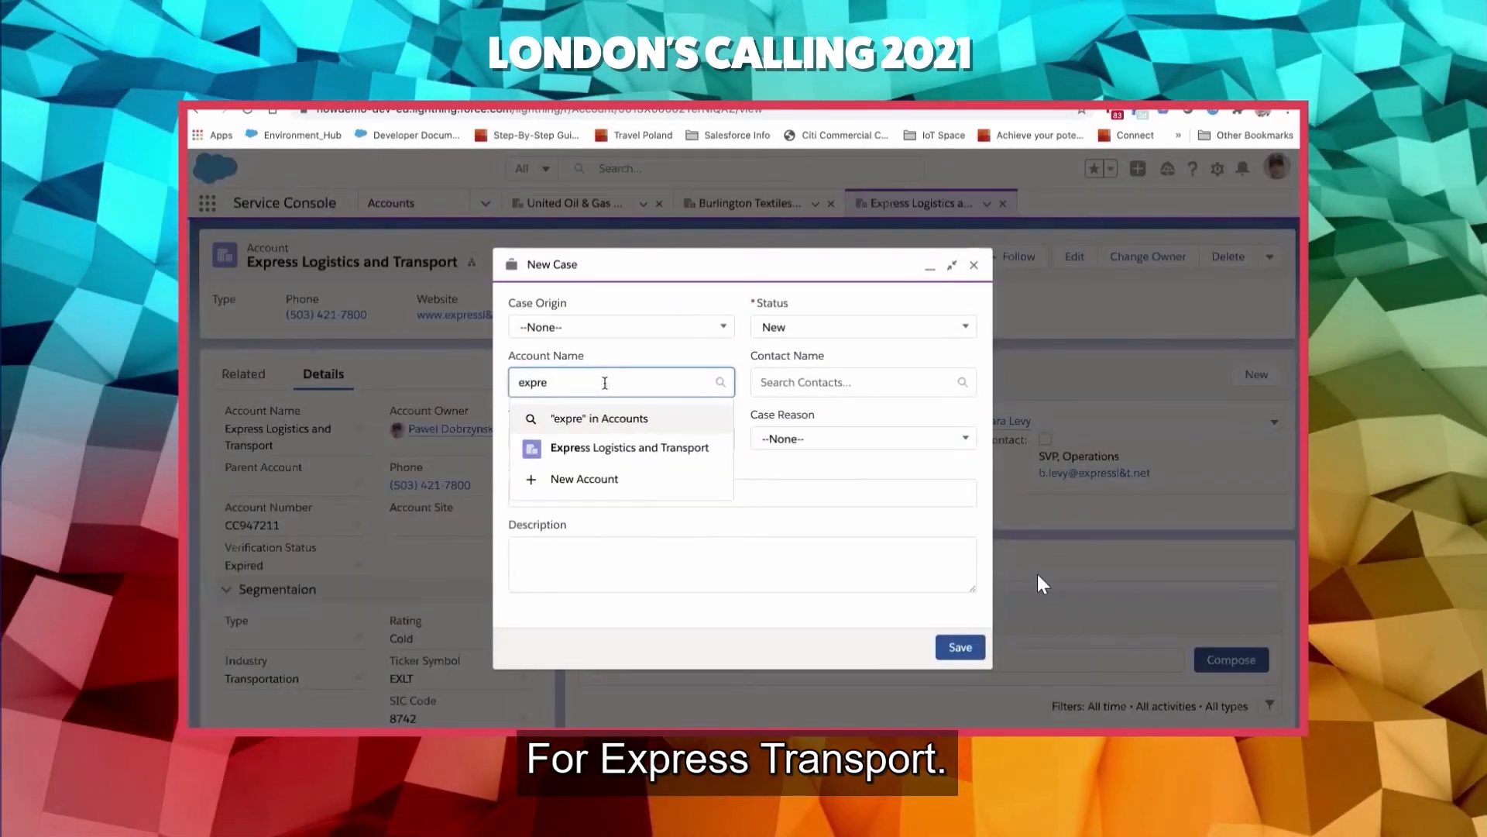
click(605, 458)
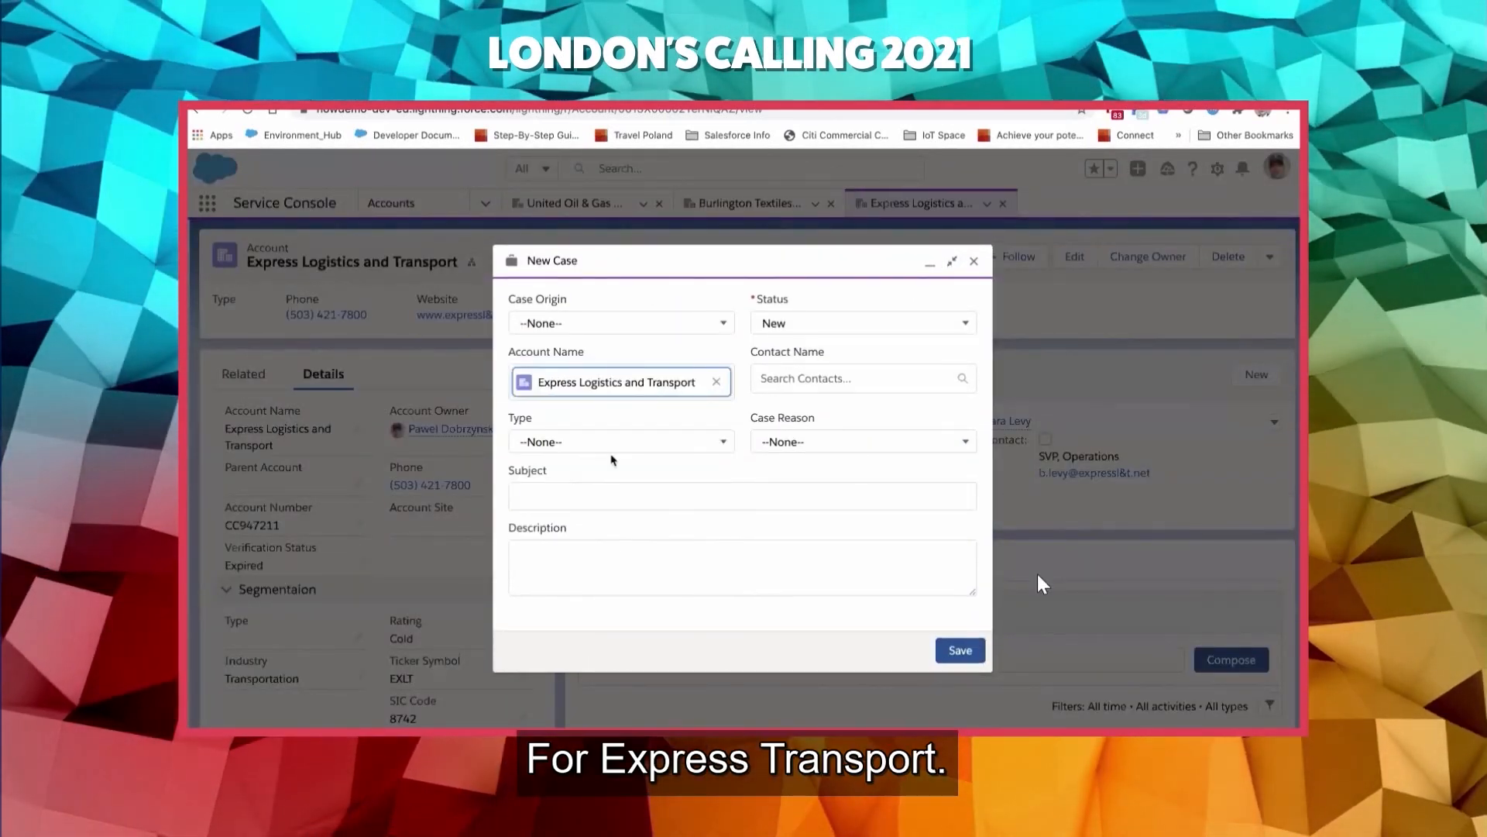
- Set the new case's origin to Phone, type to Verification and reason to Verification Request, and save the case
click(704, 323)
click(612, 386)
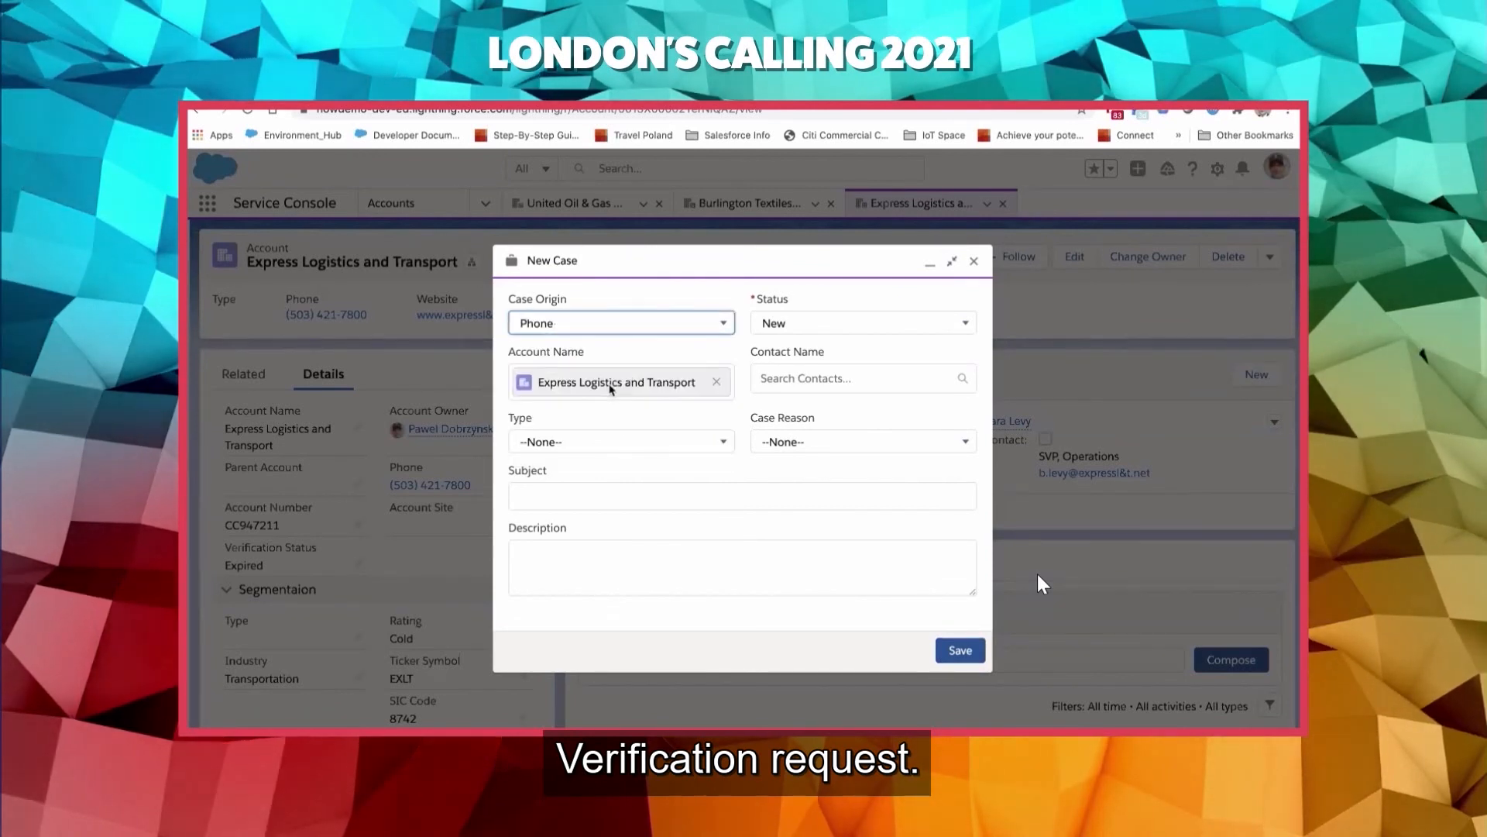
click(684, 441)
click(610, 504)
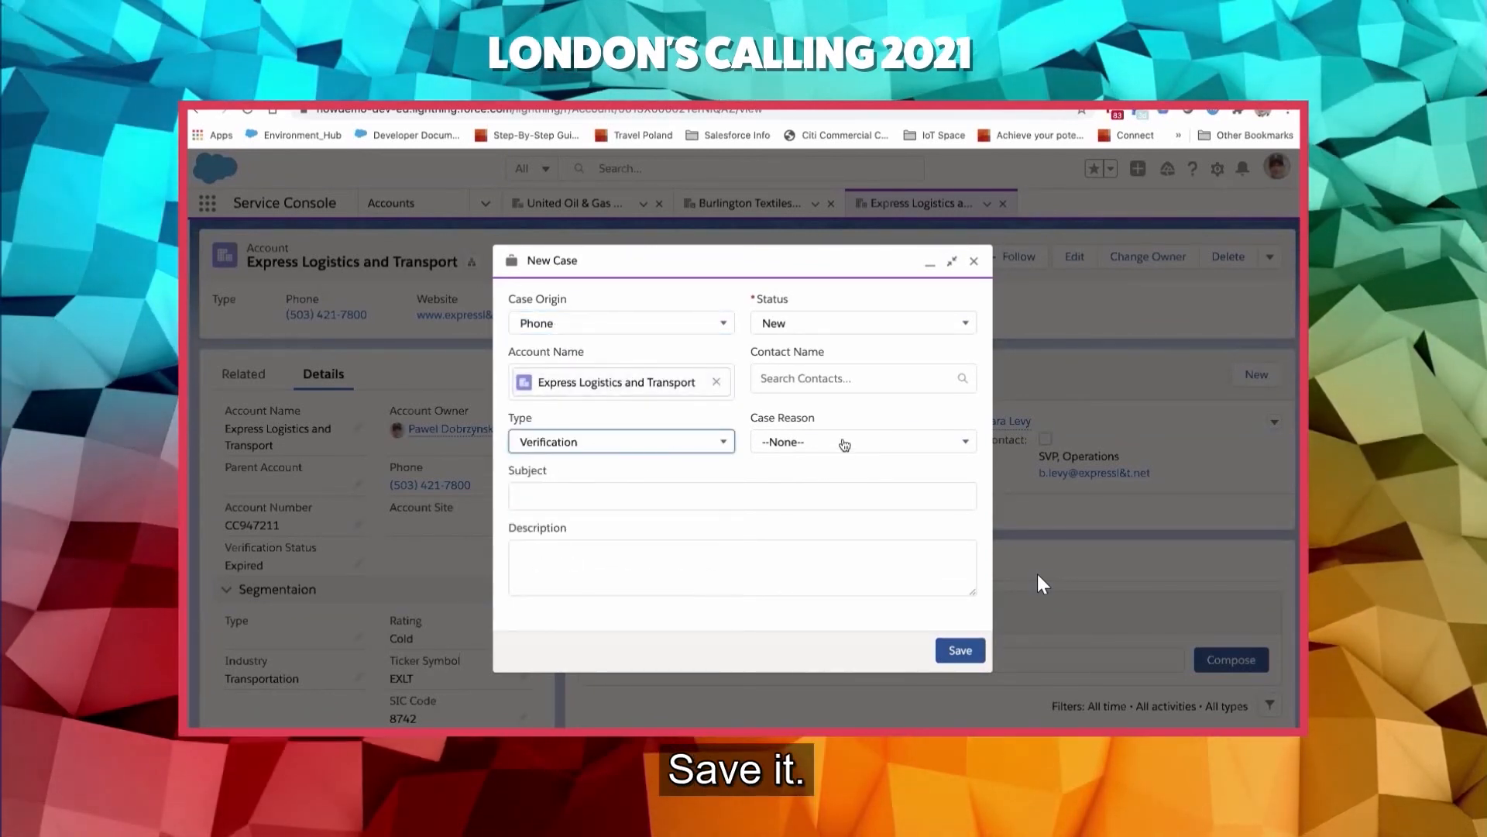
click(844, 444)
click(814, 504)
click(957, 651)
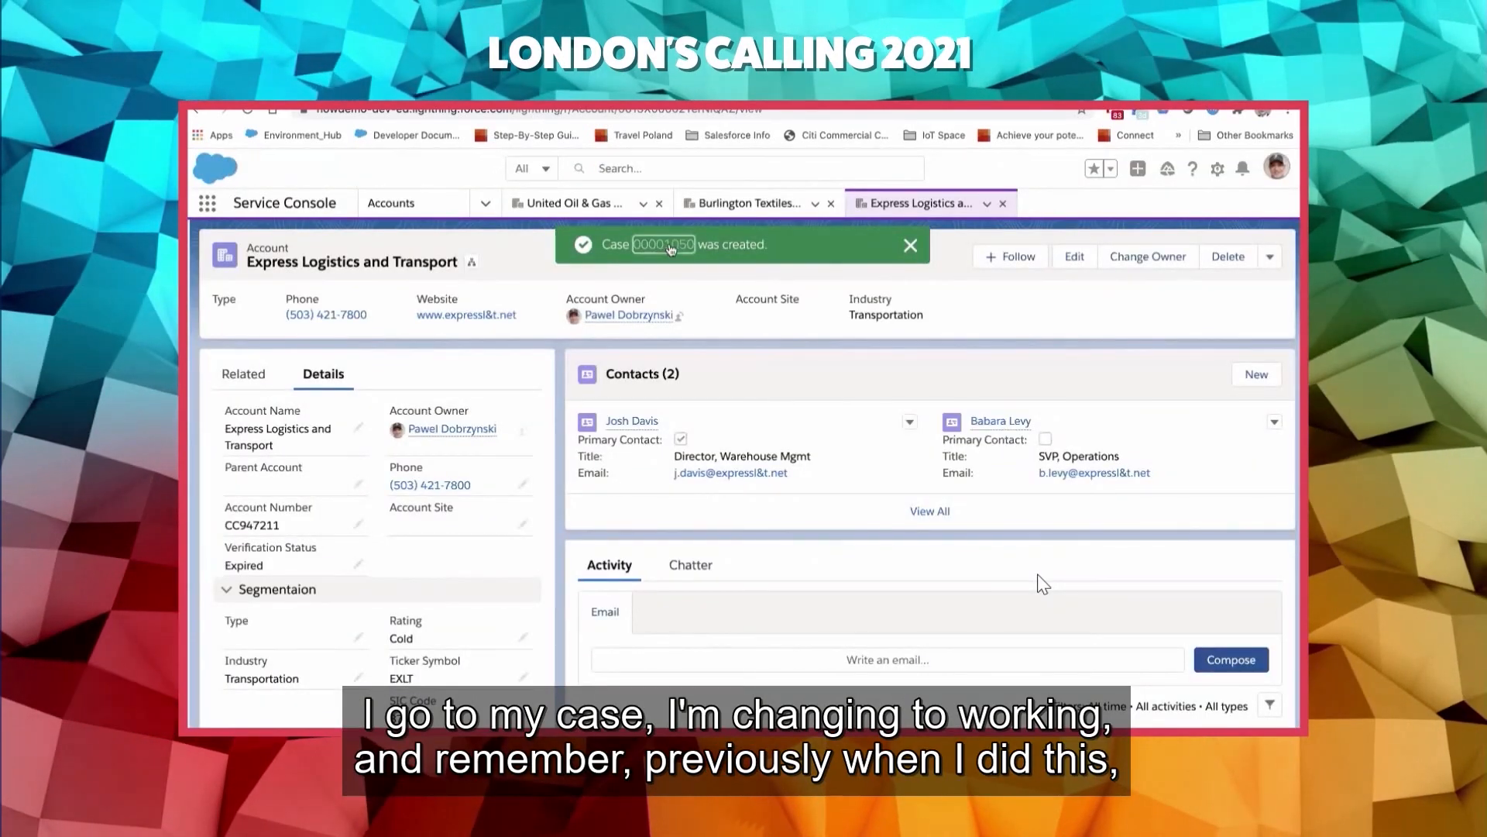
- Open the newly created case and make Working its current status
click(671, 246)
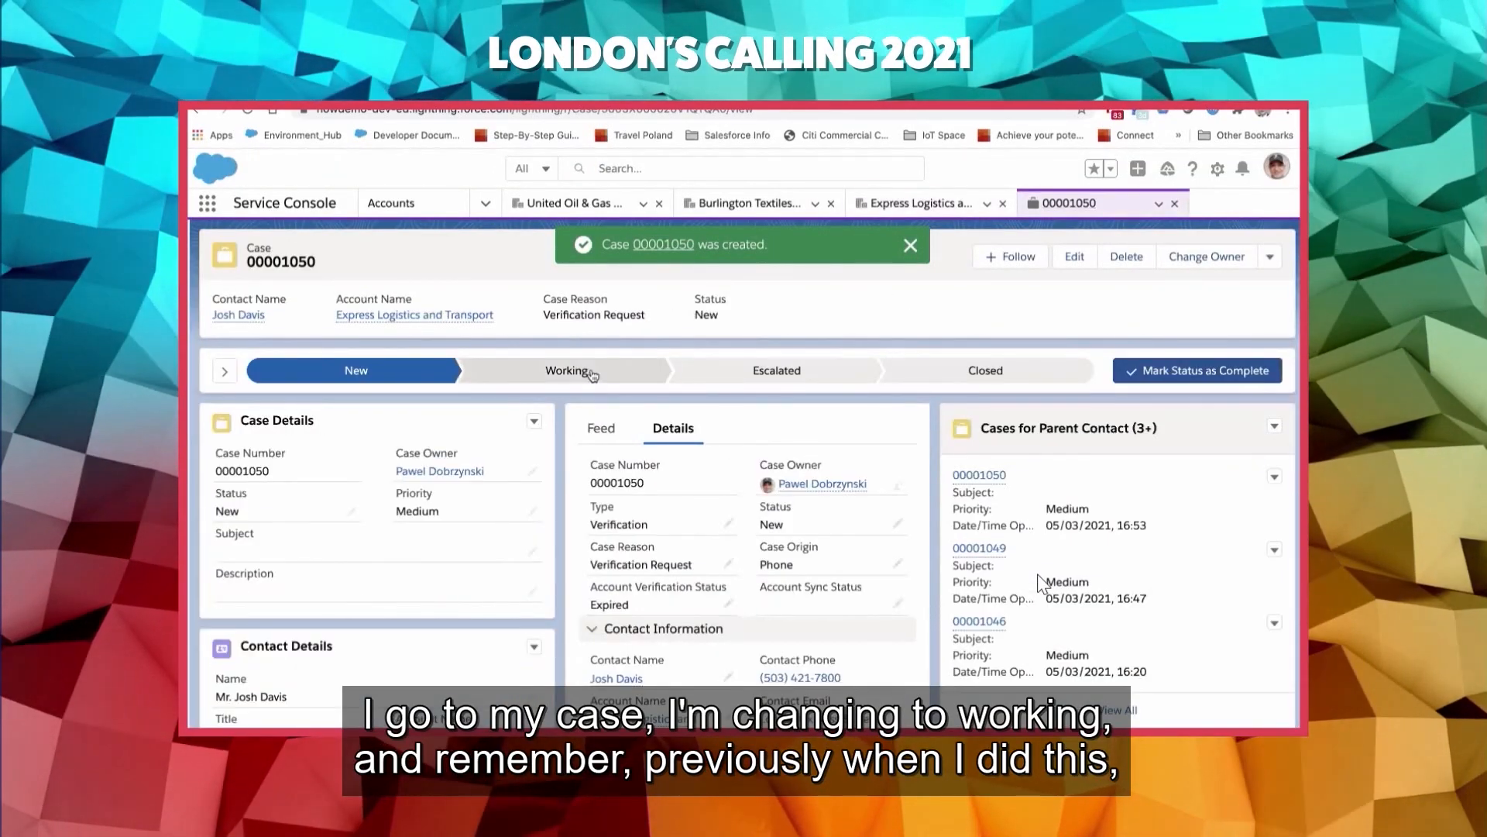
click(591, 373)
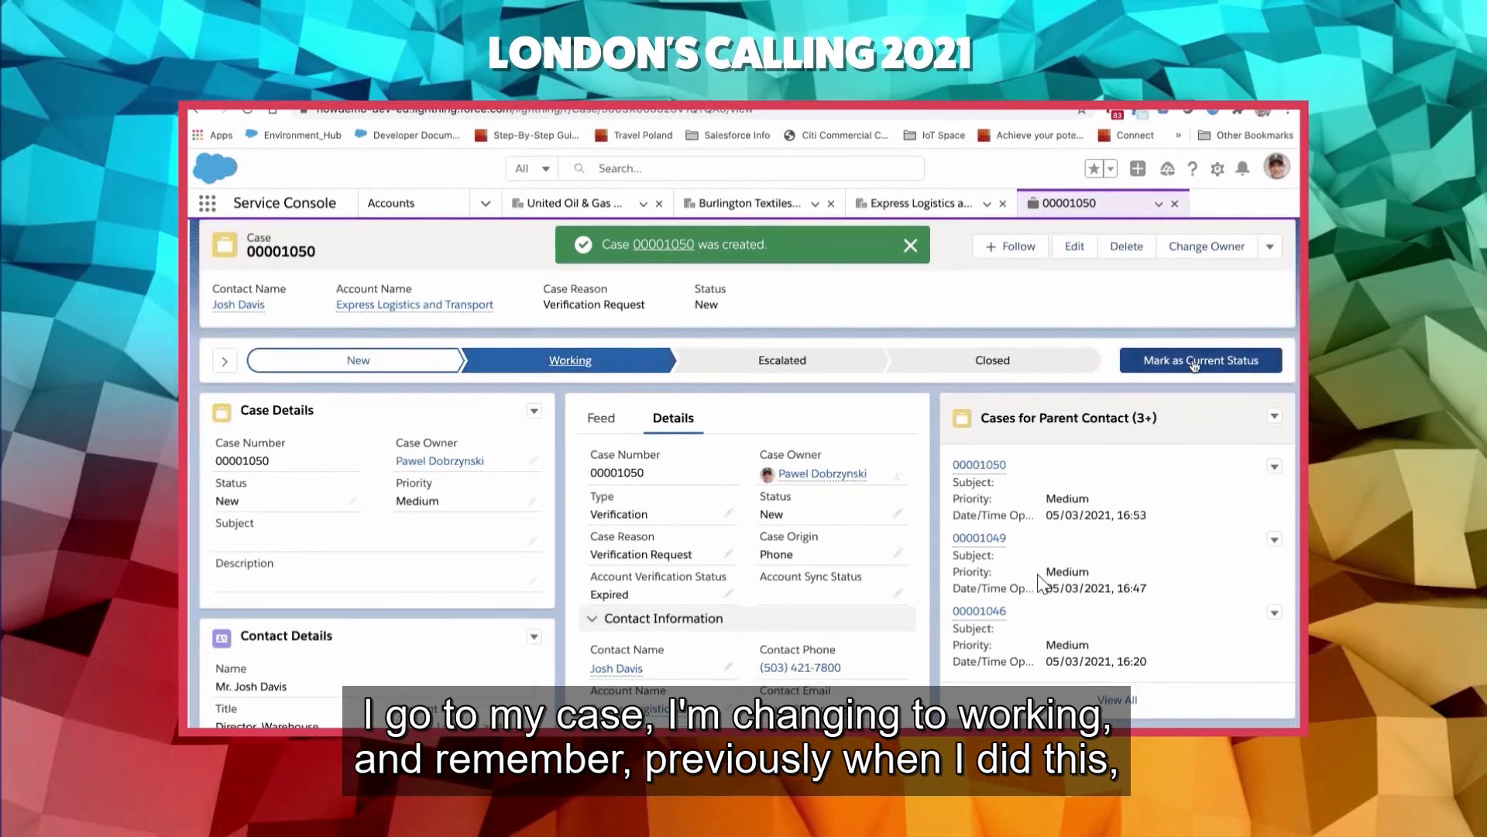
scroll(1194, 366, down, 1)
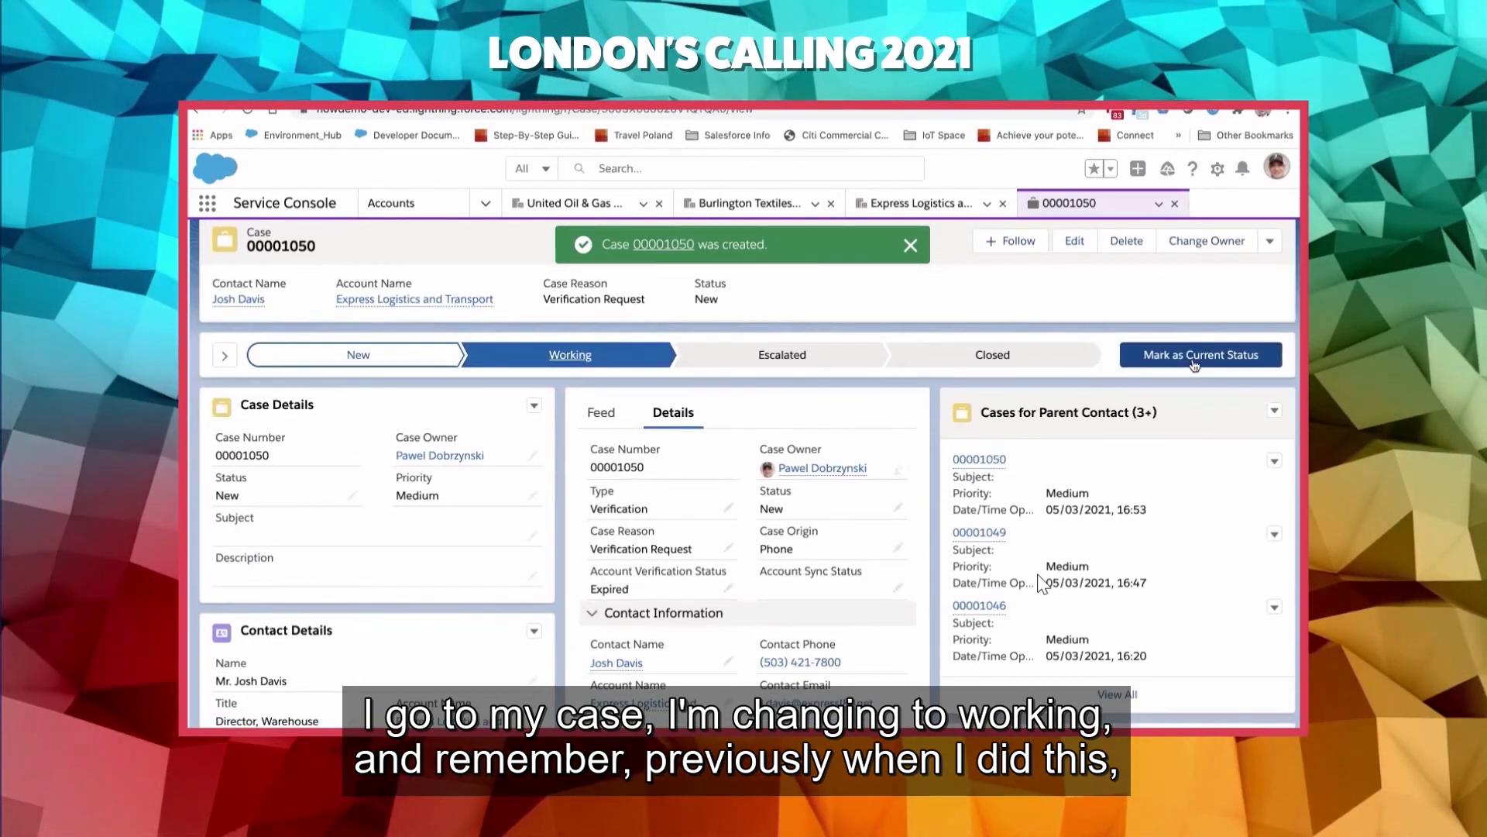
click(1194, 363)
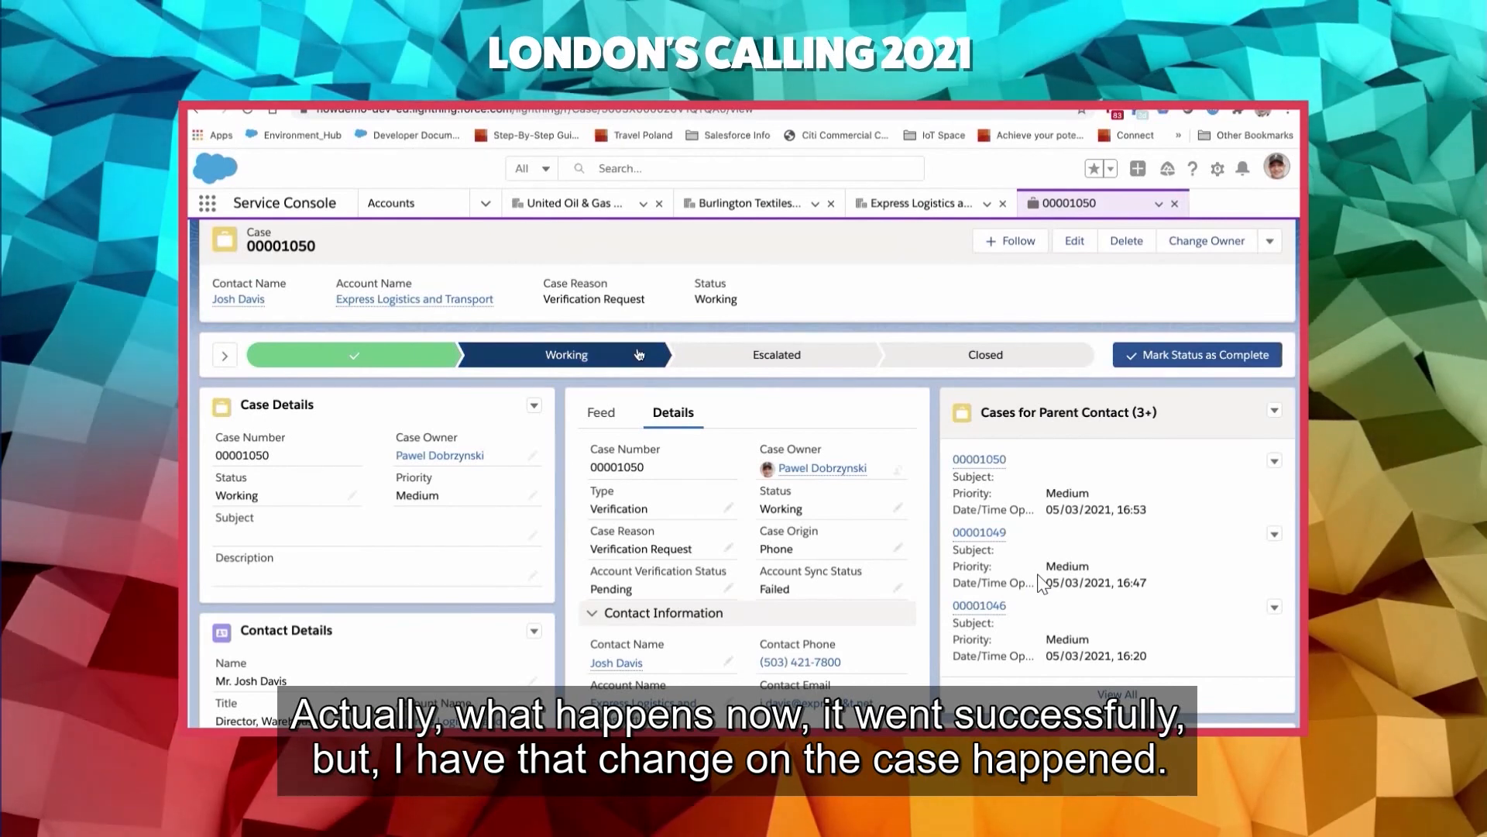
- Compare the case's account verification and sync statuses with the verification status on the Express Logistics and Transport account
scroll(596, 449, down, 1)
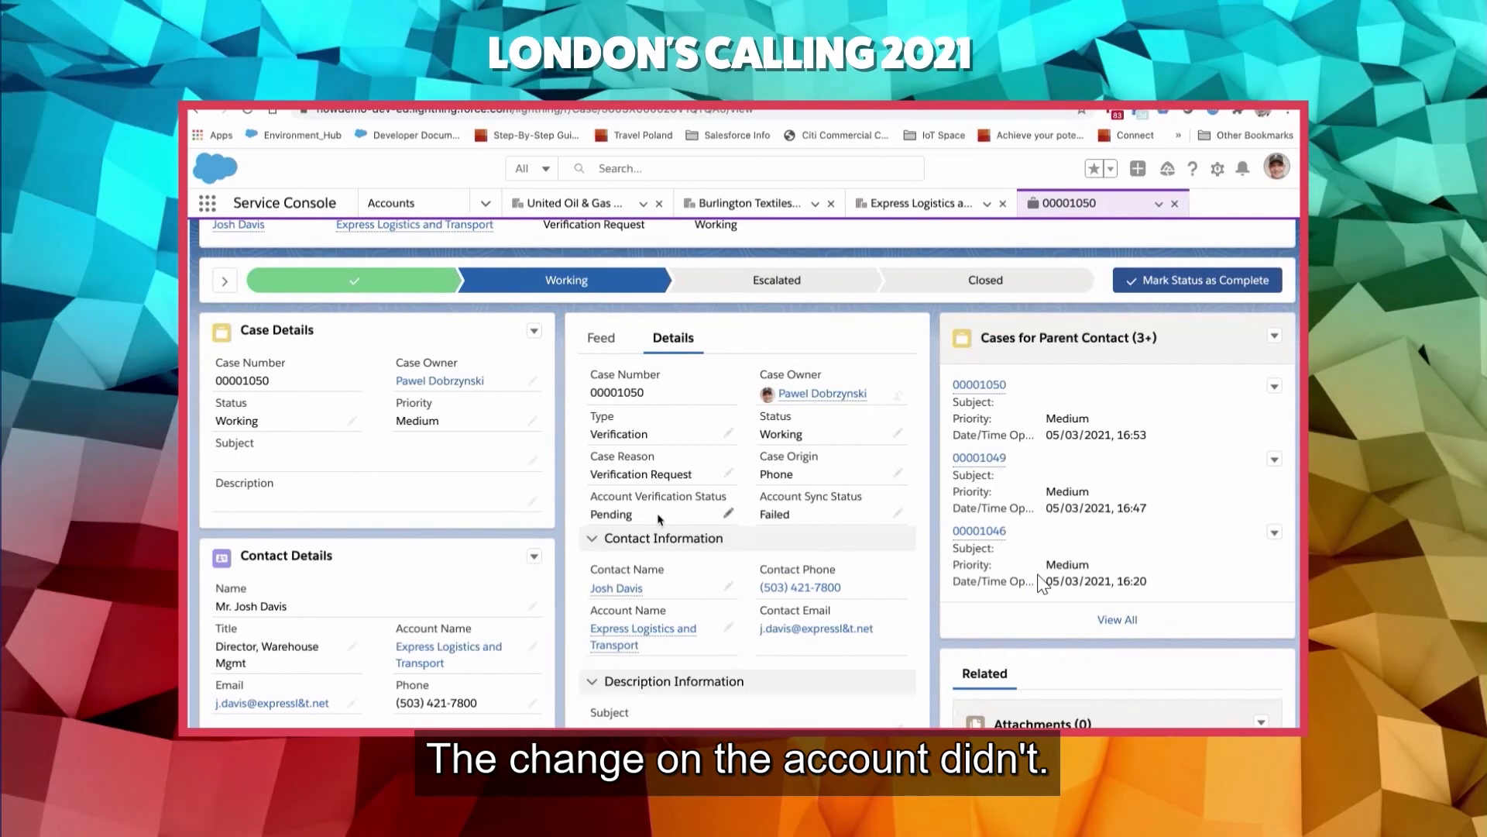
mouse_move(624, 643)
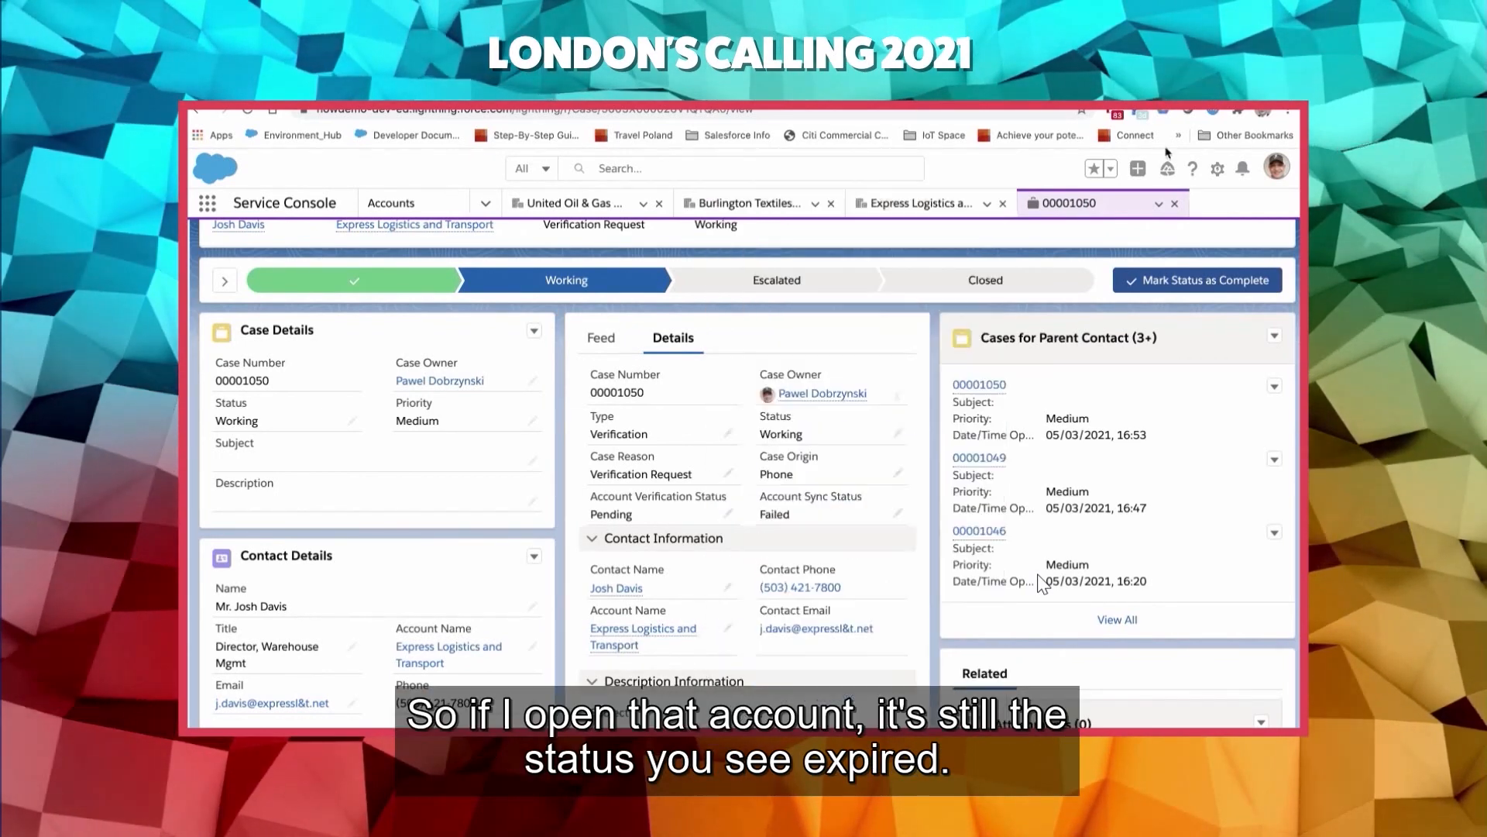
click(959, 204)
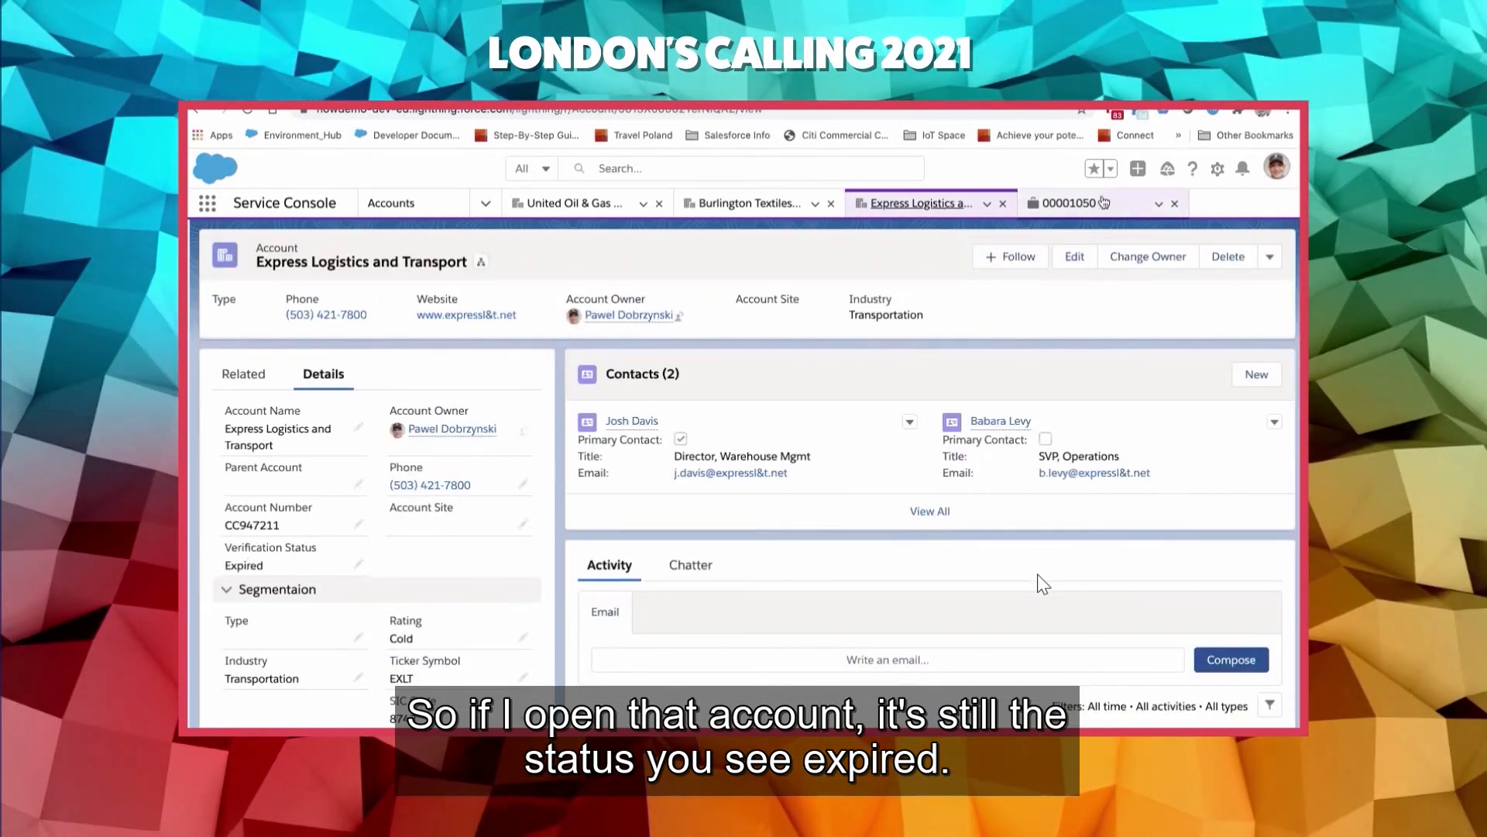
click(1075, 204)
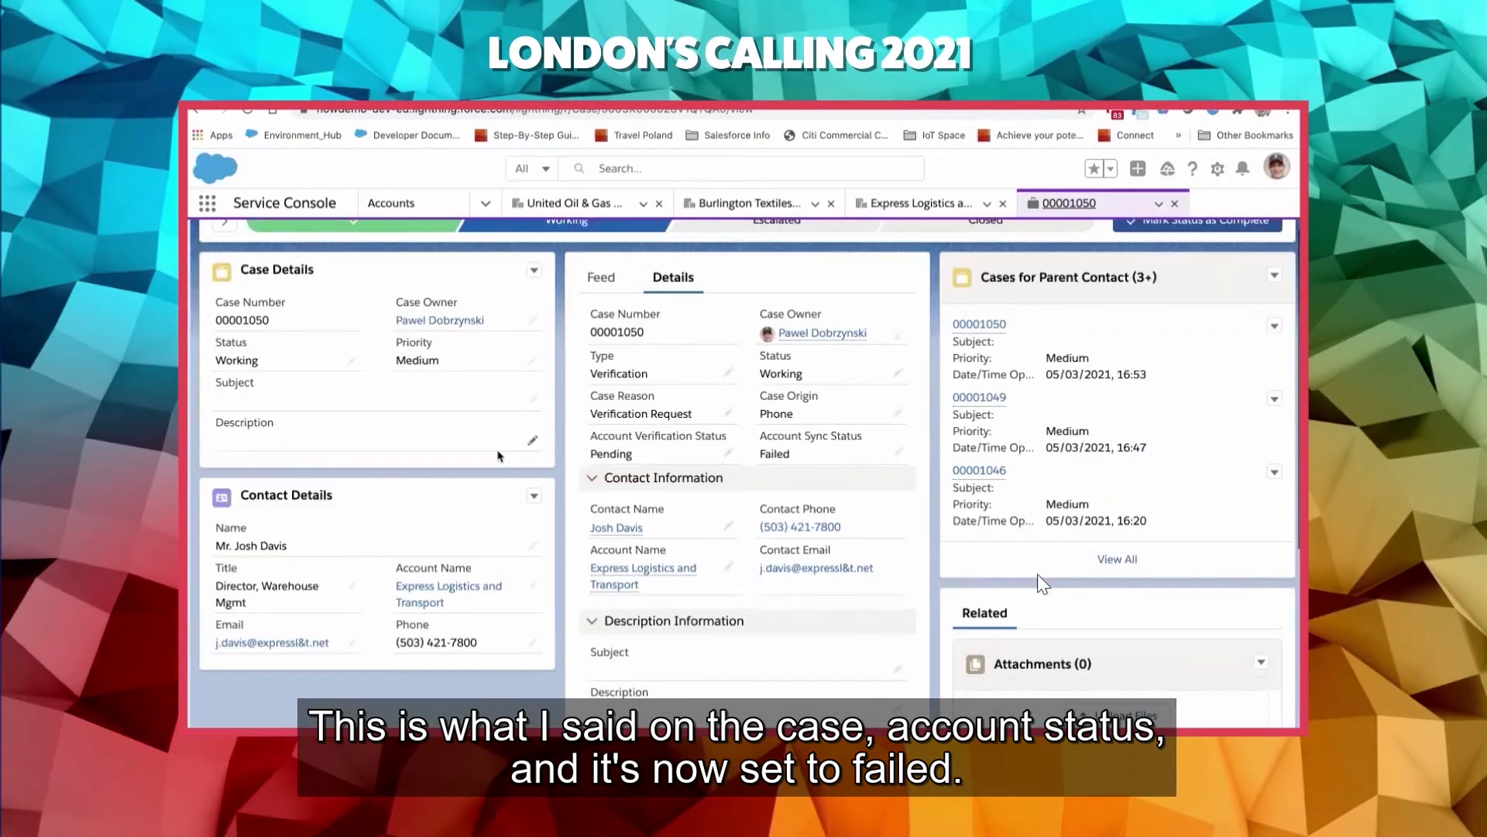
- Show the case's feed and expand the posted error message to read its full text
click(602, 280)
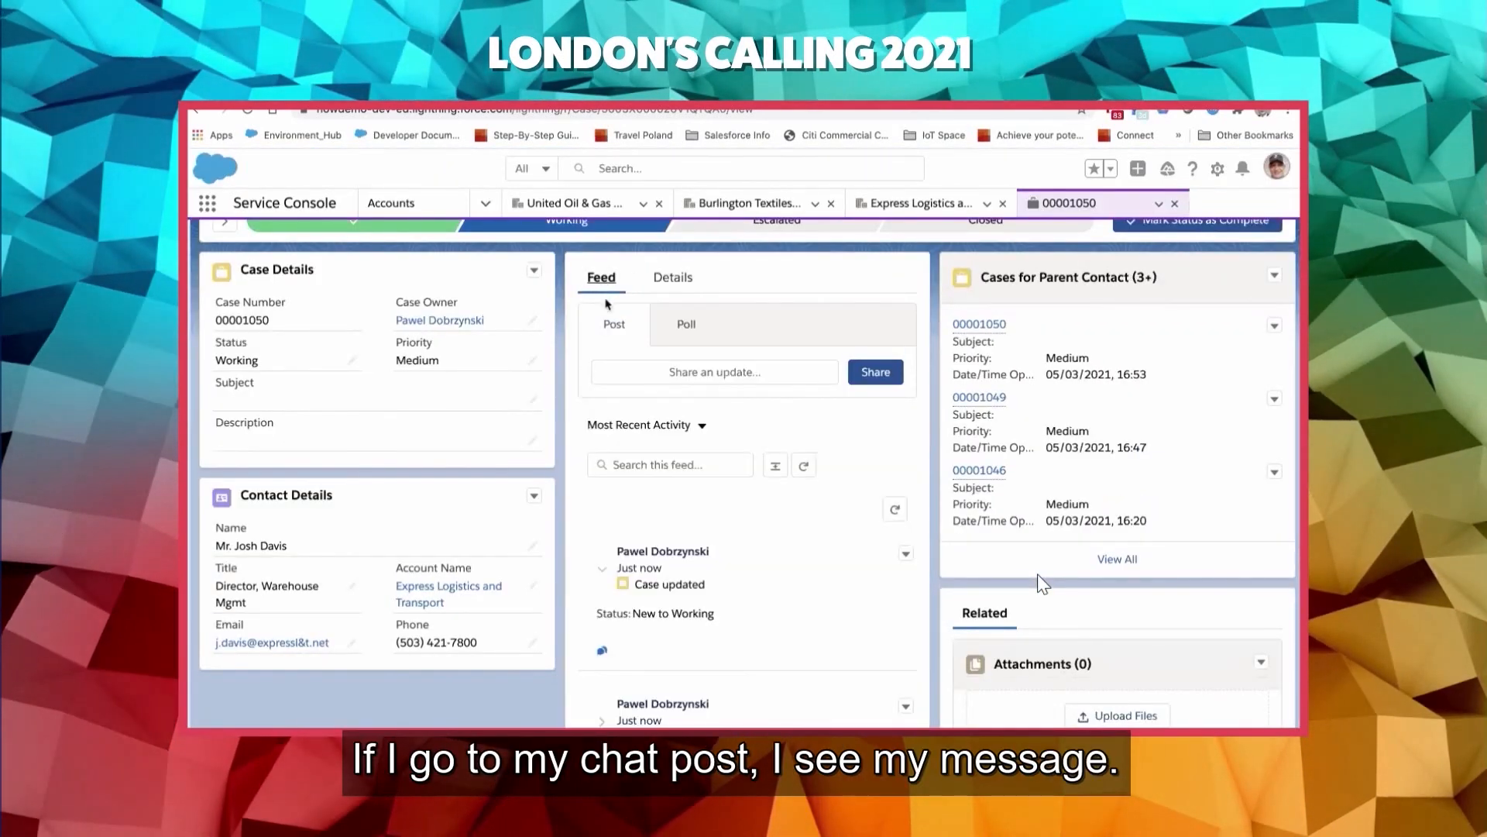
scroll(697, 534, down, 3)
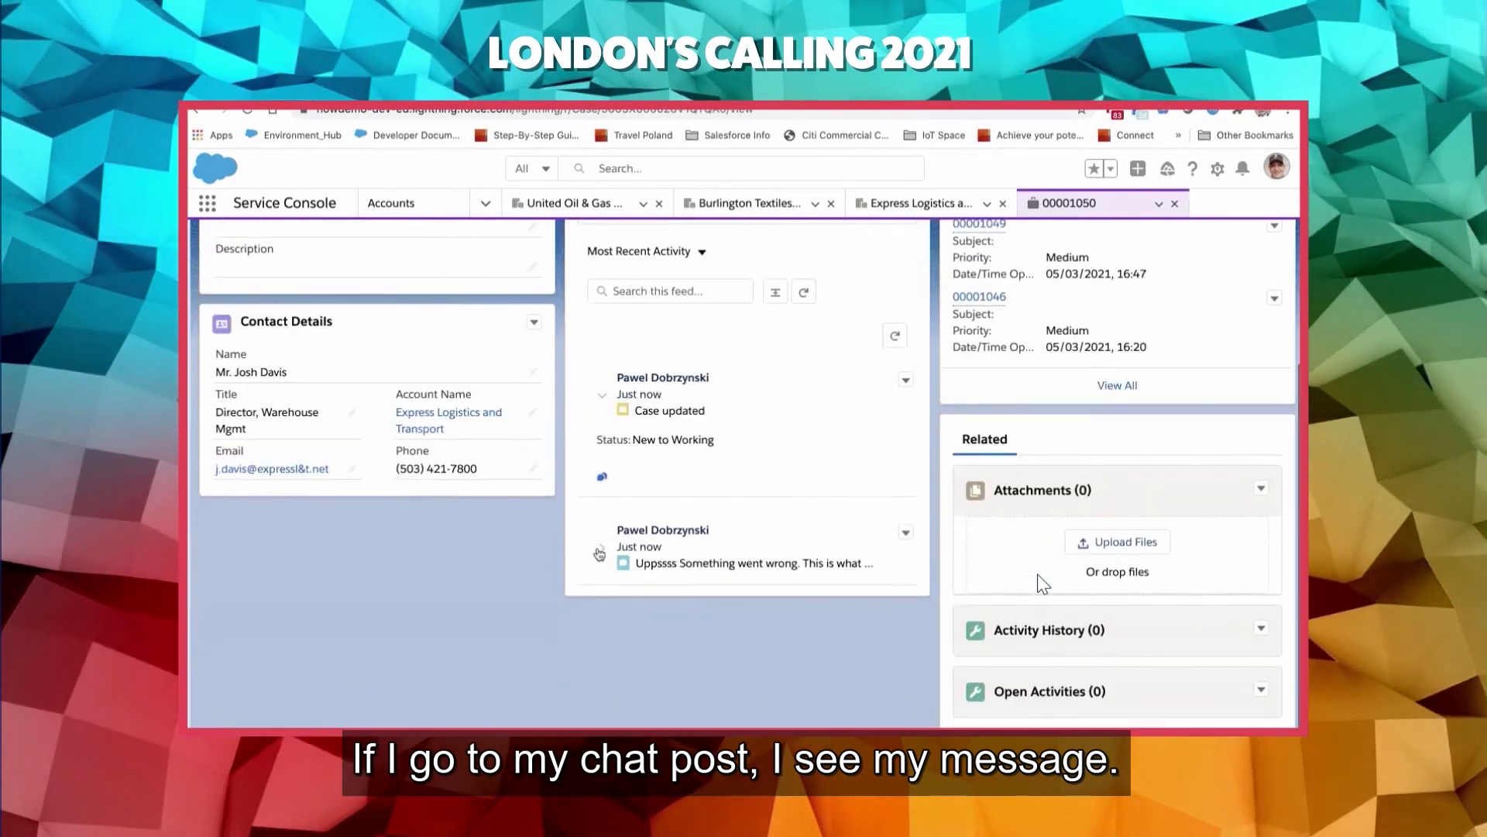
click(602, 551)
scroll(720, 542, down, 1)
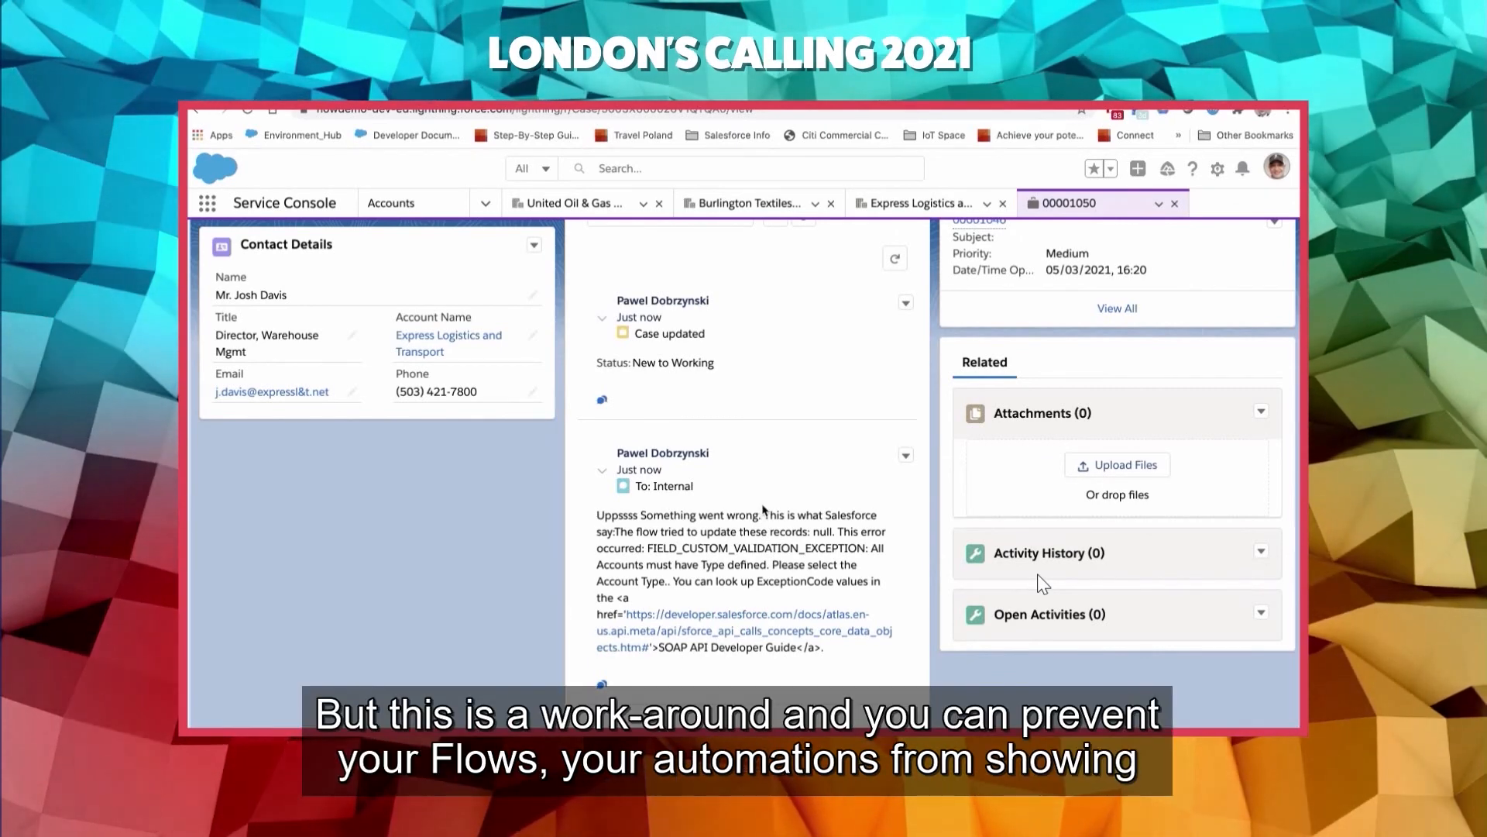
scroll(790, 496, up, 2)
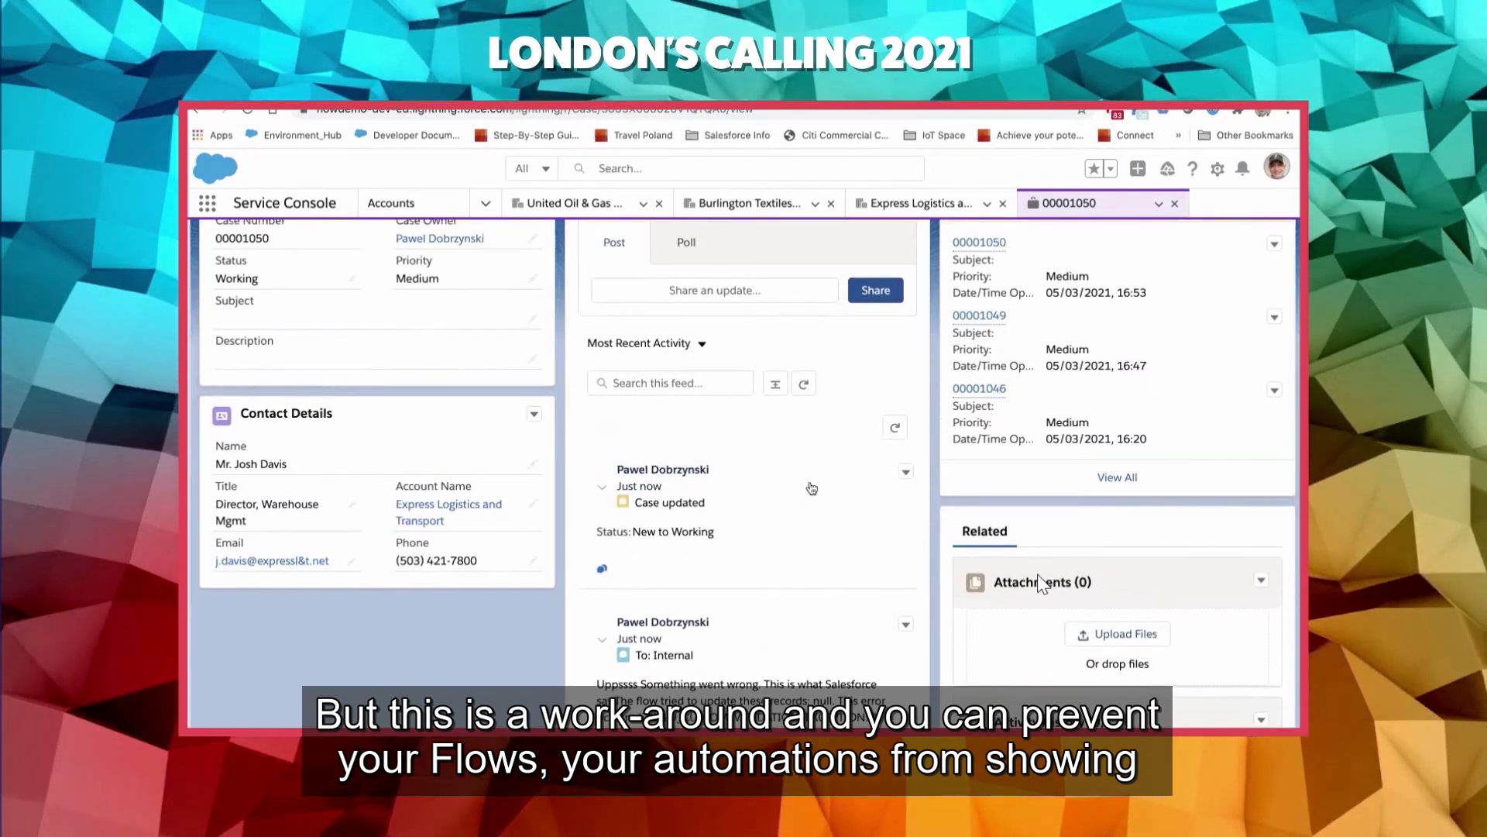
key(ctrl+Right)
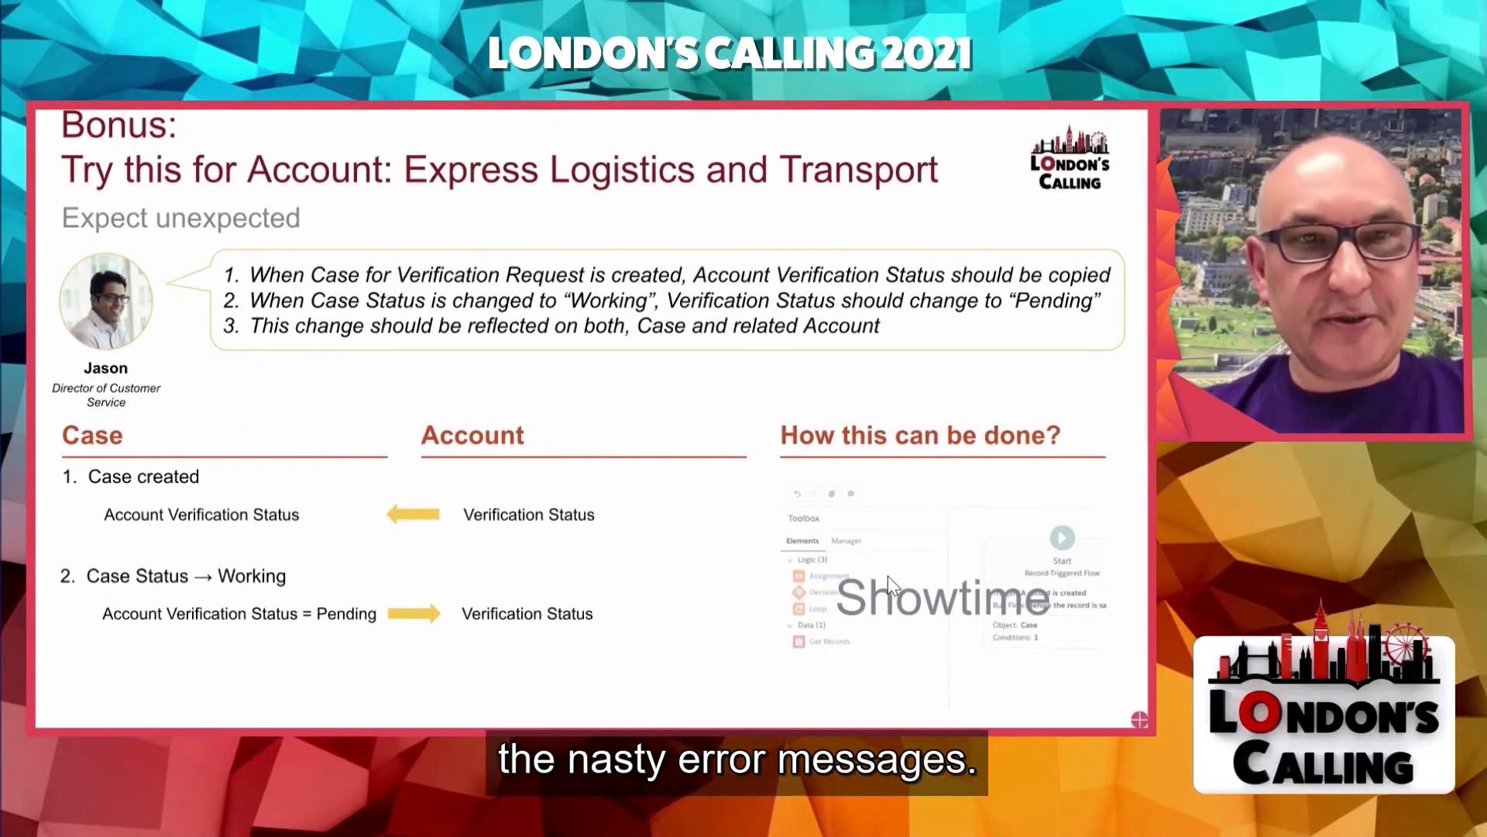
key(Right)
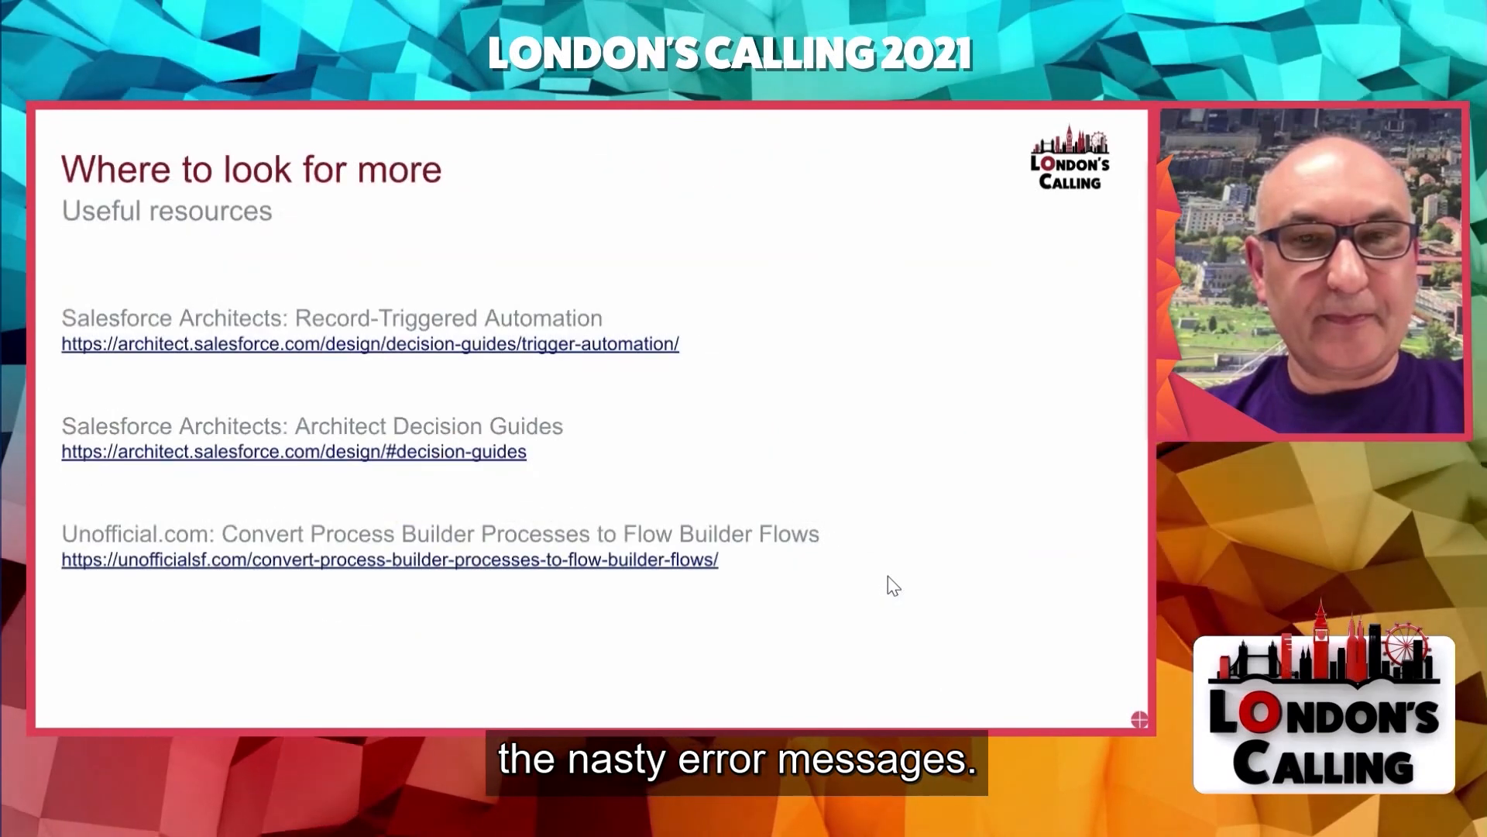